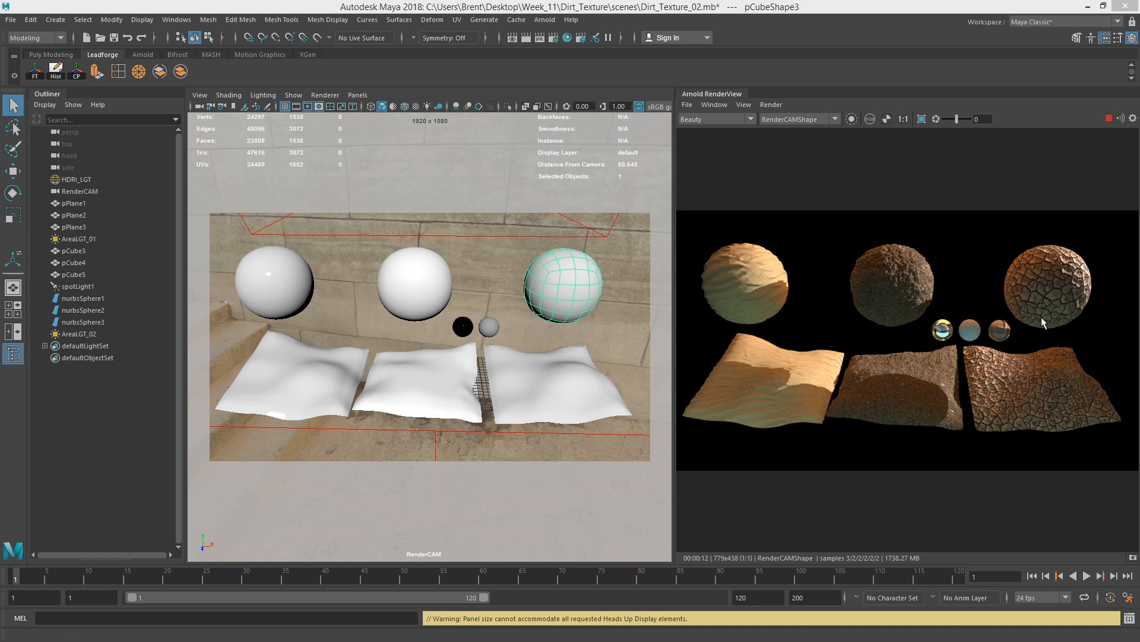
# Step: Inspect the render's diffuse_direct and specular_direct passes and return the display to Beauty
pyautogui.click(716, 119)
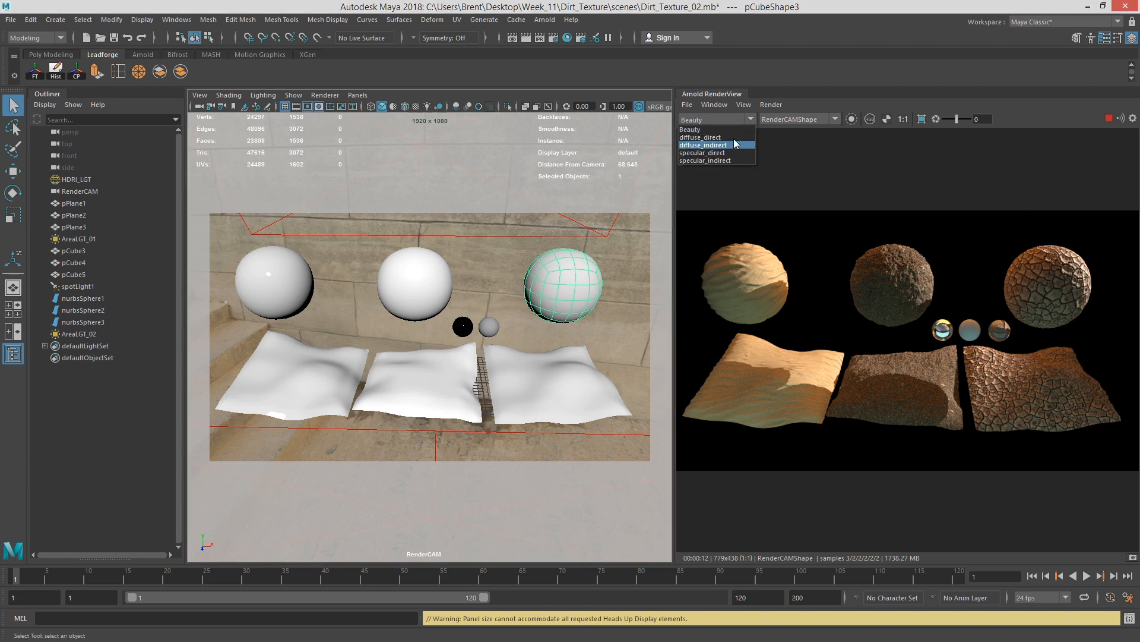
pyautogui.click(719, 148)
pyautogui.click(725, 118)
pyautogui.click(727, 120)
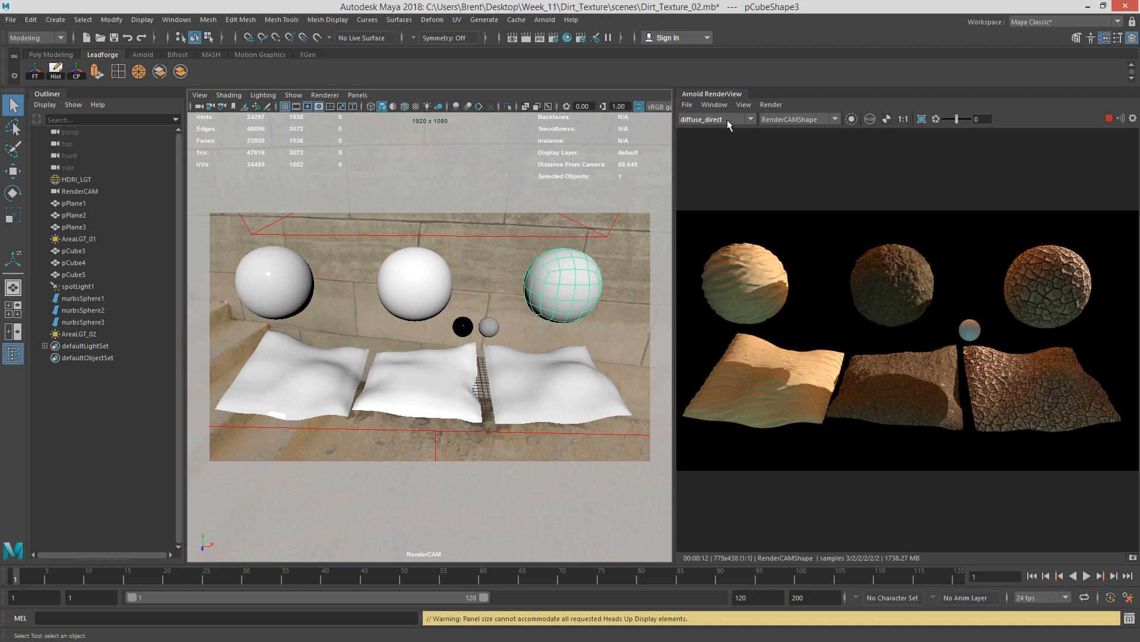
pyautogui.click(727, 120)
pyautogui.click(723, 153)
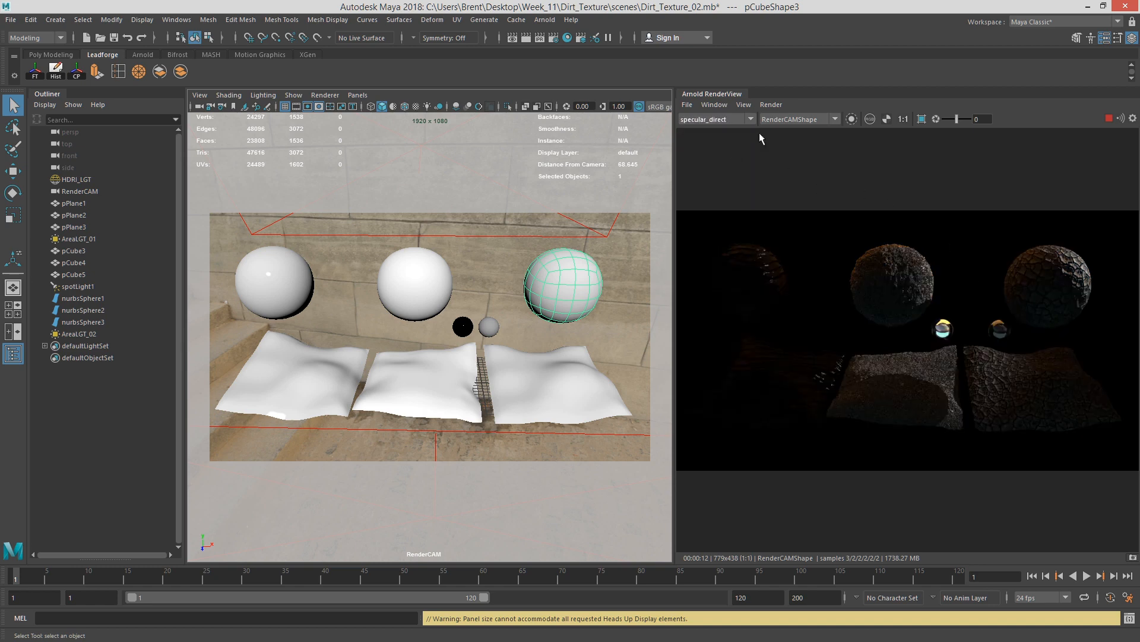
pyautogui.click(708, 119)
pyautogui.click(727, 131)
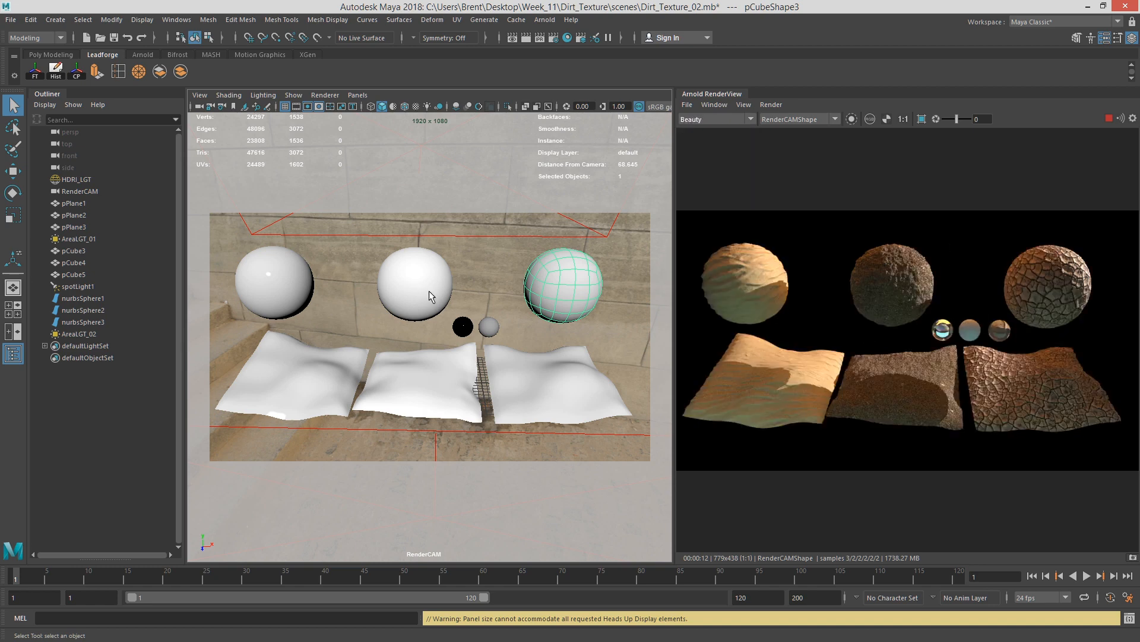
# Step: Examine the rendered spheres and planes from several angles through RenderCAM and stop the Arnold render
pyautogui.keyDown('alt'); pyautogui.moveTo(549, 274); pyautogui.dragTo(459, 262); pyautogui.keyUp('alt')
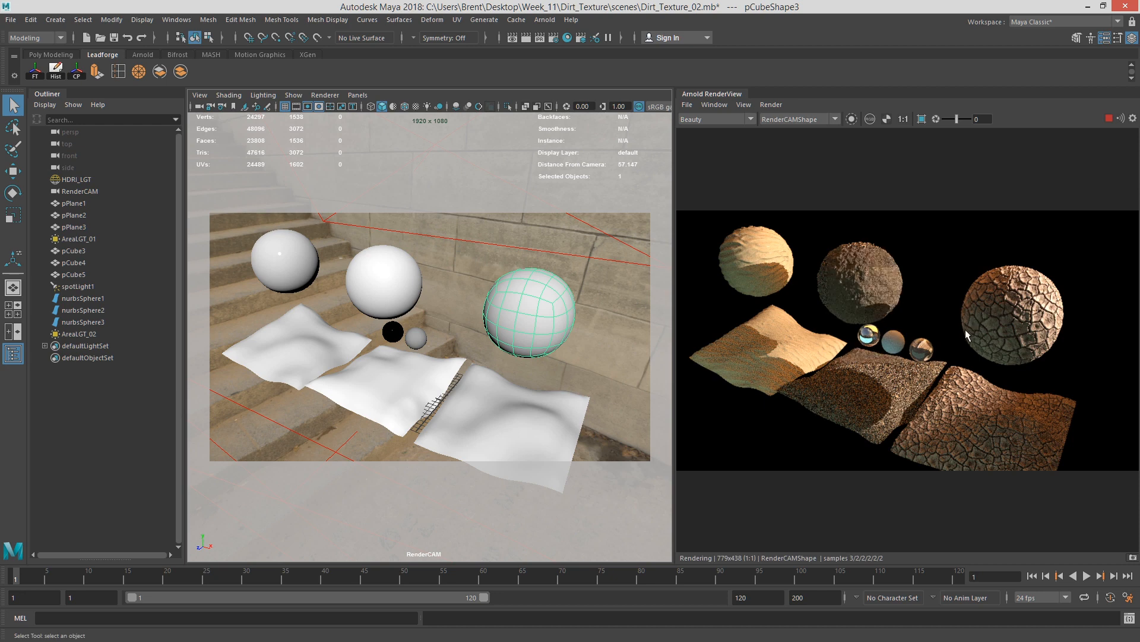
pyautogui.keyDown('alt'); pyautogui.moveTo(520, 330); pyautogui.dragTo(483, 326, button='middle'); pyautogui.keyUp('alt')
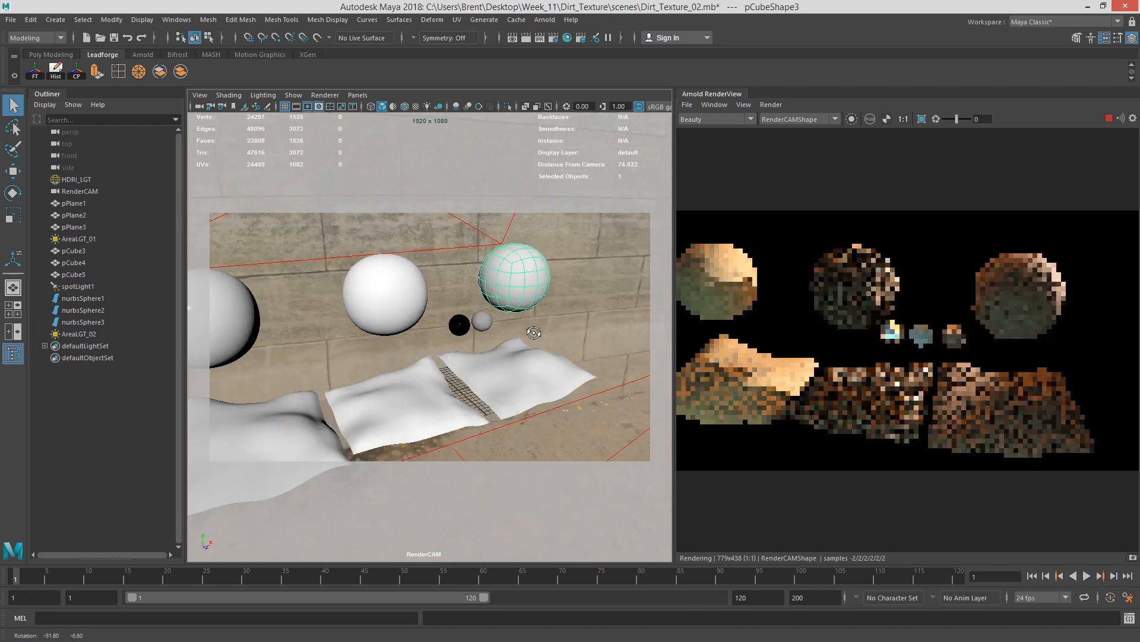
pyautogui.keyDown('alt'); pyautogui.moveTo(482, 325); pyautogui.dragTo(493, 277); pyautogui.keyUp('alt')
pyautogui.moveTo(493, 276)
pyautogui.keyDown('alt'); pyautogui.mouseDown(button='right')
pyautogui.moveTo(519, 269)
pyautogui.moveTo(510, 275)
pyautogui.mouseUp(button='right'); pyautogui.keyUp('alt')
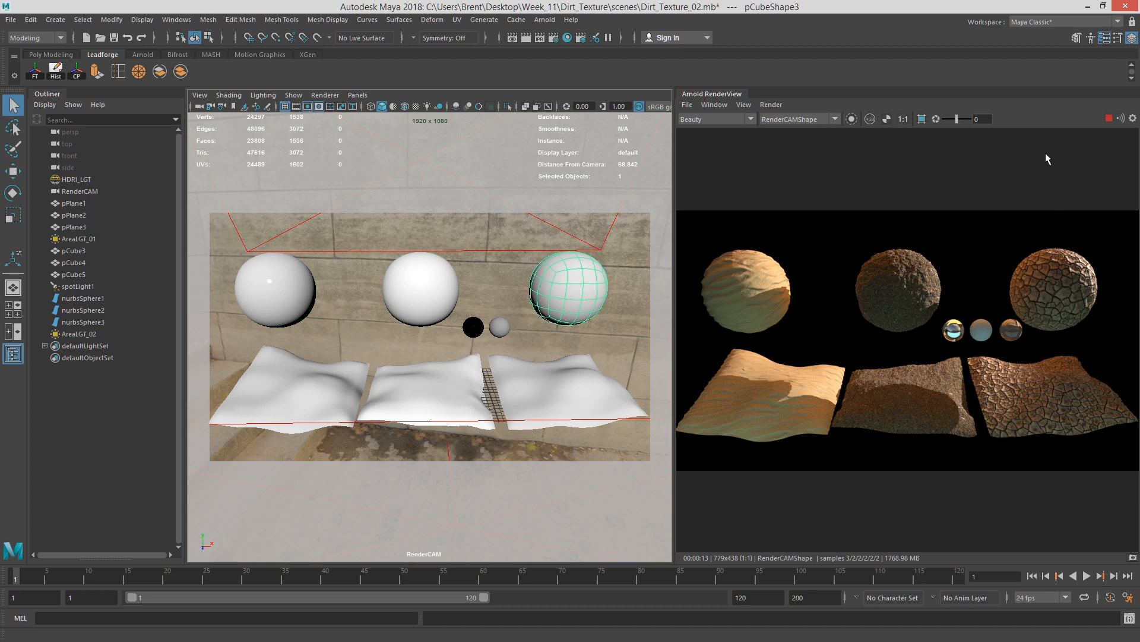
pyautogui.click(1108, 118)
# Step: Switch to Photoshop and hide the DIFFUSE group in SoilCracked_Layered_Linear.psd
pyautogui.hotkey('alt', 'Tab')
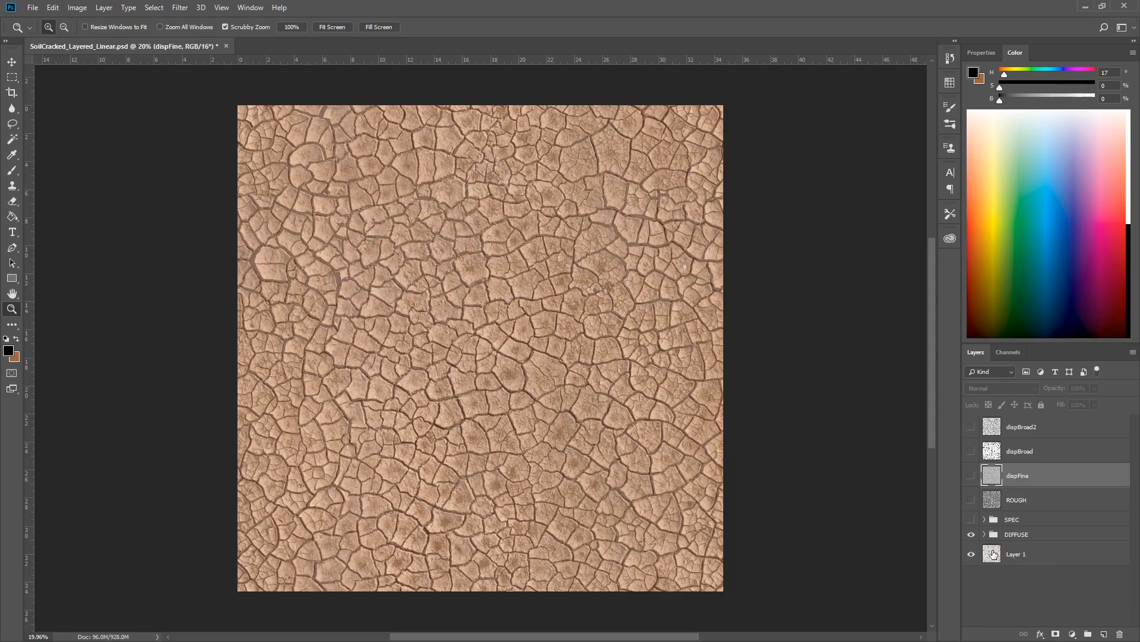
pyautogui.click(972, 534)
# Step: Open the new document settings and review the 2k_Linear preset's size, colour mode and bit depth
pyautogui.click(33, 7)
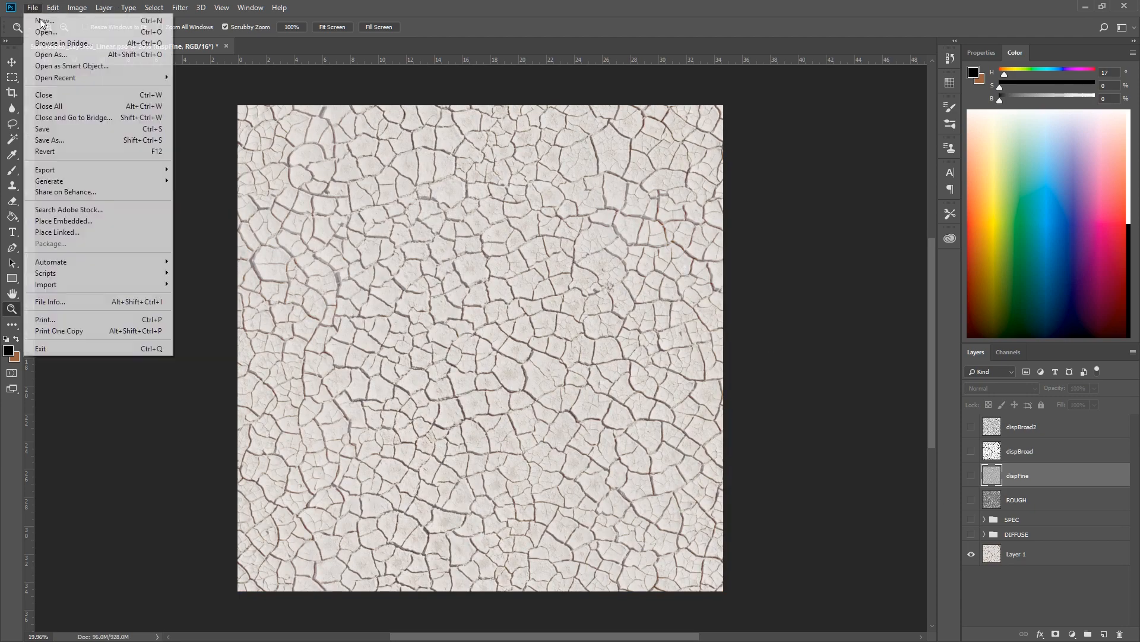
pyautogui.click(44, 18)
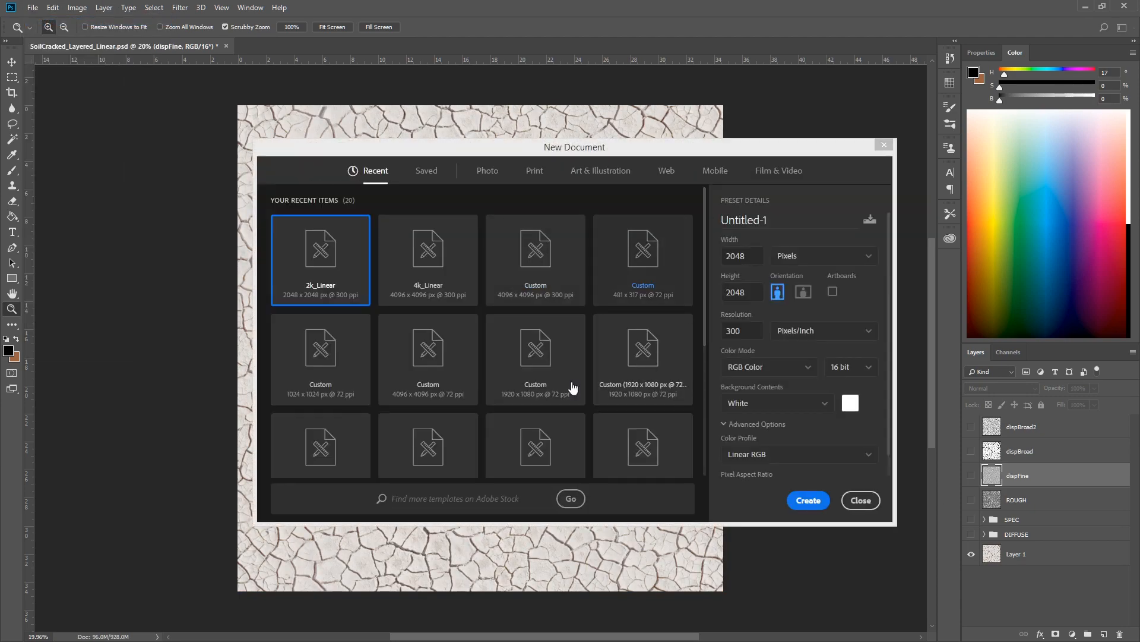
pyautogui.click(399, 264)
pyautogui.click(319, 243)
pyautogui.scroll(-1, 893, 233)
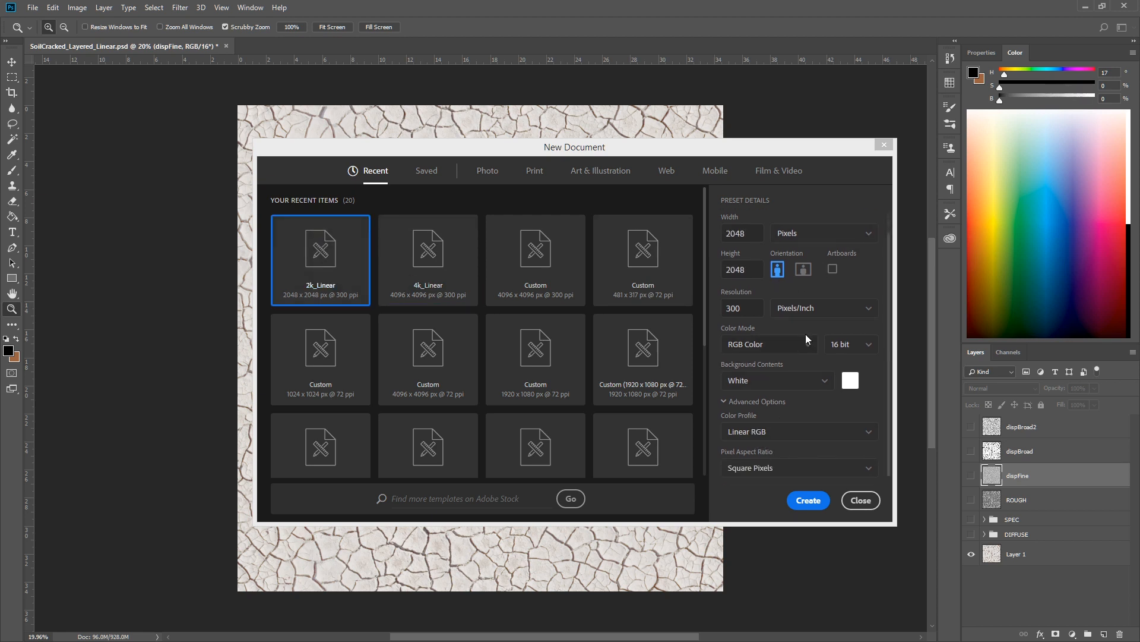
pyautogui.click(867, 347)
# Step: Look through the available colour profiles, keep Linear RGB, and close the new document settings without creating a file
pyautogui.click(818, 442)
pyautogui.scroll(-2, 806, 416)
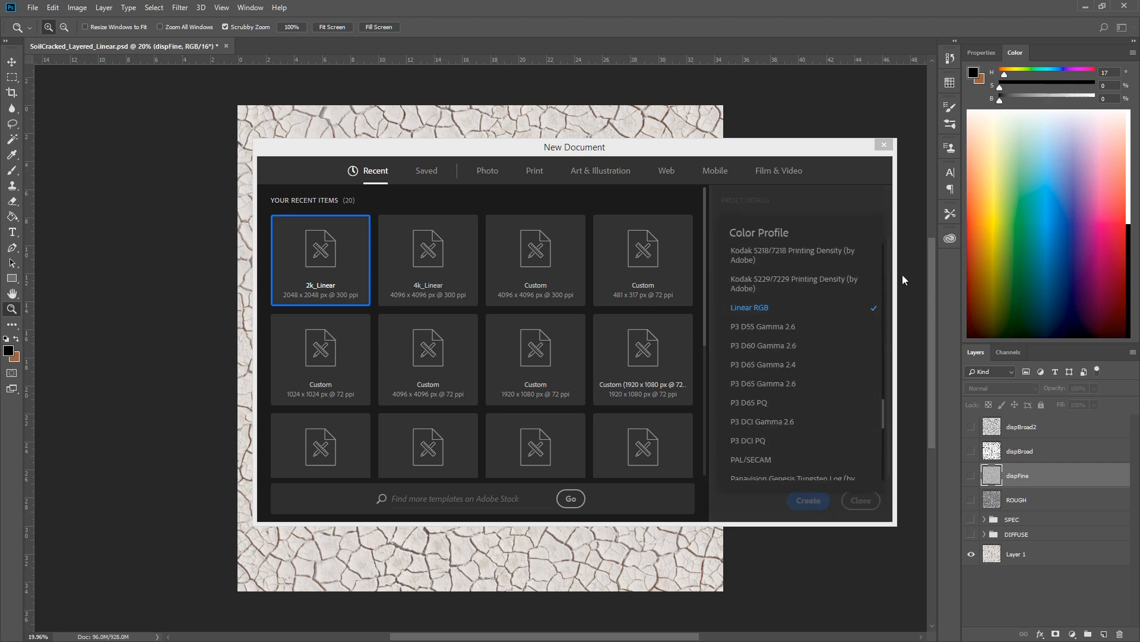
pyautogui.scroll(-5, 884, 439)
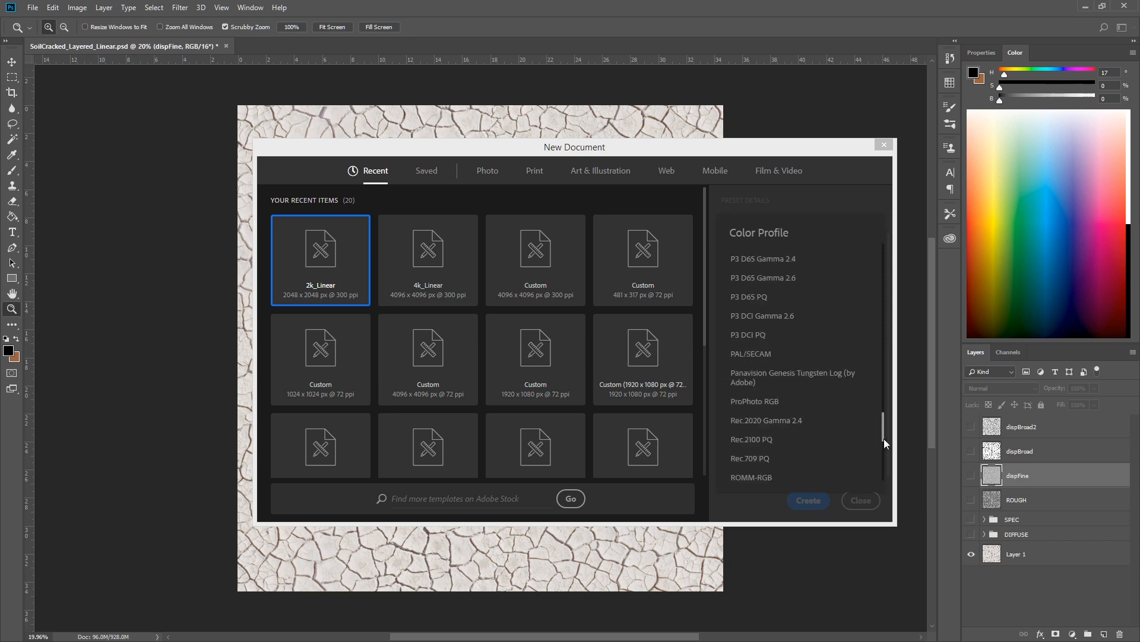
pyautogui.moveTo(884, 466); pyautogui.dragTo(885, 405)
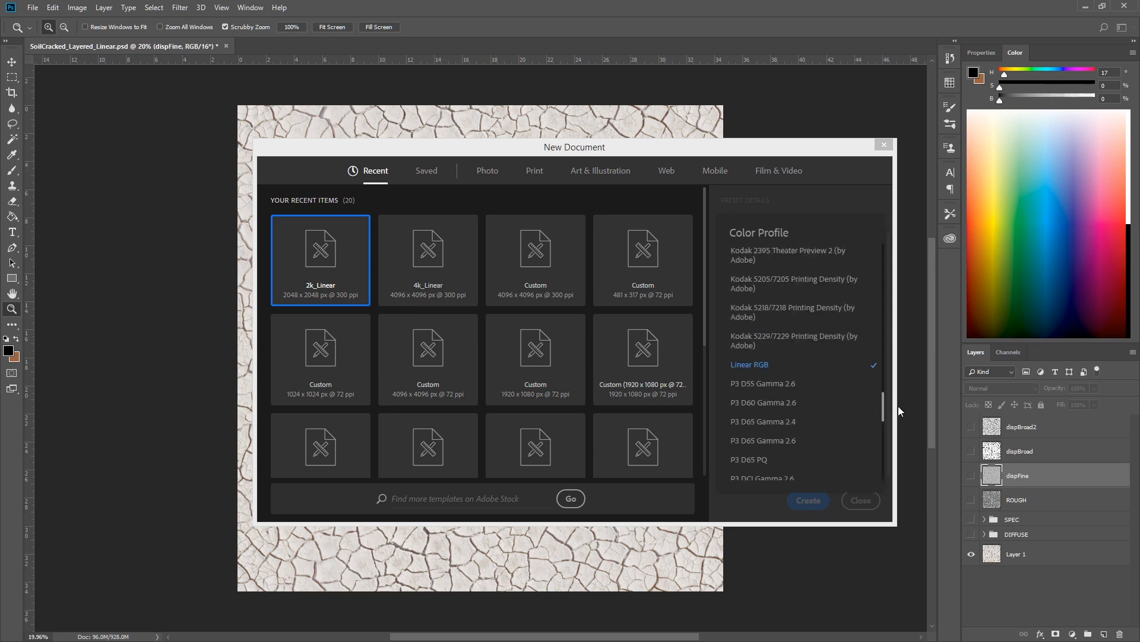
pyautogui.click(756, 393)
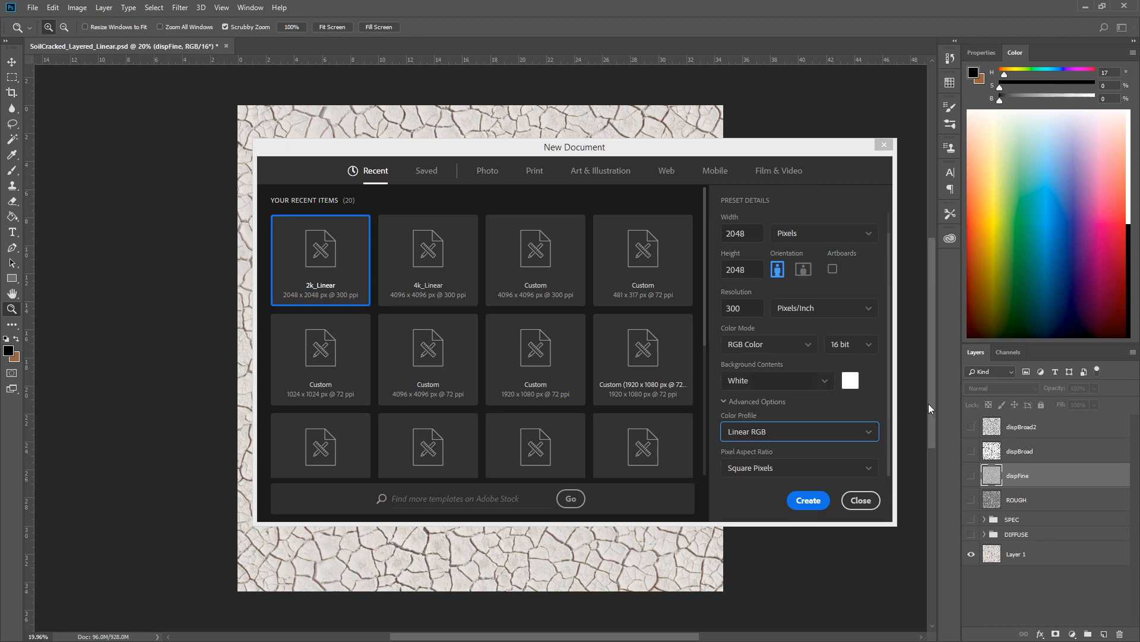
pyautogui.moveTo(886, 418); pyautogui.dragTo(887, 445)
pyautogui.moveTo(818, 150)
pyautogui.mouseDown()
pyautogui.moveTo(669, 120)
pyautogui.moveTo(838, 144)
pyautogui.mouseUp()
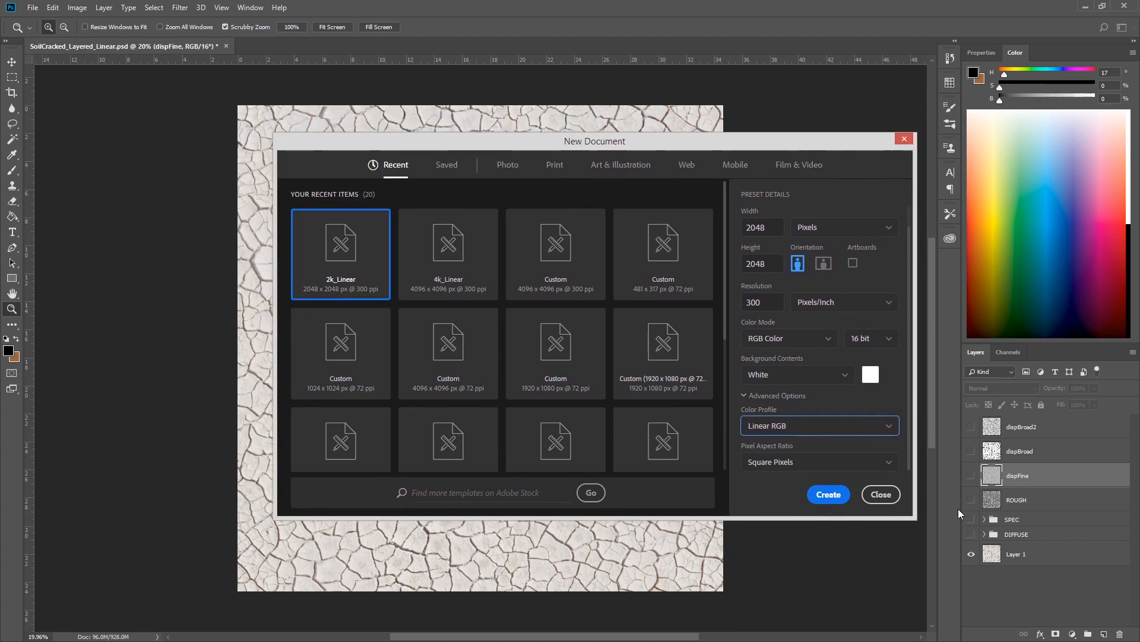
pyautogui.click(881, 494)
# Step: Add a new layer above dispBroad2 and fill it with black
pyautogui.click(1004, 429)
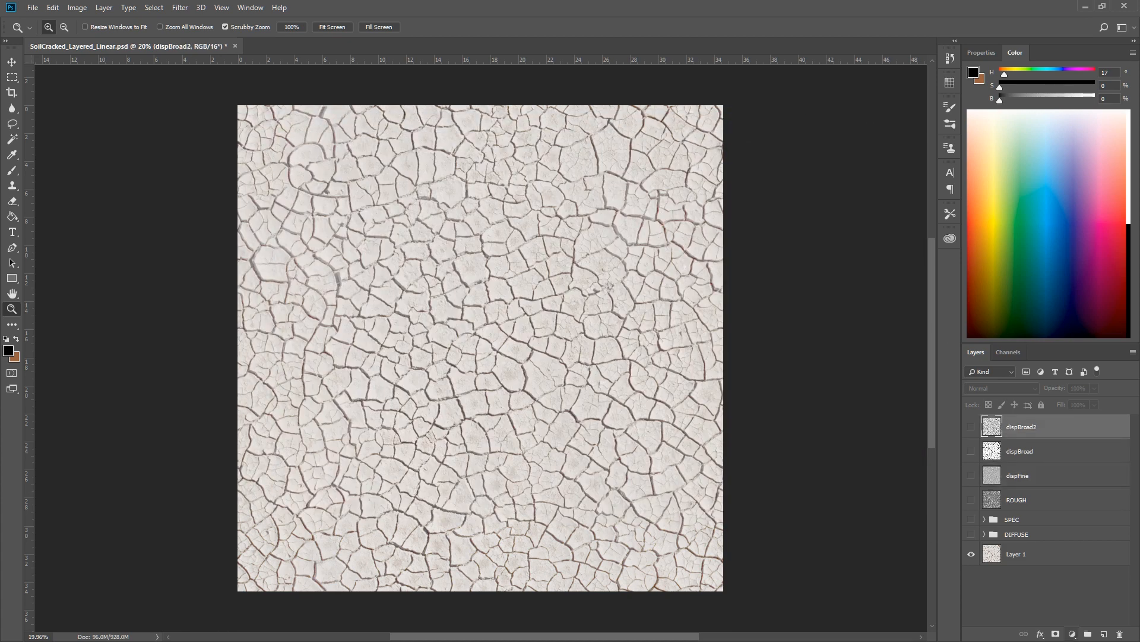
pyautogui.click(1103, 634)
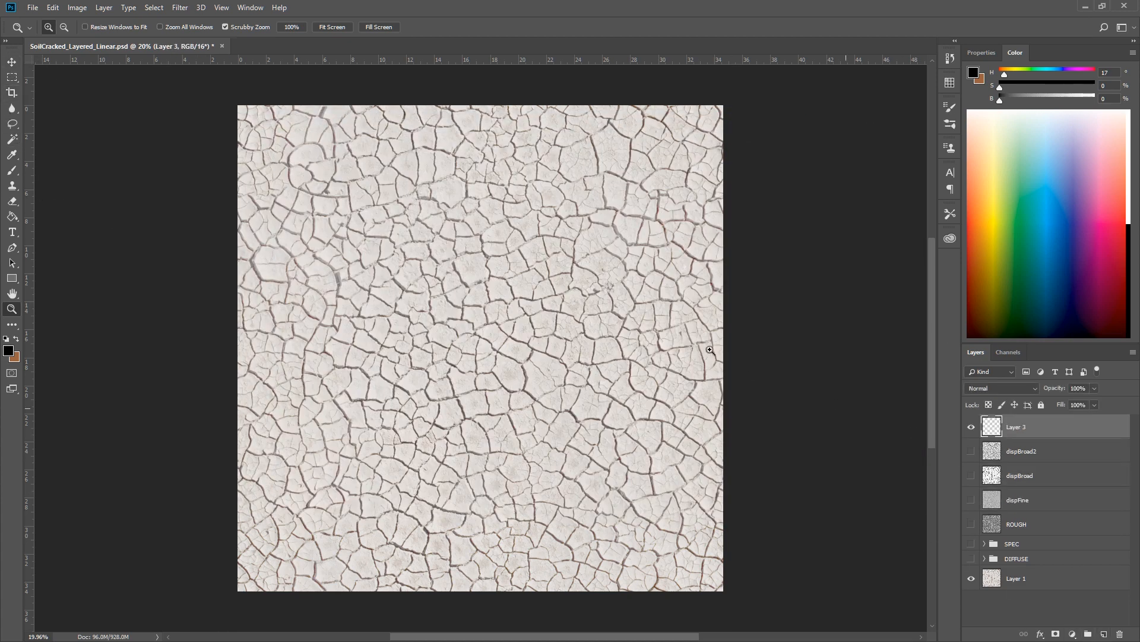
pyautogui.click(15, 217)
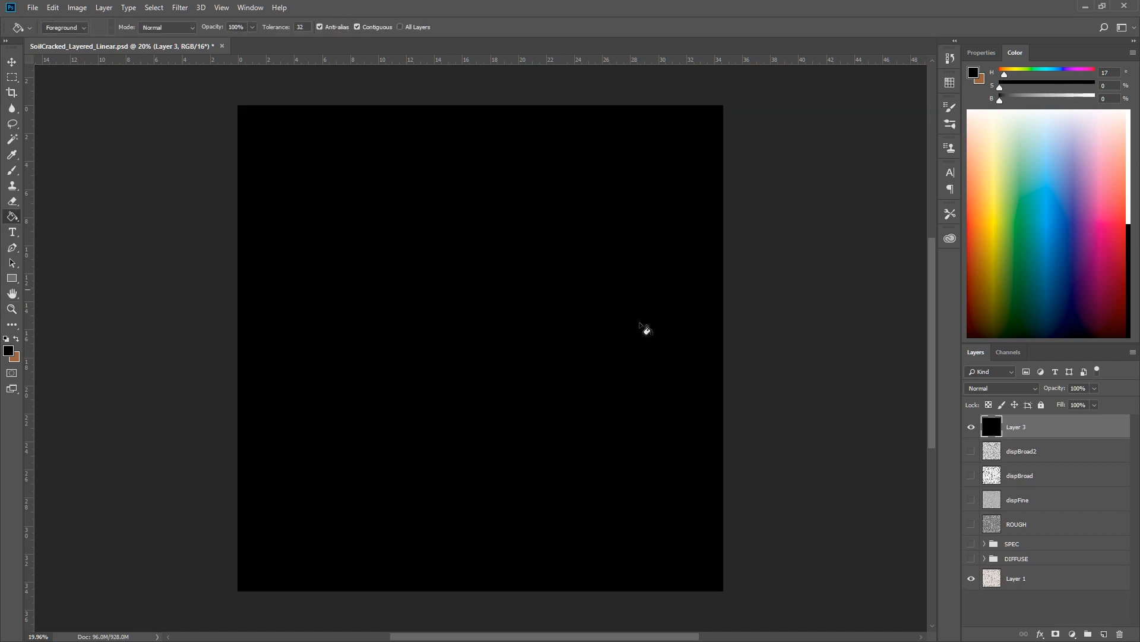
pyautogui.click(644, 327)
# Step: Add another layer on top and paint a graph's straight vertical and horizontal axes in white with the Brush
pyautogui.click(1103, 634)
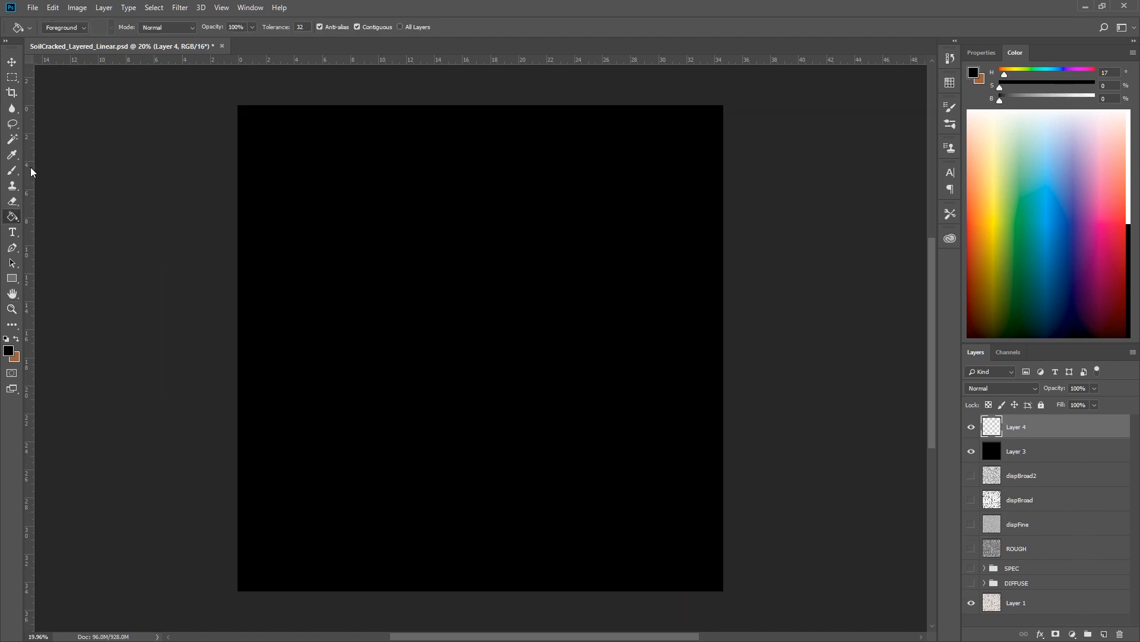
pyautogui.click(12, 171)
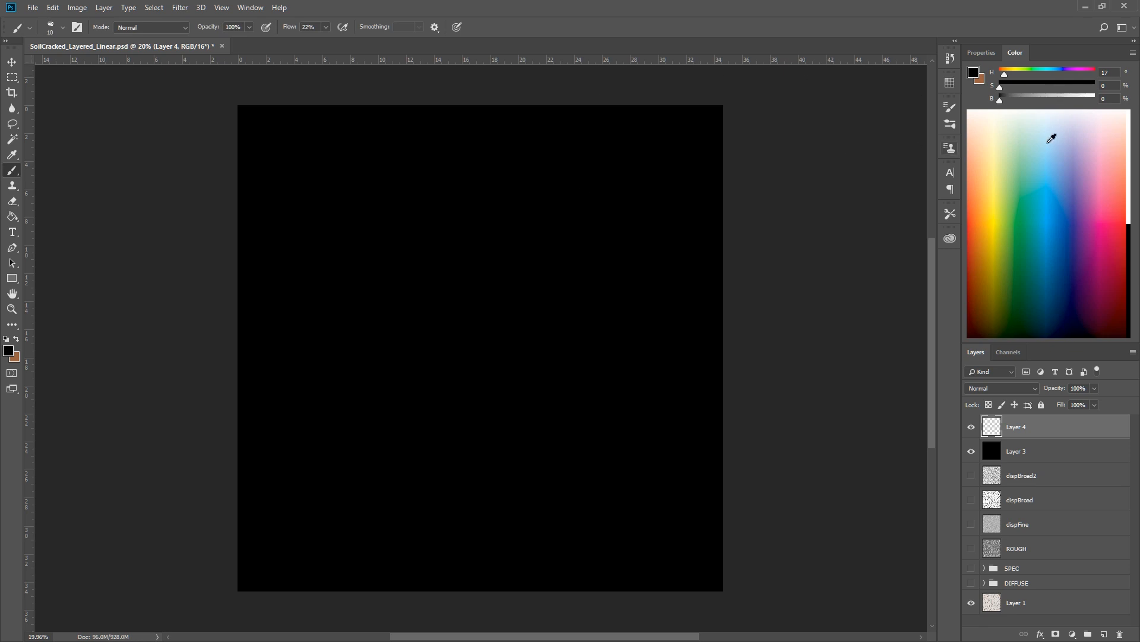
pyautogui.click(981, 110)
pyautogui.click(980, 110)
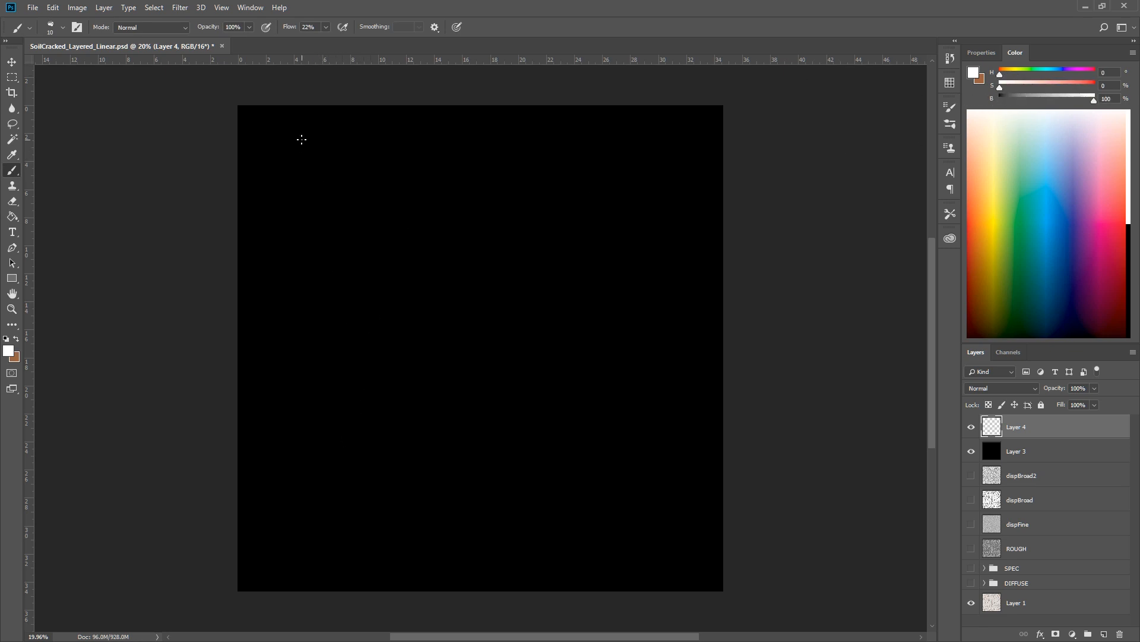
pyautogui.moveTo(302, 140)
pyautogui.keyDown('shift'); pyautogui.mouseDown()
pyautogui.moveTo(330, 466)
pyautogui.moveTo(674, 469)
pyautogui.mouseUp(); pyautogui.keyUp('shift')
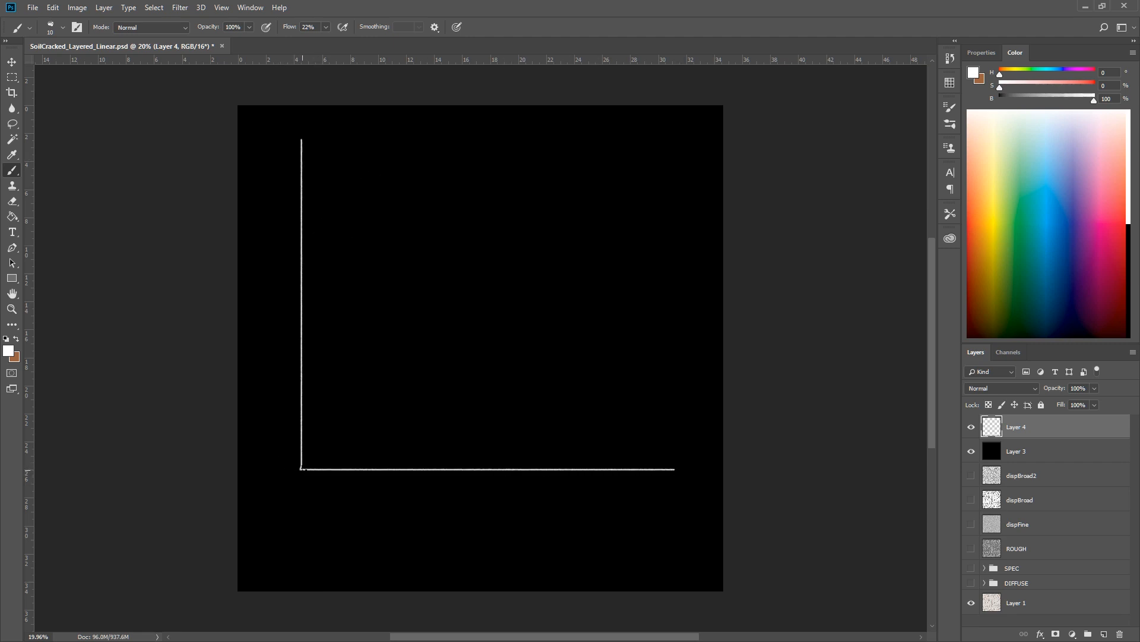
# Step: Paint a rising diagonal line from the graph's origin, with the labels 0 and 1 at its ends
pyautogui.hotkey('ctrl', 'z')
pyautogui.moveTo(308, 463); pyautogui.dragTo(689, 142)
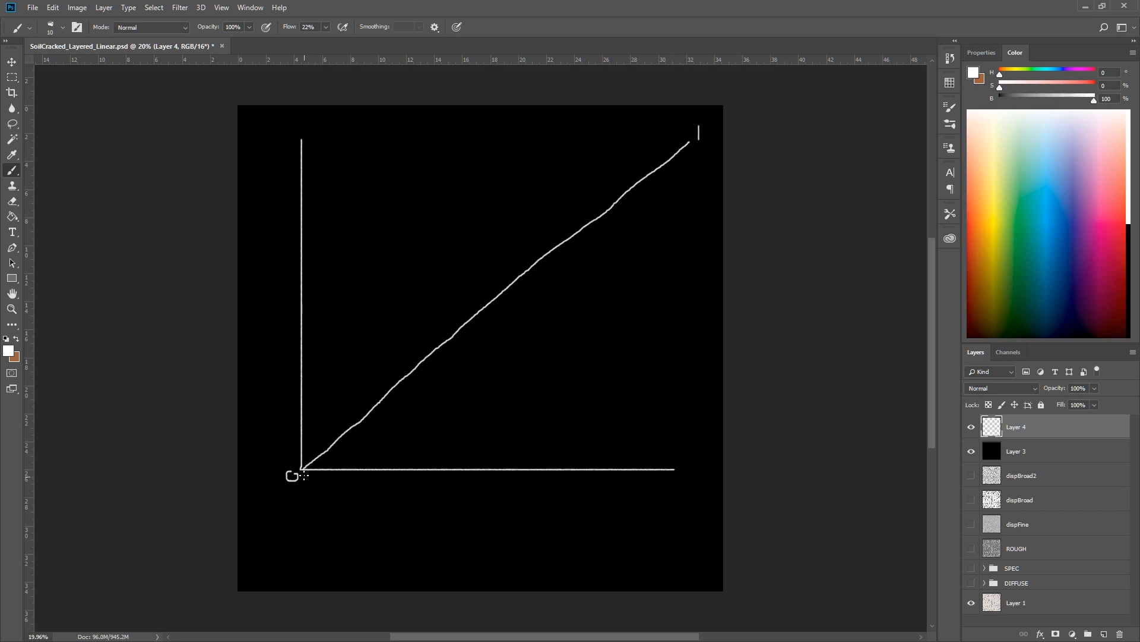
# Step: Paint a curve bulging above the graph's diagonal and undo it
pyautogui.moveTo(302, 467)
pyautogui.mouseDown()
pyautogui.moveTo(417, 264)
pyautogui.moveTo(522, 188)
pyautogui.moveTo(627, 148)
pyautogui.moveTo(694, 142)
pyautogui.mouseUp()
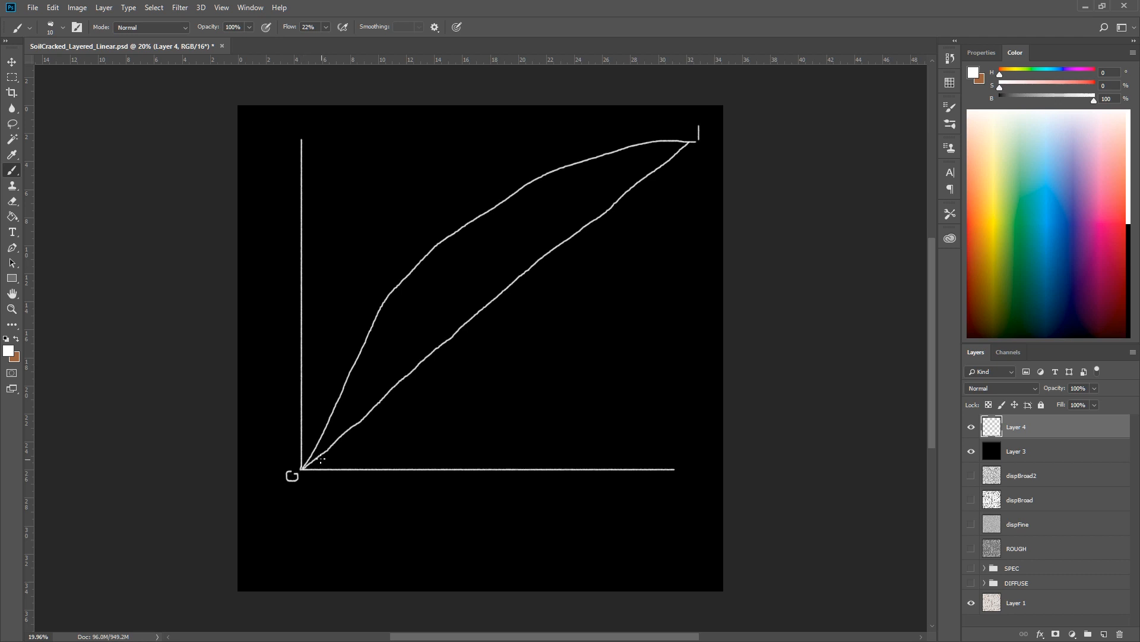
pyautogui.moveTo(517, 293)
pyautogui.mouseDown()
pyautogui.moveTo(534, 267)
pyautogui.moveTo(522, 289)
pyautogui.moveTo(482, 248)
pyautogui.moveTo(491, 235)
pyautogui.moveTo(479, 248)
pyautogui.mouseUp()
pyautogui.hotkey('ctrl', 'z')
pyautogui.hotkey('ctrl', 'z')
pyautogui.hotkey('ctrl', 'z')
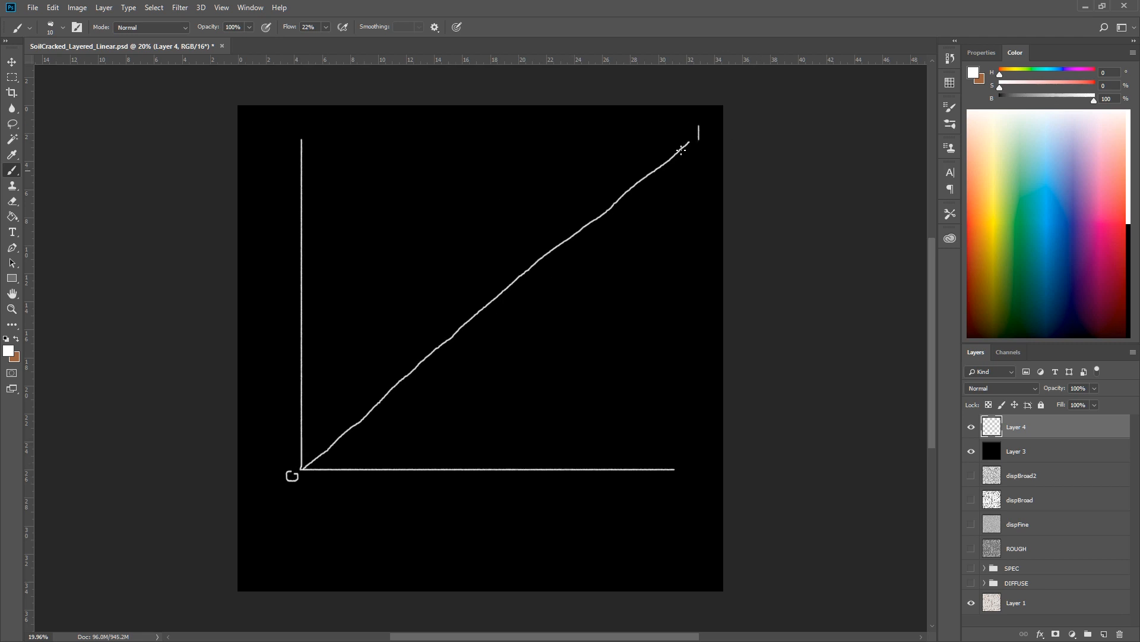
# Step: Paint one curve above and one below the diagonal between 0 and 1, and undo both
pyautogui.moveTo(302, 466)
pyautogui.mouseDown()
pyautogui.moveTo(407, 270)
pyautogui.moveTo(576, 168)
pyautogui.moveTo(699, 138)
pyautogui.mouseUp()
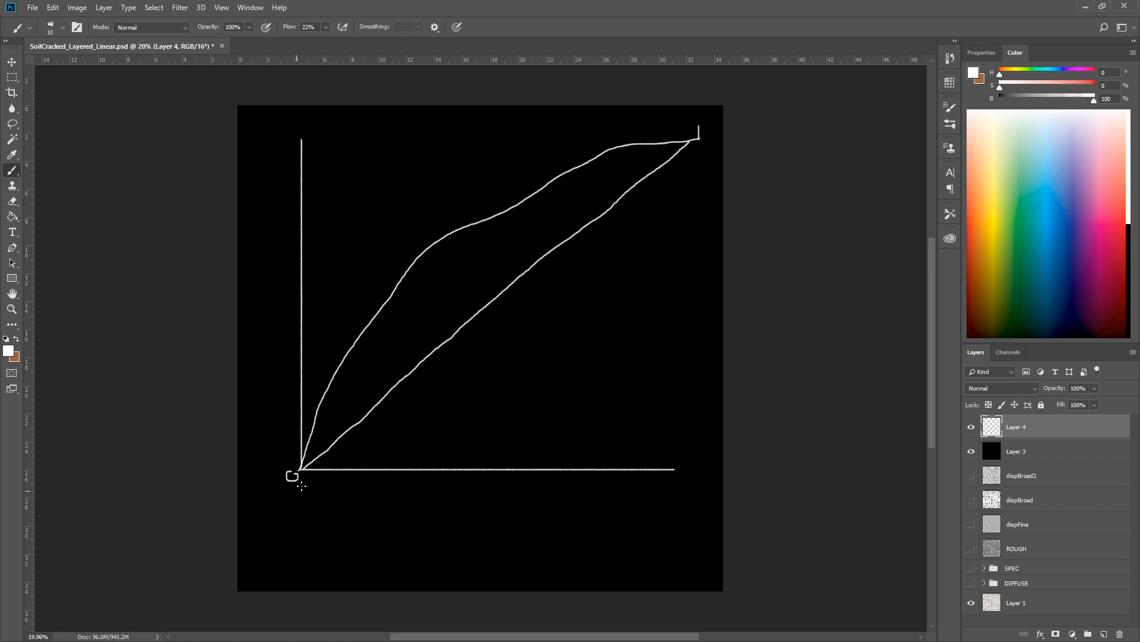
pyautogui.moveTo(300, 468)
pyautogui.mouseDown()
pyautogui.moveTo(456, 417)
pyautogui.moveTo(700, 154)
pyautogui.moveTo(700, 137)
pyautogui.mouseUp()
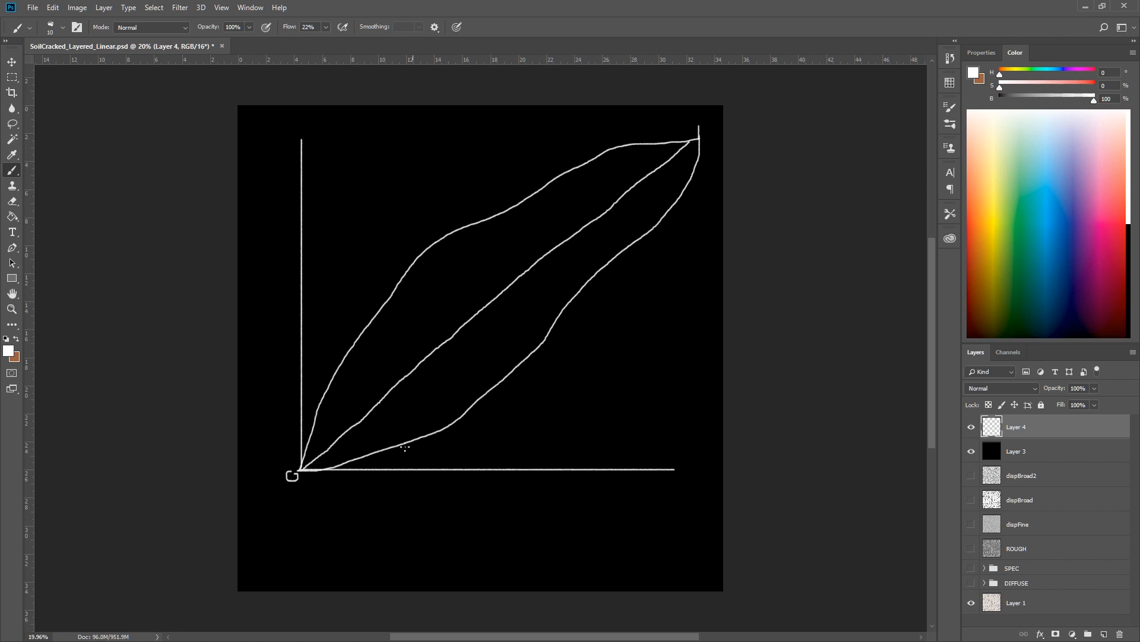
pyautogui.hotkey('ctrl', 'z')
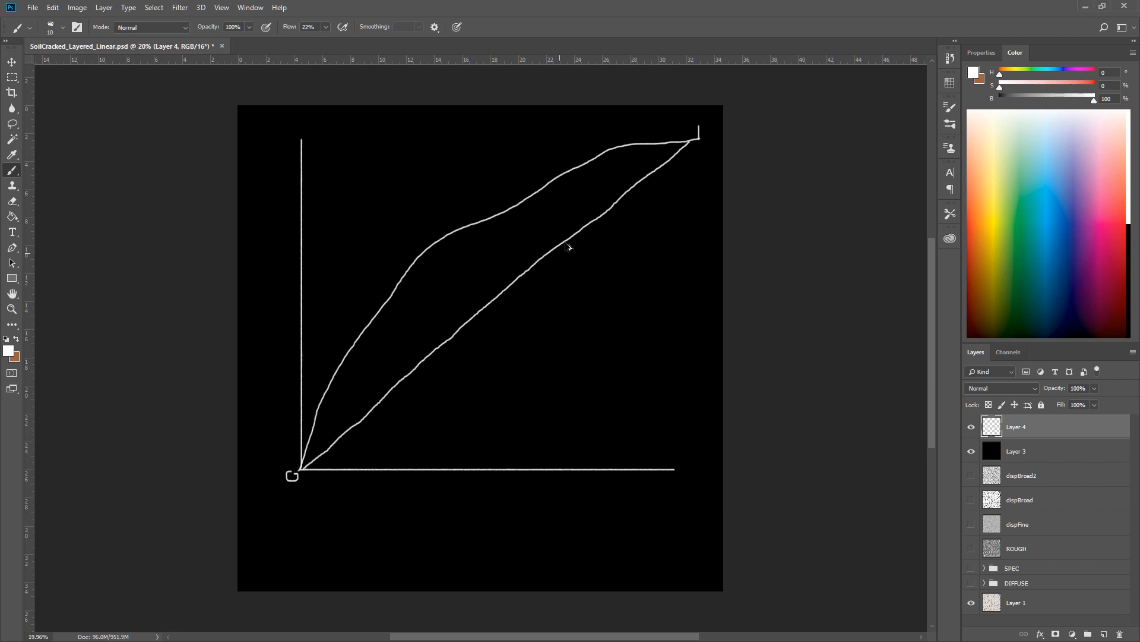
pyautogui.hotkey('ctrl', 'z')
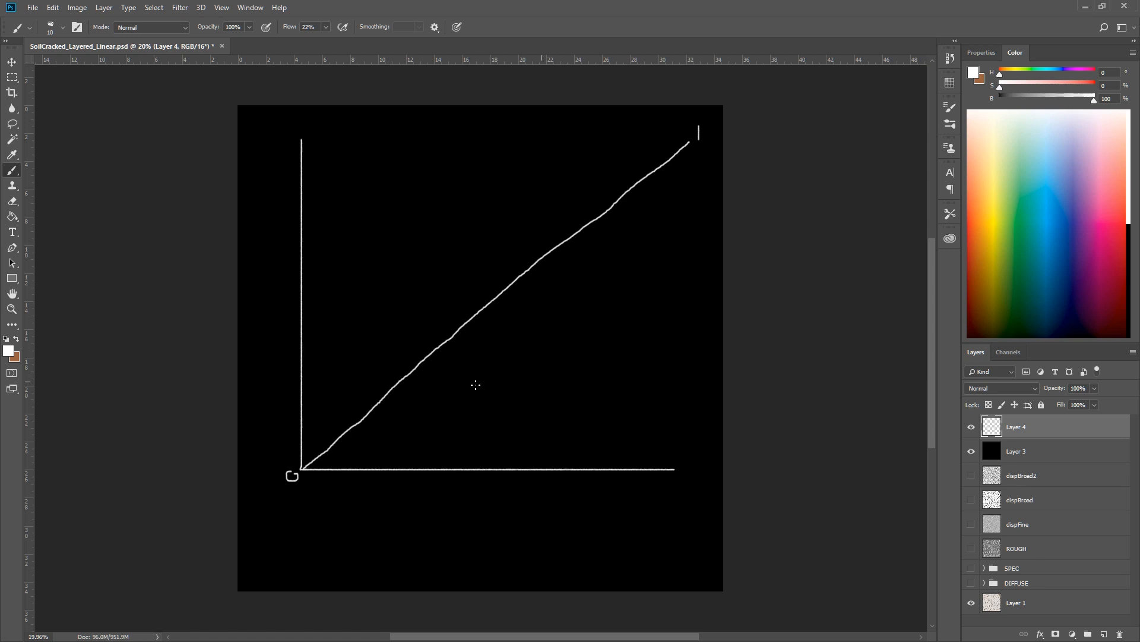
# Step: Move the graph drawing slightly down and left on the canvas and repaint its 0 label with the Brush
pyautogui.press('v')
pyautogui.moveTo(492, 333); pyautogui.dragTo(481, 366)
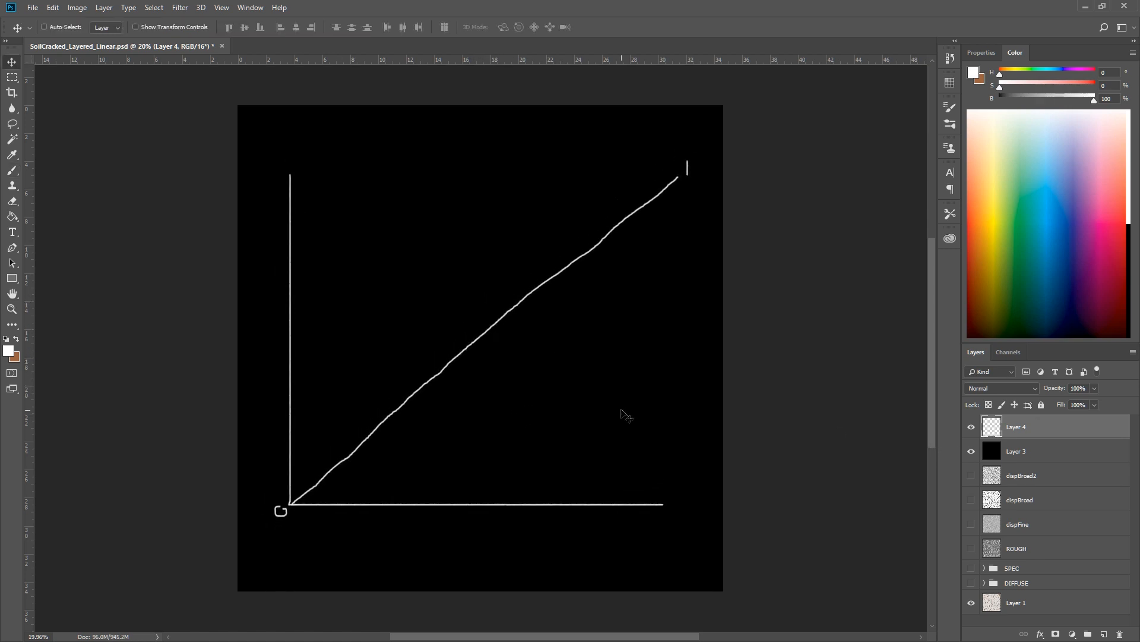
pyautogui.press('b')
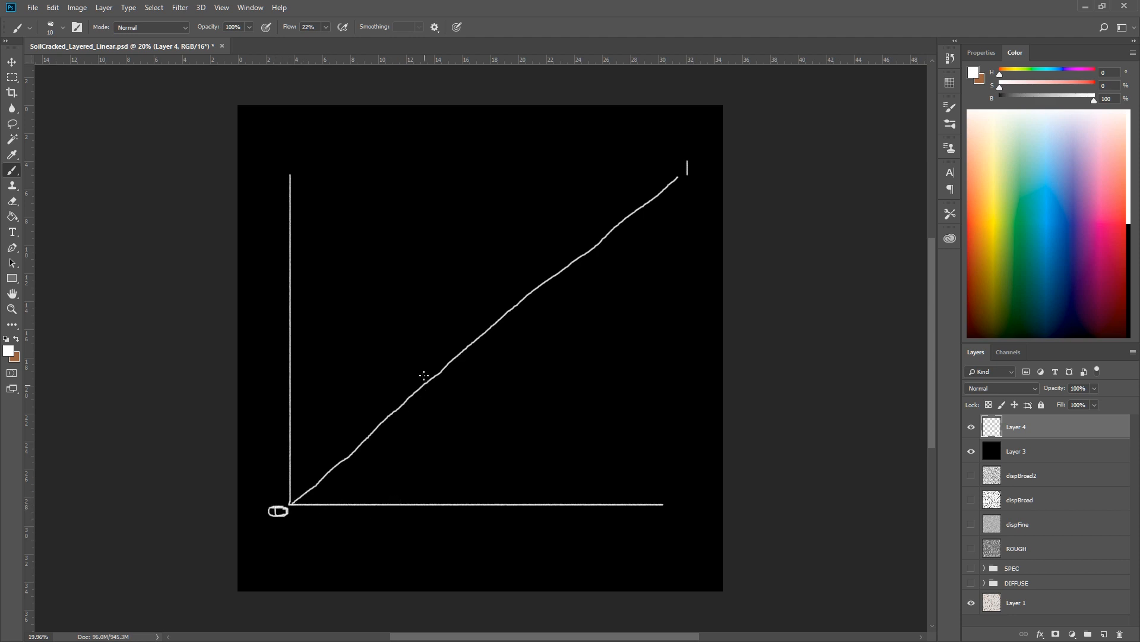
# Step: Paint two arrowheads pointing up along the diagonal line and undo them
pyautogui.moveTo(423, 365)
pyautogui.mouseDown()
pyautogui.moveTo(462, 358)
pyautogui.moveTo(423, 371)
pyautogui.mouseUp()
pyautogui.moveTo(552, 294)
pyautogui.mouseDown()
pyautogui.moveTo(528, 271)
pyautogui.moveTo(588, 249)
pyautogui.moveTo(563, 292)
pyautogui.mouseUp()
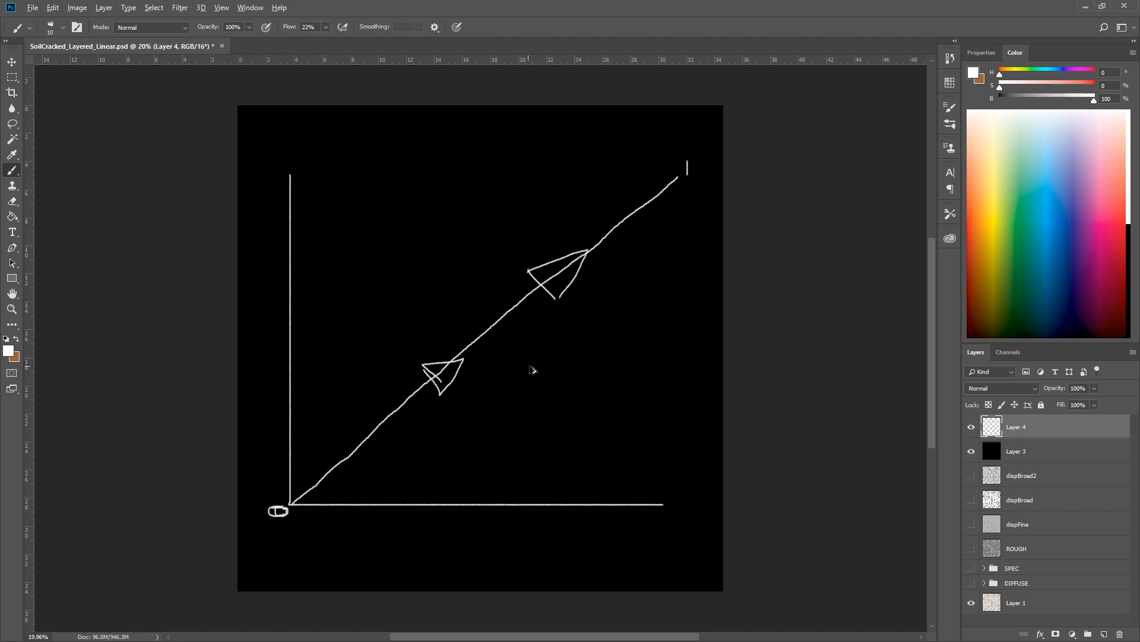
pyautogui.hotkey('ctrl', 'z')
pyautogui.hotkey('ctrl', 'z')
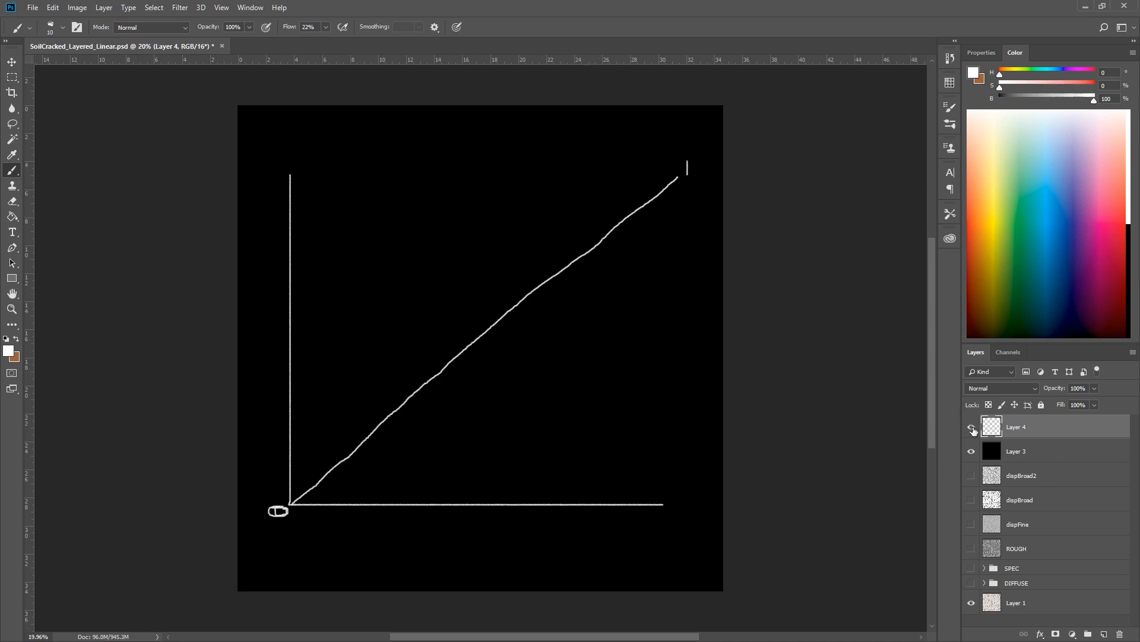
# Step: Hide Layer 4 and Layer 3 and select both layers
pyautogui.click(972, 427)
pyautogui.click(971, 452)
pyautogui.keyDown('shift'); pyautogui.click(990, 450); pyautogui.keyUp('shift')
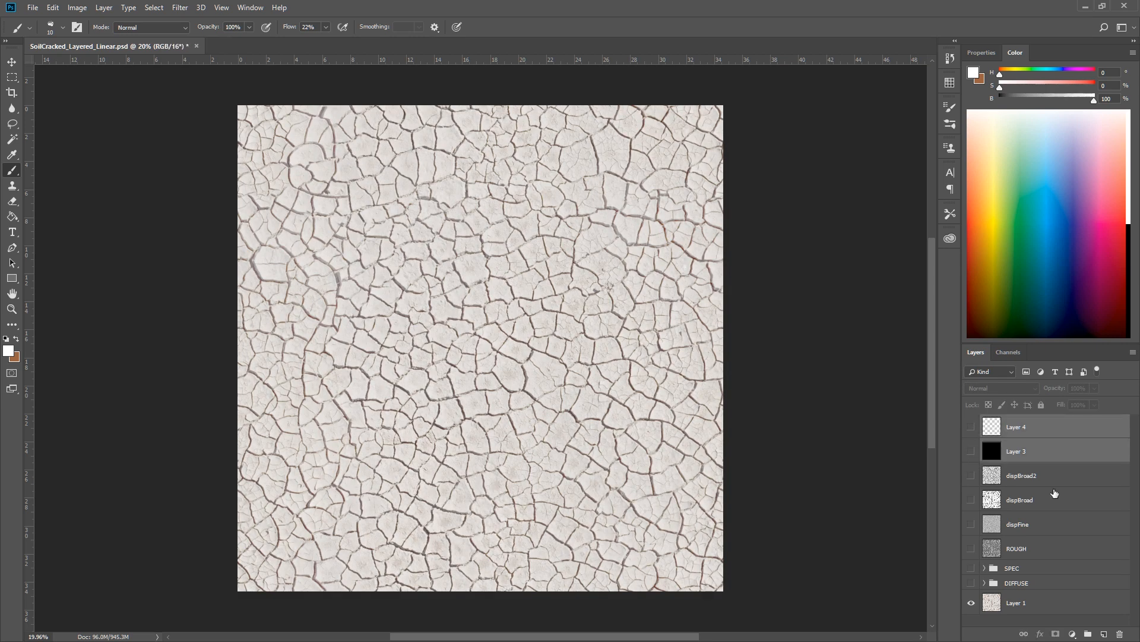
# Step: Delete the selected Layer 4 and Layer 3
pyautogui.click(1120, 634)
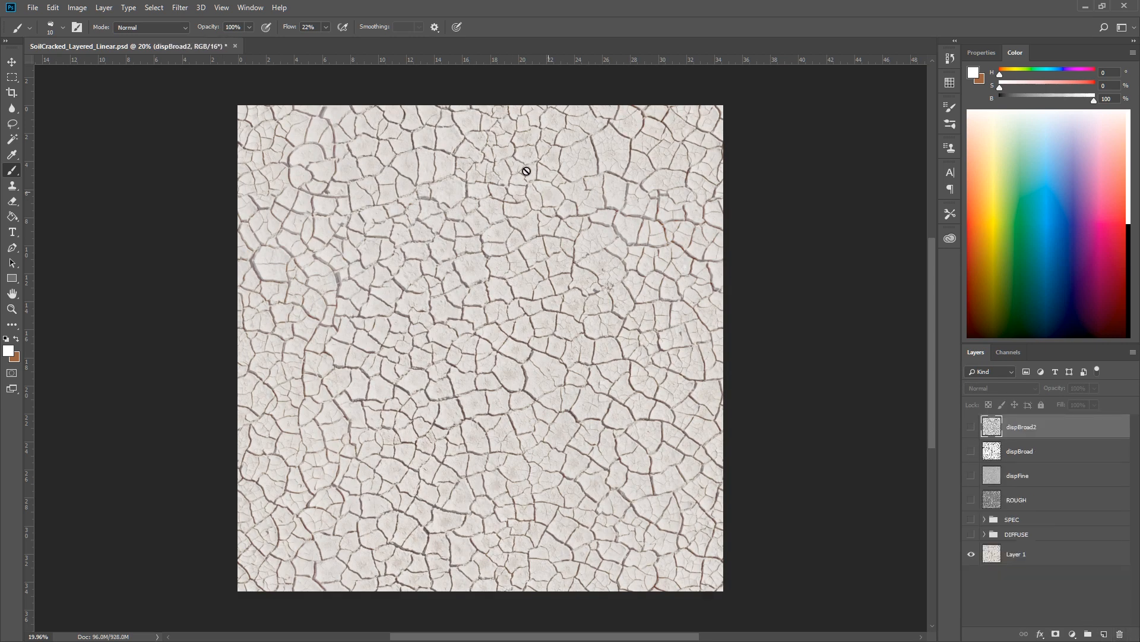
pyautogui.click(32, 7)
pyautogui.click(48, 24)
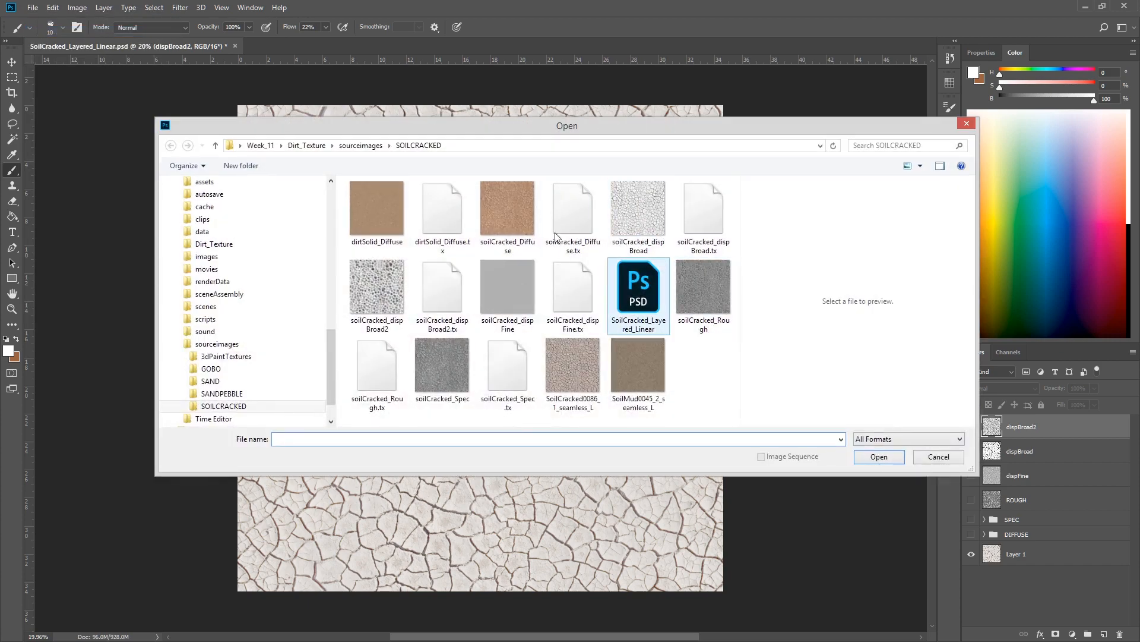
pyautogui.click(361, 145)
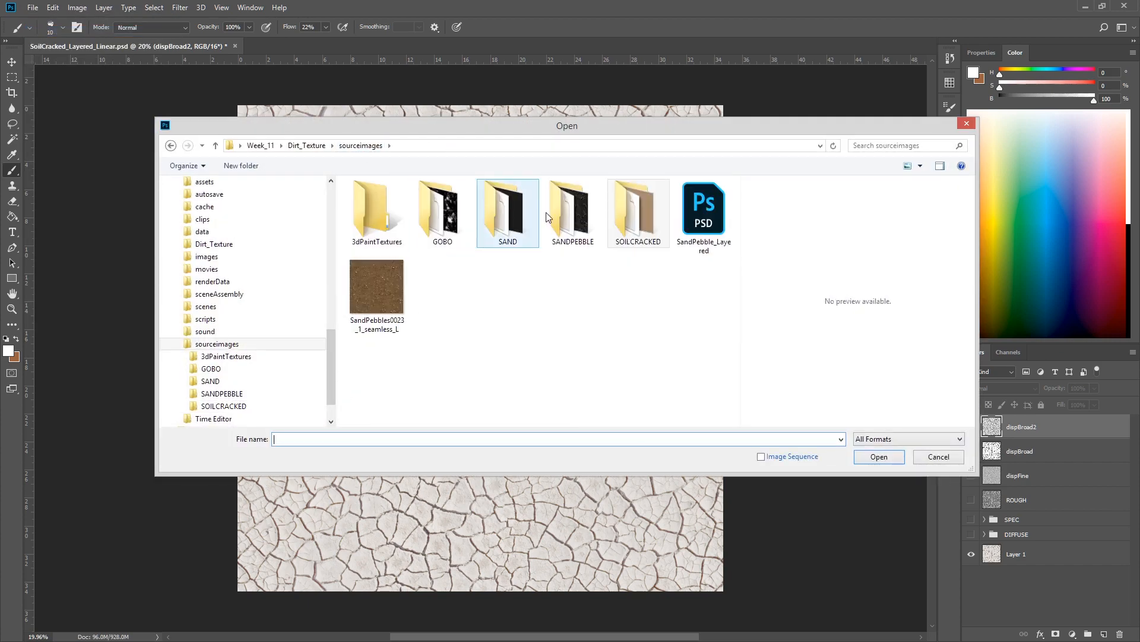
pyautogui.doubleClick(643, 221)
pyautogui.doubleClick(651, 357)
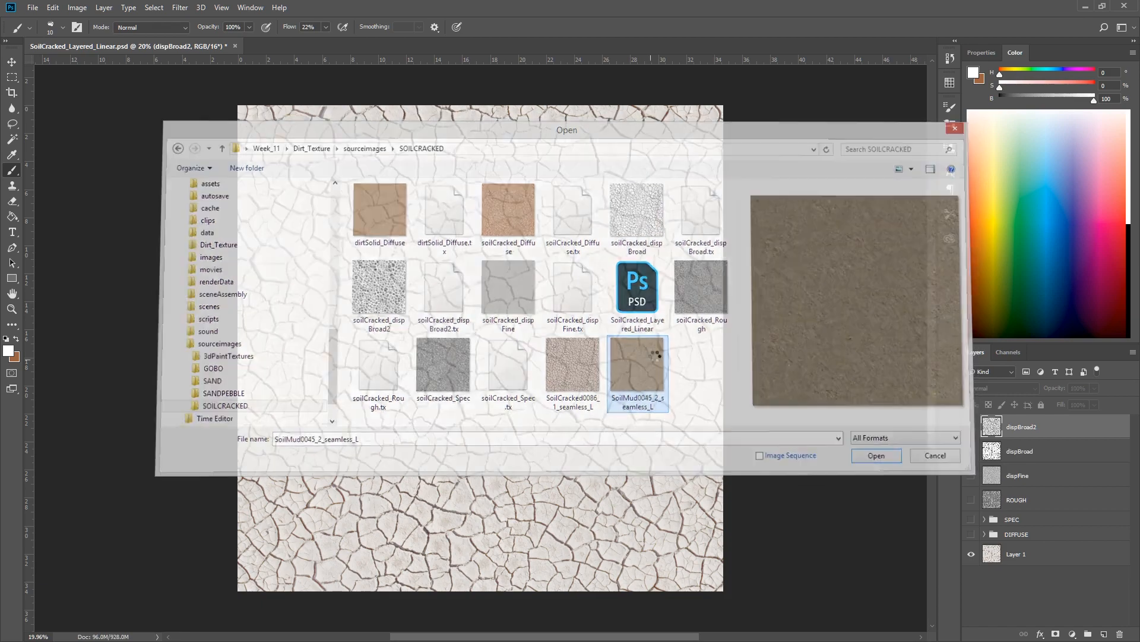
pyautogui.hotkey('ctrl', 'w')
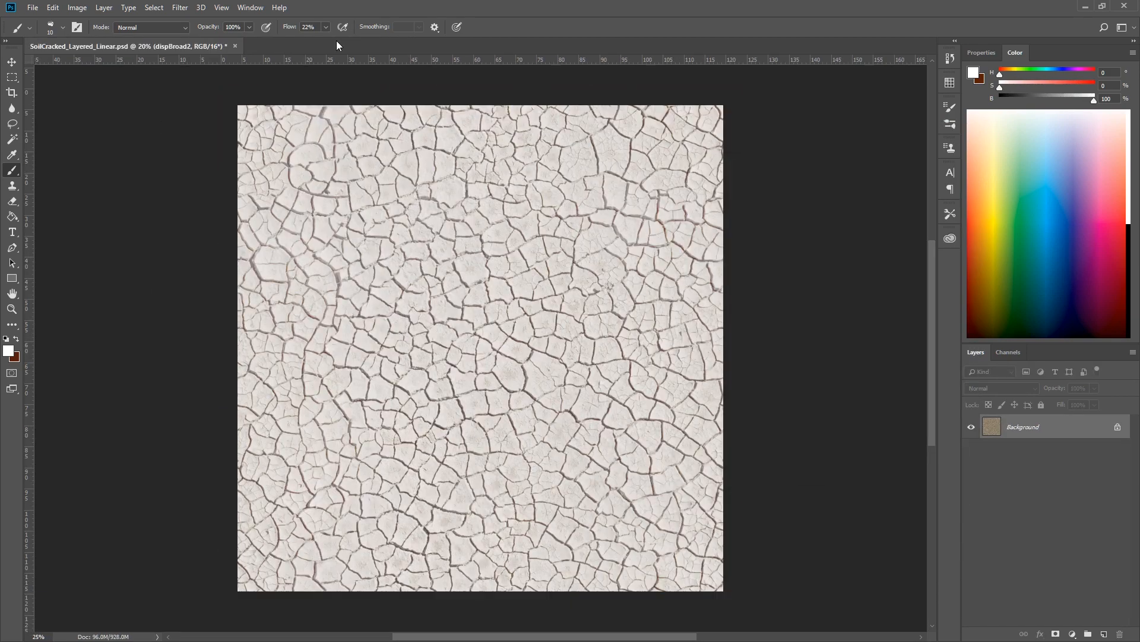
# Step: Open SoilCracked0086_1_seamless_L from the SOILCRACKED folder, discarding its embedded colour profile
pyautogui.click(33, 7)
pyautogui.click(45, 31)
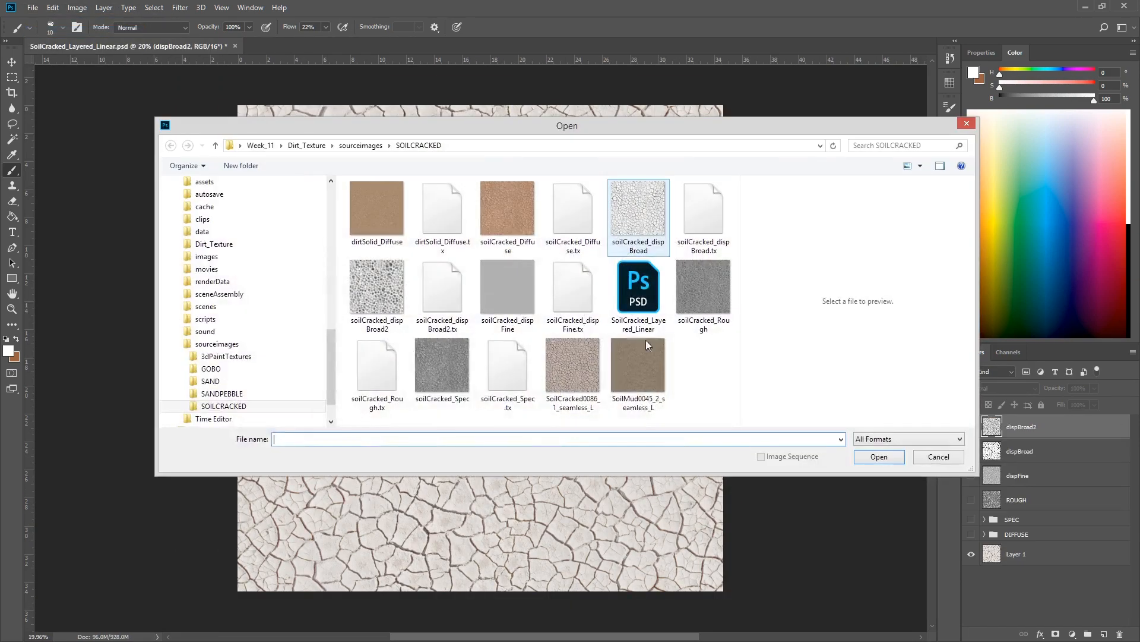
pyautogui.doubleClick(586, 368)
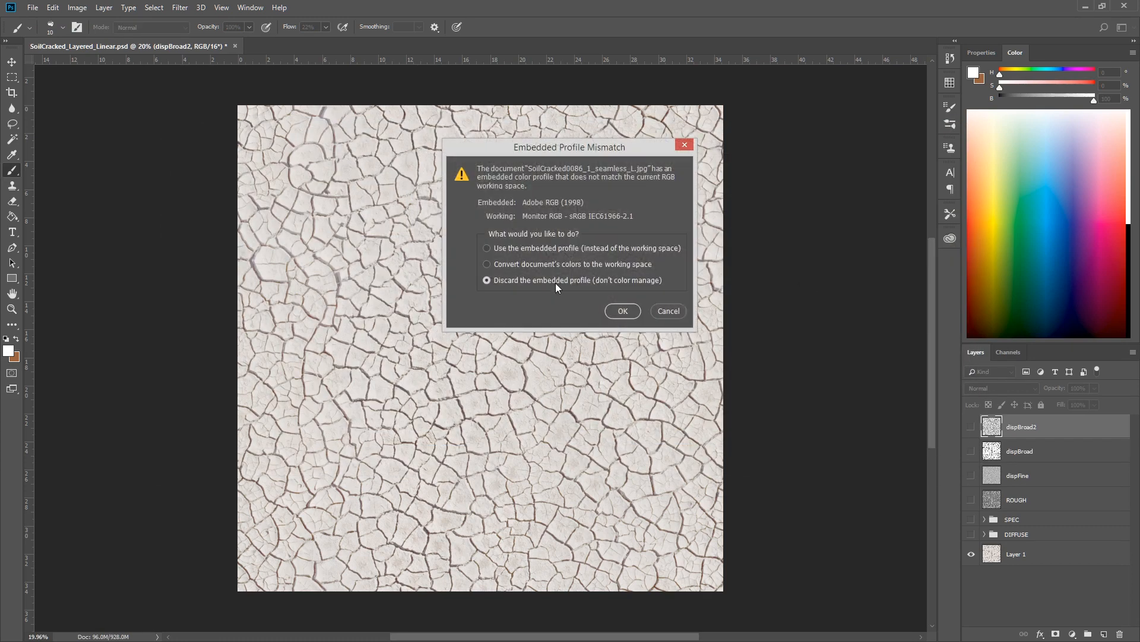
pyautogui.click(623, 311)
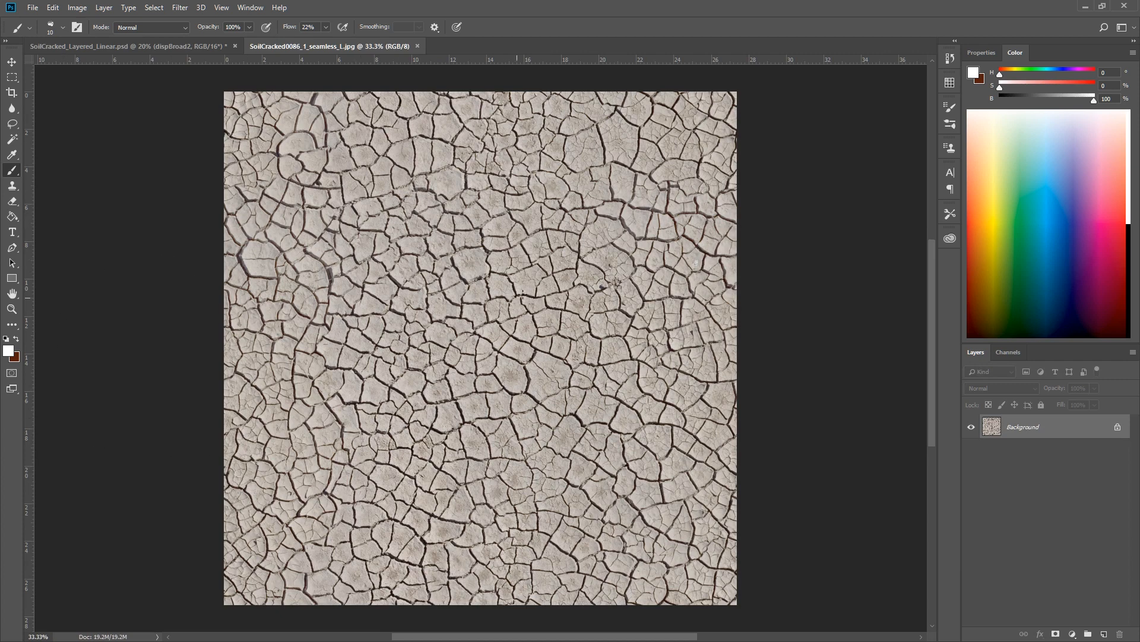
# Step: Examine the original SoilCracked0086_1_seamless_L image and compare its brightness with Layer 1 in the layered linear document
pyautogui.moveTo(520, 343)
pyautogui.mouseDown()
pyautogui.moveTo(539, 349)
pyautogui.moveTo(487, 323)
pyautogui.mouseUp()
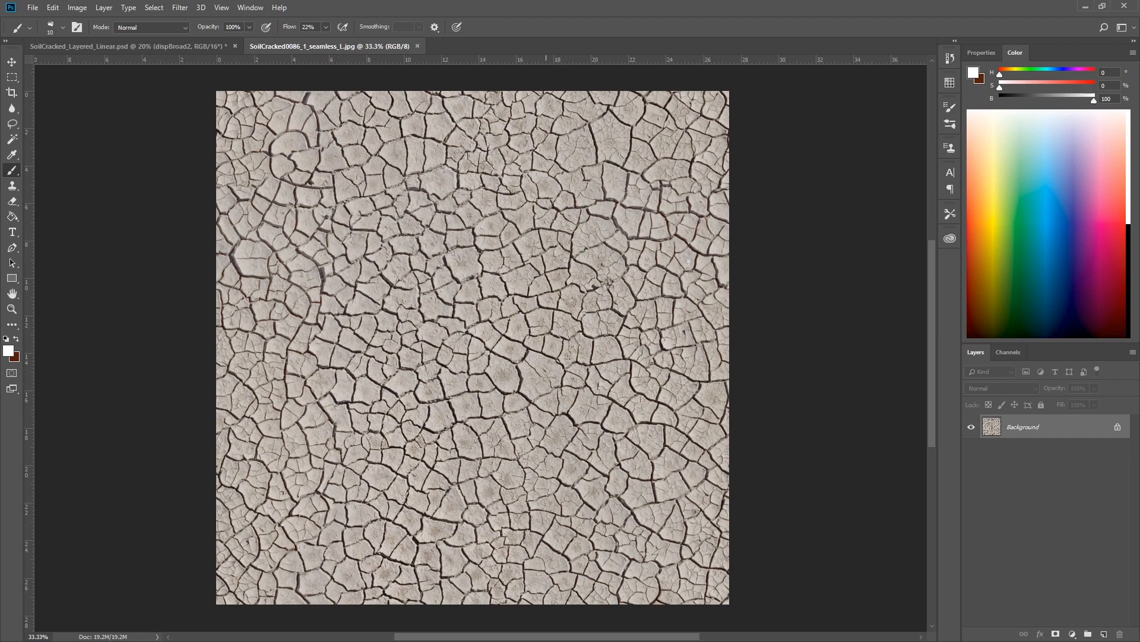
pyautogui.press('z')
pyautogui.moveTo(536, 356); pyautogui.dragTo(447, 370)
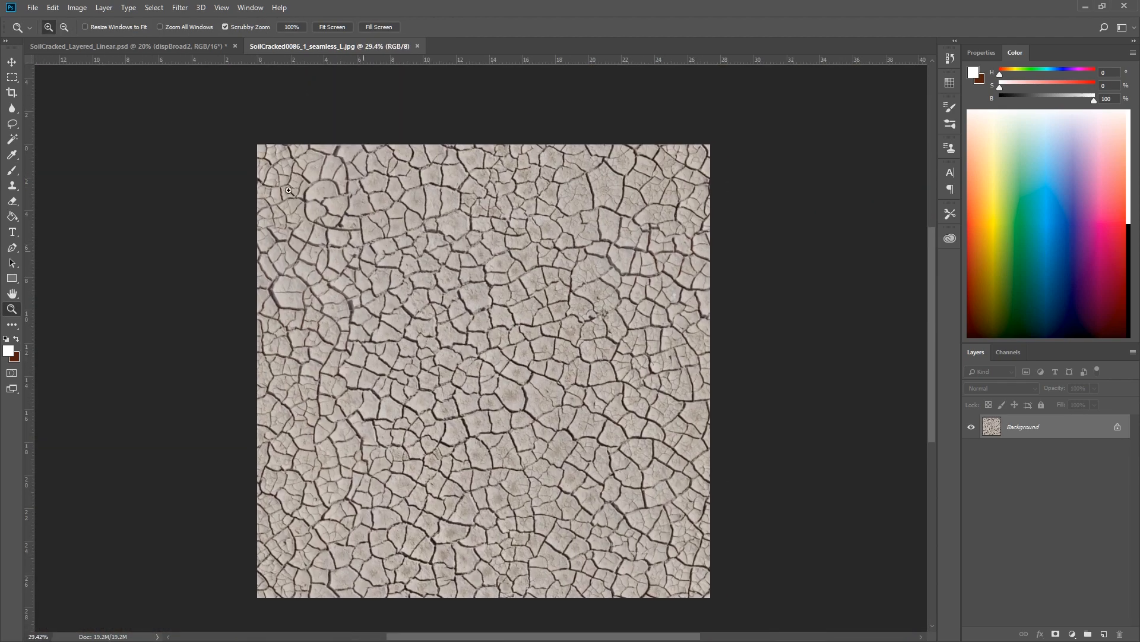
pyautogui.click(202, 46)
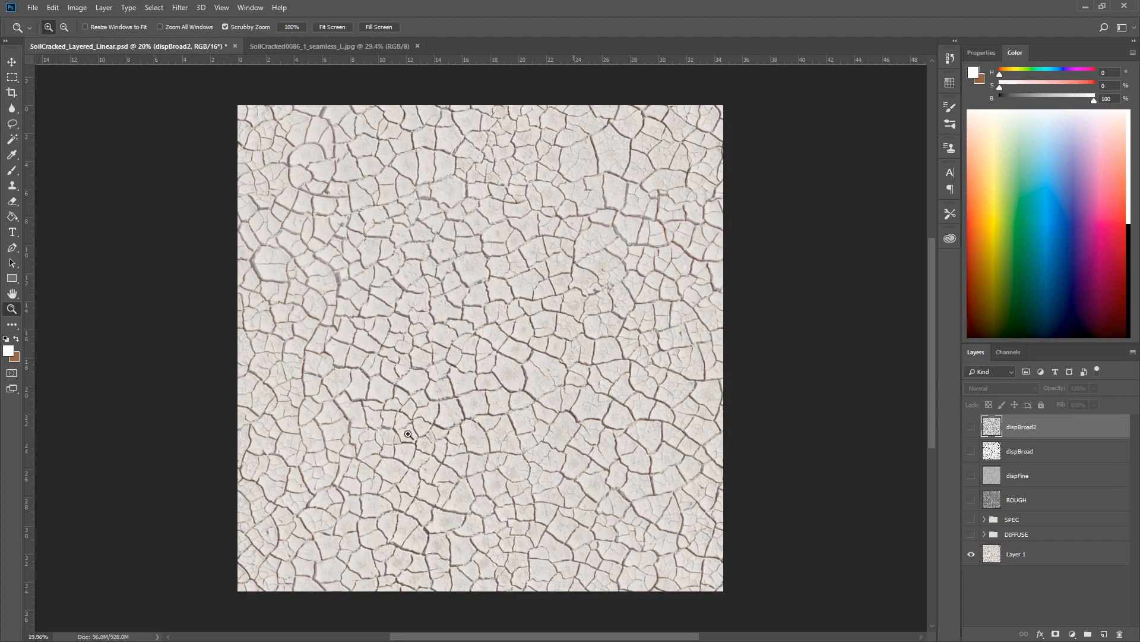
pyautogui.moveTo(508, 351)
pyautogui.mouseDown()
pyautogui.moveTo(562, 361)
pyautogui.moveTo(511, 364)
pyautogui.mouseUp()
pyautogui.click(320, 47)
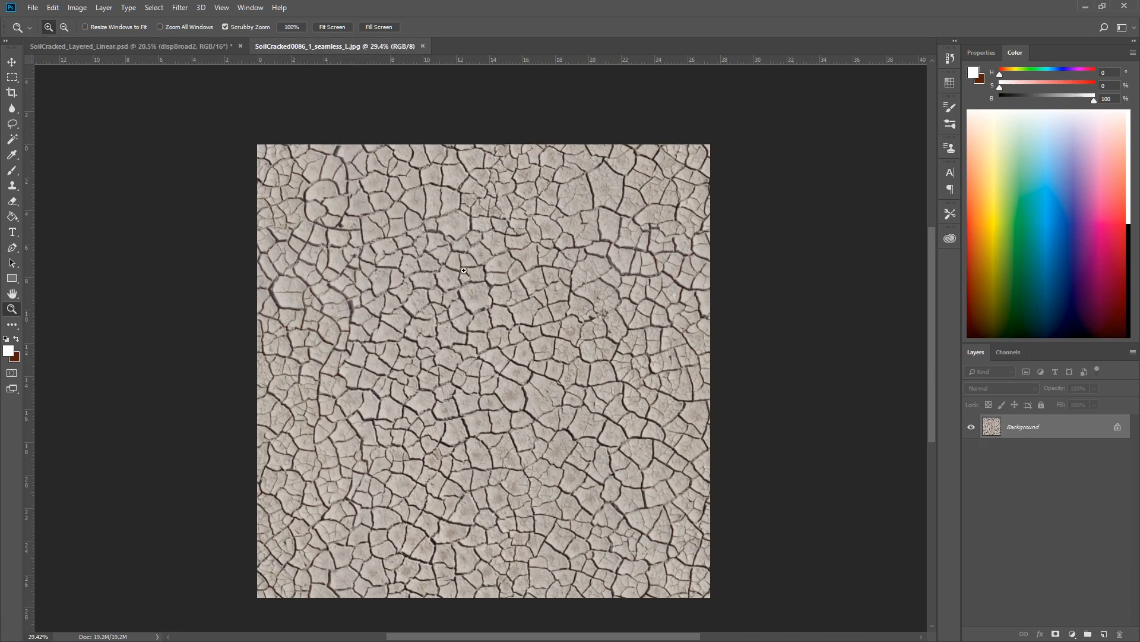
pyautogui.click(162, 47)
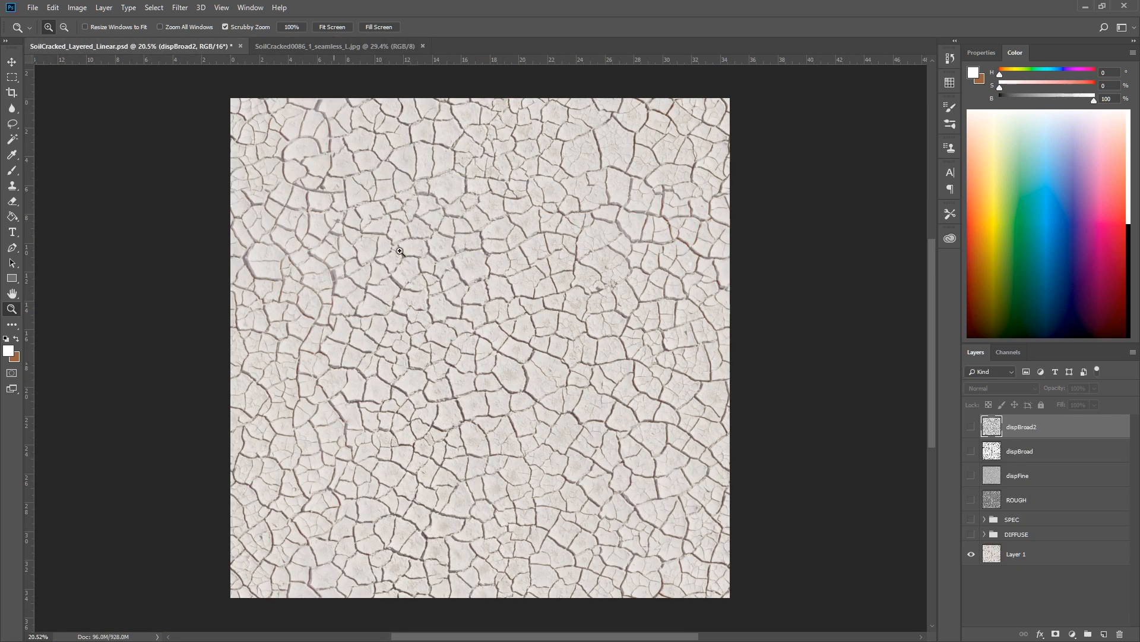
# Step: Expand and show the DIFFUSE group, hiding its Layer 2, Levels 3, Photo Filter 1, Levels 2 and Levels 1
pyautogui.click(986, 534)
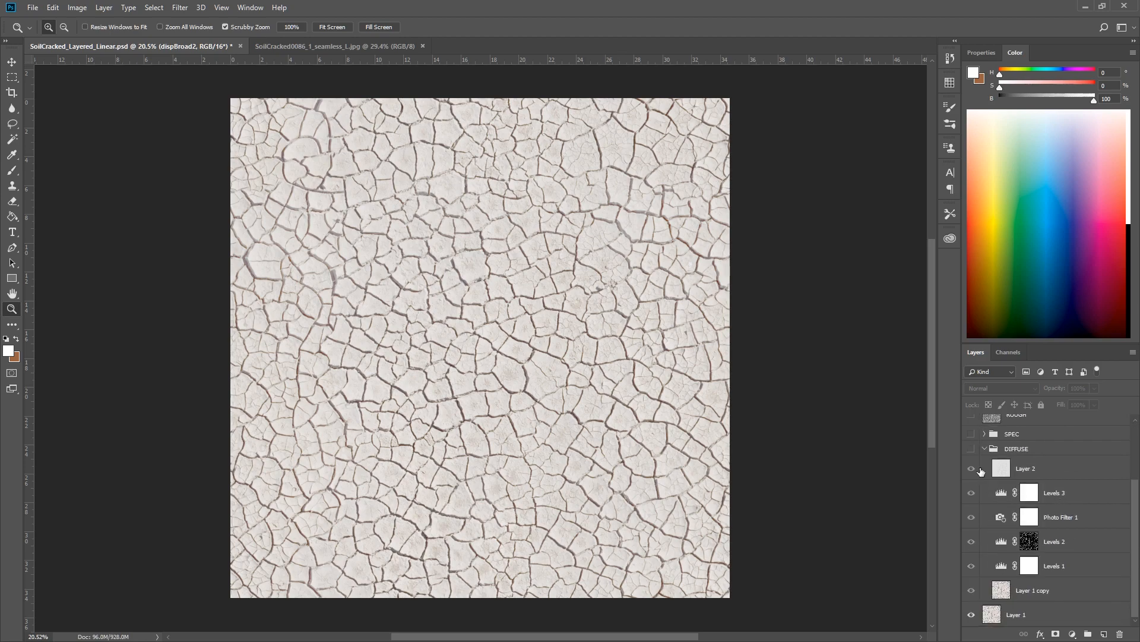
pyautogui.click(972, 449)
pyautogui.moveTo(973, 497); pyautogui.dragTo(972, 566)
# Step: Show the Levels 1 adjustment layer above Layer 1 copy to darken the washed-out soil texture
pyautogui.moveTo(465, 397); pyautogui.dragTo(505, 415)
pyautogui.moveTo(565, 384); pyautogui.dragTo(607, 380)
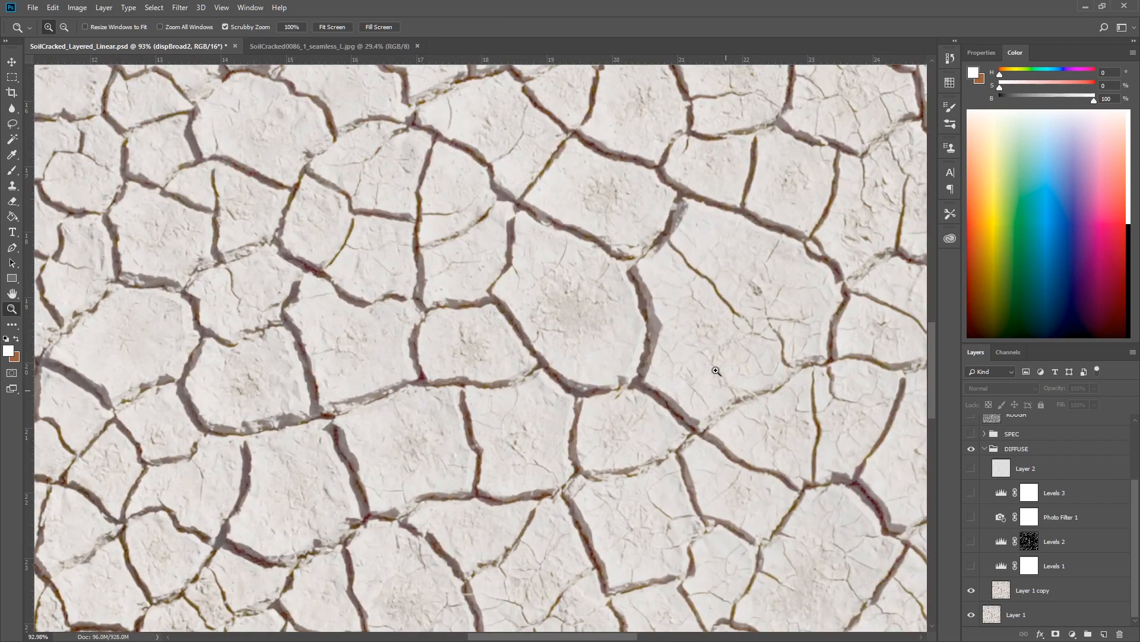
pyautogui.moveTo(627, 323); pyautogui.dragTo(577, 503)
pyautogui.moveTo(613, 357)
pyautogui.mouseDown()
pyautogui.moveTo(586, 360)
pyautogui.moveTo(598, 363)
pyautogui.mouseUp()
pyautogui.click(971, 566)
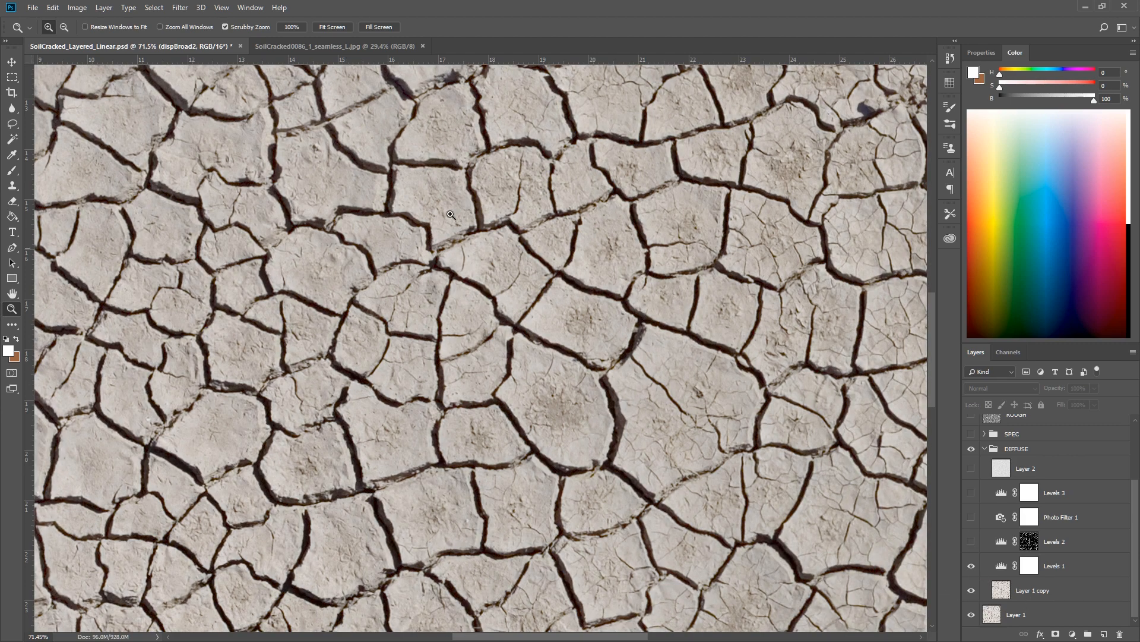
# Step: Compare the original soil image at 100% with the Levels-corrected layered document, and close the original image
pyautogui.click(394, 46)
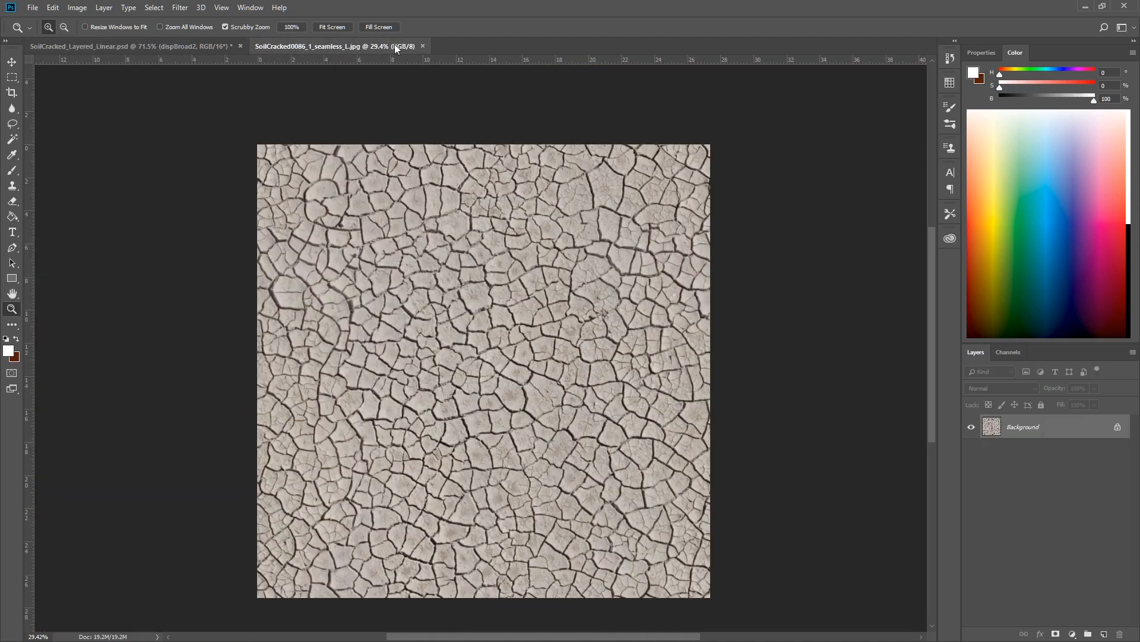
pyautogui.click(292, 26)
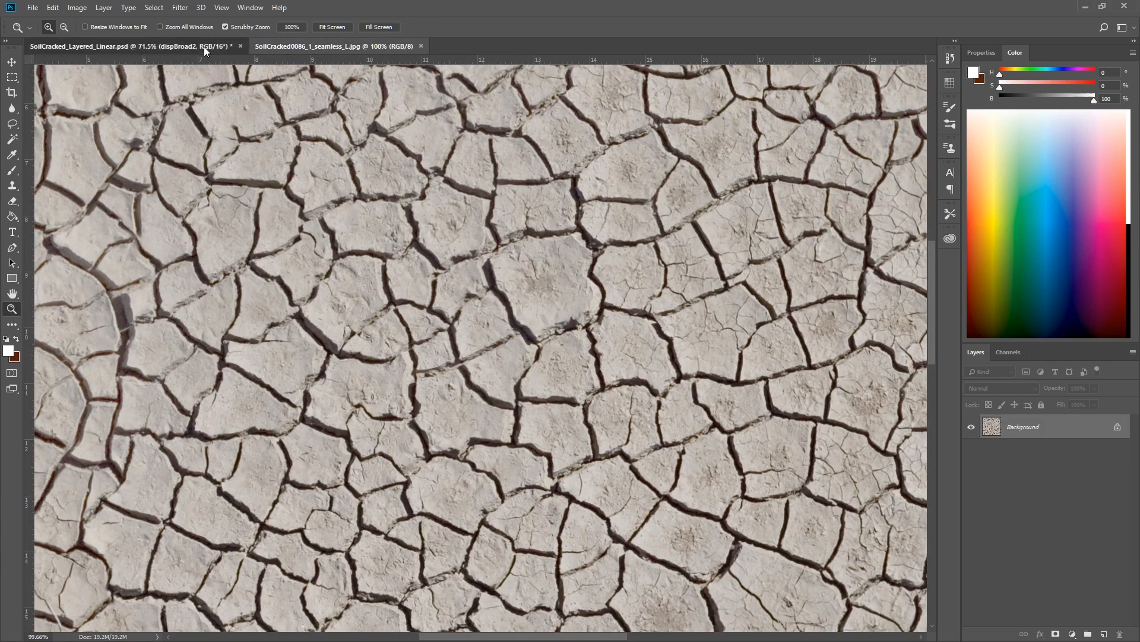
pyautogui.click(205, 46)
pyautogui.click(330, 45)
pyautogui.click(195, 42)
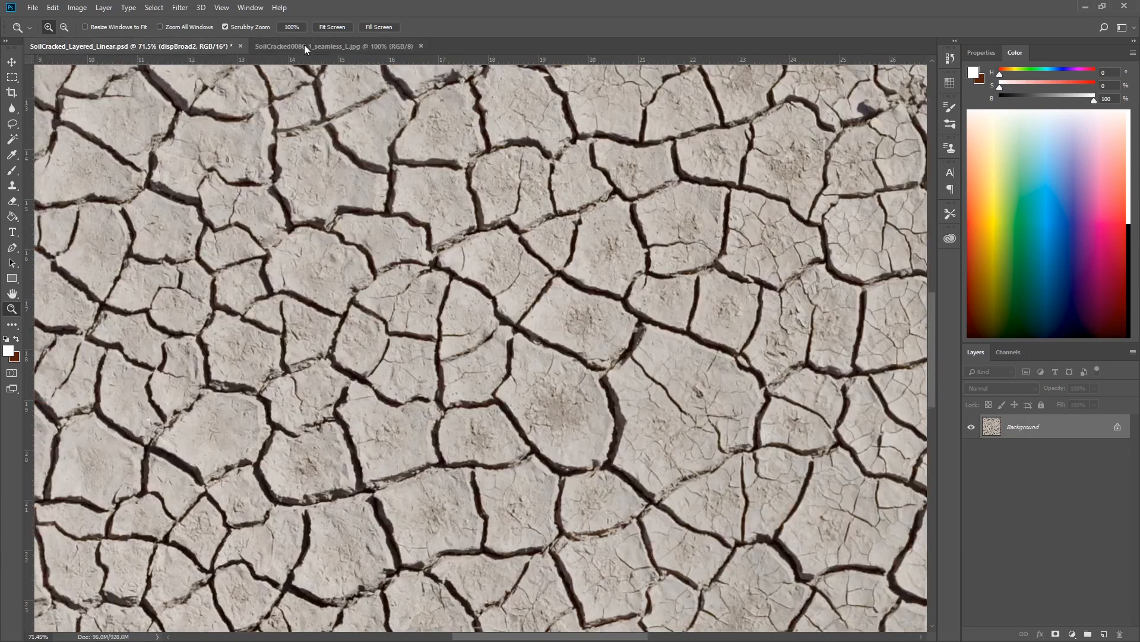
pyautogui.click(376, 45)
pyautogui.click(421, 46)
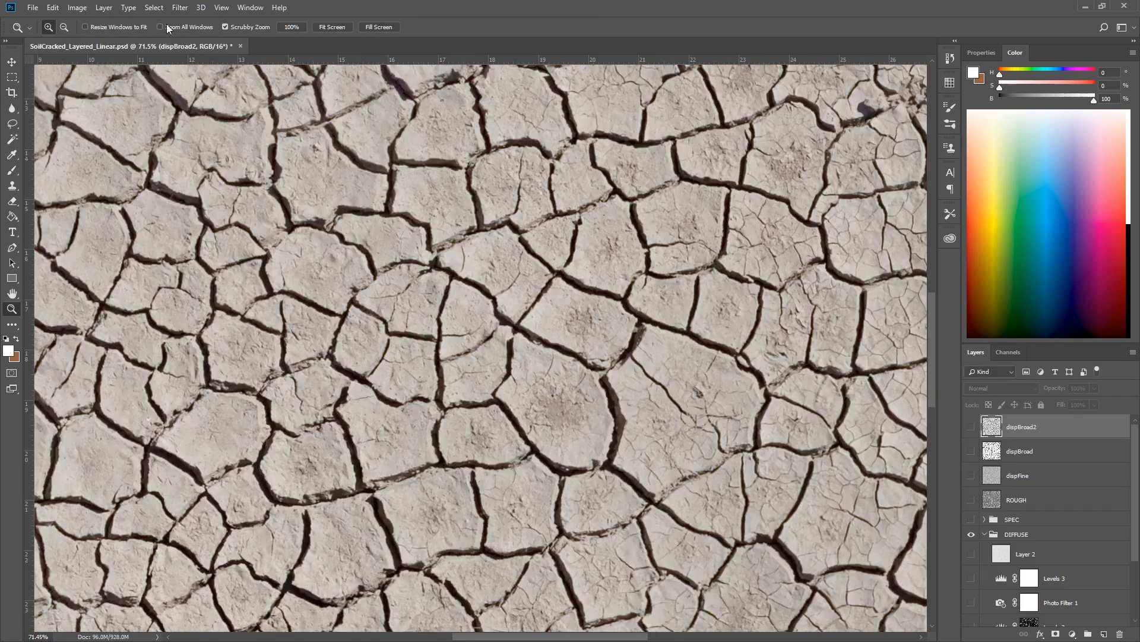
# Step: Show the Levels 2 adjustment layer in the DIFFUSE group, select it and toggle its crack mask off and on
pyautogui.scroll(-3, 1021, 573)
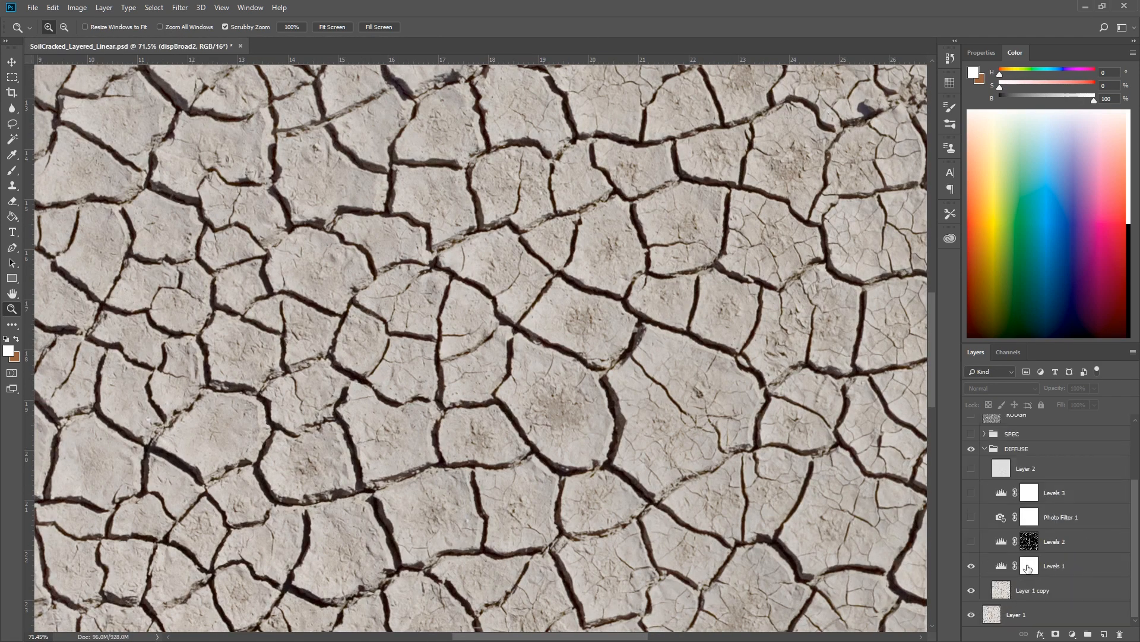
pyautogui.click(971, 542)
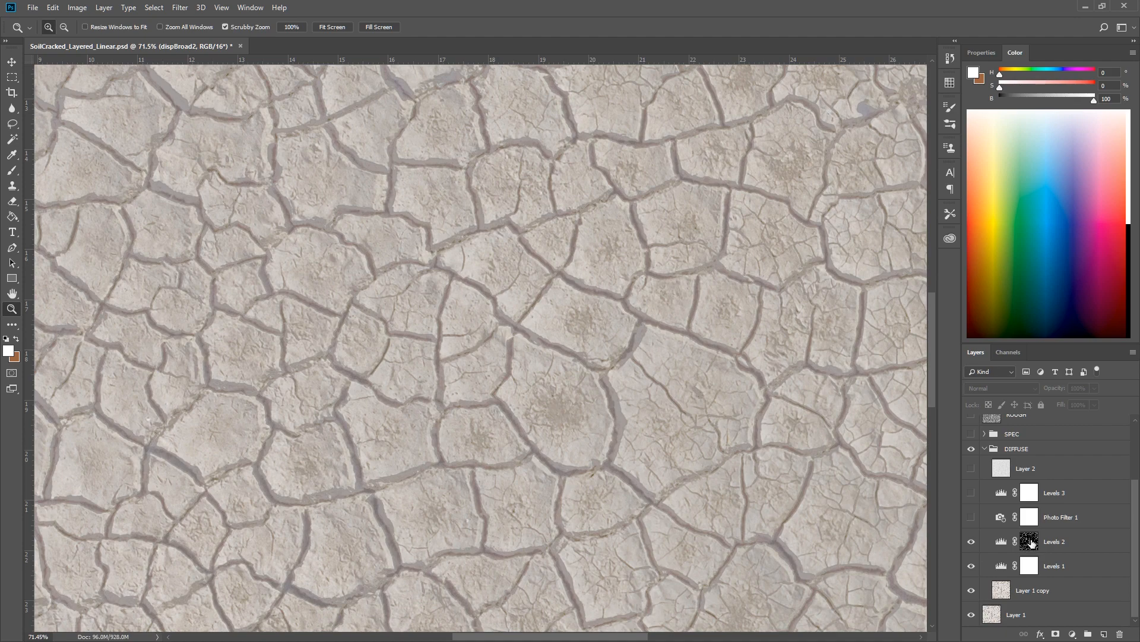
pyautogui.click(1003, 542)
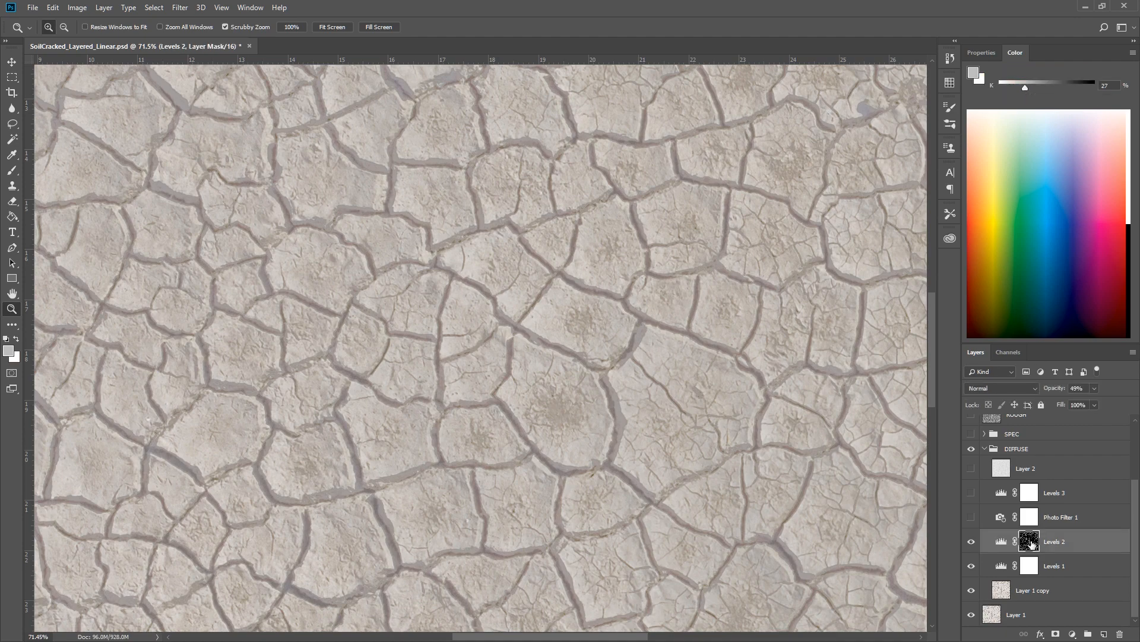
pyautogui.keyDown('shift'); pyautogui.click(1030, 541); pyautogui.keyUp('shift')
pyautogui.keyDown('shift'); pyautogui.click(1030, 541); pyautogui.keyUp('shift')
# Step: Examine the cracks up close, with Levels 2 shown and with it hidden
pyautogui.moveTo(531, 368); pyautogui.dragTo(567, 370)
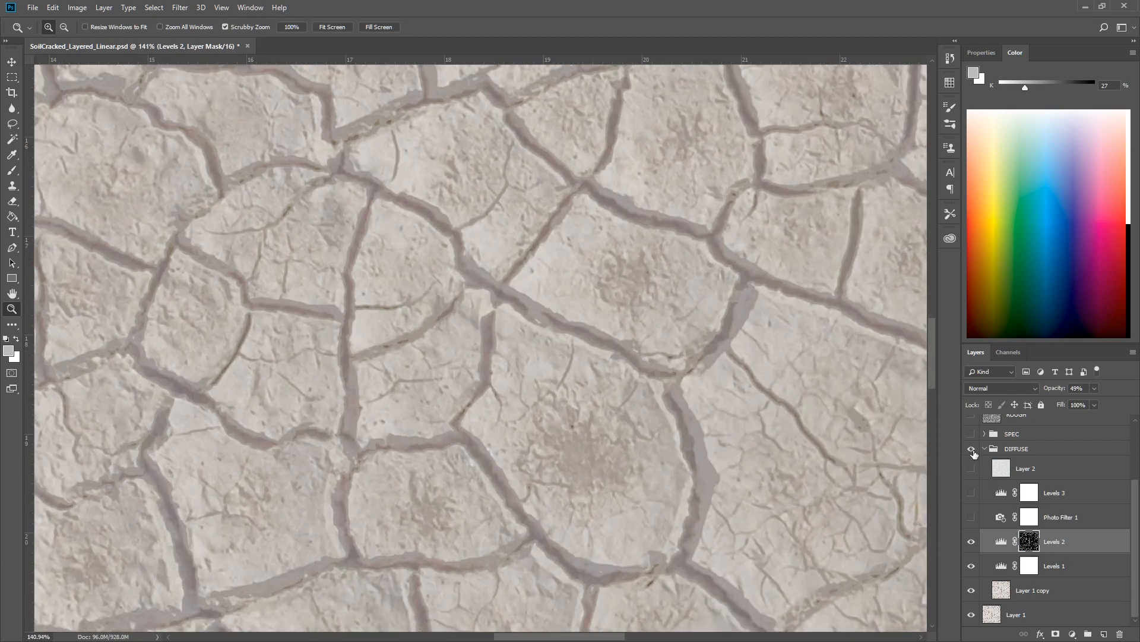
pyautogui.moveTo(663, 443); pyautogui.dragTo(487, 434)
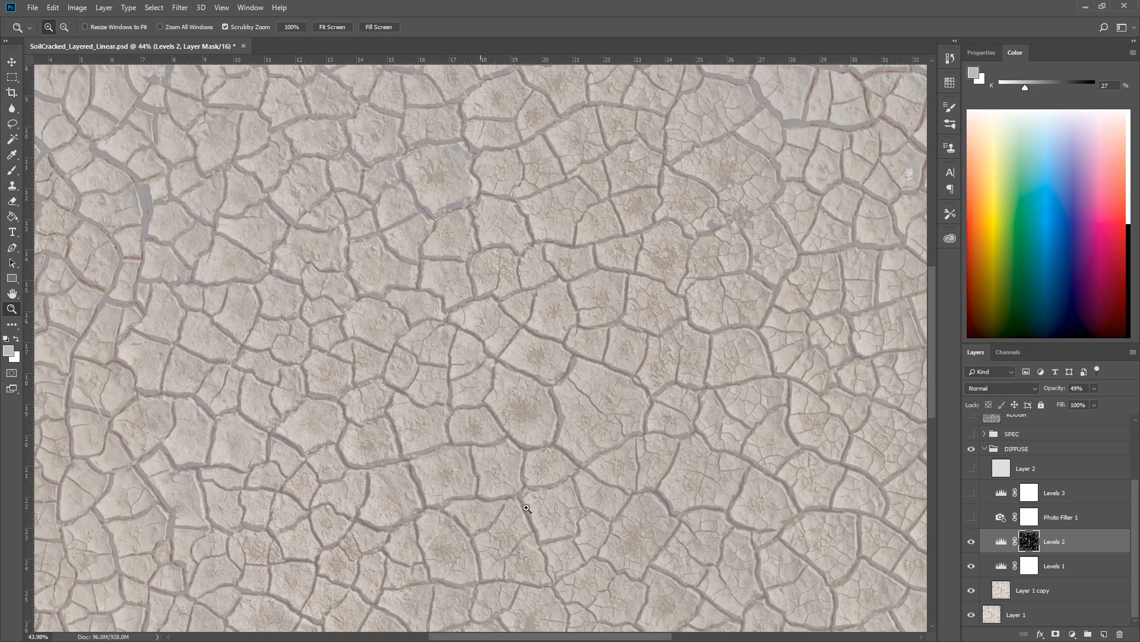
pyautogui.moveTo(522, 439); pyautogui.dragTo(547, 472)
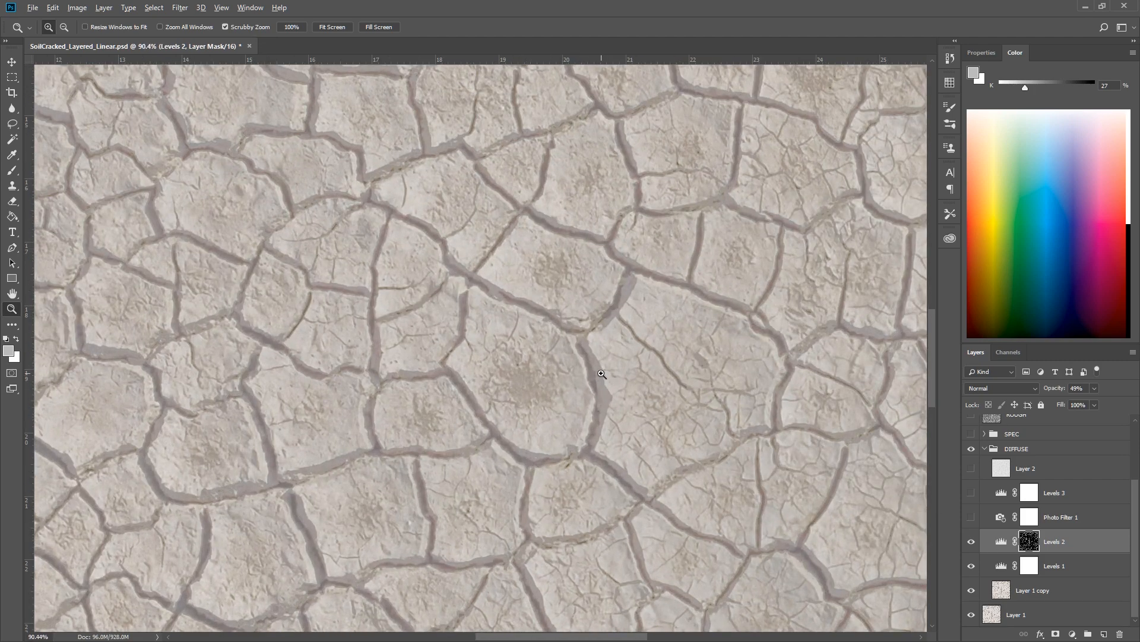
pyautogui.moveTo(602, 374); pyautogui.dragTo(651, 387)
pyautogui.moveTo(574, 364); pyautogui.dragTo(521, 376)
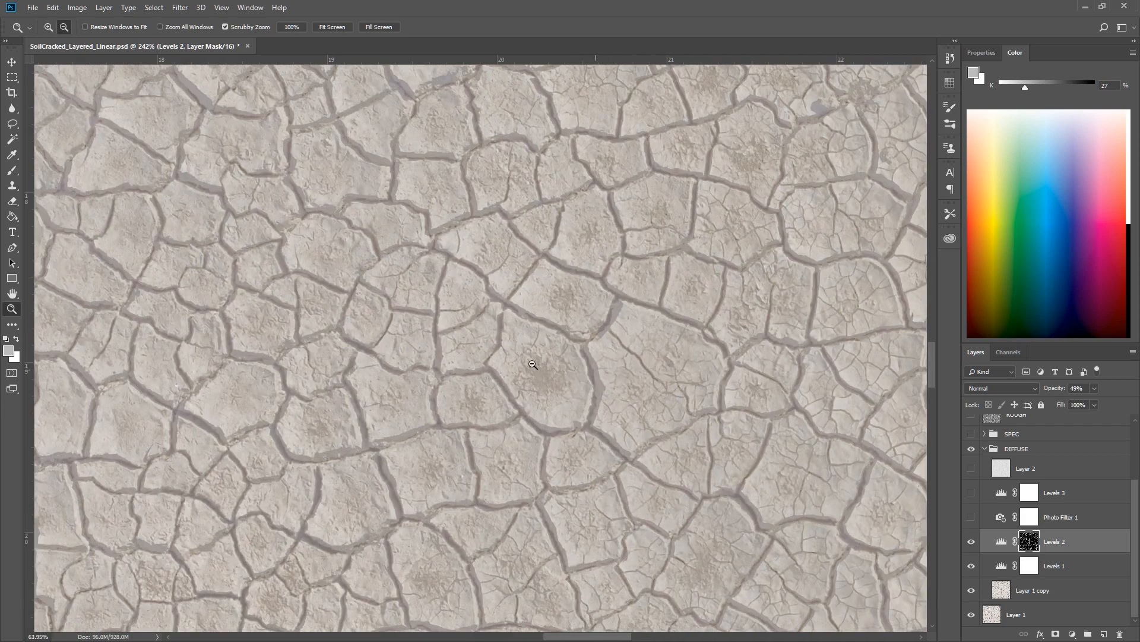
pyautogui.click(972, 541)
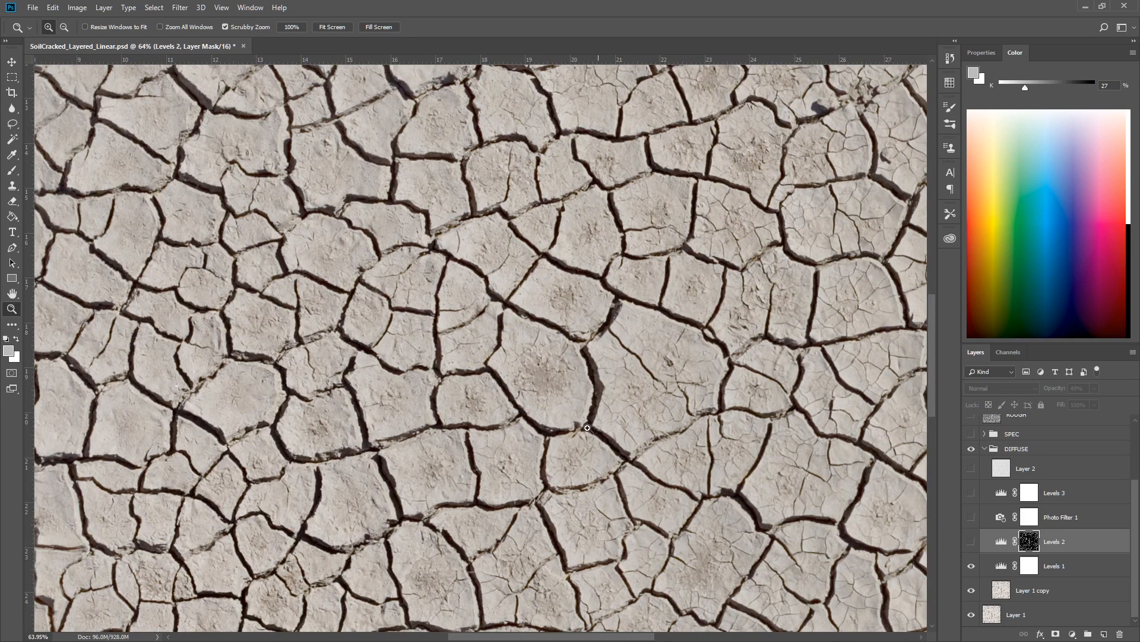
pyautogui.moveTo(596, 396); pyautogui.dragTo(629, 379)
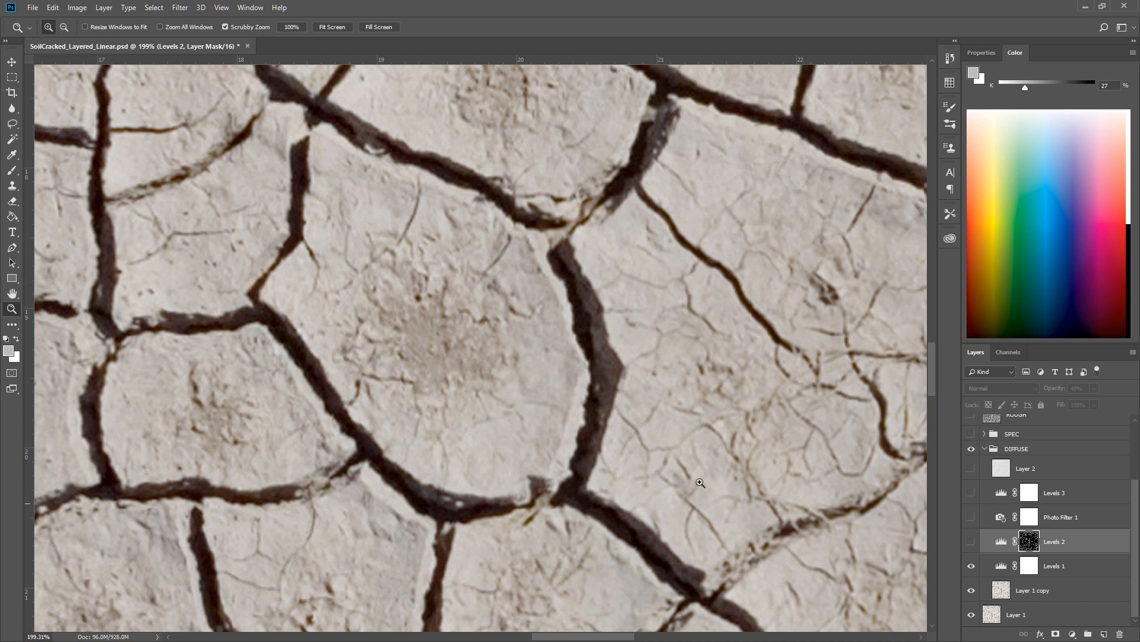
# Step: Show the Levels 2 and Photo Filter 1 adjustment layers and check the tinted texture up close and as a whole
pyautogui.click(972, 542)
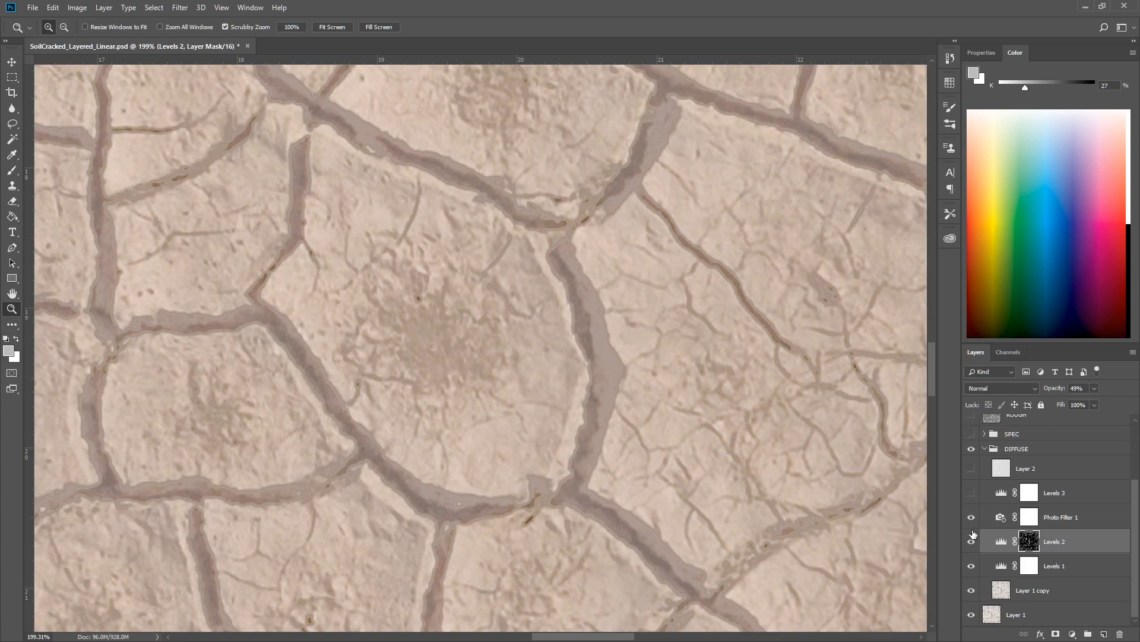
pyautogui.keyDown('alt'); pyautogui.scroll(-10, 621, 405); pyautogui.keyUp('alt')
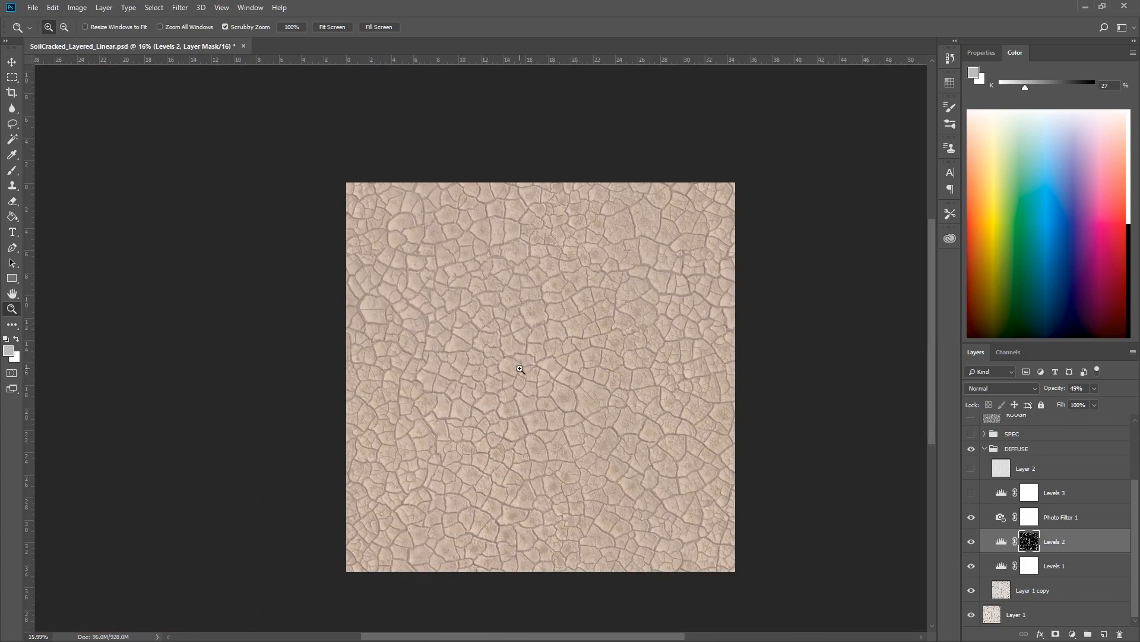
pyautogui.keyDown('alt'); pyautogui.scroll(10, 520, 368); pyautogui.keyUp('alt')
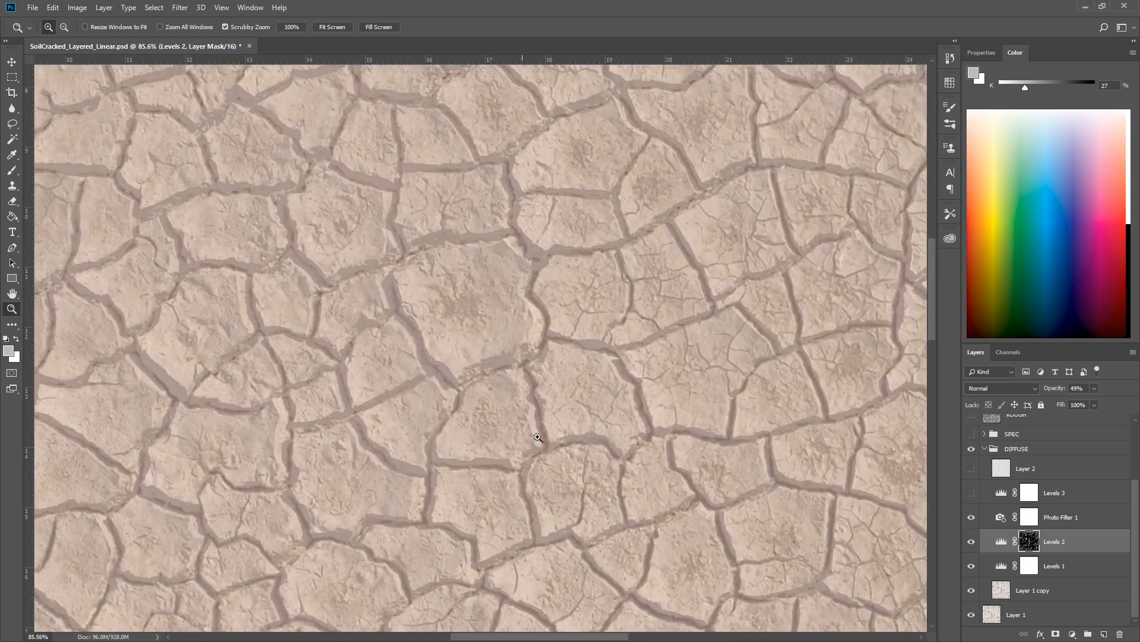
pyautogui.moveTo(601, 411); pyautogui.dragTo(658, 375)
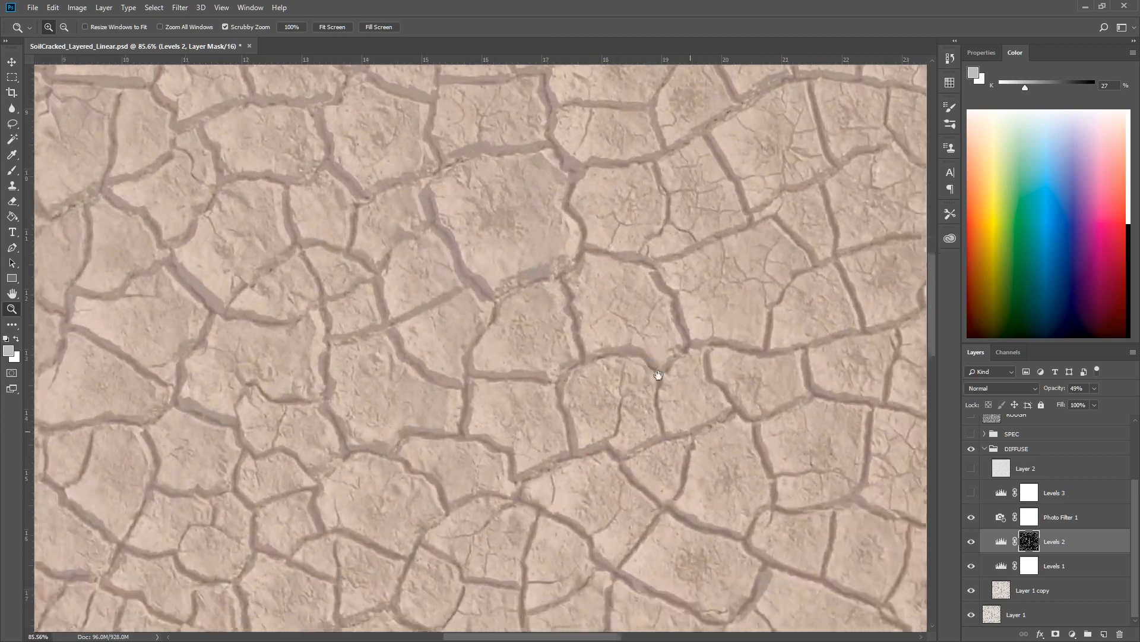
pyautogui.keyDown('alt'); pyautogui.scroll(-6, 884, 427); pyautogui.keyUp('alt')
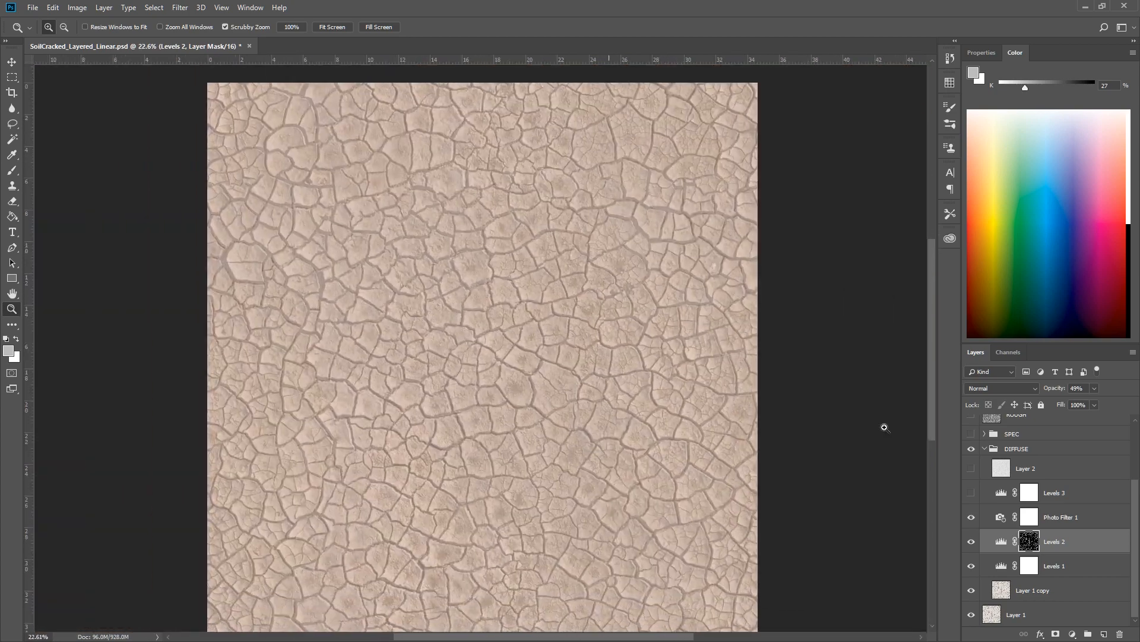
# Step: Show the Levels 3 adjustment layer to darken the warm-tinted diffuse texture and check it up close
pyautogui.click(973, 493)
pyautogui.keyDown('alt'); pyautogui.scroll(9, 481, 376); pyautogui.keyUp('alt')
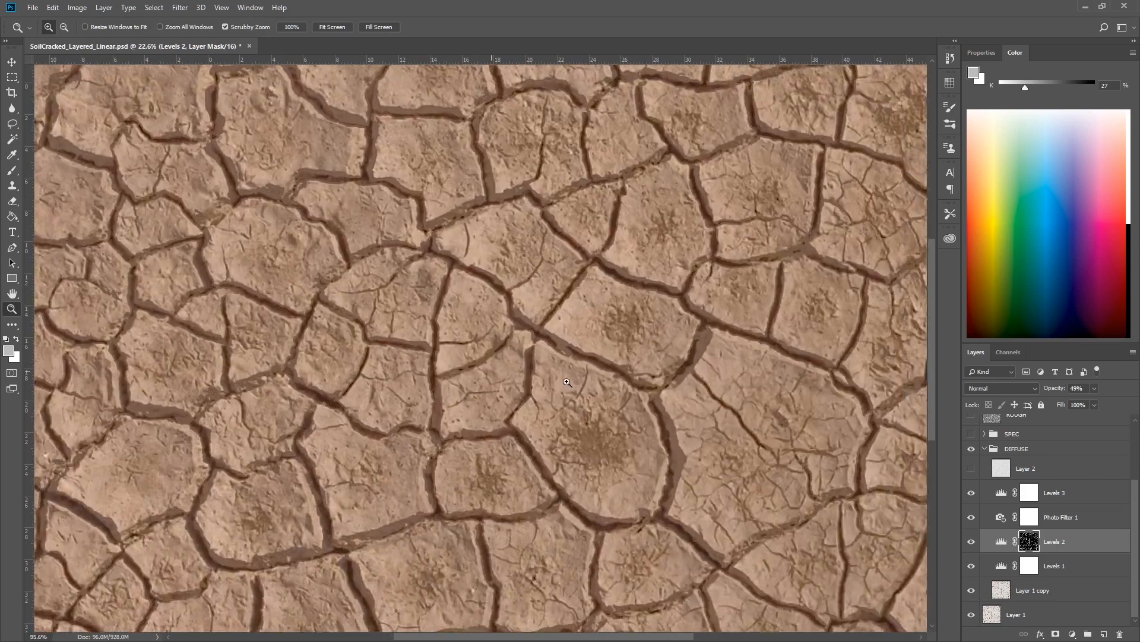
# Step: Select and show Layer 2 in the DIFFUSE group to overlay fine noise on the diffuse texture, checking it up close
pyautogui.keyDown('alt'); pyautogui.scroll(-10, 694, 357); pyautogui.keyUp('alt')
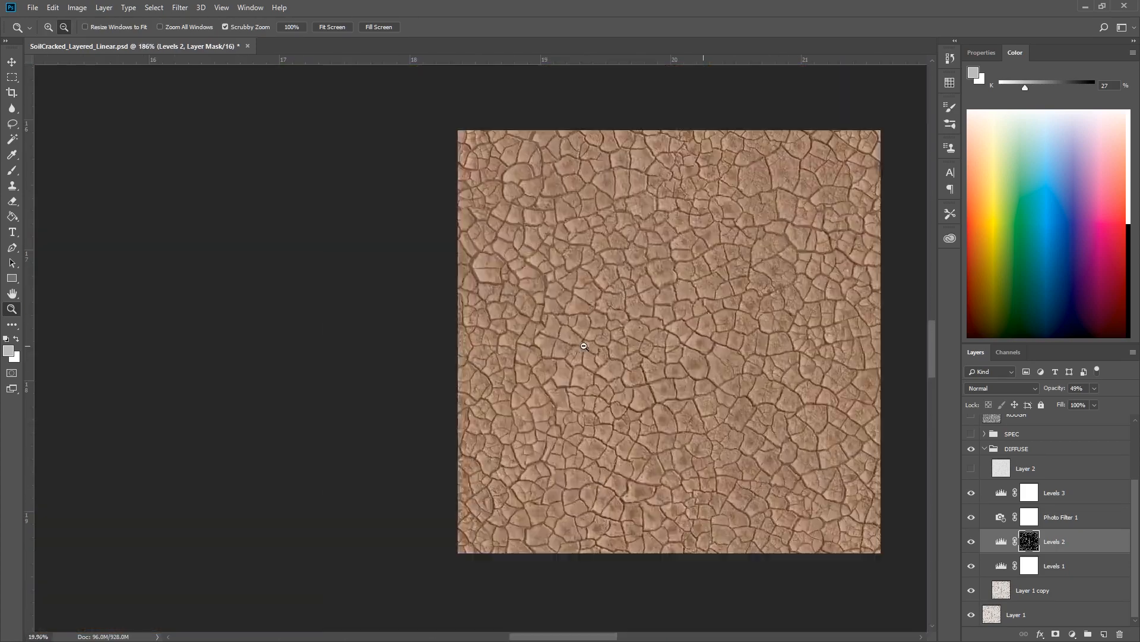
pyautogui.moveTo(693, 356); pyautogui.dragTo(603, 410)
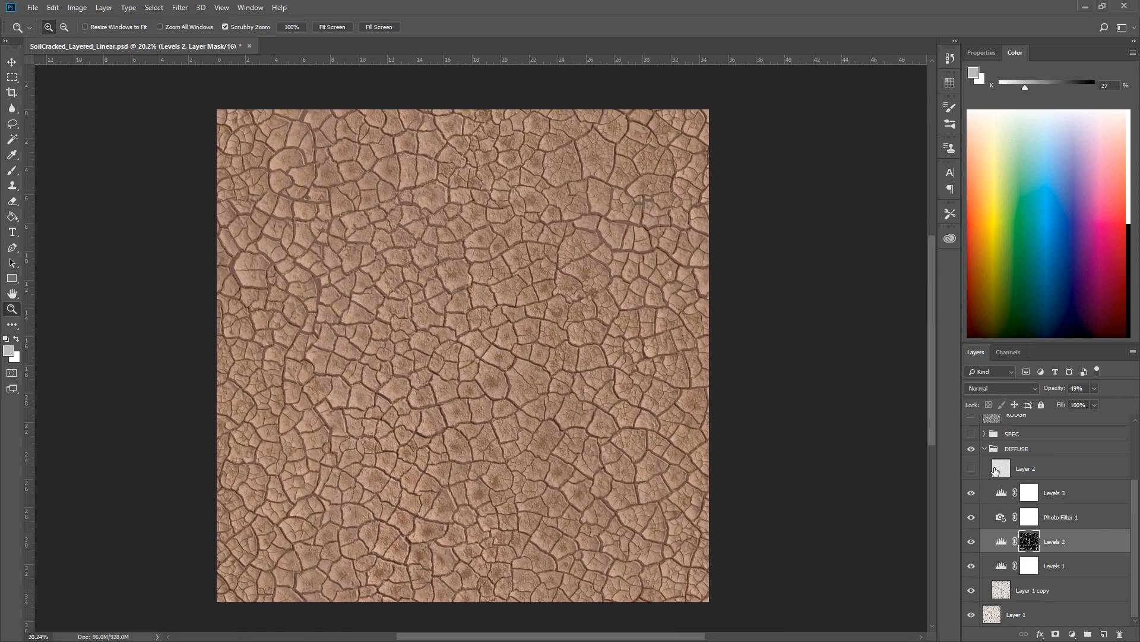
pyautogui.click(996, 470)
pyautogui.click(972, 469)
pyautogui.keyDown('alt'); pyautogui.scroll(10, 478, 358); pyautogui.keyUp('alt')
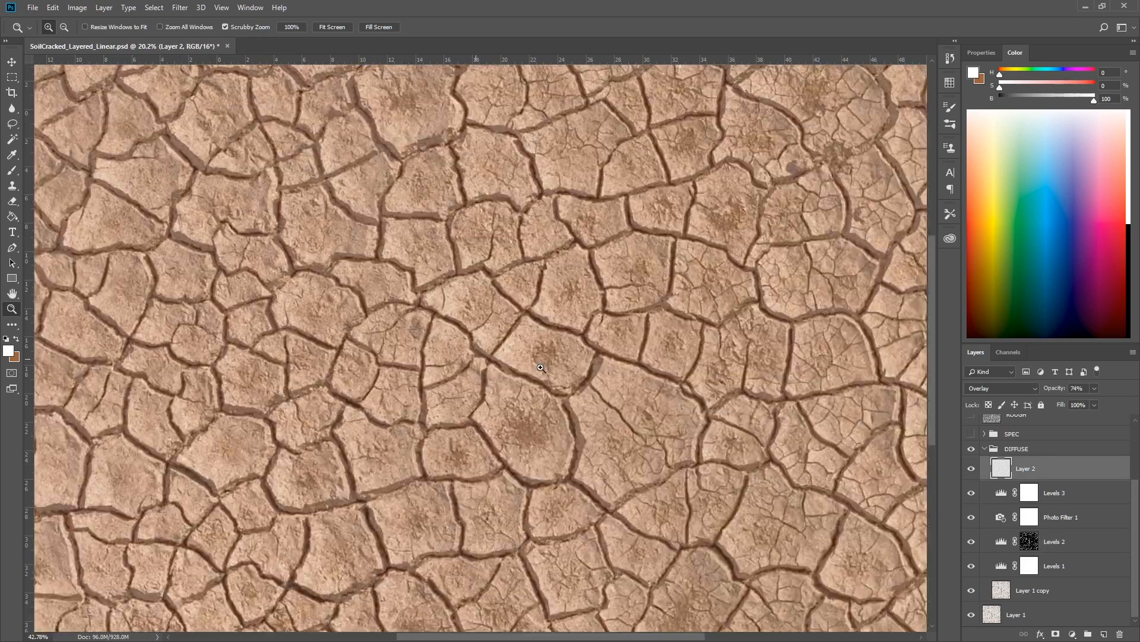
# Step: Compare the close-up soil detail with Layer 2 hidden and shown
pyautogui.click(971, 469)
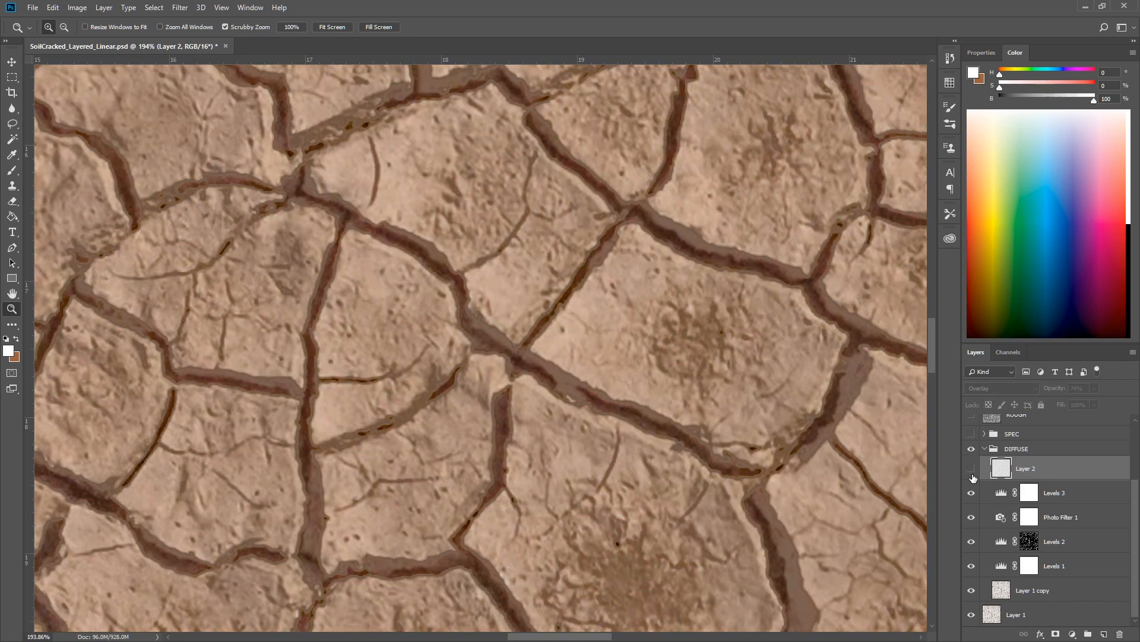
pyautogui.click(971, 469)
pyautogui.click(971, 469)
pyautogui.click(972, 470)
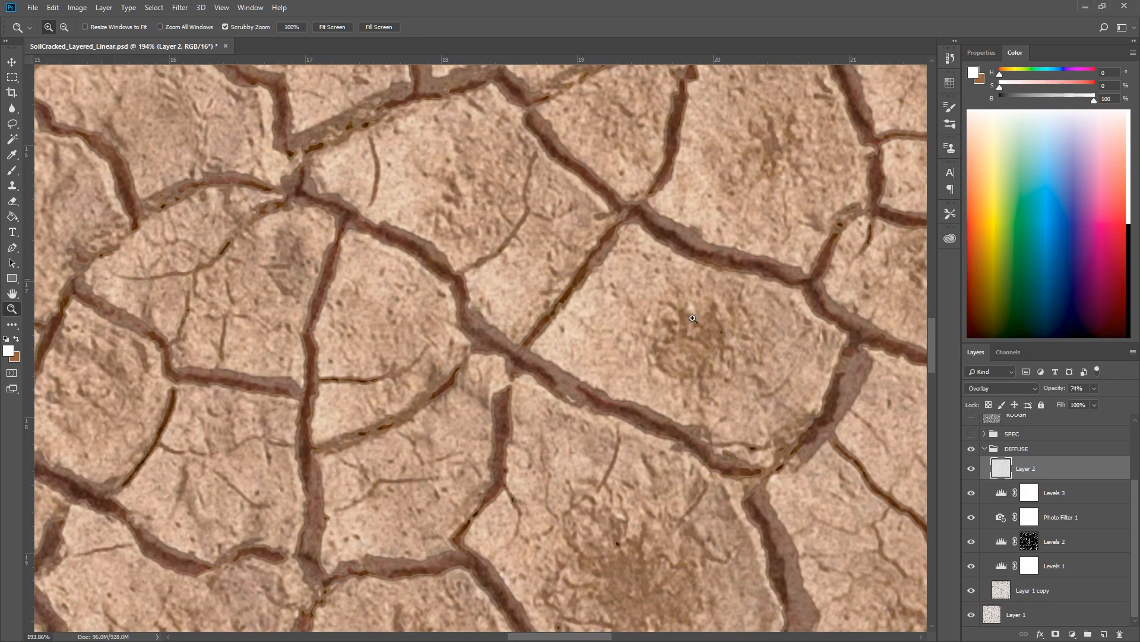
pyautogui.click(974, 470)
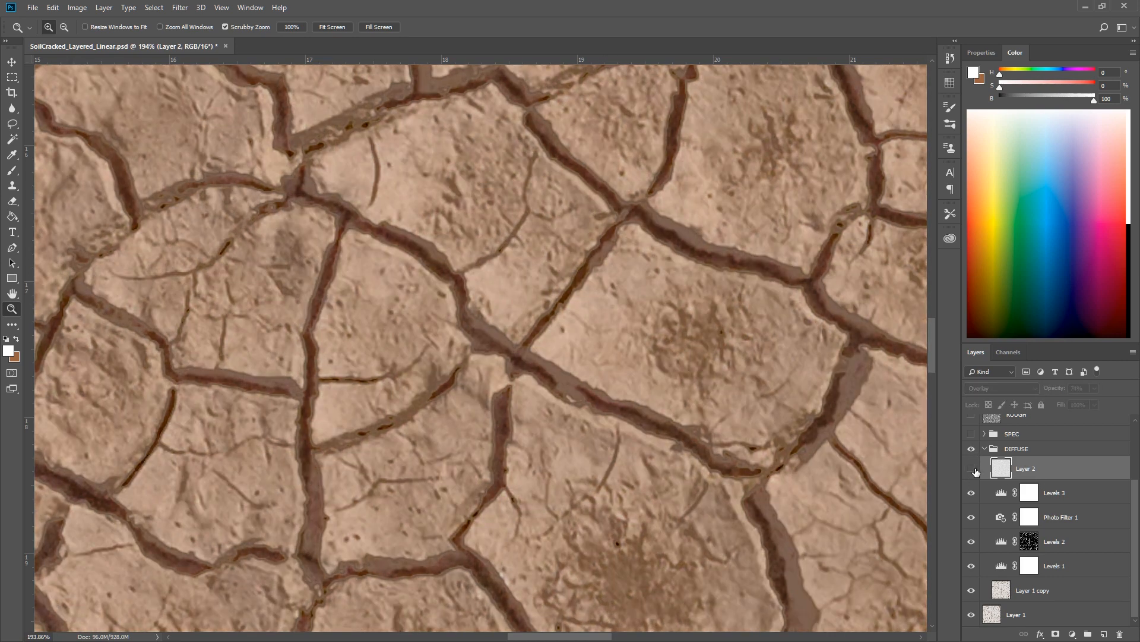
pyautogui.click(972, 470)
pyautogui.click(973, 470)
pyautogui.click(973, 470)
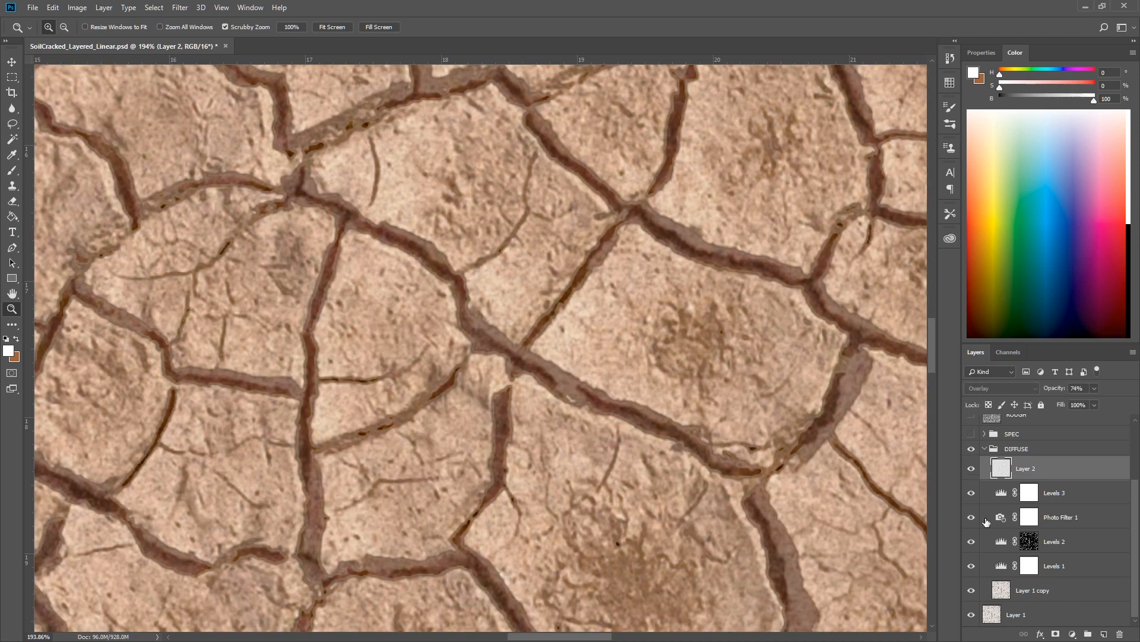
# Step: Compare the original texture with the graded diffuse by toggling the DIFFUSE group and Layer 2 off and on
pyautogui.moveTo(971, 590)
pyautogui.mouseDown()
pyautogui.moveTo(977, 486)
pyautogui.moveTo(974, 593)
pyautogui.mouseUp()
pyautogui.click(971, 450)
pyautogui.click(971, 450)
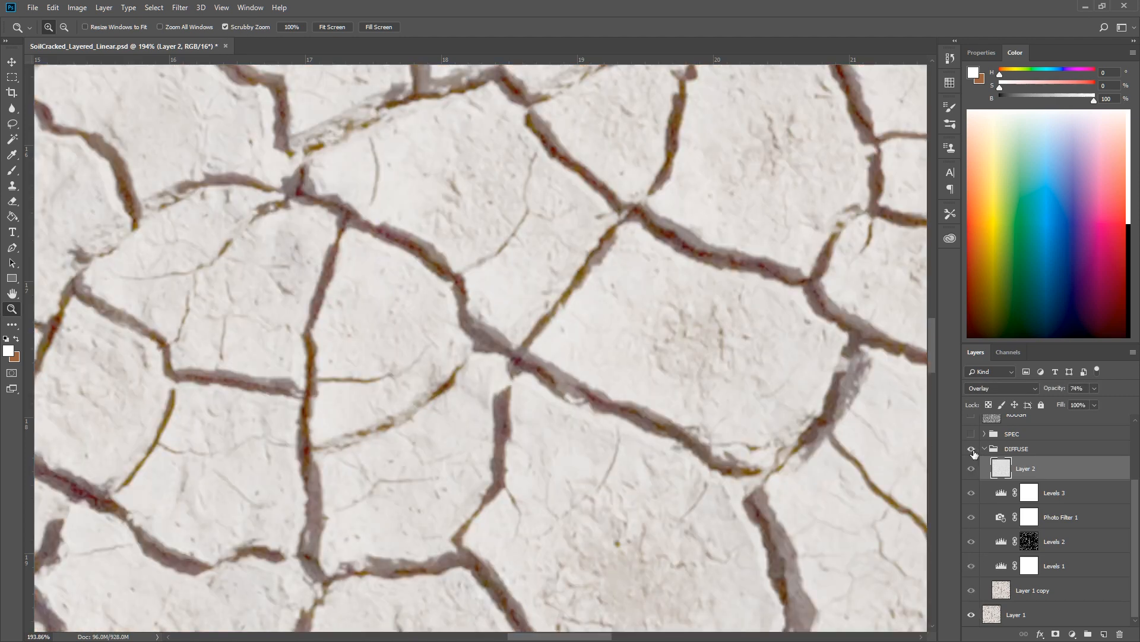
pyautogui.click(972, 468)
pyautogui.click(971, 469)
pyautogui.moveTo(659, 412); pyautogui.dragTo(599, 413)
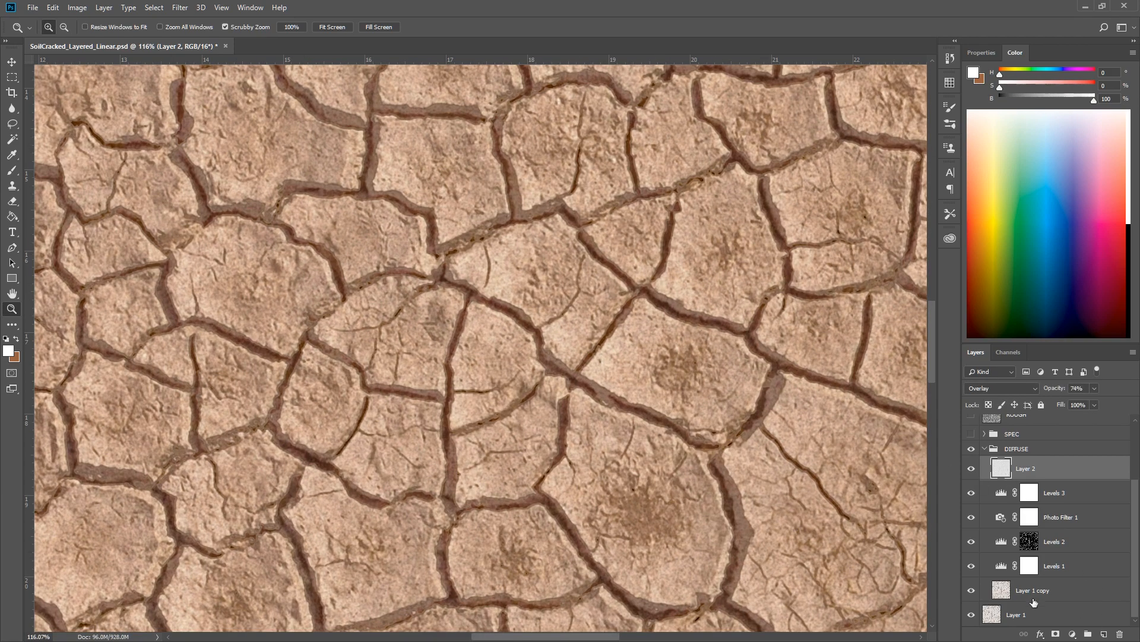
pyautogui.moveTo(785, 411); pyautogui.dragTo(771, 406)
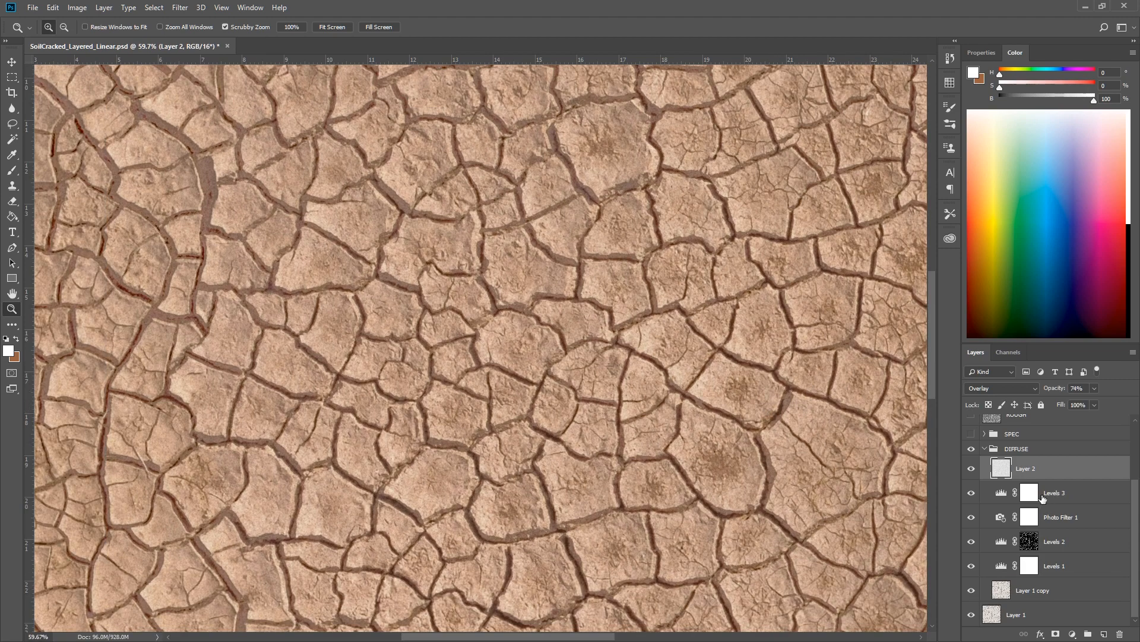
# Step: Set Layer 2 to 100% opacity and Normal blending to isolate its noise
pyautogui.click(1077, 388)
pyautogui.write('100')
pyautogui.press('Return')
pyautogui.click(996, 389)
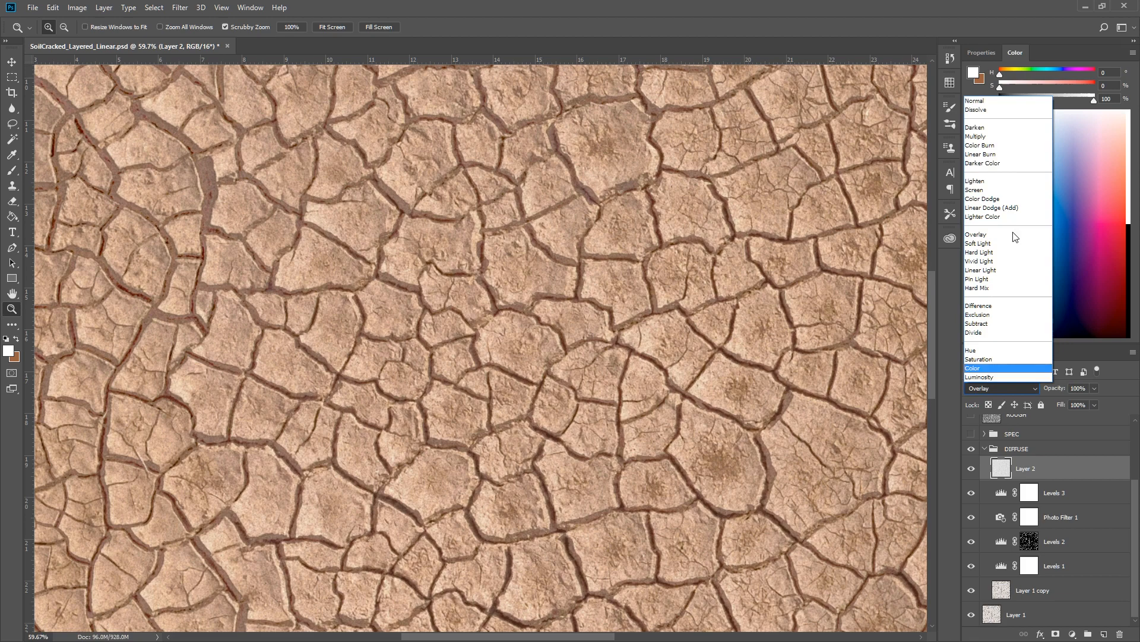
pyautogui.click(993, 101)
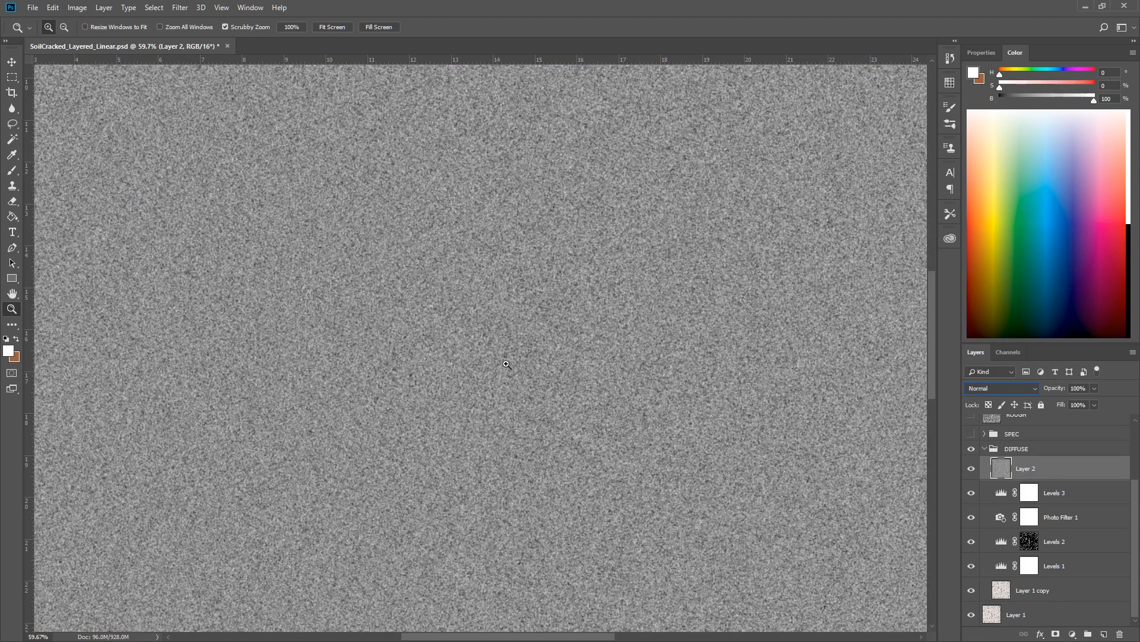
# Step: Look through the available Noise filters and examine the grain of Layer 2 up close
pyautogui.click(179, 8)
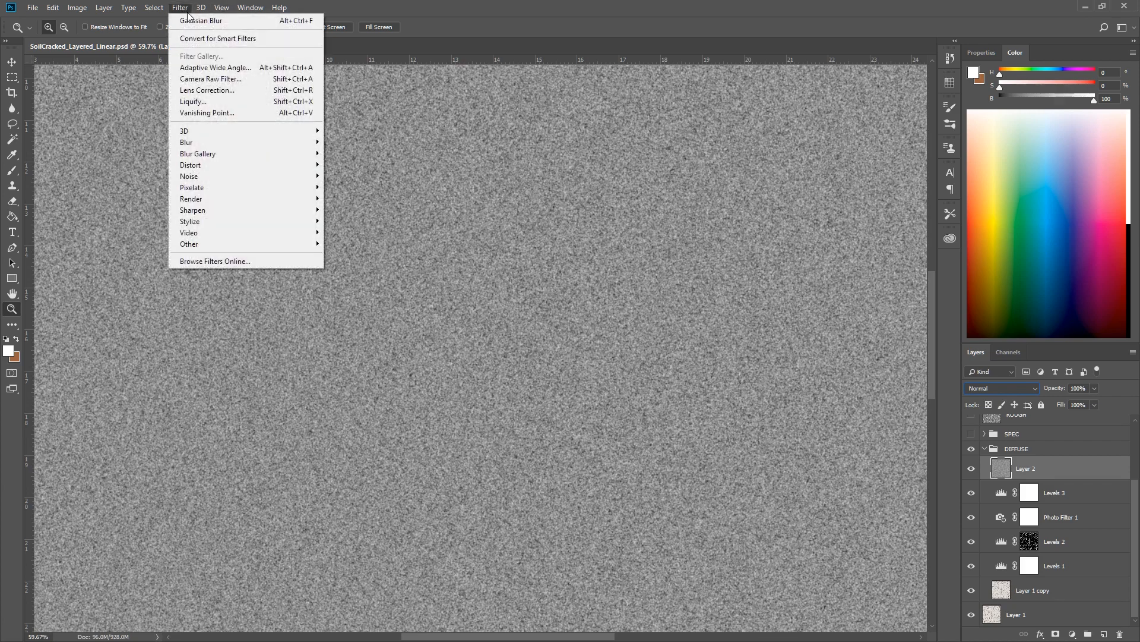
pyautogui.moveTo(240, 176)
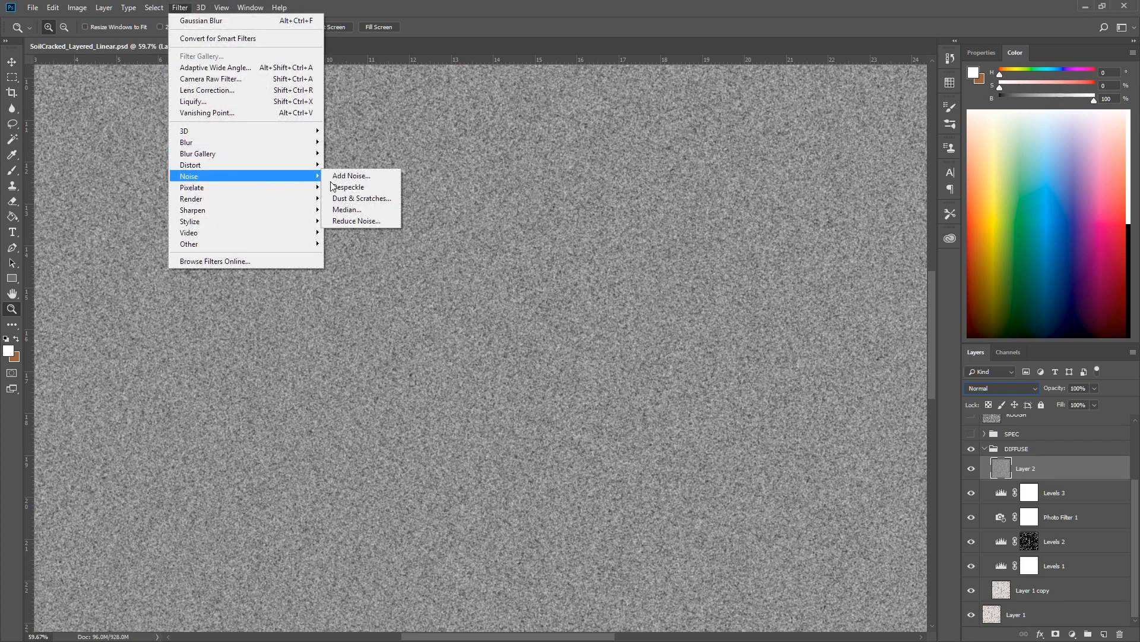
pyautogui.click(1032, 479)
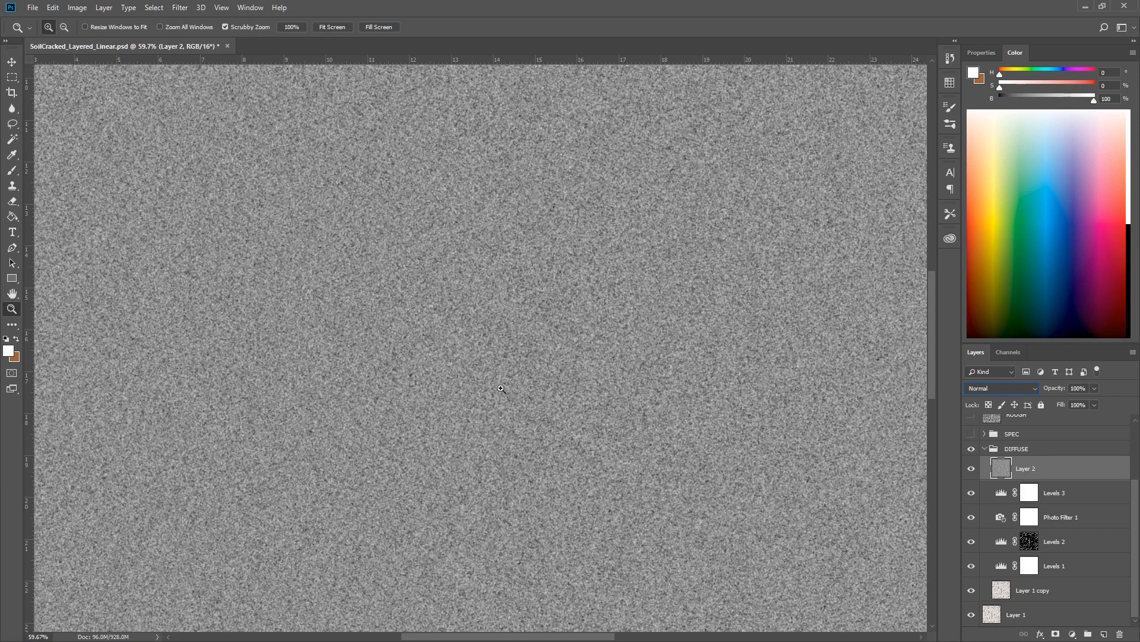
pyautogui.moveTo(505, 386); pyautogui.dragTo(617, 377)
# Step: Set Layer 2's blend mode to Overlay and undo the darkening of its noise
pyautogui.click(996, 386)
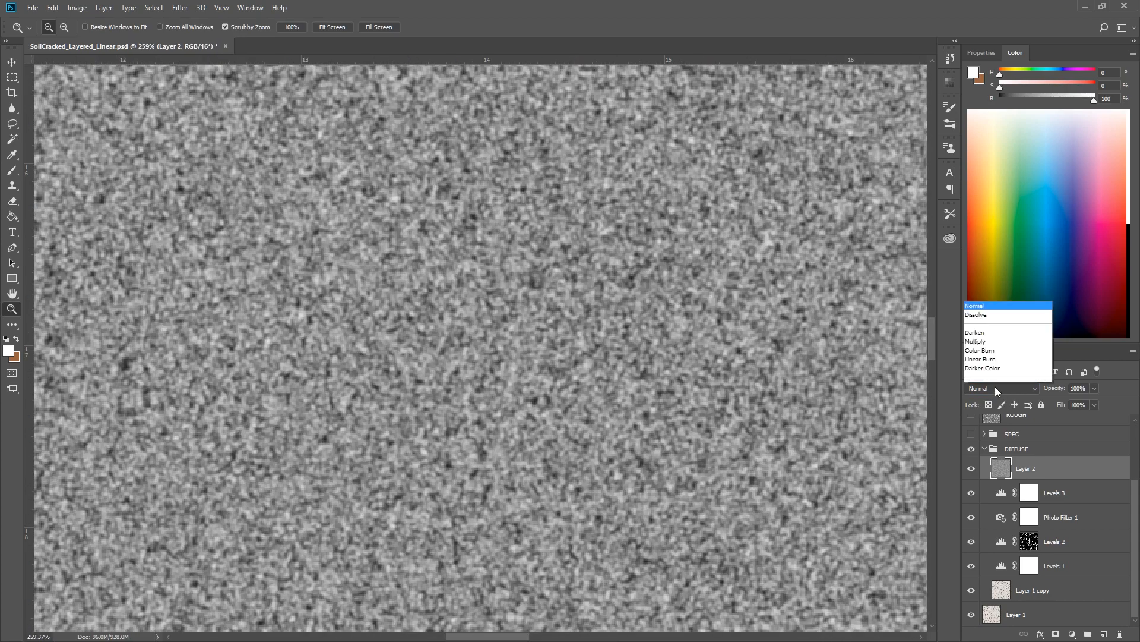
pyautogui.click(1000, 233)
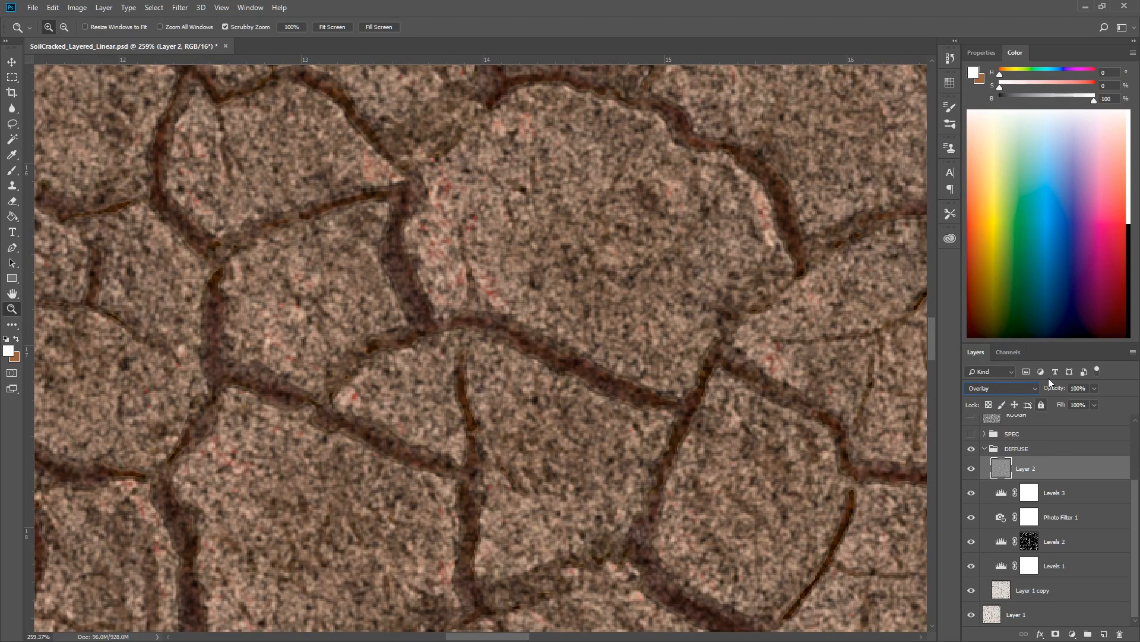
pyautogui.hotkey('ctrl', 'z')
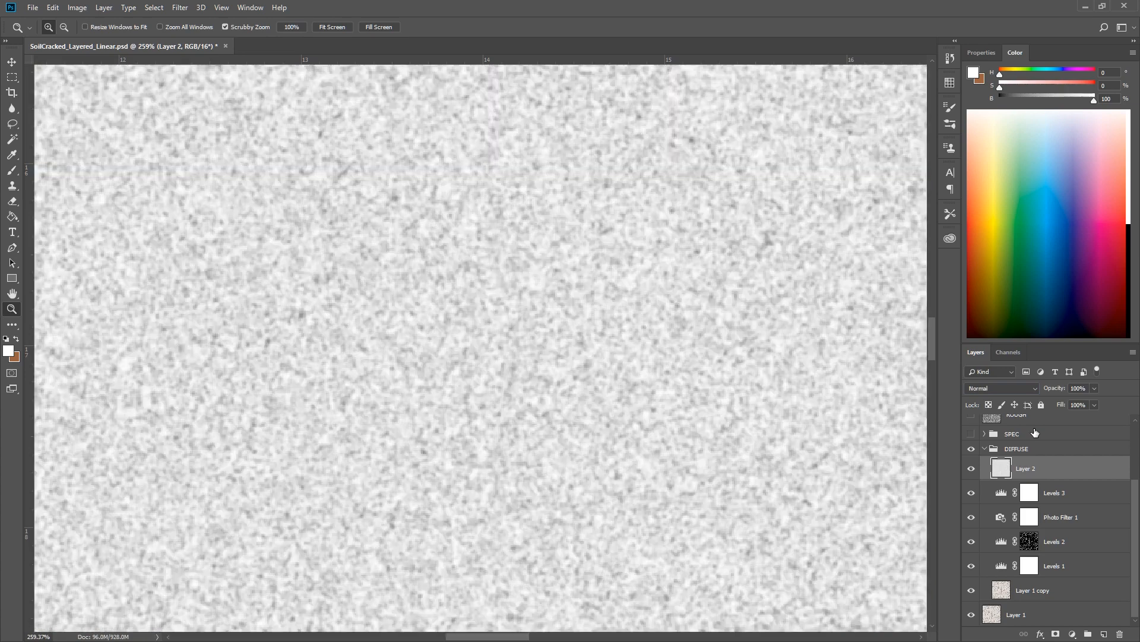
pyautogui.hotkey('ctrl', 'z')
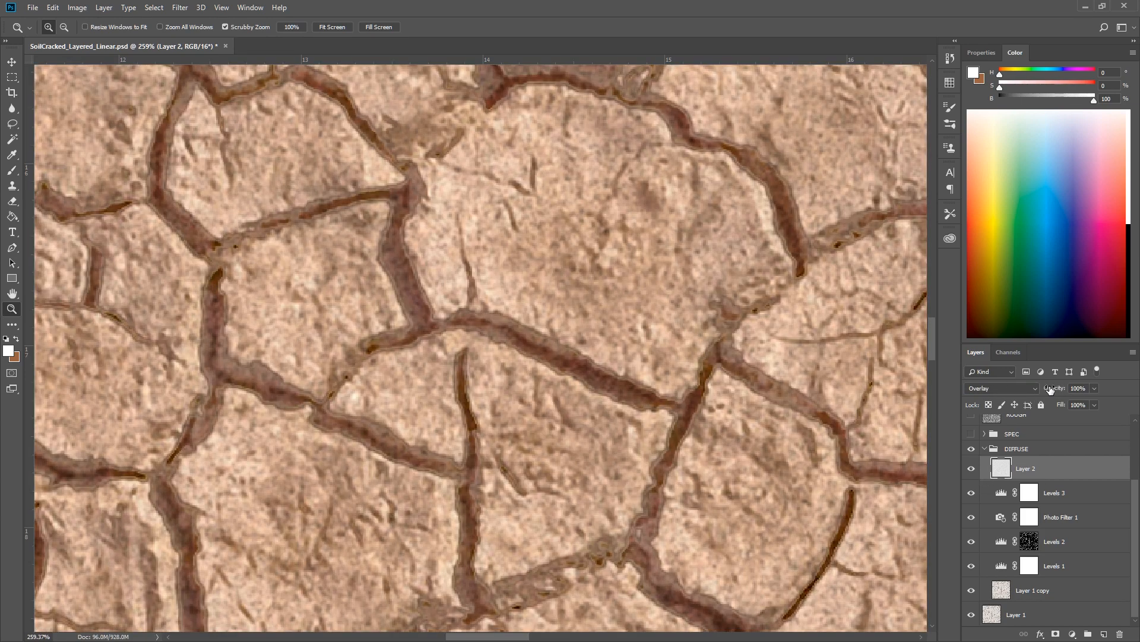
# Step: Reduce Layer 2's opacity to 71% and check the whole diffuse texture
pyautogui.moveTo(1050, 389); pyautogui.dragTo(1044, 389)
pyautogui.moveTo(1032, 391); pyautogui.dragTo(1035, 390)
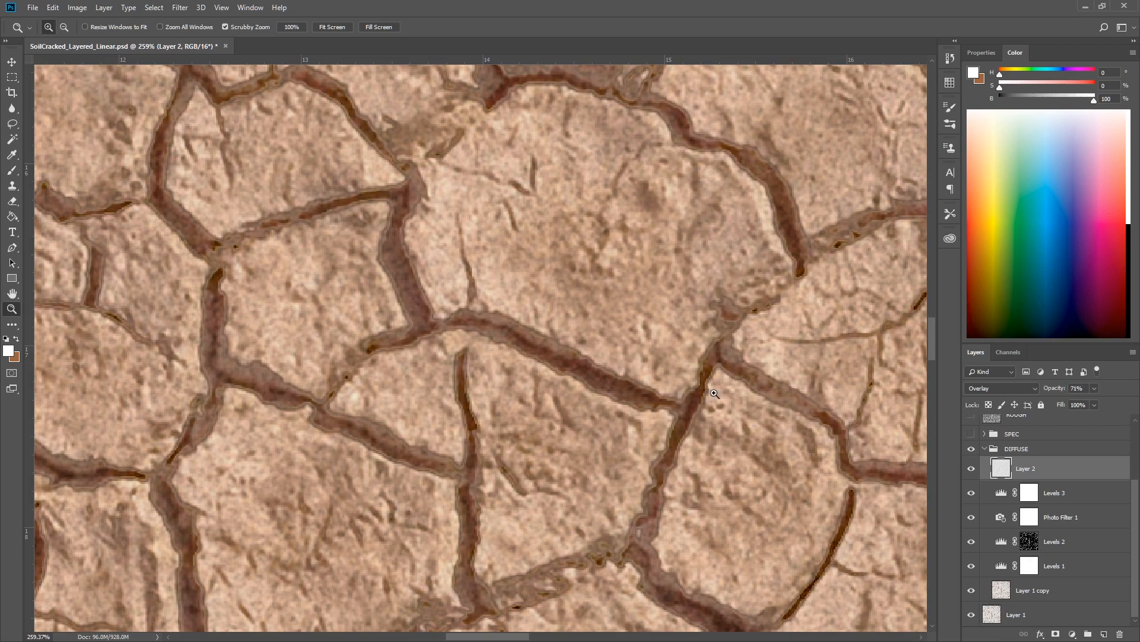
pyautogui.keyDown('alt'); pyautogui.scroll(-10, 645, 376); pyautogui.keyUp('alt')
pyautogui.moveTo(849, 390); pyautogui.dragTo(588, 390)
pyautogui.keyDown('alt'); pyautogui.scroll(-5, 588, 389); pyautogui.keyUp('alt')
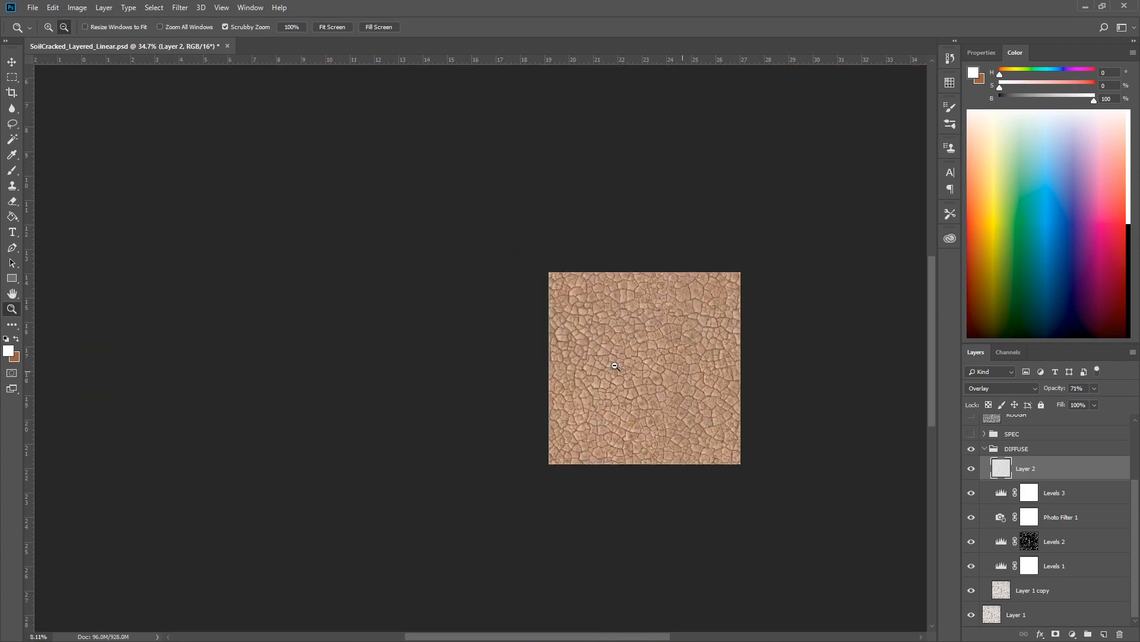
pyautogui.keyDown('alt'); pyautogui.scroll(2, 582, 361); pyautogui.keyUp('alt')
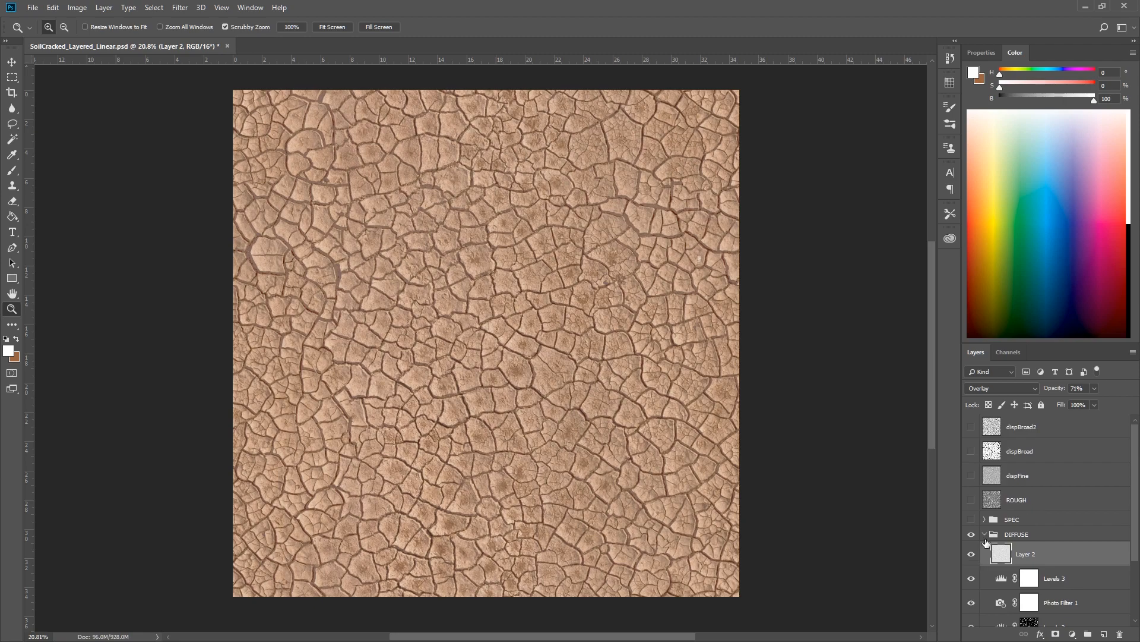
# Step: Collapse the DIFFUSE group, then show and expand the SPEC group for a close look at the specular map
pyautogui.click(985, 534)
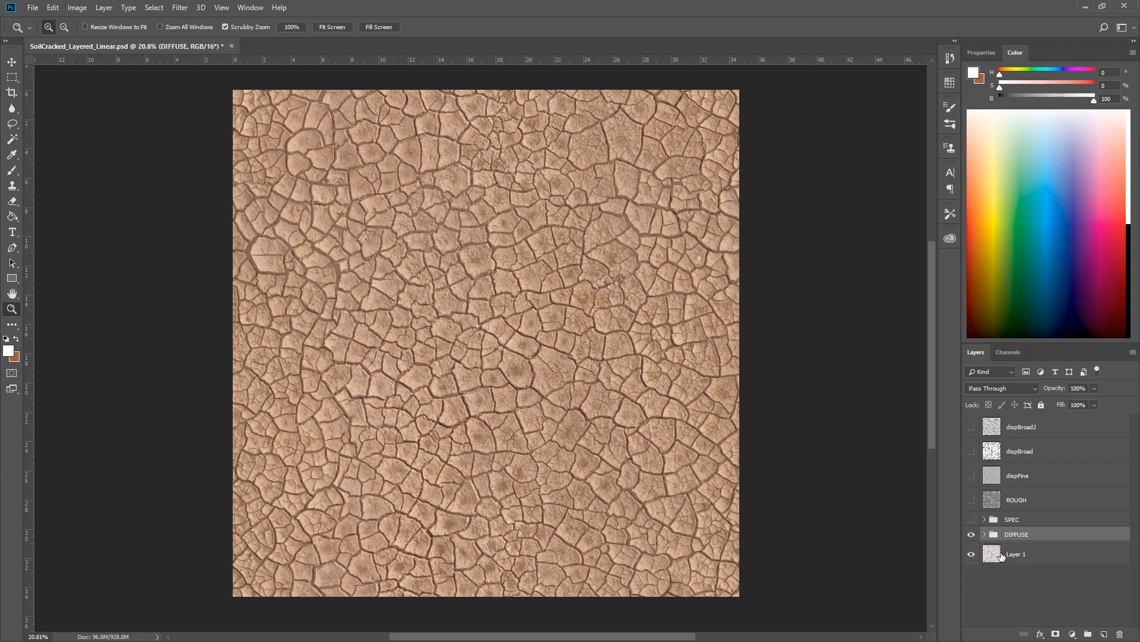
pyautogui.click(972, 520)
pyautogui.moveTo(464, 342); pyautogui.dragTo(464, 342)
pyautogui.click(984, 520)
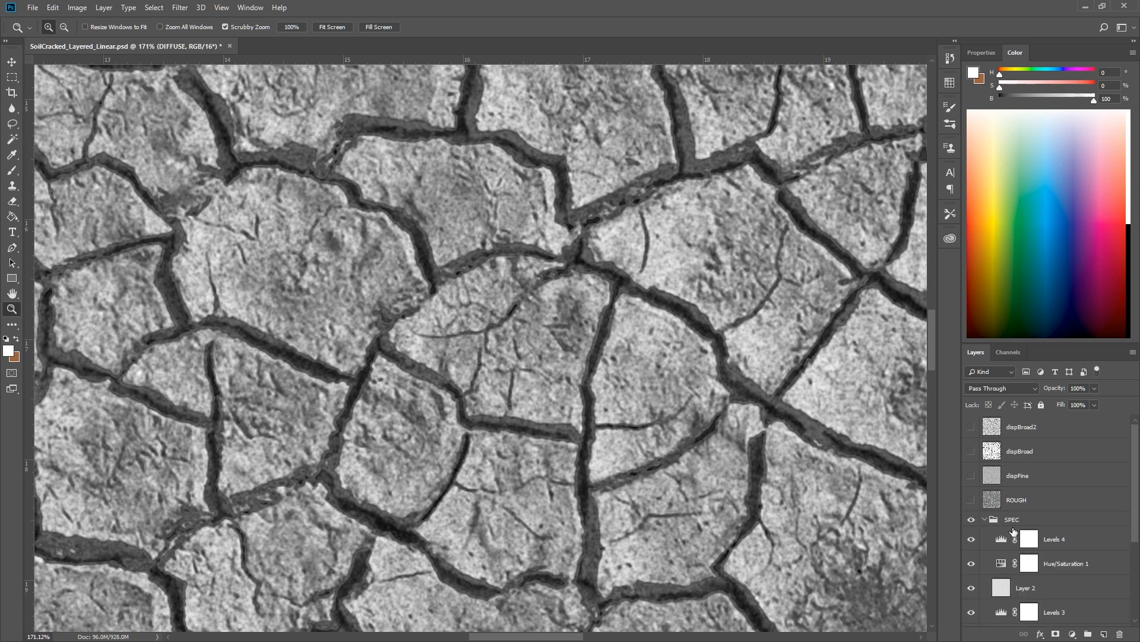
# Step: Hide the layers above Layer 1 copy in the SPEC group, from Levels 4 down to Levels 1, checking the effect of Levels 2
pyautogui.click(971, 490)
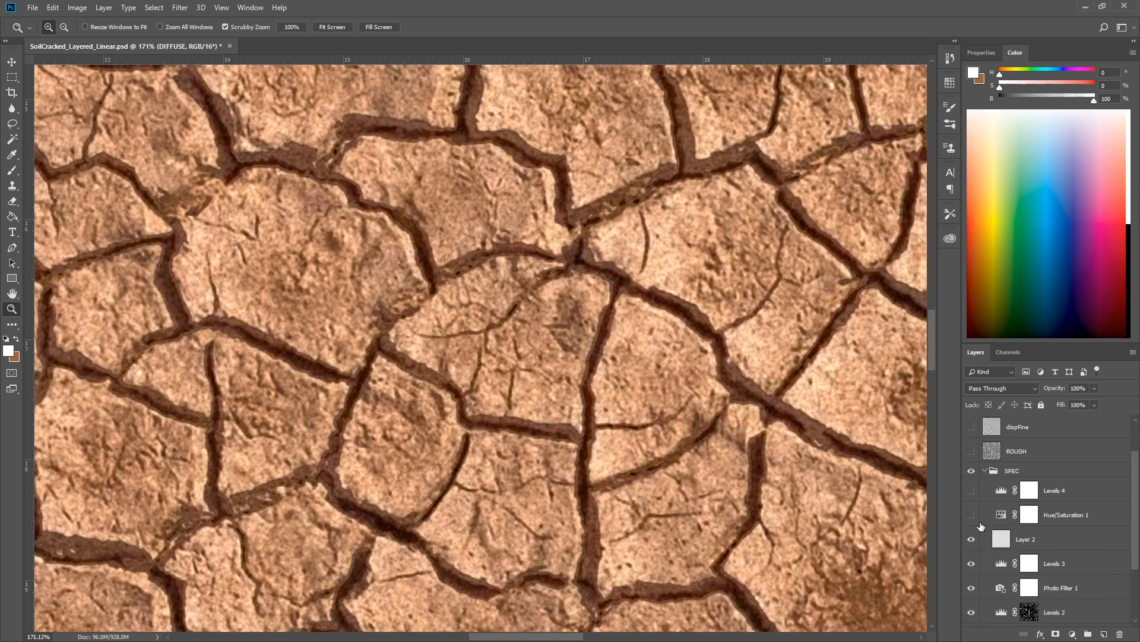
pyautogui.scroll(-3, 969, 535)
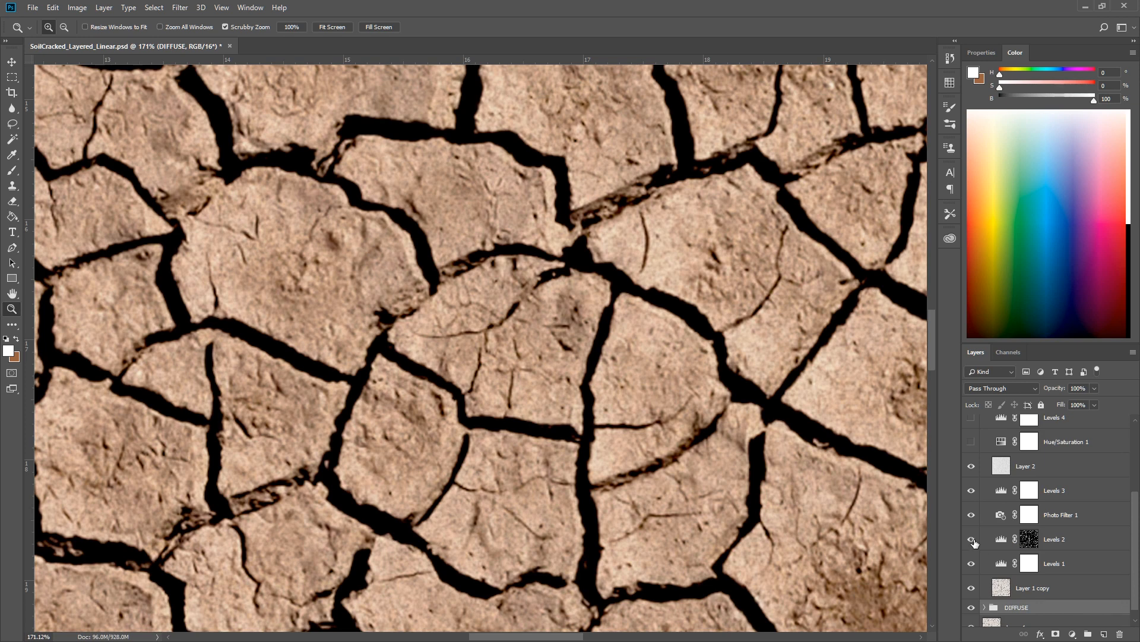
pyautogui.click(973, 540)
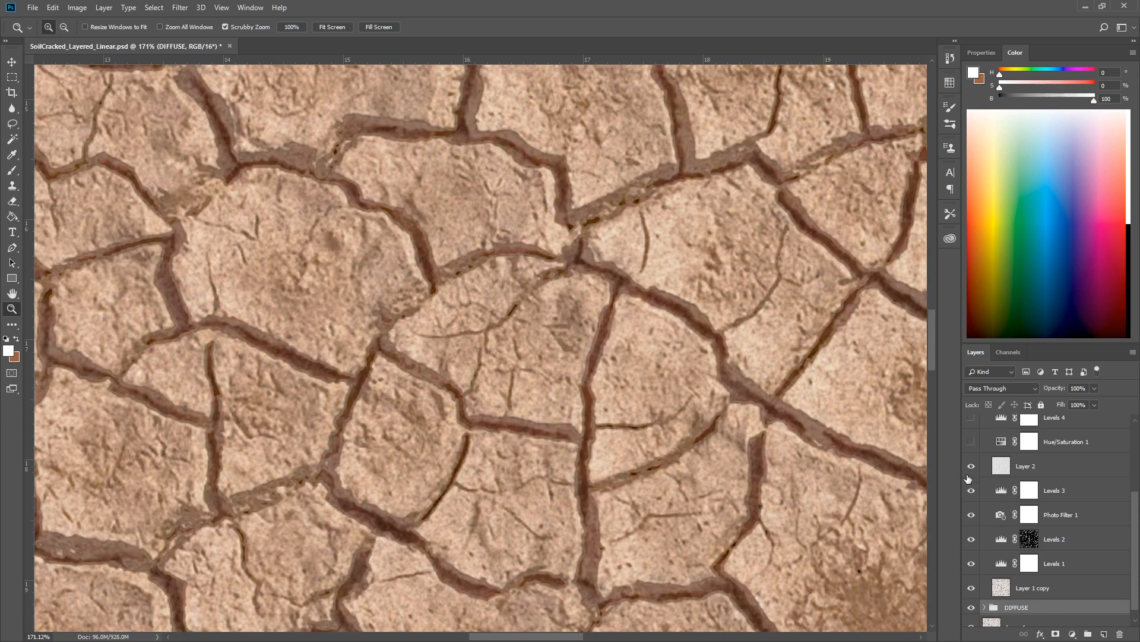
pyautogui.click(968, 476)
pyautogui.click(972, 491)
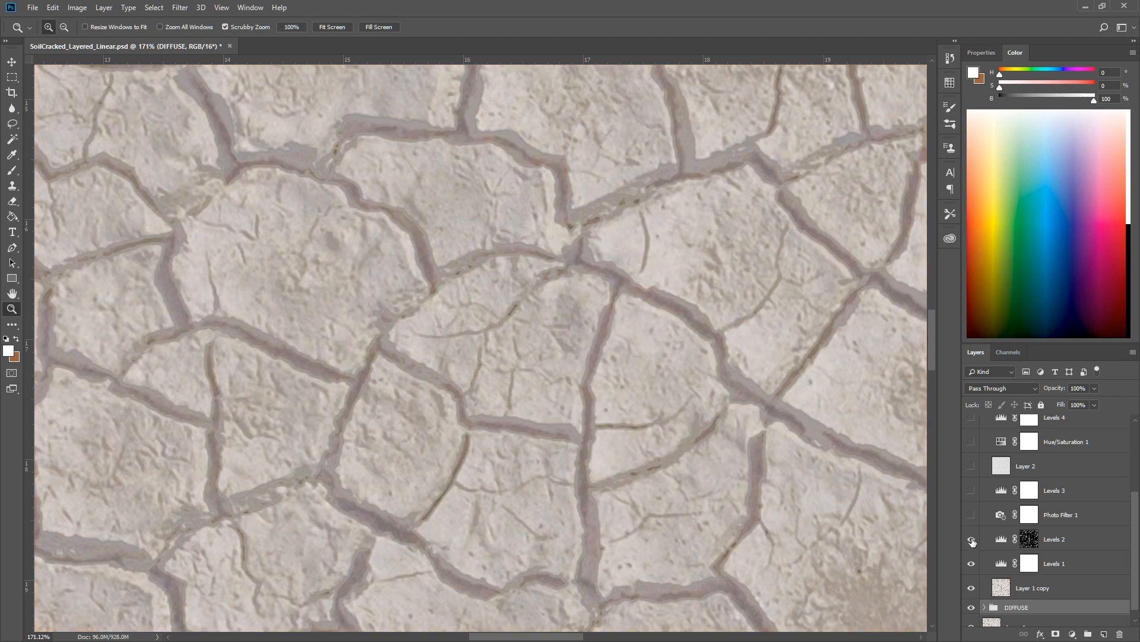
pyautogui.click(971, 539)
pyautogui.click(971, 563)
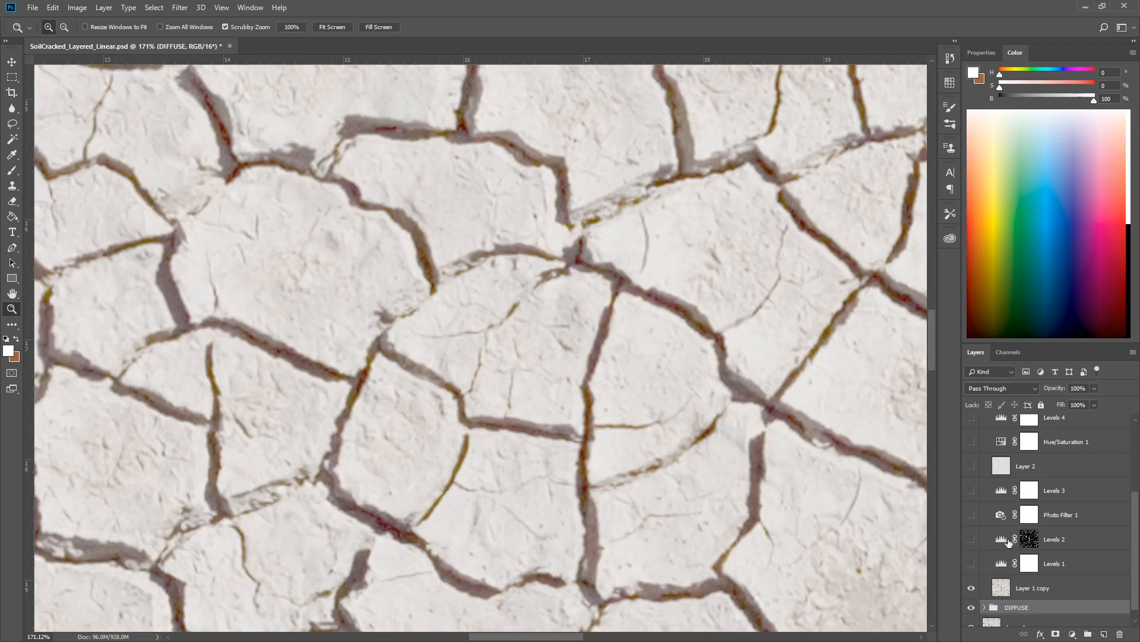
# Step: Show Levels 1, Levels 2, Photo Filter 1 and Levels 3 again in the SPEC group
pyautogui.scroll(-1, 988, 573)
pyautogui.scroll(2, 981, 585)
pyautogui.click(971, 575)
pyautogui.click(971, 550)
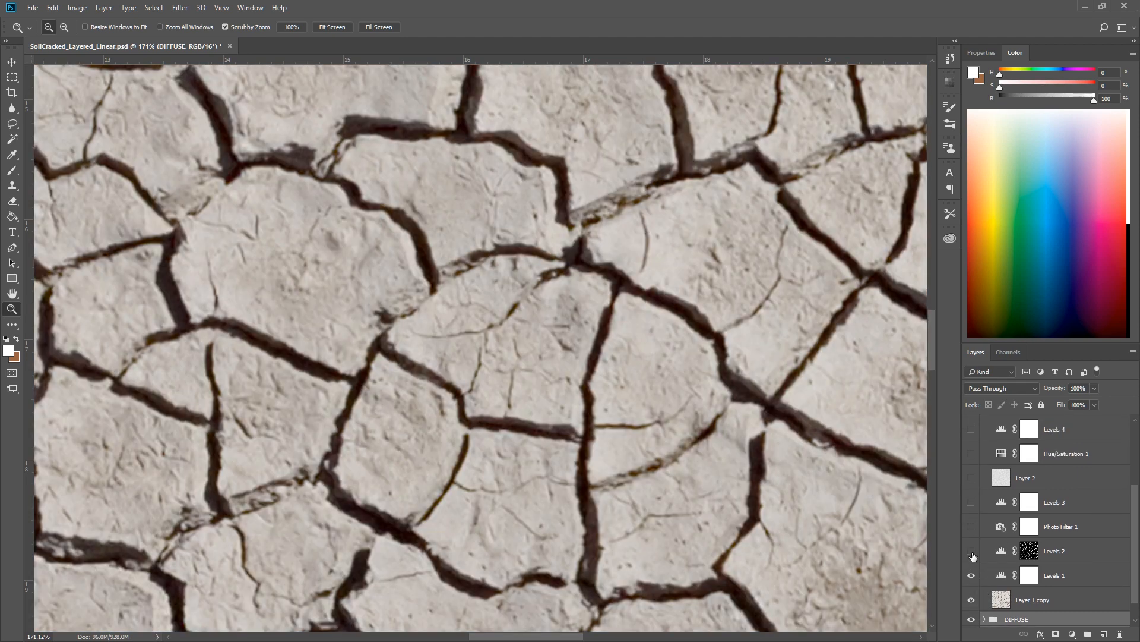
pyautogui.click(971, 527)
pyautogui.click(971, 502)
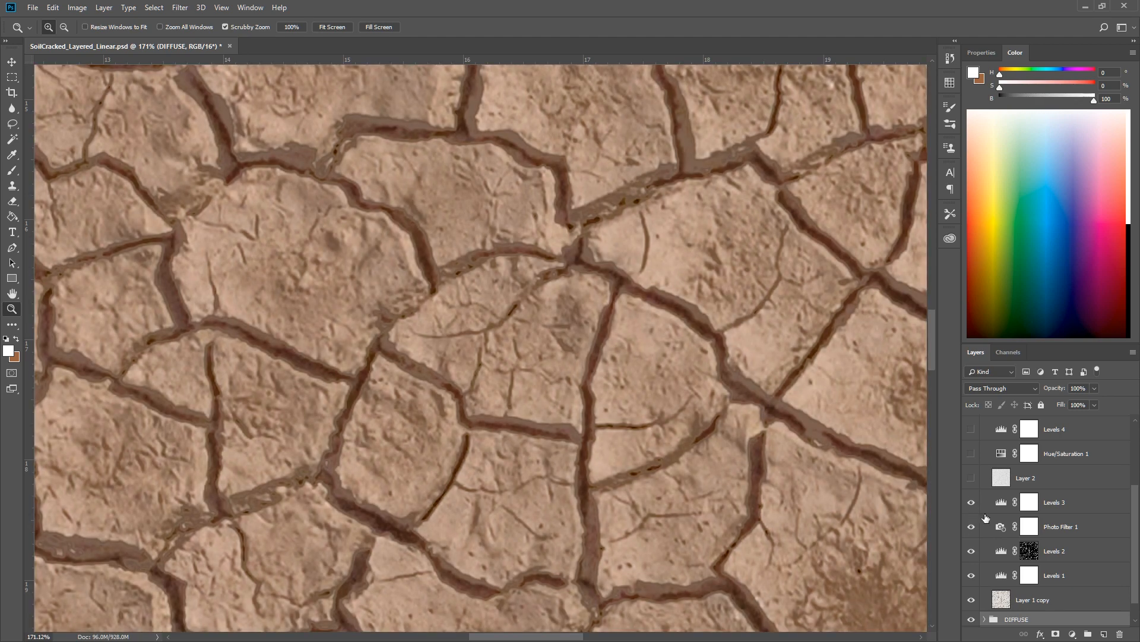
# Step: Show Layer 2, Hue/Saturation 1 and Levels 4 in the SPEC group, and compare the map without the two adjustments
pyautogui.scroll(3, 994, 541)
pyautogui.click(971, 552)
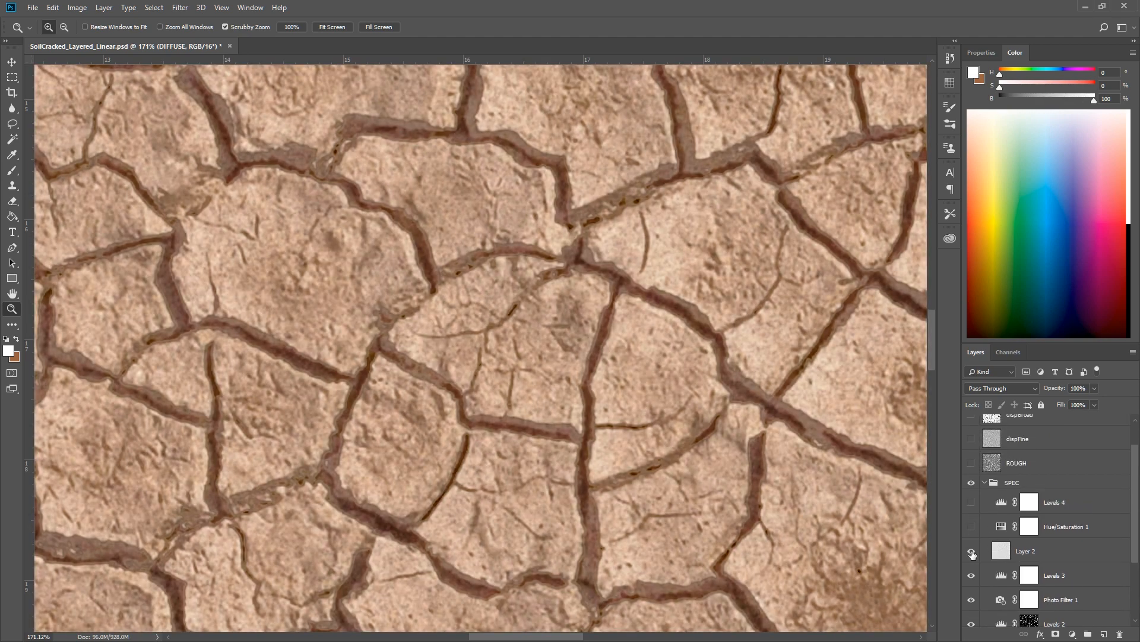
pyautogui.click(971, 527)
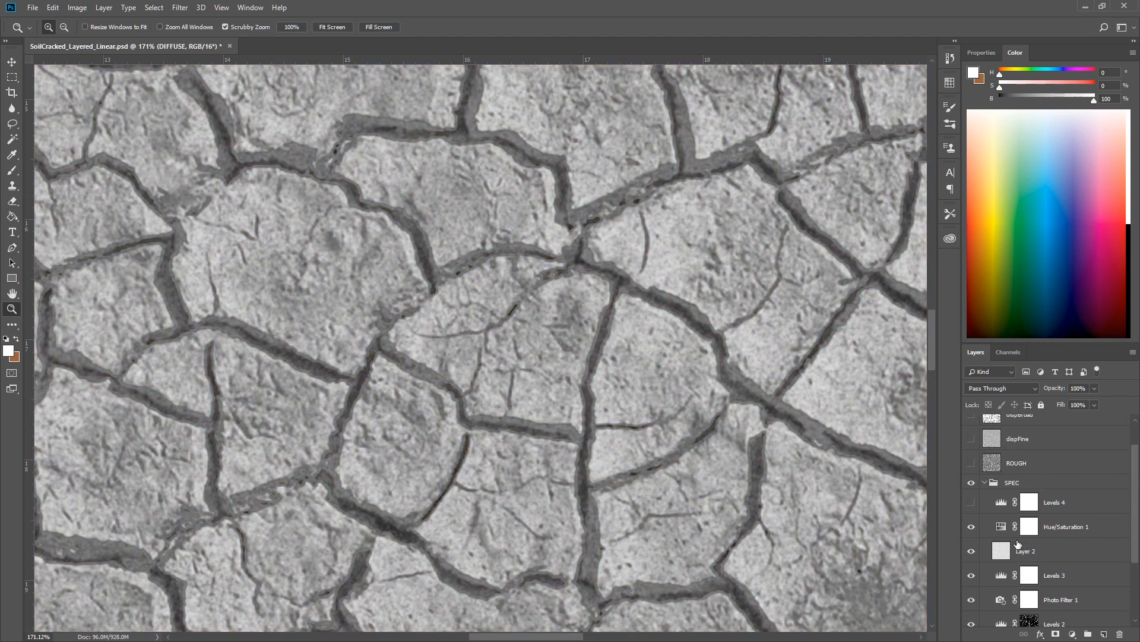
pyautogui.click(972, 503)
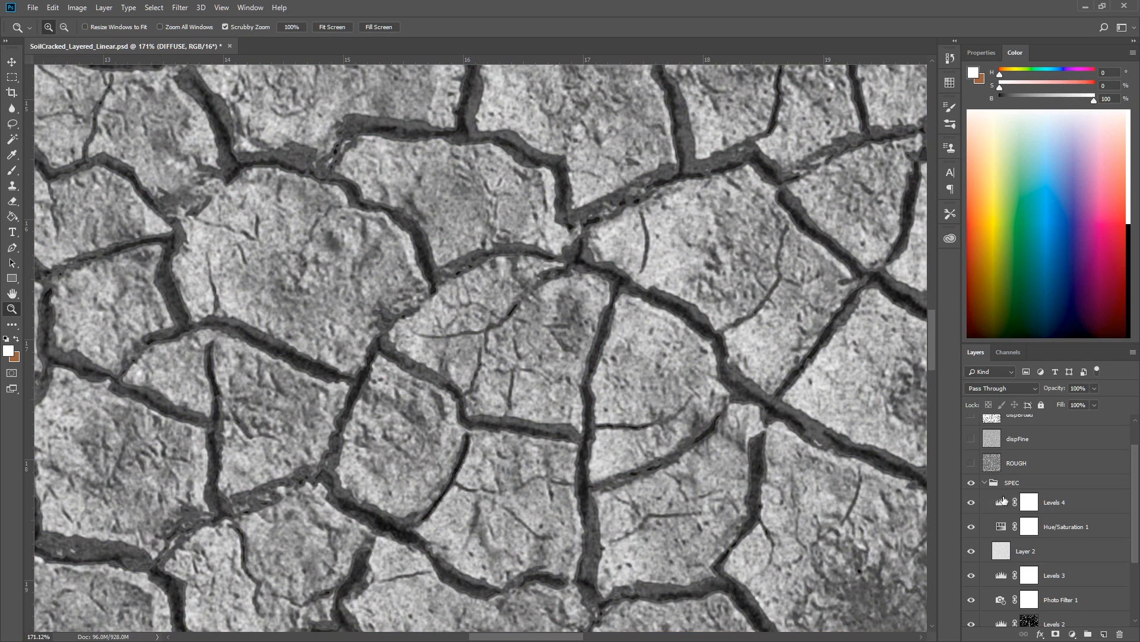
pyautogui.moveTo(972, 502); pyautogui.dragTo(972, 526)
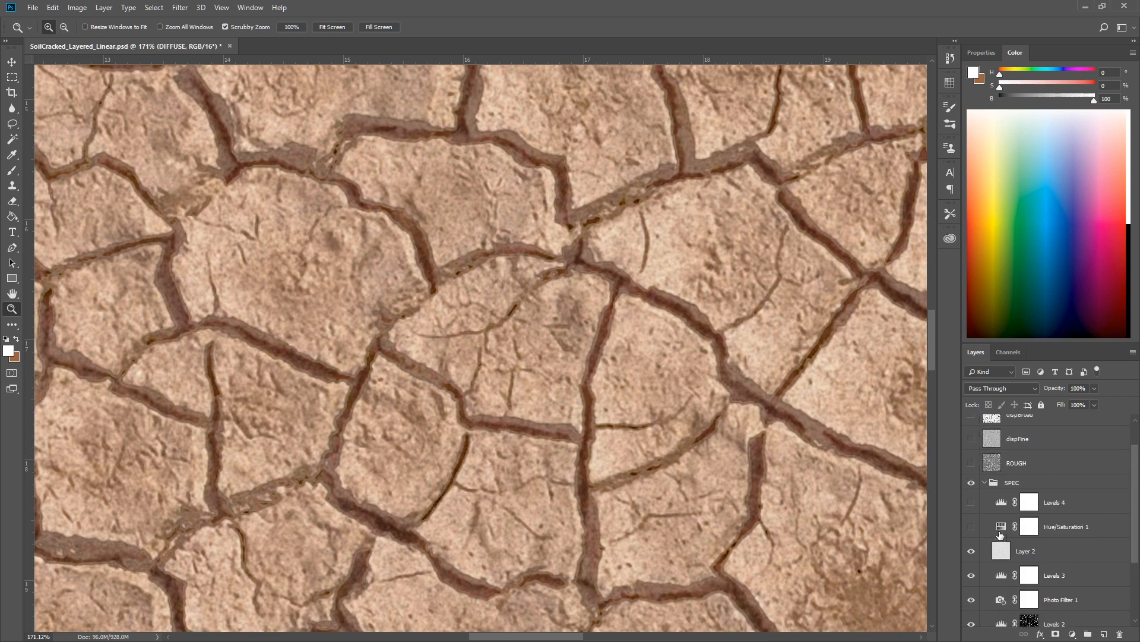
# Step: Show Hue/Saturation 1 and Levels 4 again in the SPEC group, and collapse the group
pyautogui.click(971, 526)
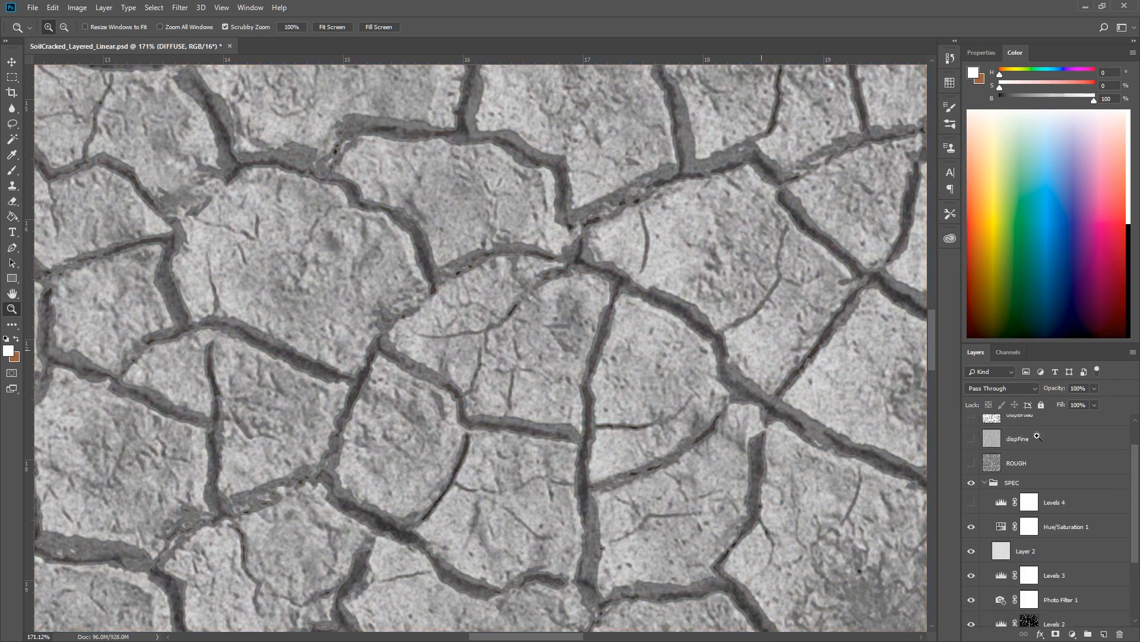
pyautogui.click(970, 503)
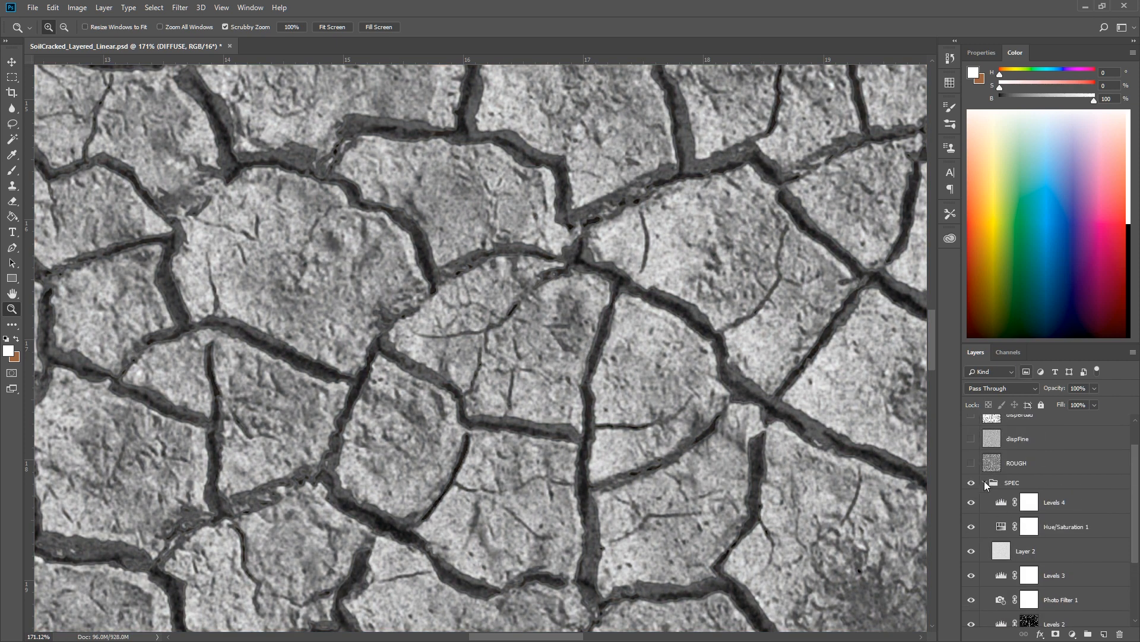
pyautogui.click(987, 483)
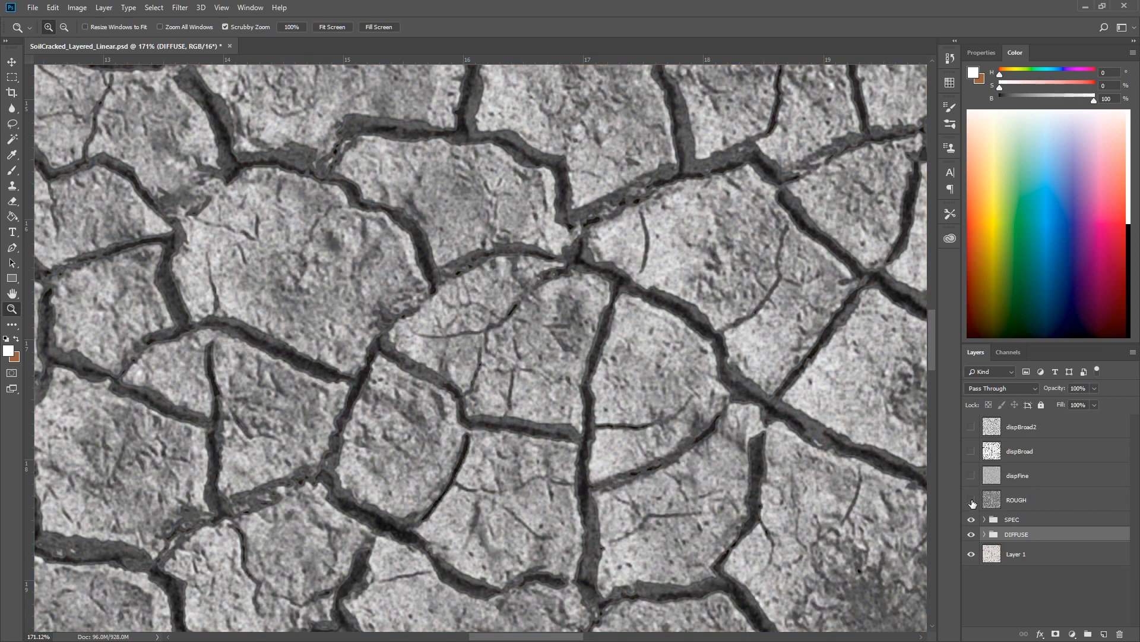
# Step: Show the ROUGH layer, examine the roughness map's crack detail up close, and compare it with the specular map
pyautogui.click(971, 500)
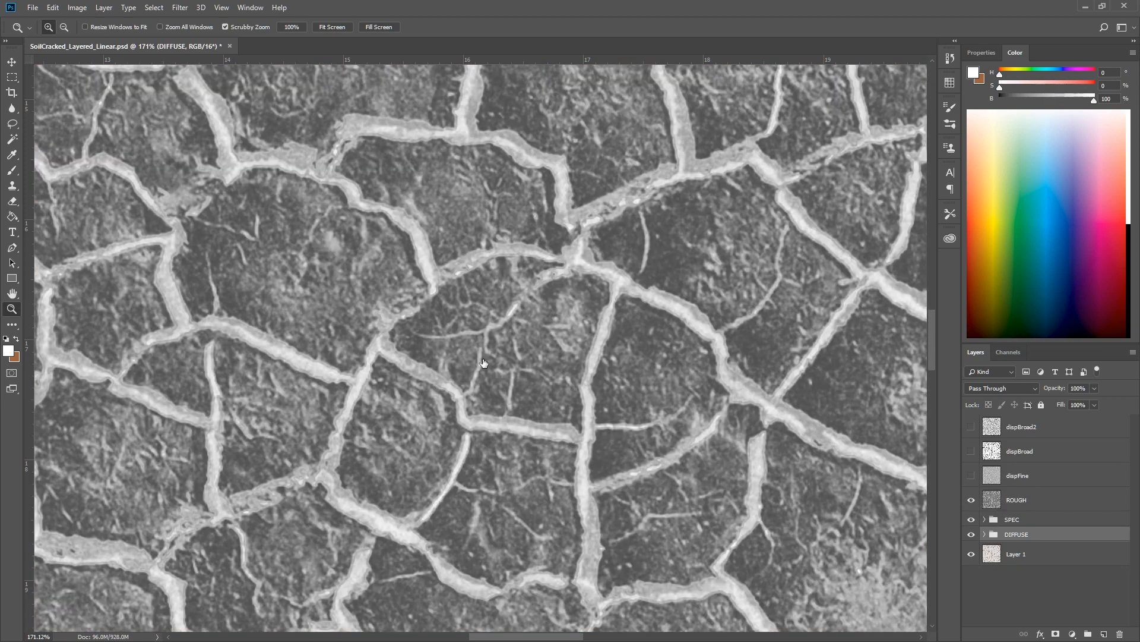
pyautogui.hotkey('ctrl', '-')
pyautogui.hotkey('ctrl', '-')
pyautogui.hotkey('ctrl', '-')
pyautogui.hotkey('ctrl', '-')
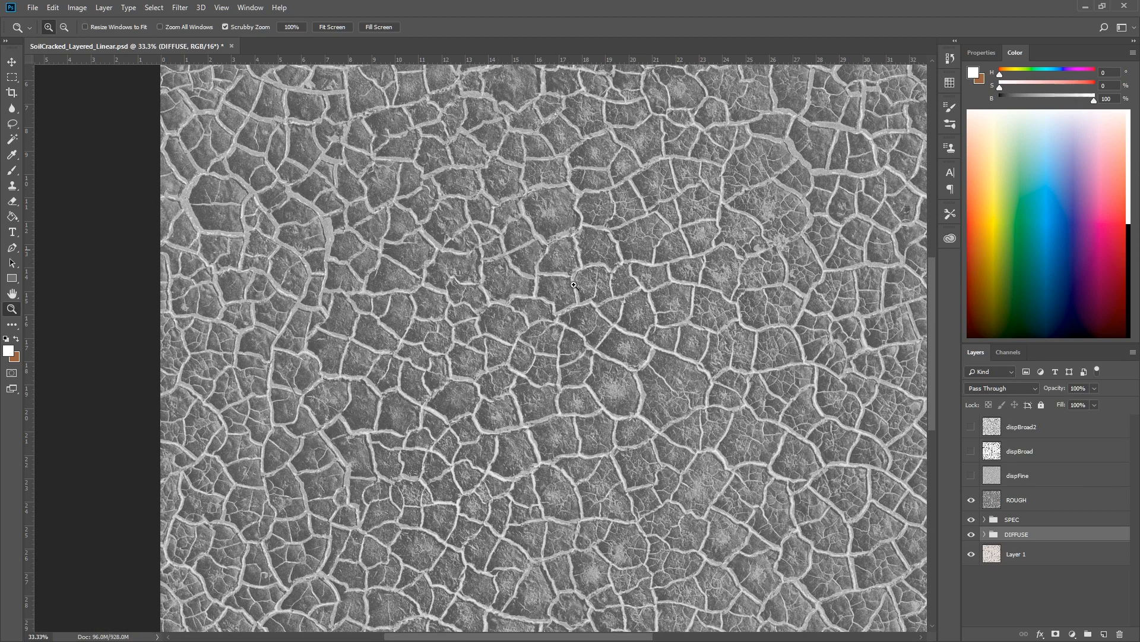
pyautogui.moveTo(574, 285); pyautogui.dragTo(653, 287)
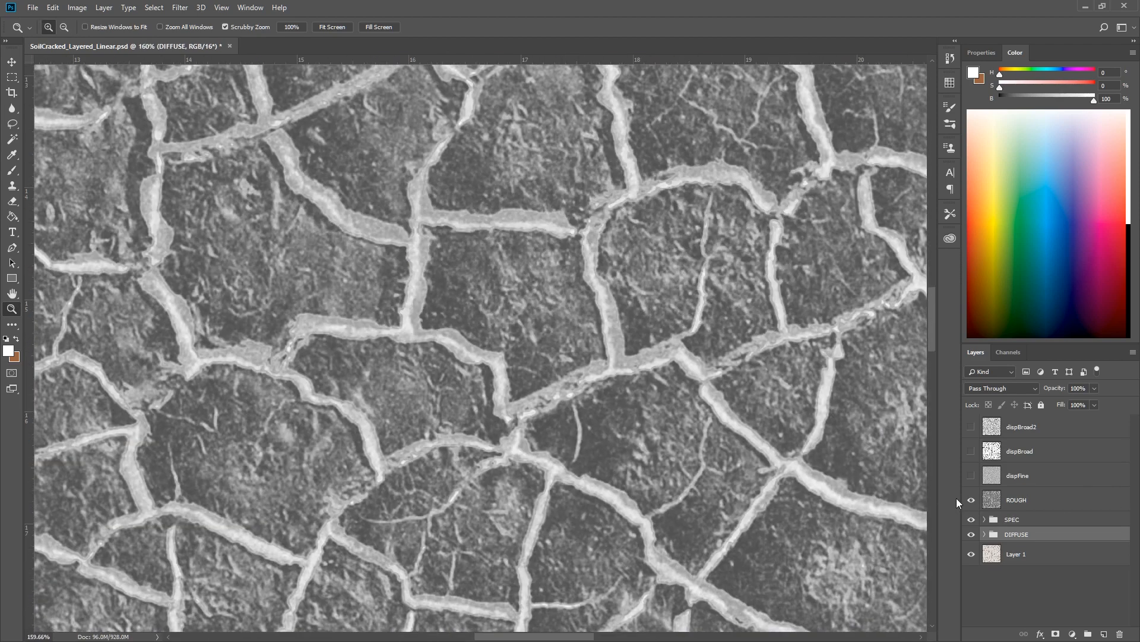
pyautogui.click(972, 500)
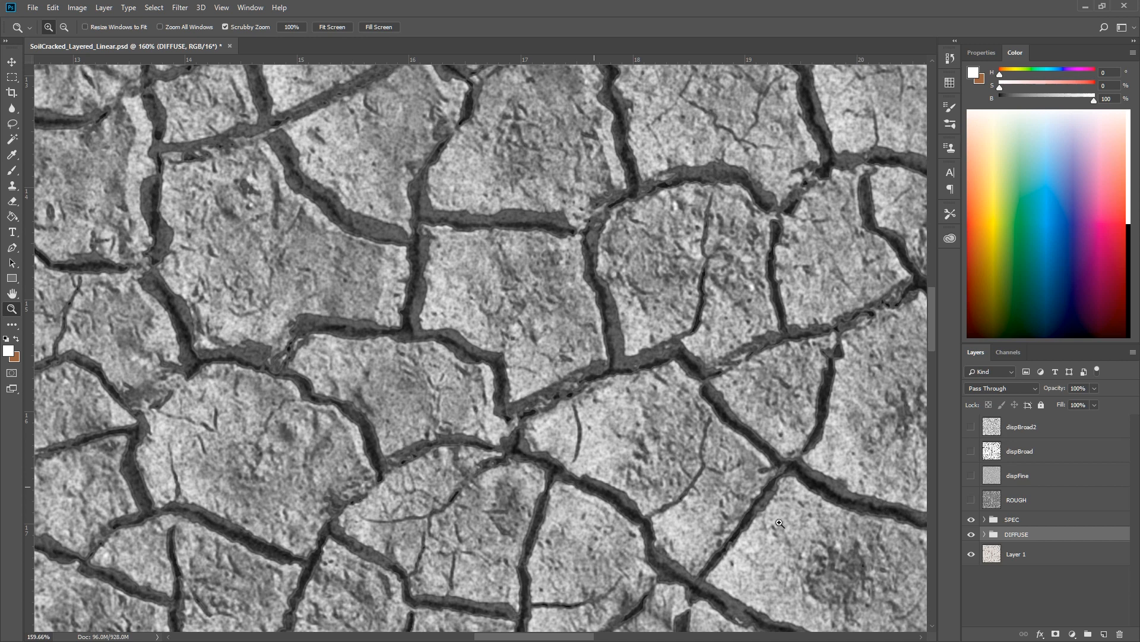
pyautogui.click(971, 499)
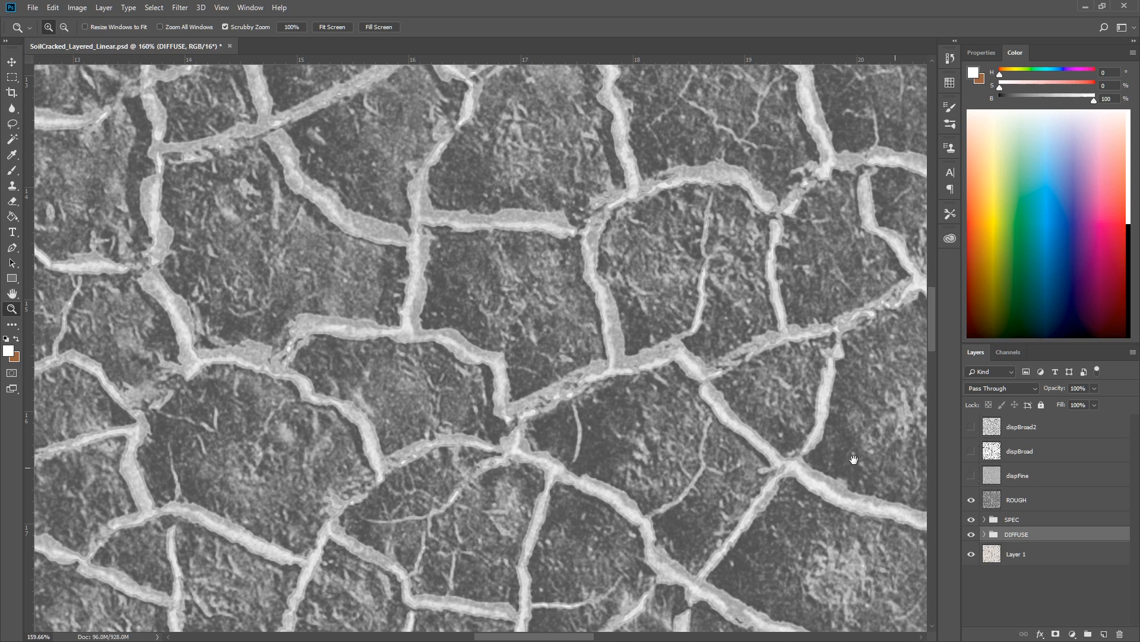
pyautogui.moveTo(854, 459); pyautogui.dragTo(815, 454)
# Step: Show the dispBroad layer and examine the broad displacement map over a wider area
pyautogui.click(971, 452)
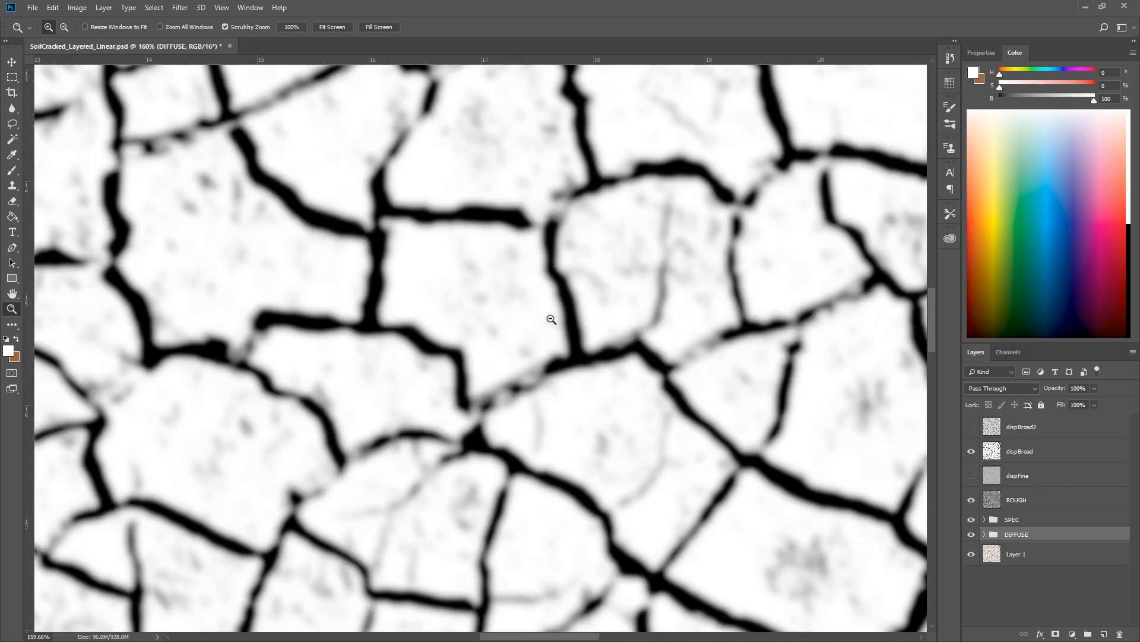
pyautogui.keyDown('alt'); pyautogui.scroll(-5, 552, 319); pyautogui.keyUp('alt')
pyautogui.keyDown('alt'); pyautogui.scroll(1, 517, 319); pyautogui.keyUp('alt')
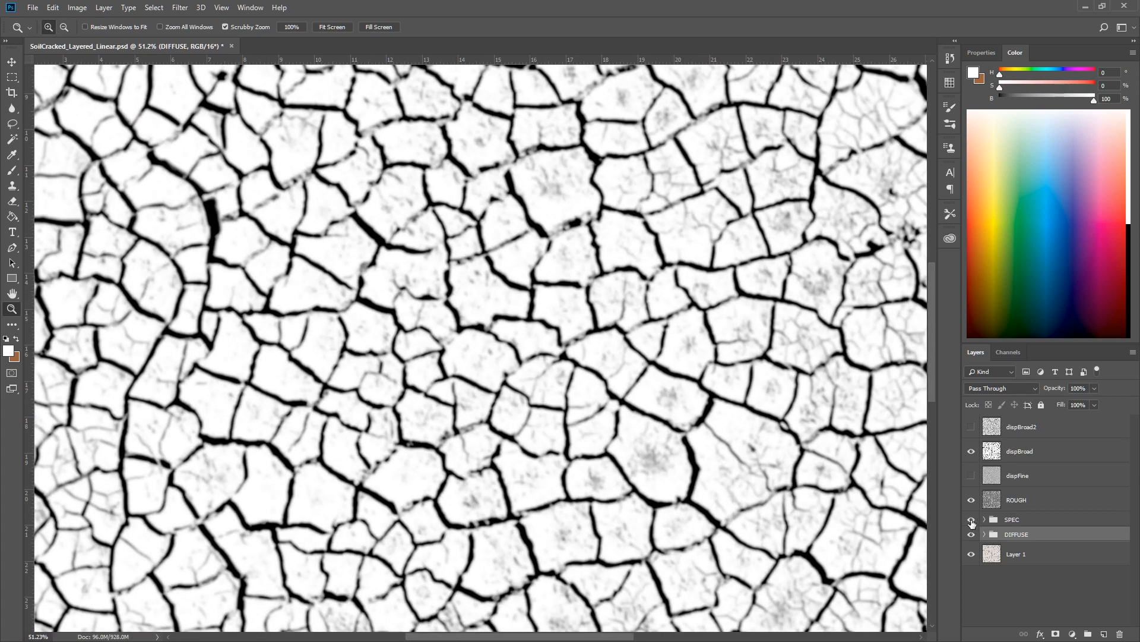
# Step: Hide the ROUGH and dispBroad layers and the SPEC and DIFFUSE groups, leaving only Layer 1 visible
pyautogui.moveTo(971, 502); pyautogui.dragTo(974, 519)
pyautogui.click(972, 452)
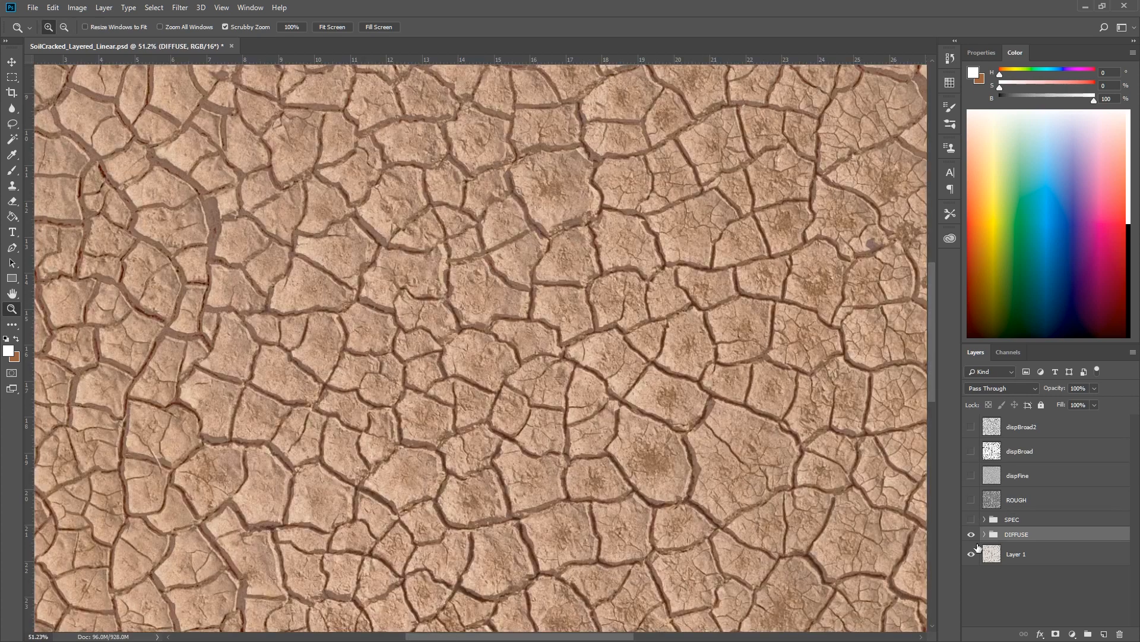
pyautogui.click(972, 534)
pyautogui.keyDown('alt'); pyautogui.scroll(2, 607, 372); pyautogui.keyUp('alt')
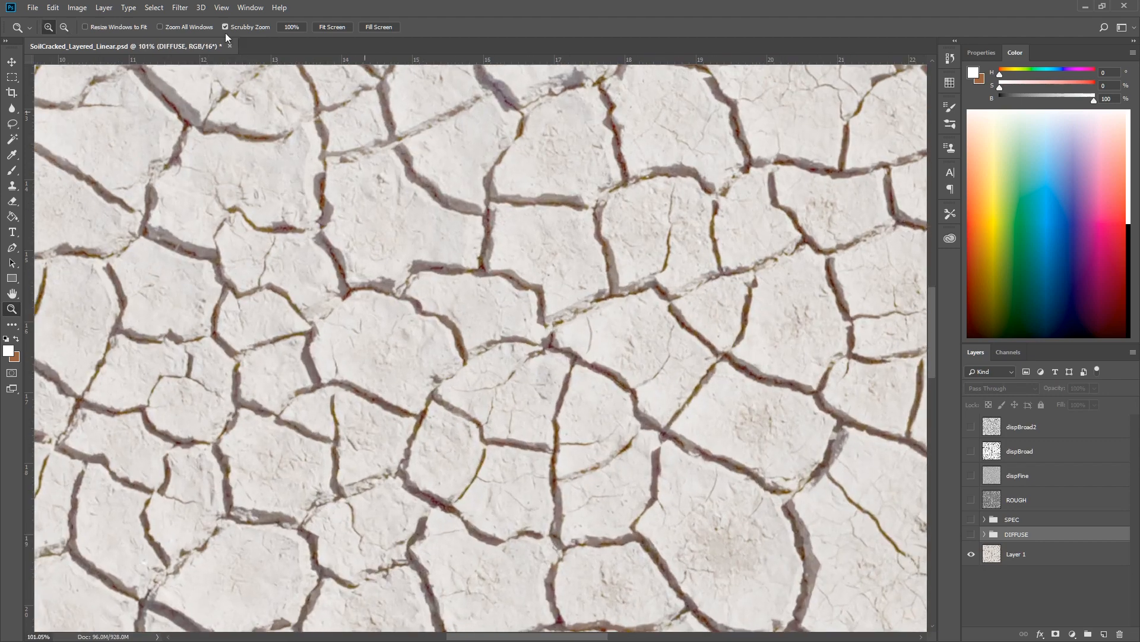
# Step: Select the cracks on Layer 1 with Color Range, sampling a crack colour at a fuzziness of 110
pyautogui.hotkey('alt', '[')
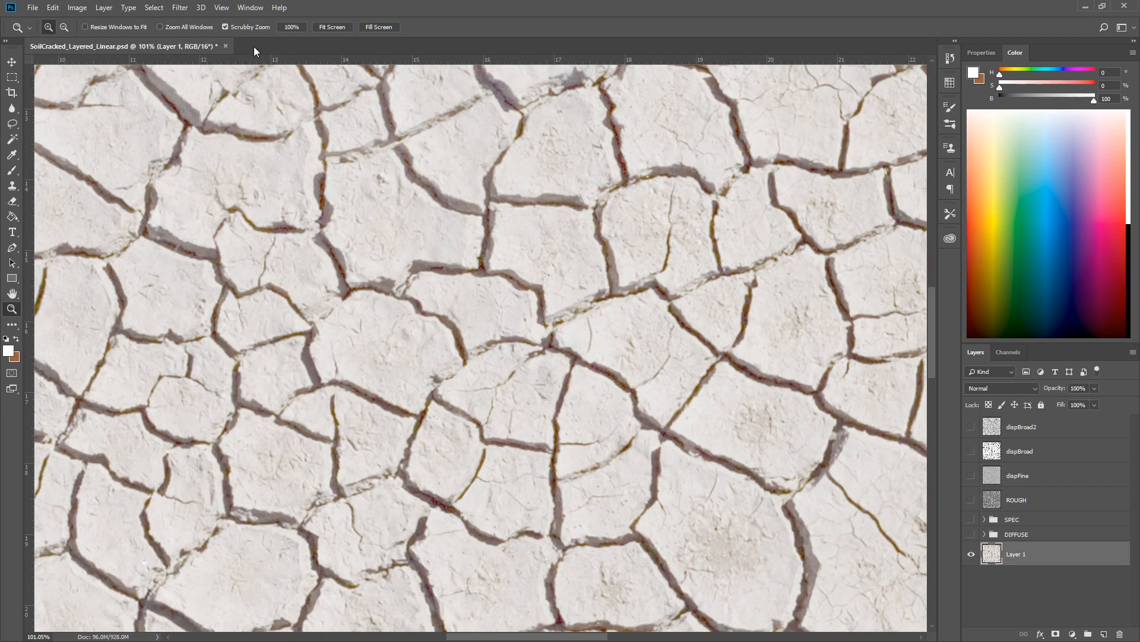
pyautogui.click(153, 8)
pyautogui.click(191, 120)
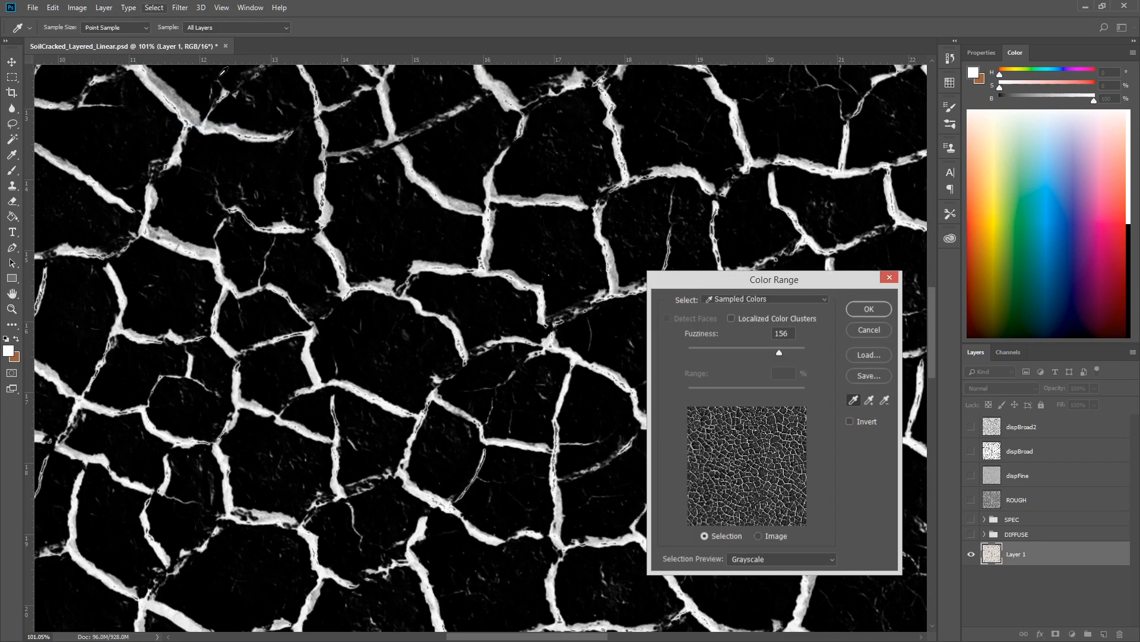
pyautogui.click(480, 270)
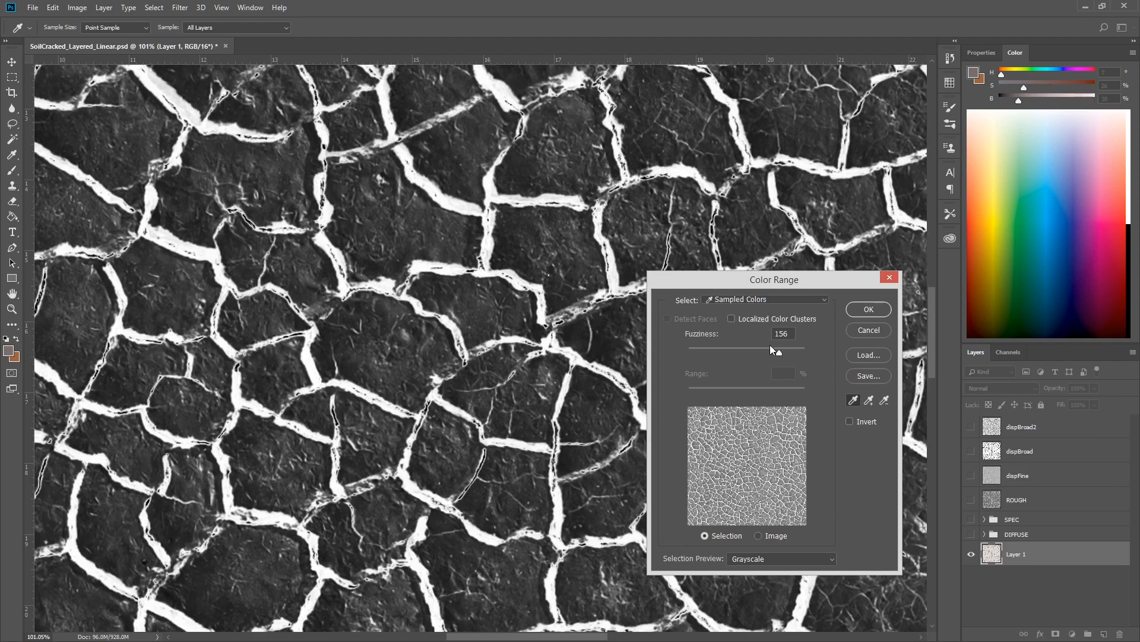
pyautogui.moveTo(778, 353); pyautogui.dragTo(753, 357)
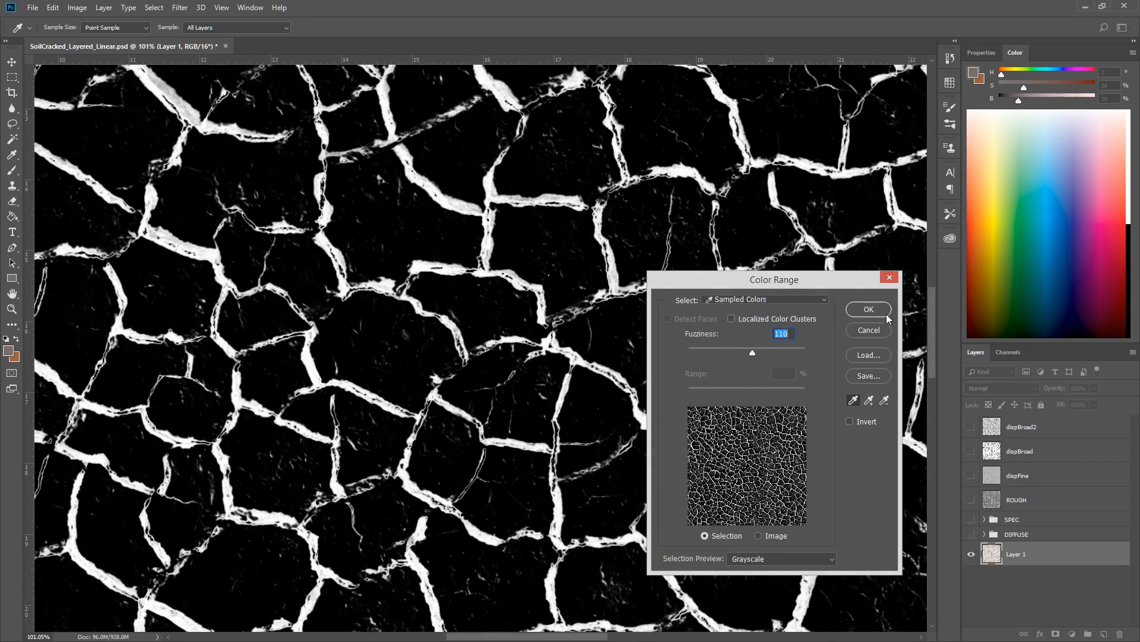
pyautogui.click(879, 311)
# Step: Add two new empty layers directly above the dispBroad layer, keeping the crack selection active
pyautogui.press('z')
pyautogui.click(1026, 453)
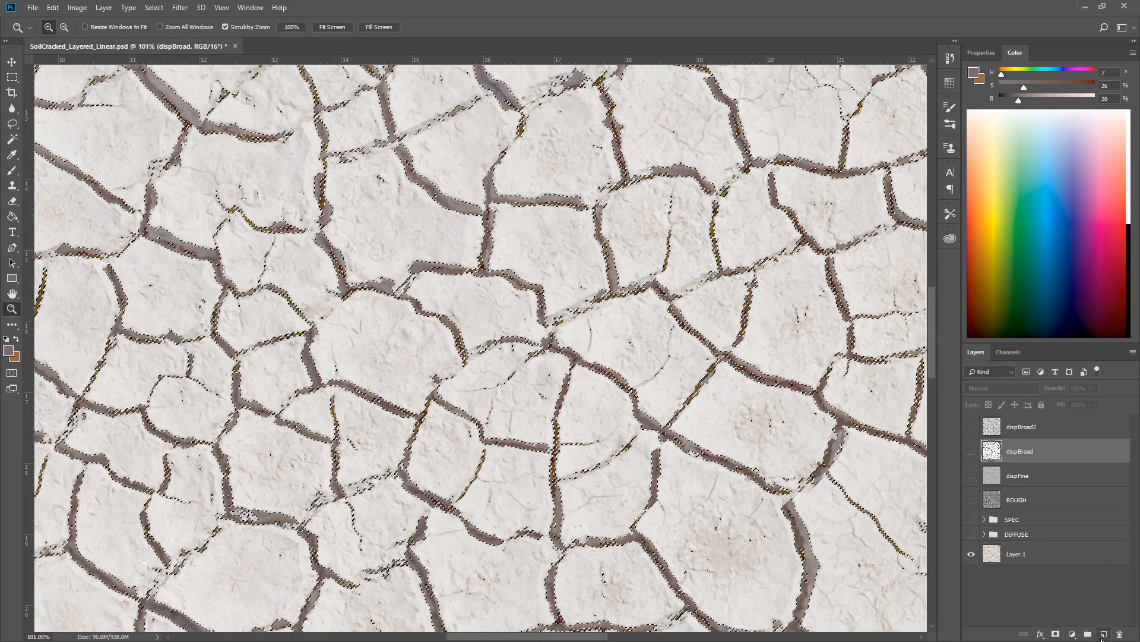
pyautogui.doubleClick(1104, 634)
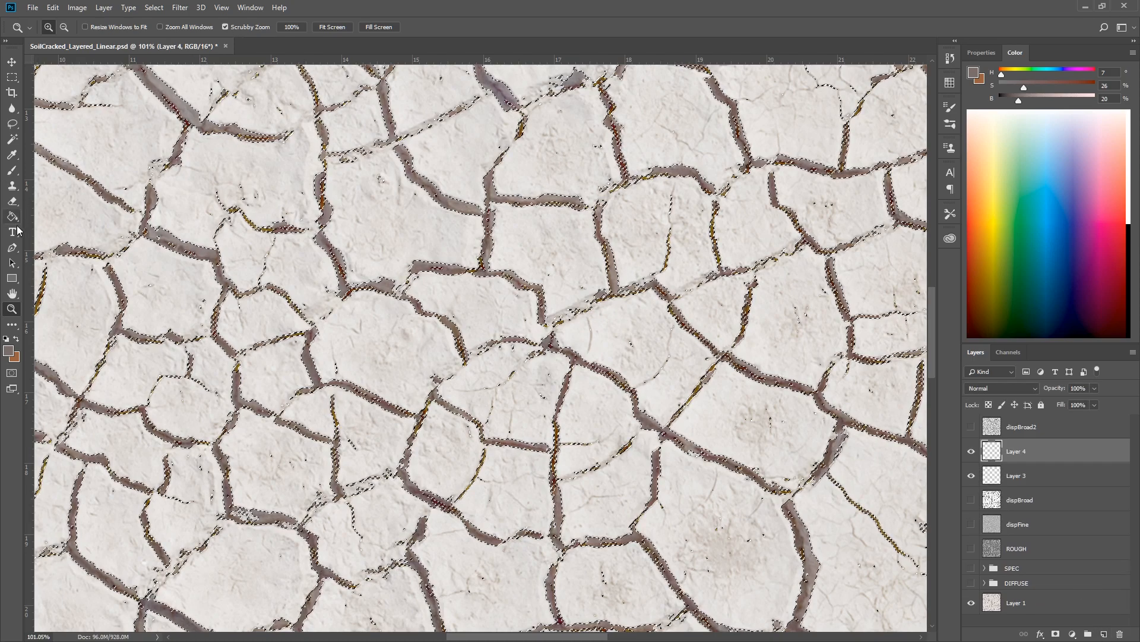
# Step: Fill the crack selection on Layer 4 with black using the Paint Bucket, and deselect
pyautogui.click(12, 217)
pyautogui.moveTo(1017, 99); pyautogui.dragTo(1000, 99)
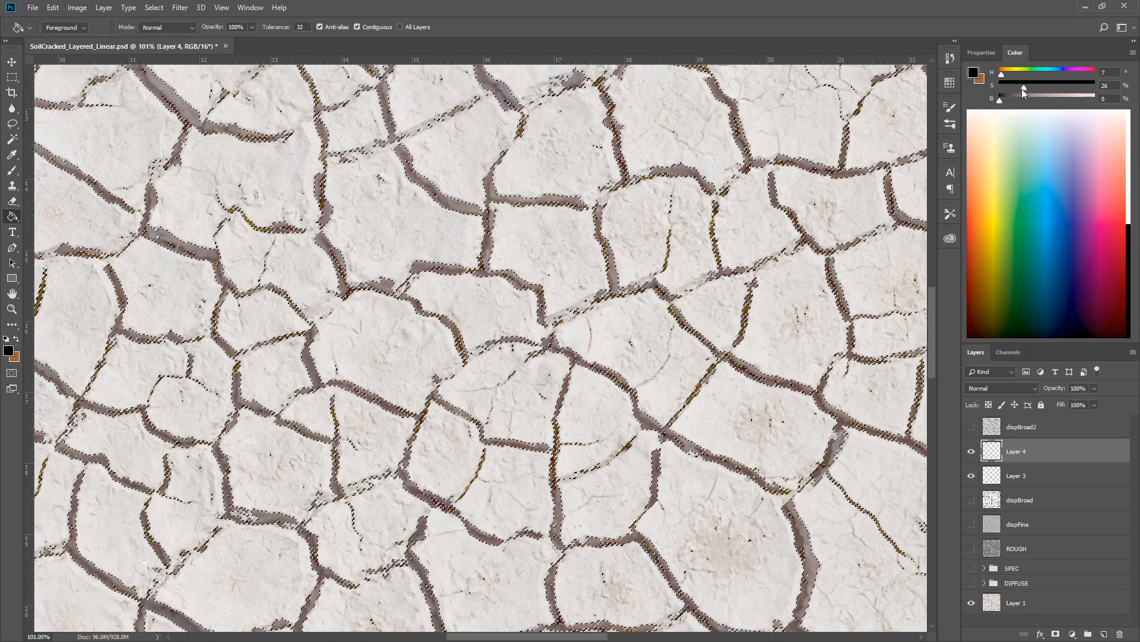
pyautogui.click(722, 238)
pyautogui.hotkey('ctrl', 'd')
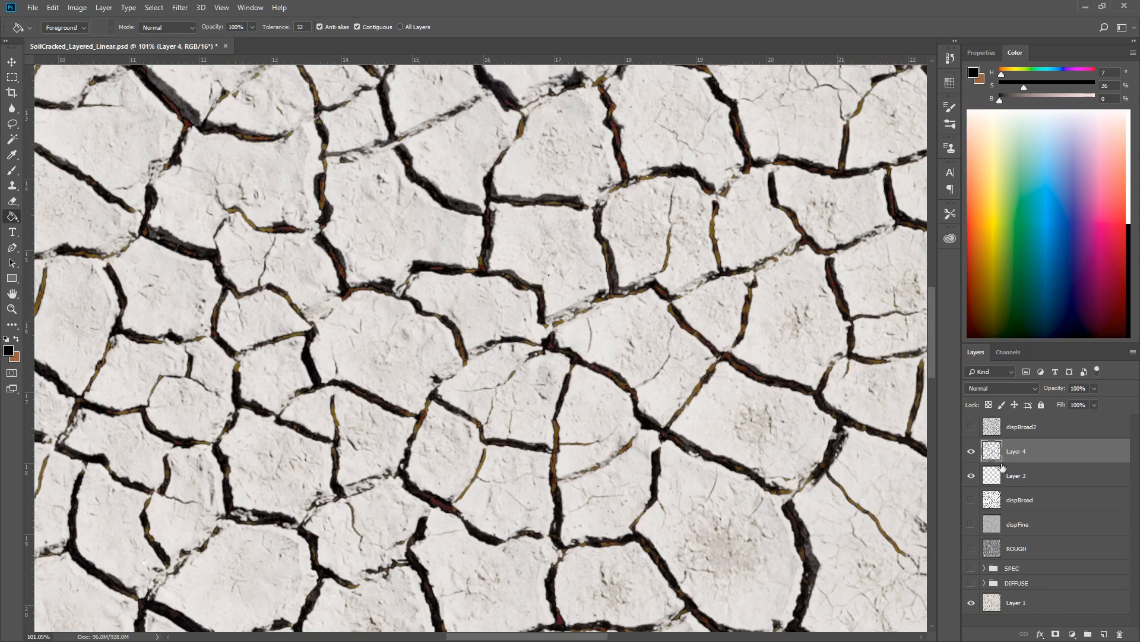
# Step: Fill Layer 3, beneath the black cracks, with solid white
pyautogui.hotkey('alt', '[')
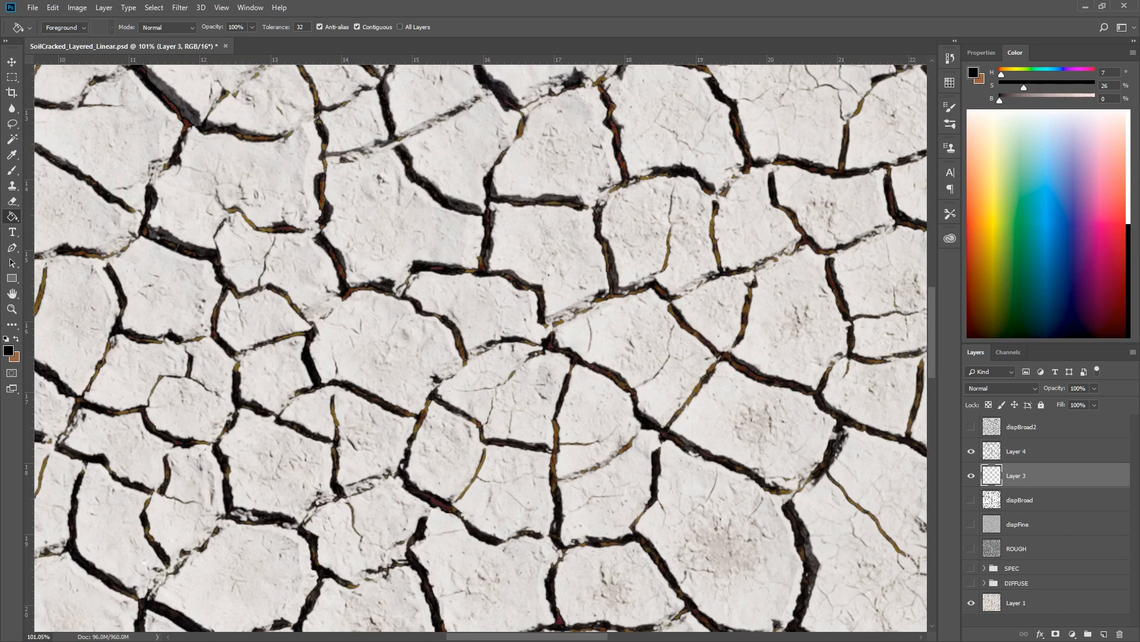
pyautogui.click(1082, 111)
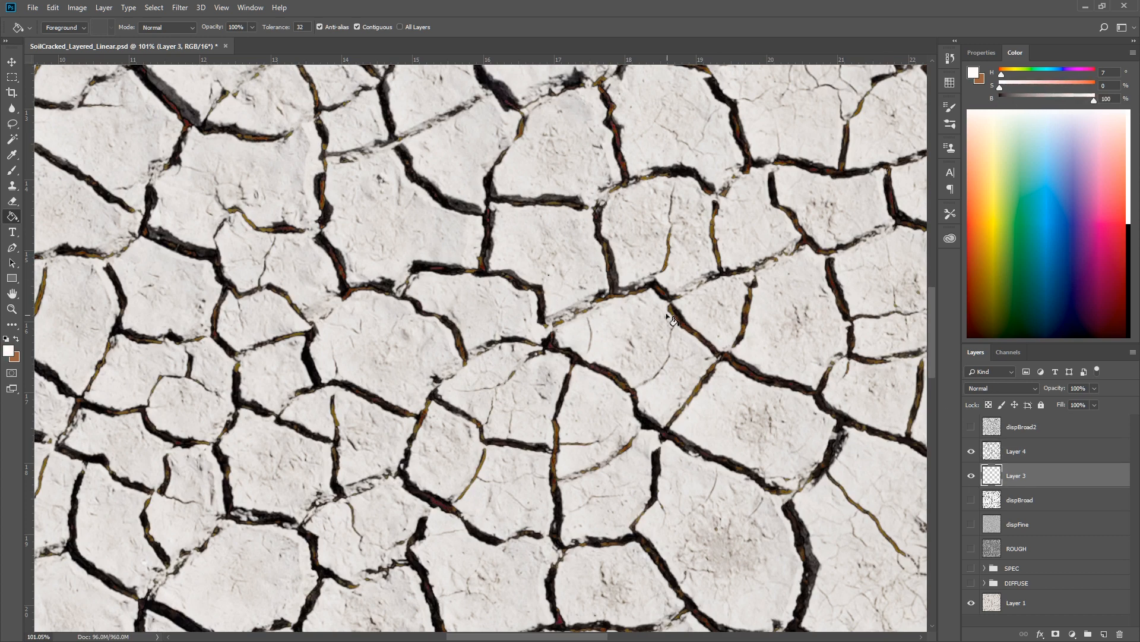
pyautogui.click(699, 344)
# Step: Merge Layer 4 and Layer 3 into a single black-and-white crack layer, checking it against Layer 1
pyautogui.keyDown('shift'); pyautogui.click(1000, 453); pyautogui.keyUp('shift')
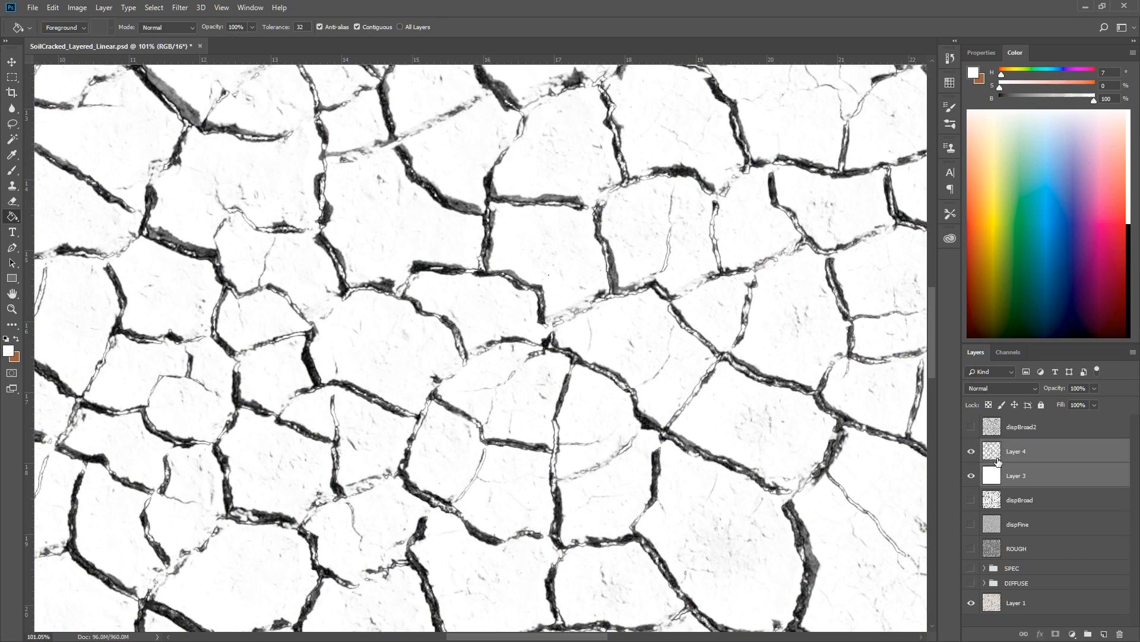
pyautogui.hotkey('ctrl', 'e')
pyautogui.keyDown('alt'); pyautogui.click(499, 307); pyautogui.keyUp('alt')
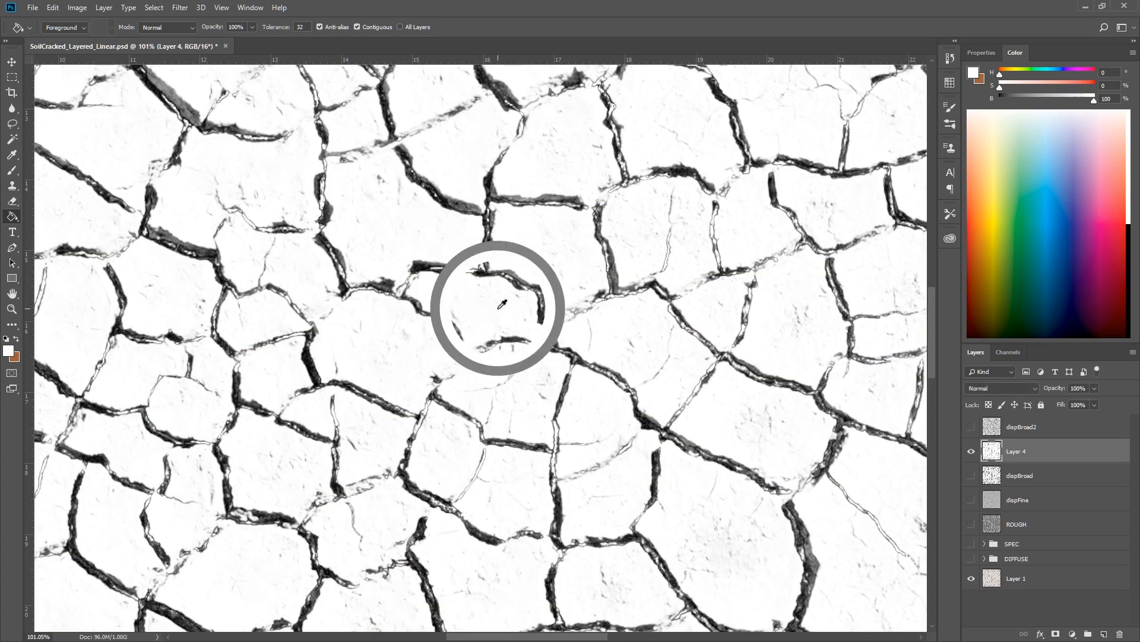
pyautogui.hotkey('ctrl', 'z')
pyautogui.keyDown('alt'); pyautogui.click(513, 306); pyautogui.keyUp('alt')
pyautogui.press('z')
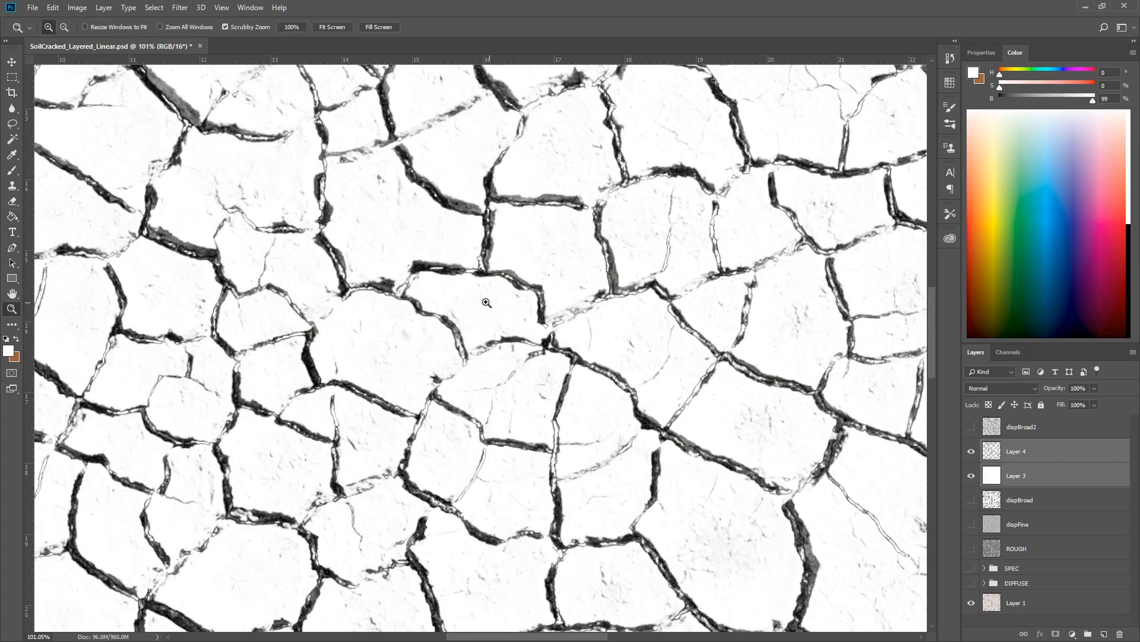
pyautogui.moveTo(487, 303); pyautogui.dragTo(511, 303)
pyautogui.click(971, 451)
pyautogui.click(971, 450)
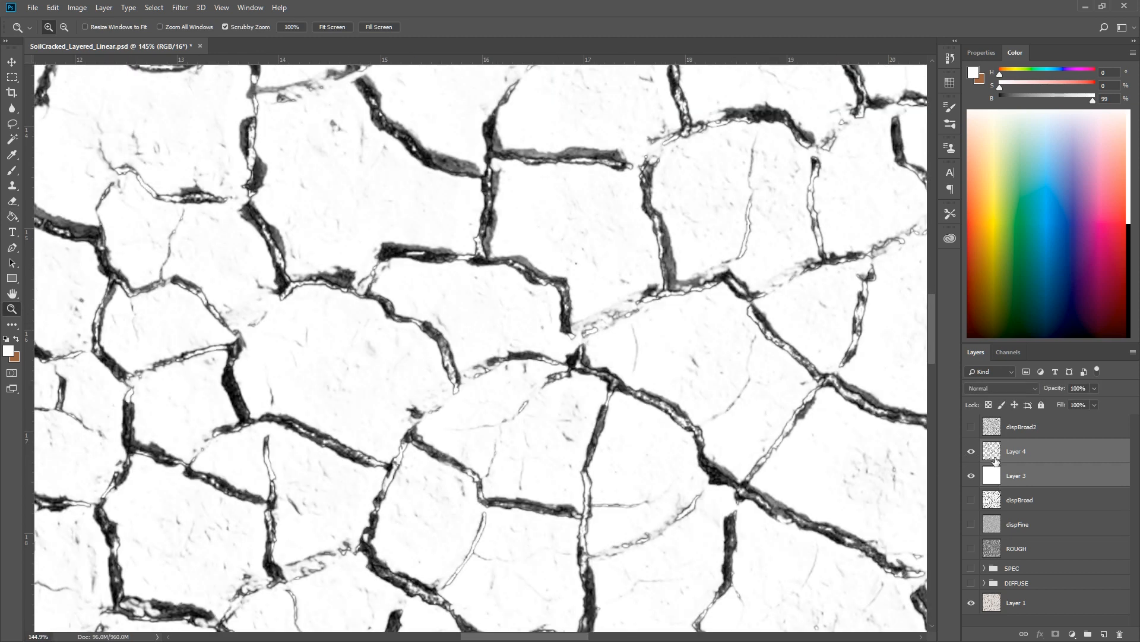
pyautogui.hotkey('ctrl', 'e')
pyautogui.hotkey('ctrl', 'z')
pyautogui.hotkey('ctrl', 'e')
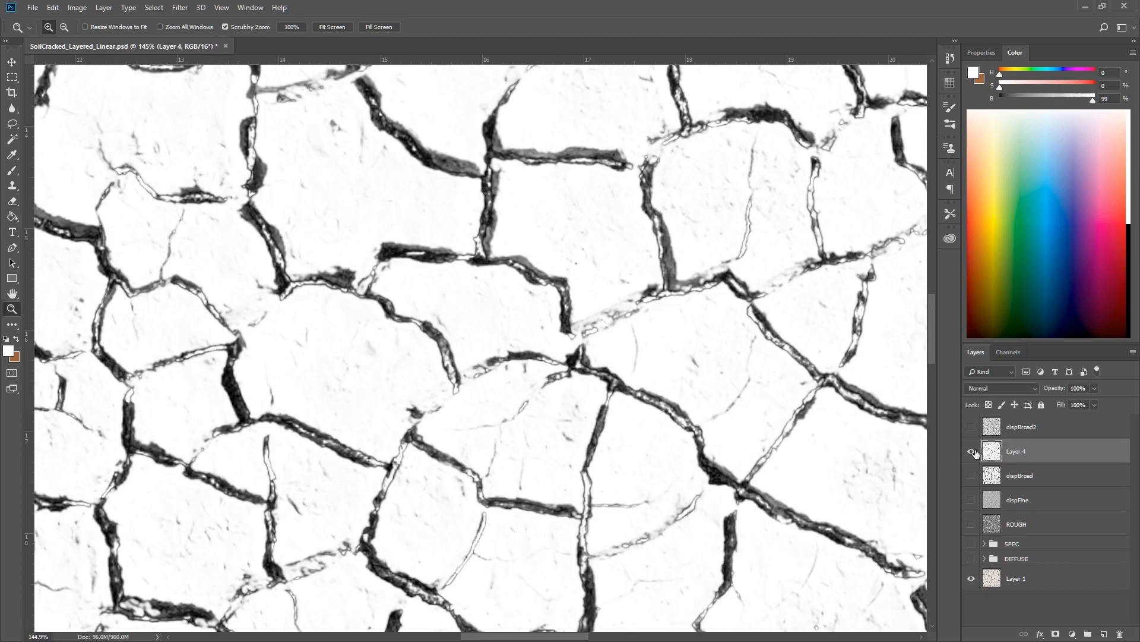
pyautogui.click(971, 450)
pyautogui.click(972, 451)
# Step: Apply a Gaussian Blur with a 1.6 pixel radius to the merged crack layer
pyautogui.moveTo(568, 332); pyautogui.dragTo(586, 333)
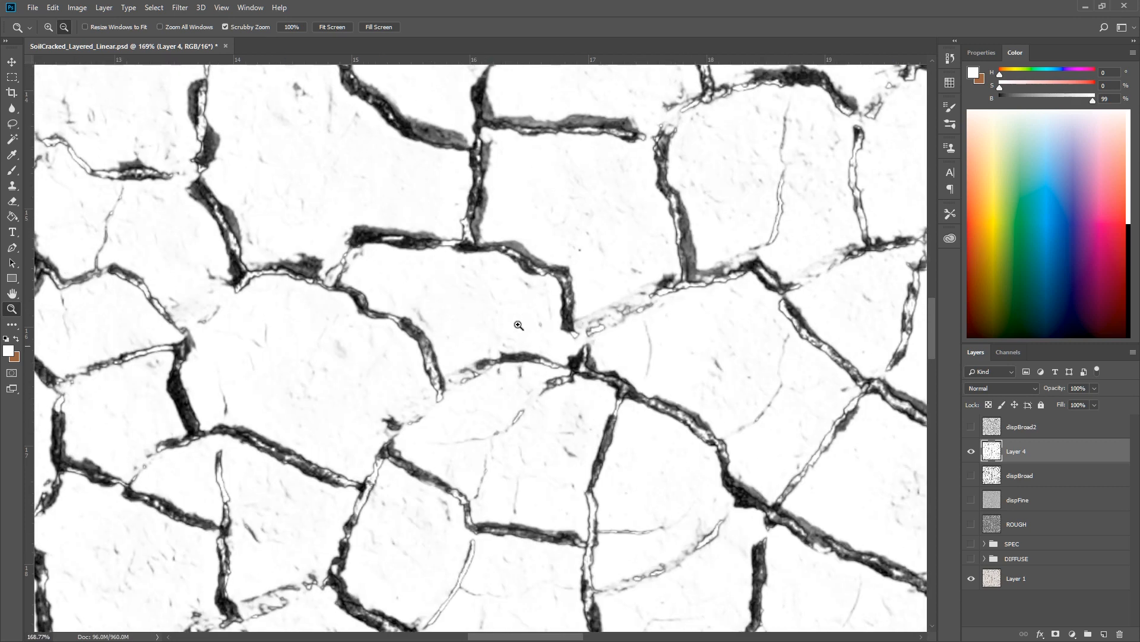
pyautogui.click(173, 9)
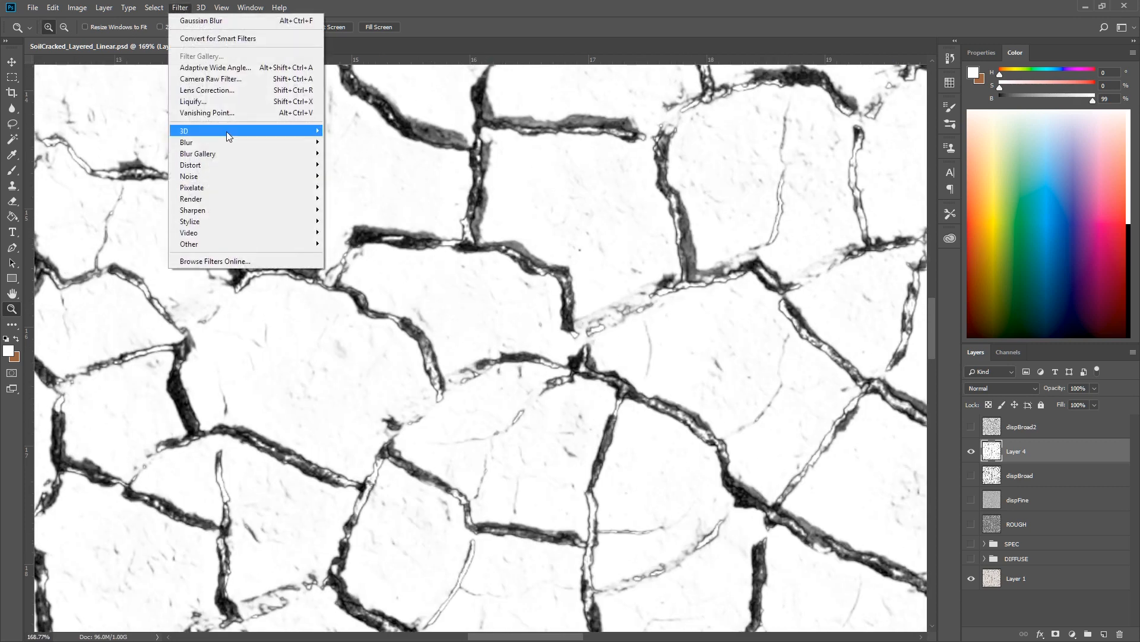
pyautogui.moveTo(290, 146)
pyautogui.click(356, 187)
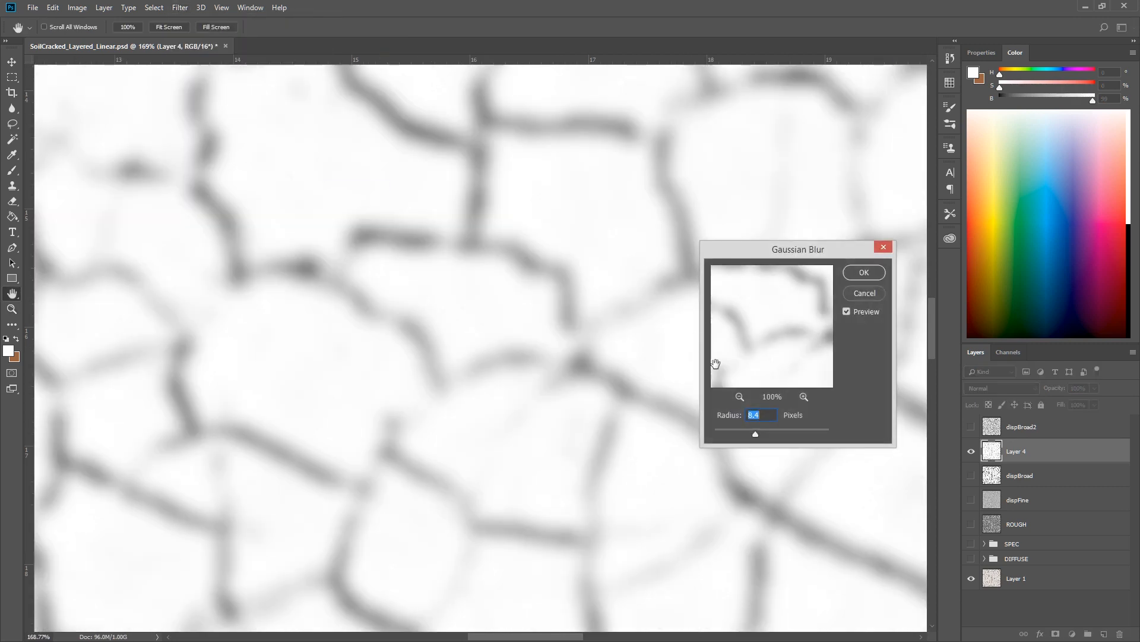
pyautogui.moveTo(738, 430); pyautogui.dragTo(725, 429)
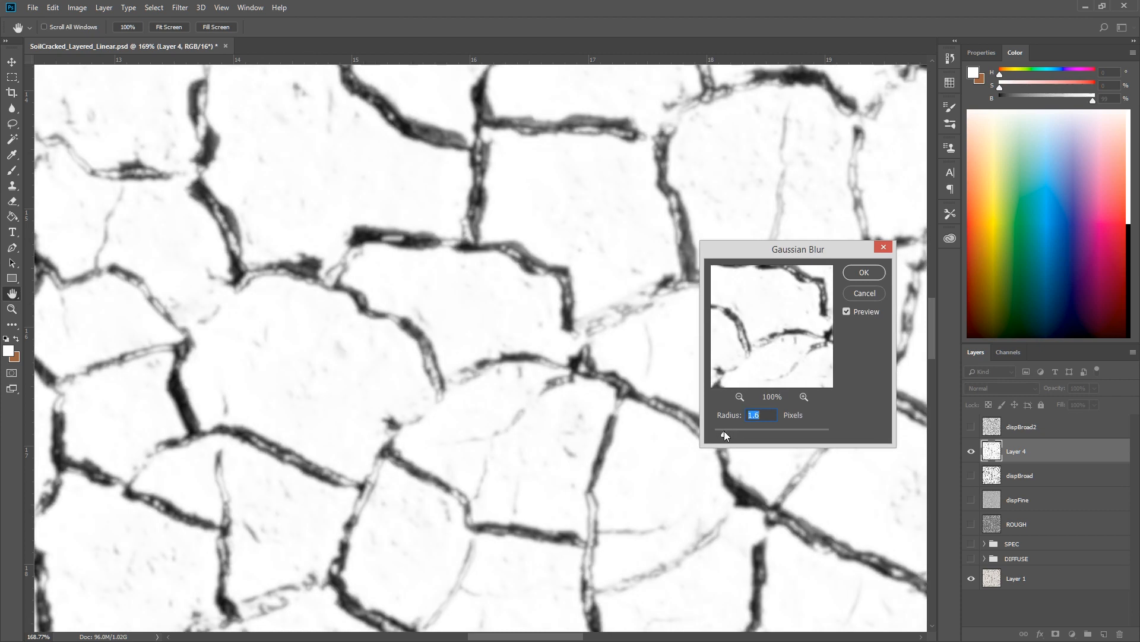
pyautogui.click(862, 273)
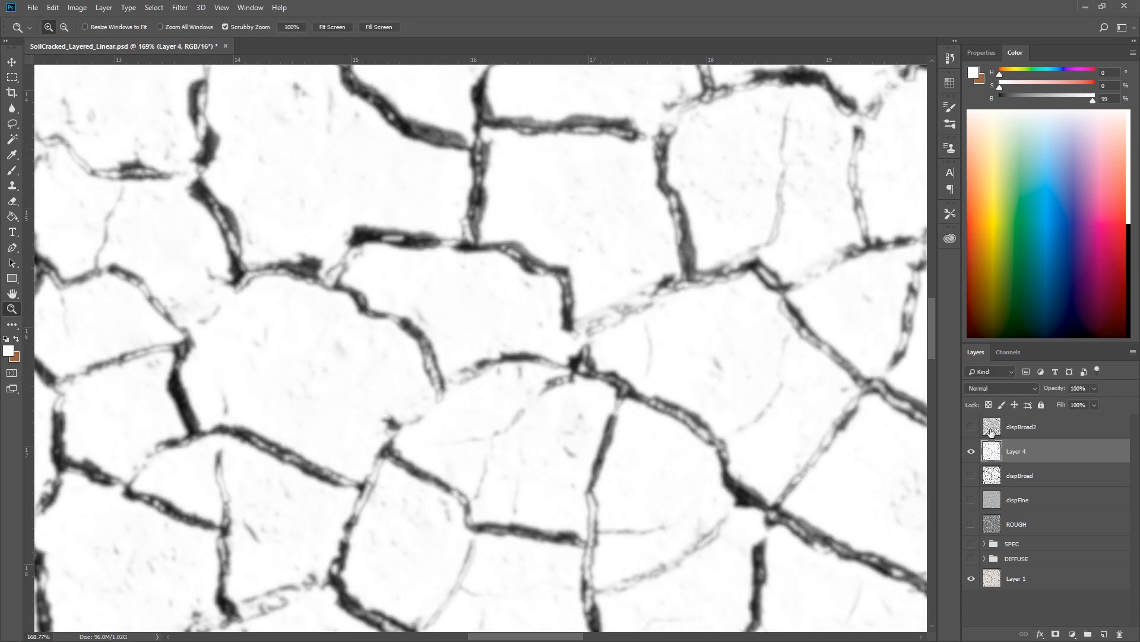
# Step: Darken the blurred cracks on Layer 4 with Levels, setting the input black level to 96
pyautogui.hotkey('ctrl', 'l')
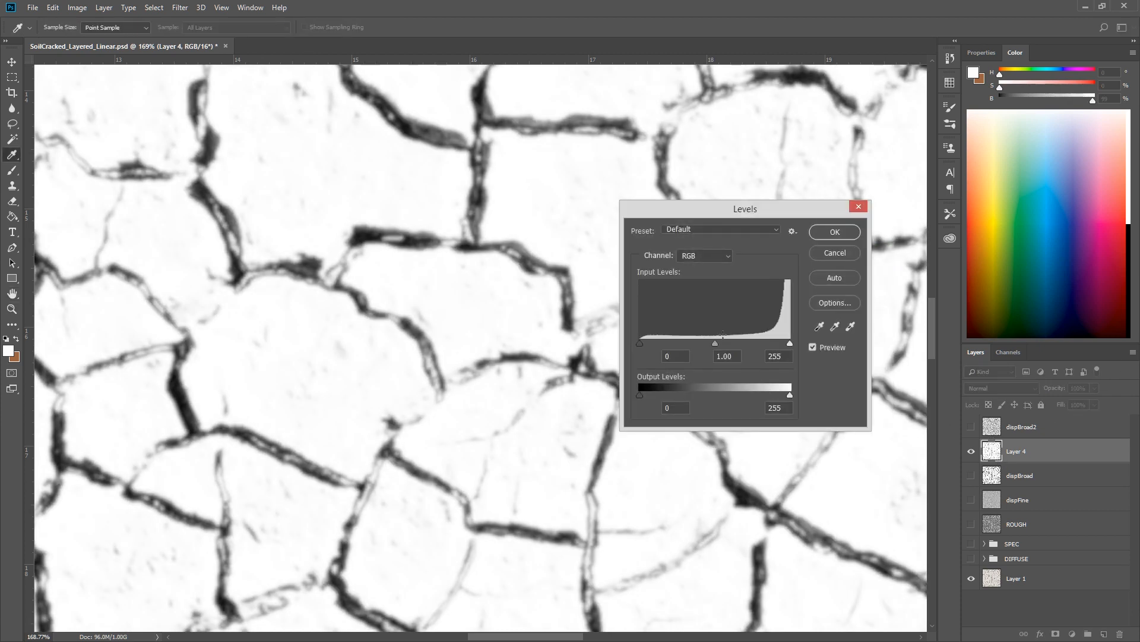
pyautogui.moveTo(644, 343); pyautogui.dragTo(679, 345)
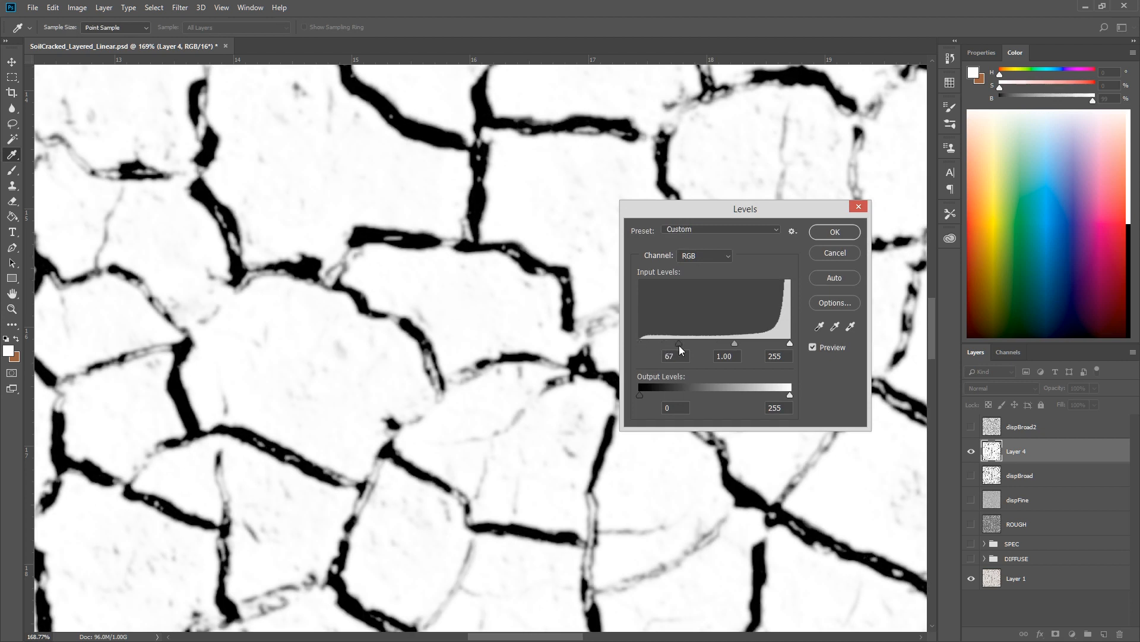
pyautogui.click(787, 346)
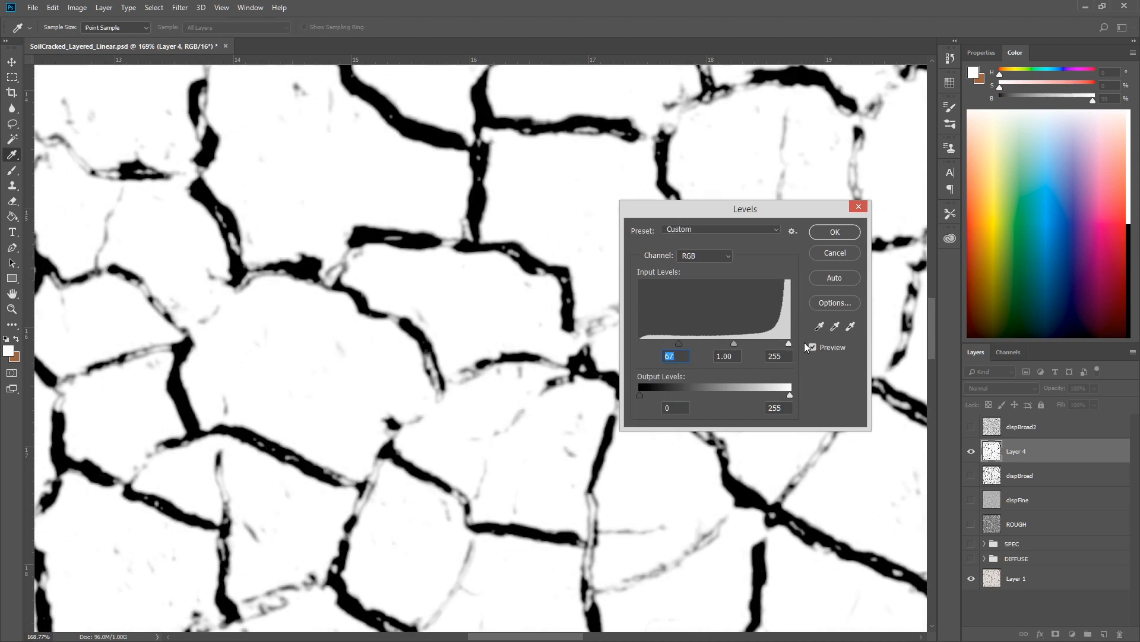
pyautogui.moveTo(679, 344); pyautogui.dragTo(696, 343)
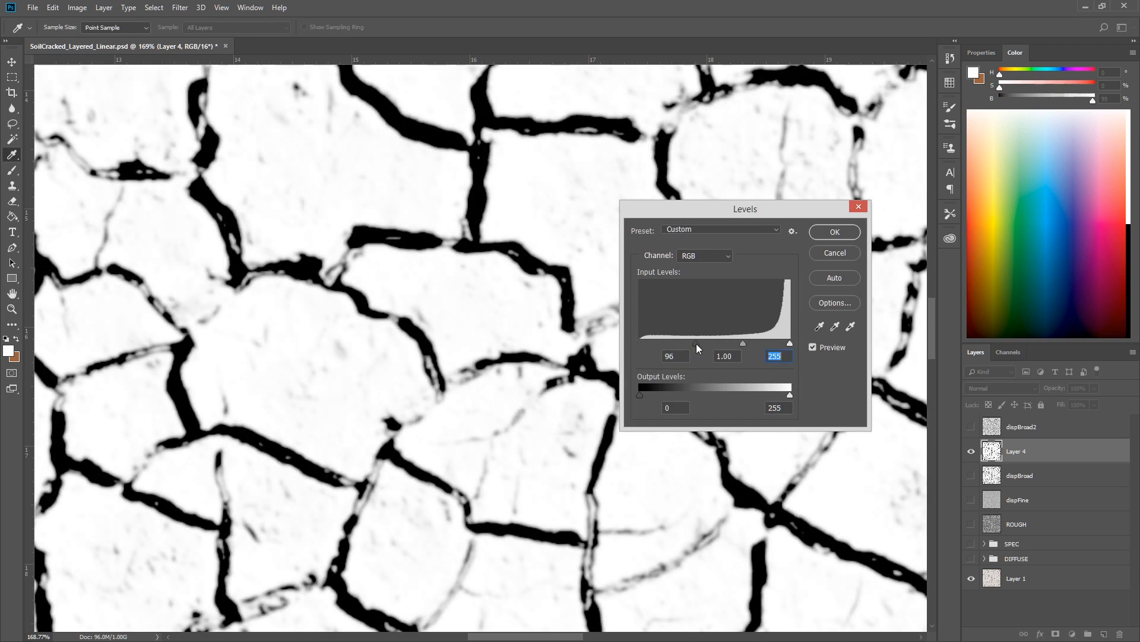
pyautogui.click(834, 232)
# Step: Duplicate Layer 4 and apply a Gaussian Blur with a 2.7 pixel radius to the copy
pyautogui.moveTo(1021, 450); pyautogui.dragTo(1104, 633)
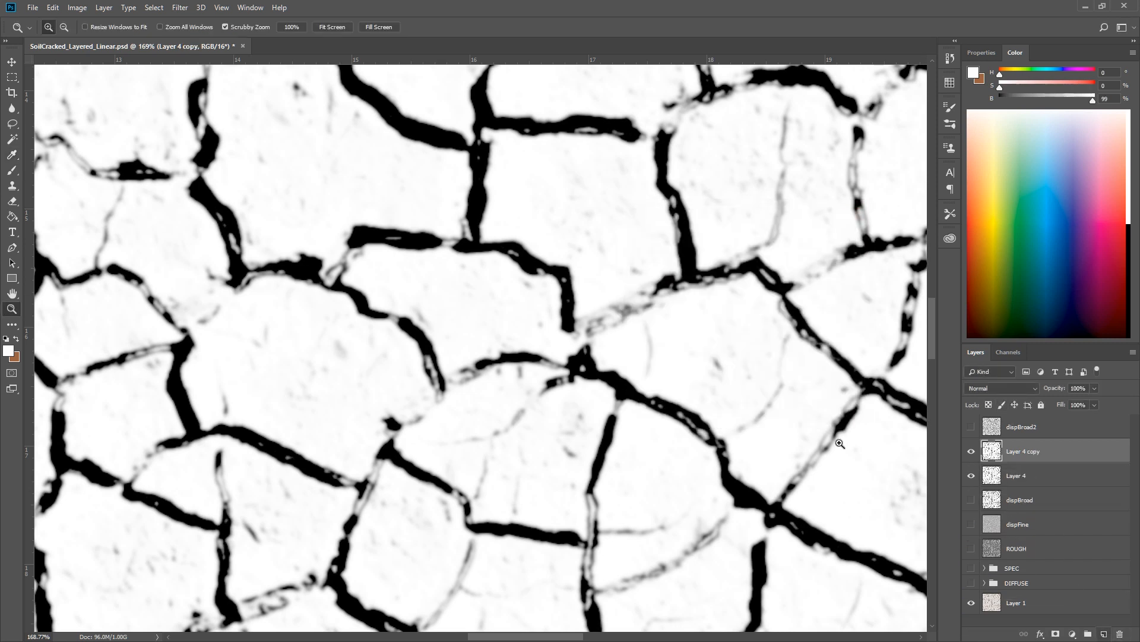
pyautogui.click(181, 8)
pyautogui.moveTo(238, 140)
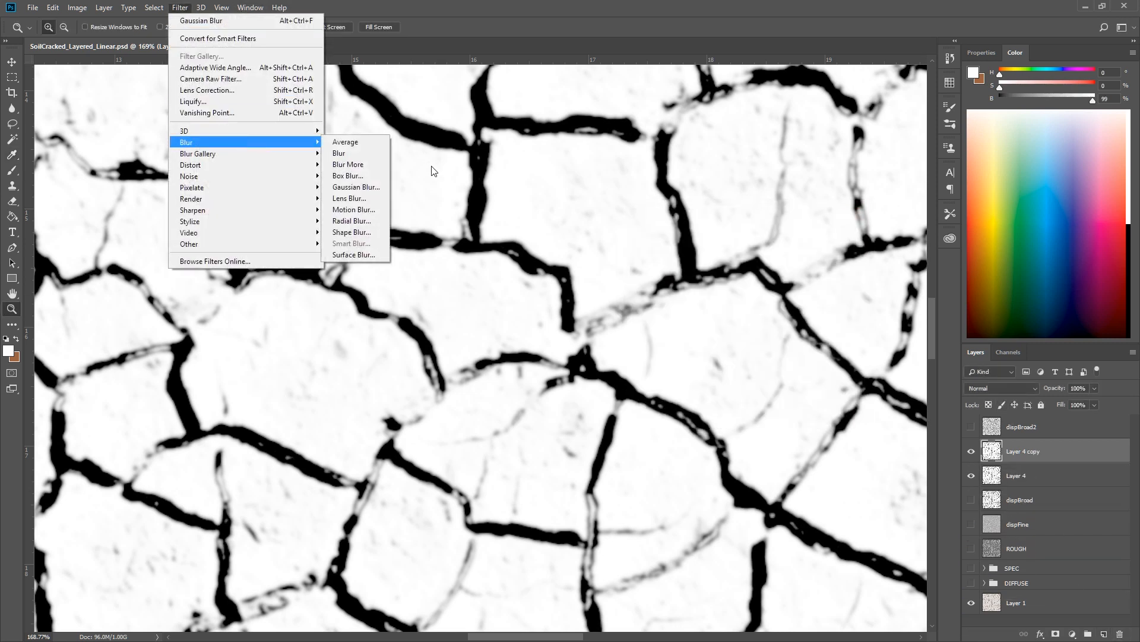
pyautogui.click(376, 189)
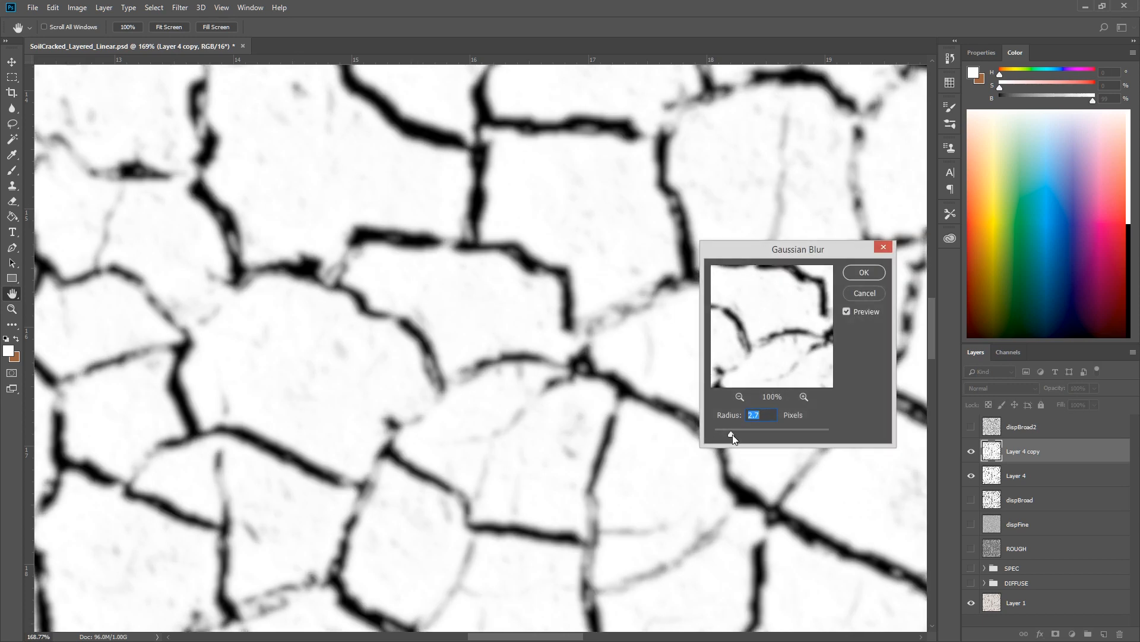
pyautogui.click(864, 272)
# Step: Try different blend modes on Layer 4 copy and set it to Multiply over Layer 4
pyautogui.click(1002, 388)
pyautogui.click(1003, 388)
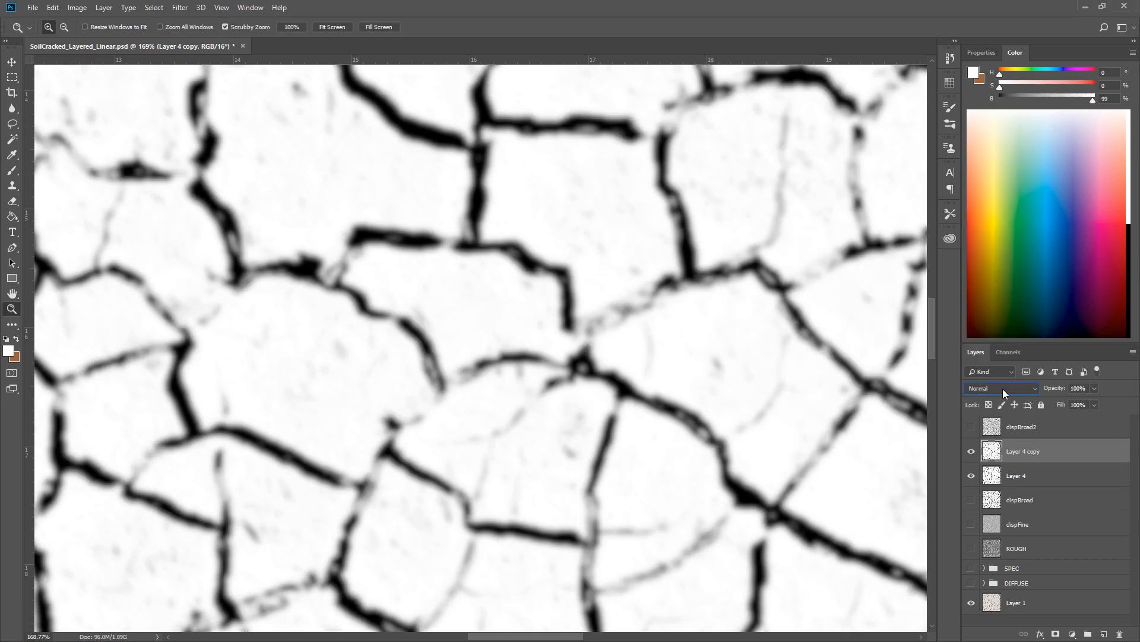
pyautogui.scroll(-4, 1006, 391)
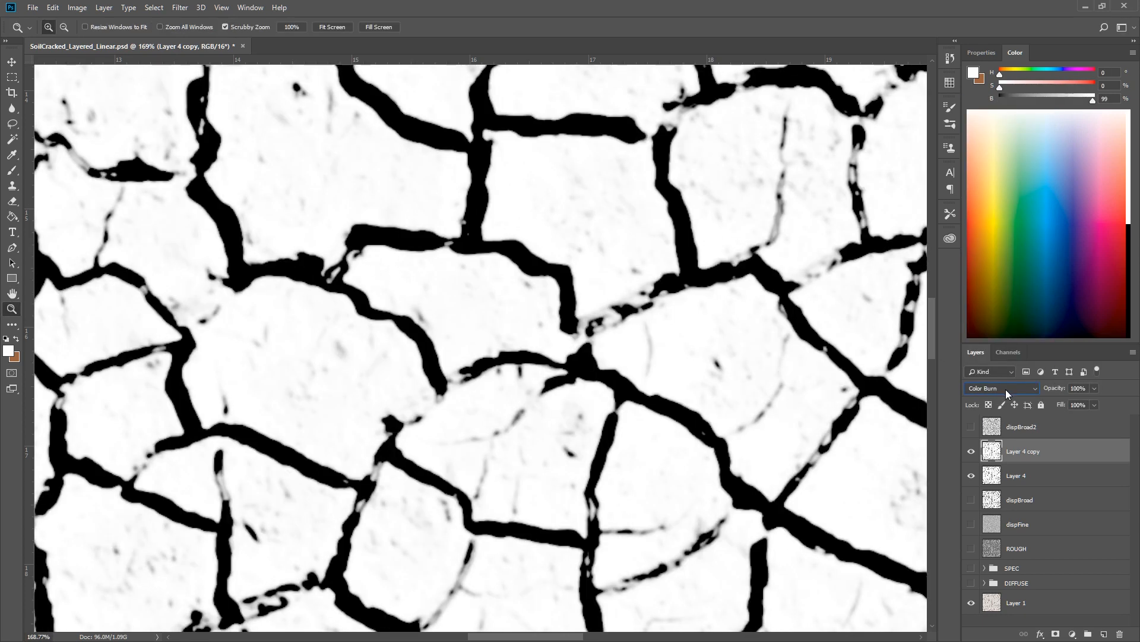
pyautogui.scroll(1, 1007, 390)
pyautogui.scroll(-1, 1006, 390)
pyautogui.scroll(2, 1006, 389)
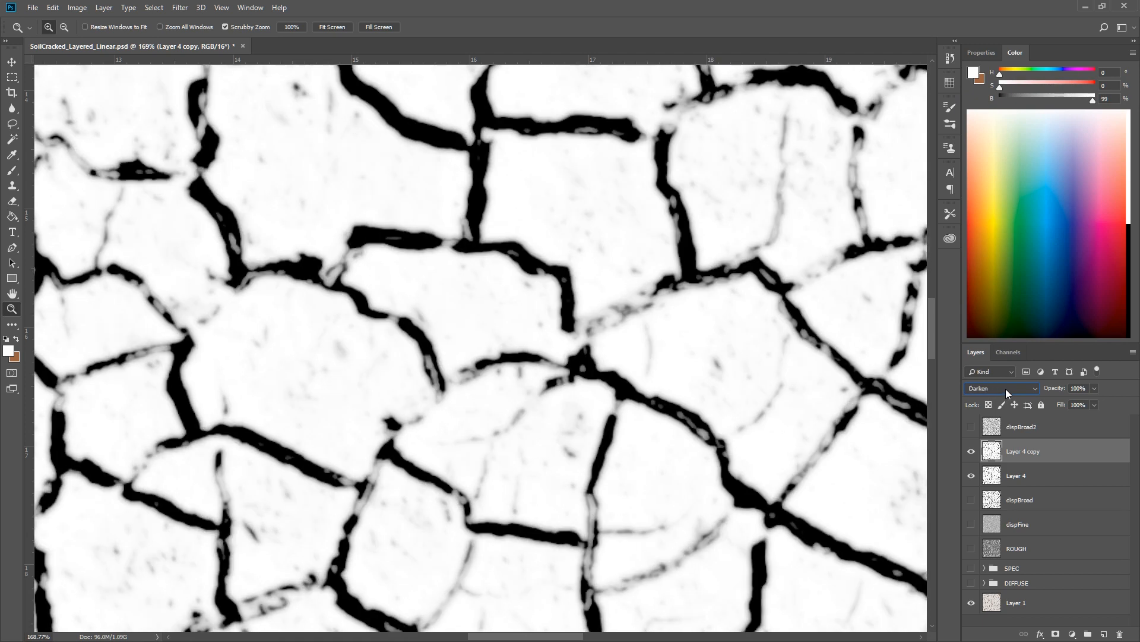
pyautogui.scroll(-6, 1007, 388)
pyautogui.click(1007, 388)
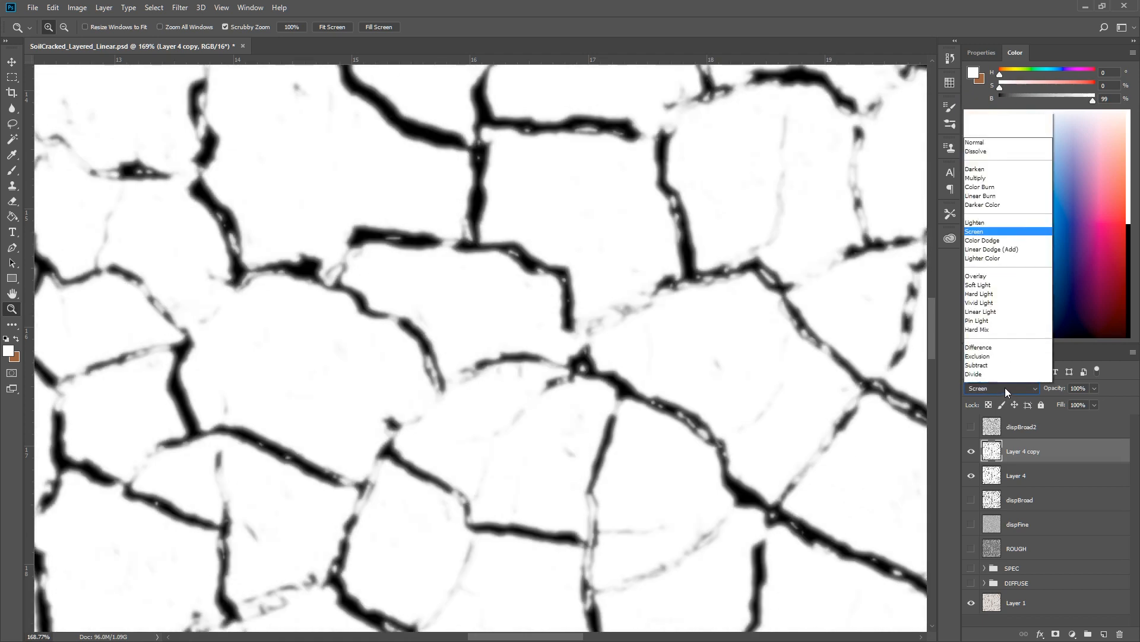
pyautogui.click(980, 177)
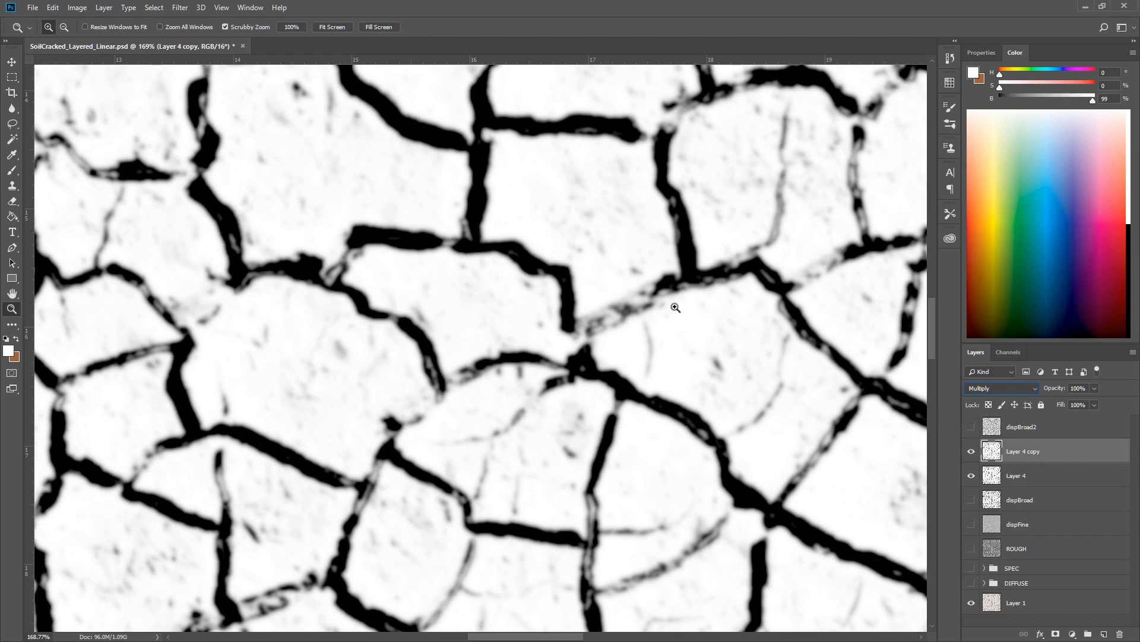
# Step: Examine the blended crack layers, then hide Layer 4 copy and Layer 4 and show dispBroad for comparison
pyautogui.moveTo(675, 307); pyautogui.dragTo(546, 309)
pyautogui.moveTo(545, 309); pyautogui.dragTo(411, 299)
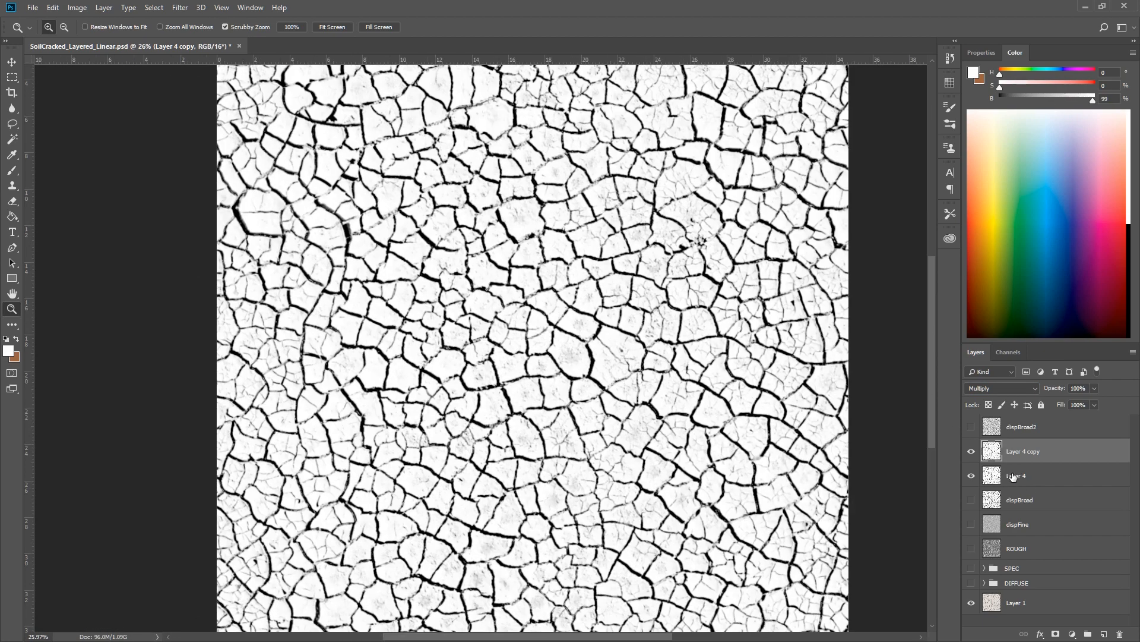
pyautogui.moveTo(575, 354); pyautogui.dragTo(588, 354)
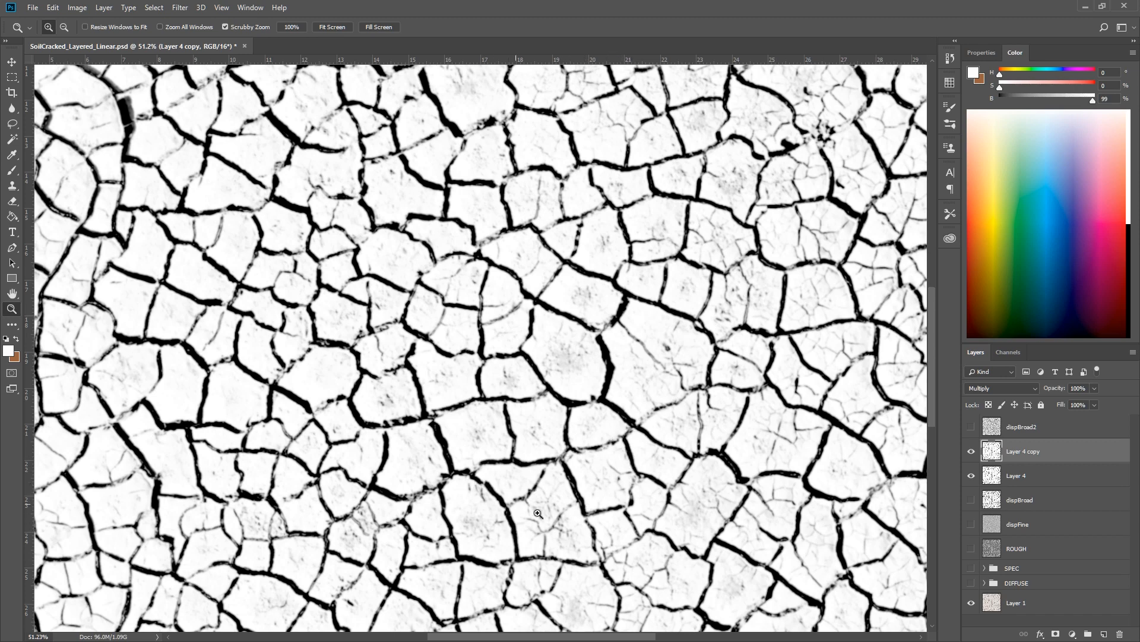
pyautogui.click(972, 451)
pyautogui.click(972, 476)
pyautogui.click(972, 500)
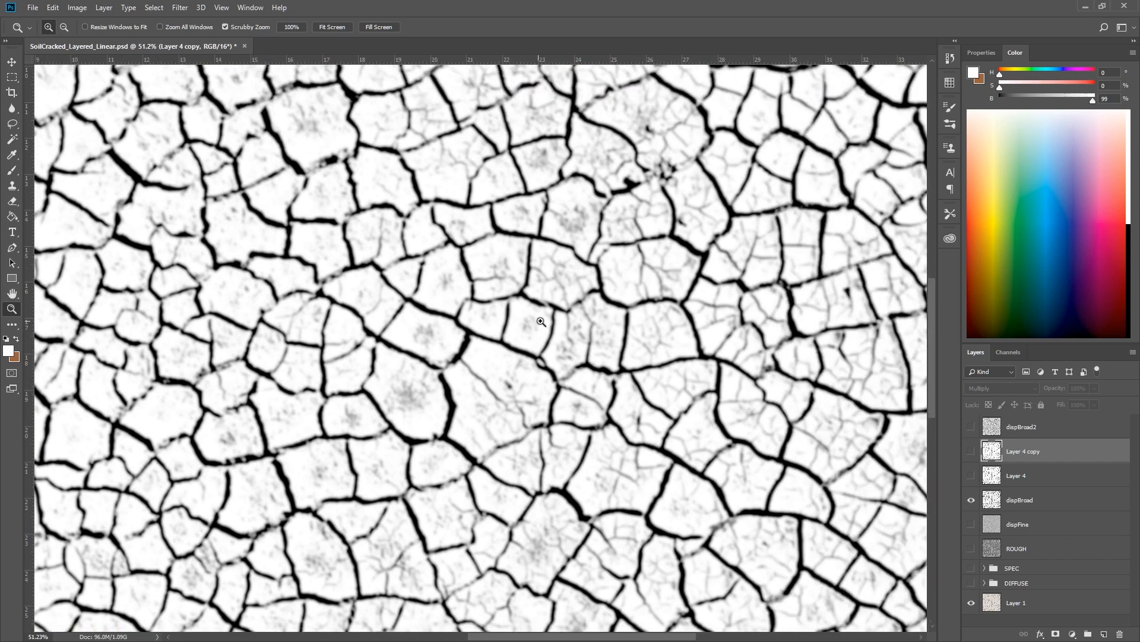
pyautogui.moveTo(537, 324); pyautogui.dragTo(525, 380)
pyautogui.moveTo(768, 328); pyautogui.dragTo(670, 390)
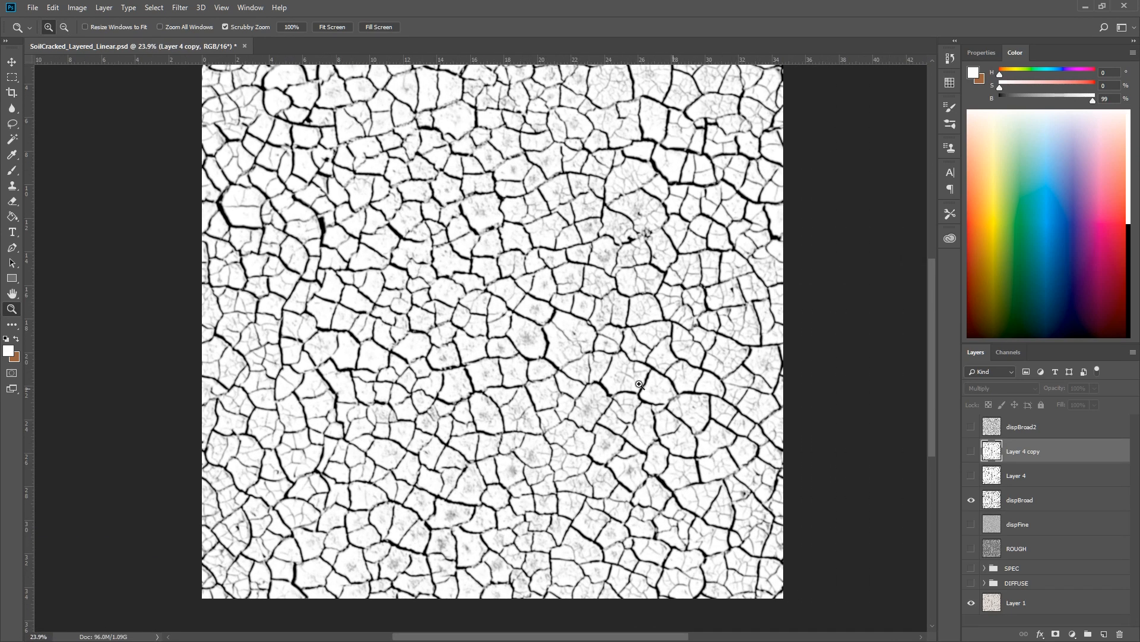
pyautogui.moveTo(496, 326); pyautogui.dragTo(409, 331)
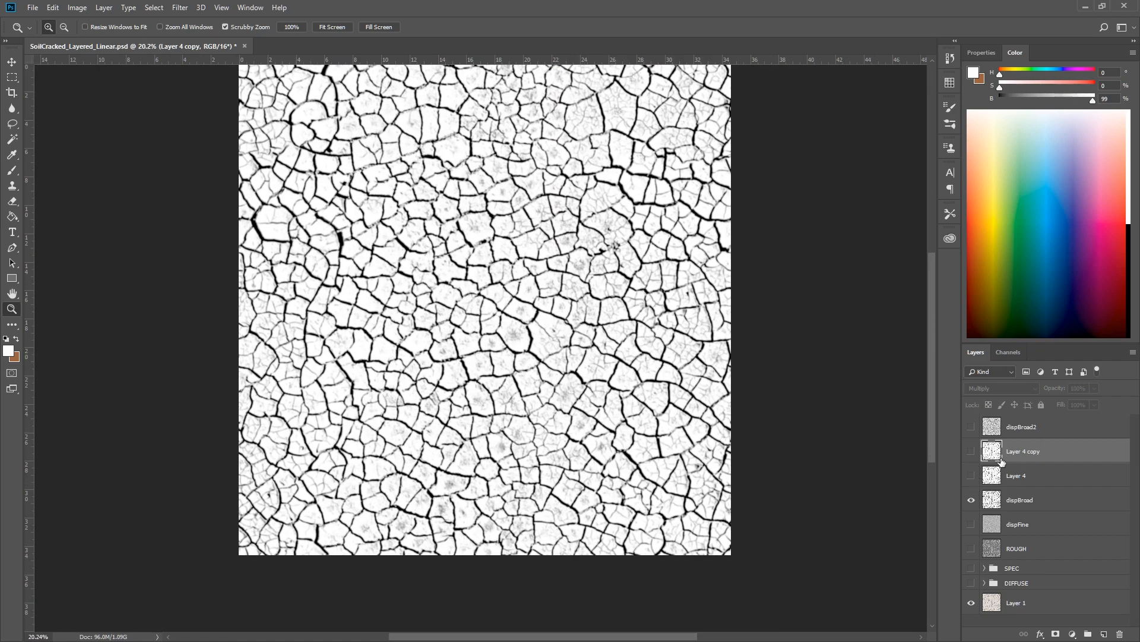
# Step: Show Layer 4 copy and Layer 4 again and delete both layers
pyautogui.click(971, 451)
pyautogui.click(971, 475)
pyautogui.click(1022, 475)
pyautogui.keyDown('shift'); pyautogui.click(1022, 452); pyautogui.keyUp('shift')
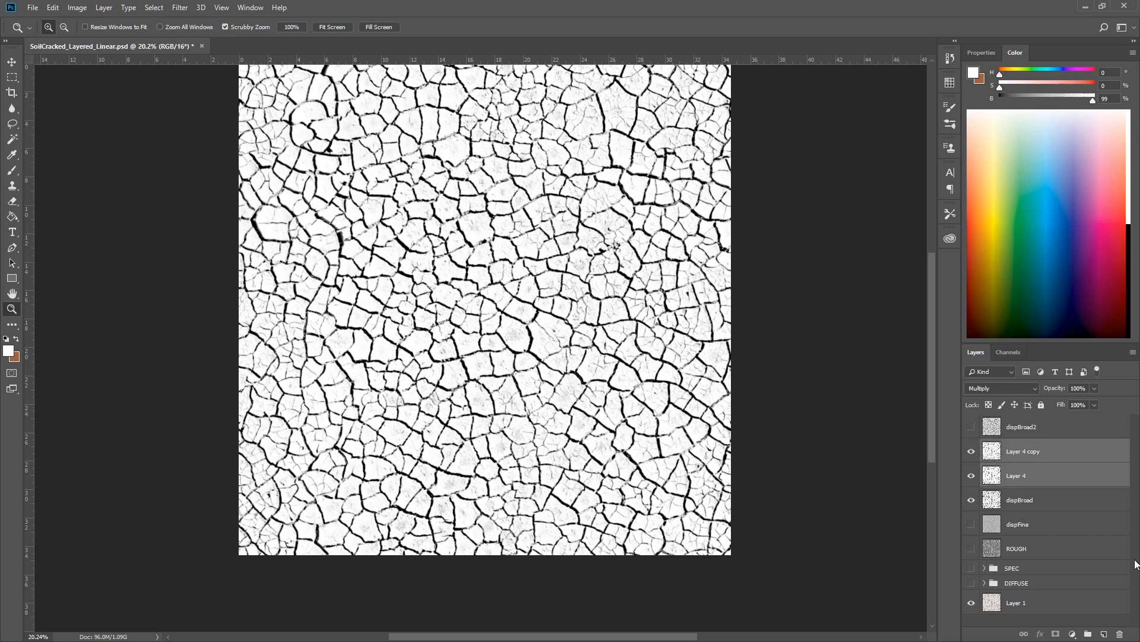
pyautogui.click(1120, 634)
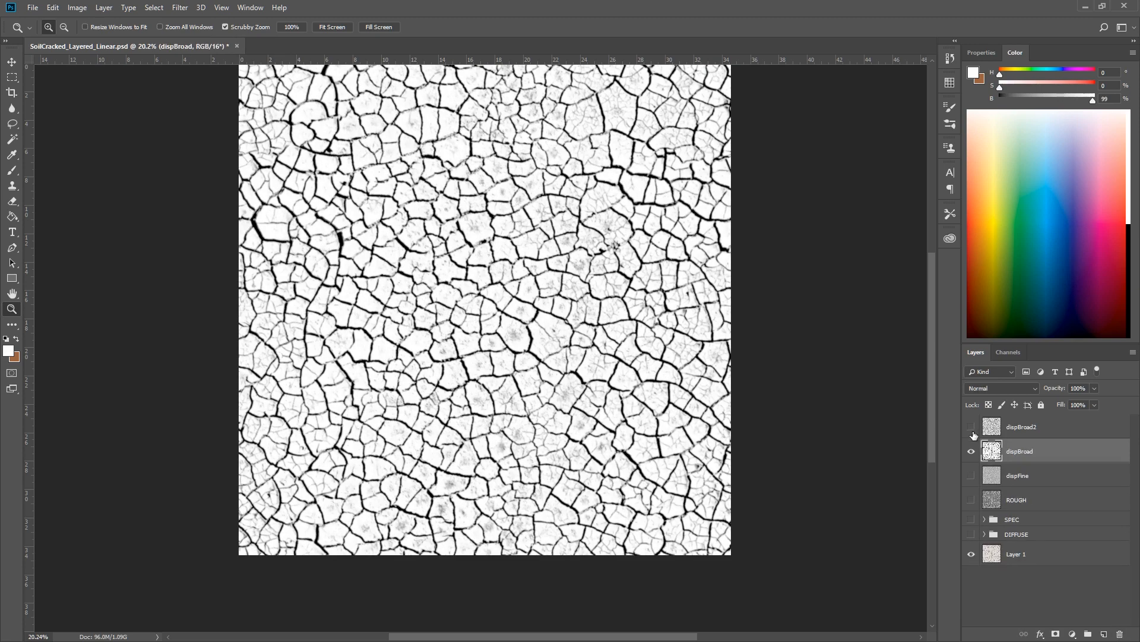
# Step: Examine the cracks on dispBroad up close and compare them with the blurred dispBroad2 layer by showing it
pyautogui.moveTo(513, 322); pyautogui.dragTo(658, 350)
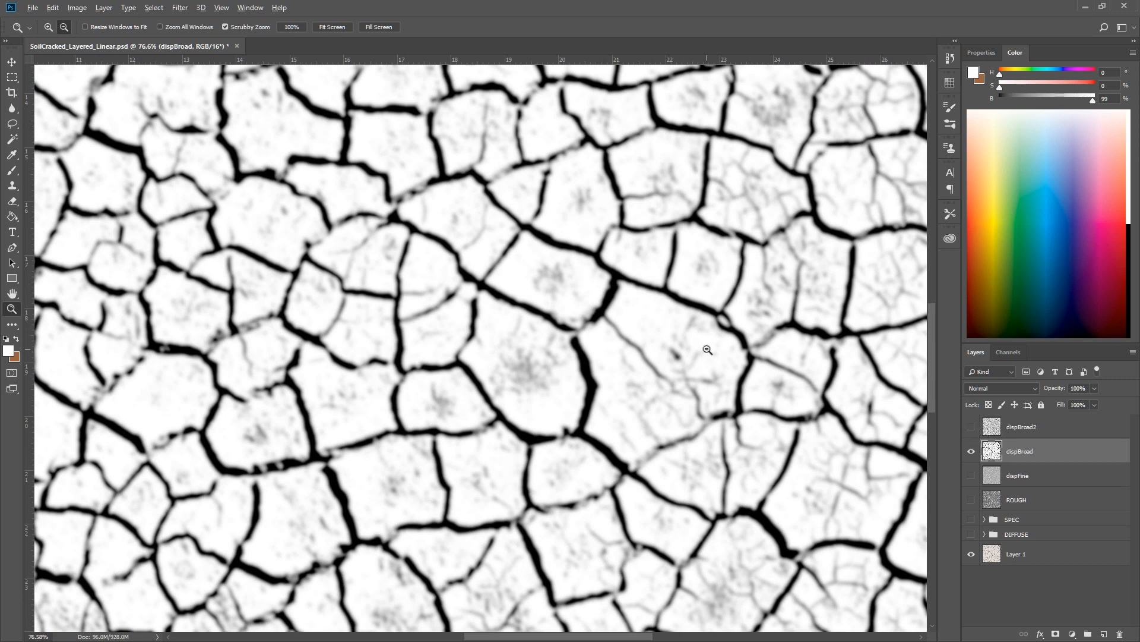
pyautogui.keyDown('alt'); pyautogui.scroll(-5, 707, 352); pyautogui.keyUp('alt')
pyautogui.click(972, 427)
pyautogui.moveTo(749, 334); pyautogui.dragTo(685, 392)
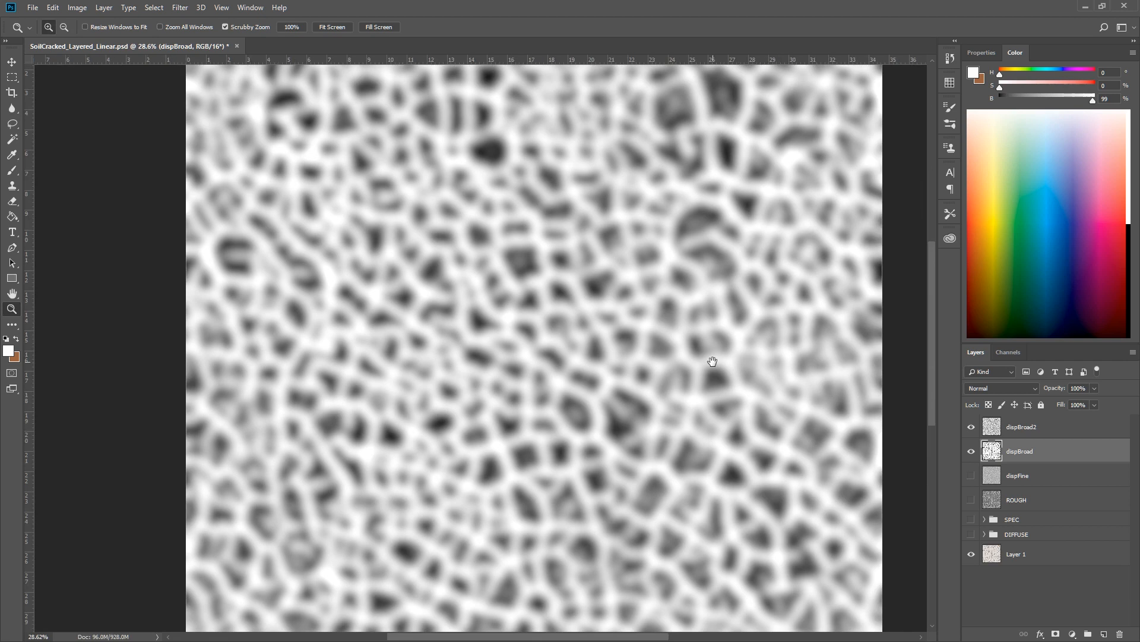
pyautogui.click(972, 427)
pyautogui.click(972, 427)
# Step: Switch to Maya and examine the broad displacement on the rendered cracked-soil plane in the Arnold RenderView
pyautogui.hotkey('alt', 'Tab')
pyautogui.scroll(5, 1071, 294)
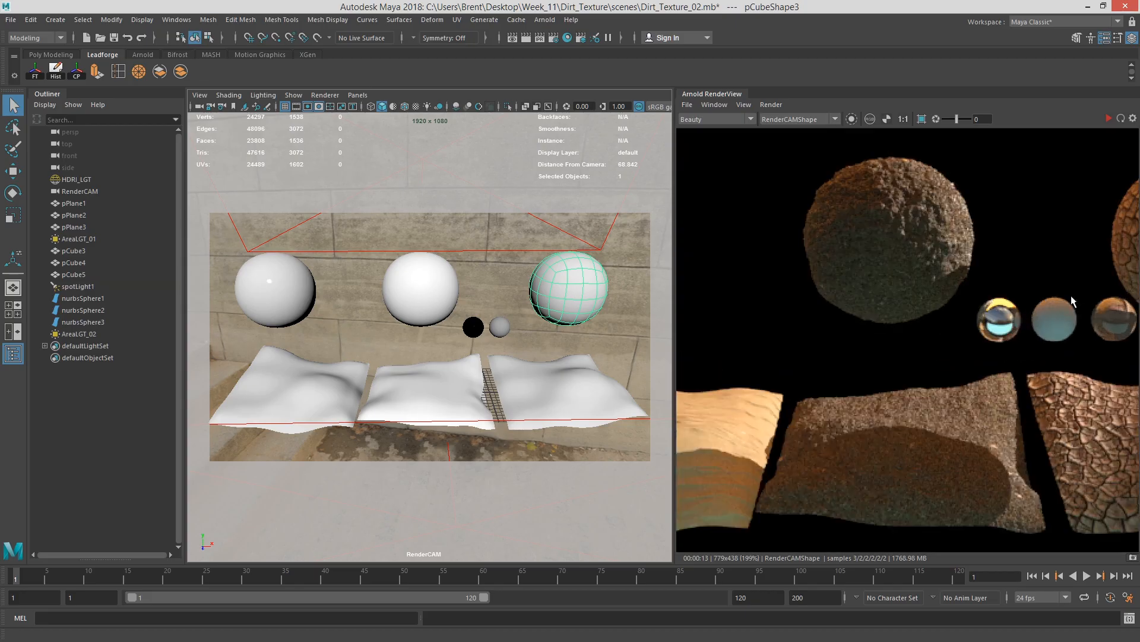
pyautogui.moveTo(859, 431); pyautogui.dragTo(824, 299, button='middle')
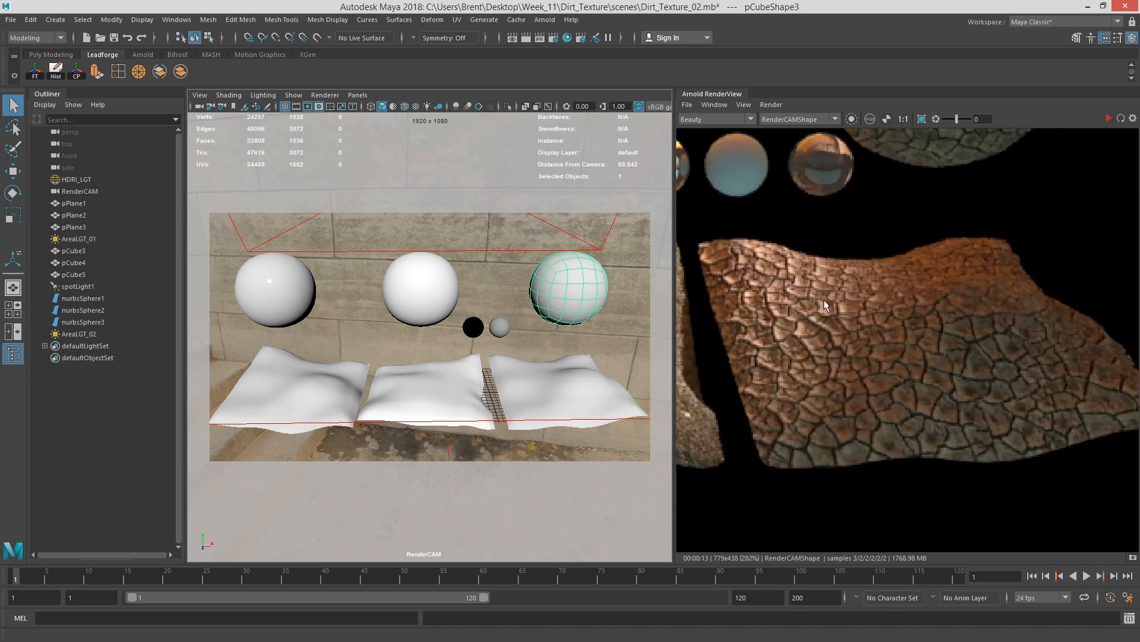
pyautogui.scroll(2, 882, 353)
pyautogui.scroll(-2, 932, 339)
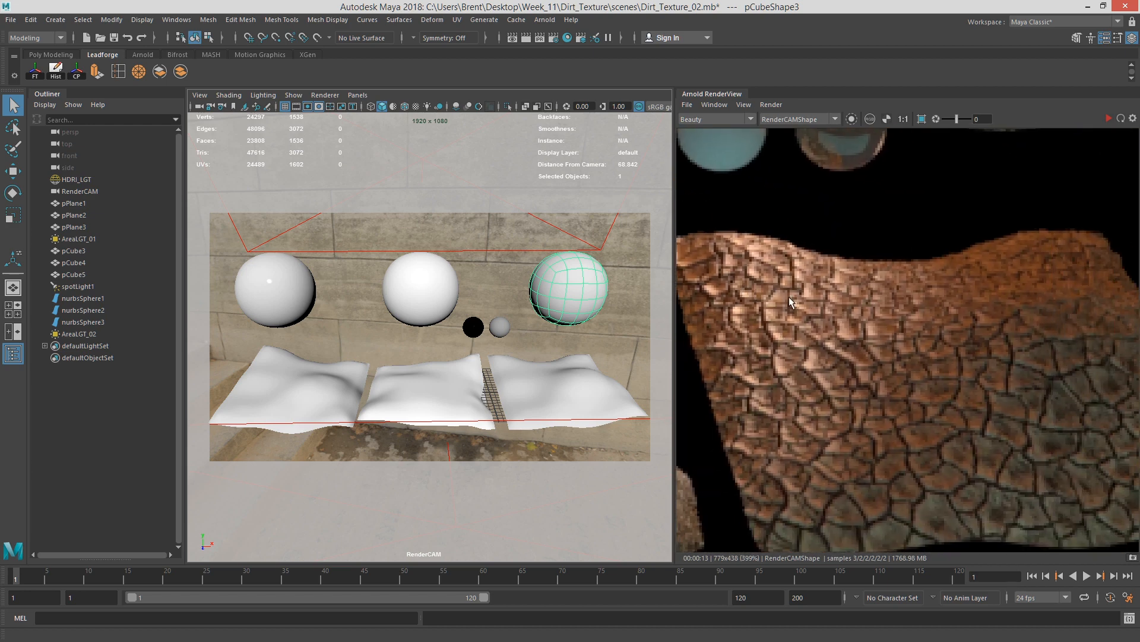
pyautogui.moveTo(796, 308); pyautogui.dragTo(840, 319, button='middle')
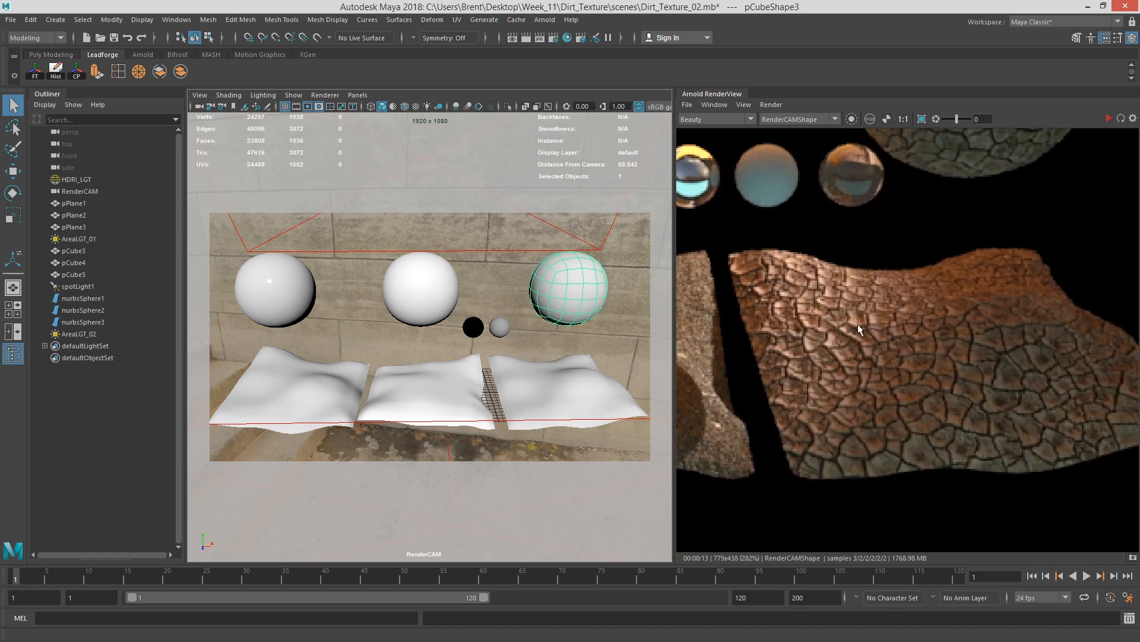
# Step: Examine the specular_direct pass on the cracked-soil plane and sphere, then return the render display to Beauty
pyautogui.click(712, 119)
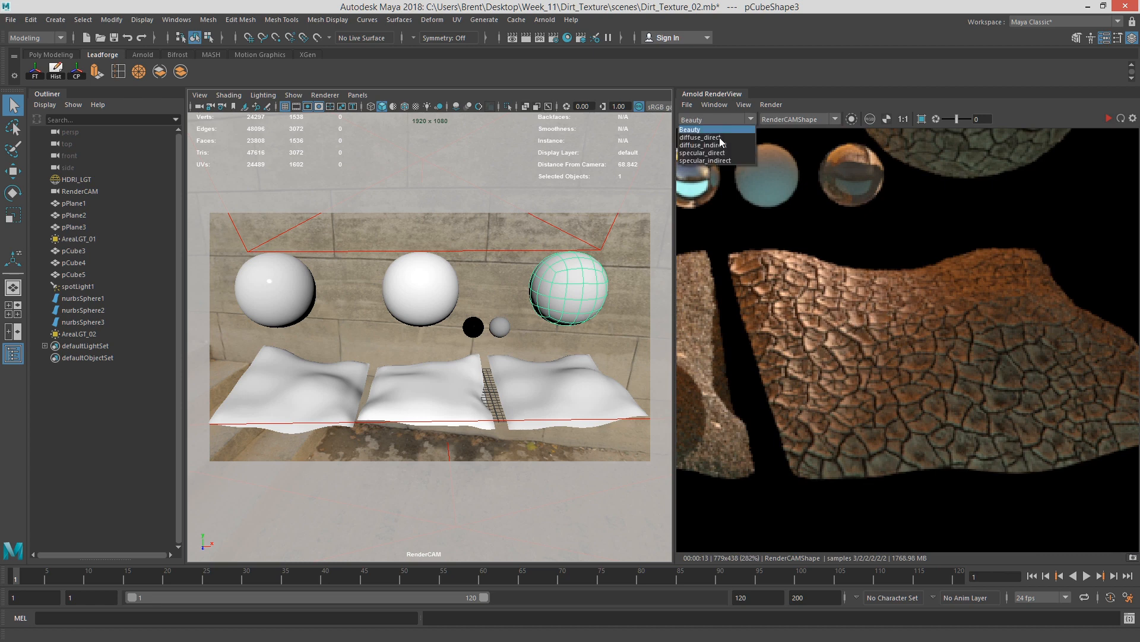
pyautogui.click(713, 157)
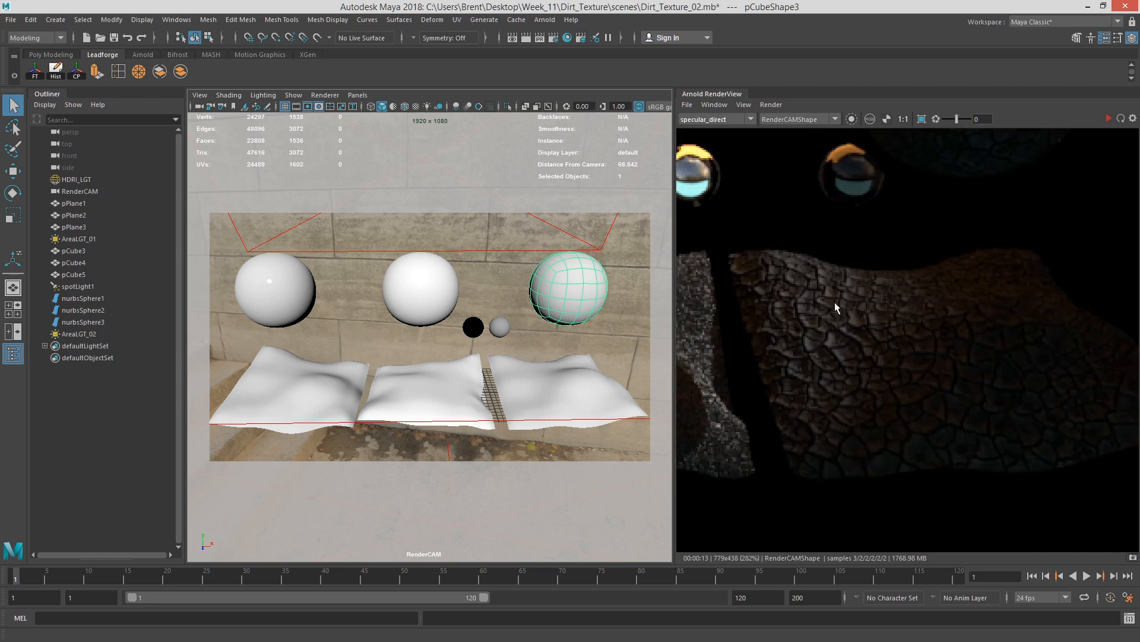
pyautogui.moveTo(933, 227); pyautogui.dragTo(872, 275, button='middle')
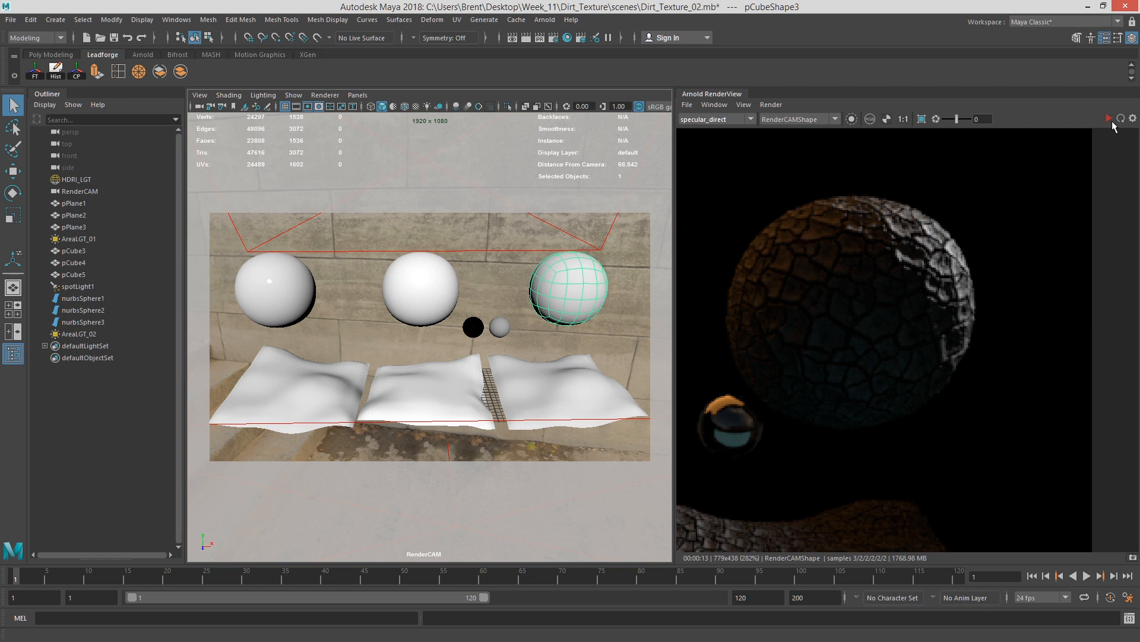
pyautogui.click(714, 120)
pyautogui.click(717, 128)
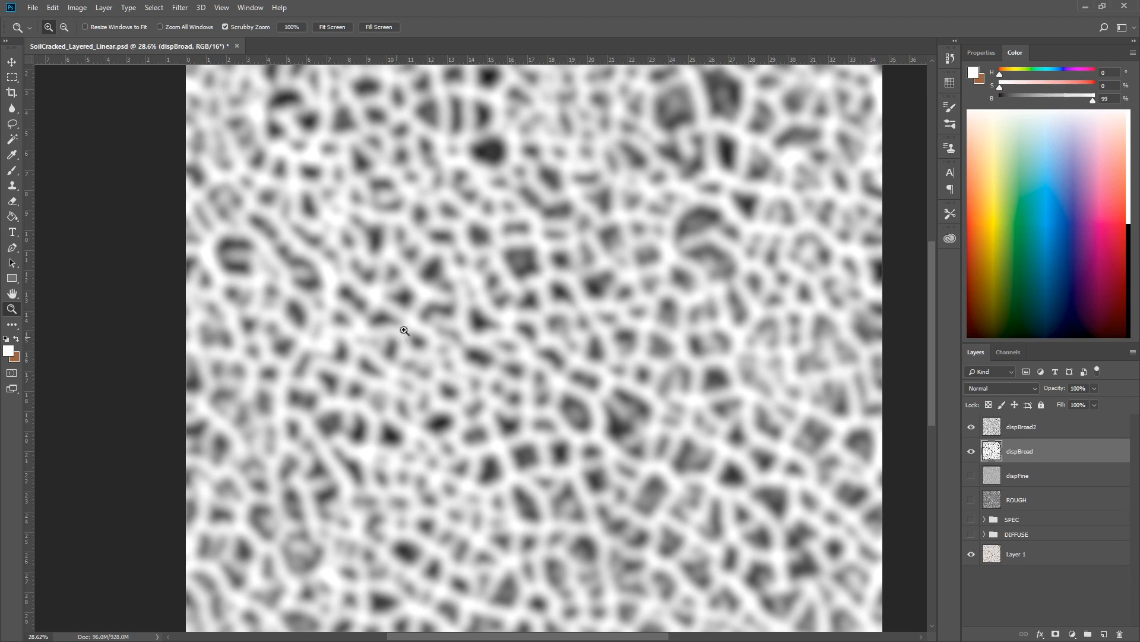
# Step: Return to Photoshop and compare dispBroad2, dispBroad and Layer 1 by toggling visibility, leaving dispBroad shown and dispBroad2 hidden
pyautogui.keyDown('alt'); pyautogui.scroll(-1, 613, 268); pyautogui.keyUp('alt')
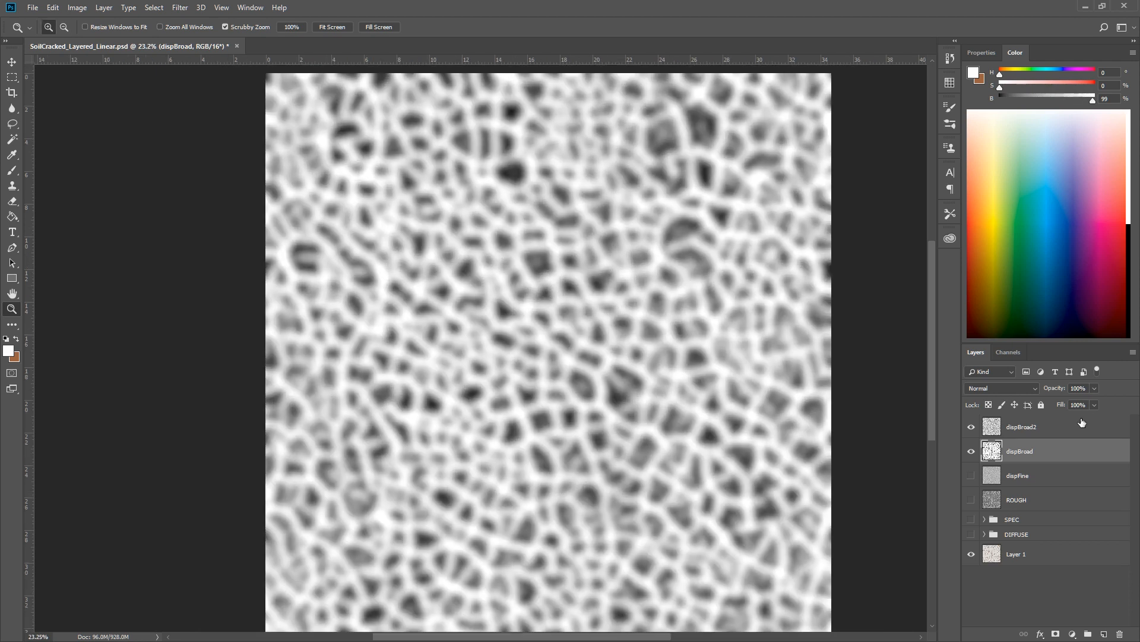
pyautogui.click(971, 450)
pyautogui.click(973, 428)
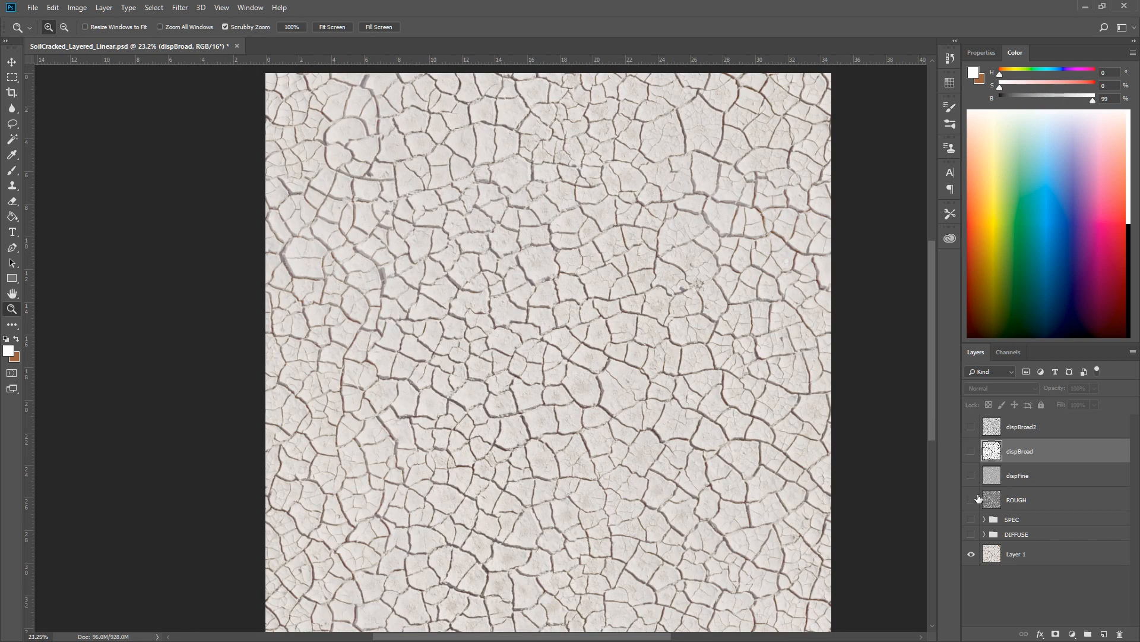
pyautogui.click(971, 426)
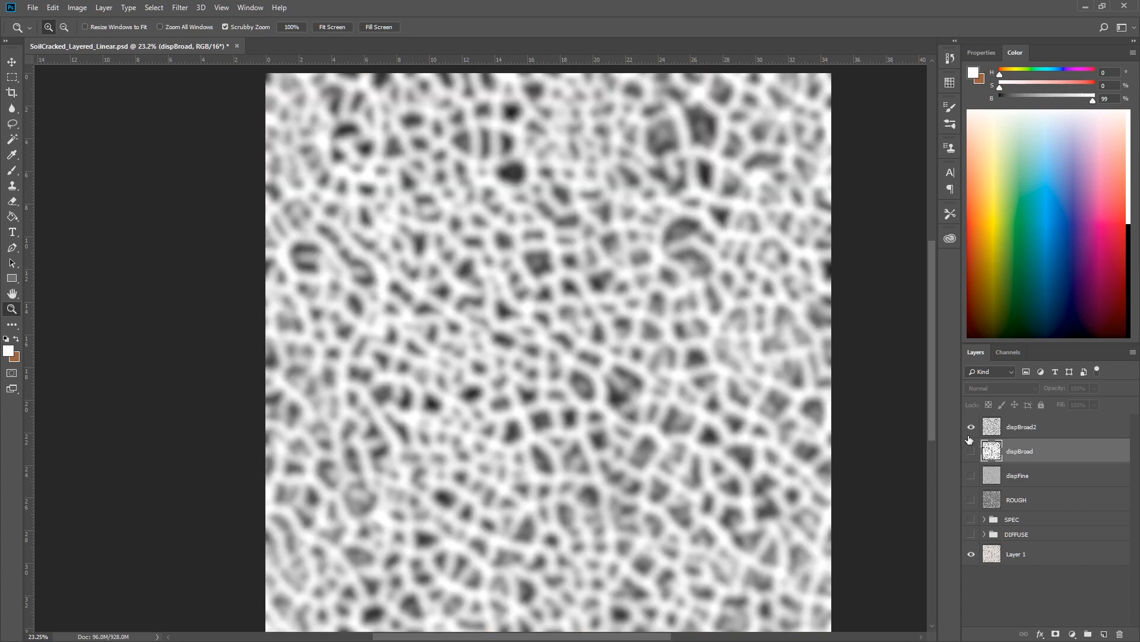
pyautogui.click(971, 427)
pyautogui.click(972, 450)
pyautogui.click(971, 426)
pyautogui.click(973, 429)
pyautogui.click(971, 454)
pyautogui.click(971, 453)
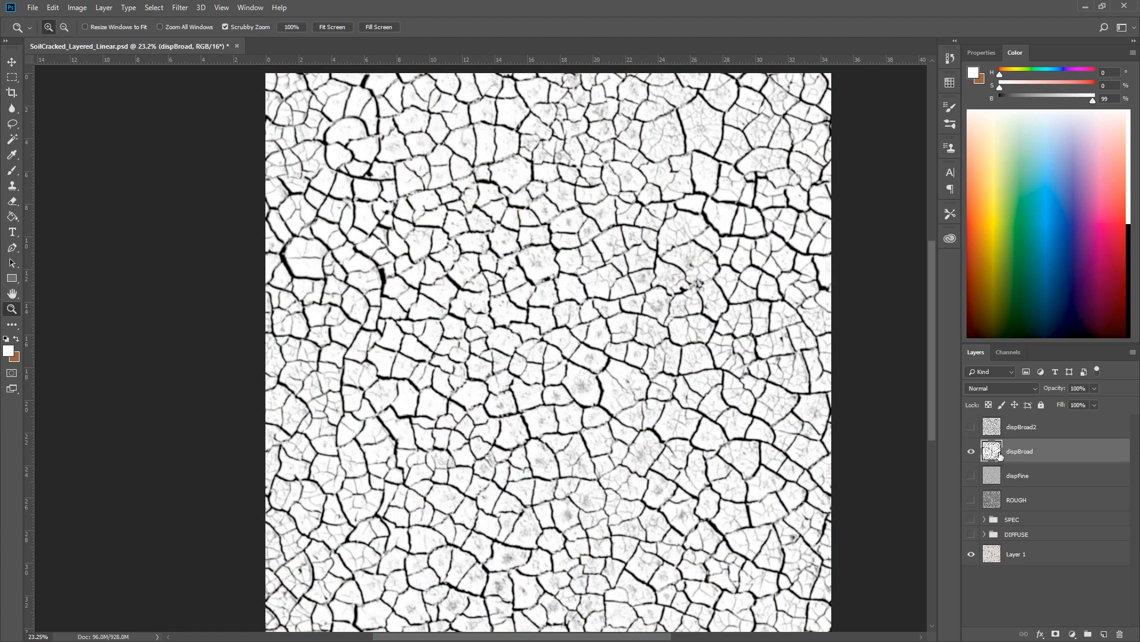
# Step: Duplicate the dispBroad layer and invert the copy's black and white values
pyautogui.moveTo(1000, 455); pyautogui.dragTo(1104, 634)
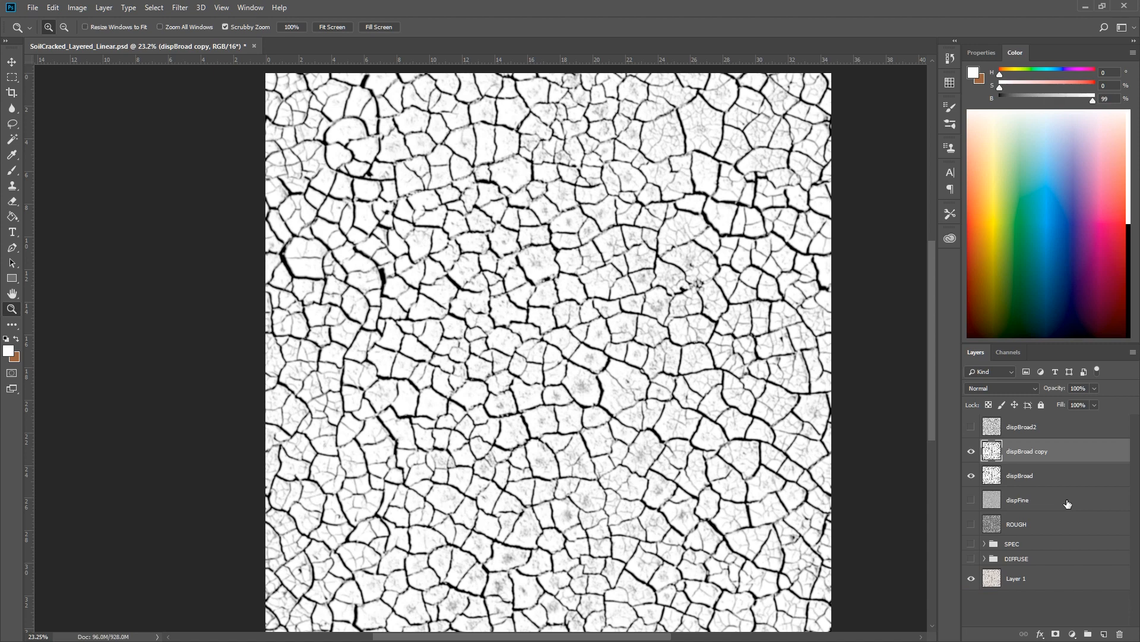
pyautogui.hotkey('ctrl', 'i')
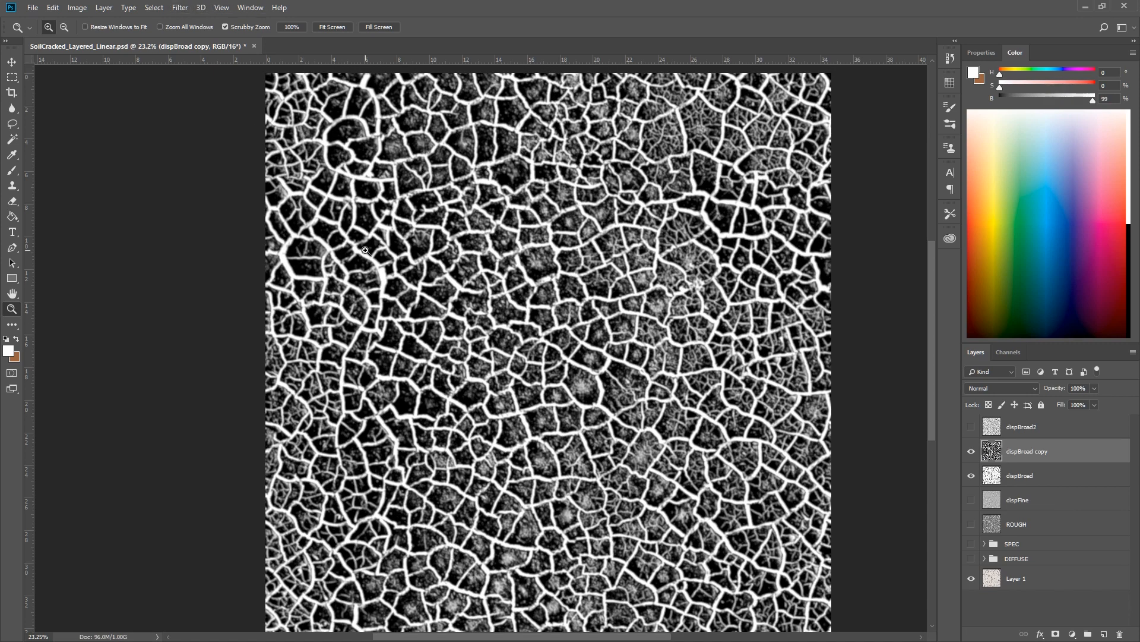
# Step: Darken the grey detail inside the plates of the dispBroad copy by raising the black input in Levels
pyautogui.hotkey('ctrl', 'l')
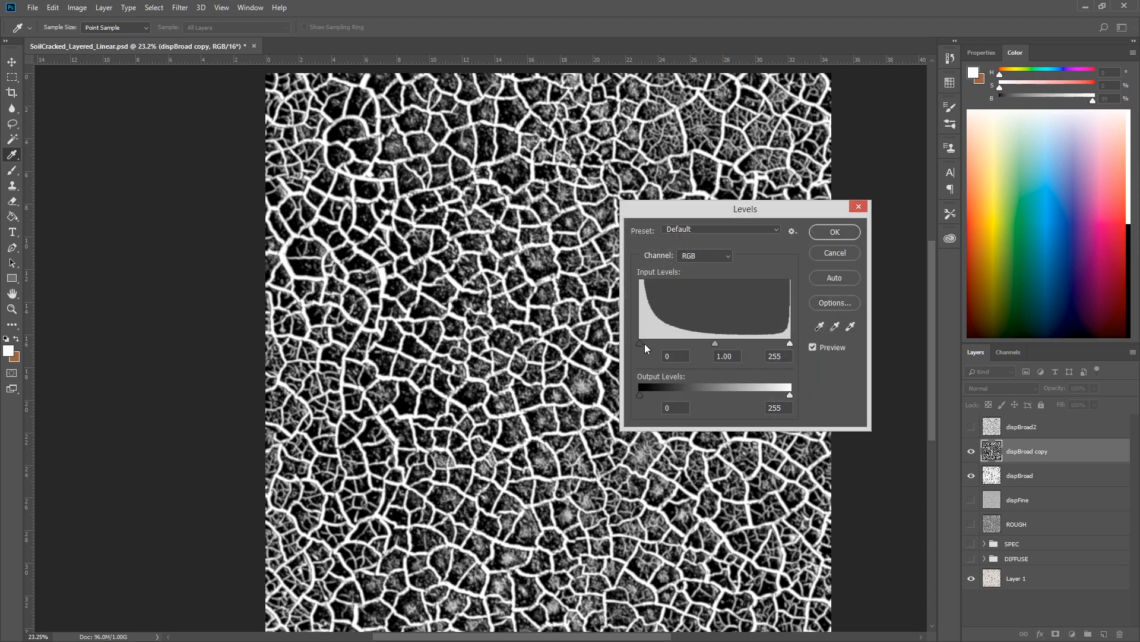
pyautogui.moveTo(644, 344); pyautogui.dragTo(684, 342)
pyautogui.click(834, 232)
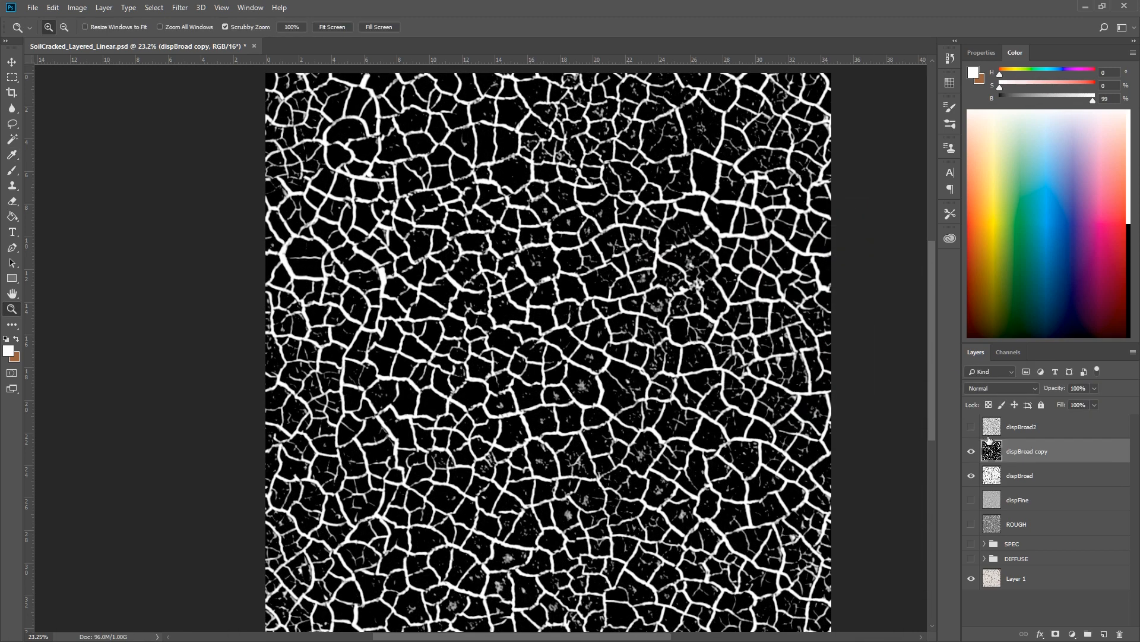
# Step: Apply a Gaussian Blur with a 20.8-pixel radius to the dispBroad copy and compare it with dispBroad2
pyautogui.click(180, 7)
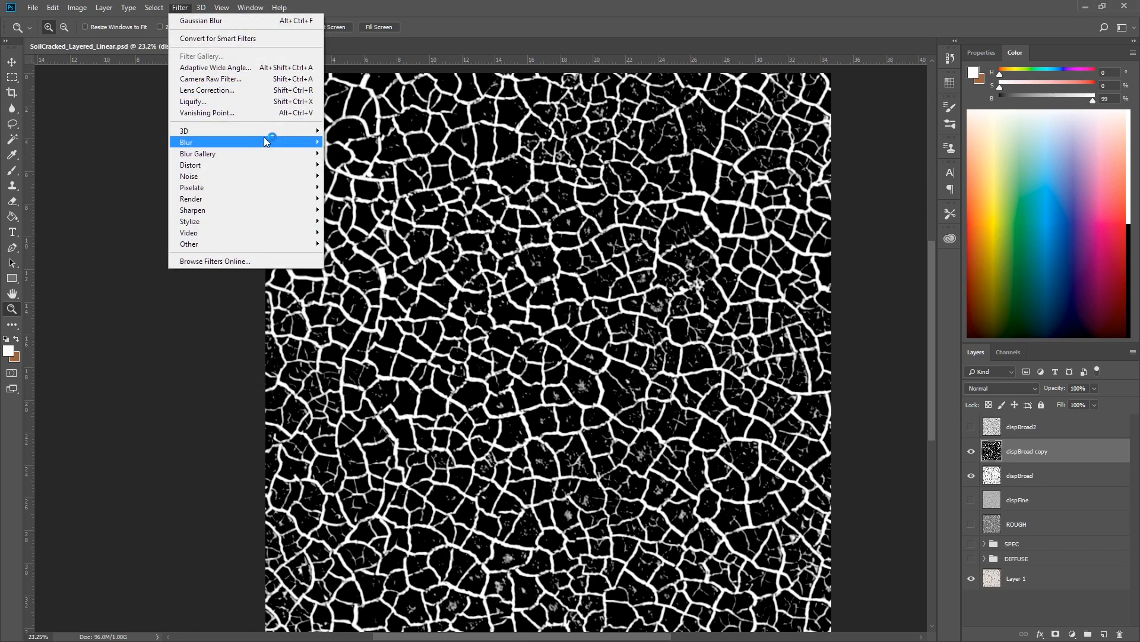
pyautogui.moveTo(263, 142)
pyautogui.click(362, 187)
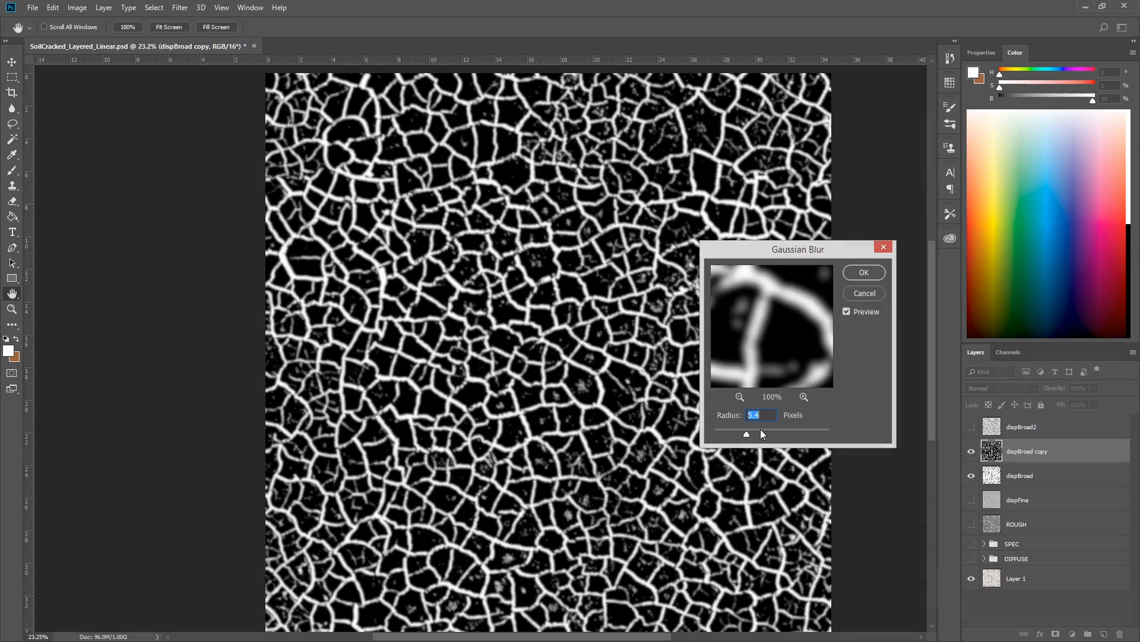
pyautogui.moveTo(761, 430)
pyautogui.mouseDown()
pyautogui.moveTo(772, 430)
pyautogui.moveTo(762, 431)
pyautogui.mouseUp()
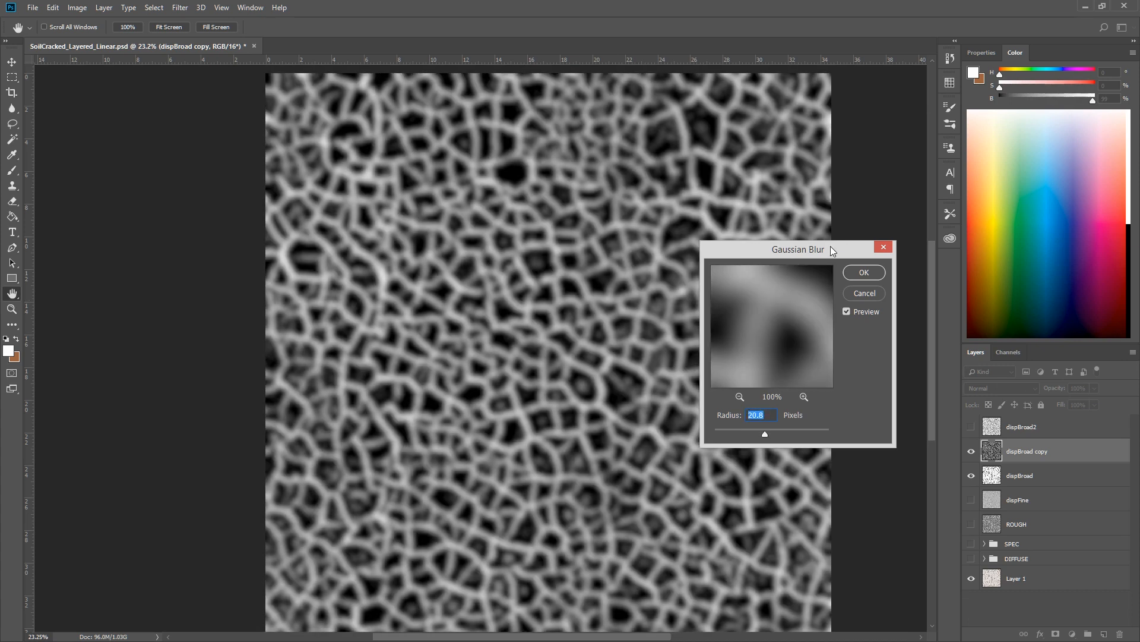
pyautogui.press('Return')
pyautogui.click(972, 426)
pyautogui.click(972, 426)
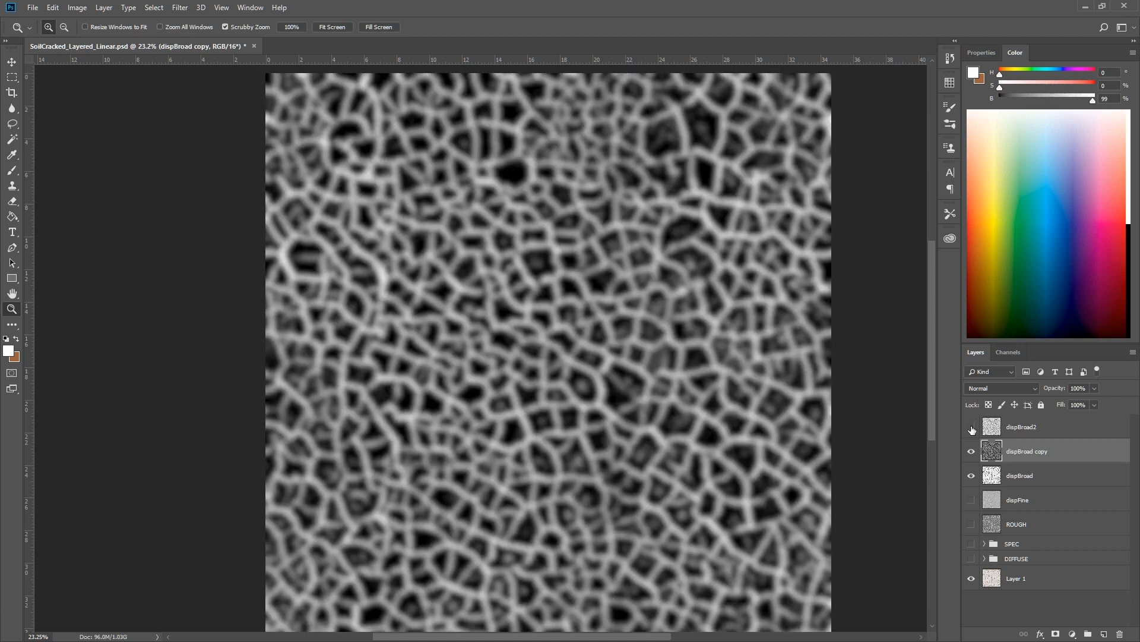
pyautogui.click(972, 426)
pyautogui.click(972, 427)
# Step: Brighten the blurred dispBroad copy with Levels, using white input 83 and midtone 1.23, and compare it with dispBroad2
pyautogui.hotkey('ctrl', 'l')
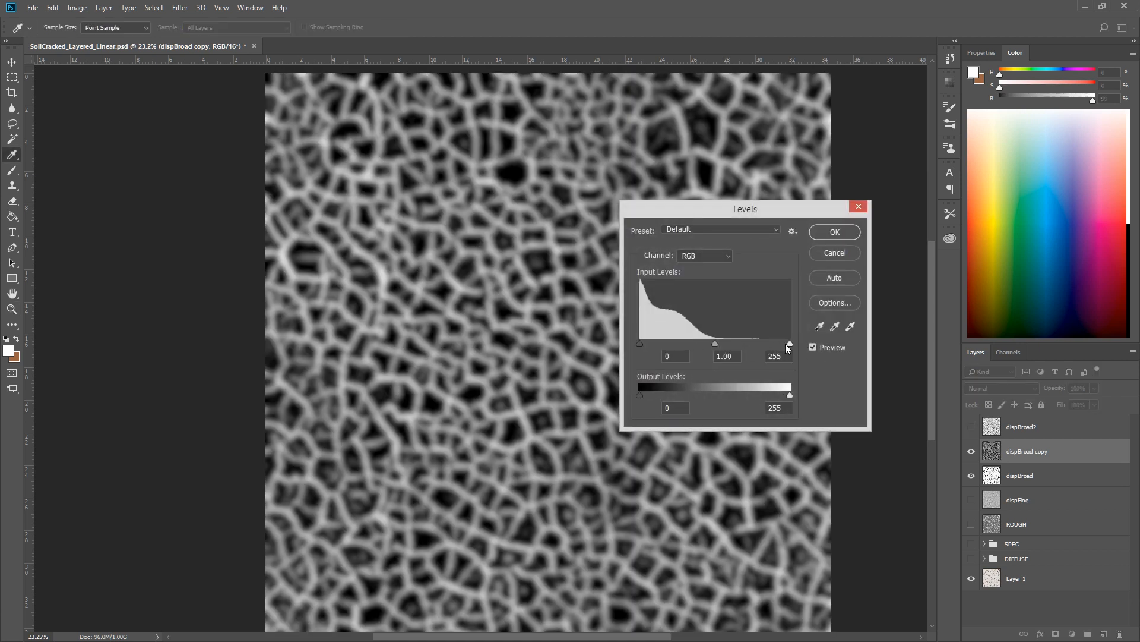
pyautogui.moveTo(786, 343); pyautogui.dragTo(661, 343)
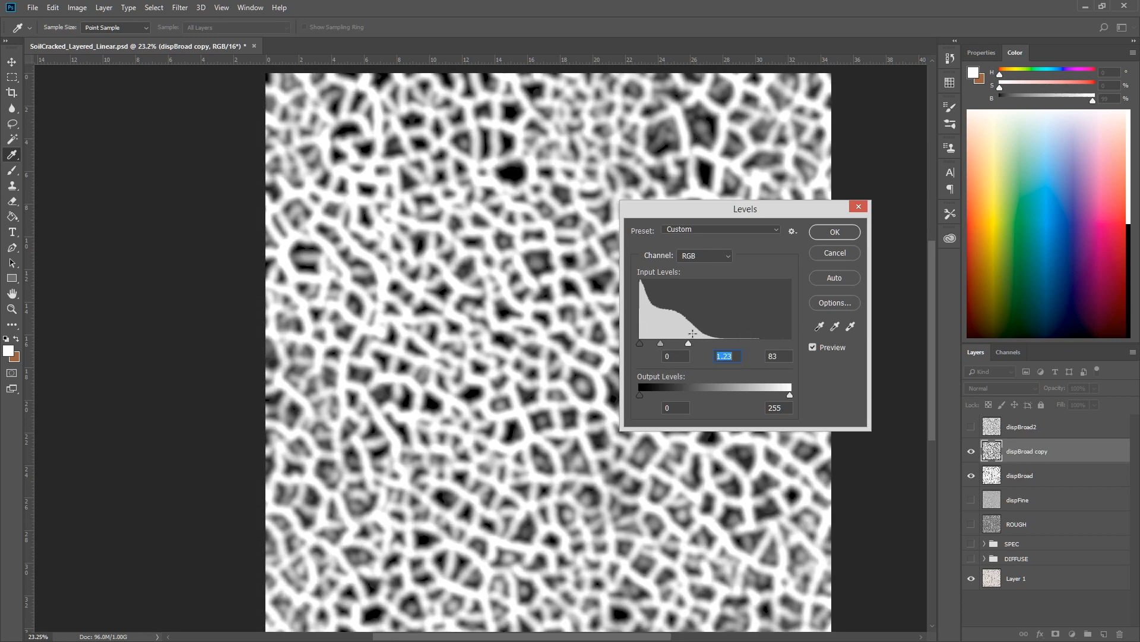
pyautogui.click(838, 231)
pyautogui.press('z')
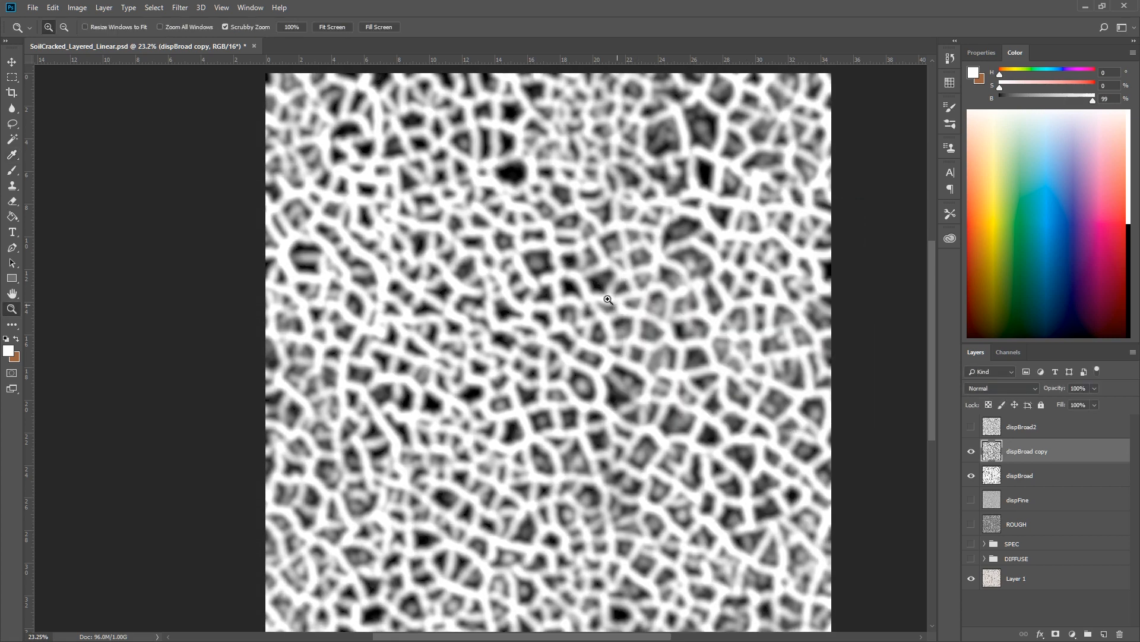
pyautogui.click(972, 428)
pyautogui.click(972, 427)
# Step: Apply the last Gaussian Blur again to the dispBroad copy and compare it with dispBroad2
pyautogui.click(180, 7)
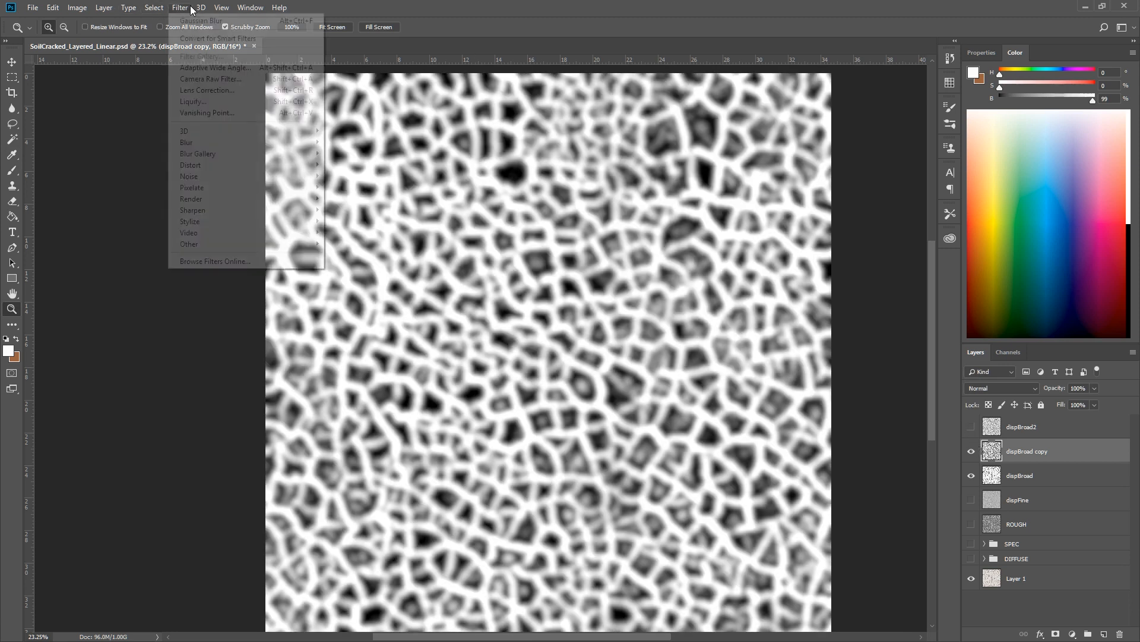
pyautogui.click(229, 21)
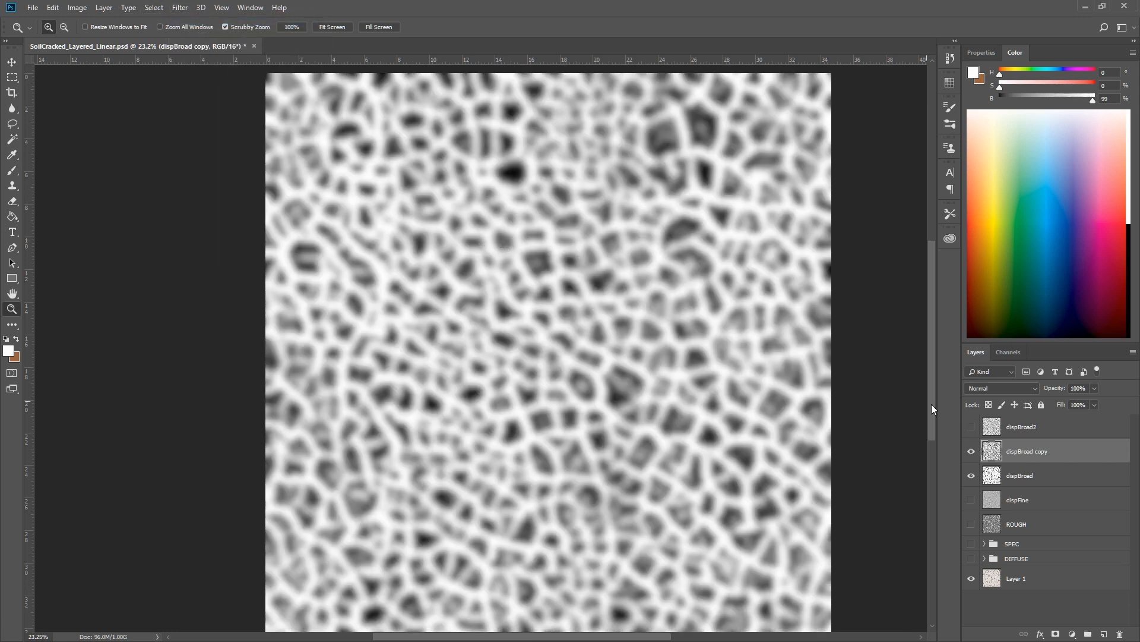
pyautogui.click(972, 427)
pyautogui.click(971, 427)
# Step: Hide the dispBroad copy, show dispBroad2 and set its opacity to 65% over dispBroad
pyautogui.click(972, 451)
pyautogui.click(972, 427)
pyautogui.click(995, 429)
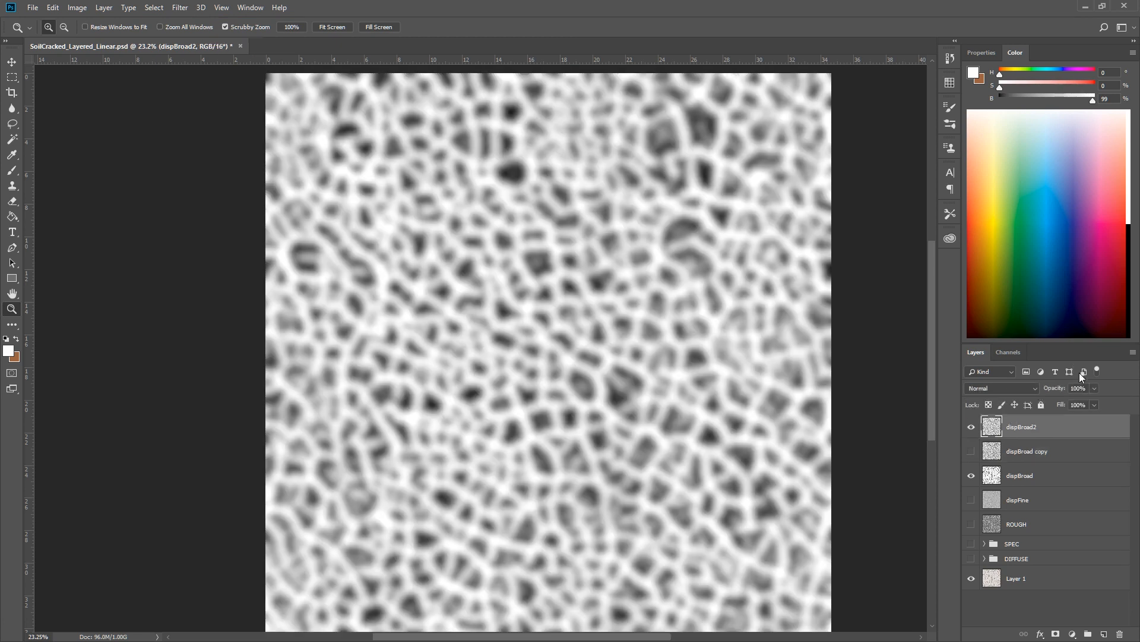
pyautogui.moveTo(1059, 393)
pyautogui.mouseDown()
pyautogui.moveTo(1017, 390)
pyautogui.moveTo(1040, 389)
pyautogui.mouseUp()
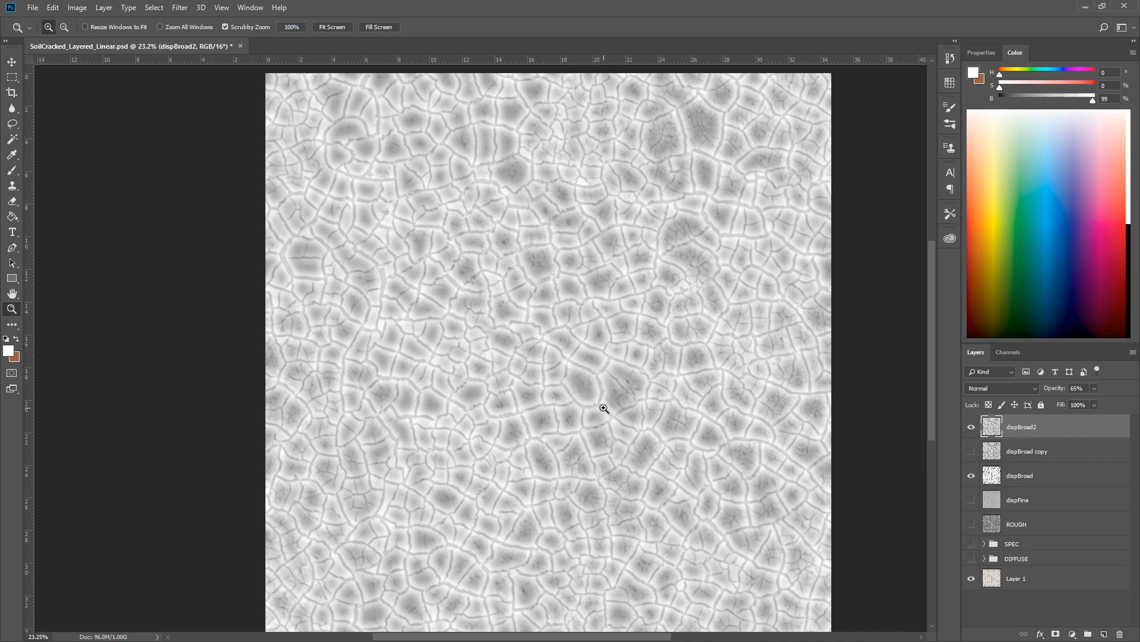
# Step: Compare the blended dispBroad2 result with dispBroad alone by toggling both layers' visibility, leaving dispBroad2 hidden
pyautogui.click(971, 427)
pyautogui.click(971, 426)
pyautogui.click(971, 475)
pyautogui.click(971, 475)
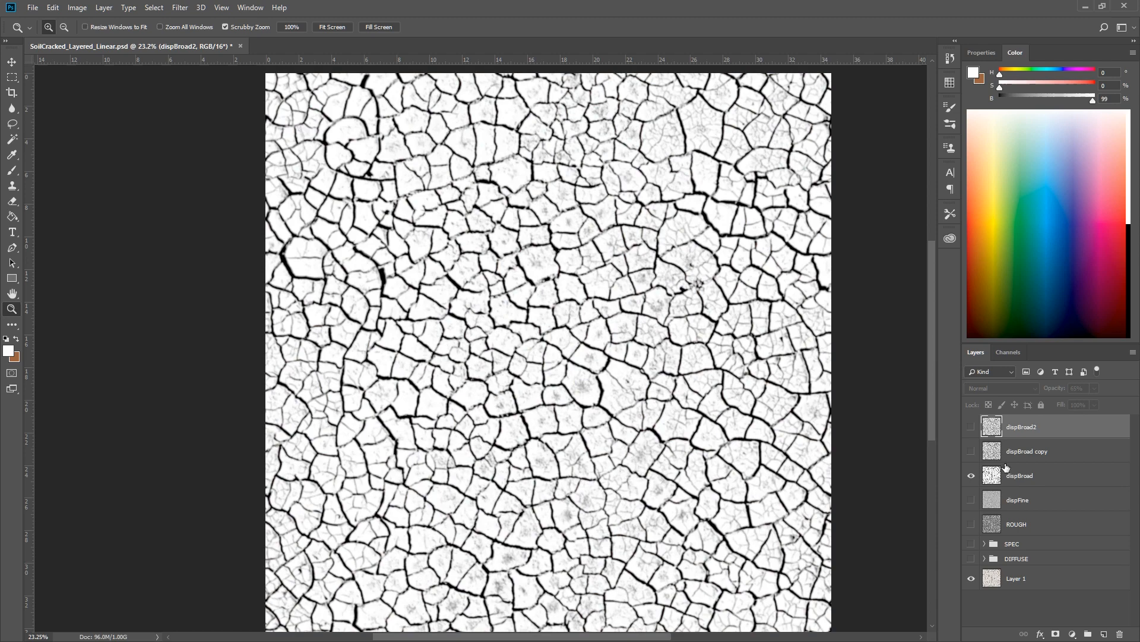
pyautogui.click(971, 427)
pyautogui.click(971, 426)
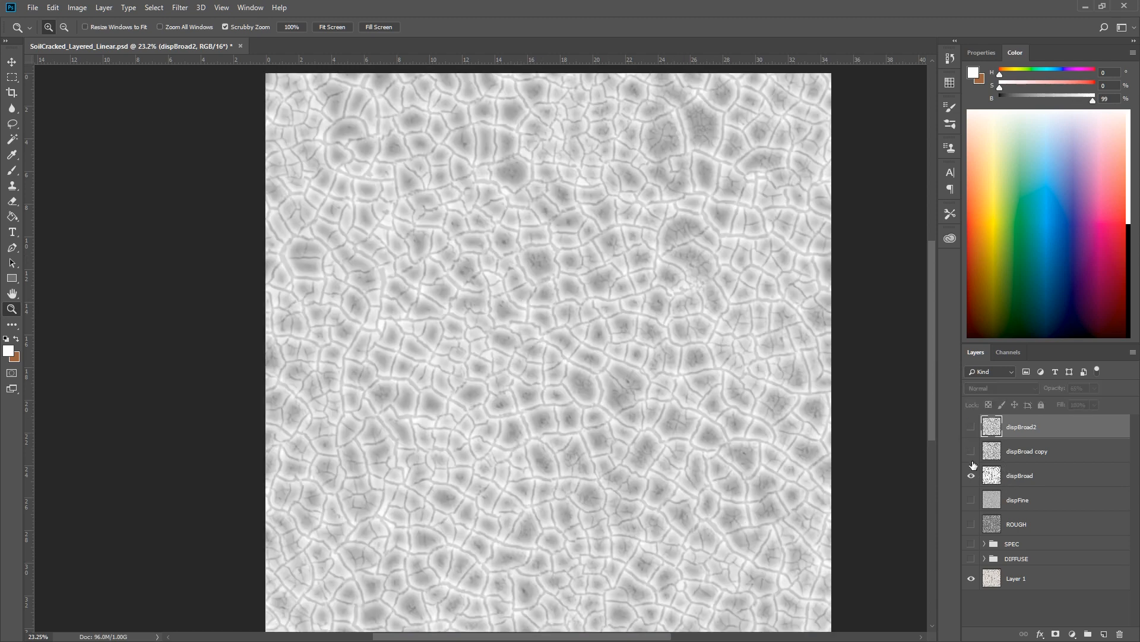
# Step: Review the map set from the bottom up by hiding dispBroad and showing DIFFUSE, SPEC, ROUGH and dispFine
pyautogui.click(971, 475)
pyautogui.click(971, 558)
pyautogui.click(971, 543)
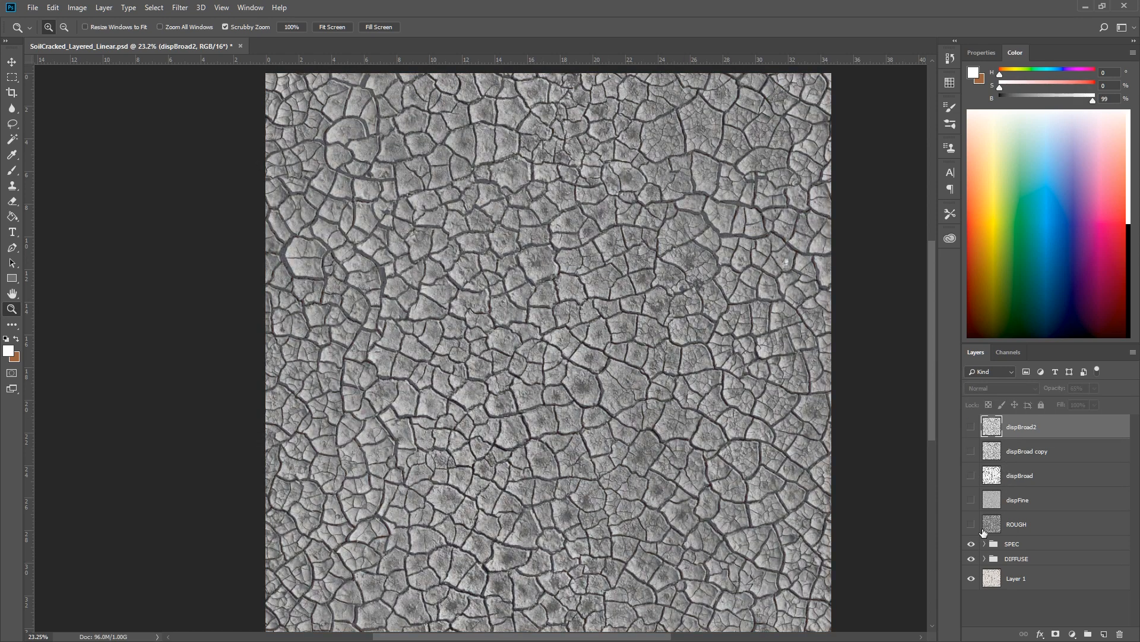
pyautogui.click(971, 522)
pyautogui.click(971, 499)
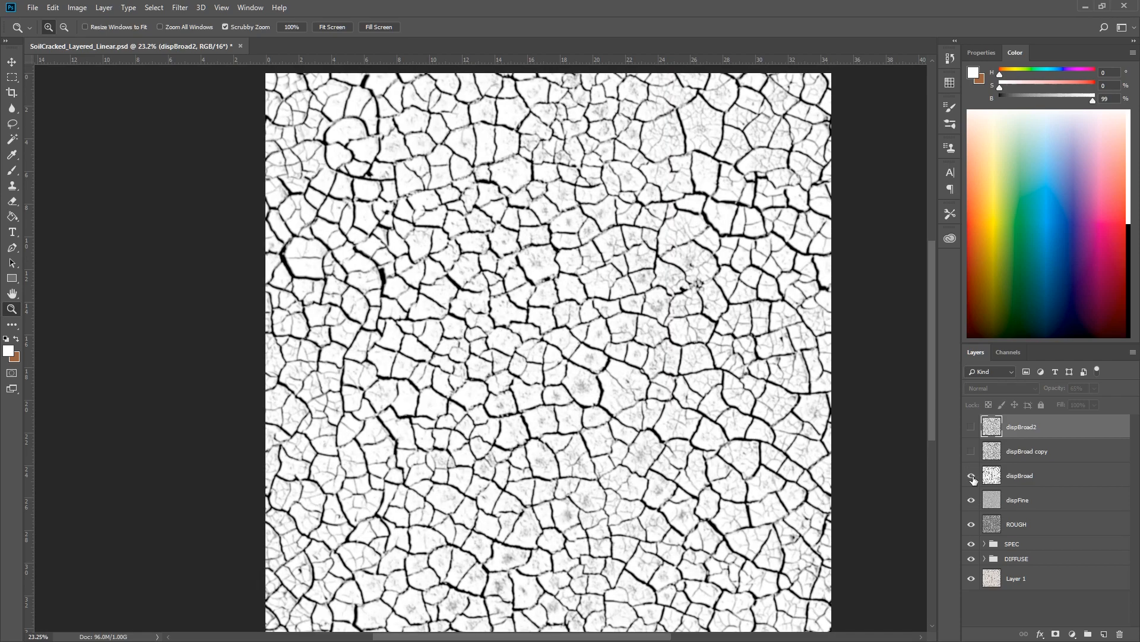
# Step: Toggle dispFine against ROUGH and examine the fine displacement detail up close
pyautogui.click(971, 475)
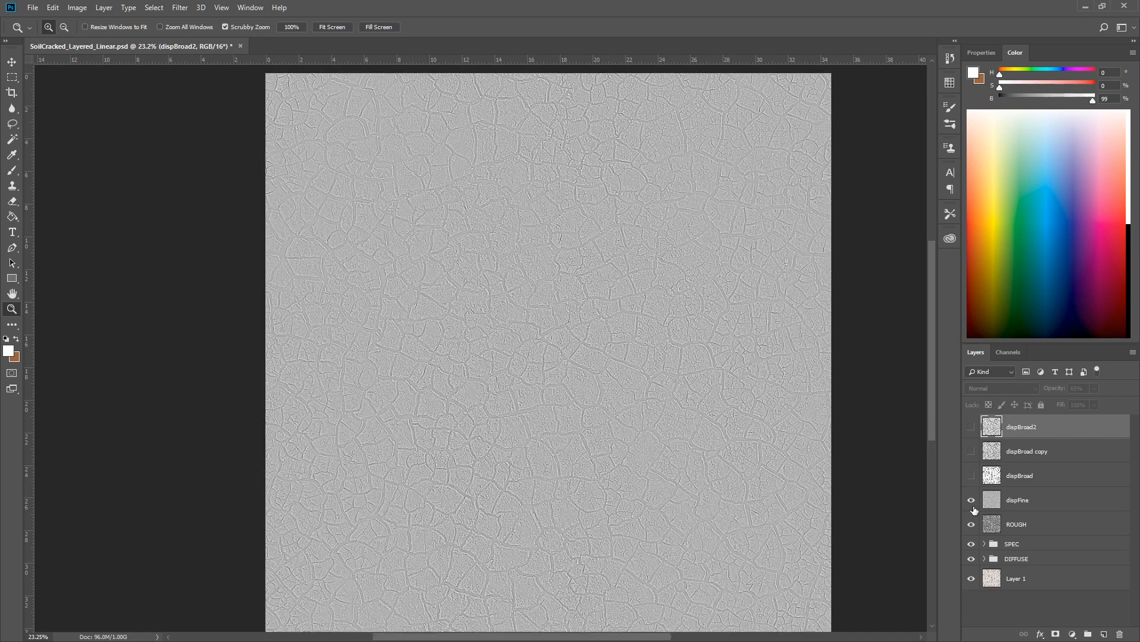
pyautogui.click(972, 500)
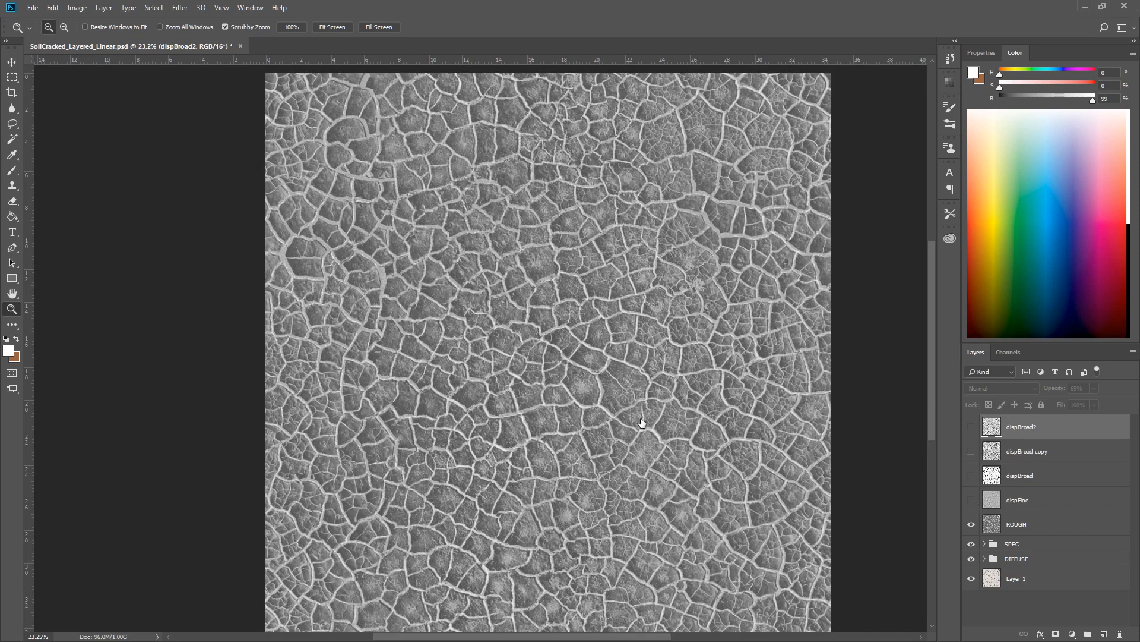
pyautogui.click(971, 499)
pyautogui.moveTo(626, 442); pyautogui.dragTo(624, 434)
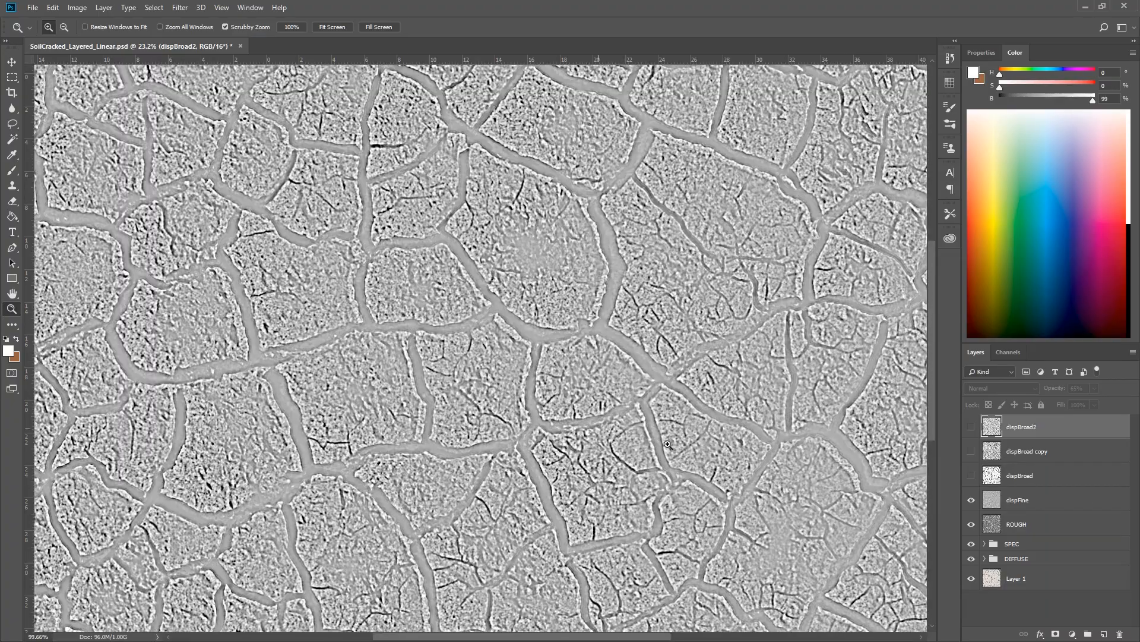
# Step: Hide dispFine, ROUGH and SPEC, and make a merged copy of the DIFFUSE group
pyautogui.moveTo(971, 501); pyautogui.dragTo(975, 547)
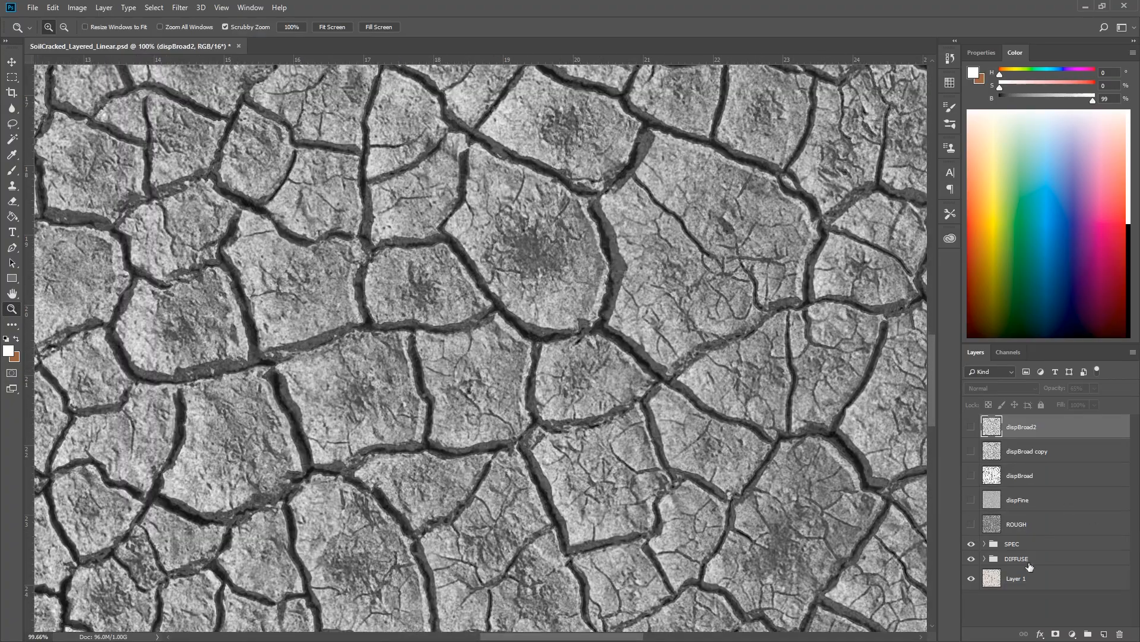
pyautogui.click(1063, 559)
pyautogui.moveTo(1080, 562); pyautogui.dragTo(1104, 634)
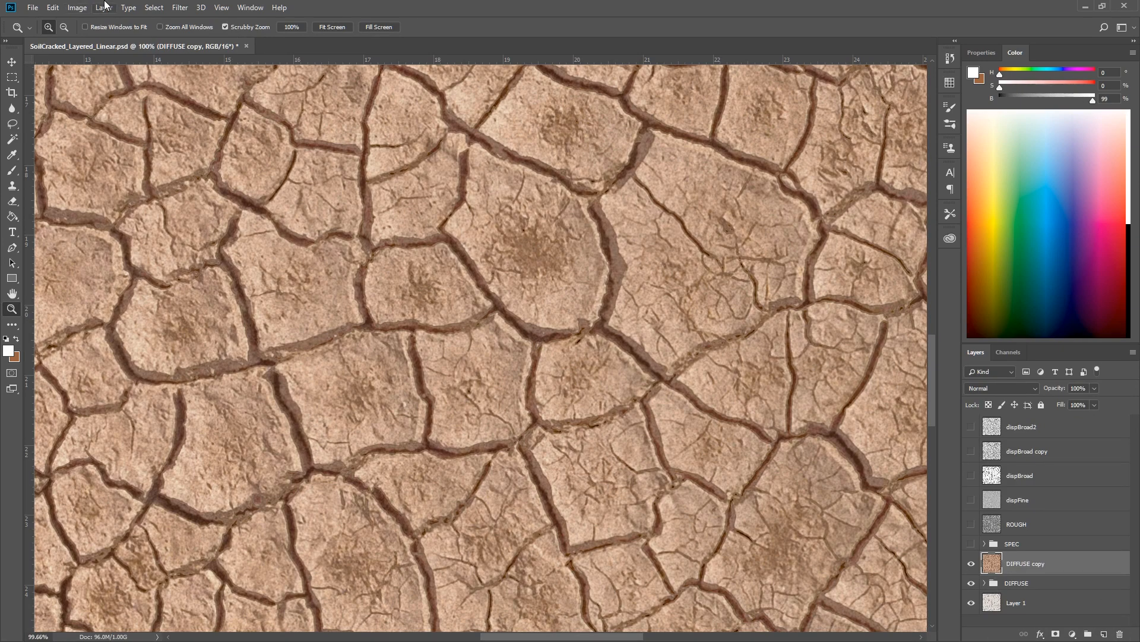
# Step: Desaturate the DIFFUSE copy layer to greyscale
pyautogui.click(60, 9)
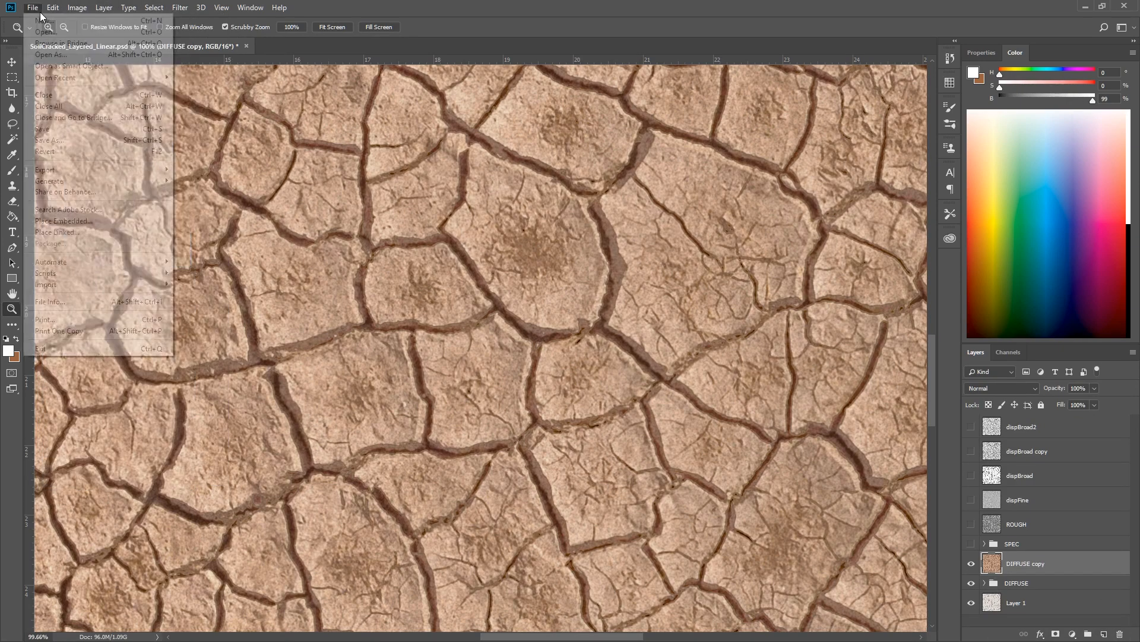
pyautogui.moveTo(78, 8)
pyautogui.moveTo(128, 40)
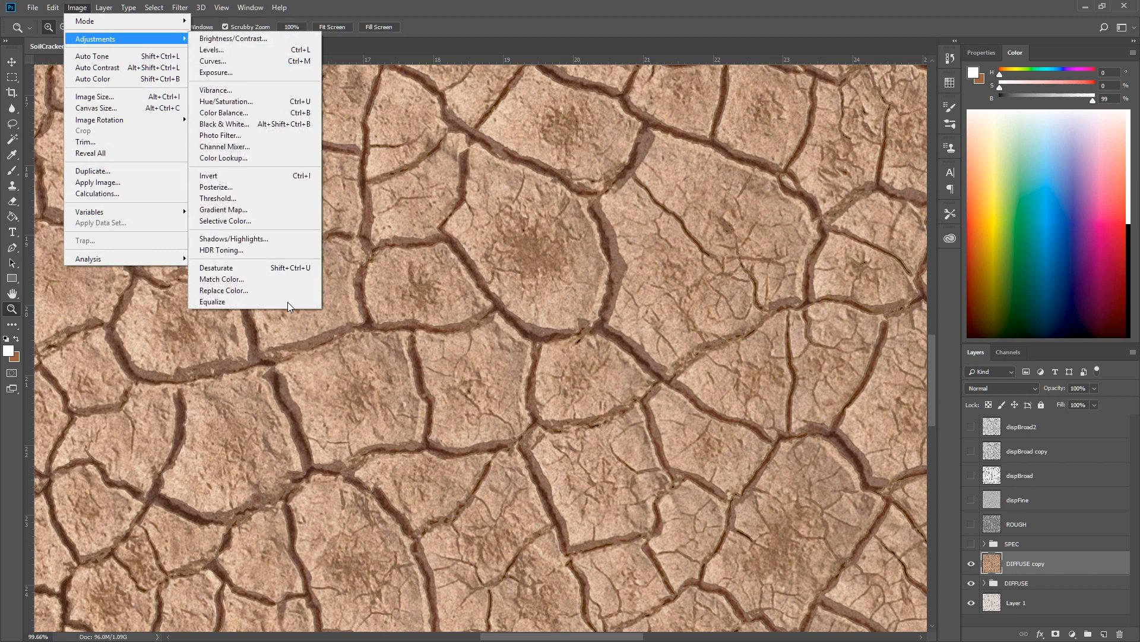
pyautogui.click(262, 268)
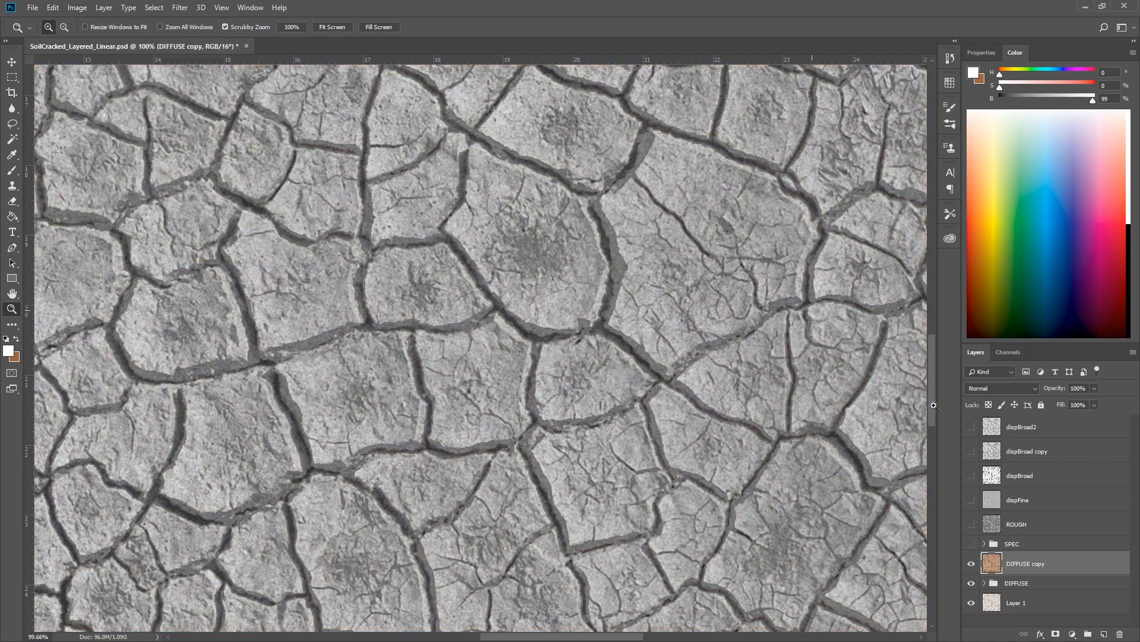
# Step: Apply a High Pass filter with a small radius to the DIFFUSE copy, isolating its fine surface detail
pyautogui.click(180, 7)
pyautogui.moveTo(283, 245)
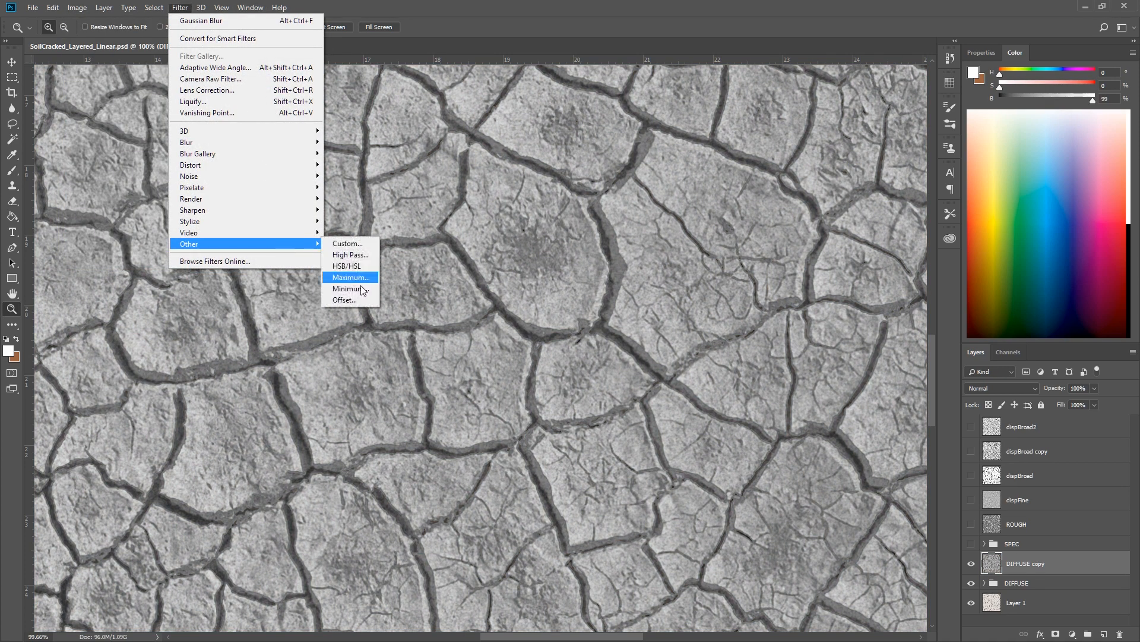
pyautogui.click(351, 255)
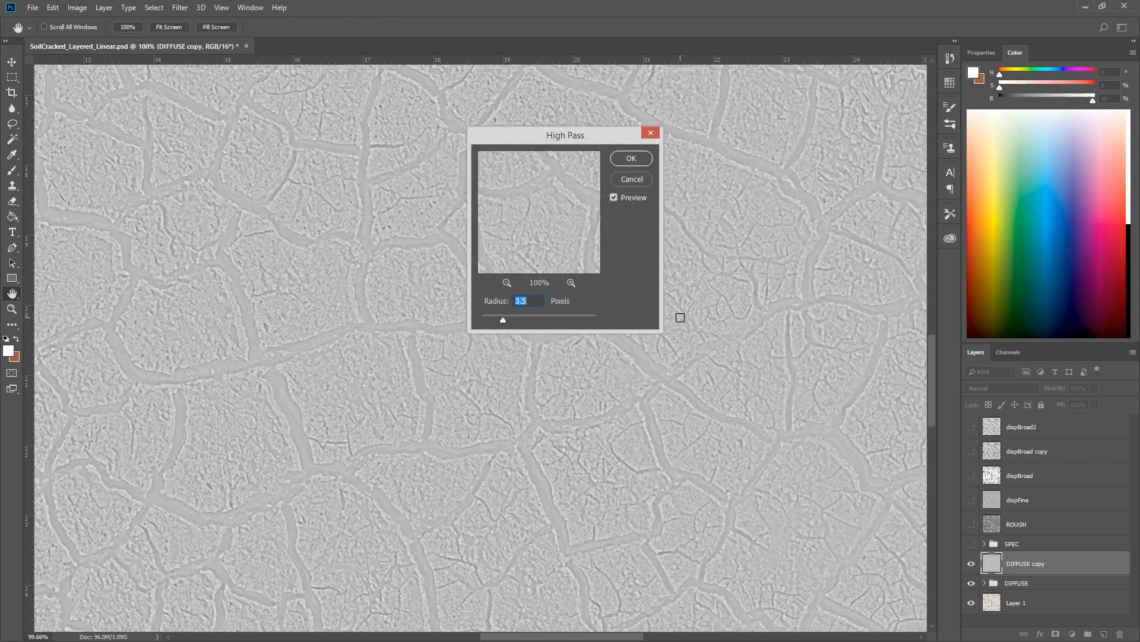
pyautogui.moveTo(491, 321)
pyautogui.mouseDown()
pyautogui.moveTo(522, 318)
pyautogui.moveTo(496, 319)
pyautogui.mouseUp()
pyautogui.click(646, 158)
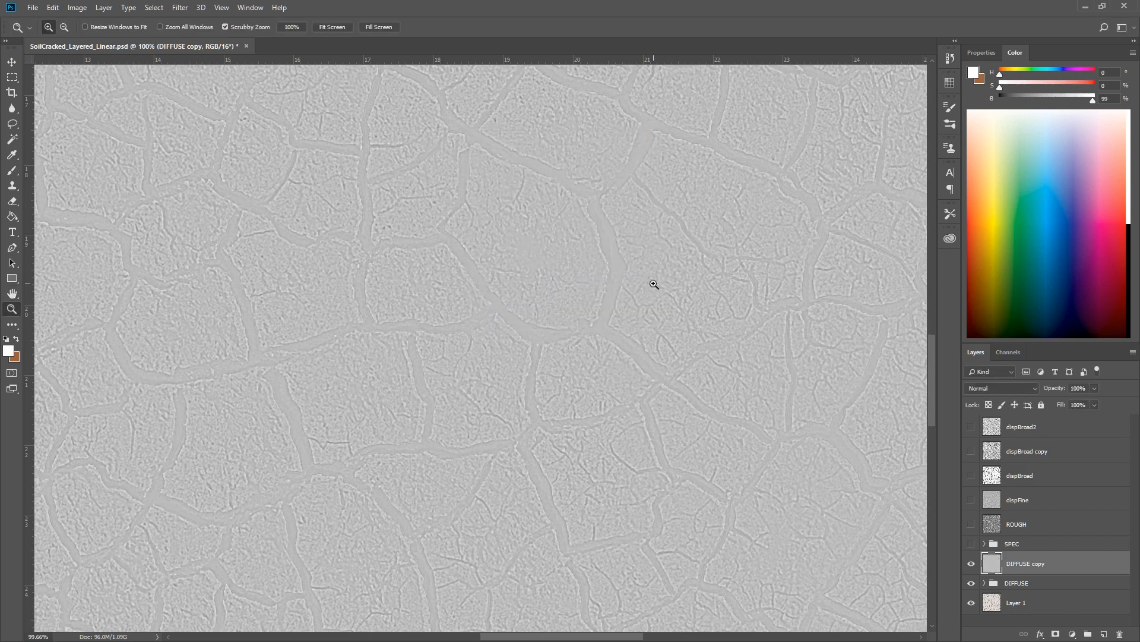
# Step: Increase the contrast of the DIFFUSE copy with Levels by bringing the black and white inputs towards the histogram peak
pyautogui.hotkey('ctrl', 'l')
pyautogui.moveTo(640, 344); pyautogui.dragTo(657, 343)
pyautogui.moveTo(791, 344); pyautogui.dragTo(764, 343)
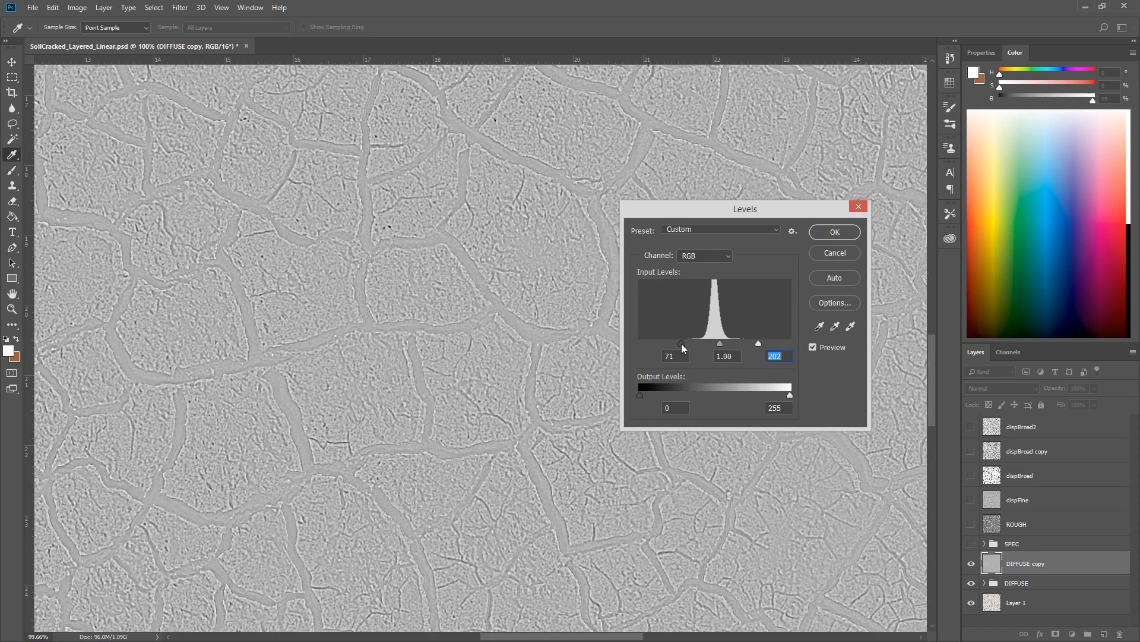
pyautogui.moveTo(682, 343)
pyautogui.mouseDown()
pyautogui.moveTo(742, 344)
pyautogui.moveTo(700, 344)
pyautogui.mouseUp()
pyautogui.click(834, 234)
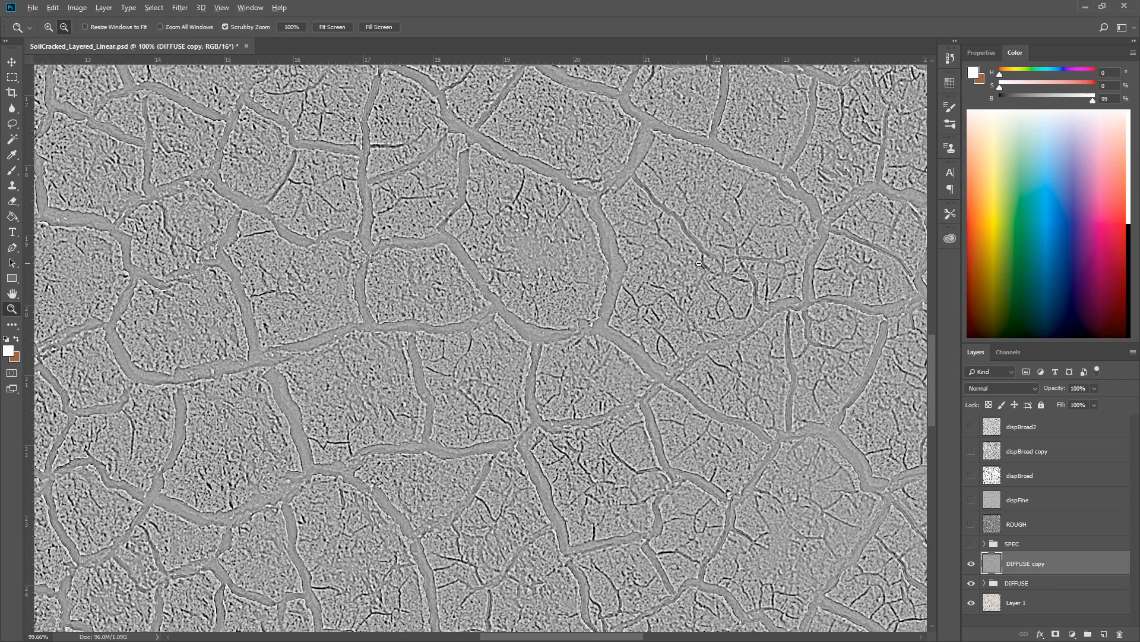
# Step: Compare the DIFFUSE copy with dispBroad, the dispBroad copy and dispBroad2 up close, and hide them to leave DIFFUSE shown
pyautogui.keyDown('alt'); pyautogui.moveTo(705, 263); pyautogui.dragTo(651, 267); pyautogui.keyUp('alt')
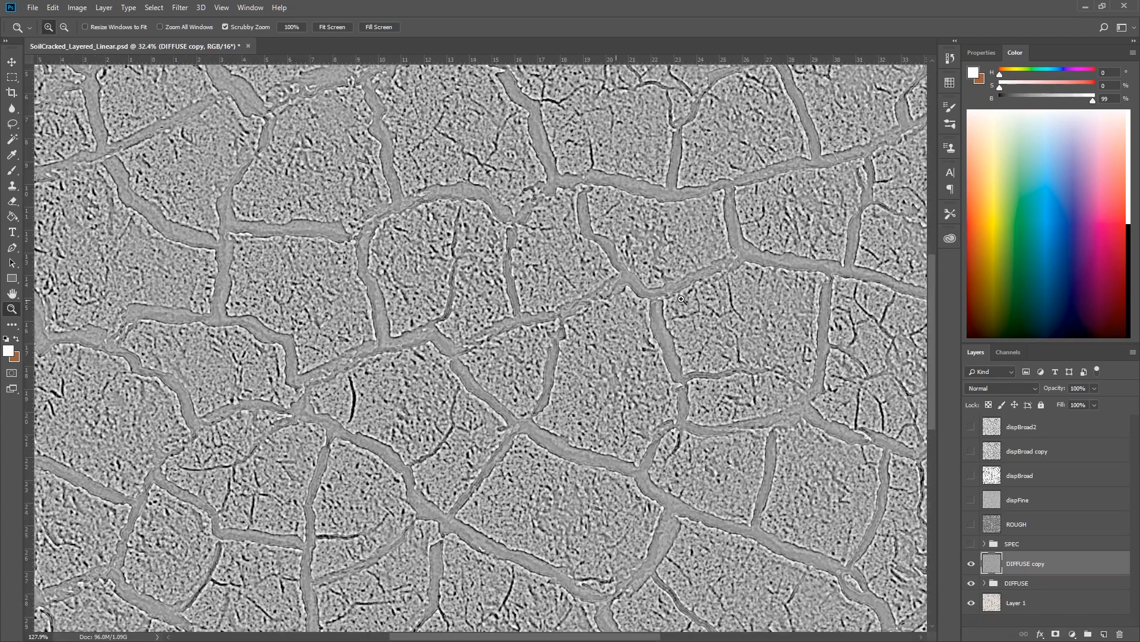
pyautogui.moveTo(616, 300); pyautogui.dragTo(944, 420)
pyautogui.click(972, 476)
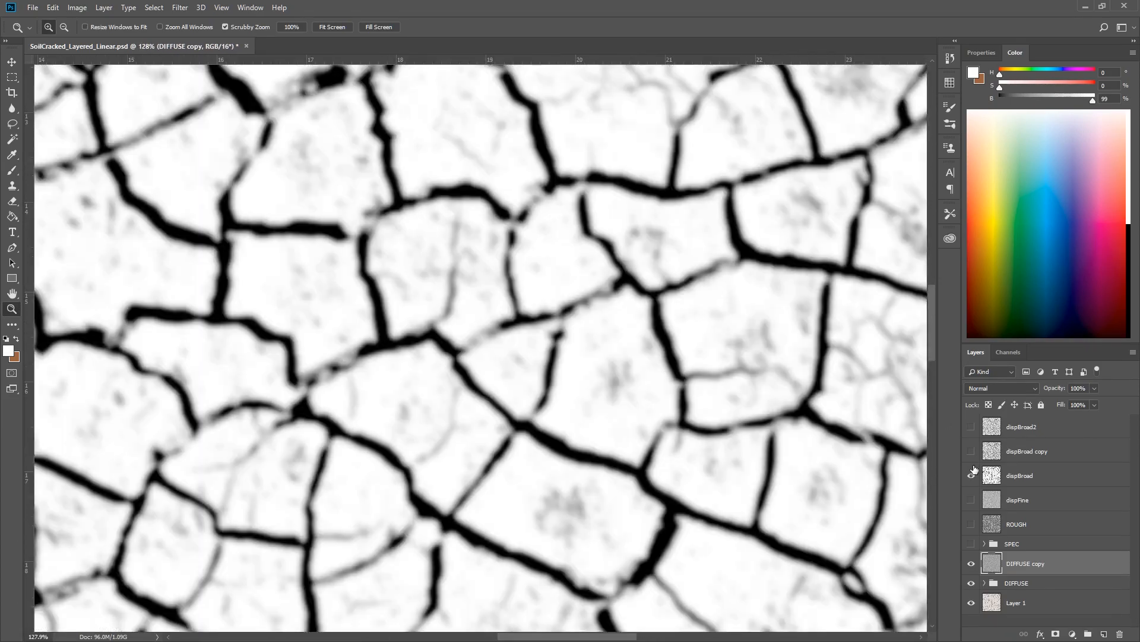
pyautogui.click(972, 451)
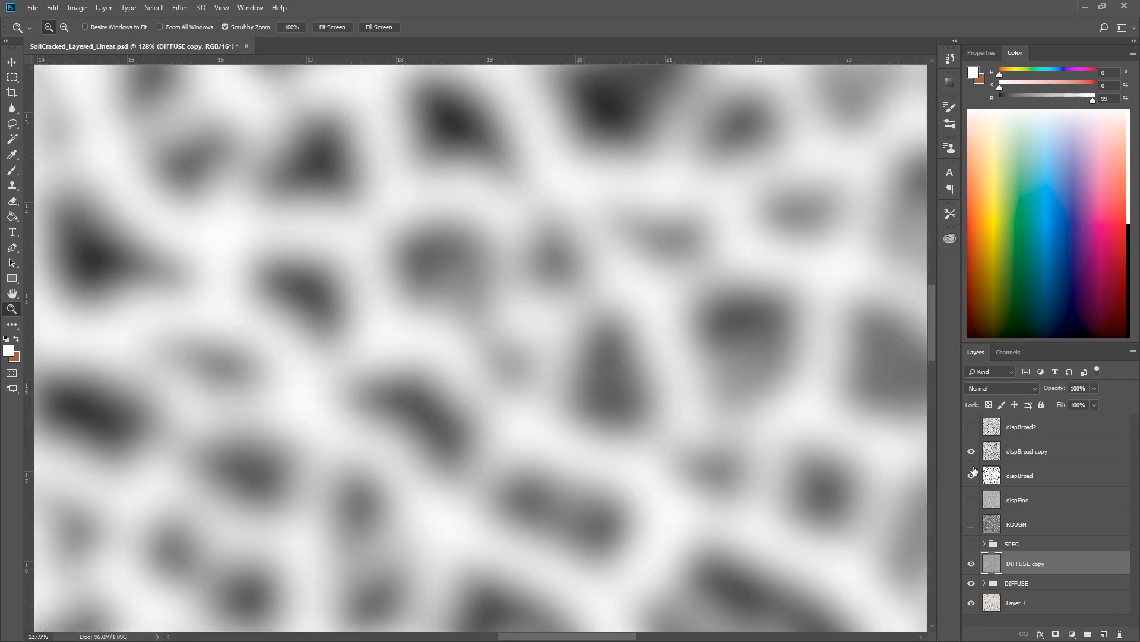
pyautogui.click(971, 451)
pyautogui.click(972, 427)
pyautogui.click(971, 426)
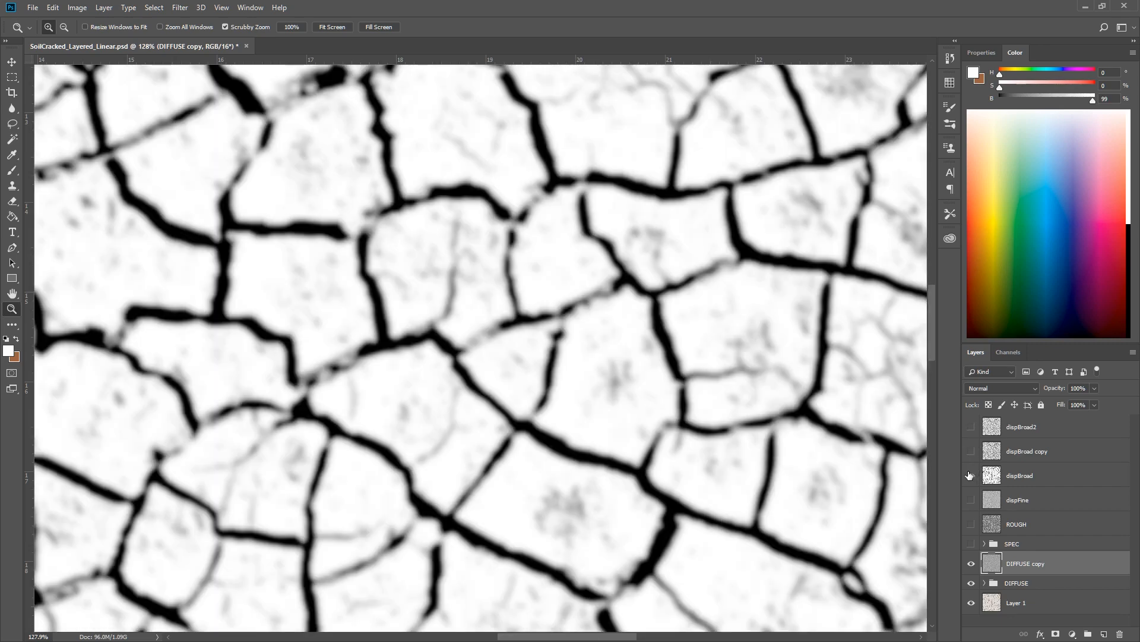
pyautogui.click(971, 476)
pyautogui.click(972, 564)
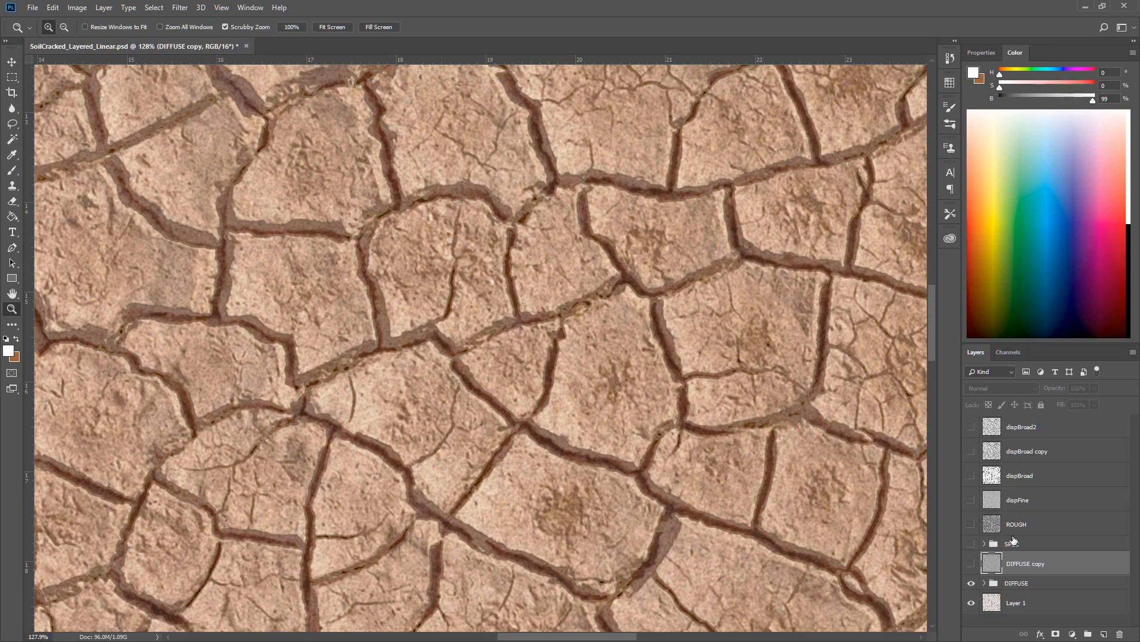
# Step: Show the SPEC group and toggle the ROUGH layer over it to compare the specular and roughness maps at different magnifications
pyautogui.click(973, 582)
pyautogui.click(973, 582)
pyautogui.click(971, 544)
pyautogui.keyDown('alt'); pyautogui.scroll(-5, 739, 414); pyautogui.keyUp('alt')
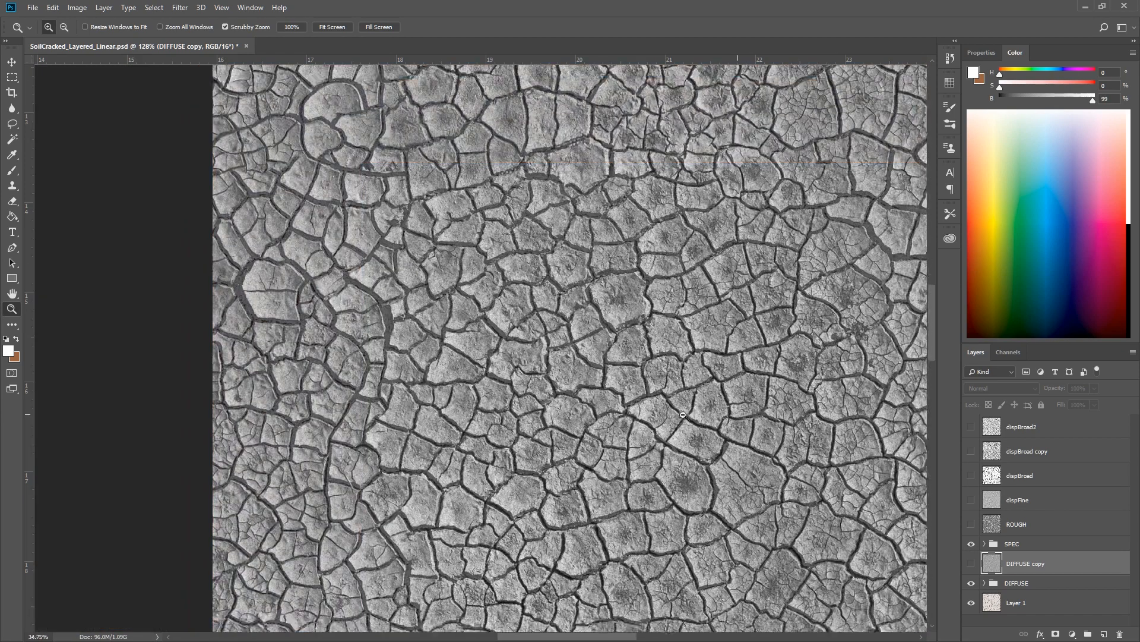
pyautogui.click(972, 525)
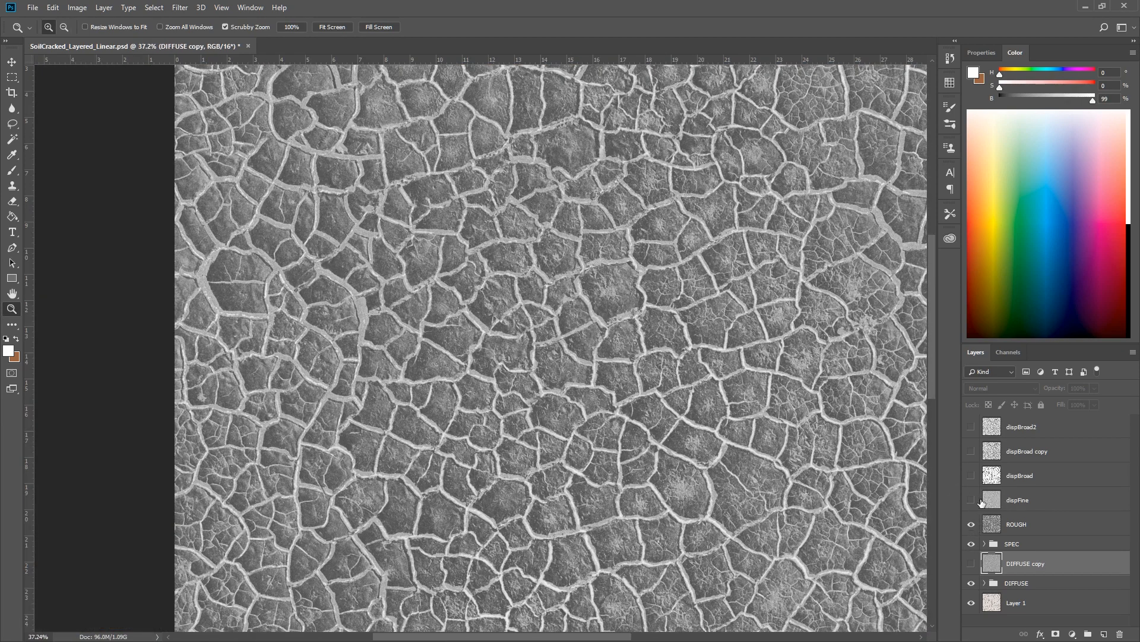
pyautogui.click(972, 524)
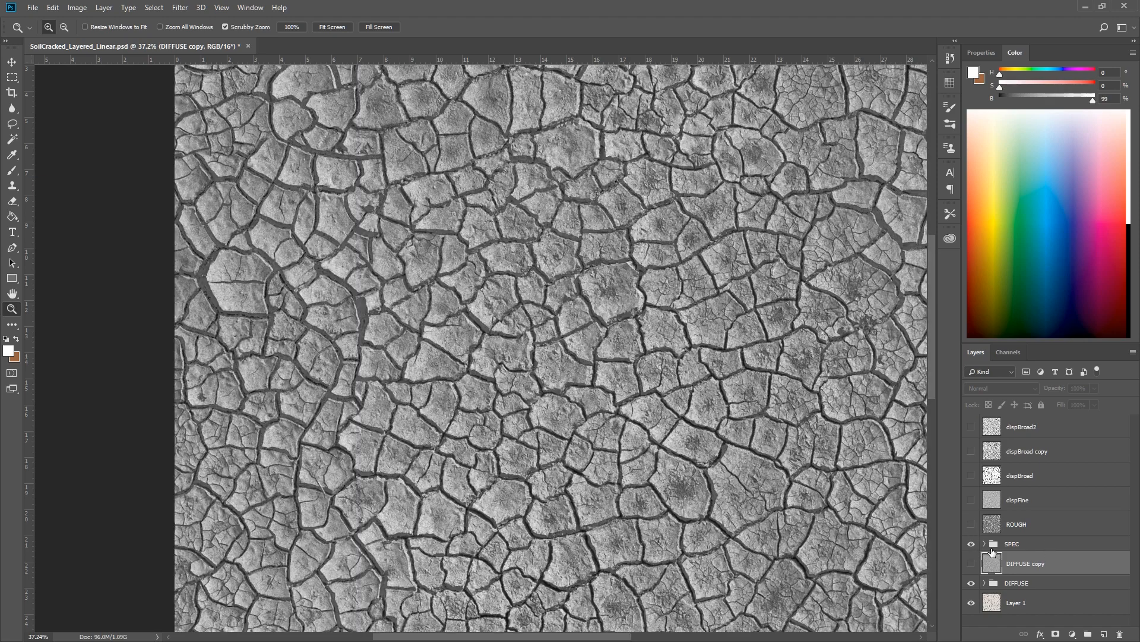
pyautogui.keyDown('alt'); pyautogui.scroll(3, 599, 343); pyautogui.keyUp('alt')
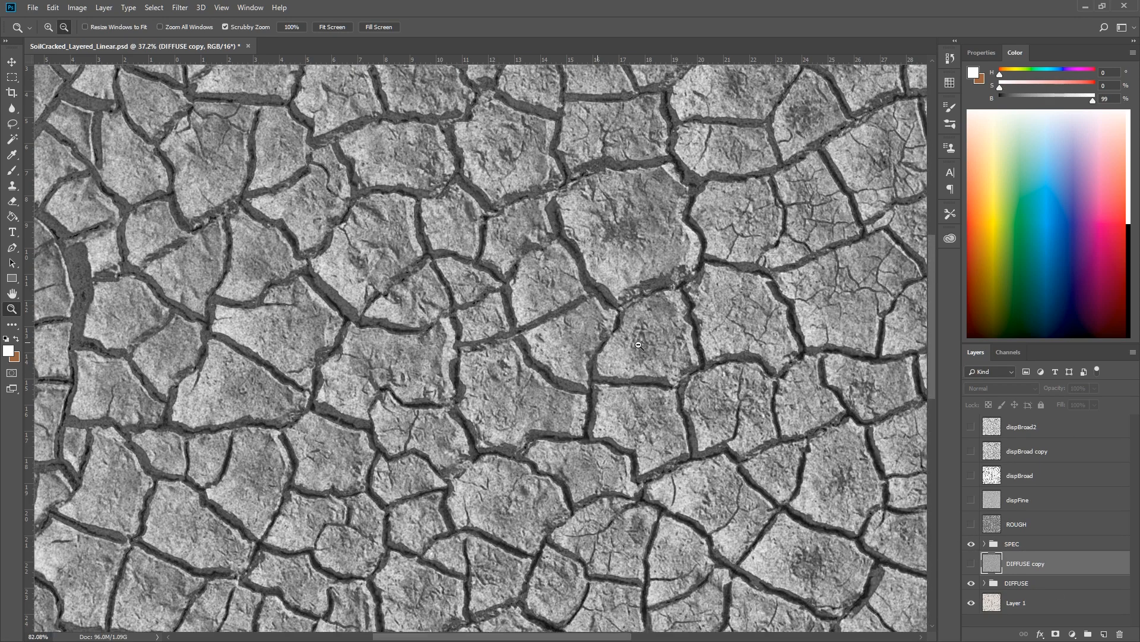
pyautogui.click(971, 524)
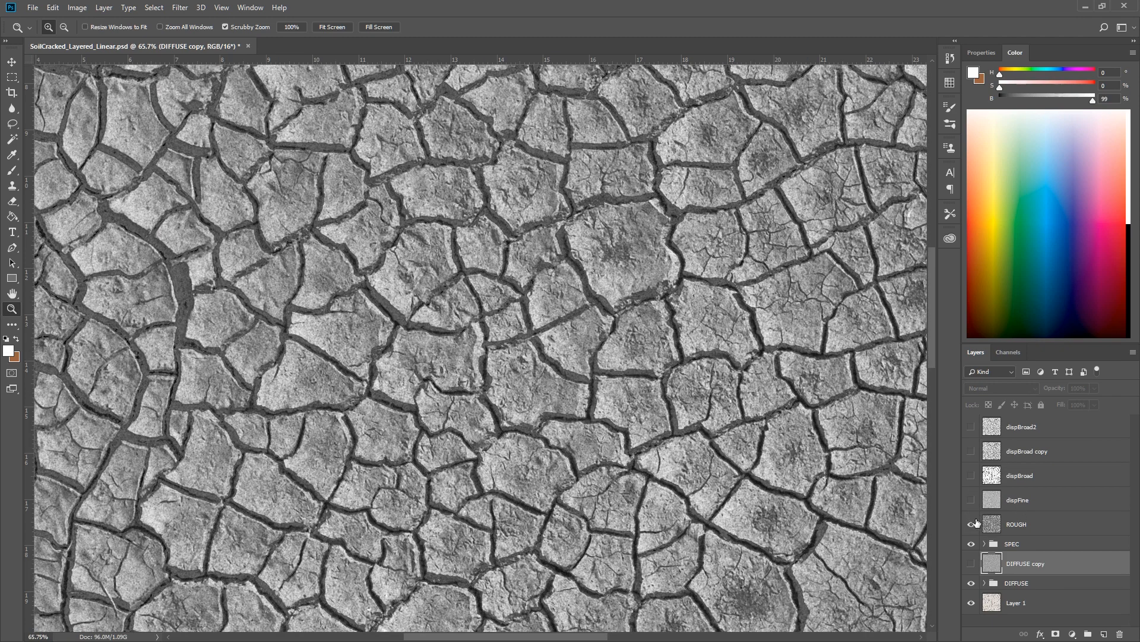
pyautogui.click(972, 523)
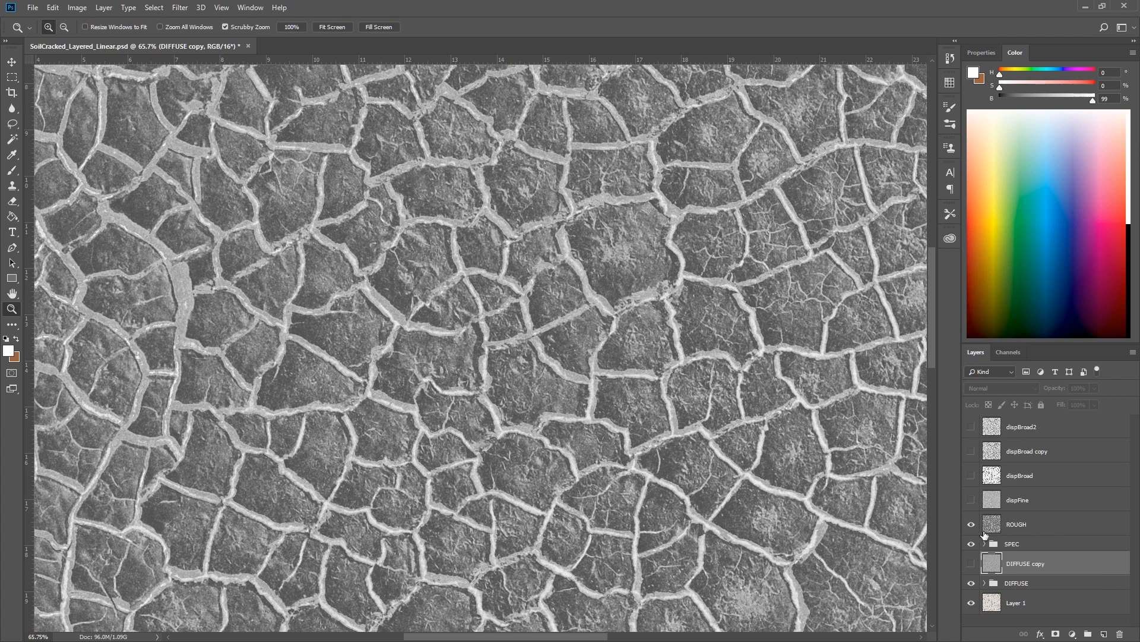
pyautogui.click(973, 523)
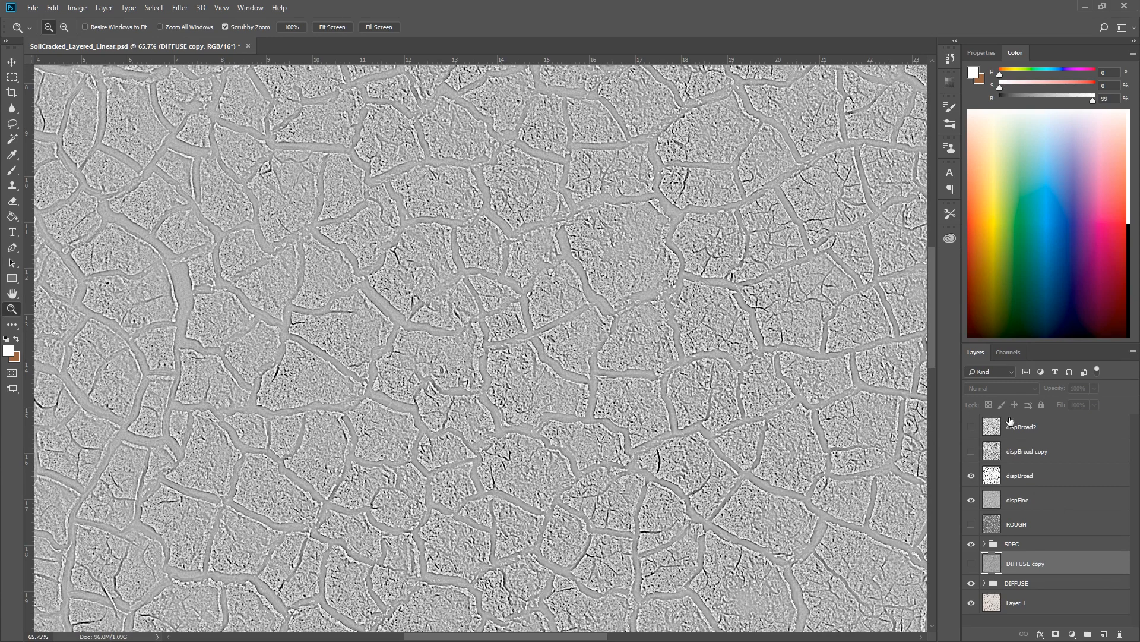
# Step: Review the dispFine, dispBroad and dispBroad2 displacement layers over the whole texture, and hide them to leave SPEC shown
pyautogui.click(971, 475)
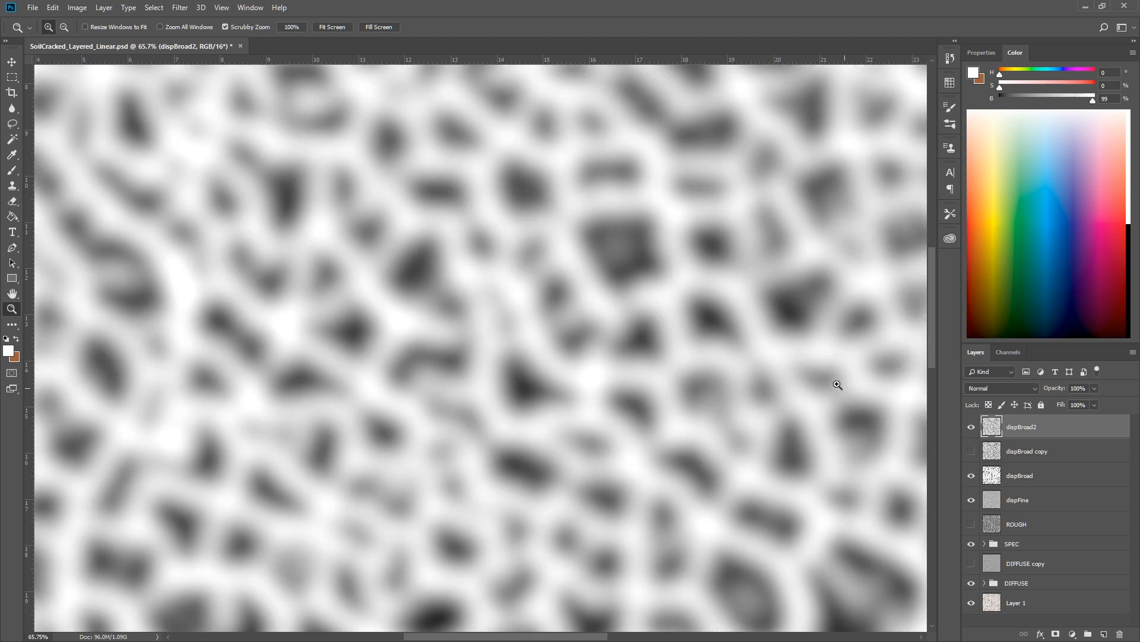
pyautogui.moveTo(837, 385); pyautogui.dragTo(547, 363)
pyautogui.moveTo(619, 363)
pyautogui.keyDown('alt'); pyautogui.mouseDown()
pyautogui.moveTo(585, 371)
pyautogui.moveTo(604, 367)
pyautogui.mouseUp(); pyautogui.keyUp('alt')
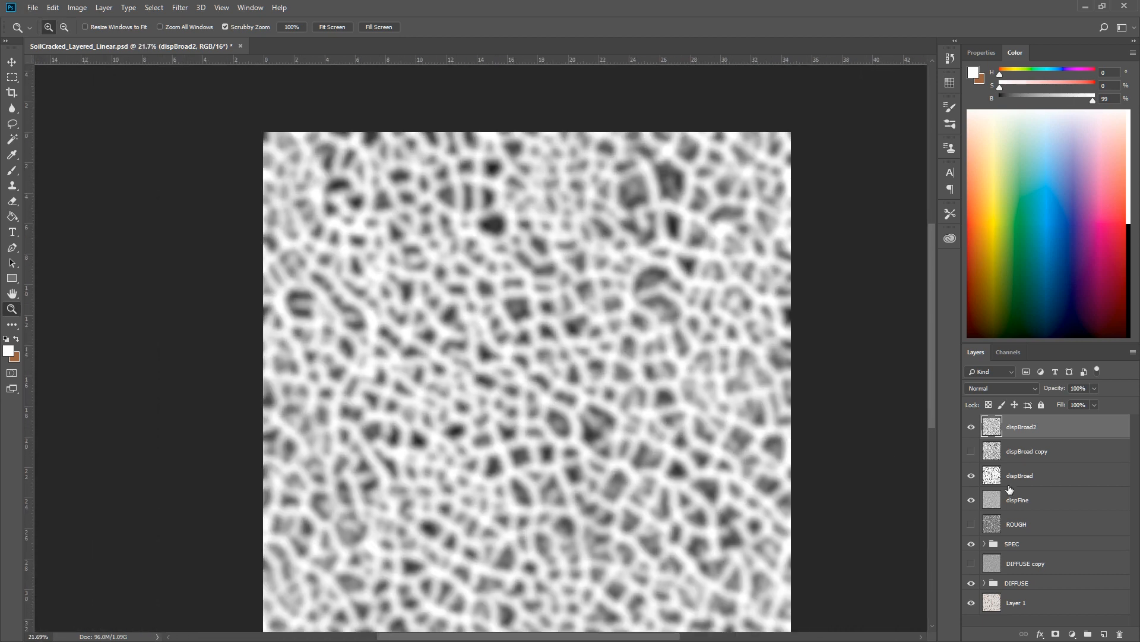
pyautogui.click(971, 428)
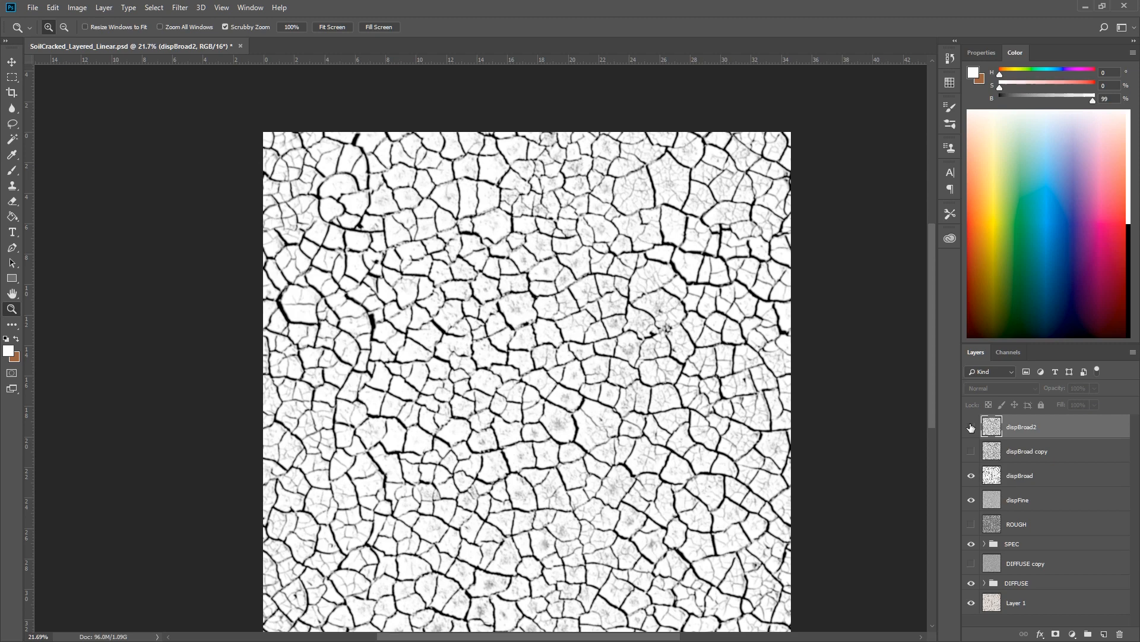
pyautogui.click(971, 476)
pyautogui.click(971, 500)
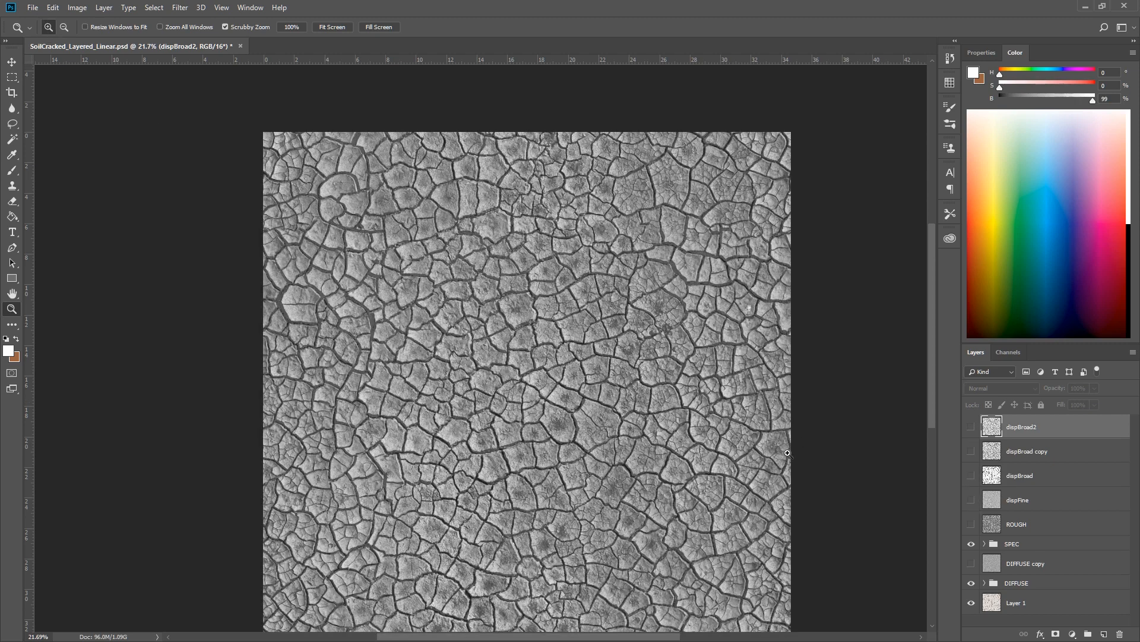
pyautogui.moveTo(610, 327); pyautogui.dragTo(572, 285)
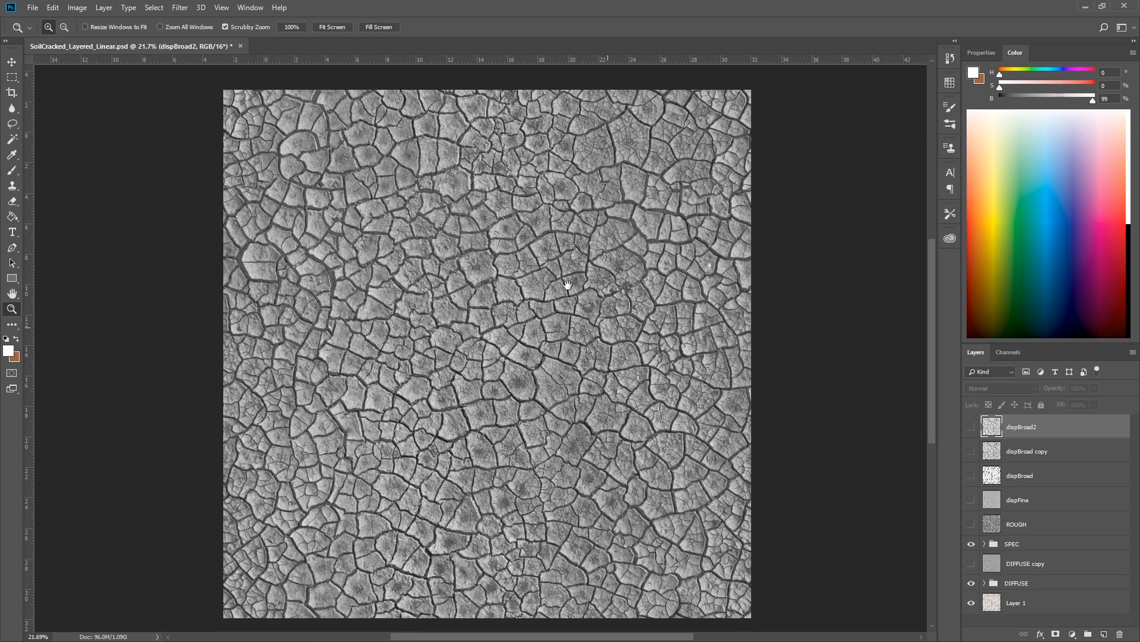
# Step: Set up saving a copy of the current map as a TIFF without layers in the SOILCRACKED folder
pyautogui.click(32, 7)
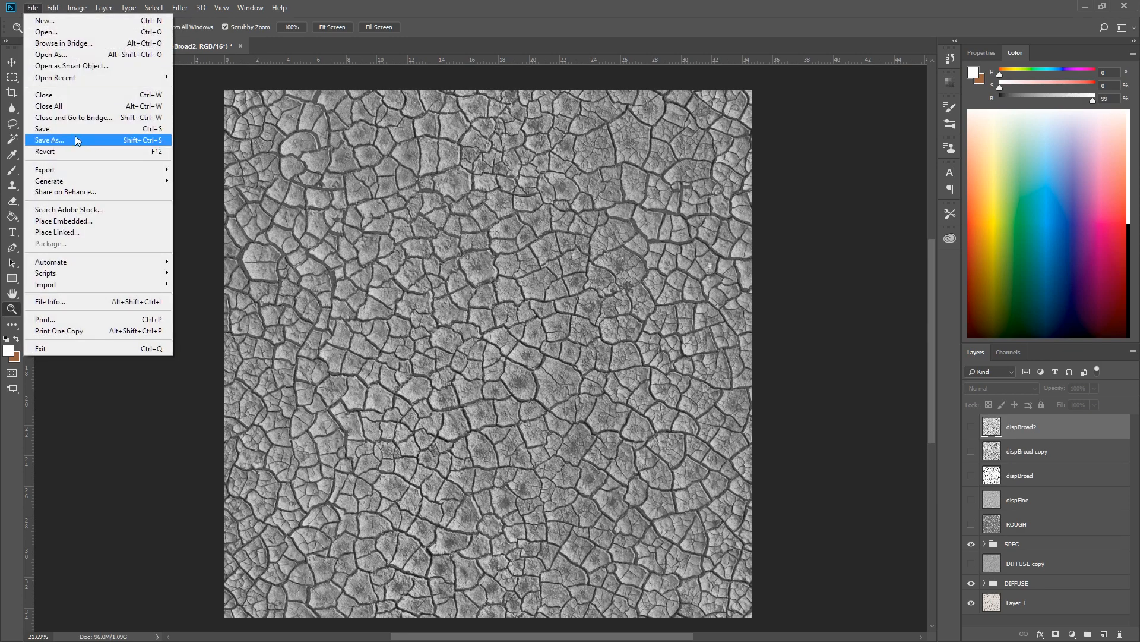
pyautogui.click(94, 138)
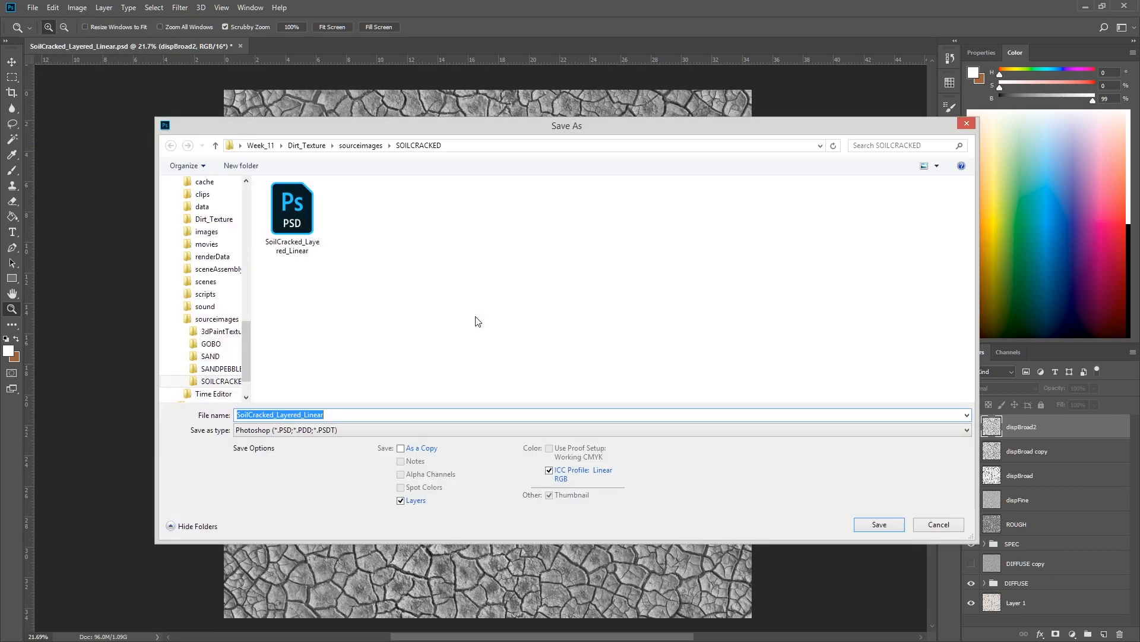
pyautogui.click(424, 430)
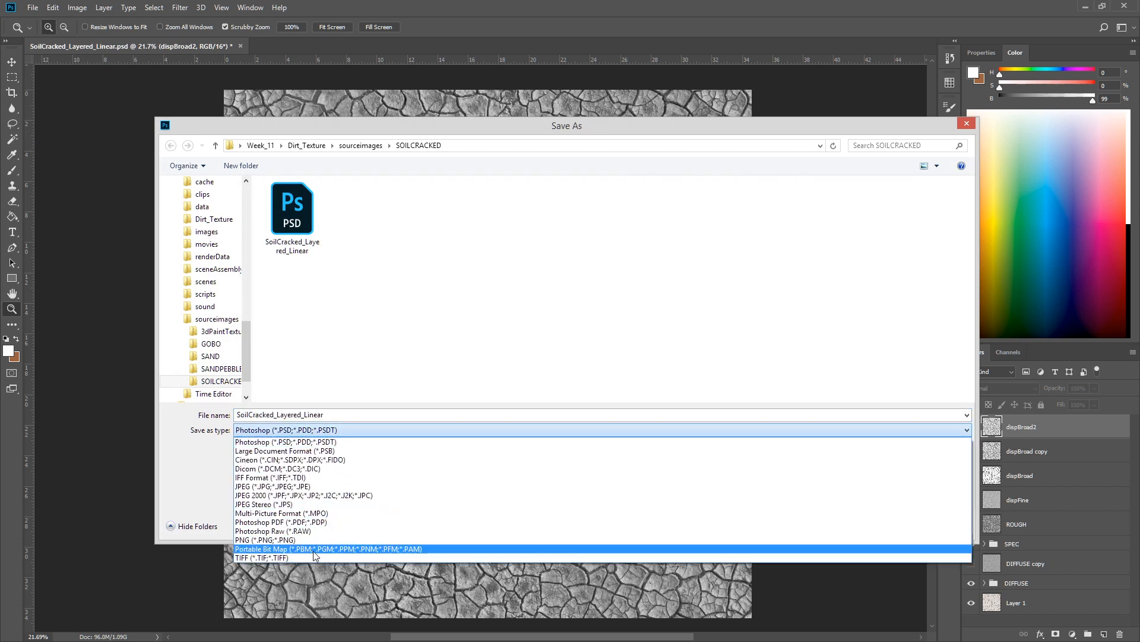
pyautogui.click(376, 541)
pyautogui.click(417, 501)
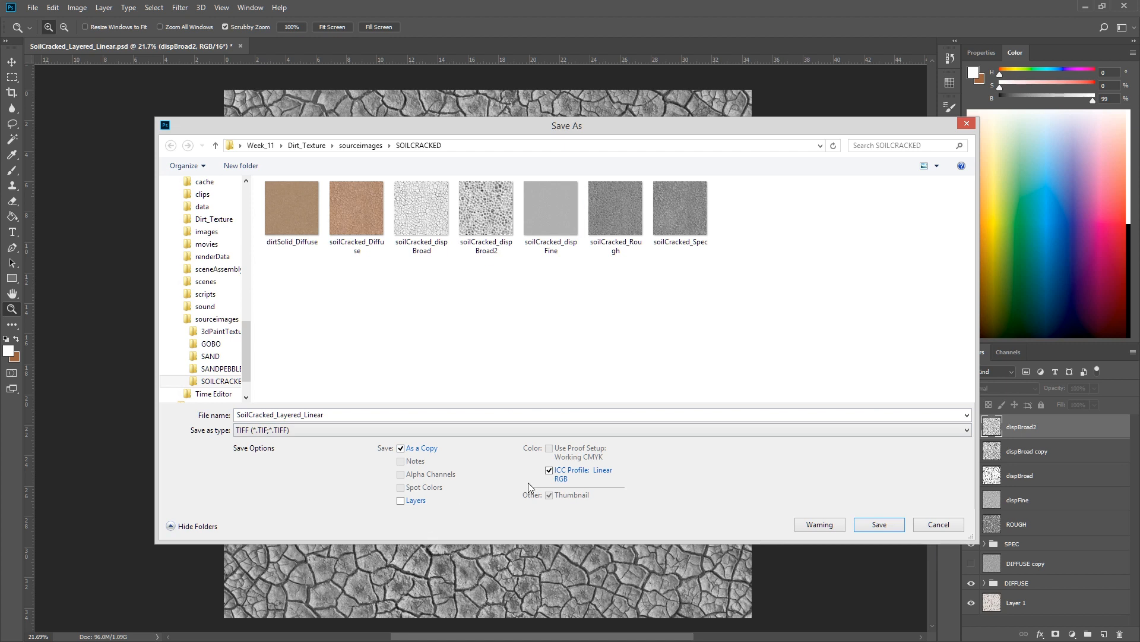
# Step: Look through the available save formats, try JPEG, and return the format to TIFF
pyautogui.click(333, 430)
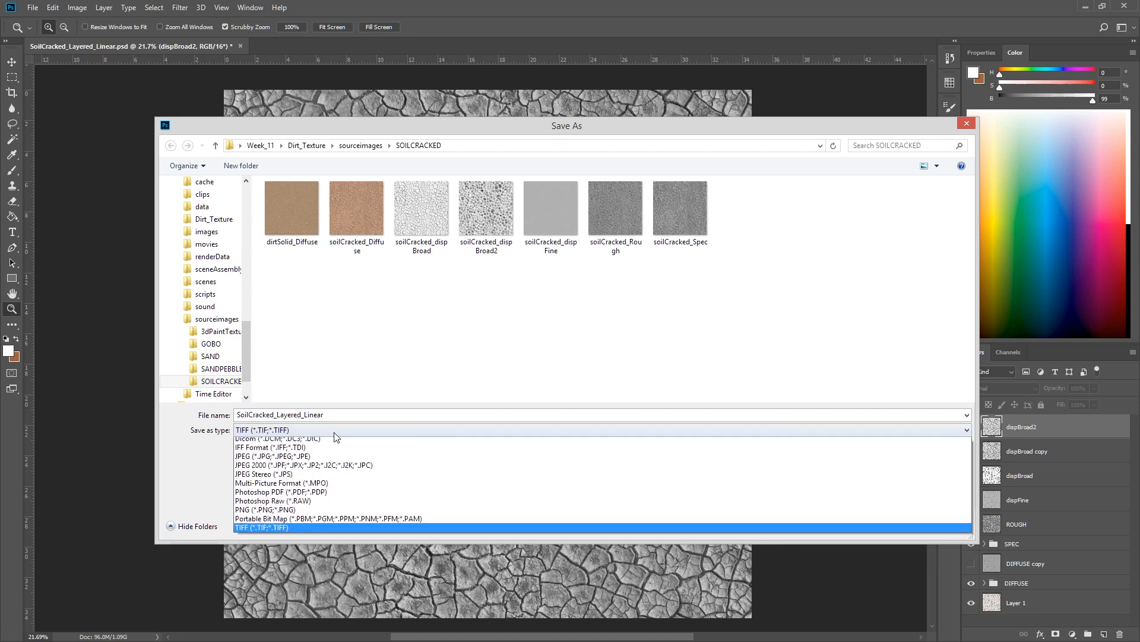
pyautogui.scroll(1, 509, 483)
pyautogui.scroll(-1, 509, 482)
pyautogui.click(509, 482)
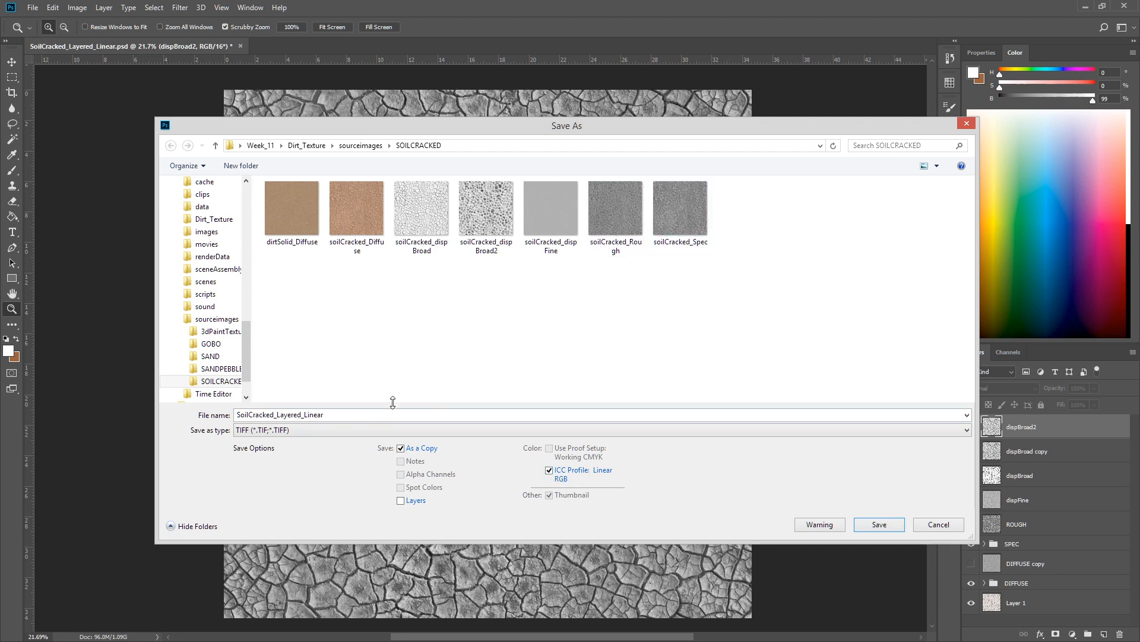
pyautogui.click(365, 430)
pyautogui.scroll(3, 371, 475)
pyautogui.scroll(-11, 447, 460)
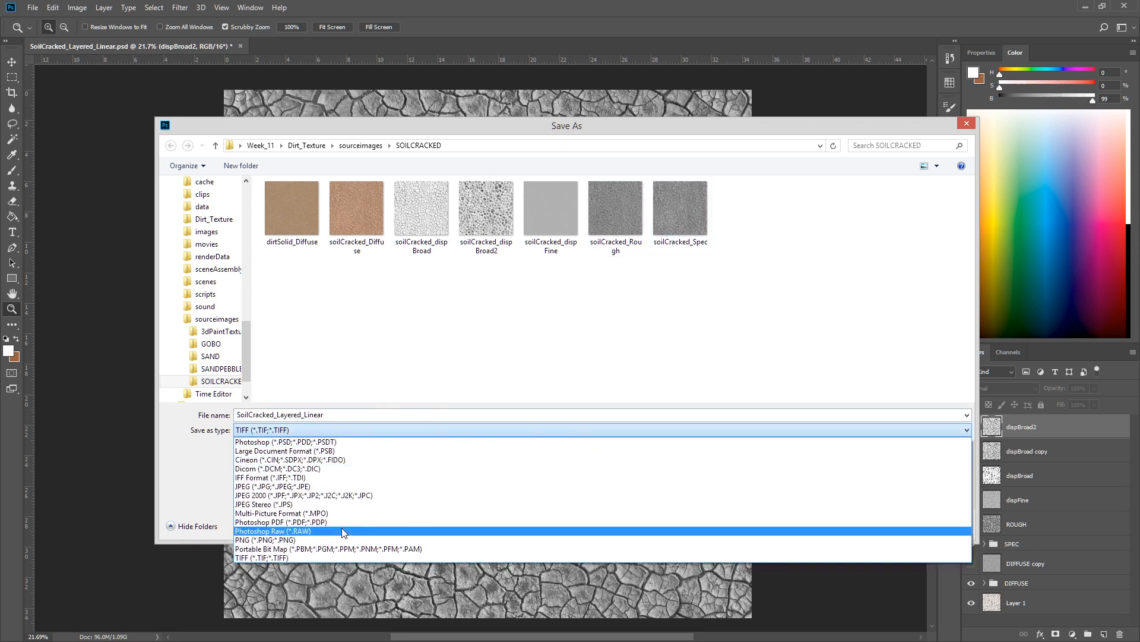
pyautogui.scroll(11, 380, 487)
pyautogui.scroll(-14, 332, 499)
pyautogui.scroll(3, 296, 510)
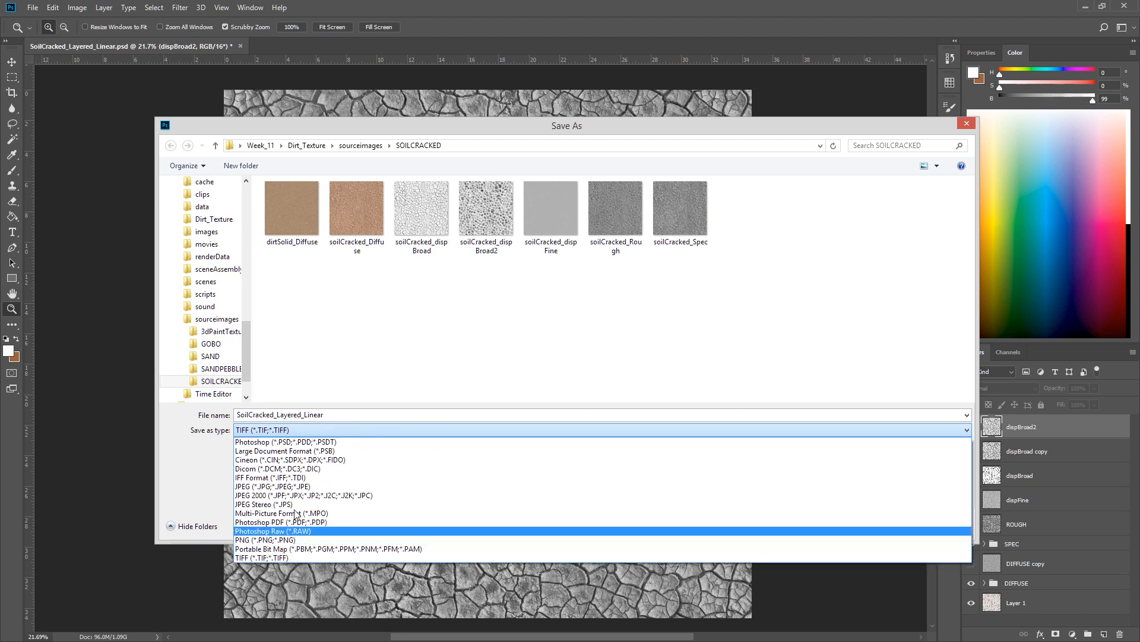
pyautogui.click(314, 487)
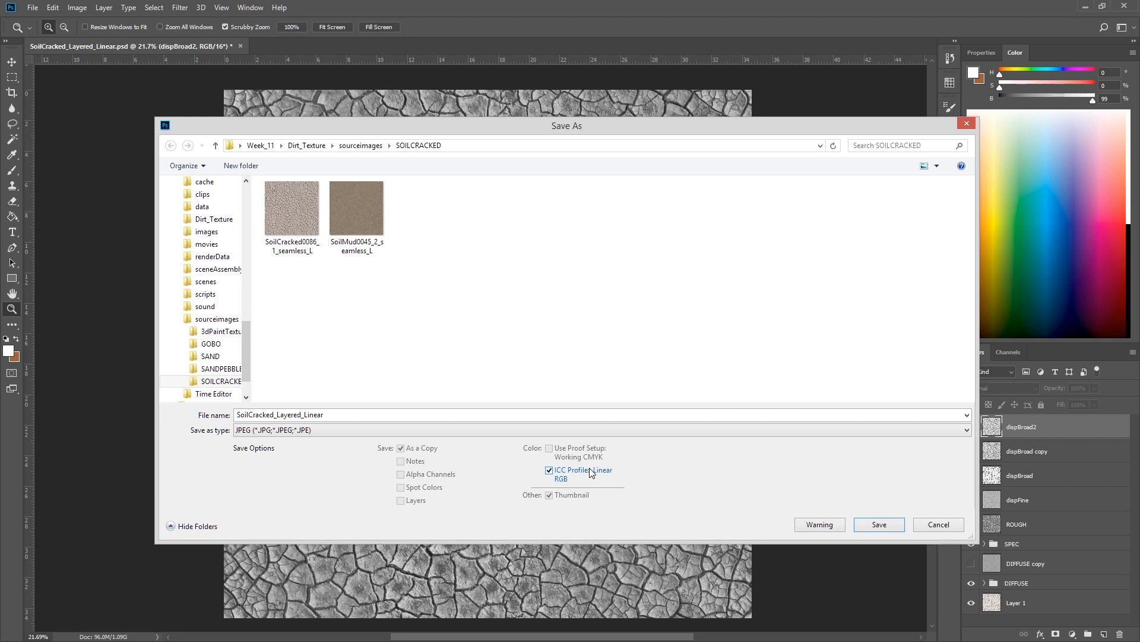
pyautogui.click(346, 430)
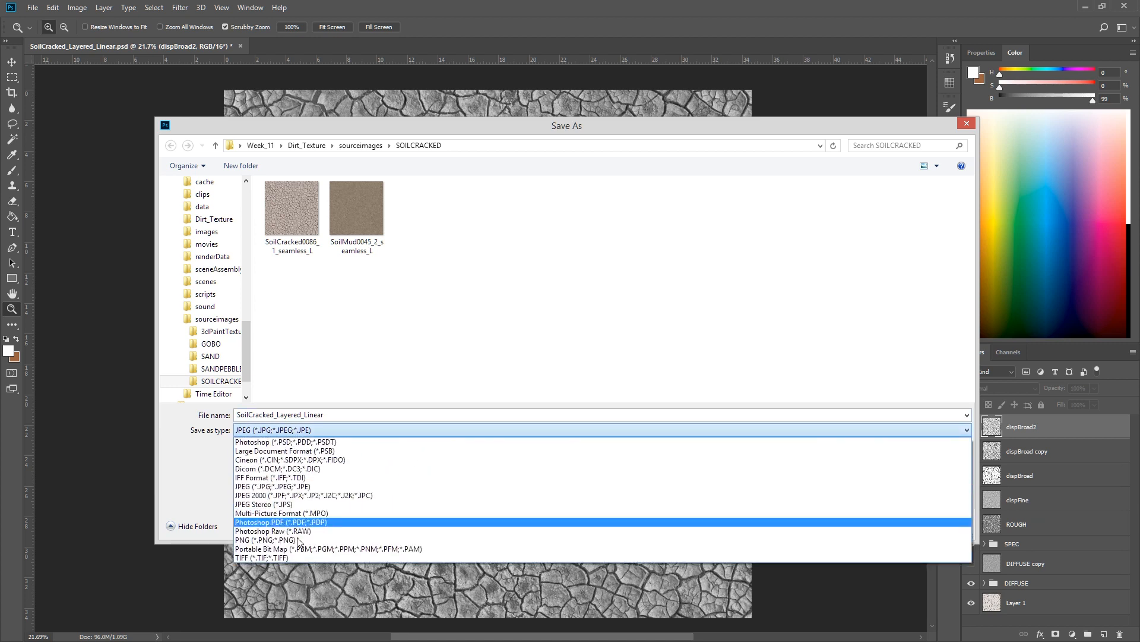
pyautogui.click(306, 559)
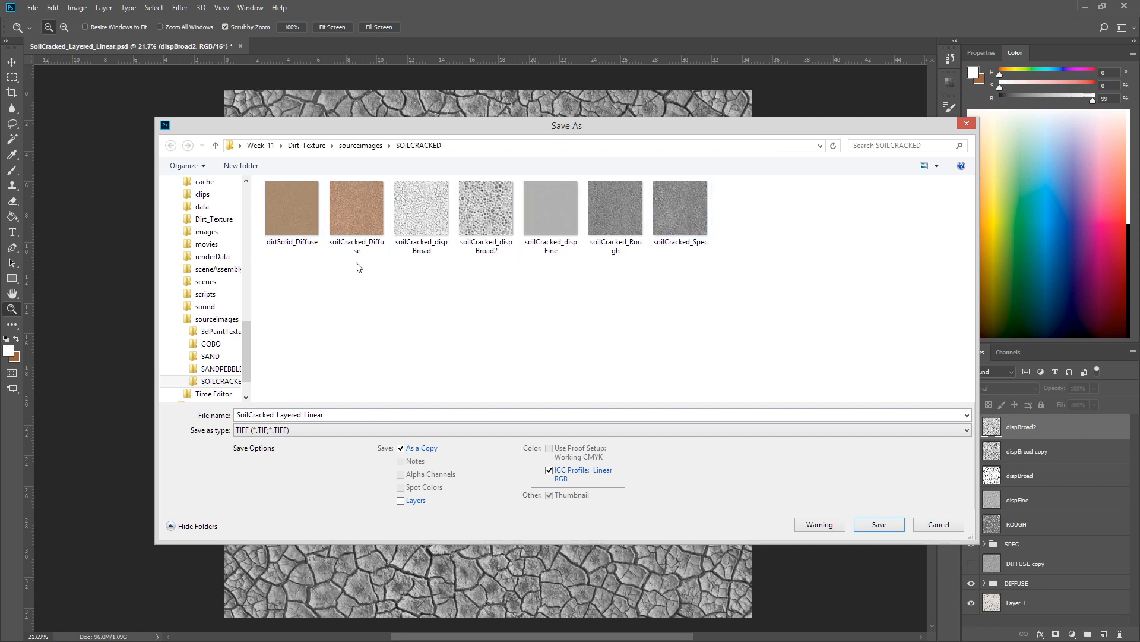
# Step: Go through the existing soilCracked TIFF maps from Diffuse to Spec in the SOILCRACKED folder, and cancel the save
pyautogui.click(368, 213)
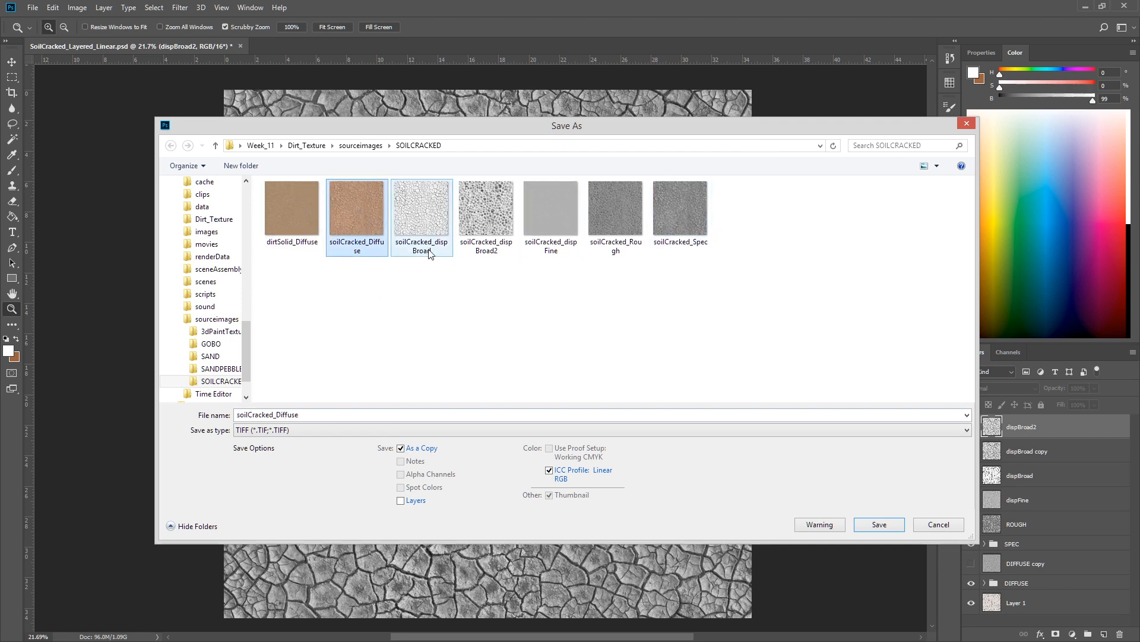
pyautogui.click(440, 217)
pyautogui.click(494, 191)
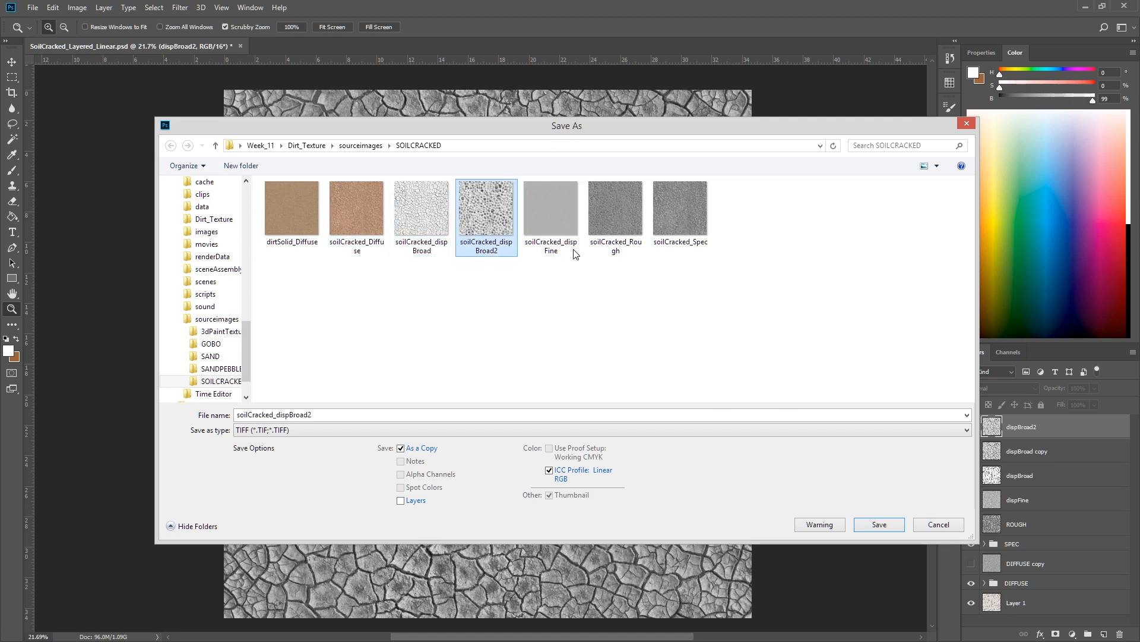
pyautogui.click(561, 205)
pyautogui.click(635, 203)
pyautogui.click(680, 209)
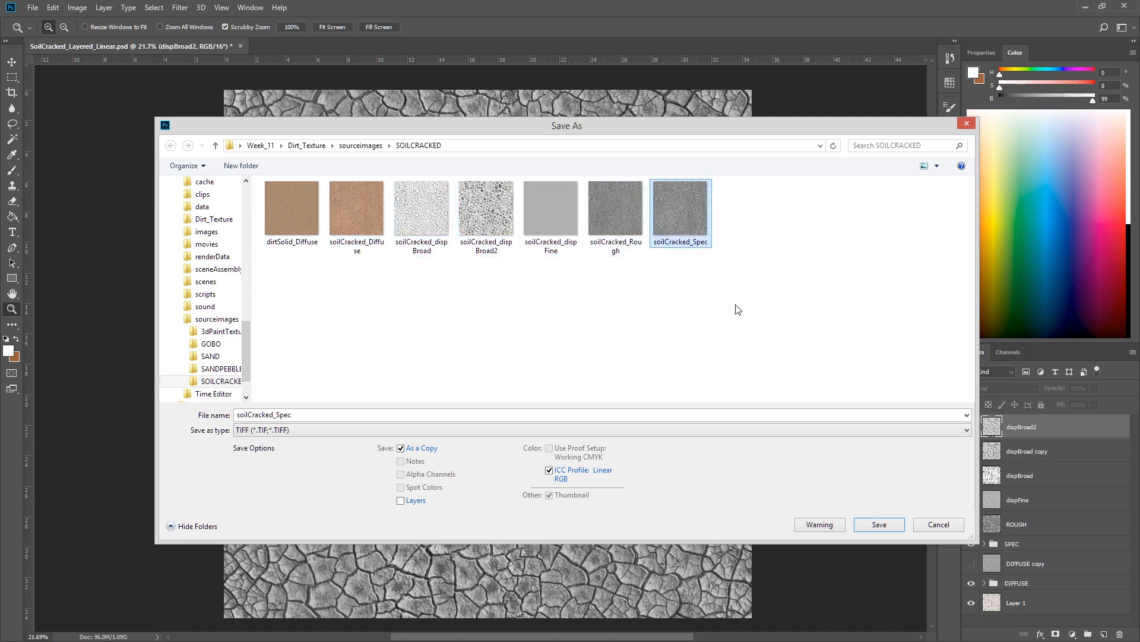
pyautogui.click(920, 528)
# Step: Switch to Maya and frame the spheres and planes of all three dirt shaders in the Arnold render
pyautogui.click(1086, 6)
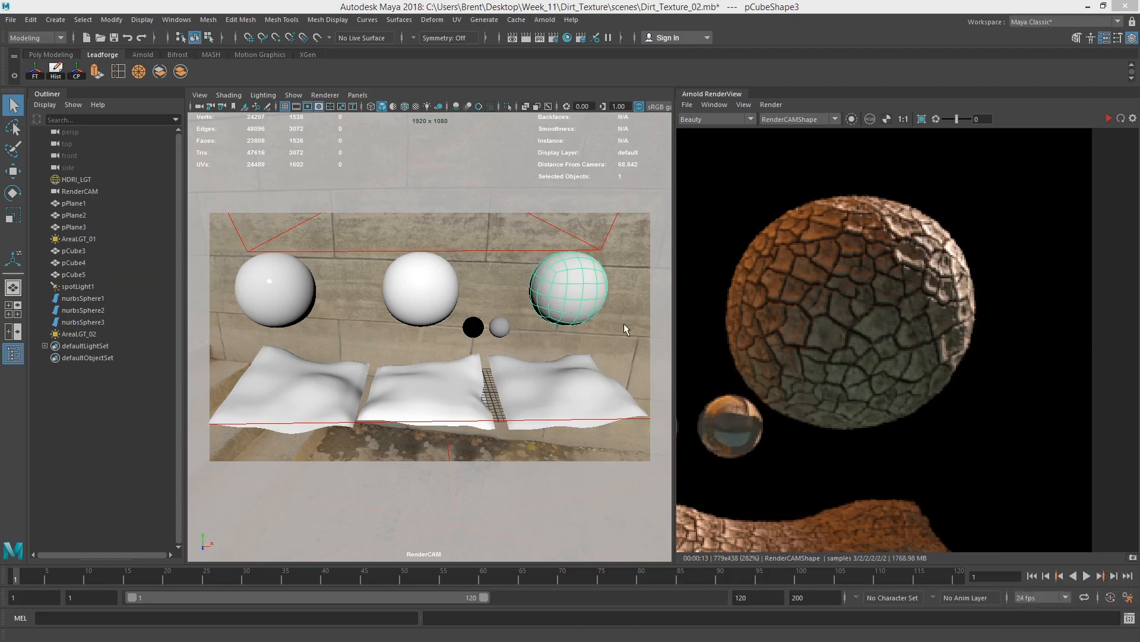
pyautogui.scroll(-3, 905, 283)
pyautogui.keyDown('alt'); pyautogui.moveTo(713, 303); pyautogui.dragTo(957, 225, button='middle'); pyautogui.keyUp('alt')
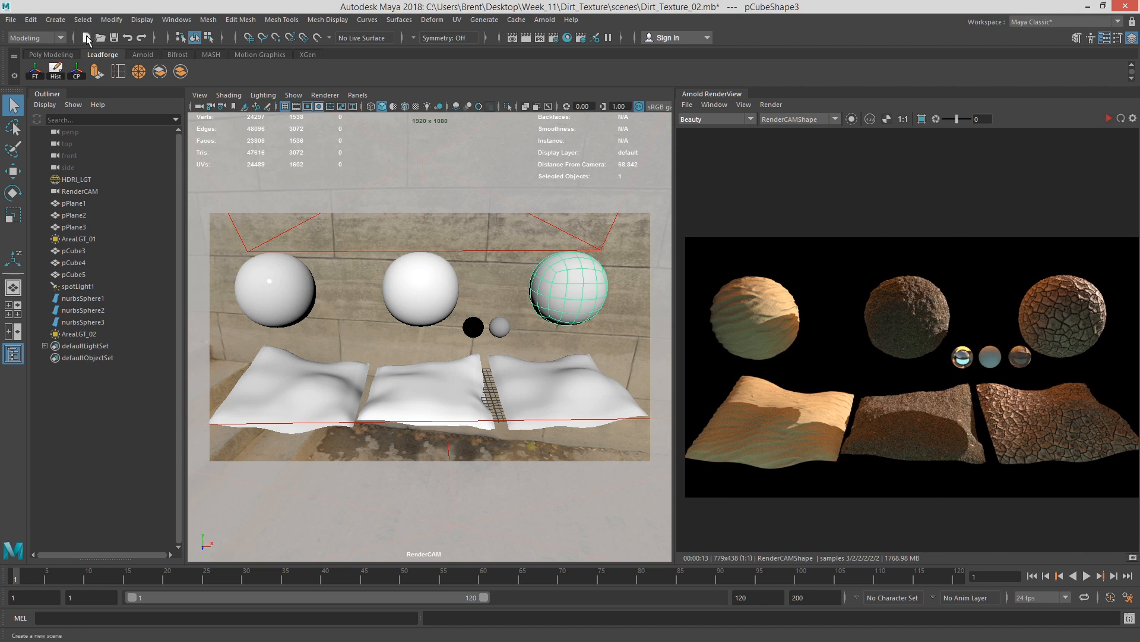
pyautogui.click(406, 269)
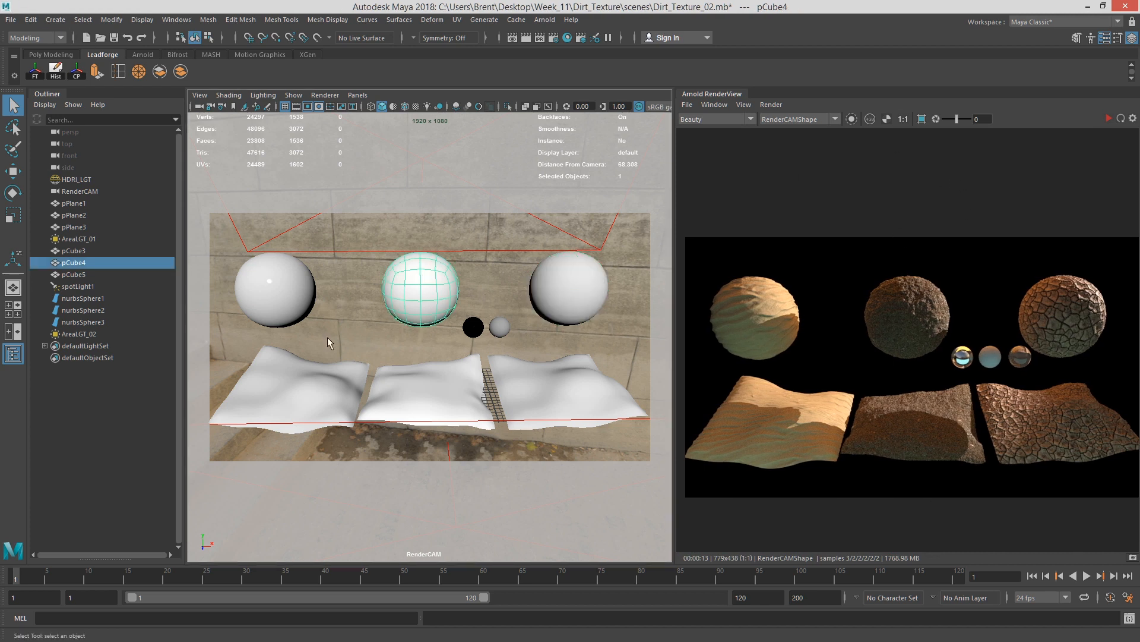
pyautogui.click(88, 39)
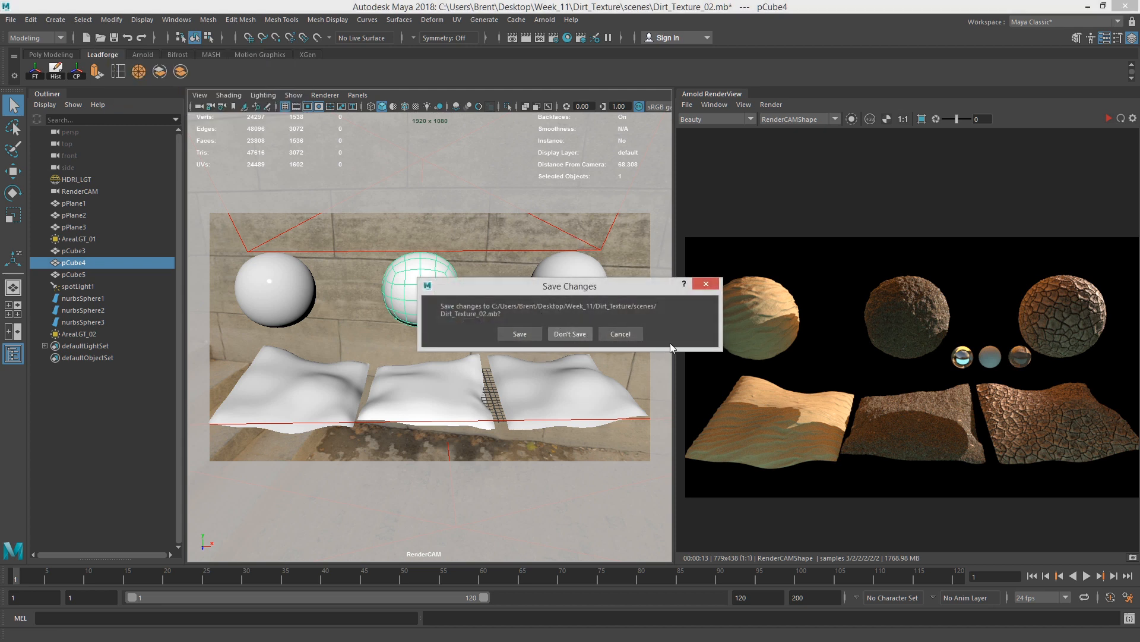
pyautogui.click(621, 334)
pyautogui.keyDown('ctrl'); pyautogui.click(445, 306); pyautogui.keyUp('ctrl')
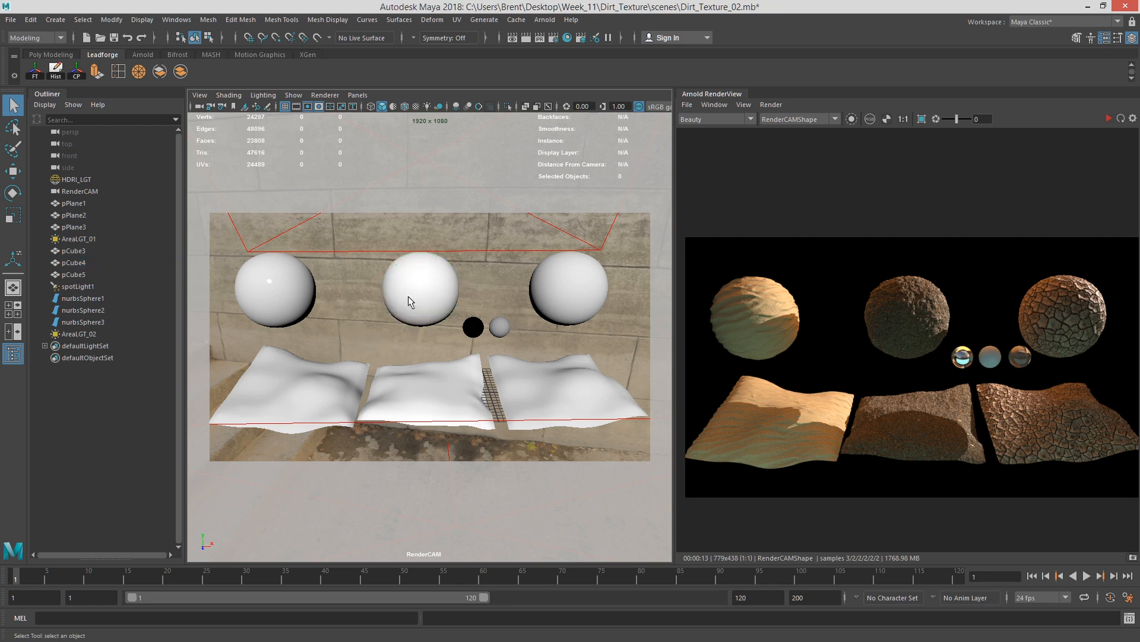
# Step: Look through the persp camera and select the area light AreaLGT_02 to examine how the lights surround the spheres and planes
pyautogui.click(358, 96)
pyautogui.moveTo(428, 107)
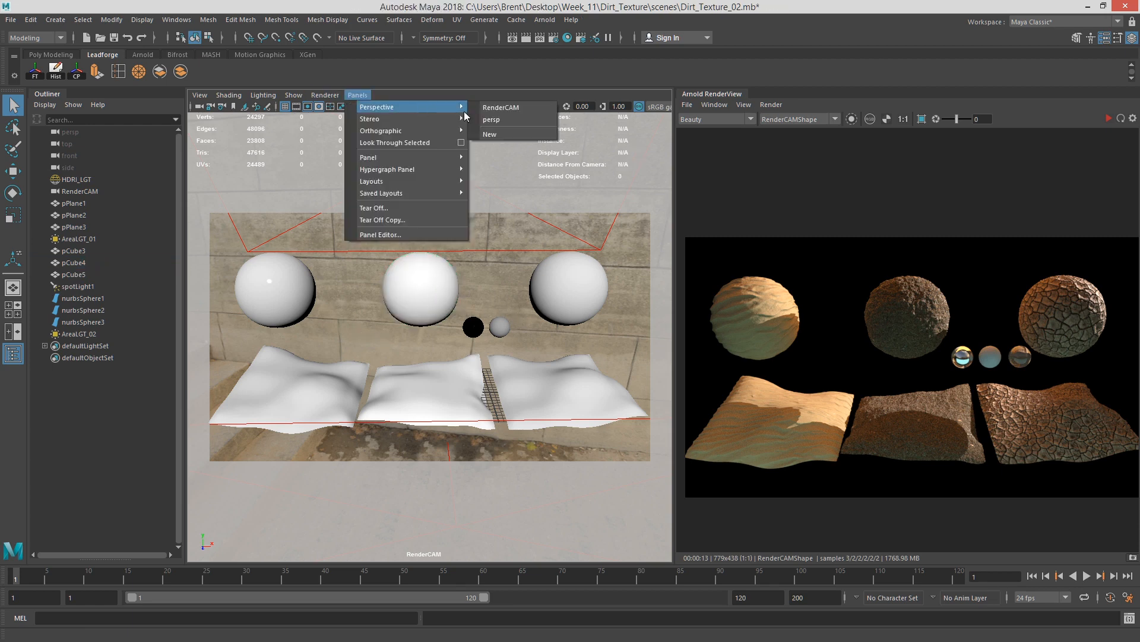
pyautogui.click(499, 116)
pyautogui.keyDown('alt'); pyautogui.moveTo(509, 316); pyautogui.dragTo(569, 306); pyautogui.keyUp('alt')
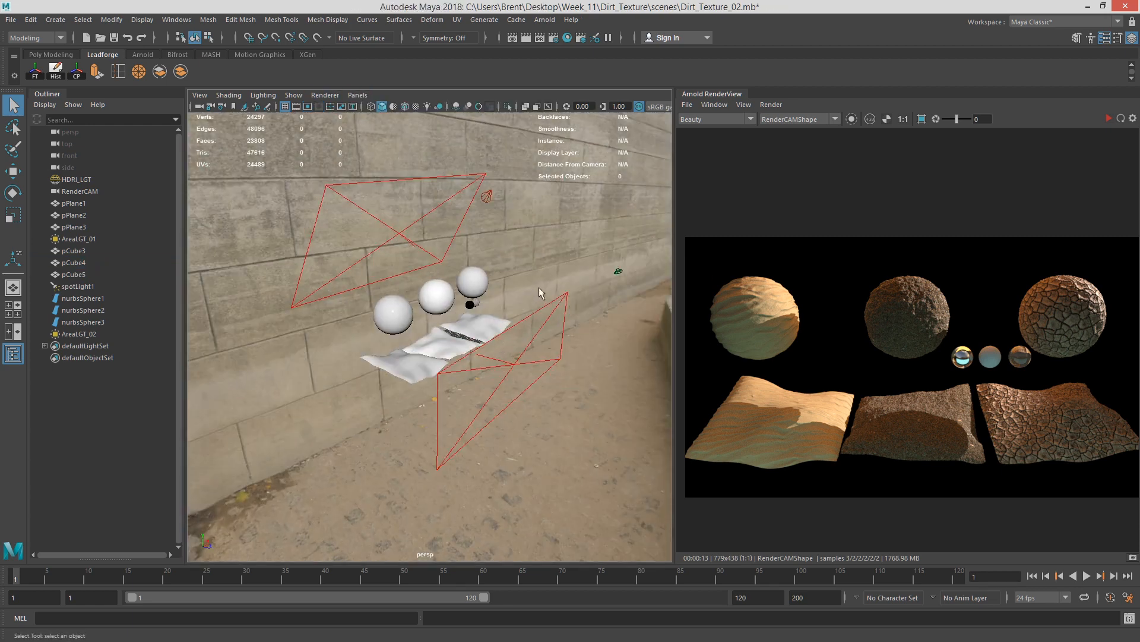
pyautogui.click(524, 331)
pyautogui.moveTo(504, 348)
pyautogui.keyDown('alt'); pyautogui.mouseDown()
pyautogui.moveTo(522, 344)
pyautogui.moveTo(505, 351)
pyautogui.mouseUp(); pyautogui.keyUp('alt')
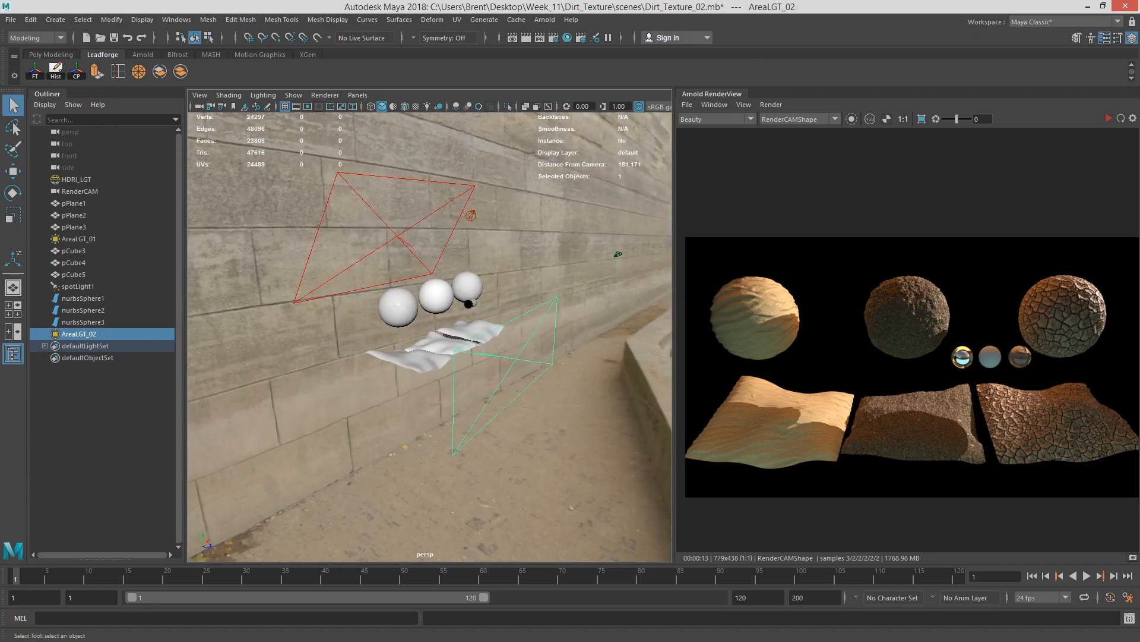
pyautogui.moveTo(495, 334)
pyautogui.keyDown('alt'); pyautogui.mouseDown()
pyautogui.moveTo(452, 333)
pyautogui.moveTo(505, 336)
pyautogui.moveTo(475, 338)
pyautogui.moveTo(493, 336)
pyautogui.mouseUp(); pyautogui.keyUp('alt')
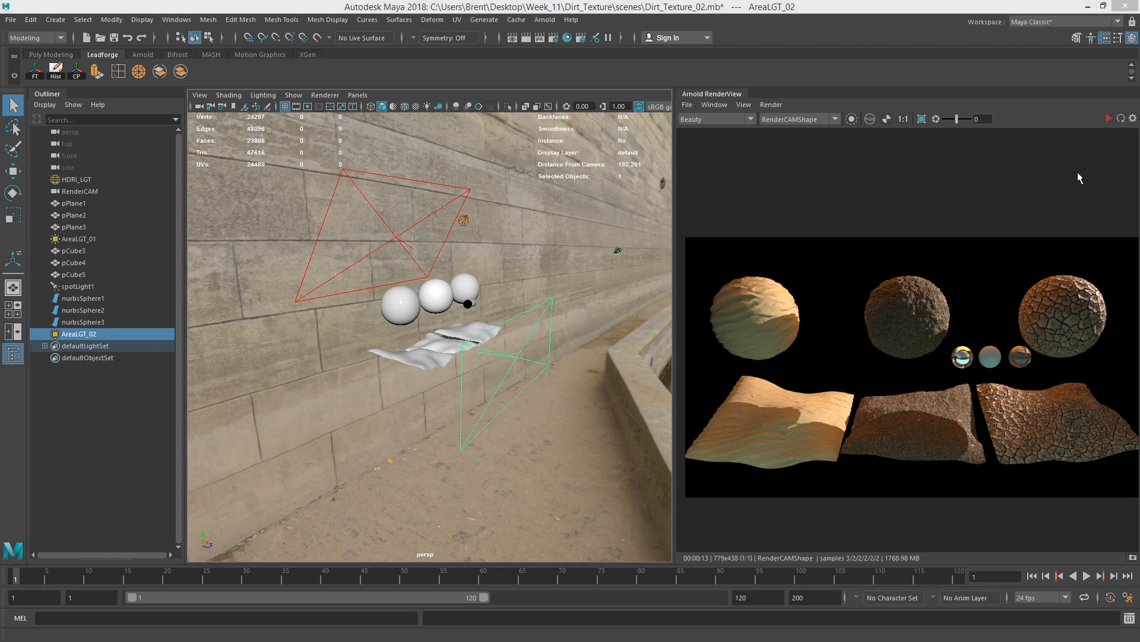
# Step: Render in Arnold with selection isolation enabled, and inspect the area light, the cracked-dirt sphere and the pPlane2 and pPlane1 surfaces in turn
pyautogui.click(851, 120)
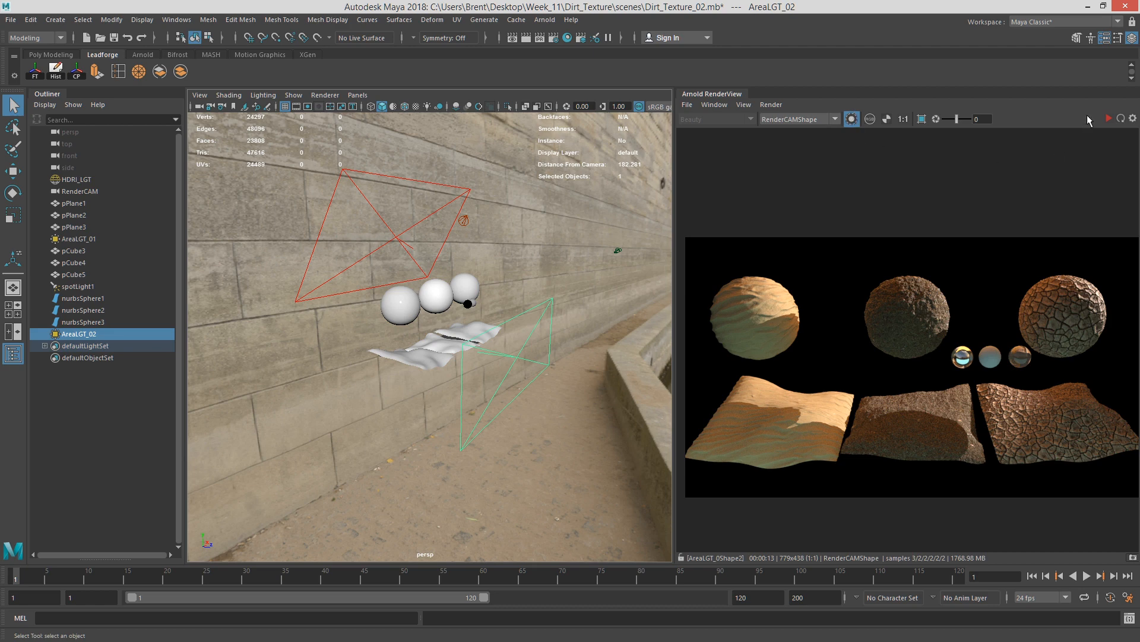
pyautogui.click(1107, 119)
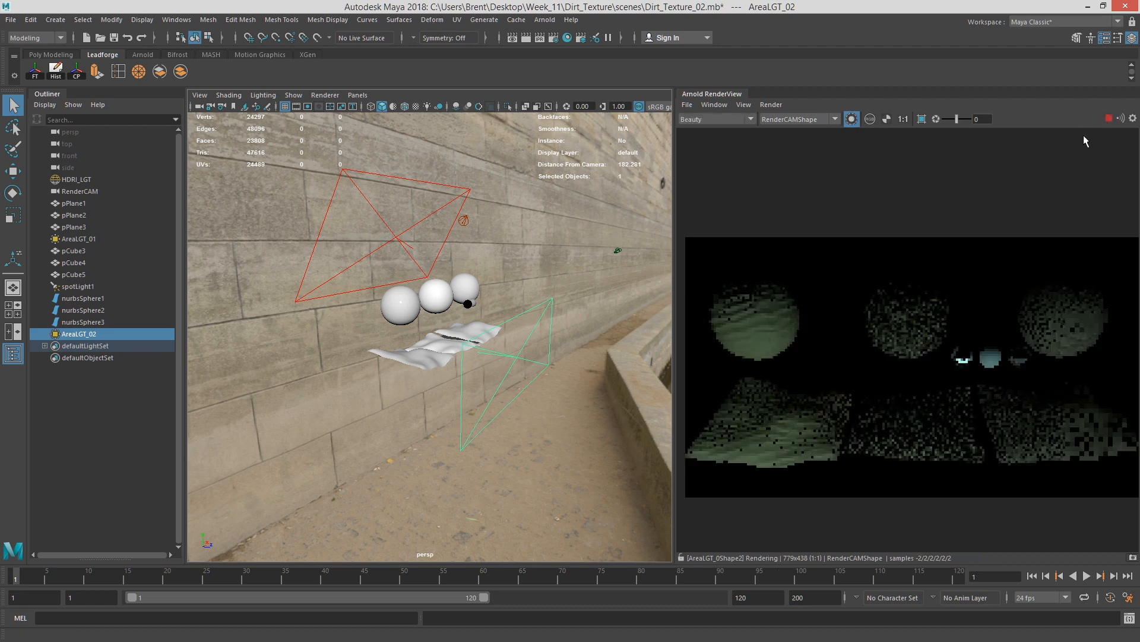
pyautogui.click(540, 279)
pyautogui.moveTo(542, 390); pyautogui.dragTo(543, 393)
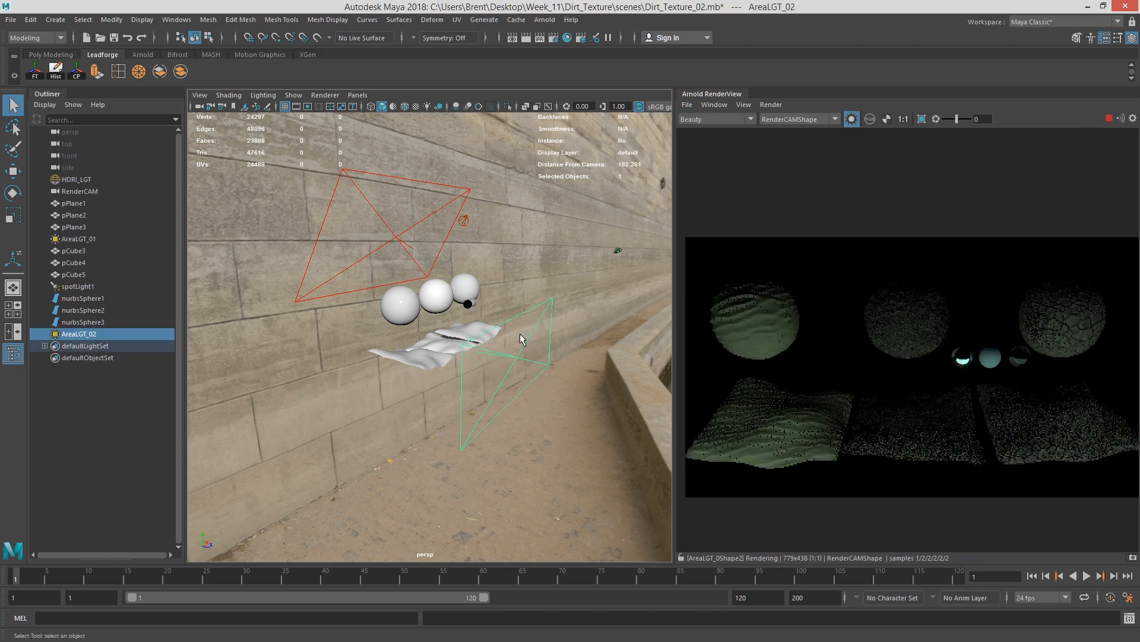
pyautogui.click(467, 289)
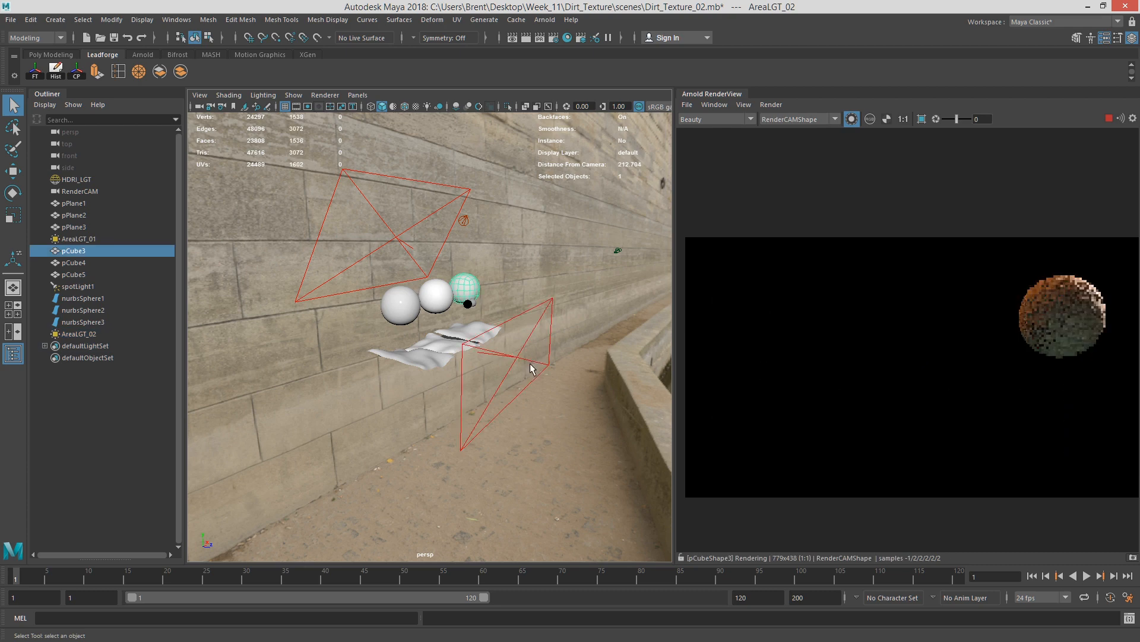
pyautogui.click(441, 354)
pyautogui.click(460, 340)
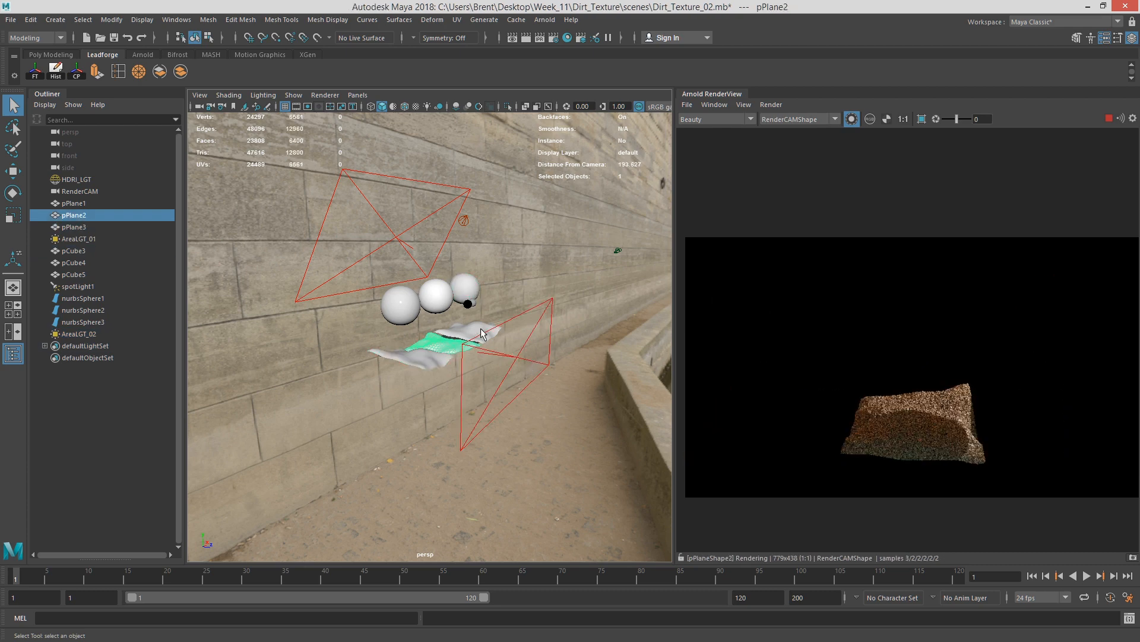
pyautogui.click(481, 331)
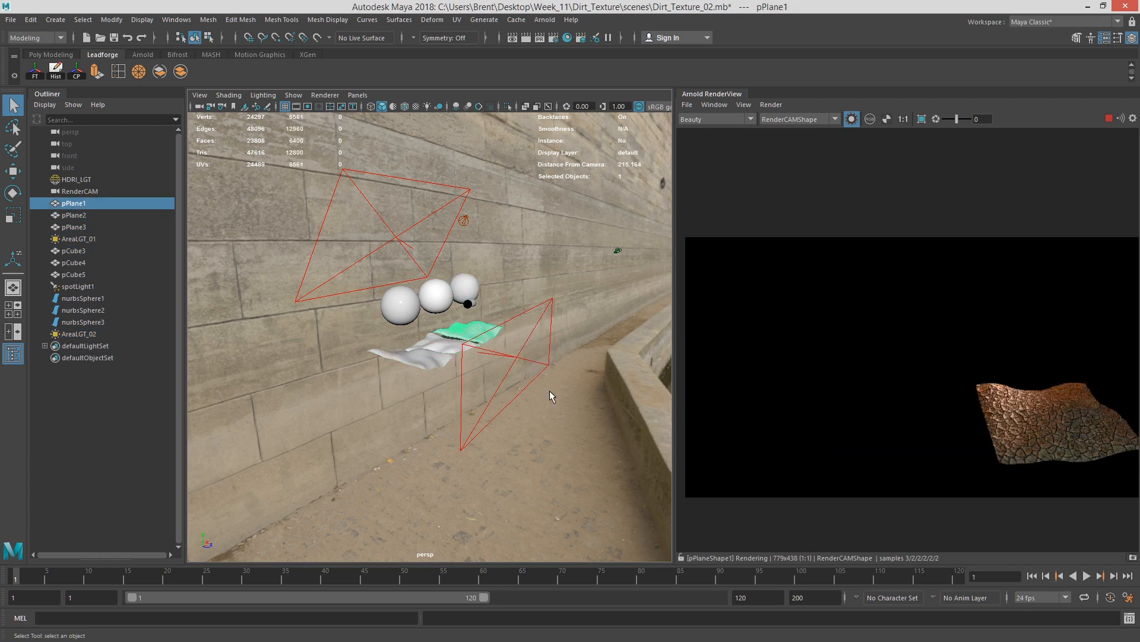
pyautogui.click(618, 250)
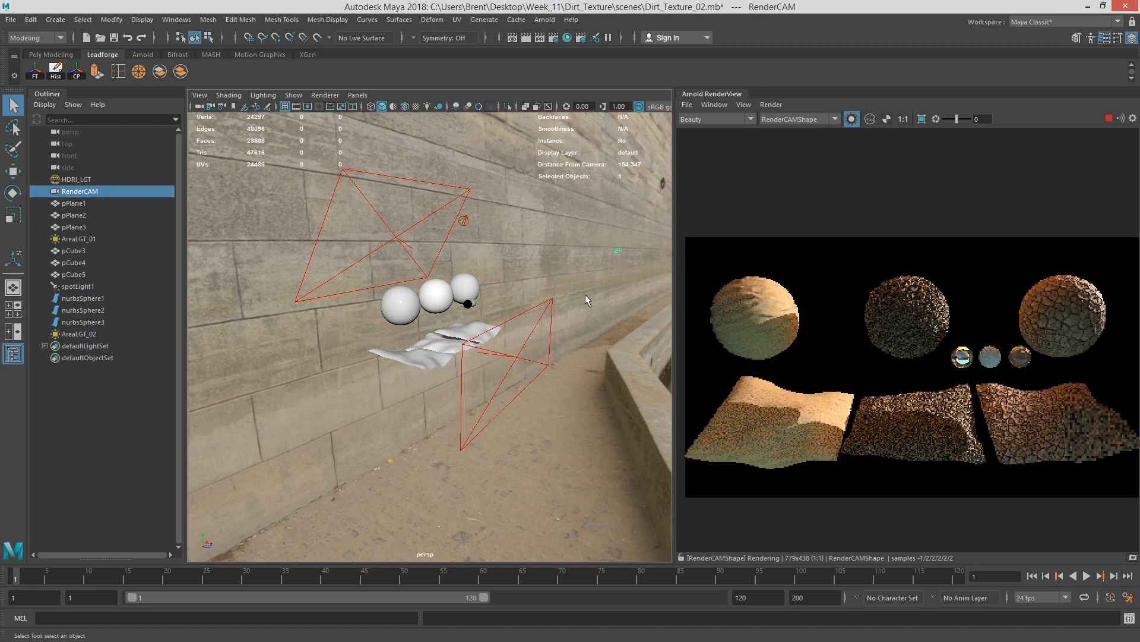
# Step: Isolate the contributions of AreaLGT_02, AreaLGT_01, spotLight1 and HDRI_LGT in the render, and return to the full-scene render
pyautogui.click(543, 358)
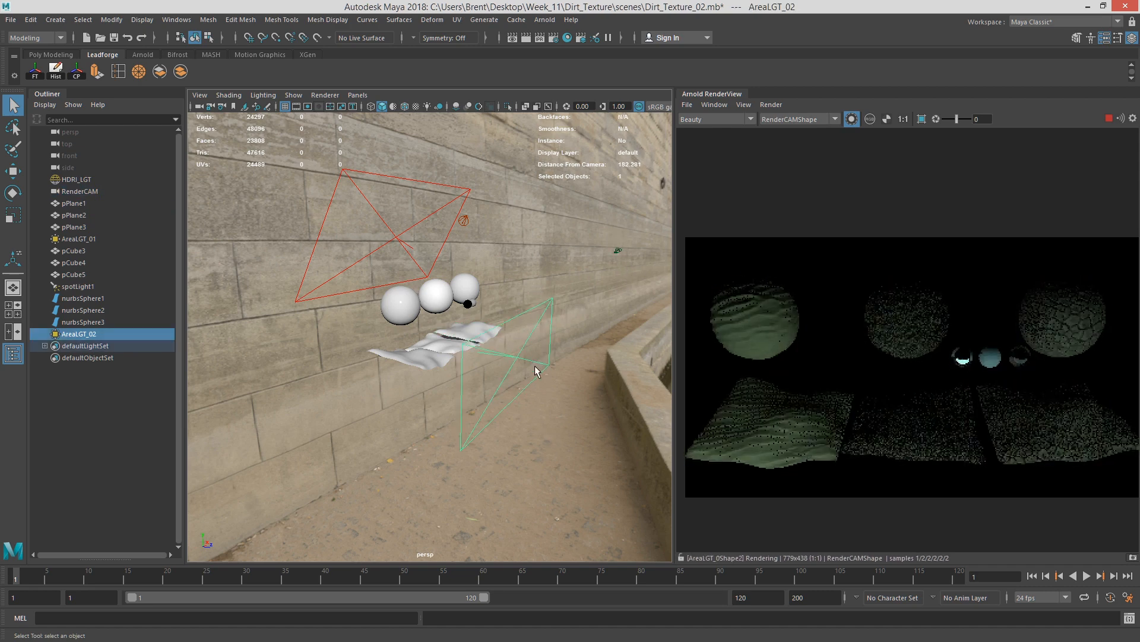
pyautogui.keyDown('alt'); pyautogui.moveTo(538, 337); pyautogui.dragTo(453, 333); pyautogui.keyUp('alt')
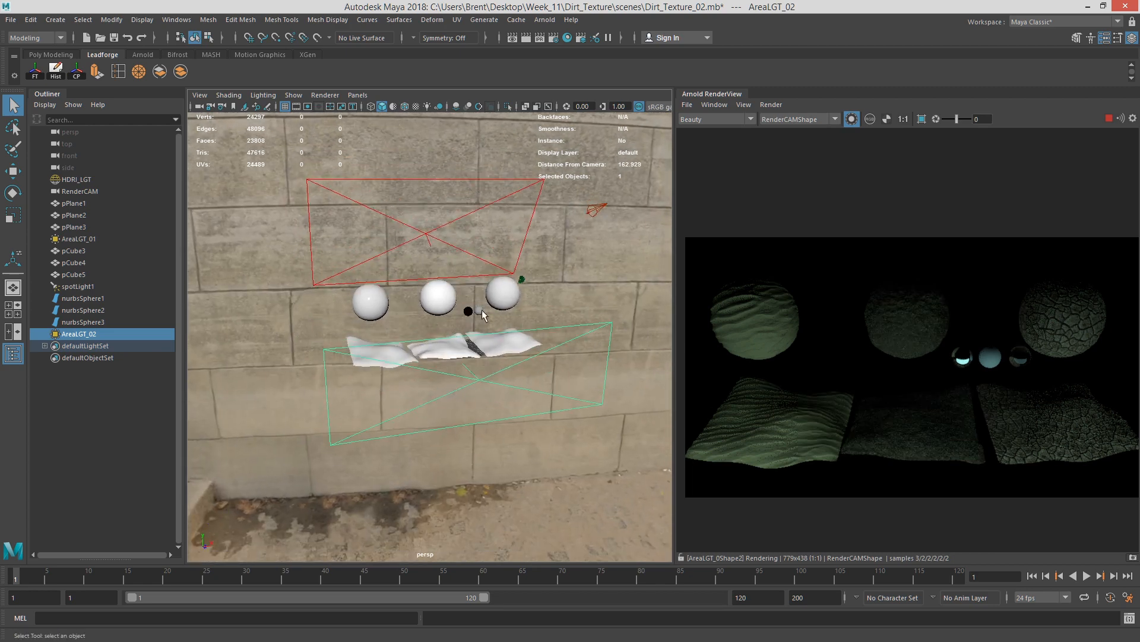
pyautogui.click(437, 203)
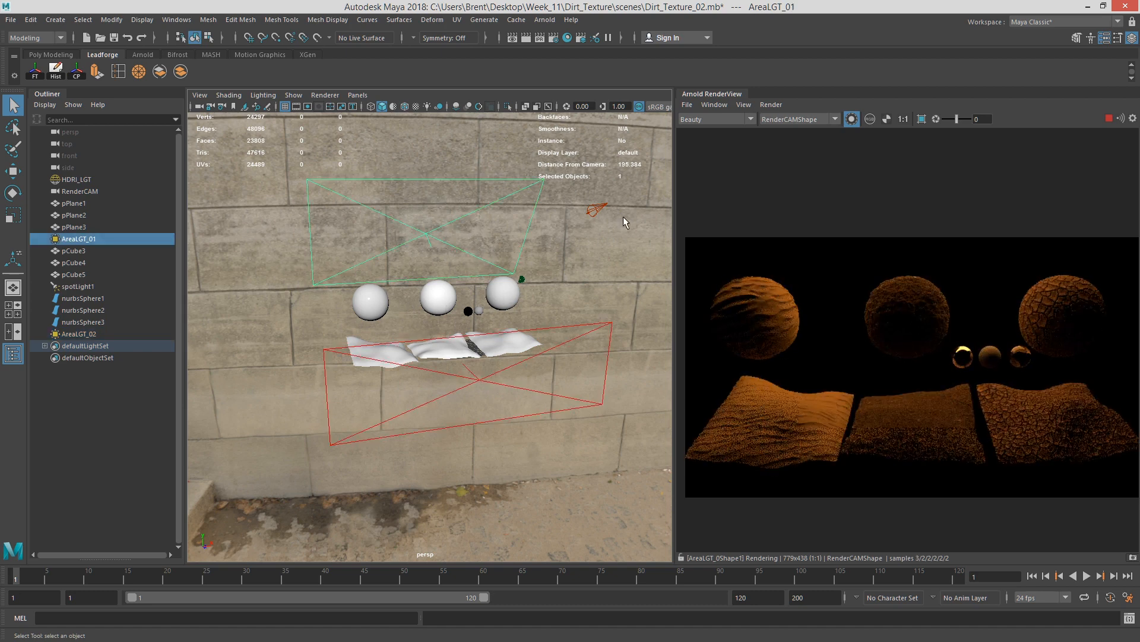
pyautogui.click(592, 205)
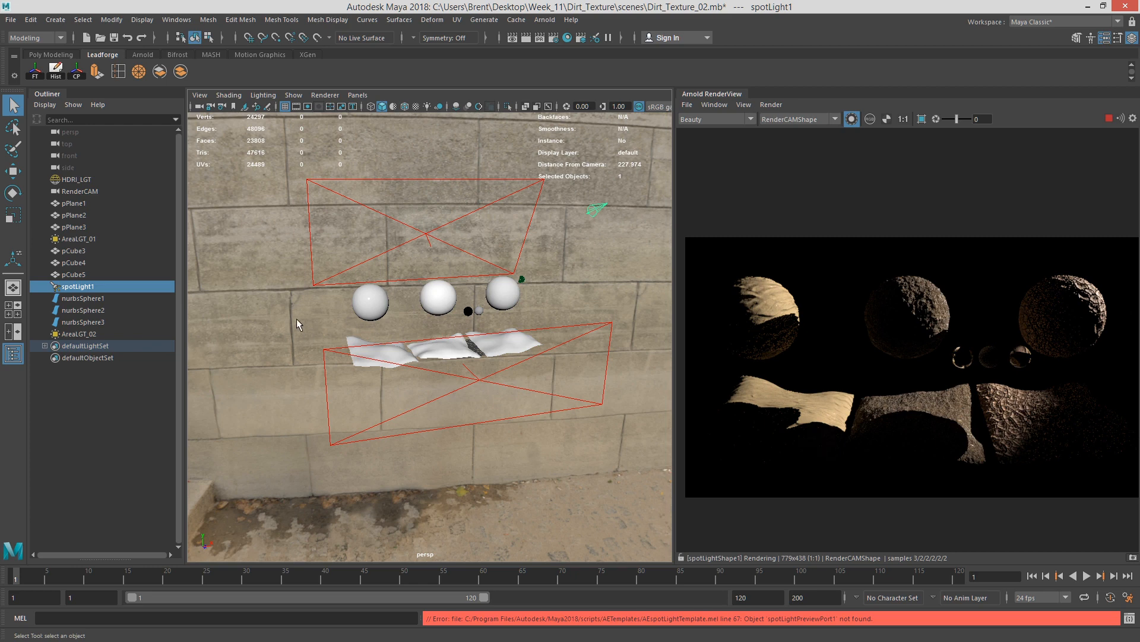
pyautogui.click(84, 179)
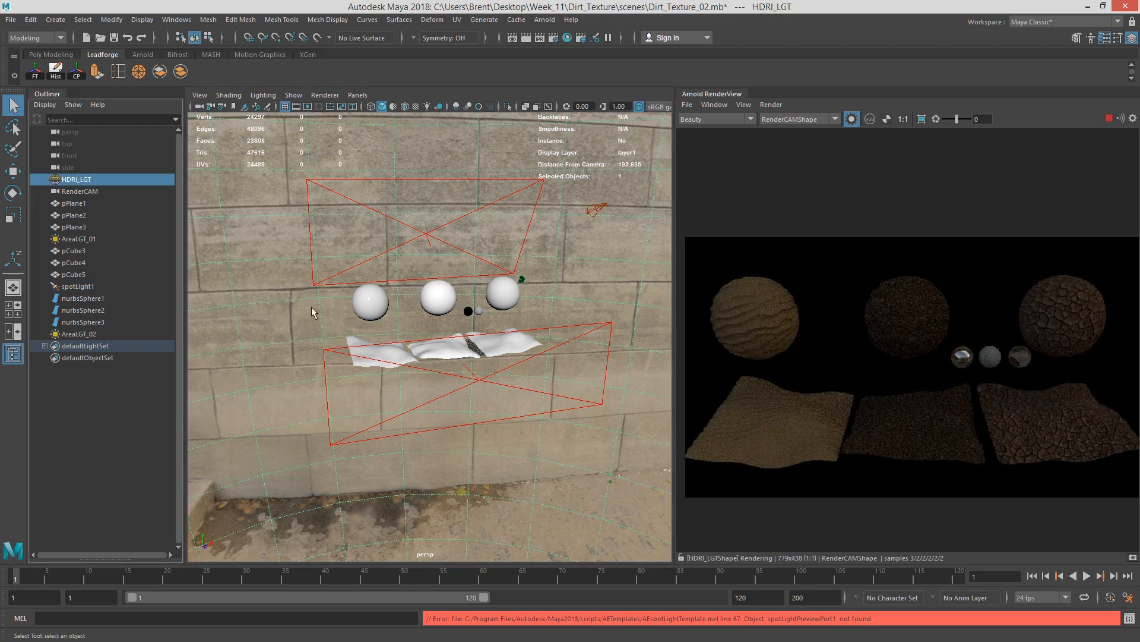
pyautogui.click(596, 264)
pyautogui.click(852, 118)
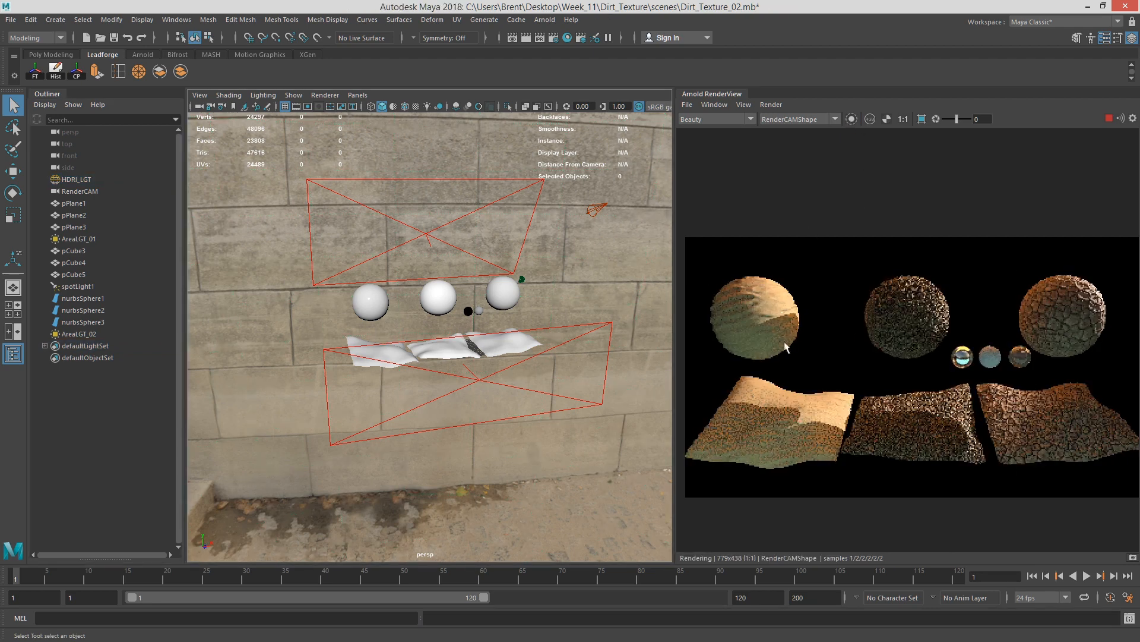
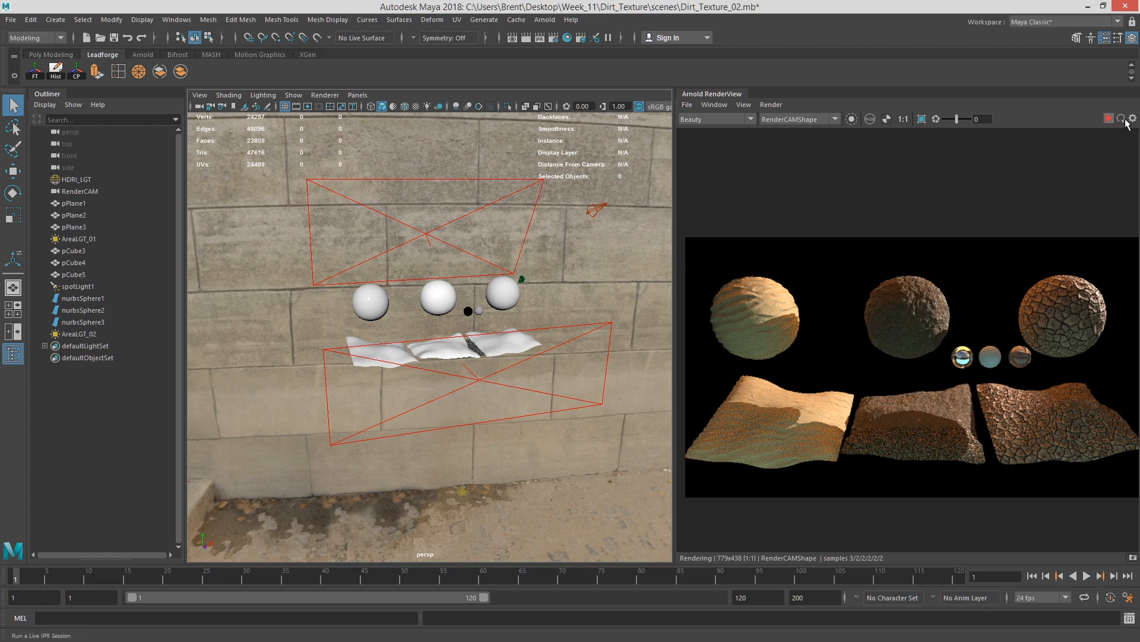
# Step: Open the Hypershade and add a new graph tab named Demo_CrackedDirt
pyautogui.moveTo(1139, 144); pyautogui.dragTo(321, 15)
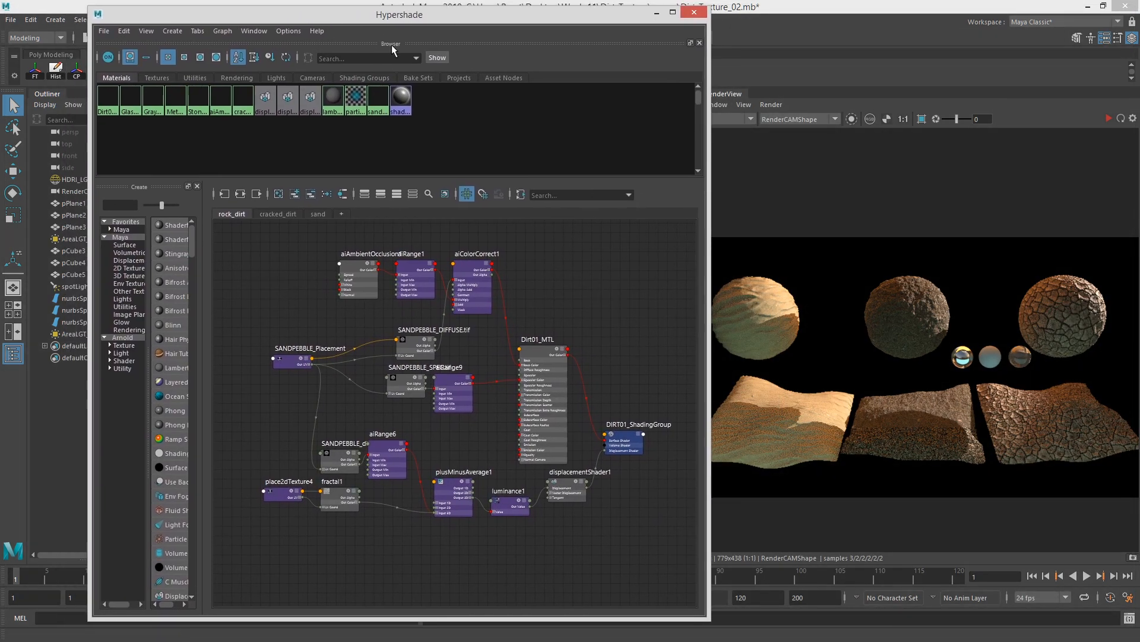
pyautogui.click(342, 215)
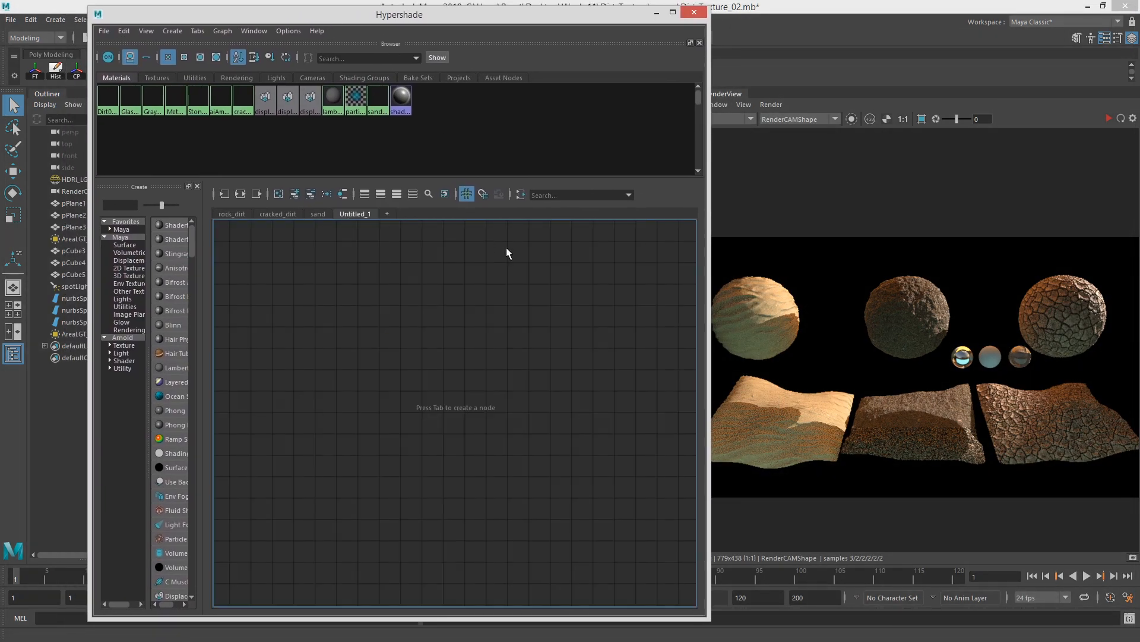
pyautogui.doubleClick(361, 215)
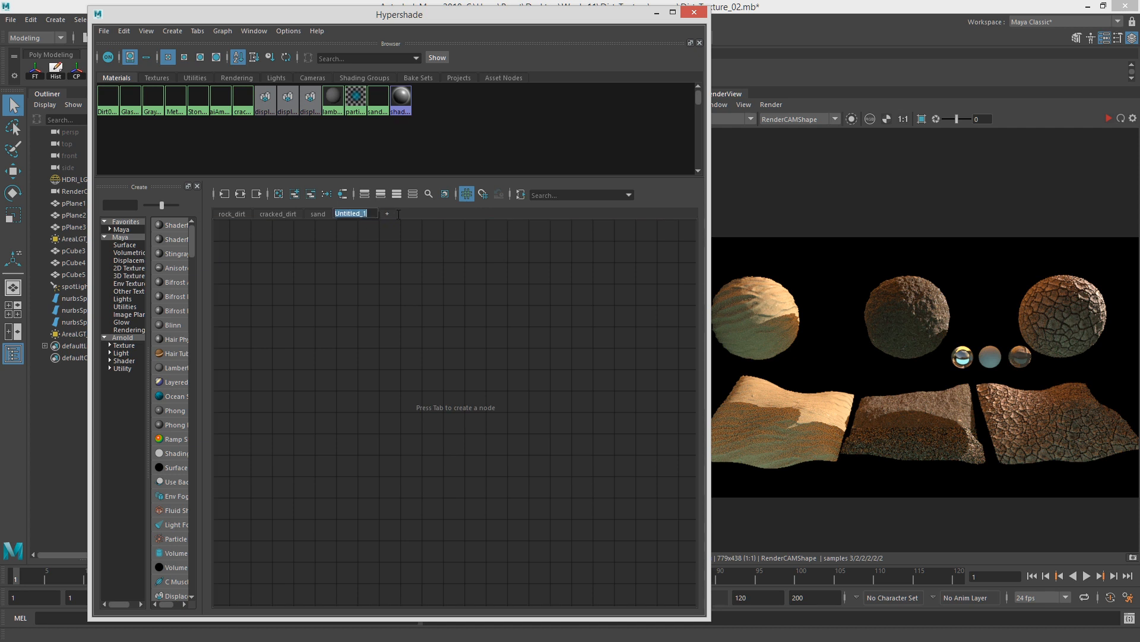
pyautogui.write('Dirt')
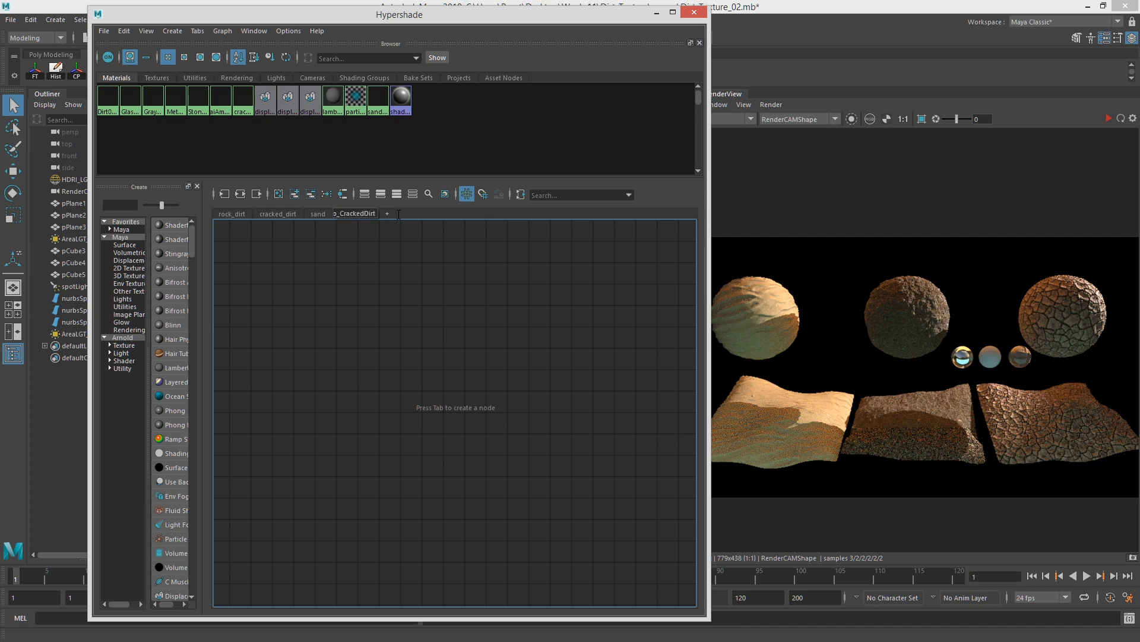
pyautogui.write('emo_CrackedDirt')
pyautogui.press('Return')
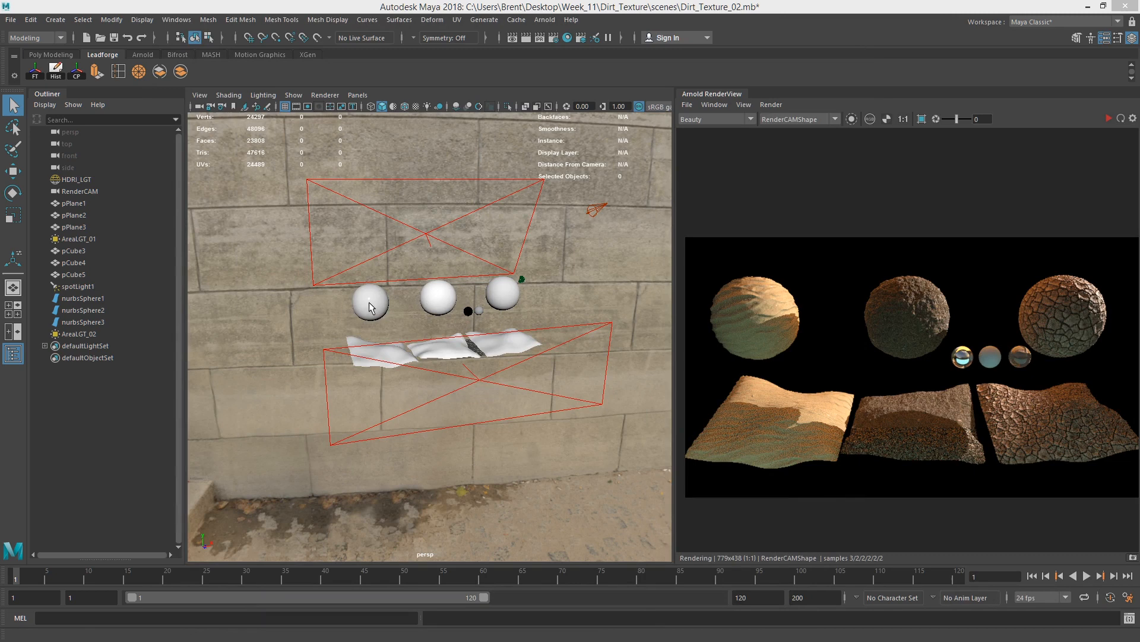
# Step: Delete the sand and rock dirt spheres and planes, keeping only the cracked-dirt sphere pCube3 and plane pPlane1
pyautogui.click(369, 307)
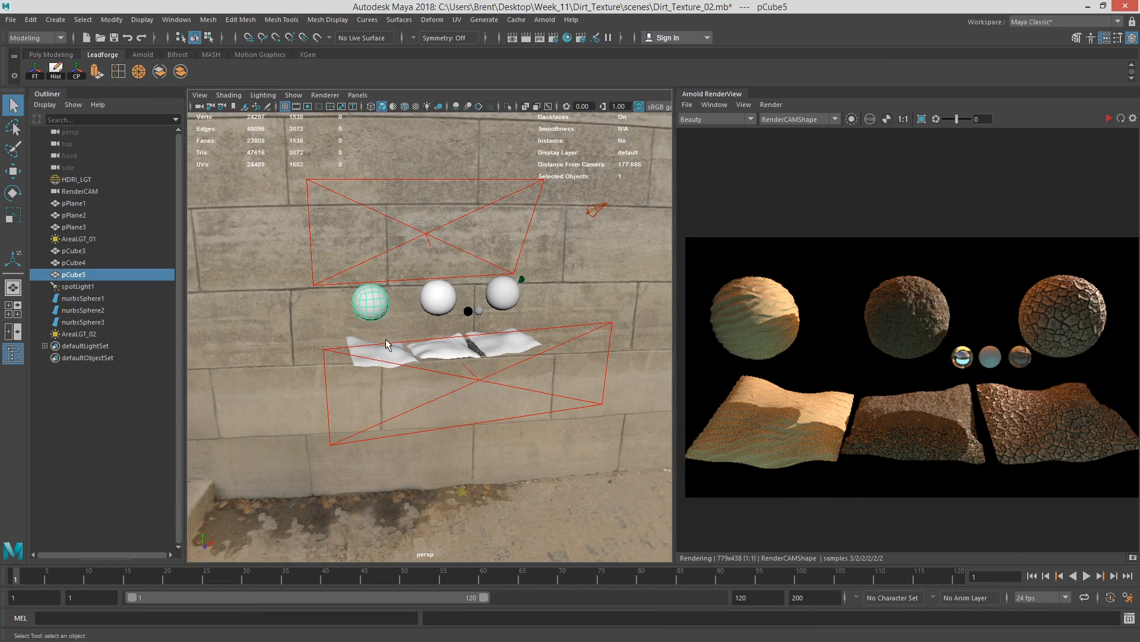
pyautogui.keyDown('alt'); pyautogui.moveTo(414, 312); pyautogui.dragTo(402, 357); pyautogui.keyUp('alt')
pyautogui.keyDown('shift'); pyautogui.click(396, 357); pyautogui.keyUp('shift')
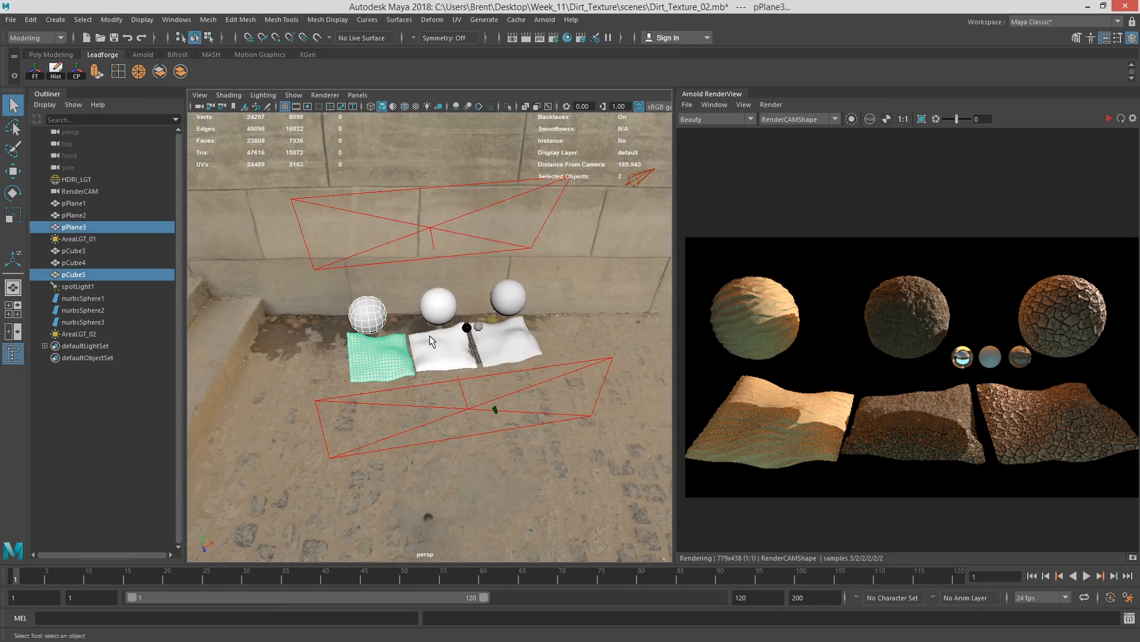
pyautogui.keyDown('shift'); pyautogui.click(430, 335); pyautogui.keyUp('shift')
pyautogui.keyDown('shift'); pyautogui.click(438, 306); pyautogui.keyUp('shift')
pyautogui.press('Delete')
# Step: Move the remaining plane and sphere together sideways toward the small chrome and grey reference spheres
pyautogui.click(503, 340)
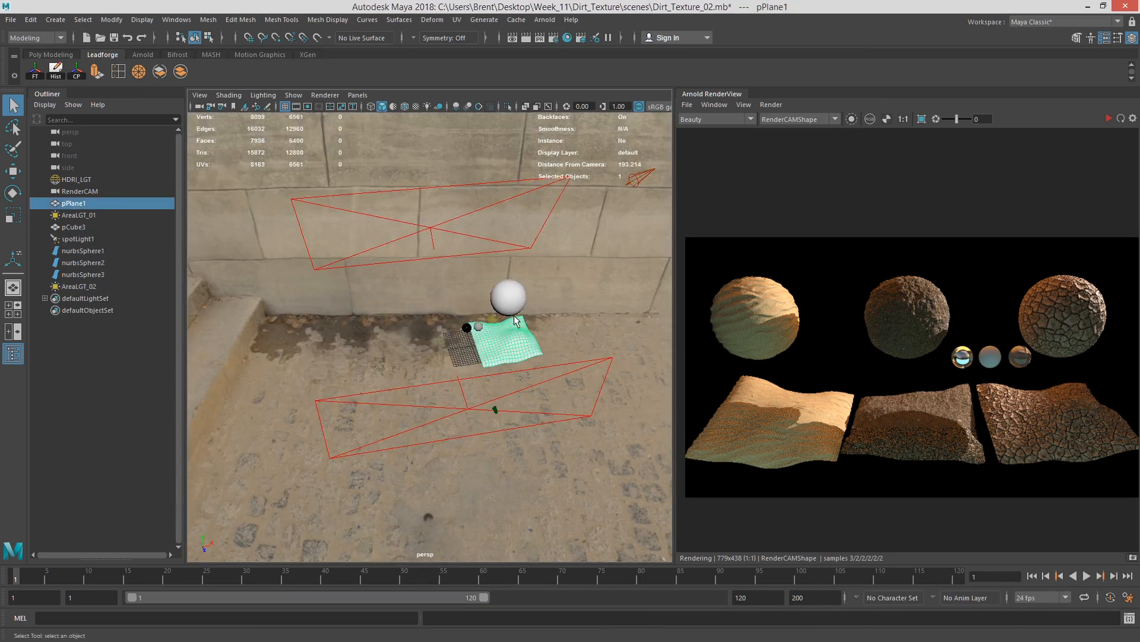
pyautogui.keyDown('shift'); pyautogui.click(508, 297); pyautogui.keyUp('shift')
pyautogui.press('w')
pyautogui.moveTo(563, 291); pyautogui.dragTo(501, 298)
pyautogui.press('f')
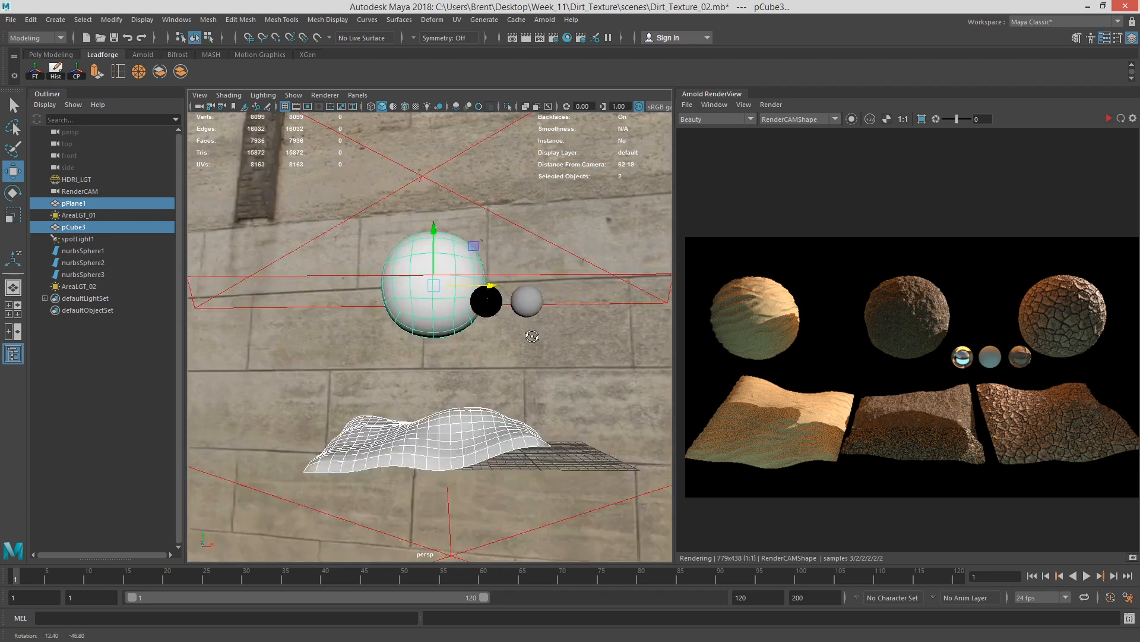
pyautogui.click(469, 256)
pyautogui.moveTo(490, 276); pyautogui.dragTo(480, 277)
pyautogui.click(599, 308)
pyautogui.moveTo(600, 308)
pyautogui.keyDown('alt'); pyautogui.mouseDown()
pyautogui.moveTo(611, 330)
pyautogui.moveTo(600, 328)
pyautogui.mouseUp(); pyautogui.keyUp('alt')
# Step: Examine the UV layouts of the sphere pCube3 and the plane pPlane1 in the UV Editor, and close the editor
pyautogui.click(487, 452)
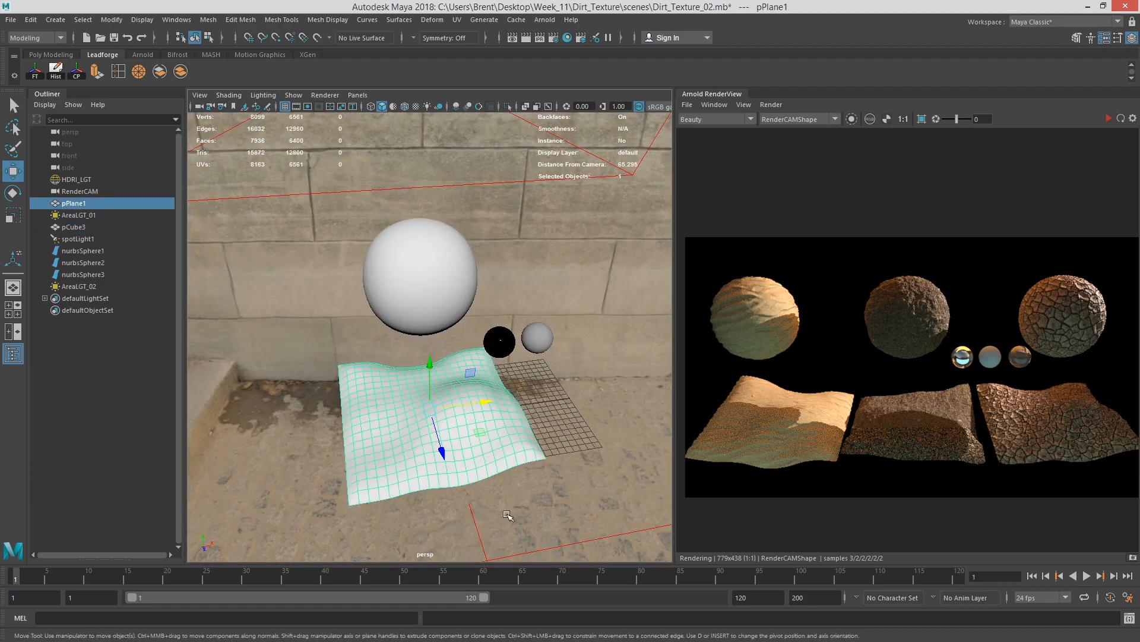
pyautogui.keyDown('alt'); pyautogui.moveTo(487, 451); pyautogui.dragTo(504, 495); pyautogui.keyUp('alt')
pyautogui.click(419, 276)
pyautogui.keyDown('alt'); pyautogui.moveTo(420, 276); pyautogui.dragTo(473, 79); pyautogui.keyUp('alt')
pyautogui.click(457, 20)
pyautogui.click(459, 21)
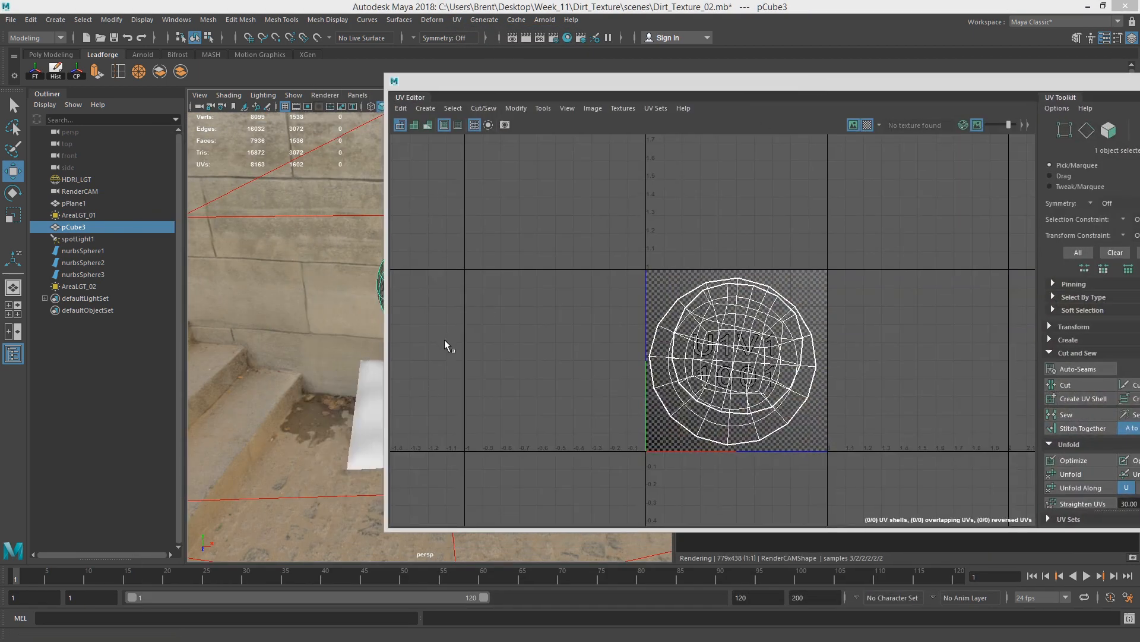
pyautogui.click(378, 393)
pyautogui.click(991, 83)
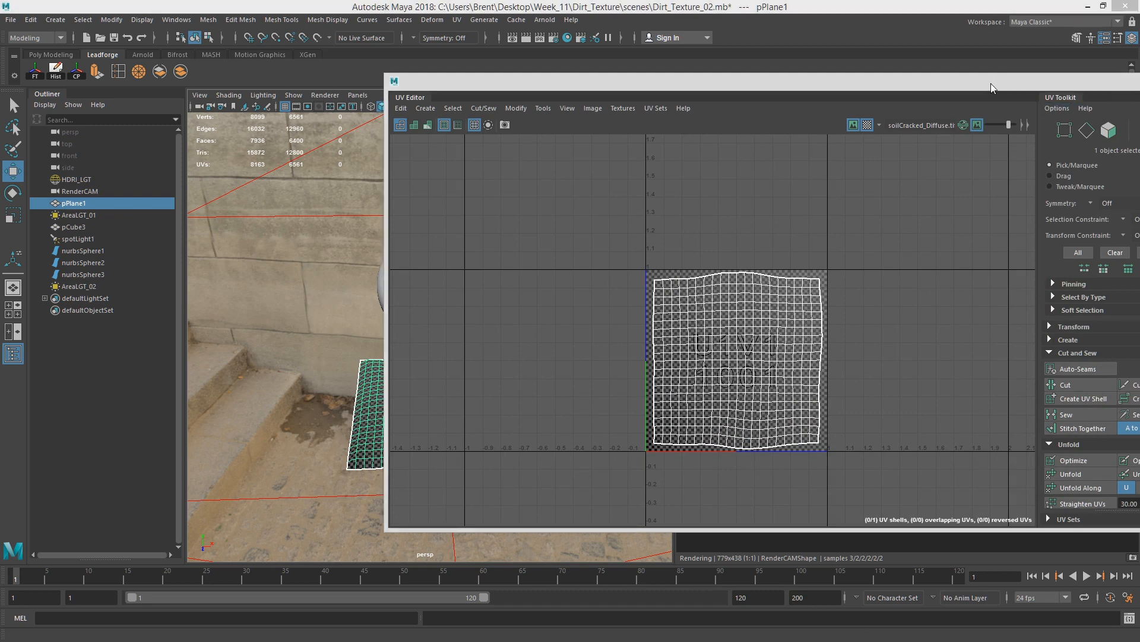
pyautogui.moveTo(991, 84); pyautogui.dragTo(710, 76)
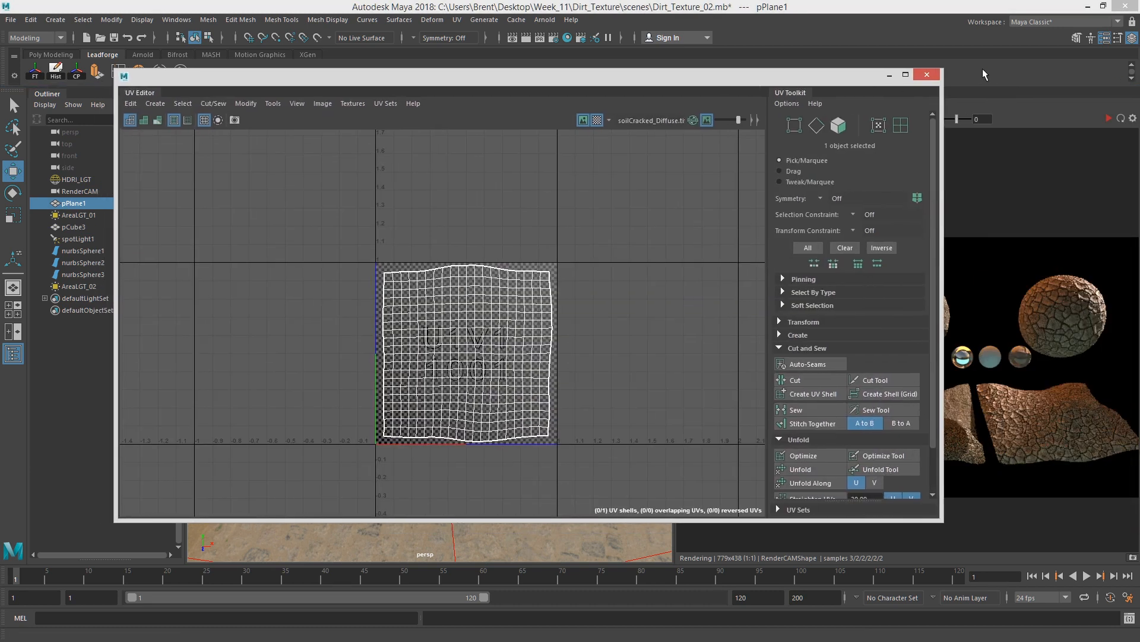
pyautogui.click(927, 75)
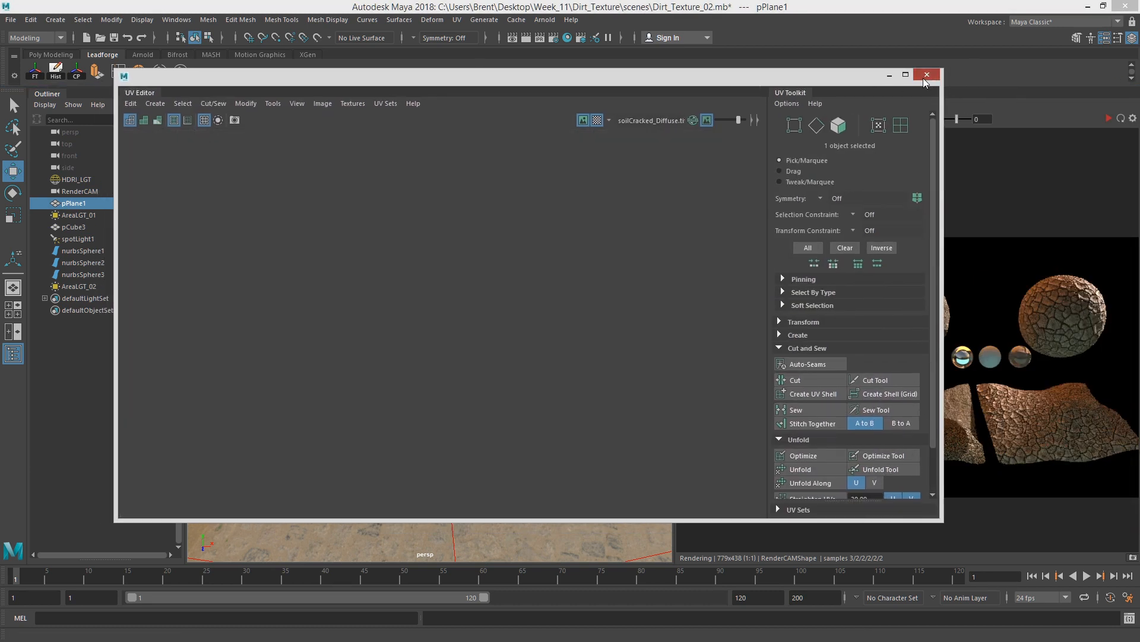
pyautogui.click(600, 303)
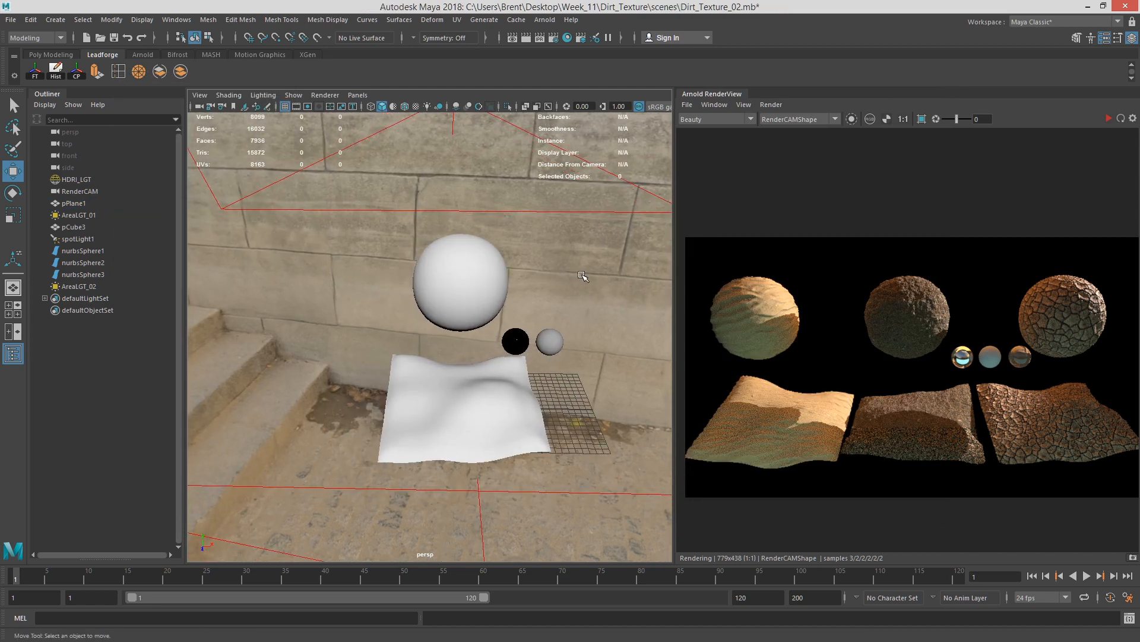
# Step: Look through RenderCAM and dolly it to frame the remaining sphere and plane
pyautogui.click(358, 95)
pyautogui.click(503, 109)
pyautogui.keyDown('alt'); pyautogui.moveTo(443, 259); pyautogui.dragTo(458, 262, button='right'); pyautogui.keyUp('alt')
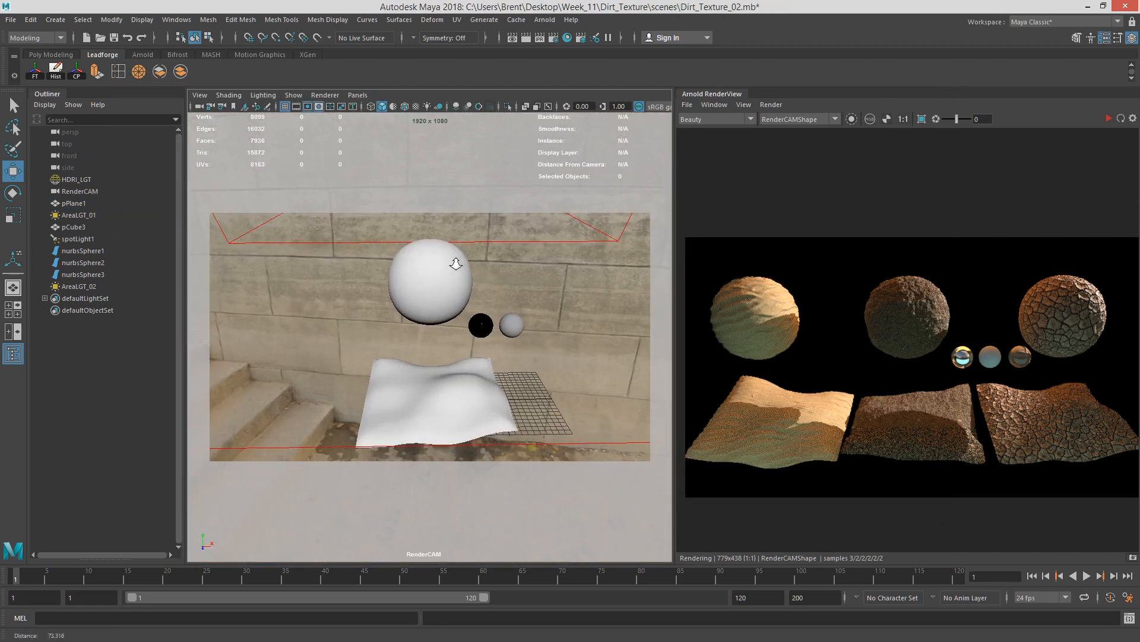
# Step: Set the render image size to 1000 by 1000 pixels, and frame the sphere and plane more closely in RenderCAM
pyautogui.click(553, 38)
pyautogui.doubleClick(643, 353)
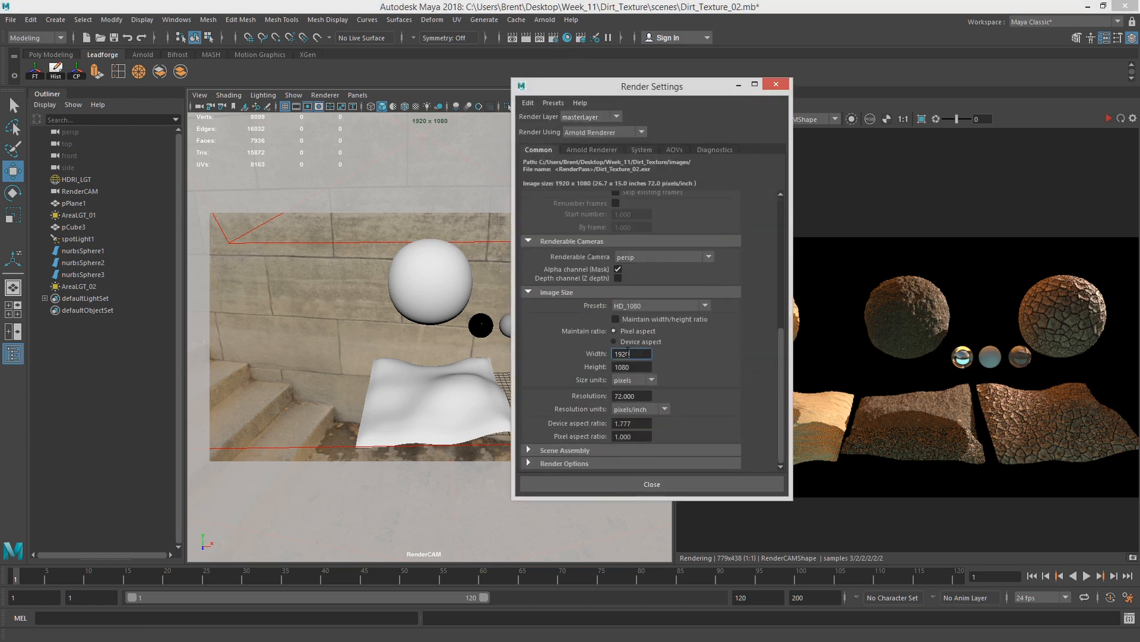
pyautogui.write('1000')
pyautogui.press('Tab')
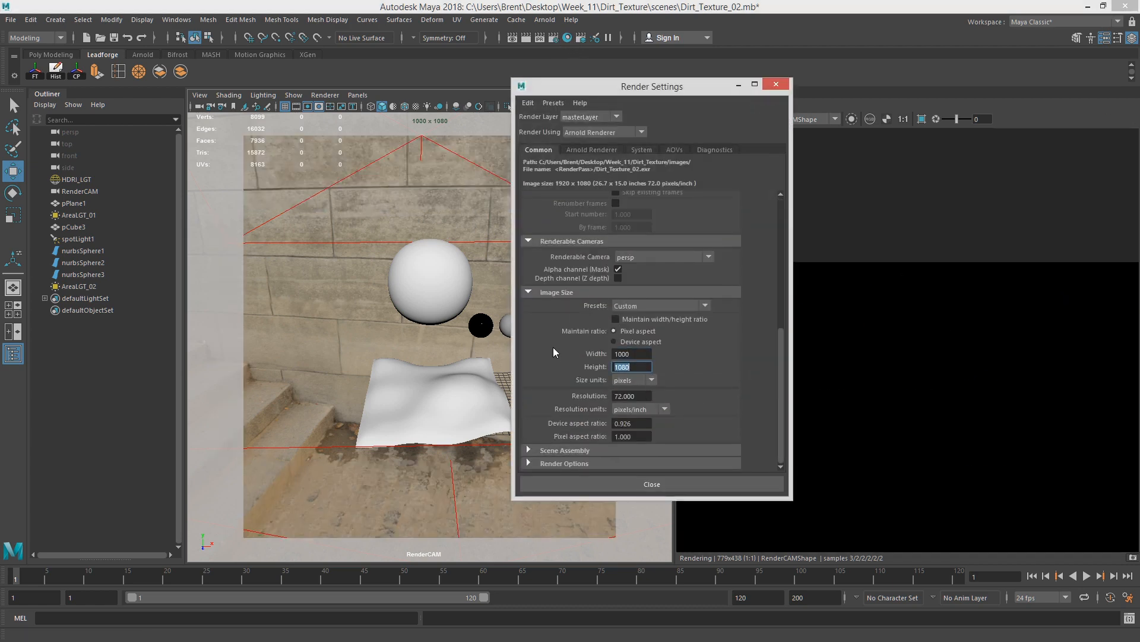
pyautogui.write('1000')
pyautogui.press('Return')
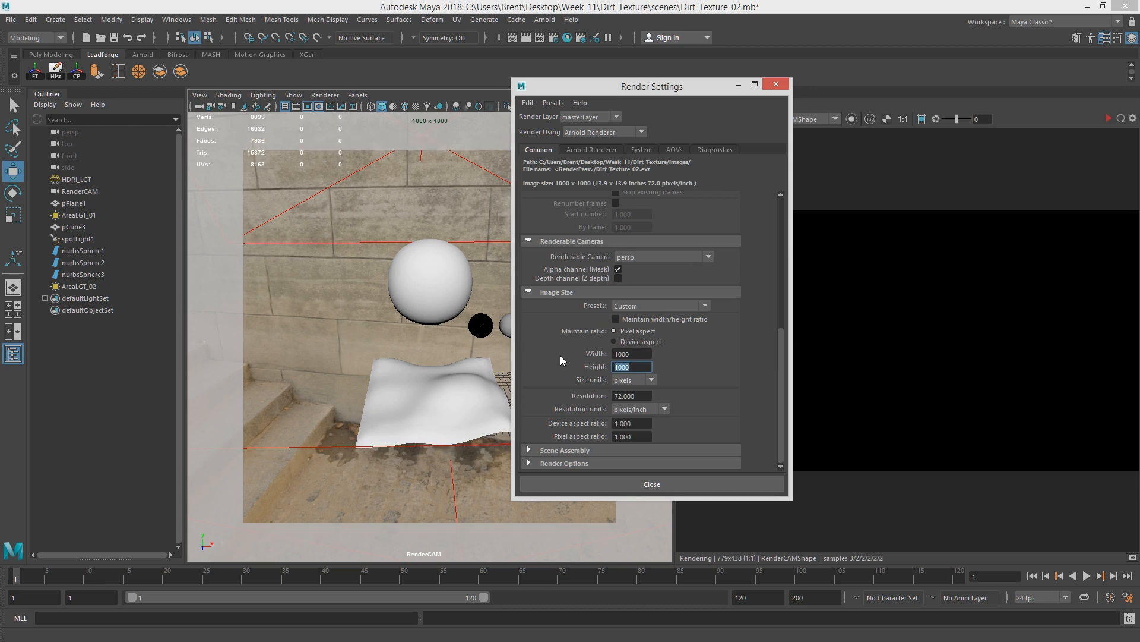
pyautogui.click(711, 482)
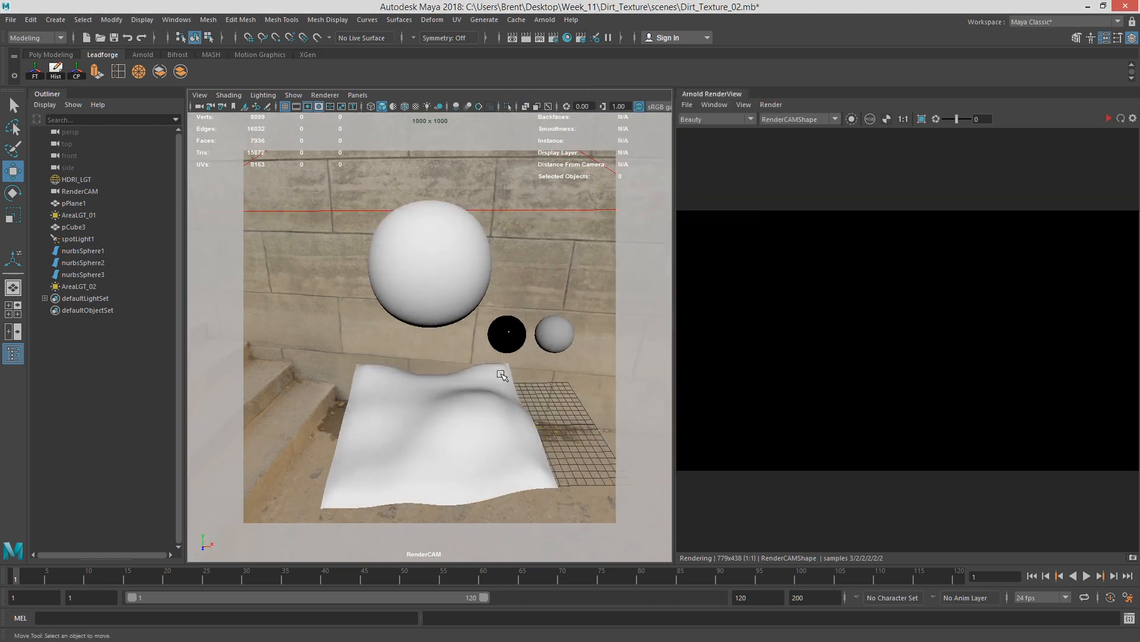
pyautogui.scroll(5, 508, 361)
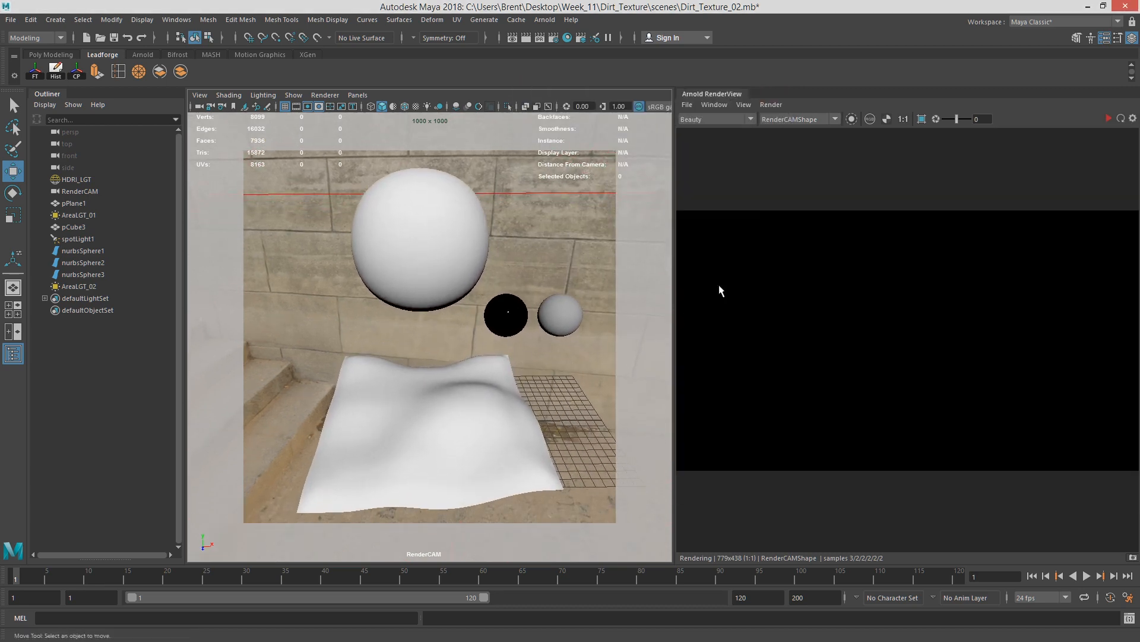
# Step: Restart the interactive Arnold render of RenderCAM at the square image size
pyautogui.click(1110, 119)
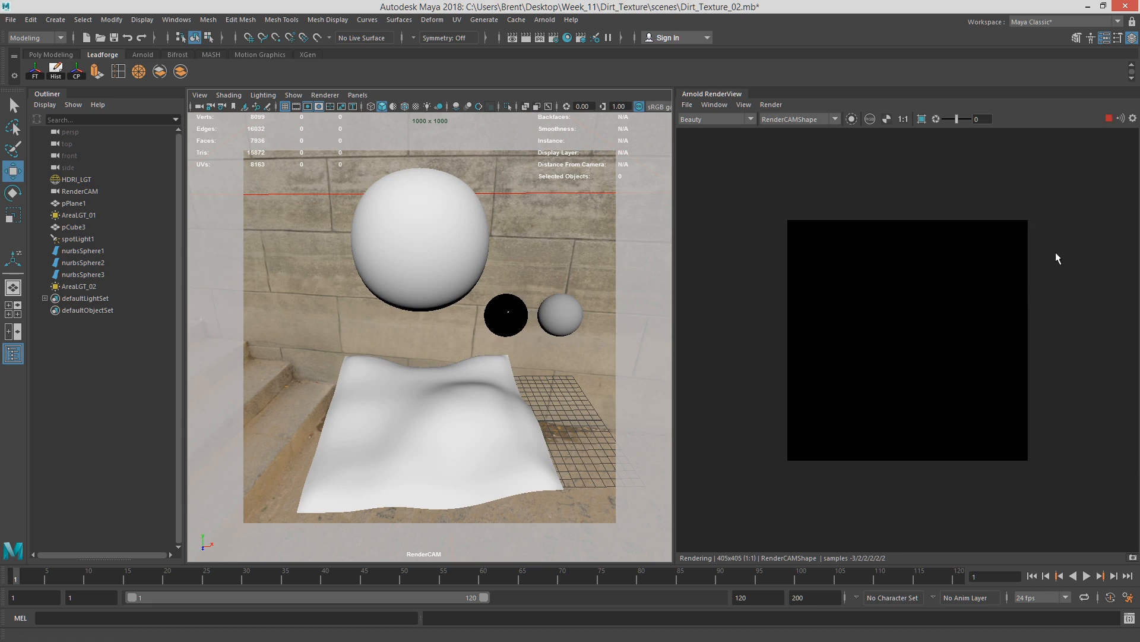
pyautogui.click(772, 105)
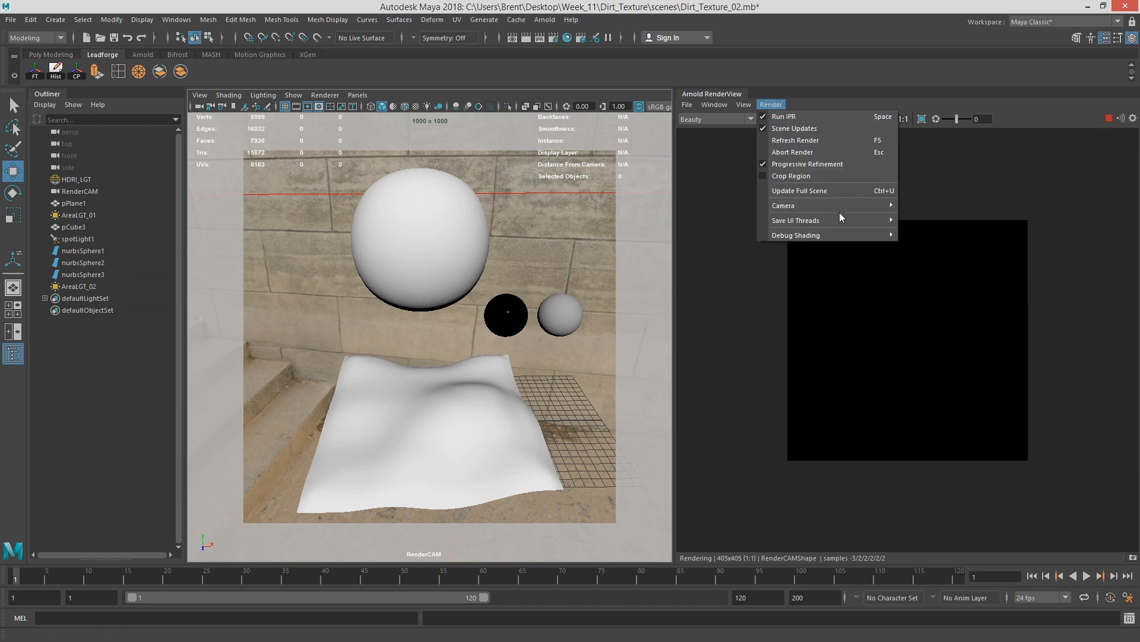
pyautogui.moveTo(843, 208)
pyautogui.click(1025, 163)
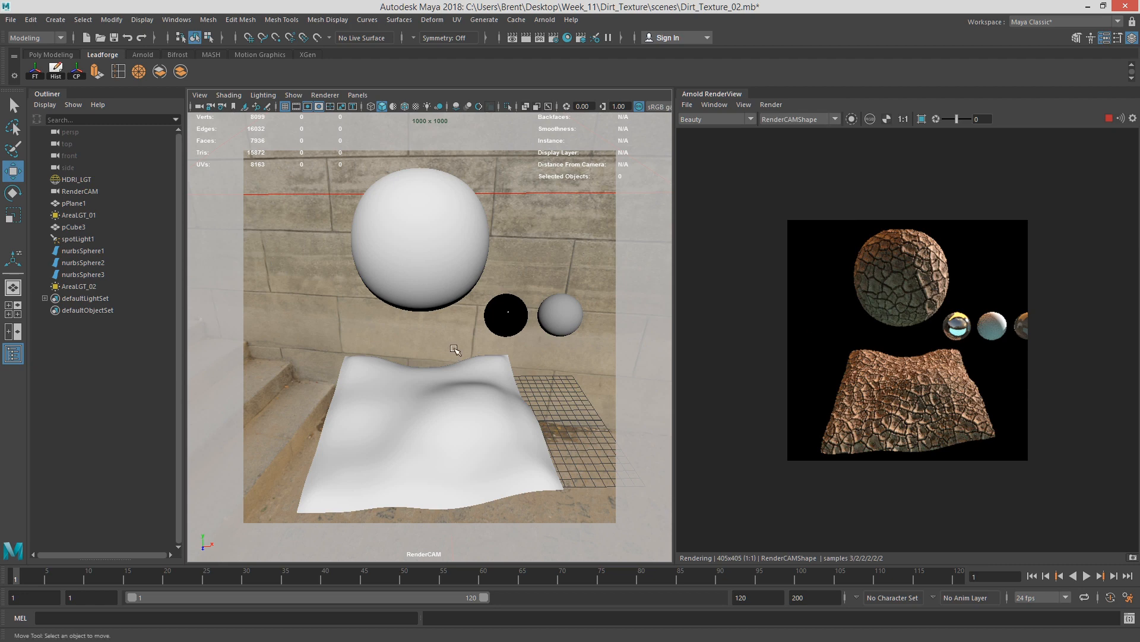
# Step: Move the three small reference spheres together sideways and down, so all fit in frame between the large sphere and the plane
pyautogui.click(619, 313)
pyautogui.keyDown('shift'); pyautogui.click(560, 315); pyautogui.keyUp('shift')
pyautogui.keyDown('shift'); pyautogui.click(506, 315); pyautogui.keyUp('shift')
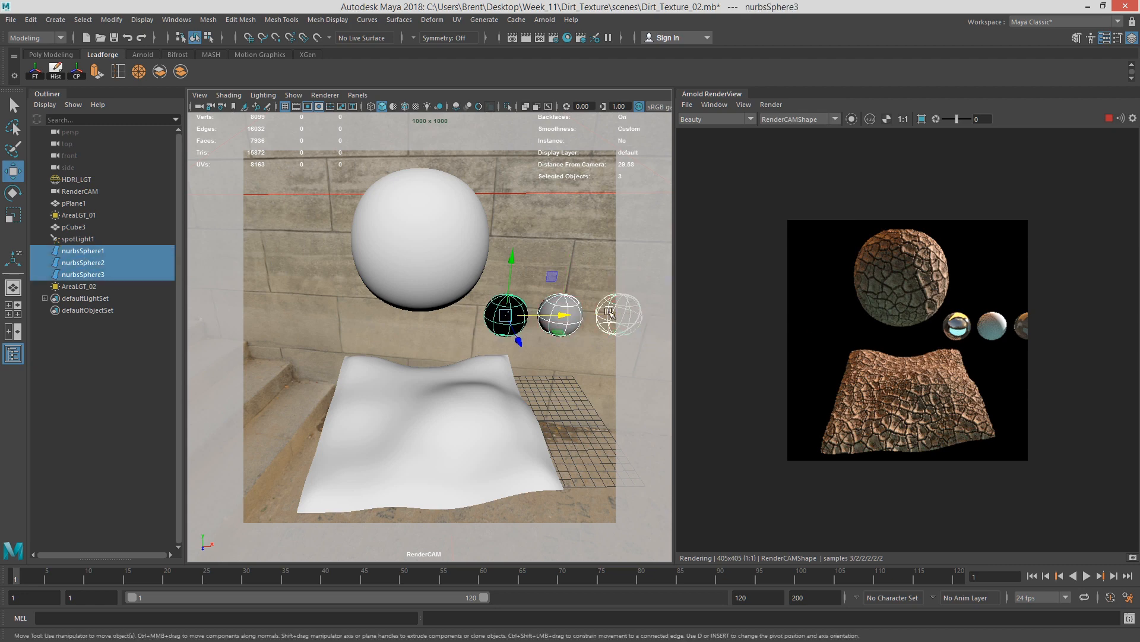
pyautogui.moveTo(569, 319); pyautogui.dragTo(533, 319)
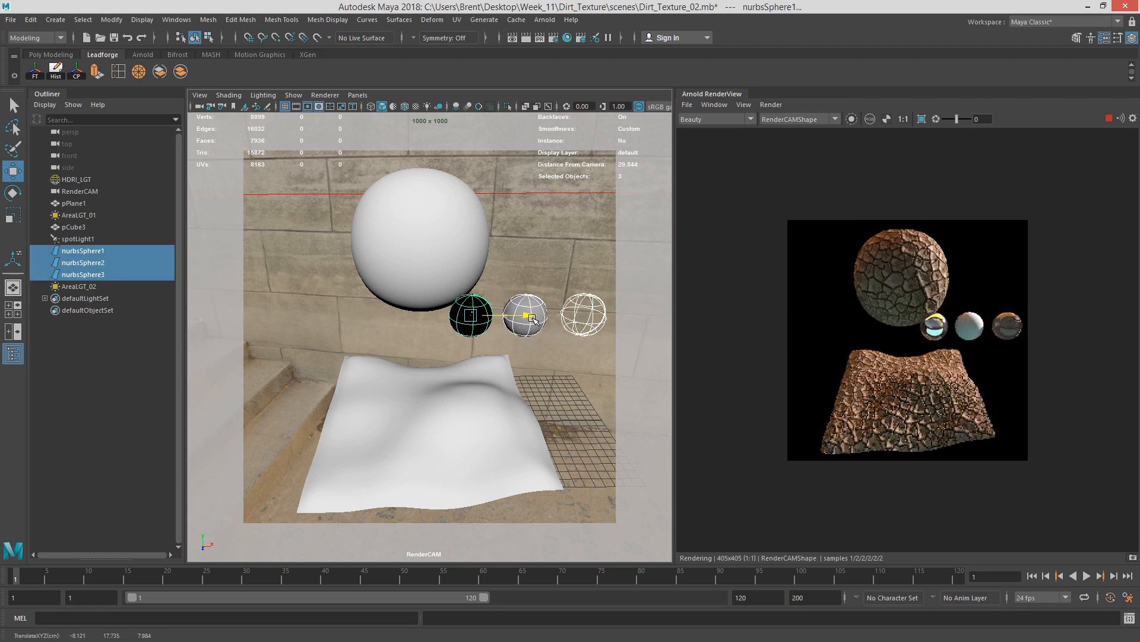
pyautogui.moveTo(471, 262); pyautogui.dragTo(471, 285)
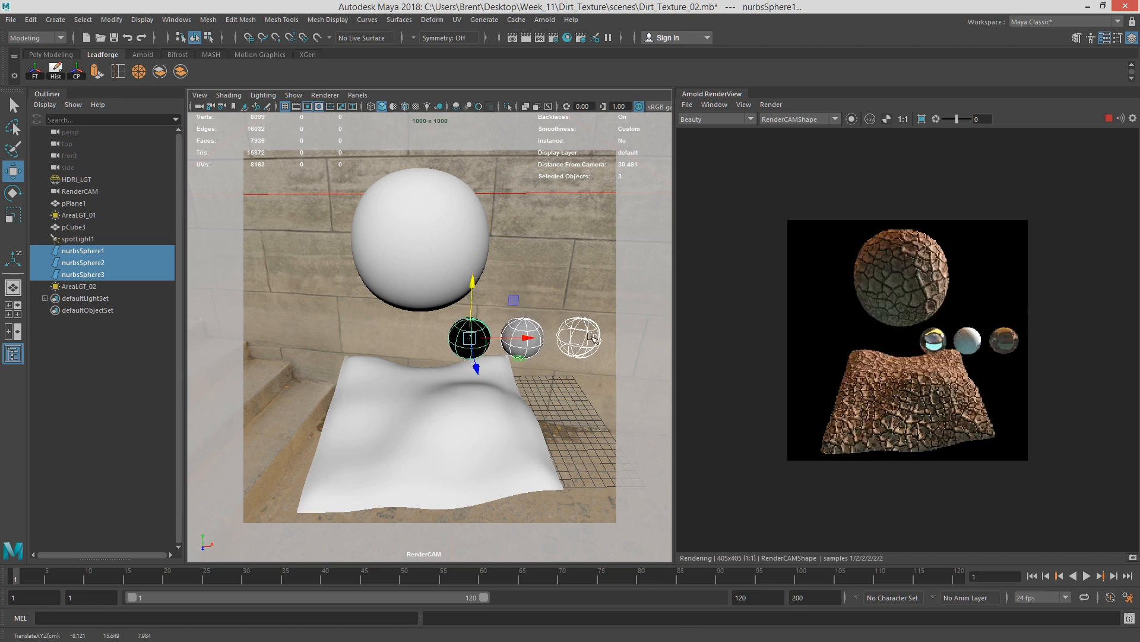
pyautogui.click(519, 337)
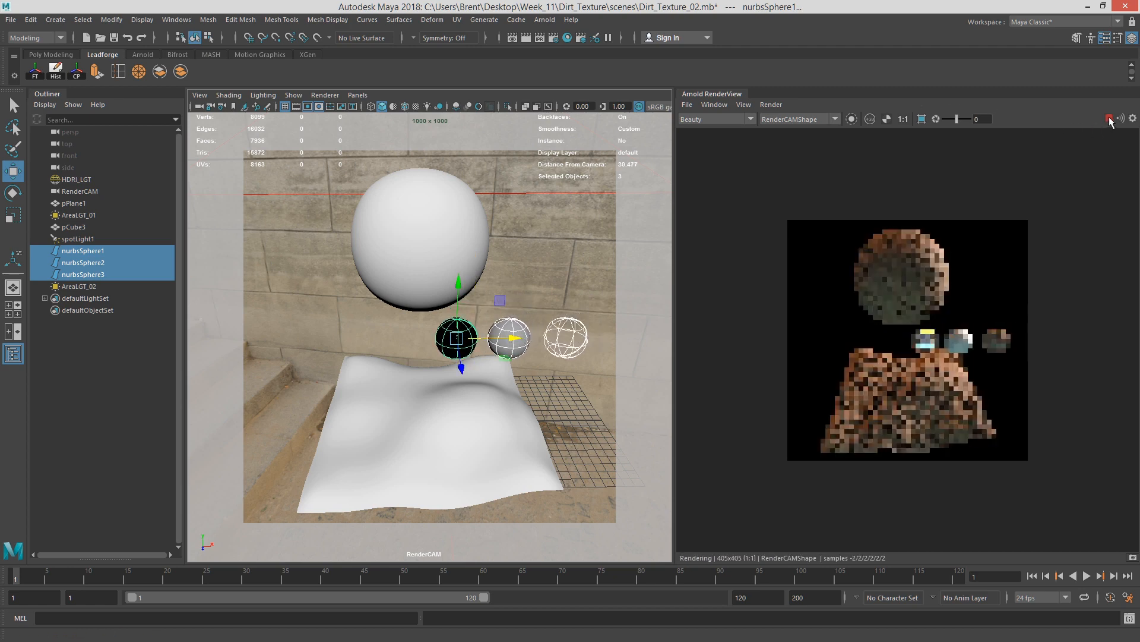
pyautogui.click(536, 337)
# Step: Stack nurbsSphere2 and nurbsSphere1 above nurbsSphere3 in a vertical column beside the large sphere, and restart the Arnold render
pyautogui.click(526, 334)
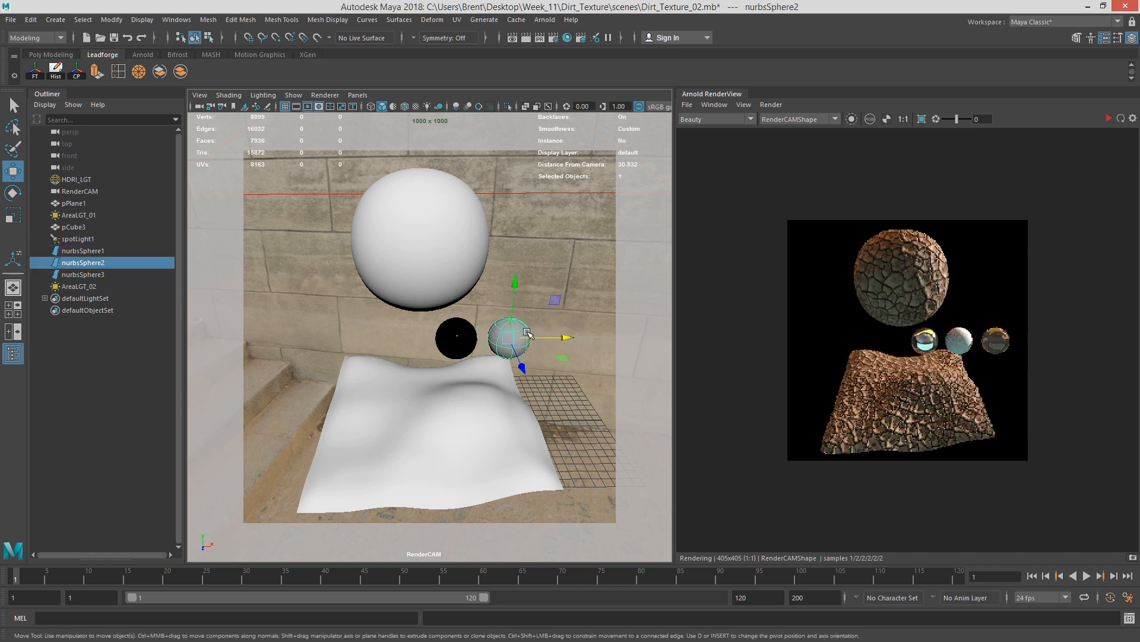
pyautogui.moveTo(558, 336); pyautogui.dragTo(606, 246)
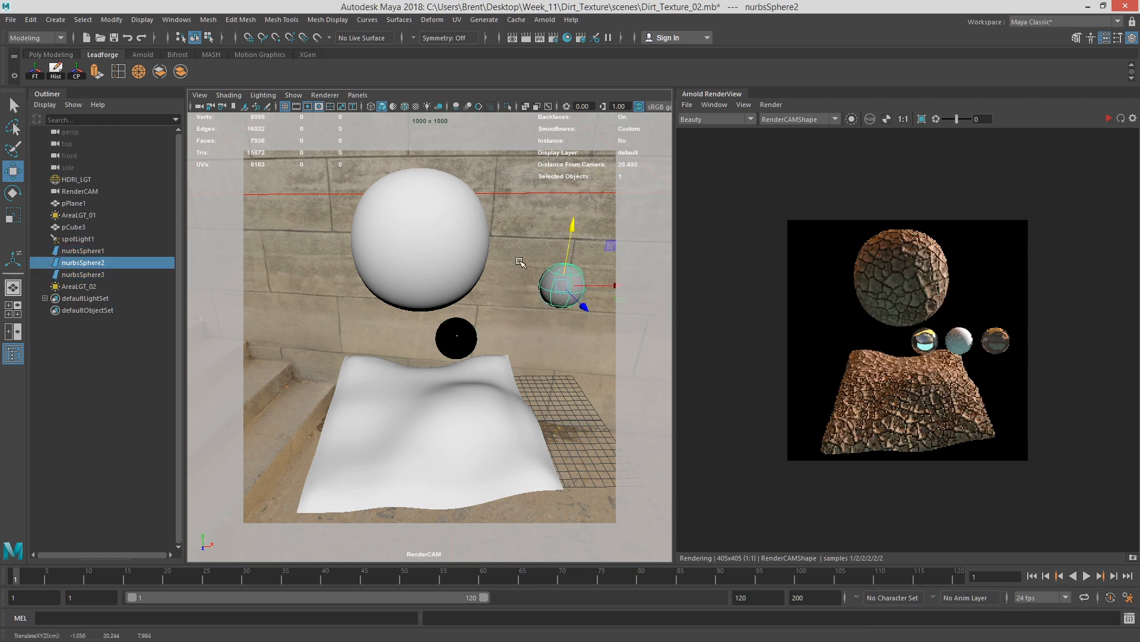
pyautogui.click(450, 324)
pyautogui.moveTo(523, 338); pyautogui.dragTo(659, 336)
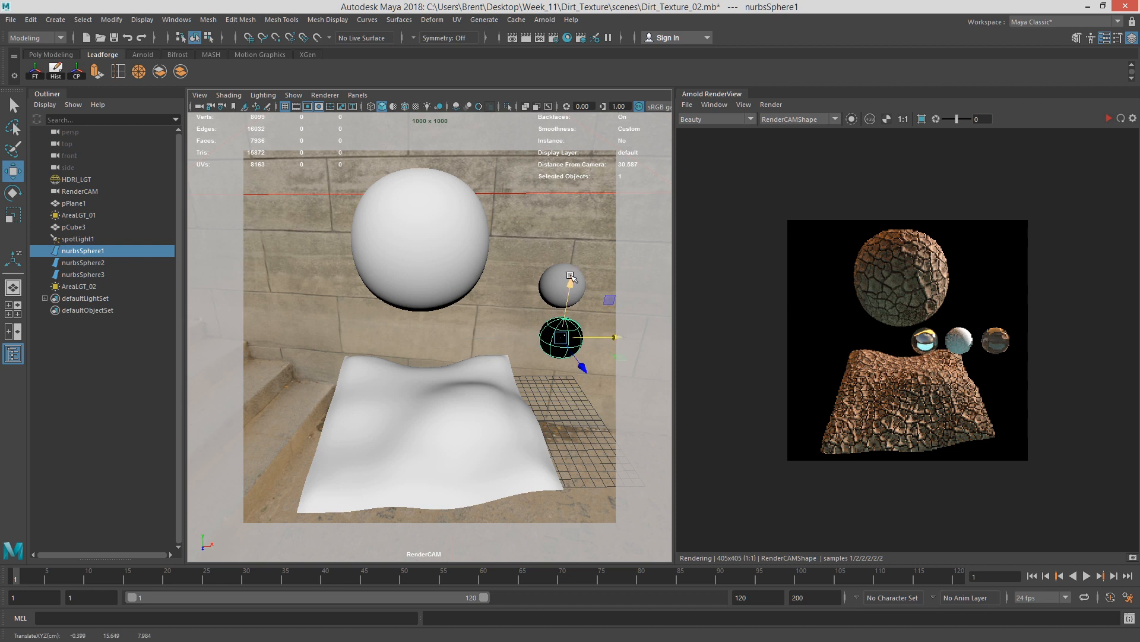
pyautogui.moveTo(572, 278); pyautogui.dragTo(578, 147)
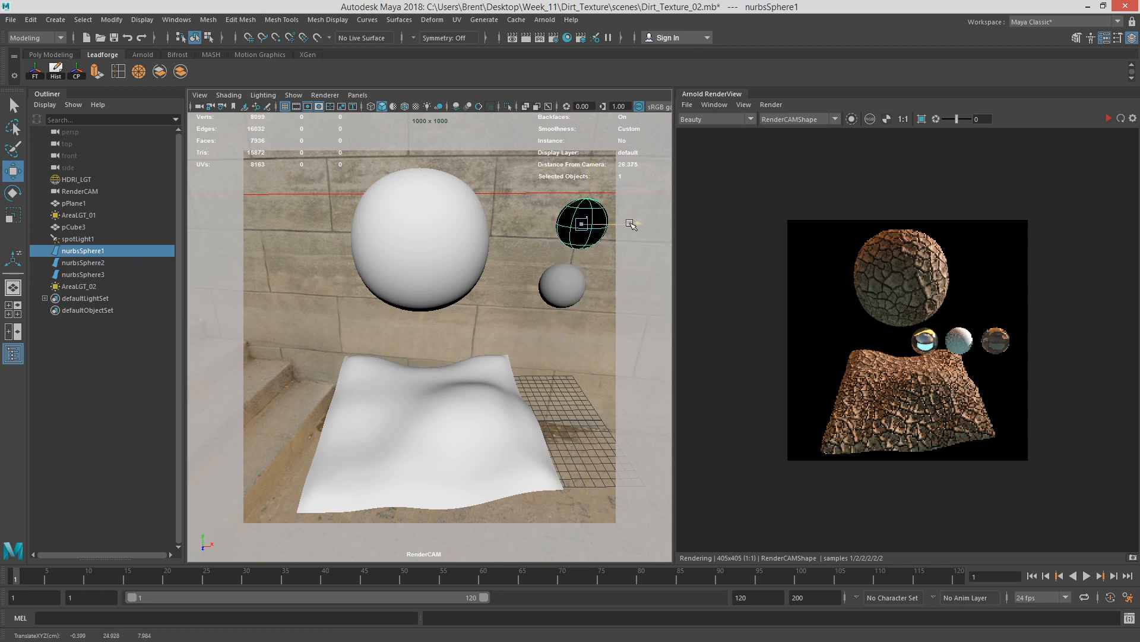
pyautogui.moveTo(638, 230); pyautogui.dragTo(627, 222)
pyautogui.click(1120, 119)
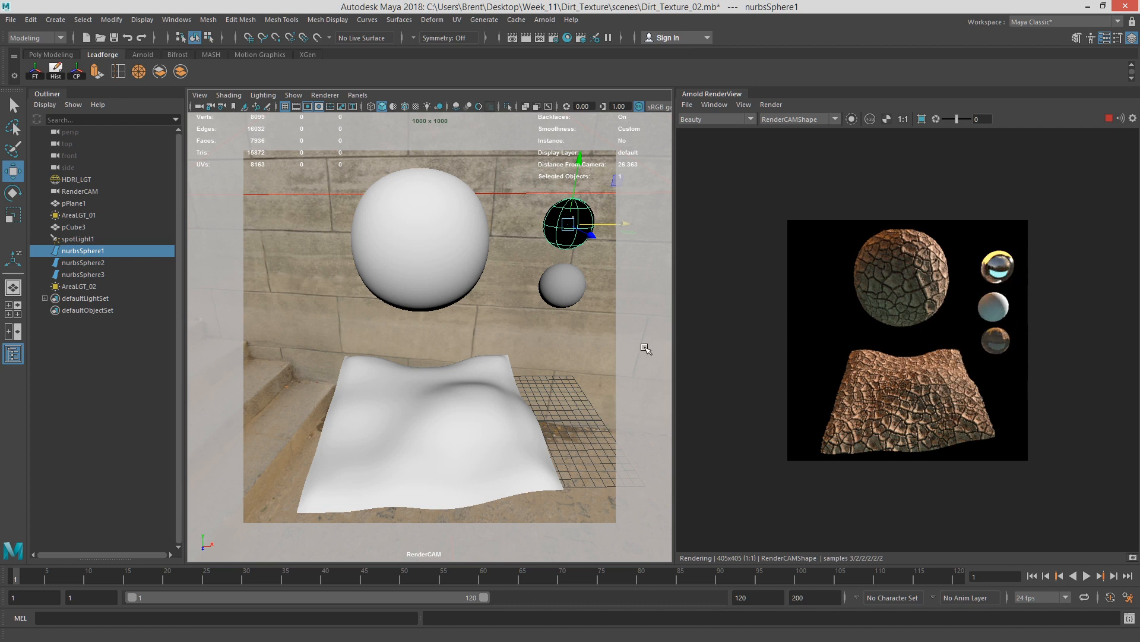
# Step: Fine-tune the positions of nurbsSphere2 and nurbsSphere3 in the reference column, and stop the render
pyautogui.click(622, 243)
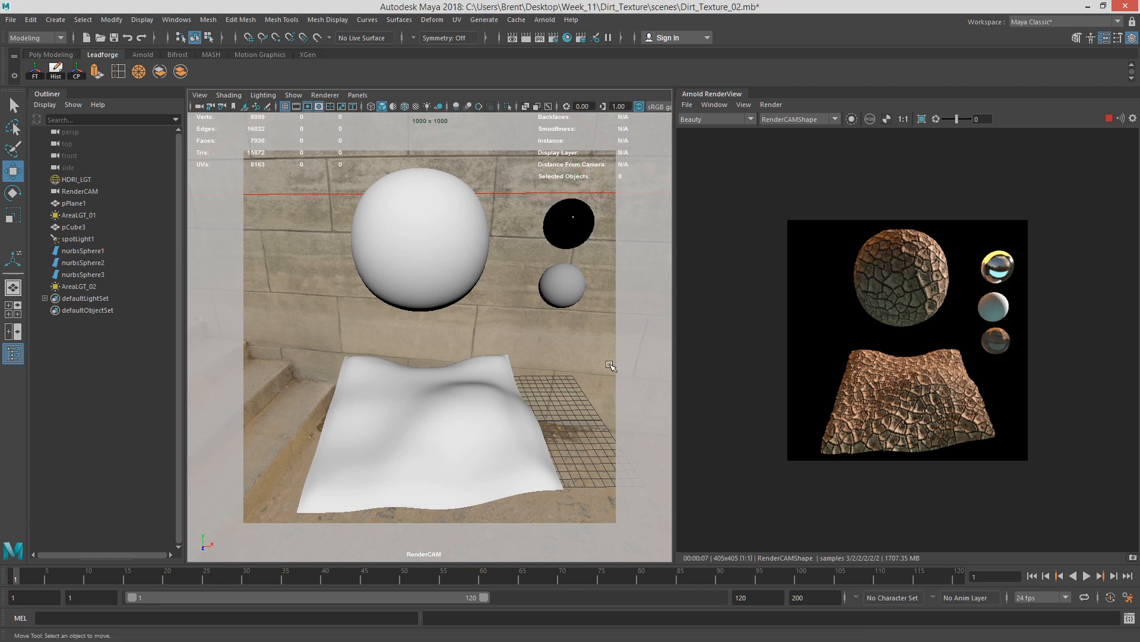
pyautogui.click(580, 286)
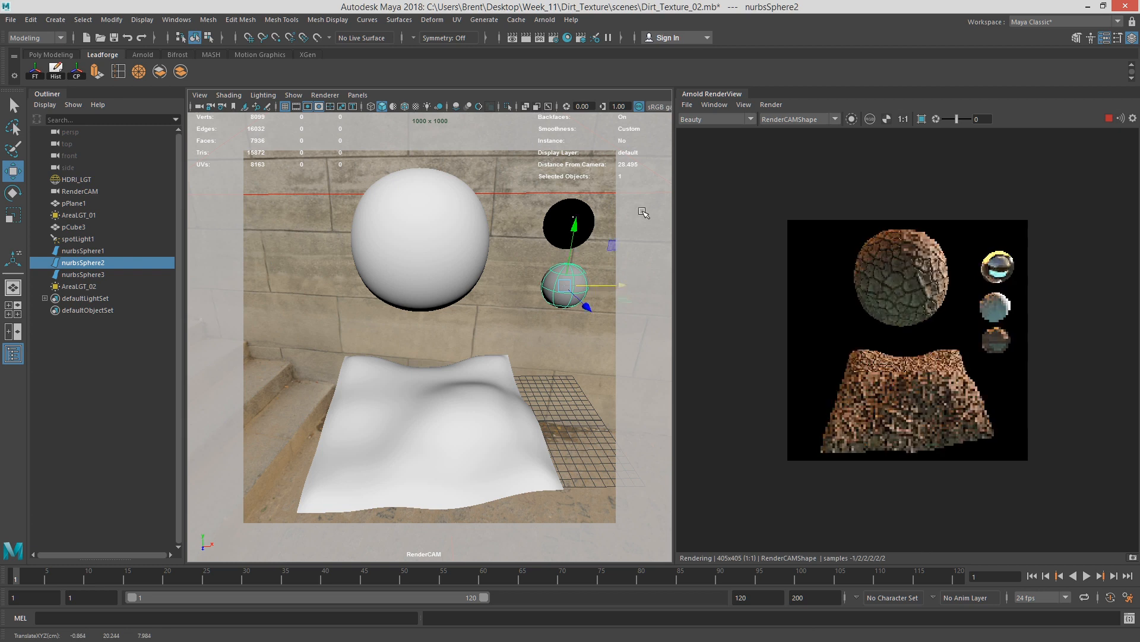
pyautogui.click(577, 338)
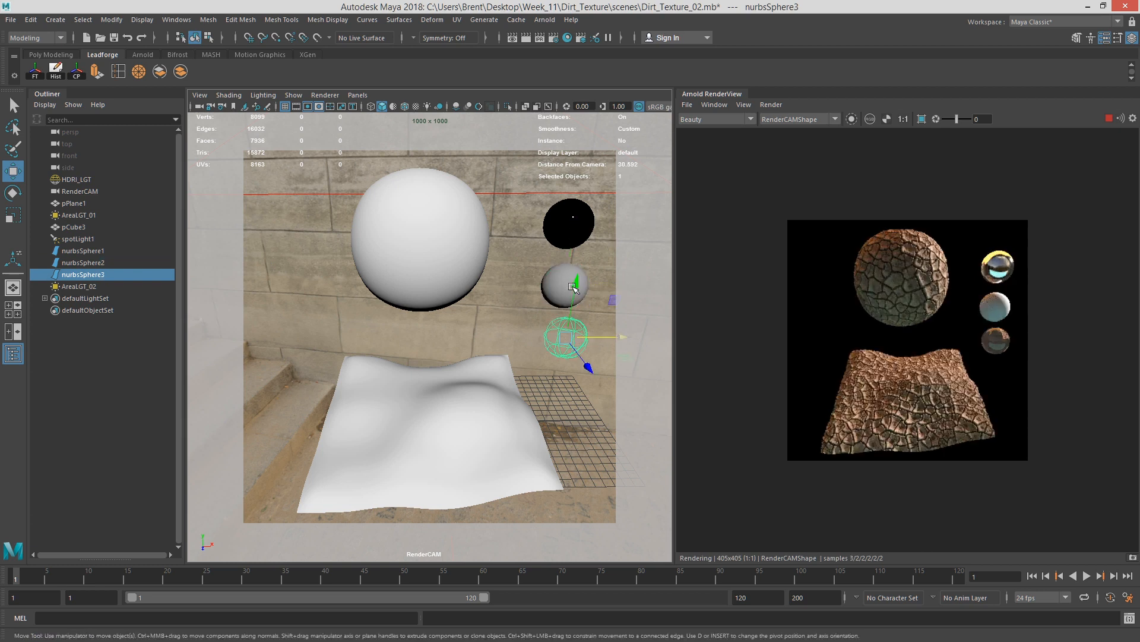
pyautogui.click(573, 292)
pyautogui.moveTo(1125, 116); pyautogui.dragTo(1103, 119)
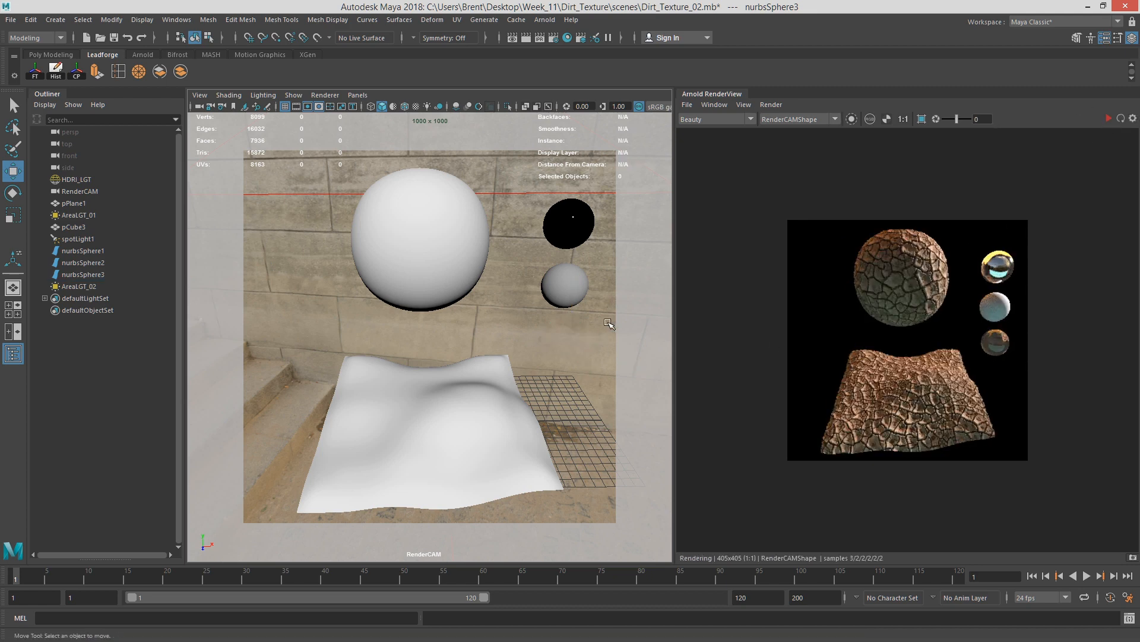
pyautogui.moveTo(620, 340); pyautogui.dragTo(617, 340)
pyautogui.click(613, 272)
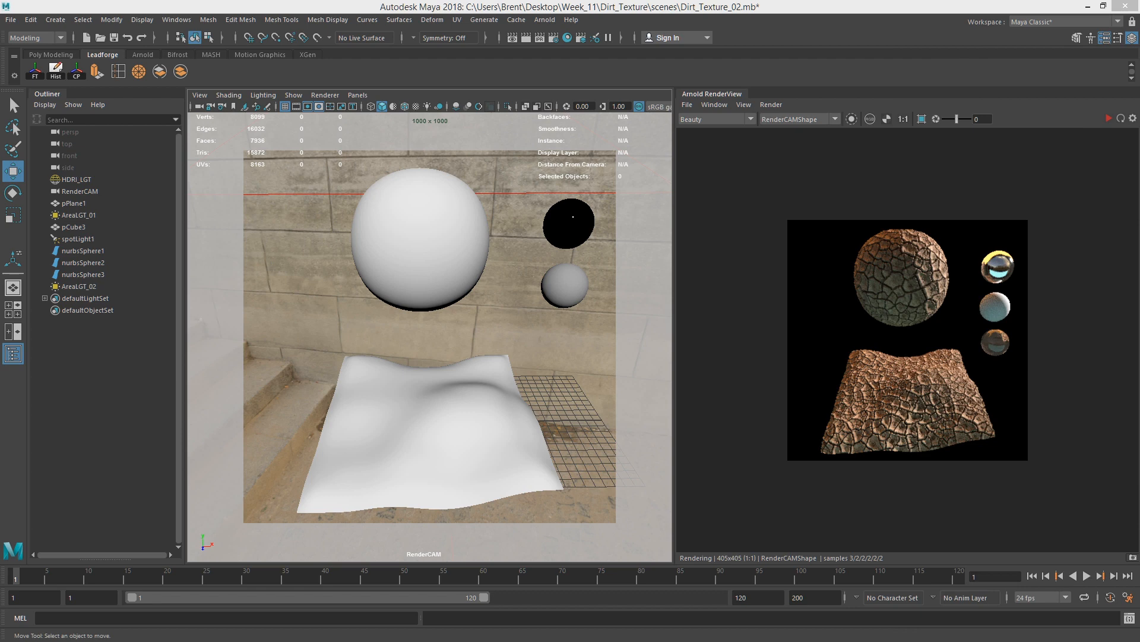
# Step: Switch to the browser and examine Macbeth chart images, including the HDR Shop 3.1 photo comparisons and the ColorChecker screenshot
pyautogui.hotkey('alt', 'Tab')
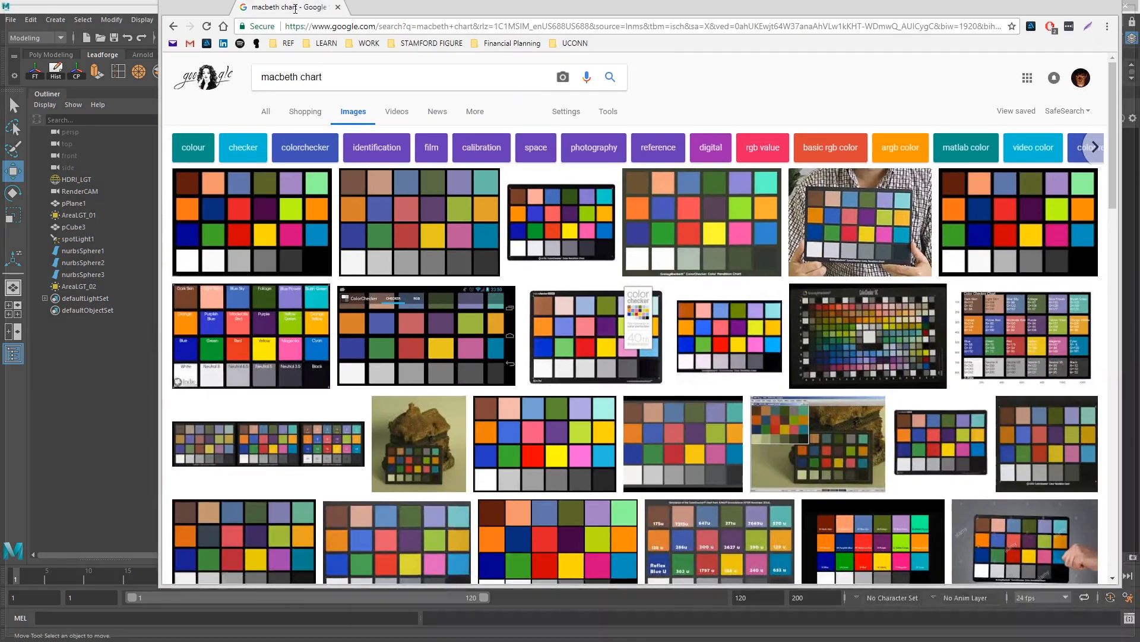
pyautogui.moveTo(316, 8)
pyautogui.mouseDown()
pyautogui.moveTo(259, 13)
pyautogui.moveTo(327, 30)
pyautogui.moveTo(333, 1)
pyautogui.mouseUp()
pyautogui.click(942, 331)
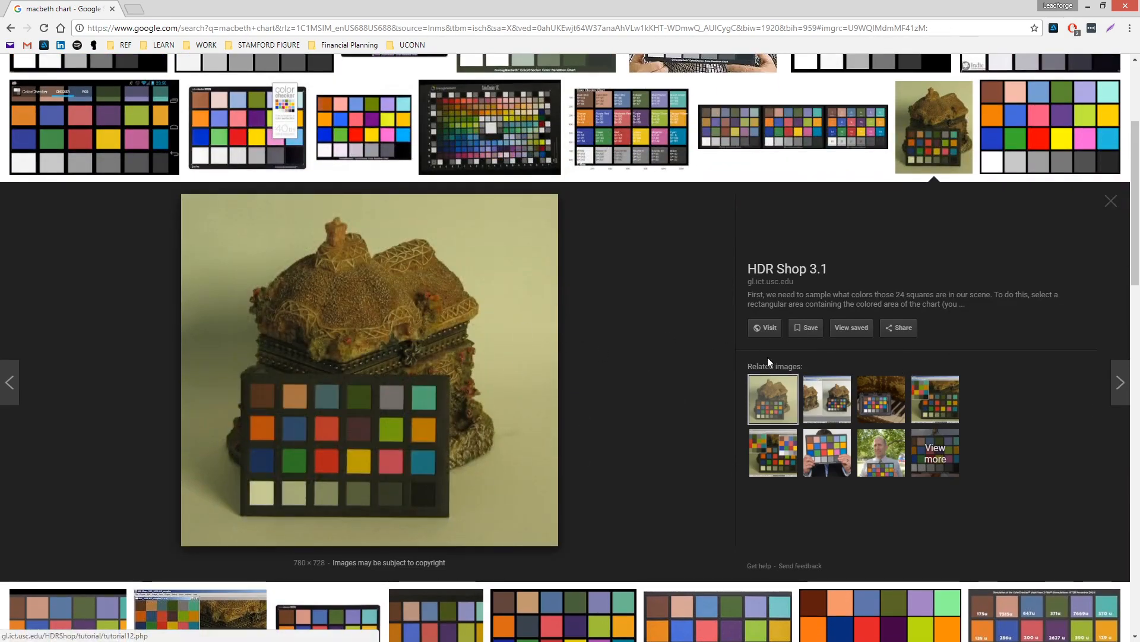
pyautogui.click(830, 413)
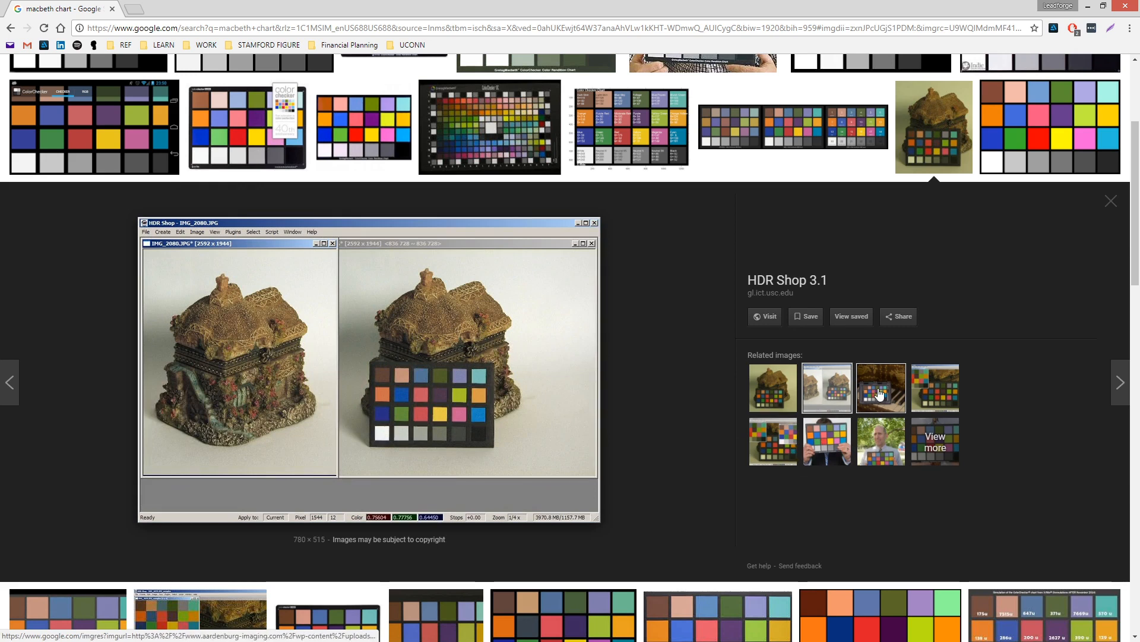
pyautogui.click(783, 409)
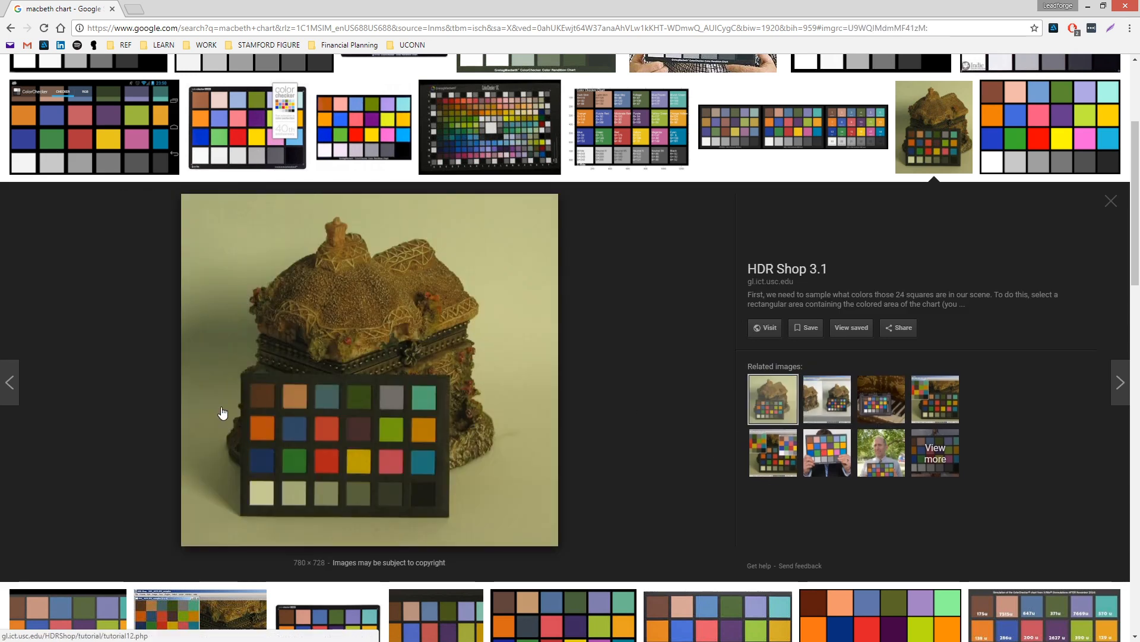
pyautogui.click(813, 408)
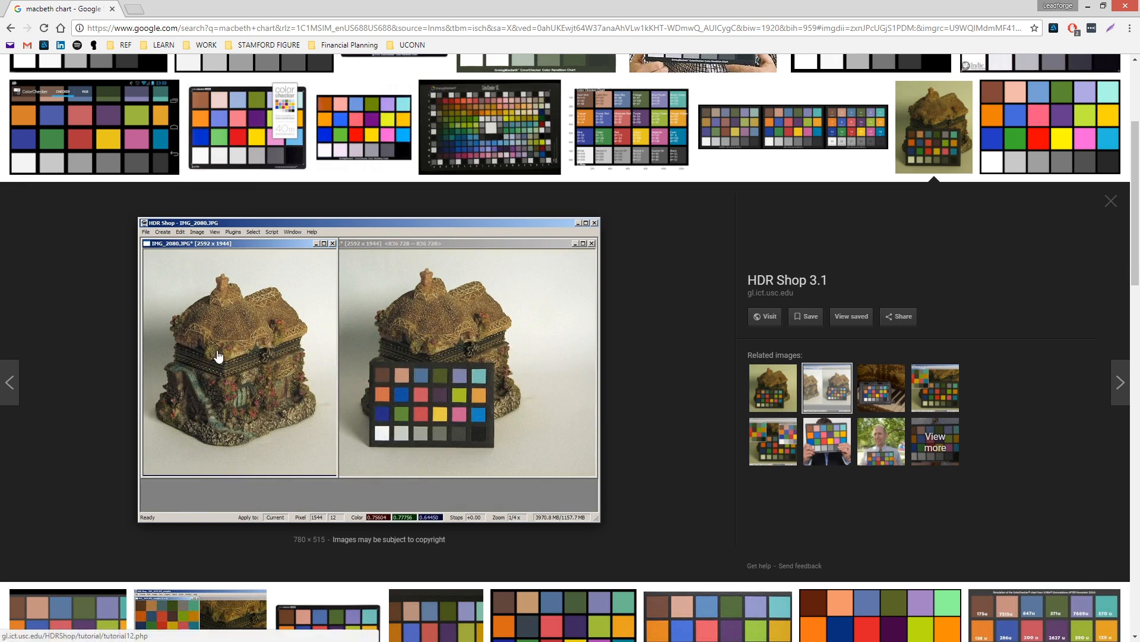
pyautogui.click(98, 116)
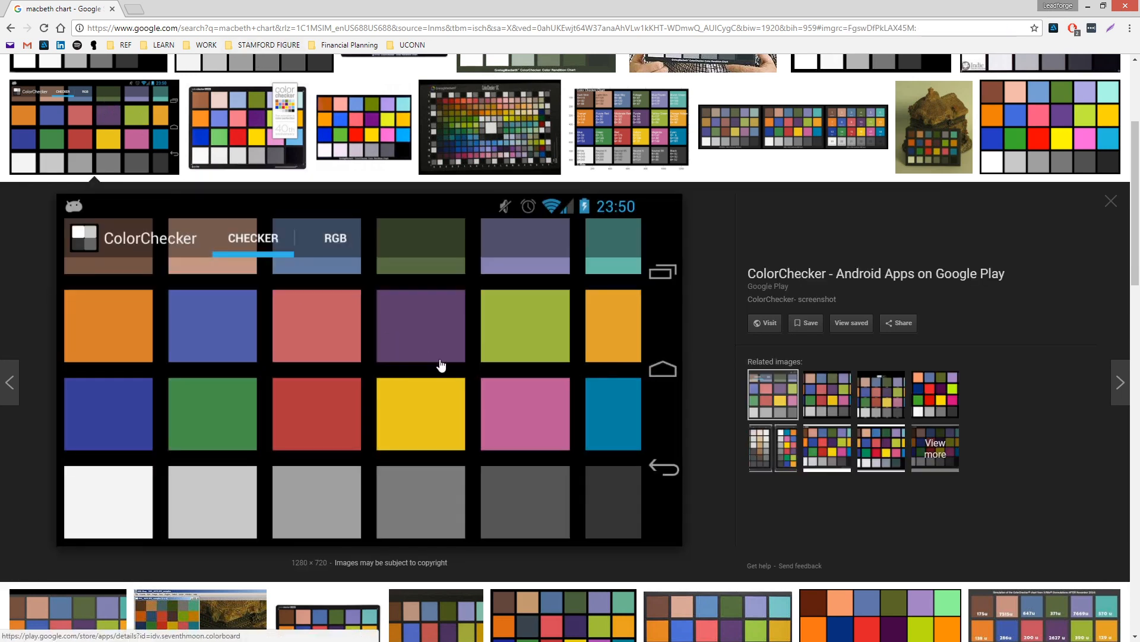
pyautogui.scroll(4, 445, 368)
pyautogui.click(168, 248)
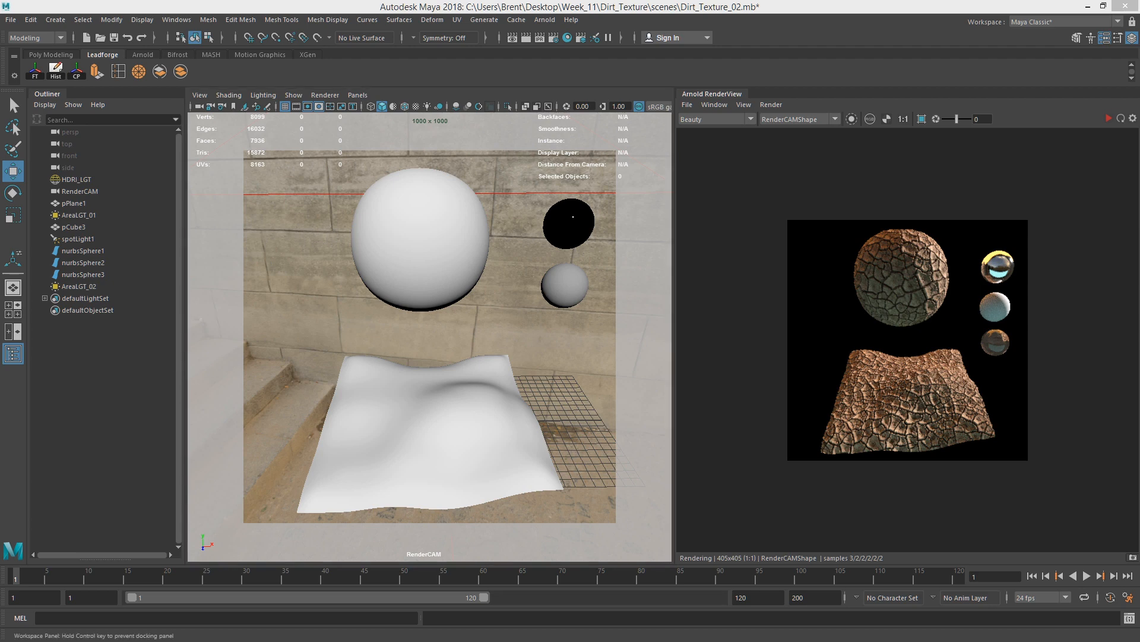
# Step: Bring the Hypershade over the Maya scene and open node creation in the Demo_CrackedDirt graph
pyautogui.moveTo(1139, 48); pyautogui.dragTo(626, 28)
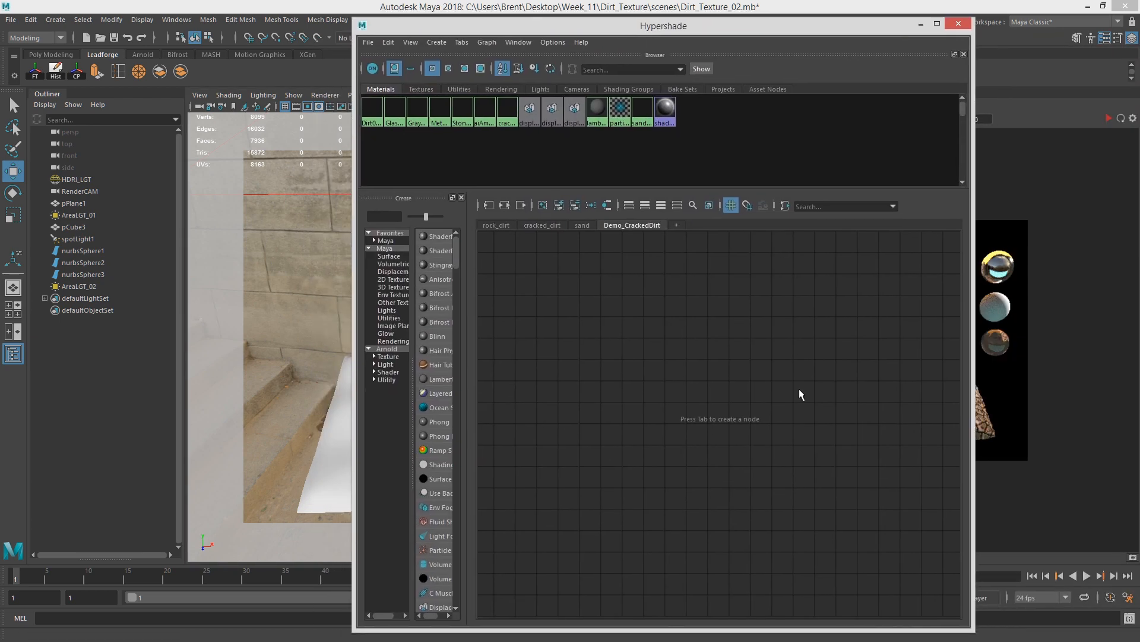
pyautogui.press('Tab')
pyautogui.write('Demo_CrackedDirt_Mtl')
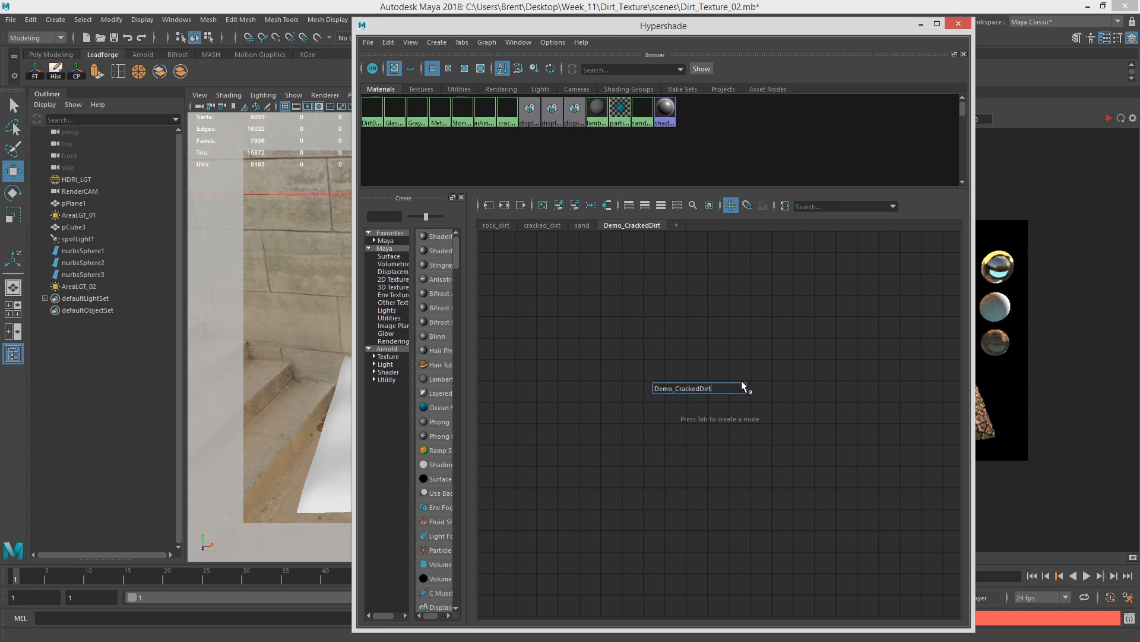
pyautogui.press('BackSpace')
pyautogui.press('BackSpace')
pyautogui.press('BackSpace')
pyautogui.press('BackSpace')
pyautogui.press('BackSpace')
pyautogui.press('BackSpace')
pyautogui.press('BackSpace')
pyautogui.press('BackSpace')
pyautogui.press('BackSpace')
pyautogui.press('BackSpace')
pyautogui.press('BackSpace')
pyautogui.press('BackSpace')
pyautogui.press('BackSpace')
pyautogui.press('BackSpace')
pyautogui.press('BackSpace')
pyautogui.press('BackSpace')
pyautogui.press('BackSpace')
pyautogui.press('BackSpace')
pyautogui.press('BackSpace')
# Step: Create an aiStandardSurface shader in the Demo_CrackedDirt graph
pyautogui.write('aiStan')
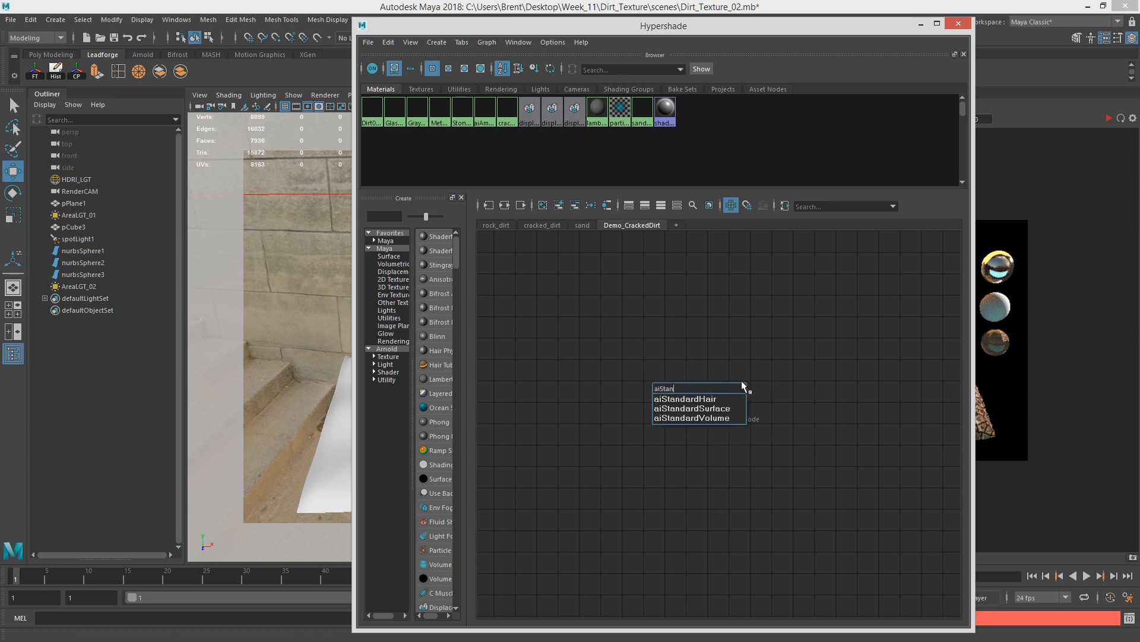
pyautogui.press('Down')
pyautogui.press('Down')
pyautogui.press('Return')
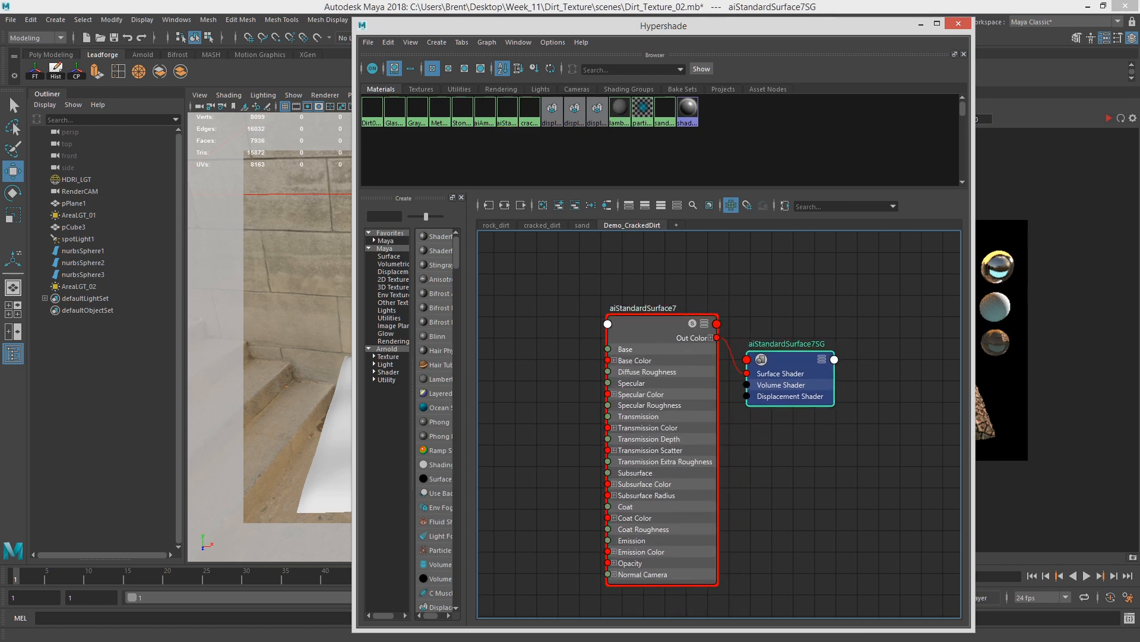
# Step: Rename the new aiStandardSurface shader to Demo_CrackedDirt_Mtl
pyautogui.hotkey('ctrl', 'a')
pyautogui.moveTo(648, 13); pyautogui.dragTo(241, 23)
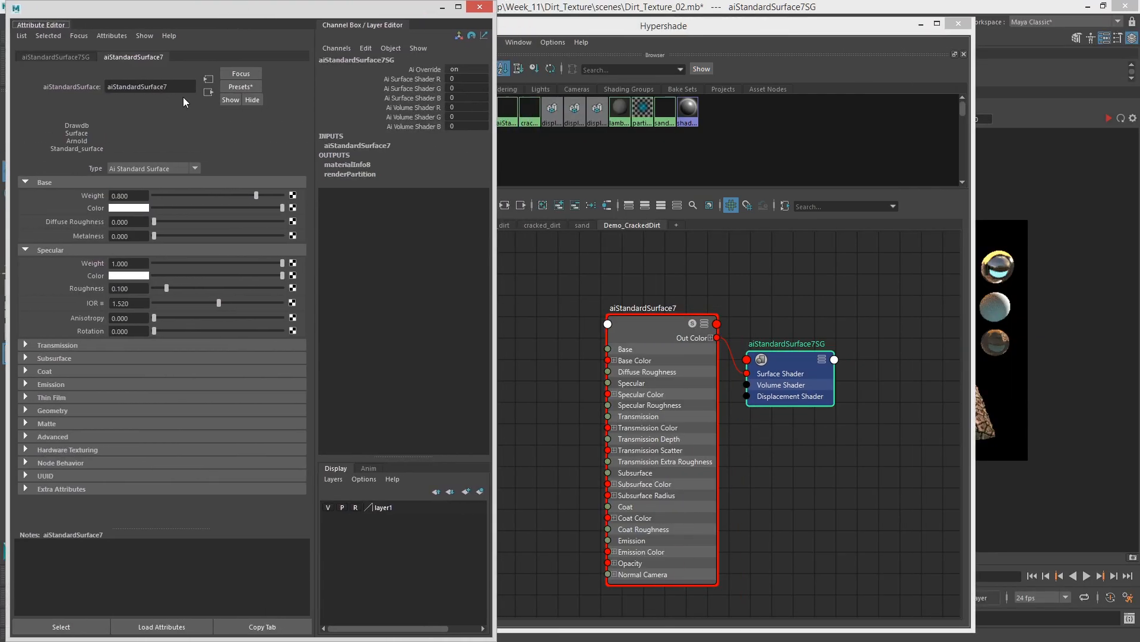
pyautogui.doubleClick(117, 85)
pyautogui.write('Demo_CrackedDirt')
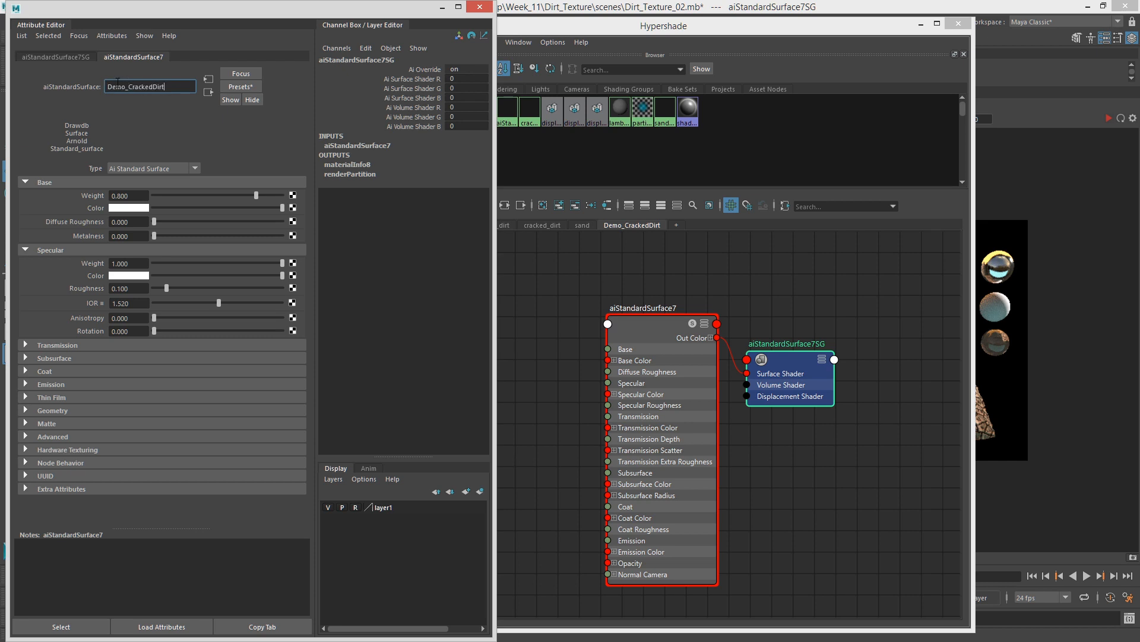
pyautogui.write('_Mtl')
pyautogui.press('Return')
pyautogui.click(717, 283)
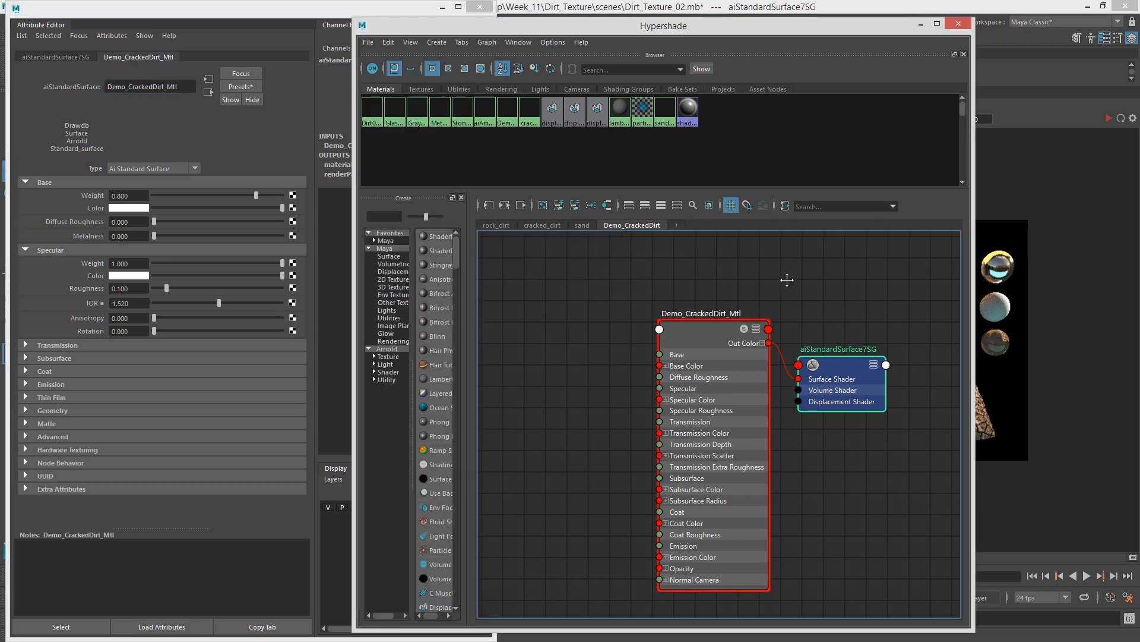
# Step: Set the base weight of Demo_CrackedDirt_Mtl to 1.000 and connect a File texture to its base color
pyautogui.moveTo(743, 37); pyautogui.dragTo(896, 20)
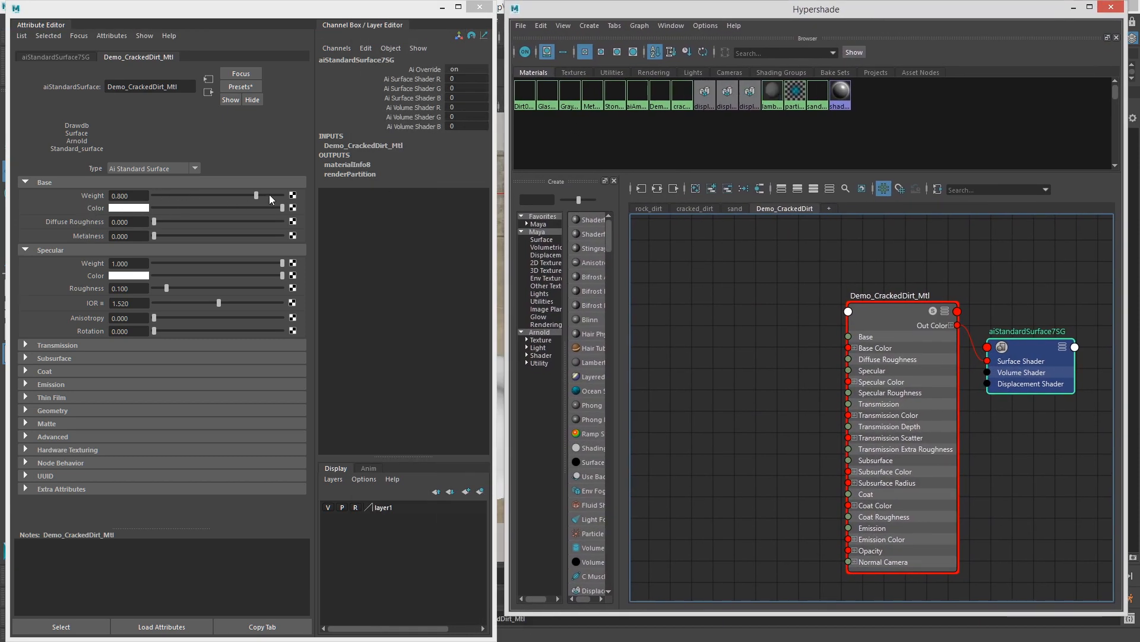
pyautogui.click(293, 207)
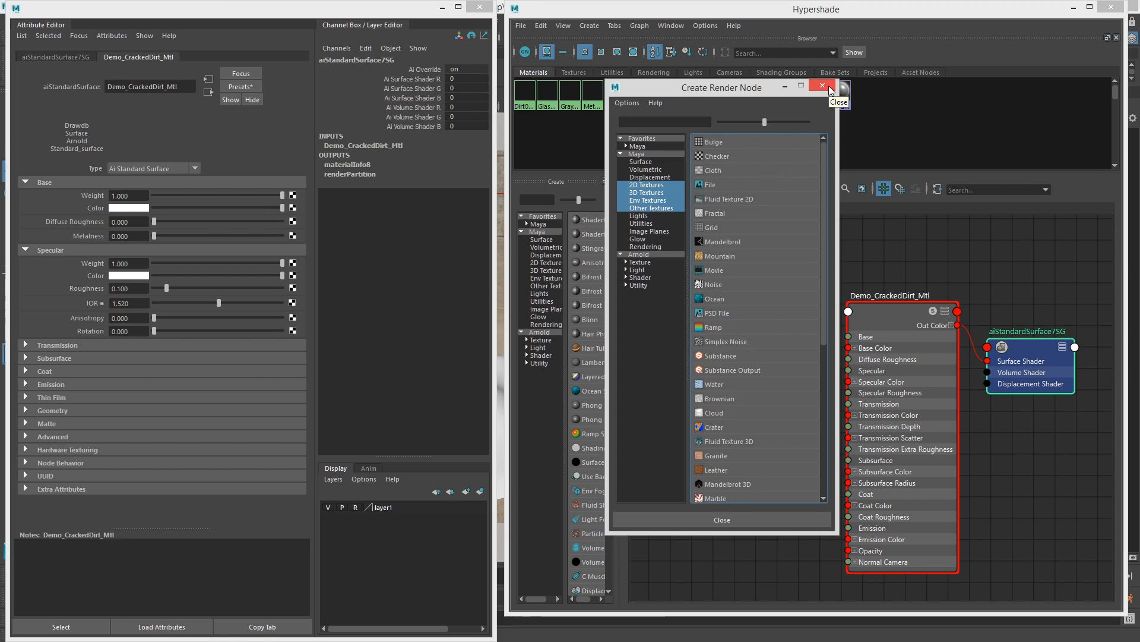
pyautogui.click(743, 185)
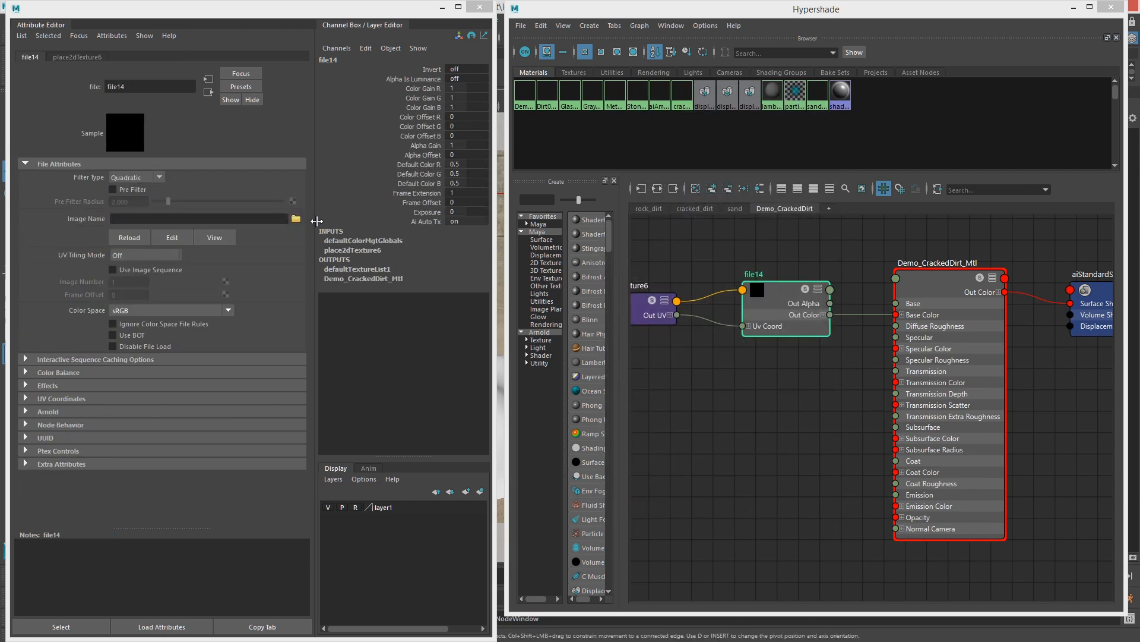
# Step: Load soilCracked_Diffuse.tif from the SOILCRACKED folder into the base color file texture
pyautogui.click(296, 219)
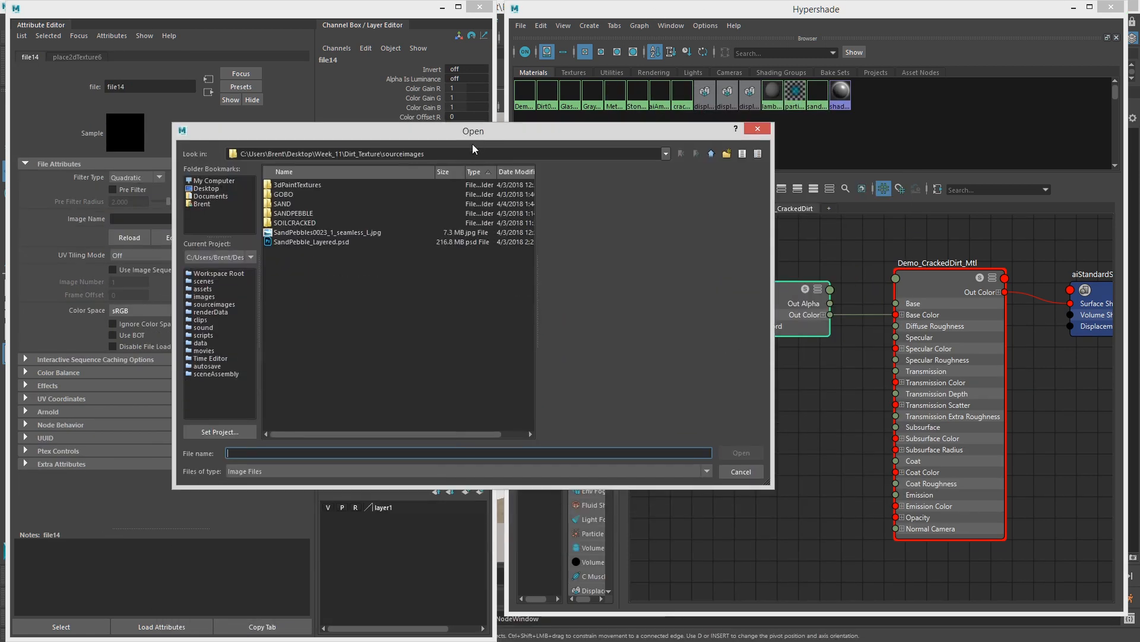
pyautogui.doubleClick(323, 223)
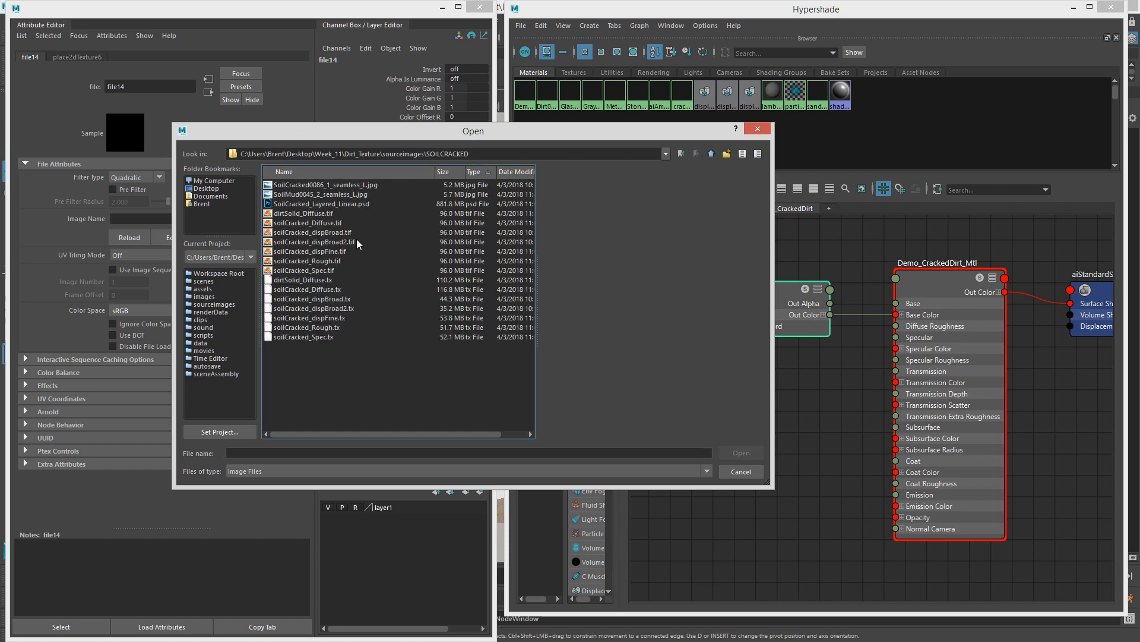
pyautogui.click(340, 224)
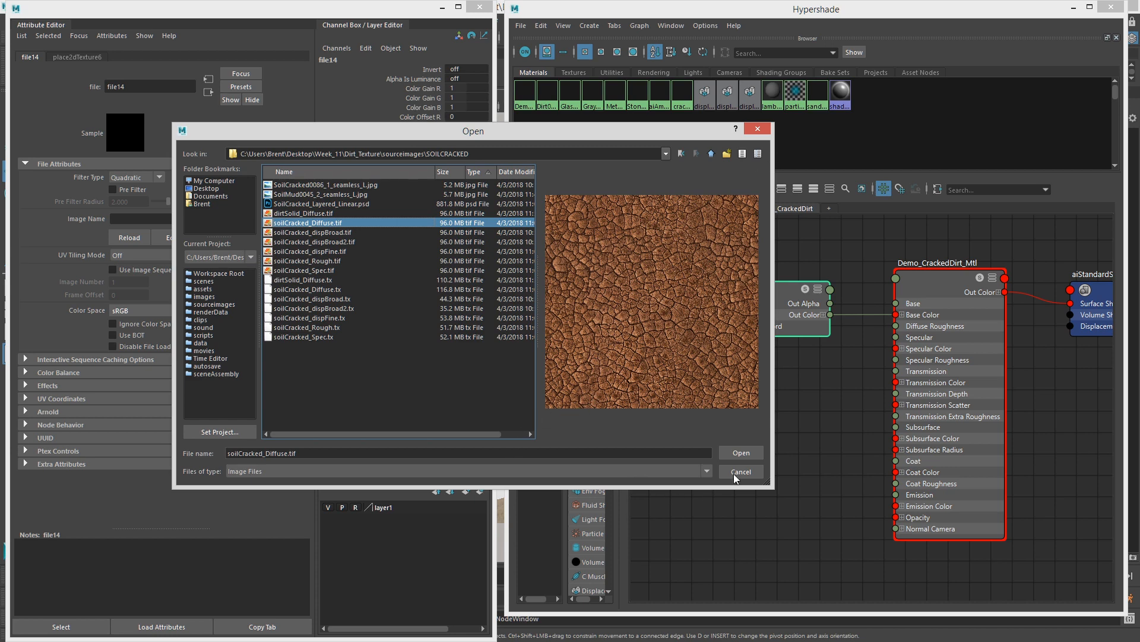
pyautogui.click(751, 453)
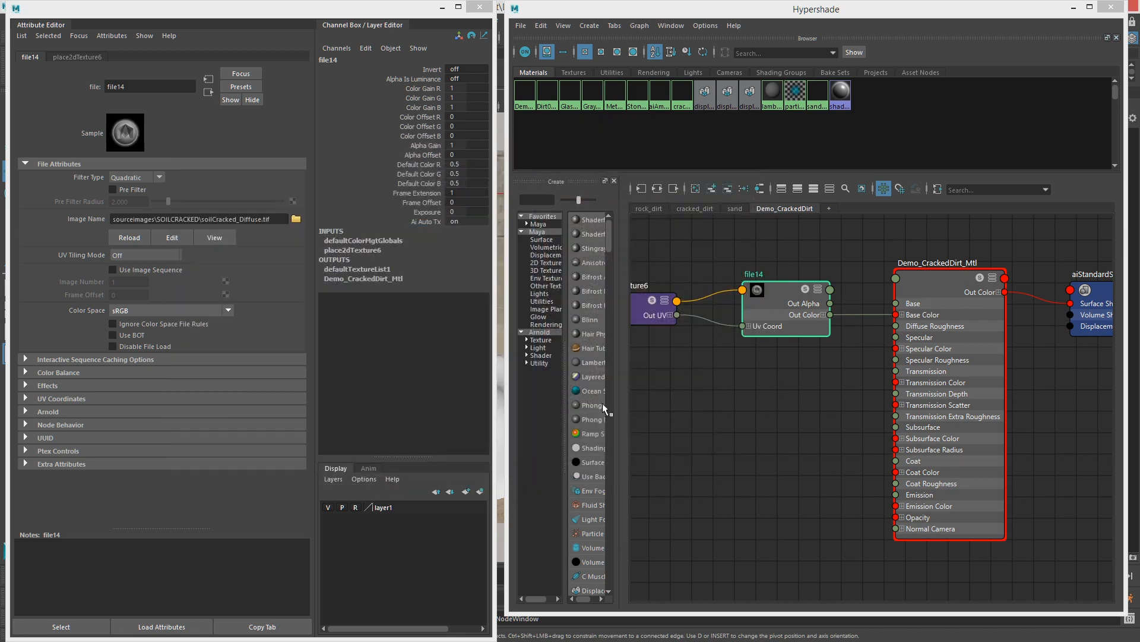
# Step: Set the soilCracked_Diffuse.tif texture's color space to Raw and close its attributes
pyautogui.click(166, 311)
pyautogui.click(180, 305)
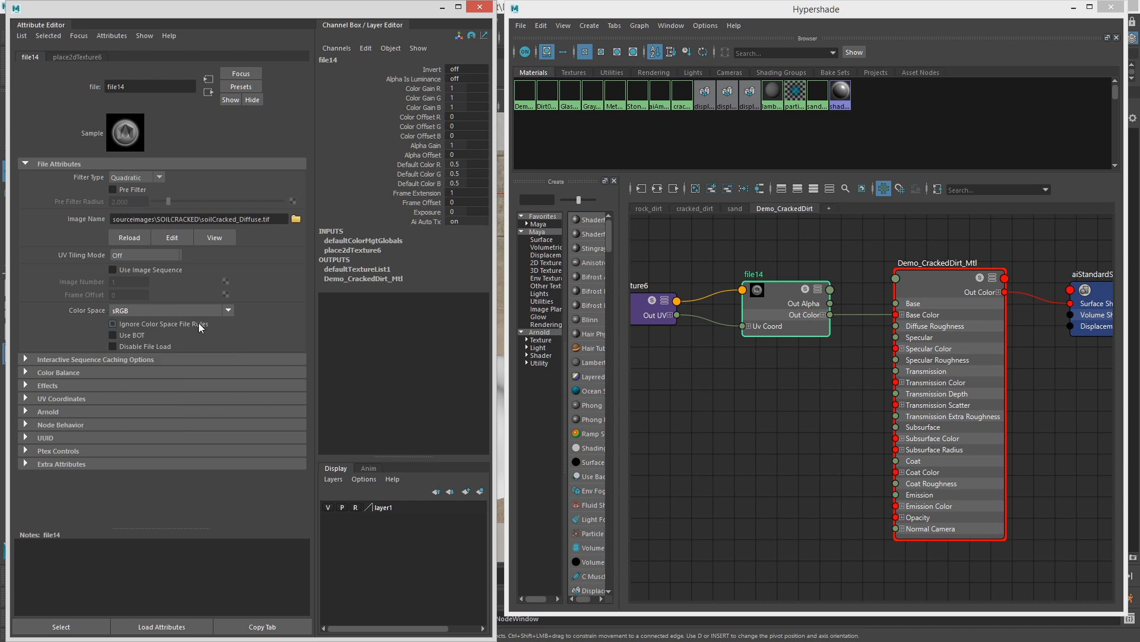
pyautogui.click(216, 310)
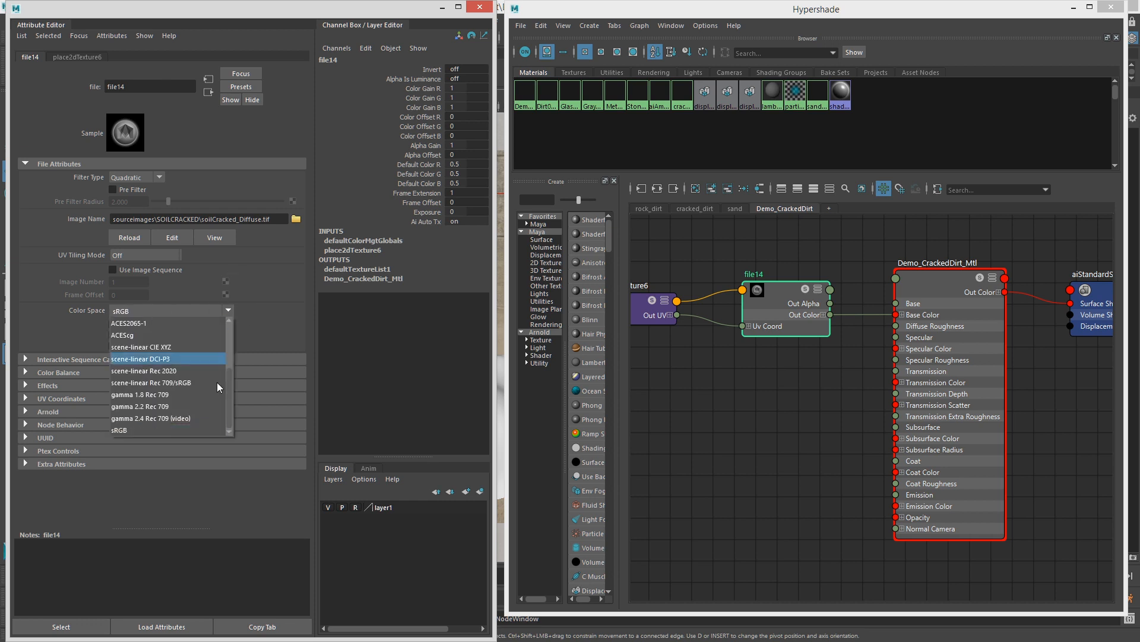
pyautogui.click(158, 384)
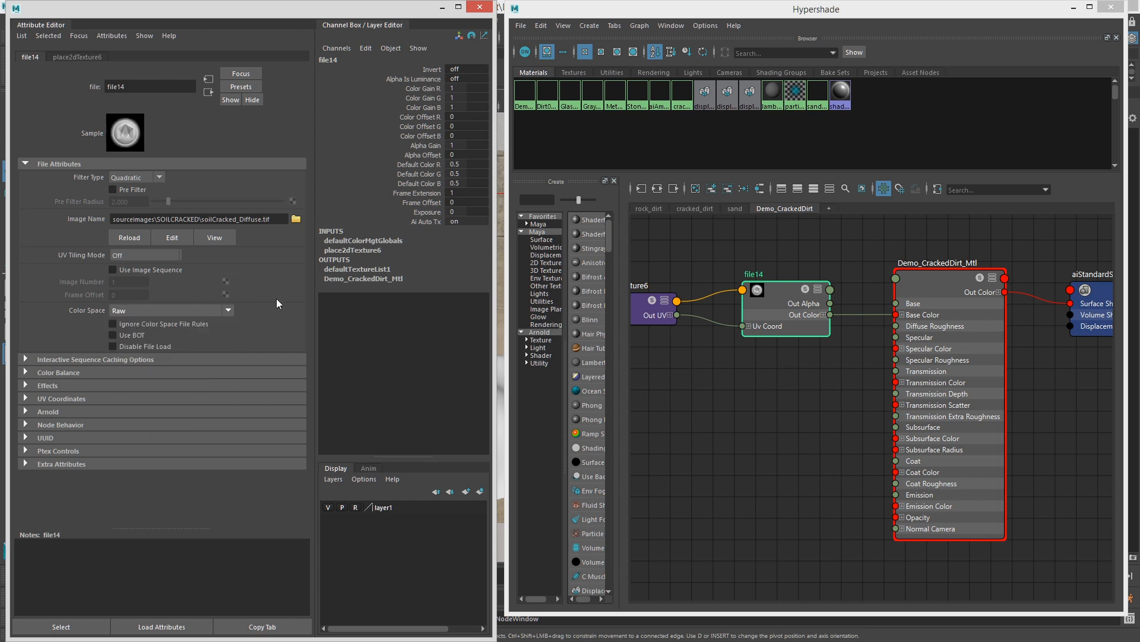
pyautogui.hotkey('ctrl', 'a')
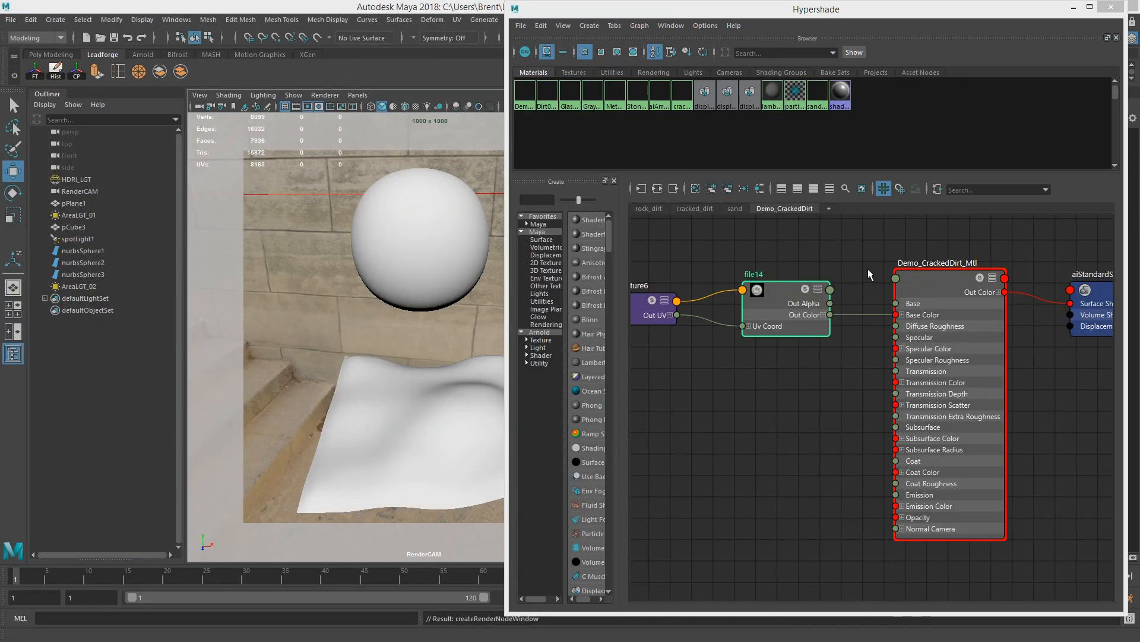
# Step: Assign Demo_CrackedDirt_Mtl to the plane and the large sphere, and update the scene in Arnold RenderView
pyautogui.moveTo(926, 289); pyautogui.dragTo(404, 440, button='middle')
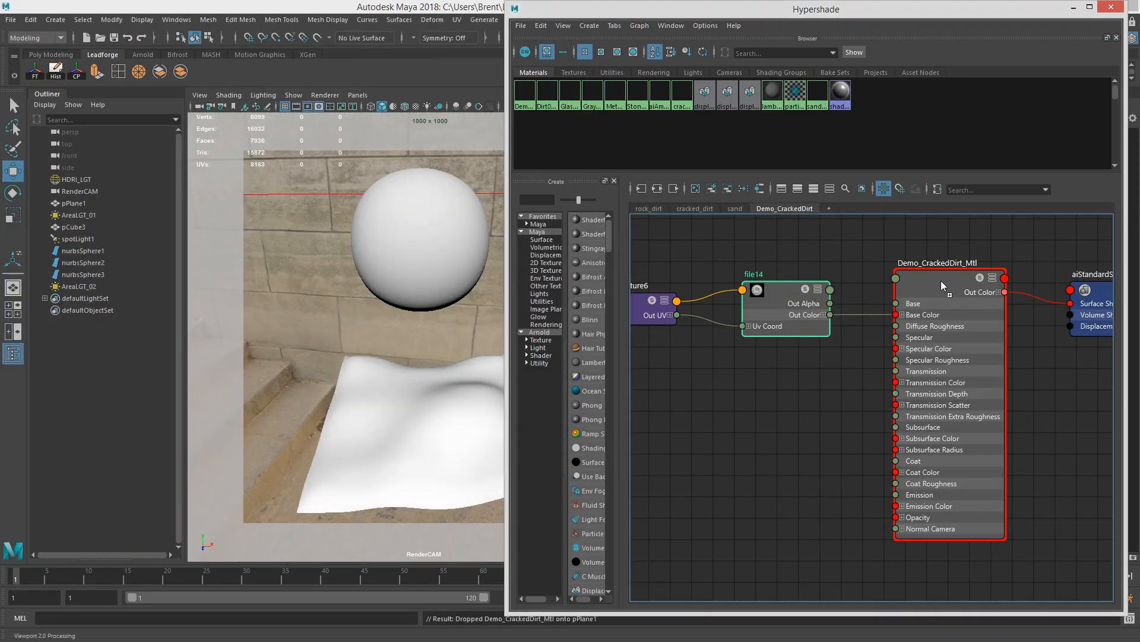
pyautogui.moveTo(796, 12); pyautogui.dragTo(1113, 165)
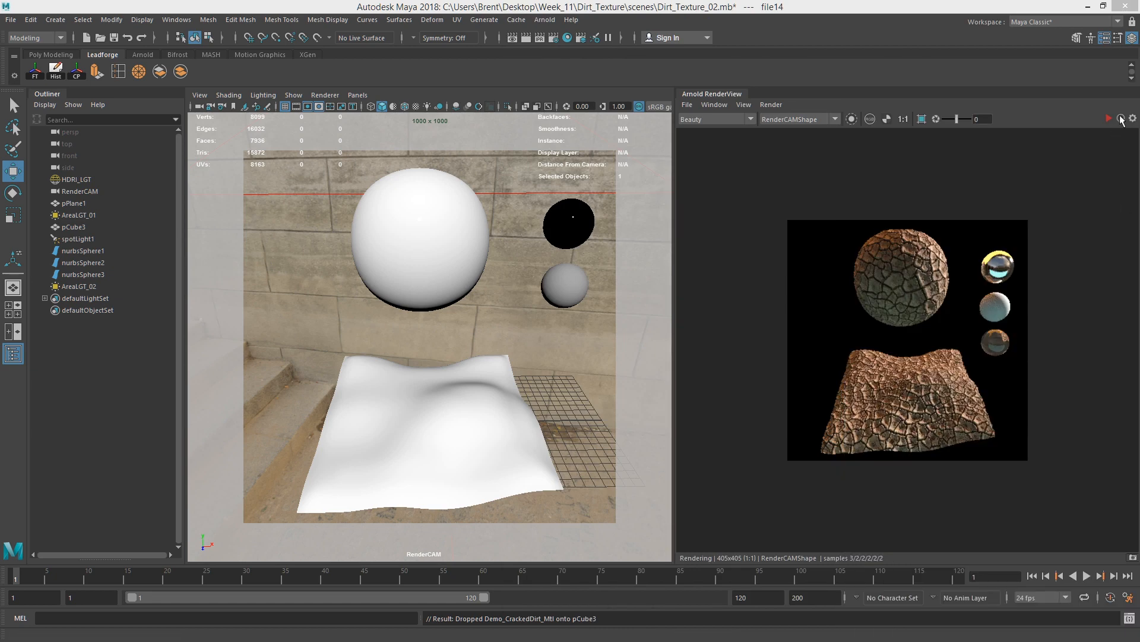
pyautogui.click(1121, 119)
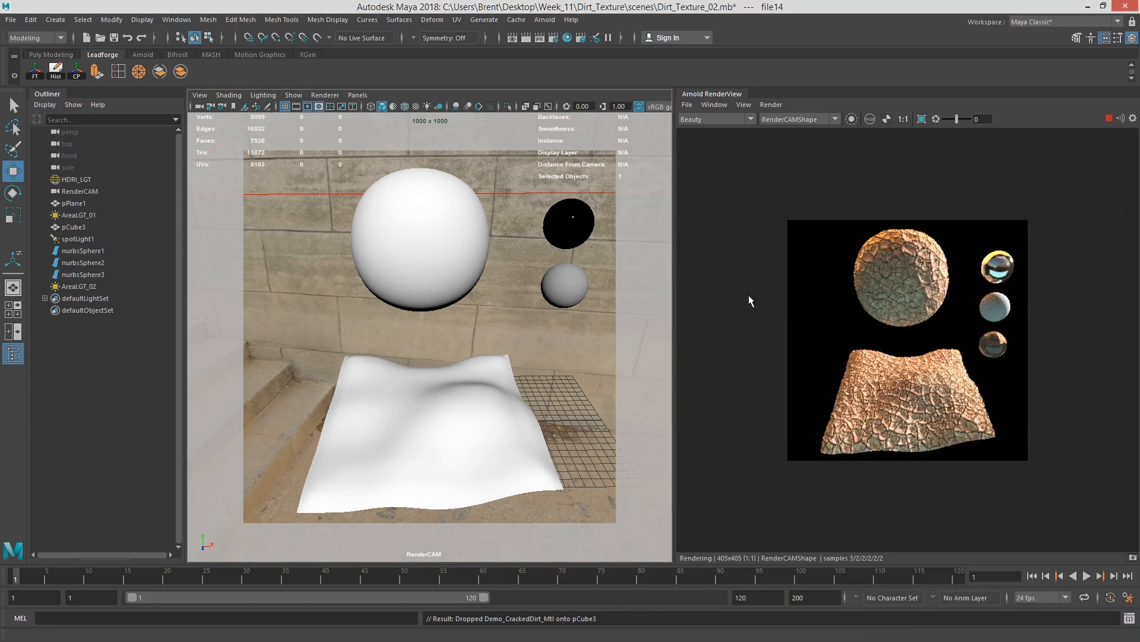
pyautogui.click(771, 105)
pyautogui.click(796, 208)
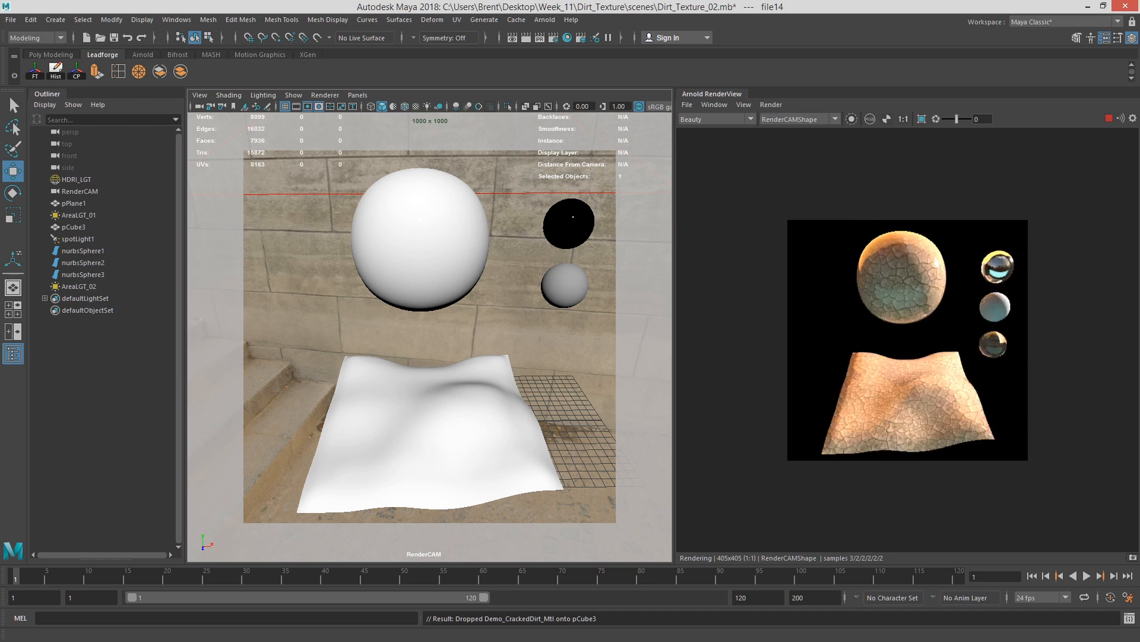
# Step: Try sRGB as the diffuse texture's color space to compare the render, and set it back to Raw
pyautogui.hotkey('ctrl', 'a')
pyautogui.moveTo(376, 35); pyautogui.dragTo(261, 22)
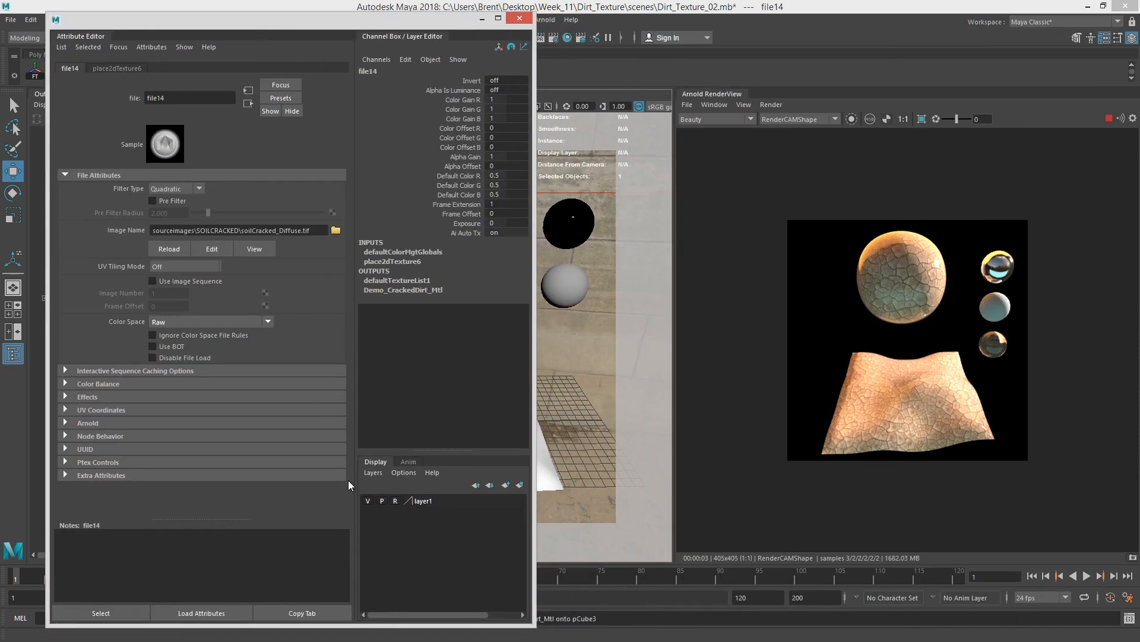
pyautogui.click(171, 323)
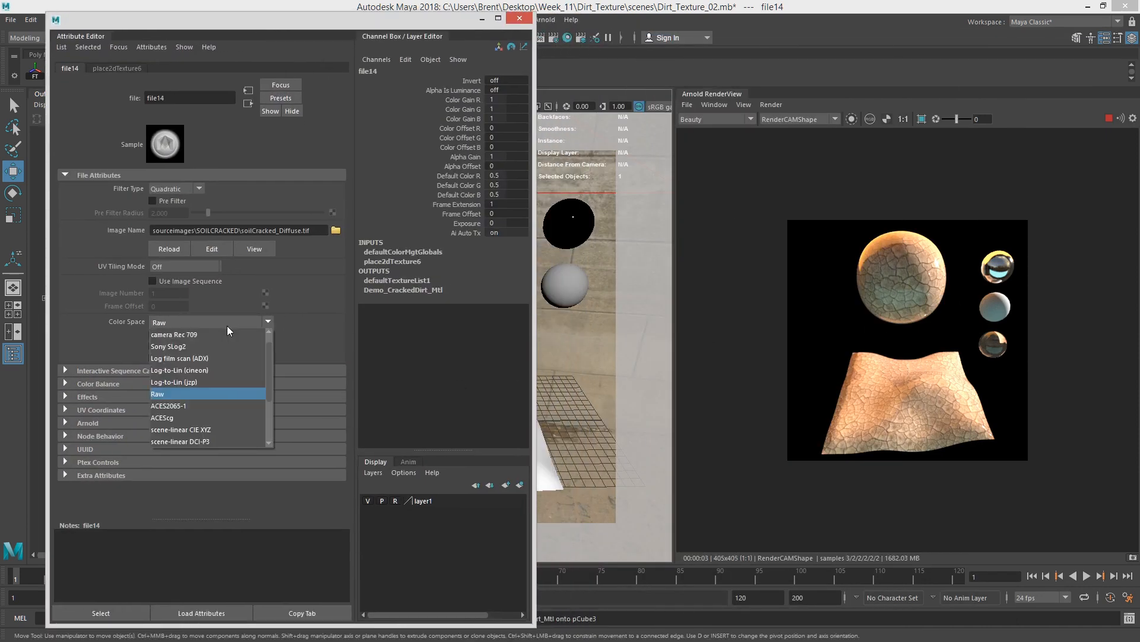
pyautogui.click(202, 441)
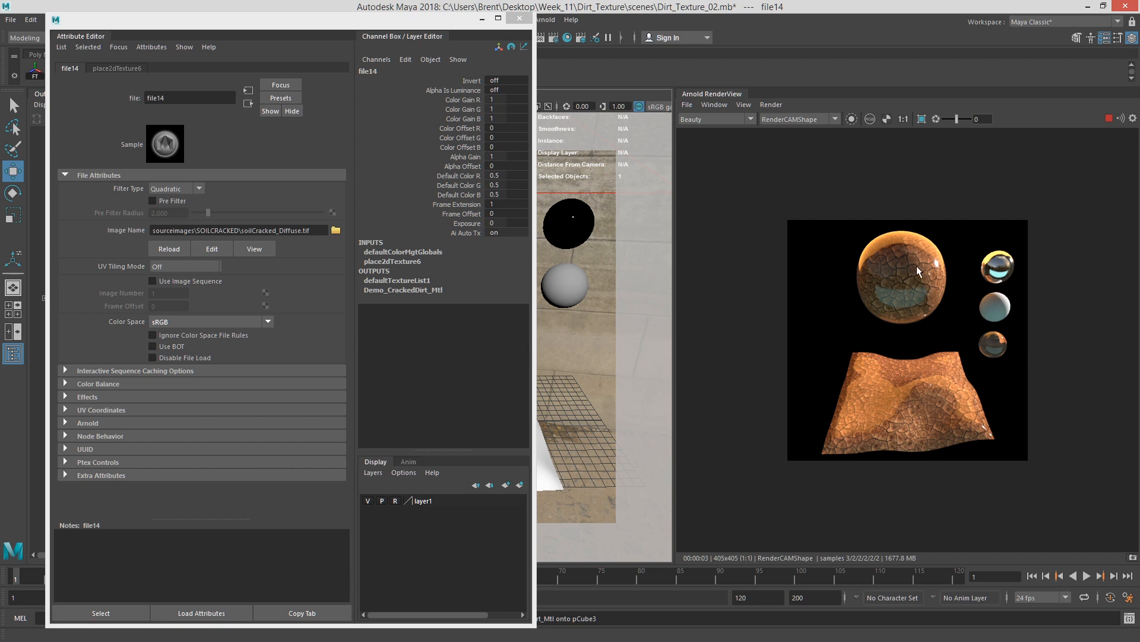
pyautogui.click(219, 321)
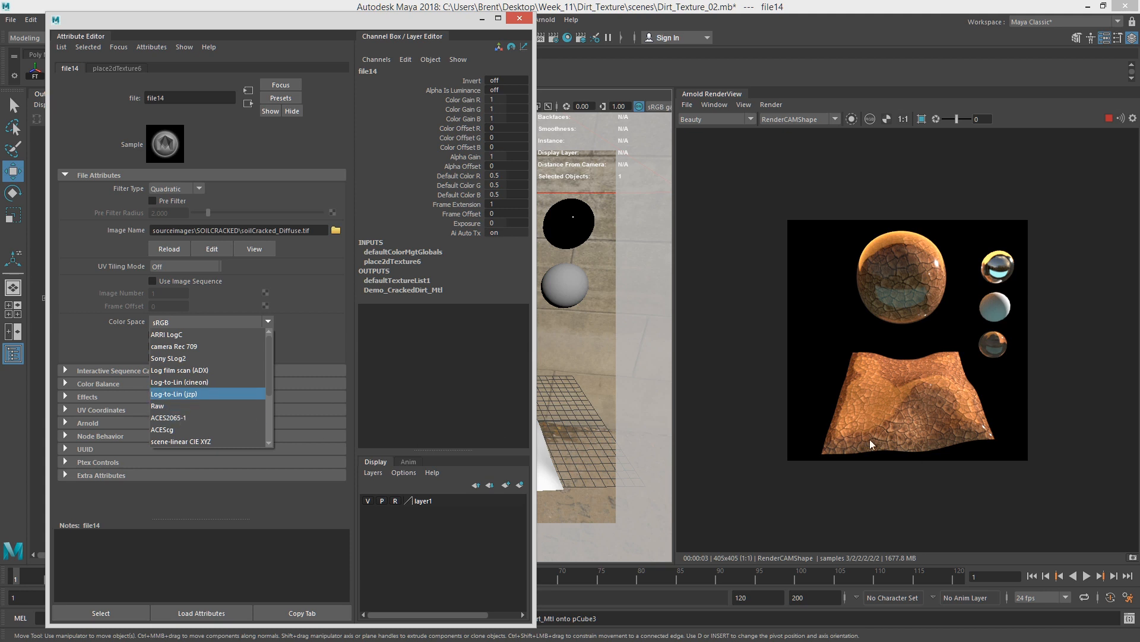
pyautogui.click(241, 405)
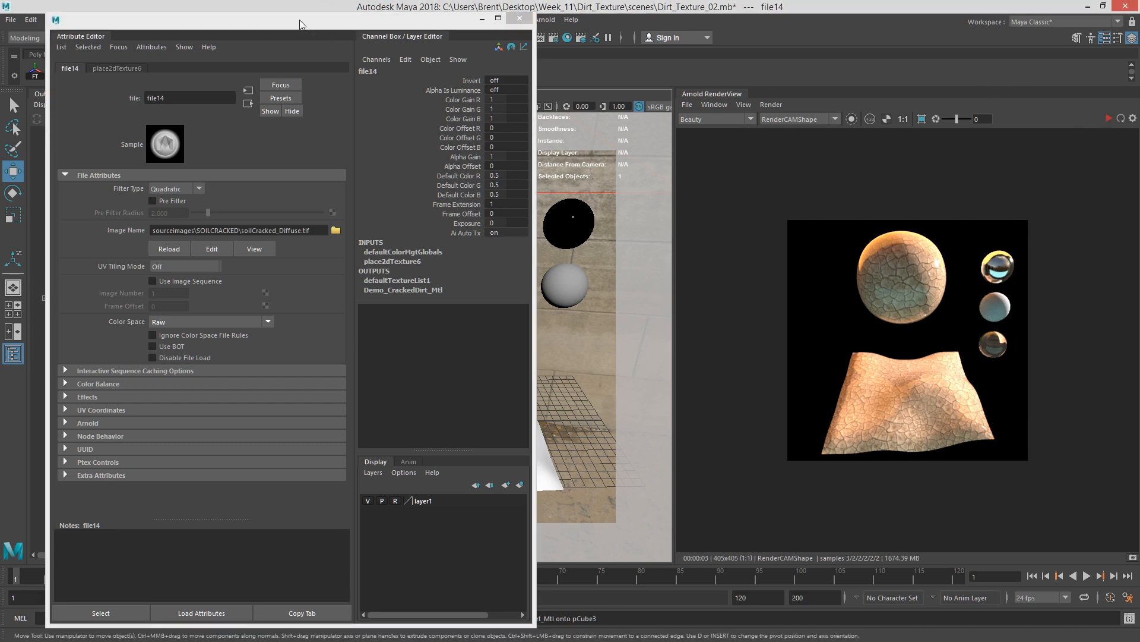
pyautogui.hotkey('ctrl', 'a')
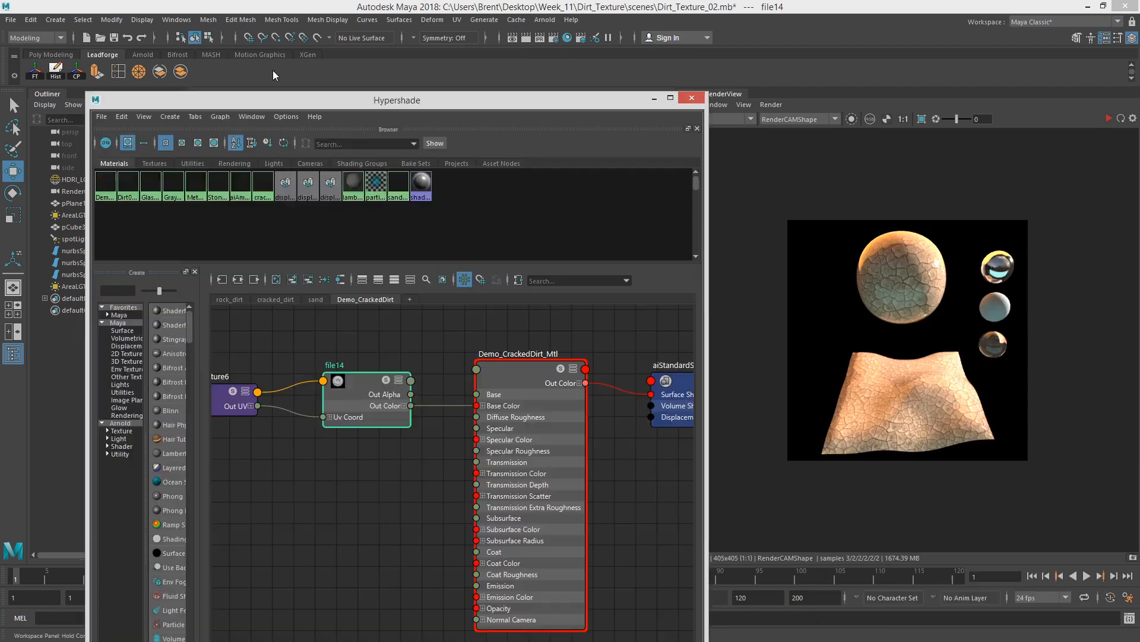
# Step: Bring the Hypershade beside the render and spread out the file and placement nodes ahead of Demo_CrackedDirt_Mtl
pyautogui.moveTo(272, 70); pyautogui.dragTo(286, 11)
pyautogui.scroll(-2, 436, 328)
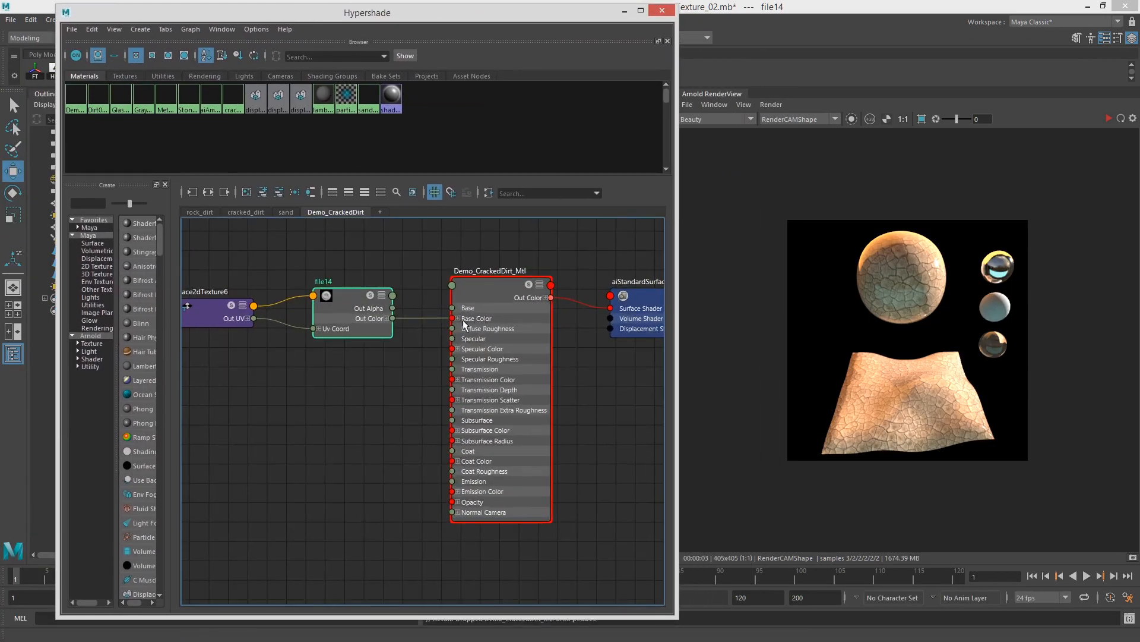
pyautogui.scroll(-1, 435, 329)
pyautogui.moveTo(391, 365); pyautogui.dragTo(359, 341)
pyautogui.moveTo(284, 324); pyautogui.dragTo(253, 307)
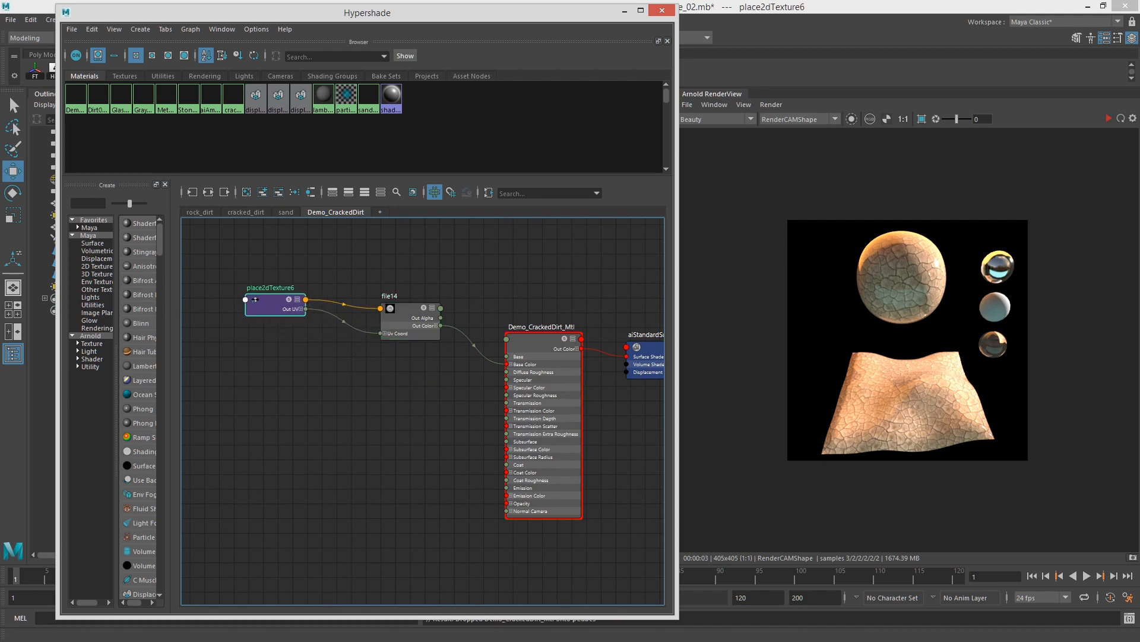
# Step: Rename the diffuse texture's place2dTexture node to Demo_CrackedDirt_Placement
pyautogui.hotkey('ctrl', 'a')
pyautogui.moveTo(784, 22); pyautogui.dragTo(780, 19)
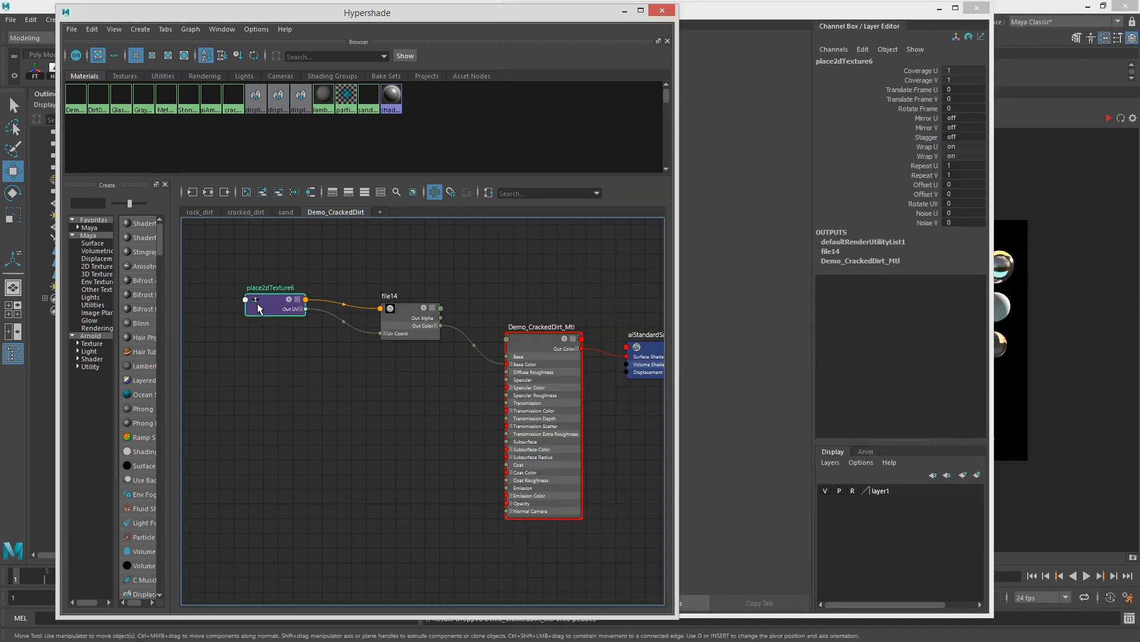
pyautogui.click(696, 32)
pyautogui.doubleClick(624, 88)
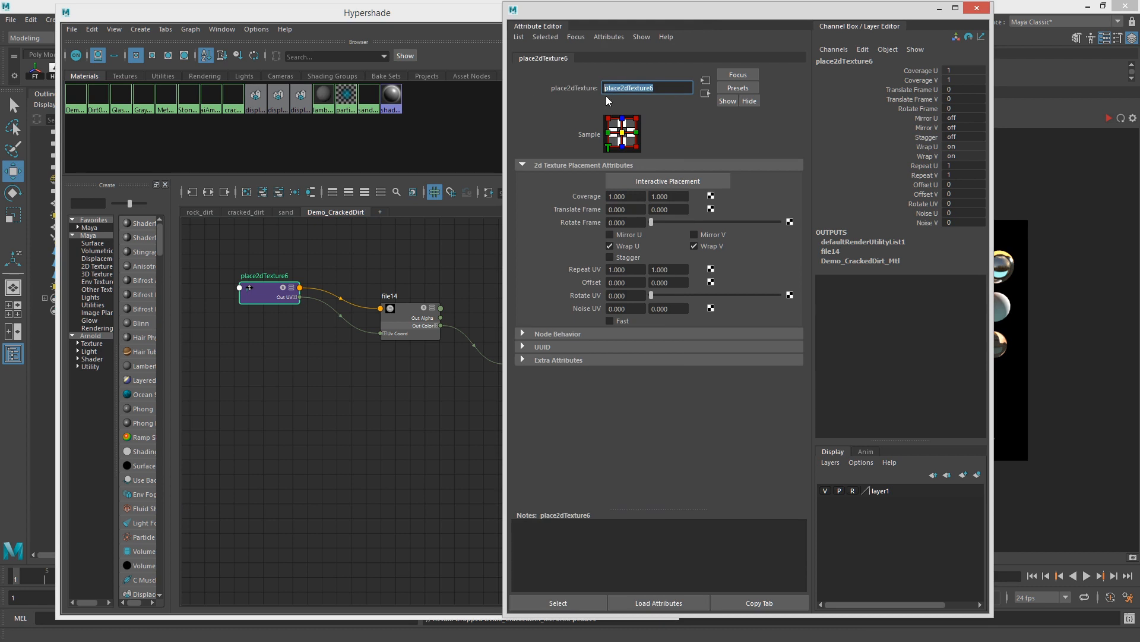
pyautogui.write('Dir')
pyautogui.write('o_CrackedDirt_')
pyautogui.write('Placement')
pyautogui.press('Return')
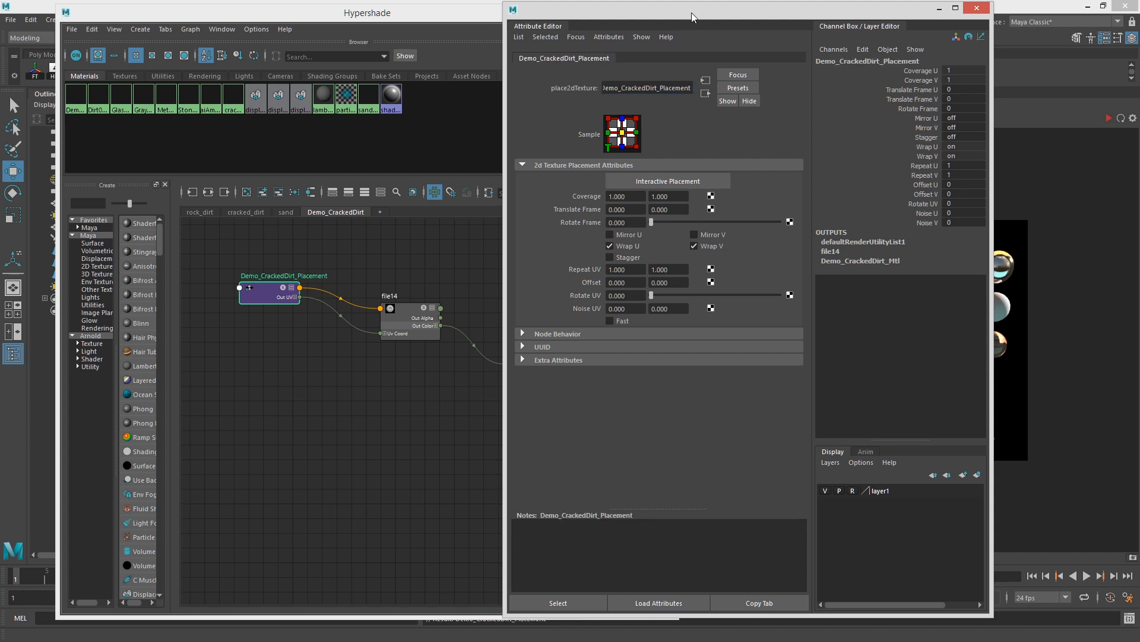
pyautogui.hotkey('ctrl', 'a')
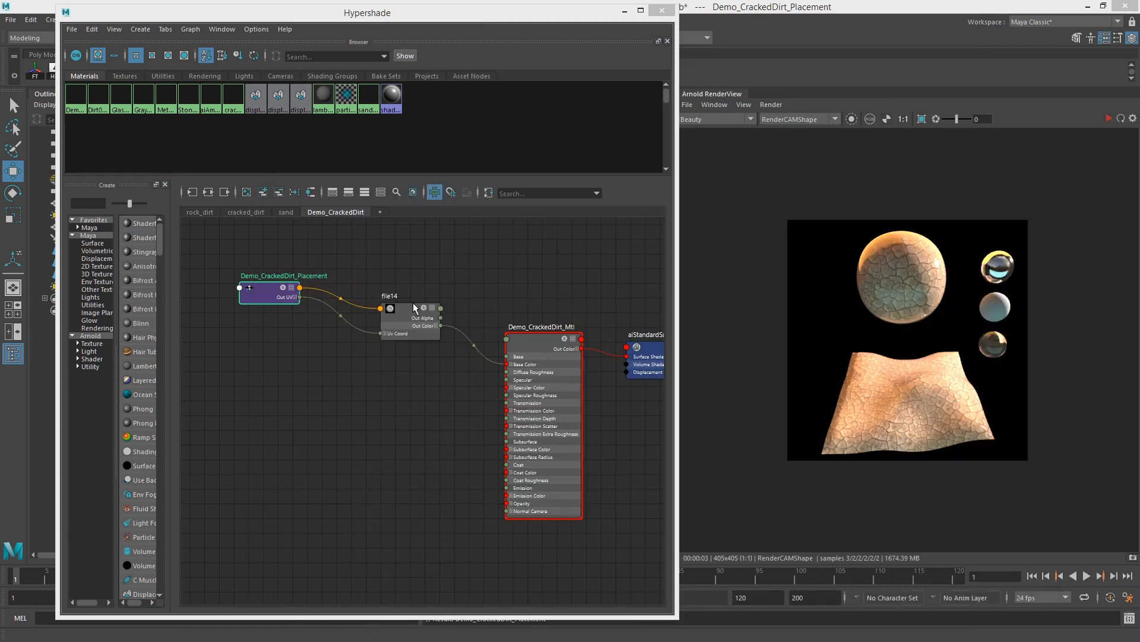
# Step: Rename the diffuse file node to Demo_CrackedDirt and line it up with Demo_CrackedDirt_Placement
pyautogui.moveTo(412, 304); pyautogui.dragTo(404, 306)
pyautogui.moveTo(260, 277); pyautogui.dragTo(258, 297)
pyautogui.moveTo(411, 317); pyautogui.dragTo(399, 316)
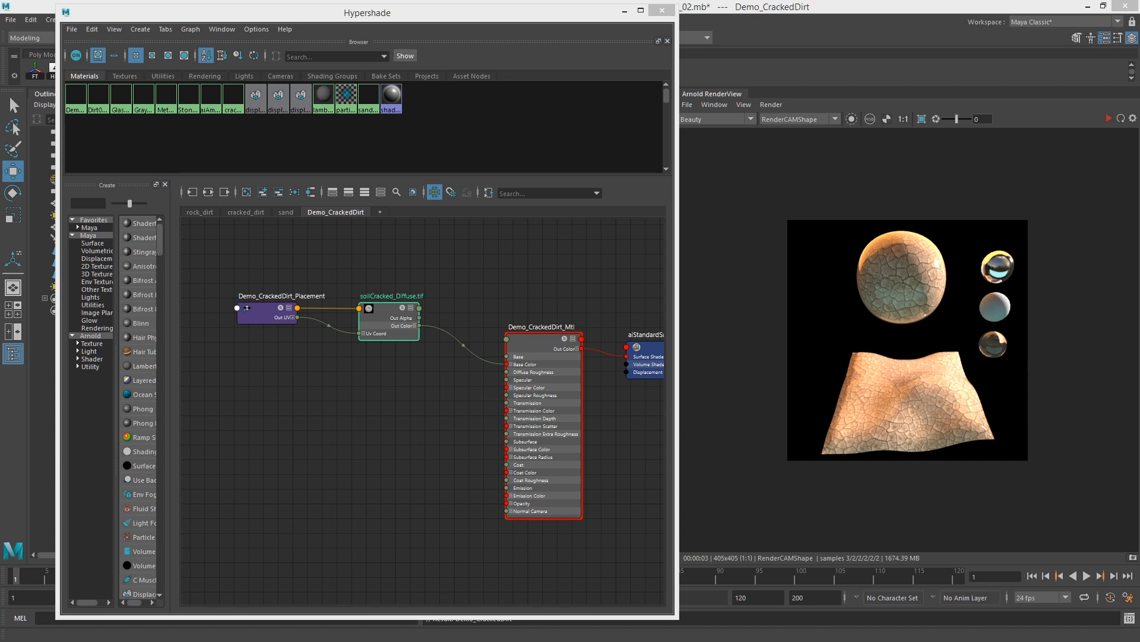
pyautogui.click(543, 255)
pyautogui.moveTo(395, 309); pyautogui.dragTo(385, 304)
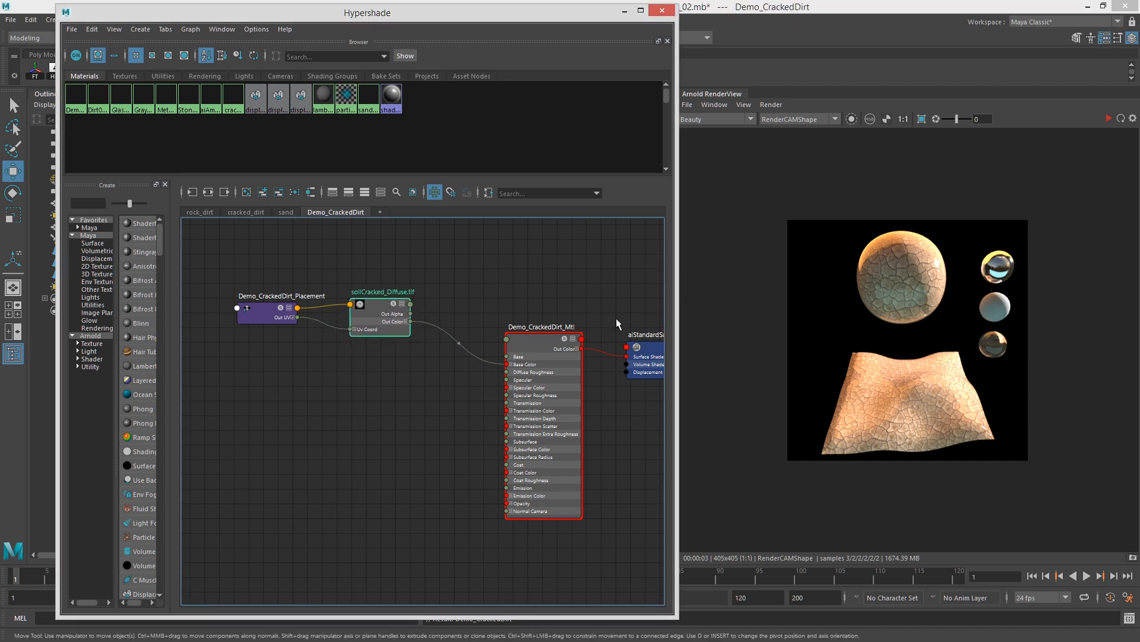
# Step: Reposition the Demo_CrackedDirt_Mtl node in the graph and open its shader attributes beside the render
pyautogui.moveTo(545, 336); pyautogui.dragTo(536, 335)
pyautogui.keyDown('alt'); pyautogui.moveTo(518, 287); pyautogui.dragTo(524, 240, button='middle'); pyautogui.keyUp('alt')
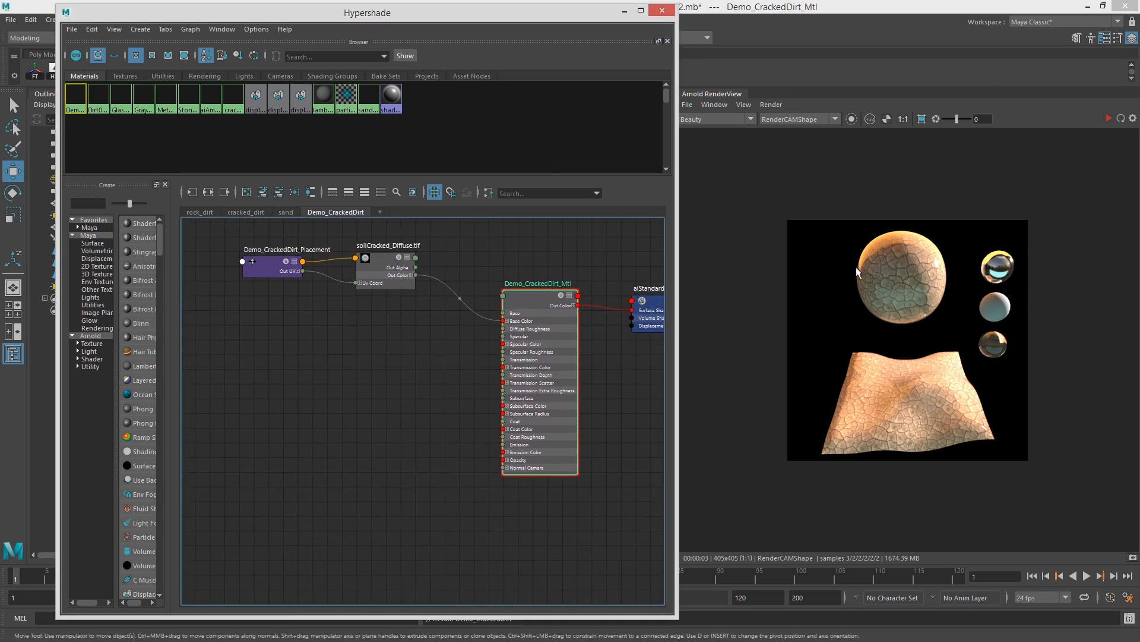
pyautogui.moveTo(1139, 28); pyautogui.dragTo(342, 20)
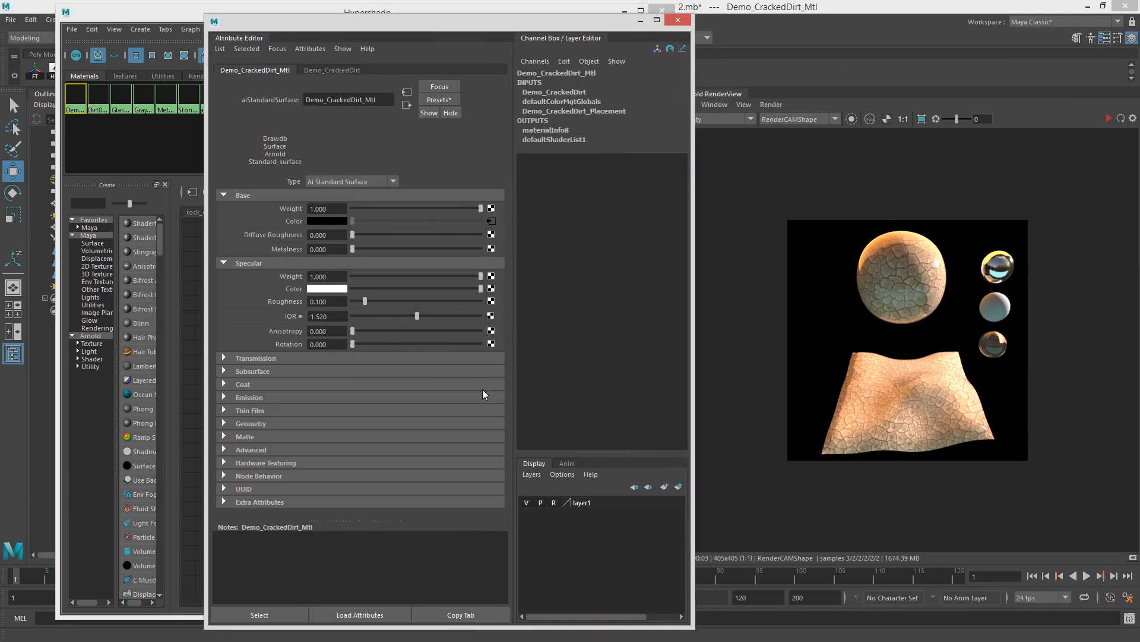
# Step: Connect a file texture using soilCracked_Spec.tif to the material's specular color and set its color space to Raw
pyautogui.click(491, 289)
pyautogui.click(739, 185)
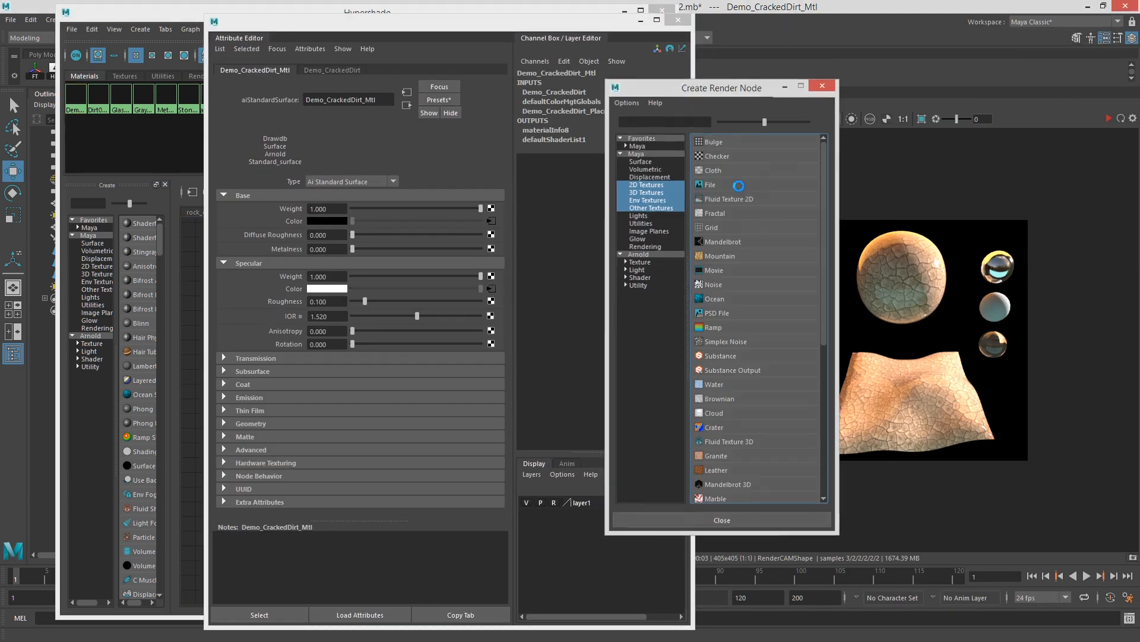
pyautogui.click(494, 231)
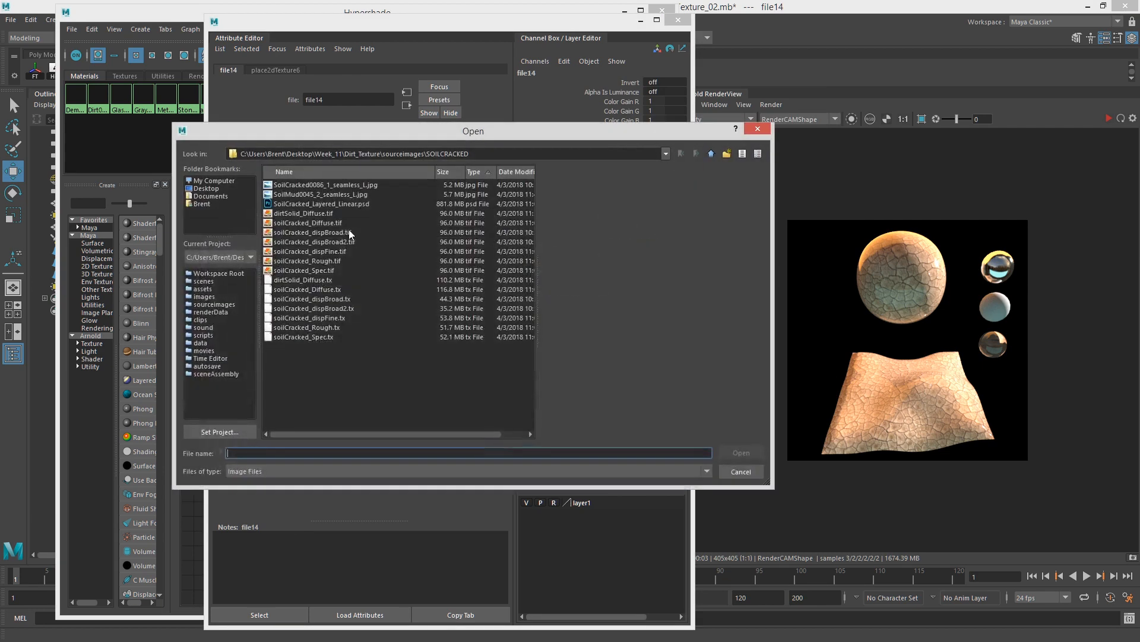
pyautogui.click(304, 270)
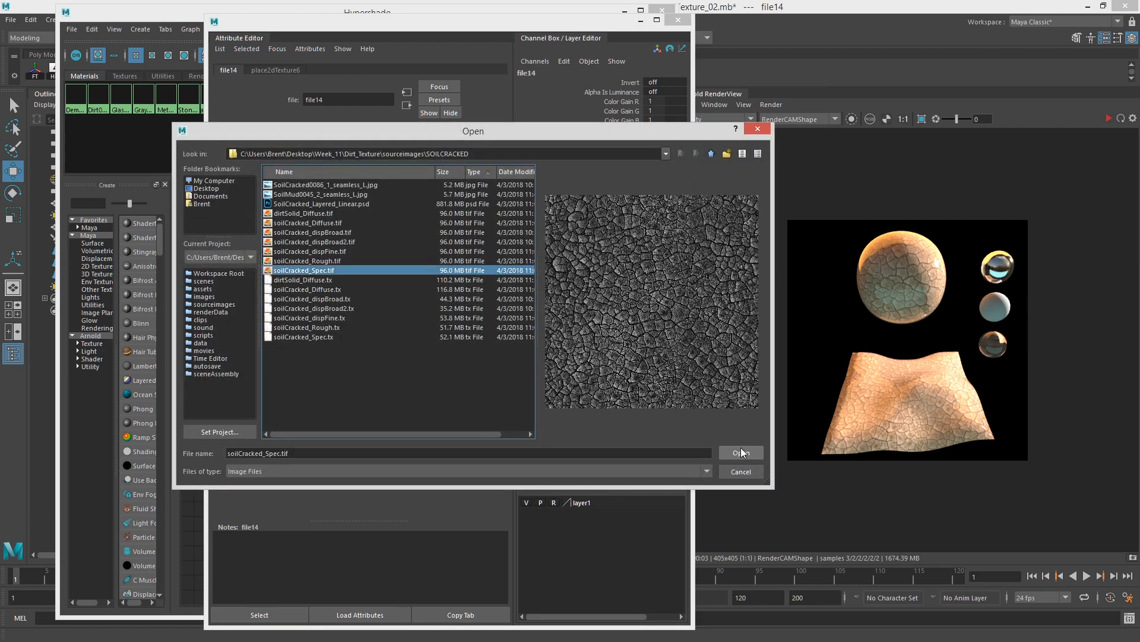
pyautogui.click(740, 452)
pyautogui.click(363, 323)
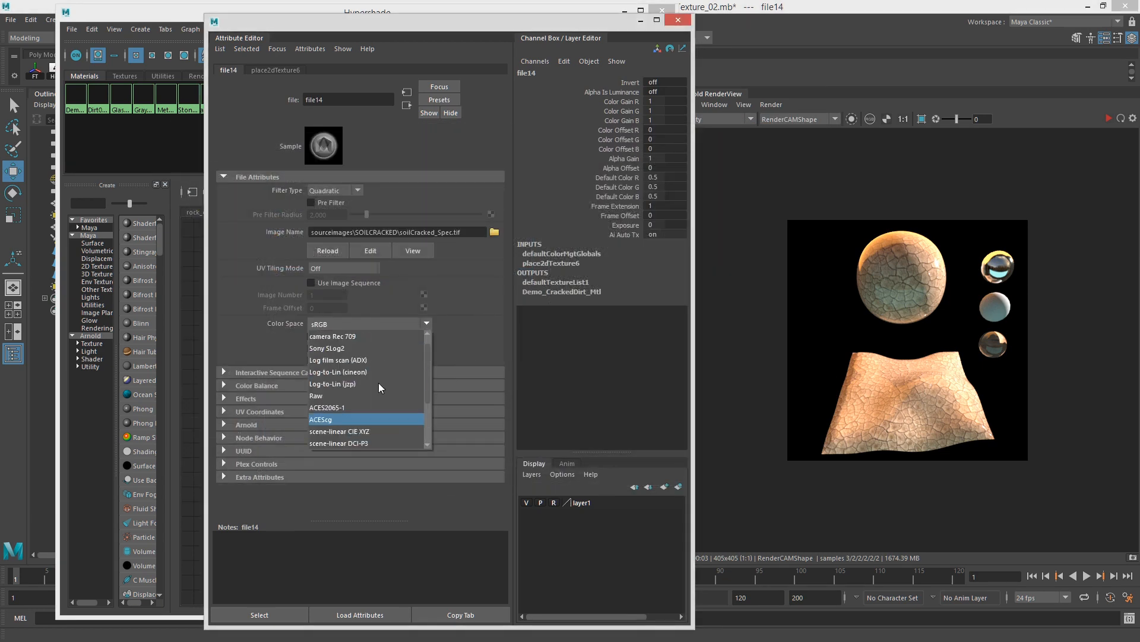
pyautogui.click(340, 391)
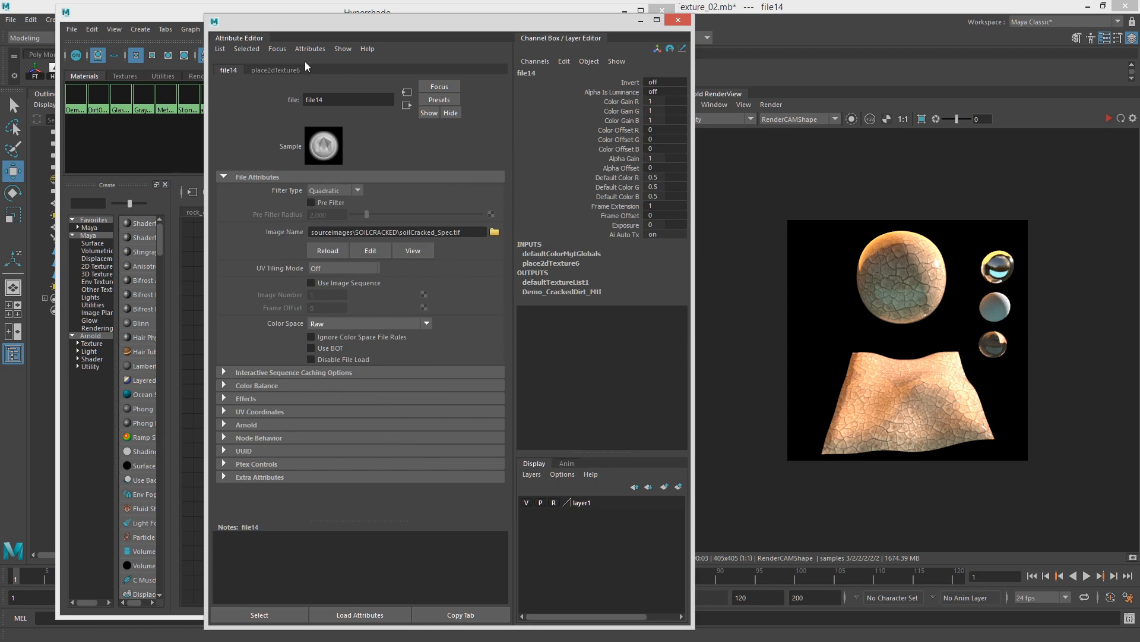
pyautogui.click(677, 20)
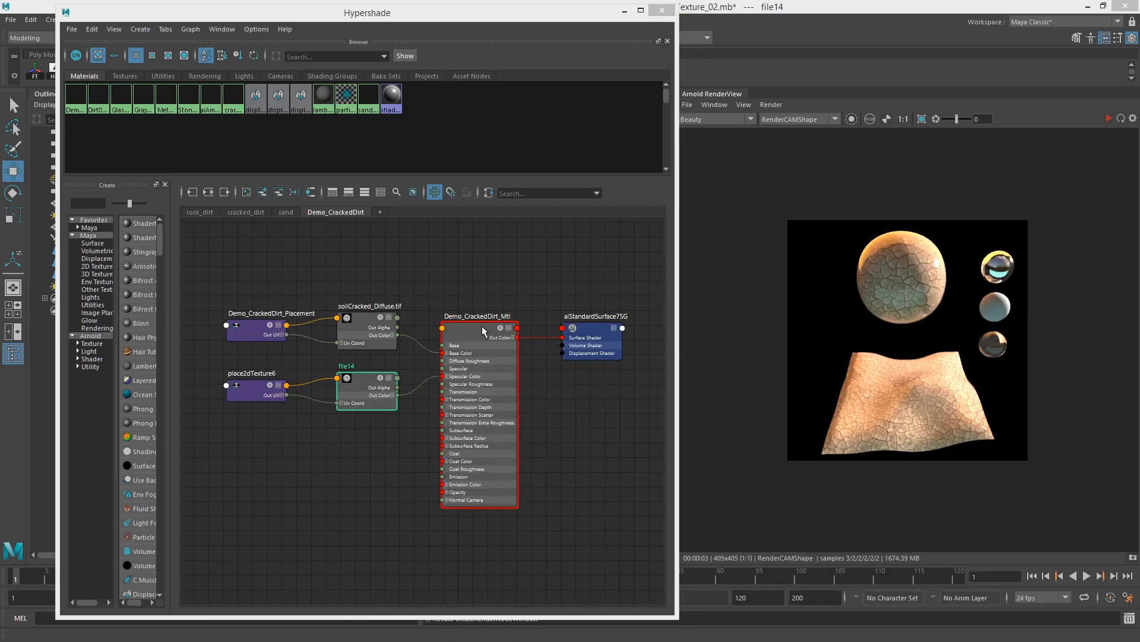
# Step: Rearrange the Demo_CrackedDirt graph by spacing the material node between its texture nodes and the shading group
pyautogui.click(503, 367)
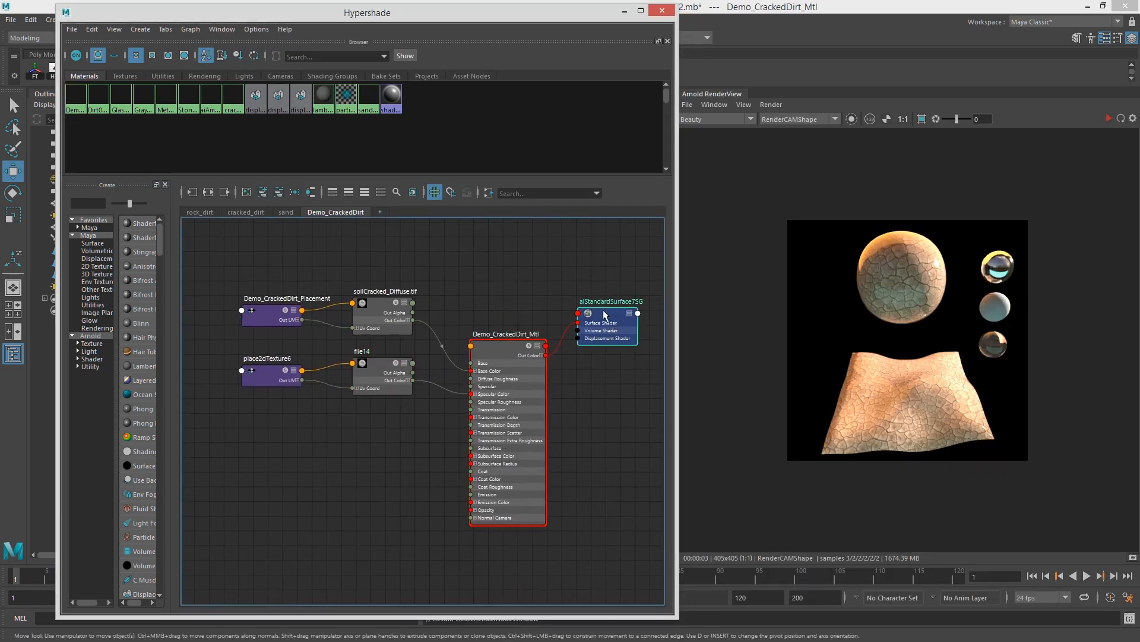
pyautogui.moveTo(590, 324); pyautogui.dragTo(619, 373)
pyautogui.keyDown('alt'); pyautogui.moveTo(618, 373); pyautogui.dragTo(567, 328, button='middle'); pyautogui.keyUp('alt')
pyautogui.moveTo(562, 310); pyautogui.dragTo(596, 392)
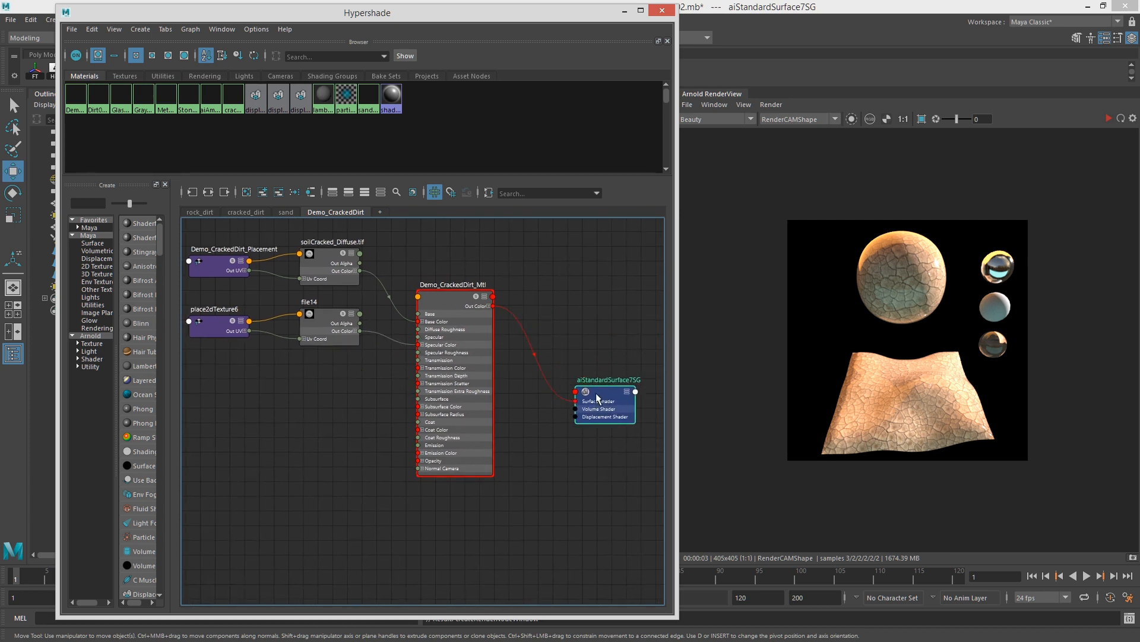
pyautogui.keyDown('alt'); pyautogui.moveTo(595, 391); pyautogui.dragTo(508, 378, button='right'); pyautogui.keyUp('alt')
pyautogui.keyDown('alt'); pyautogui.moveTo(508, 378); pyautogui.dragTo(503, 353, button='middle'); pyautogui.keyUp('alt')
pyautogui.moveTo(486, 306); pyautogui.dragTo(478, 282)
pyautogui.moveTo(312, 256); pyautogui.dragTo(394, 280)
pyautogui.keyDown('alt'); pyautogui.moveTo(501, 345); pyautogui.dragTo(483, 372, button='middle'); pyautogui.keyUp('alt')
pyautogui.moveTo(472, 307); pyautogui.dragTo(465, 306)
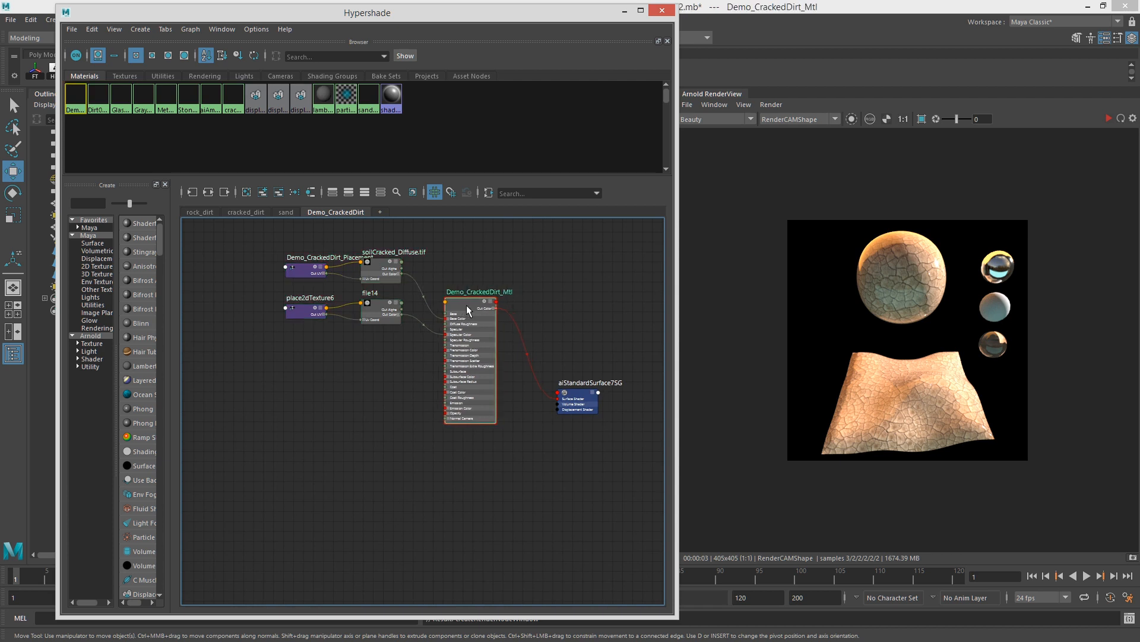
pyautogui.click(575, 342)
pyautogui.moveTo(576, 407); pyautogui.dragTo(553, 379)
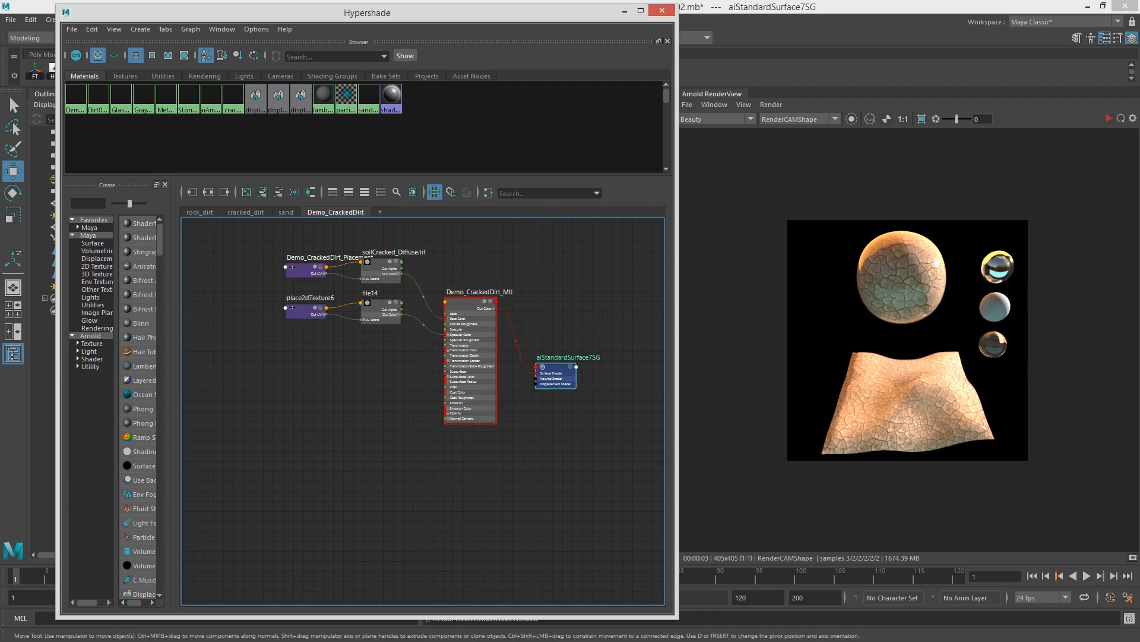
# Step: Rename the cracked dirt material's shading group as Demo_CrackedDirt_SG
pyautogui.hotkey('ctrl', 'a')
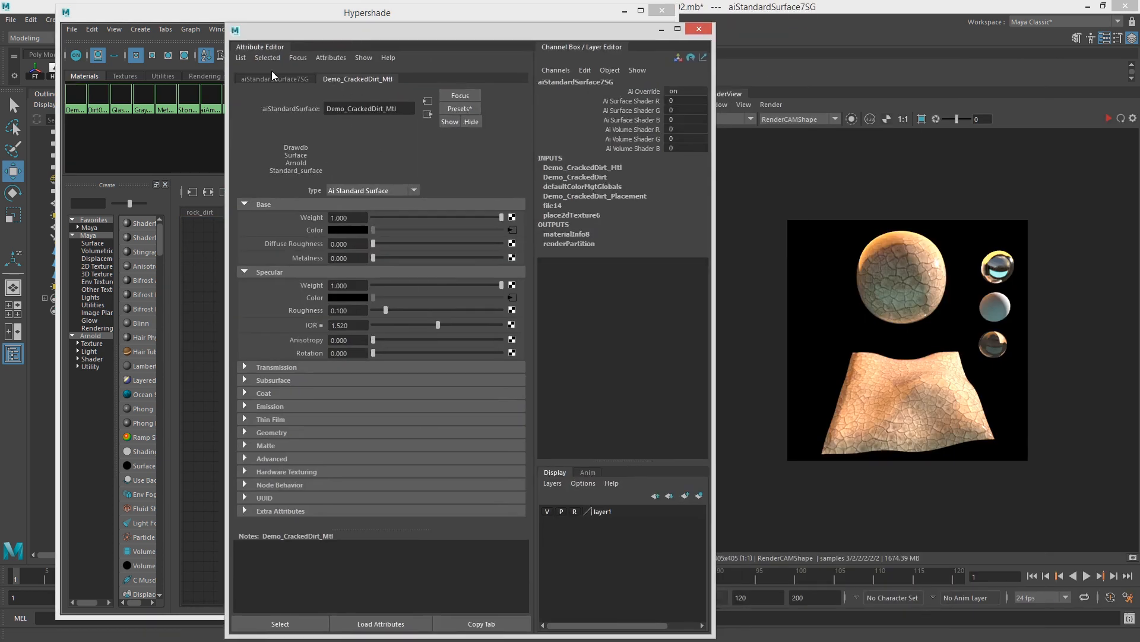
pyautogui.moveTo(425, 37); pyautogui.dragTo(477, 45)
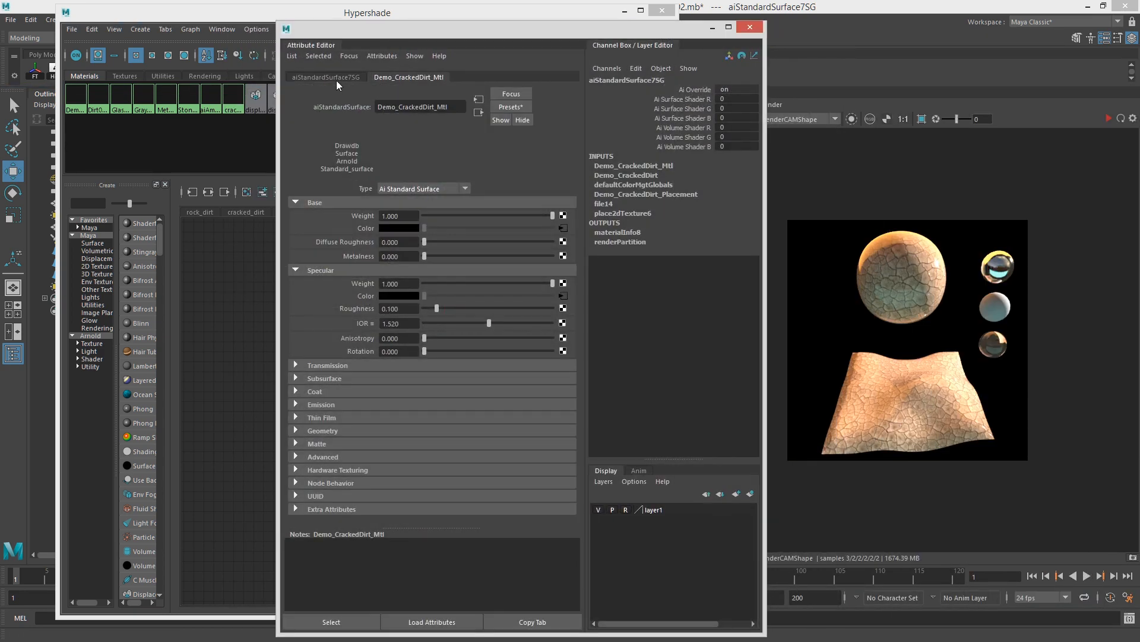
pyautogui.click(292, 77)
pyautogui.click(447, 106)
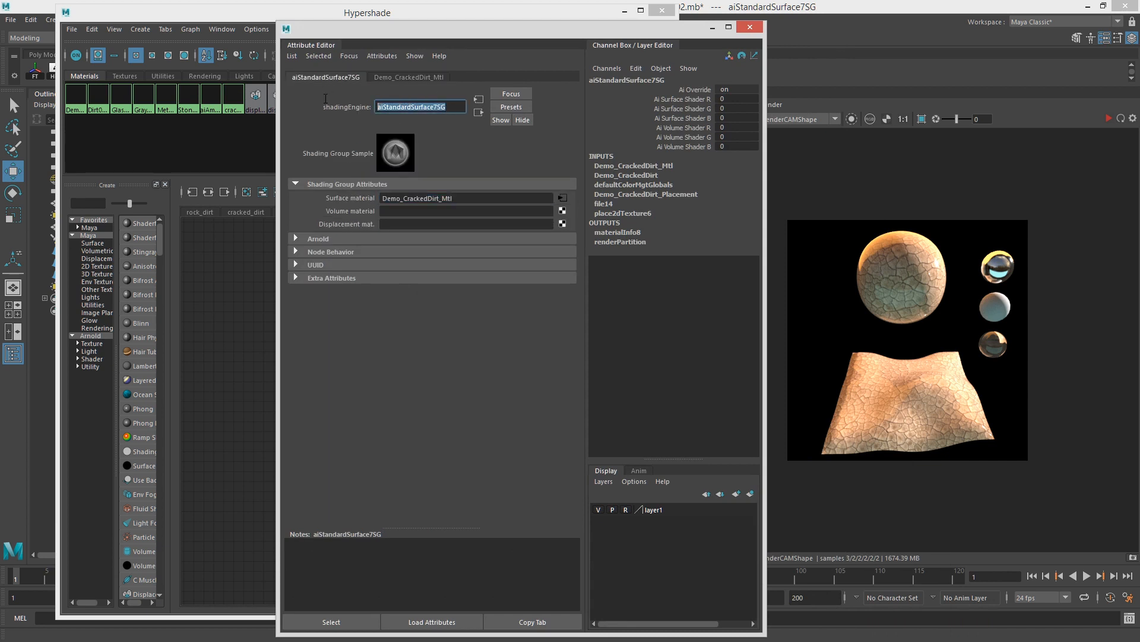
pyautogui.write('Demo_CrackedDirt_SG')
pyautogui.press('Return')
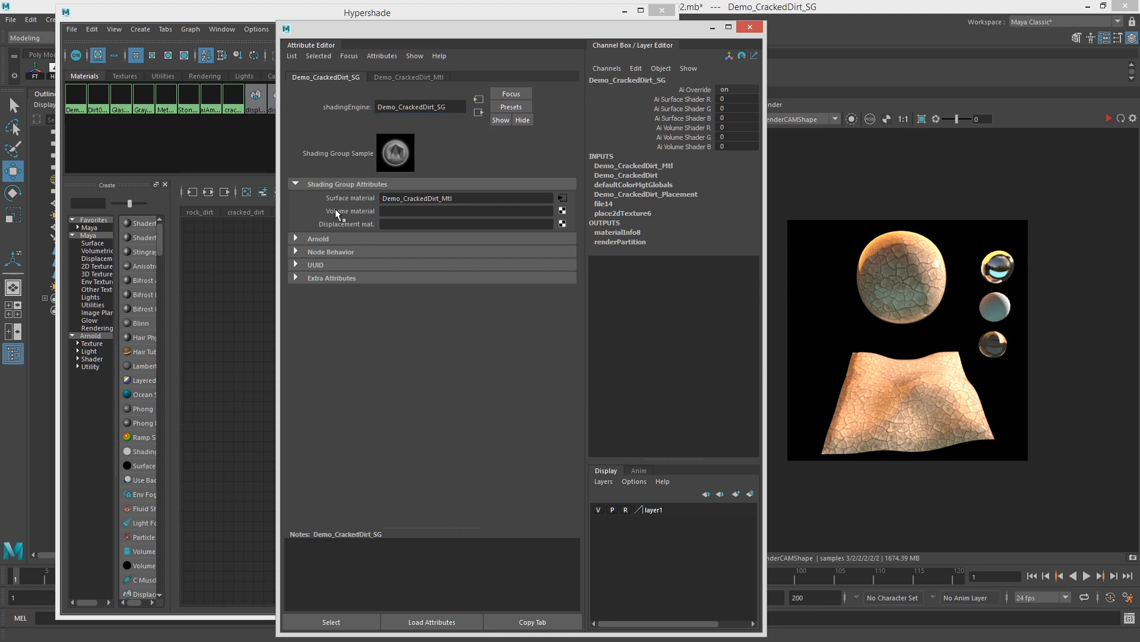
# Step: Add a file texture to the shading group's displacement material and name the displacement shader DemoCrackedDirt_dispShader
pyautogui.click(562, 223)
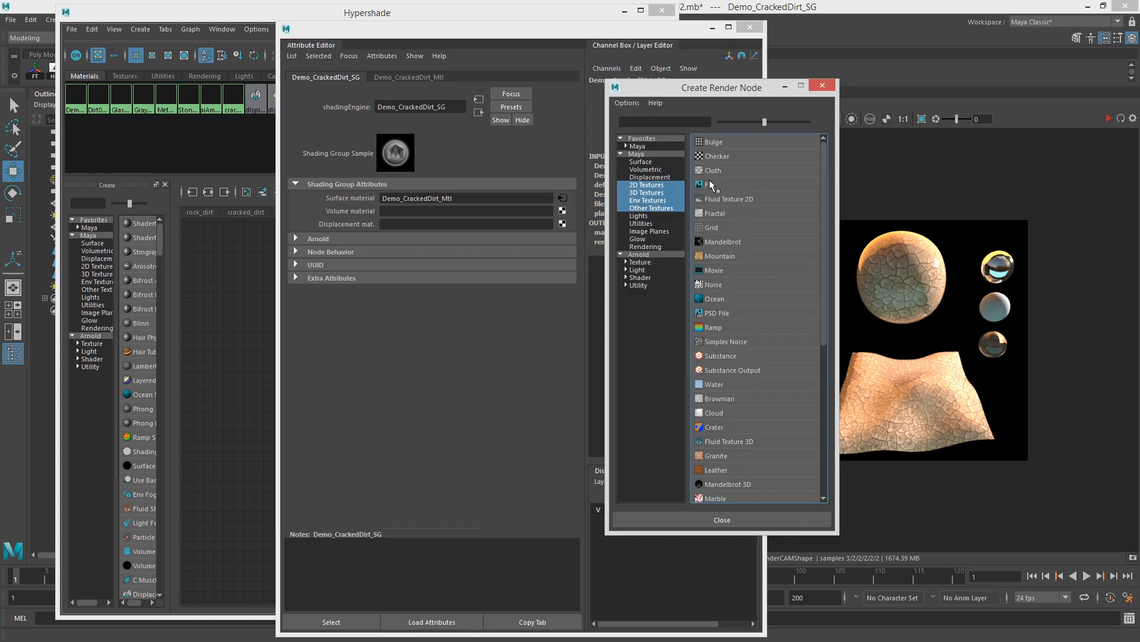
pyautogui.click(710, 179)
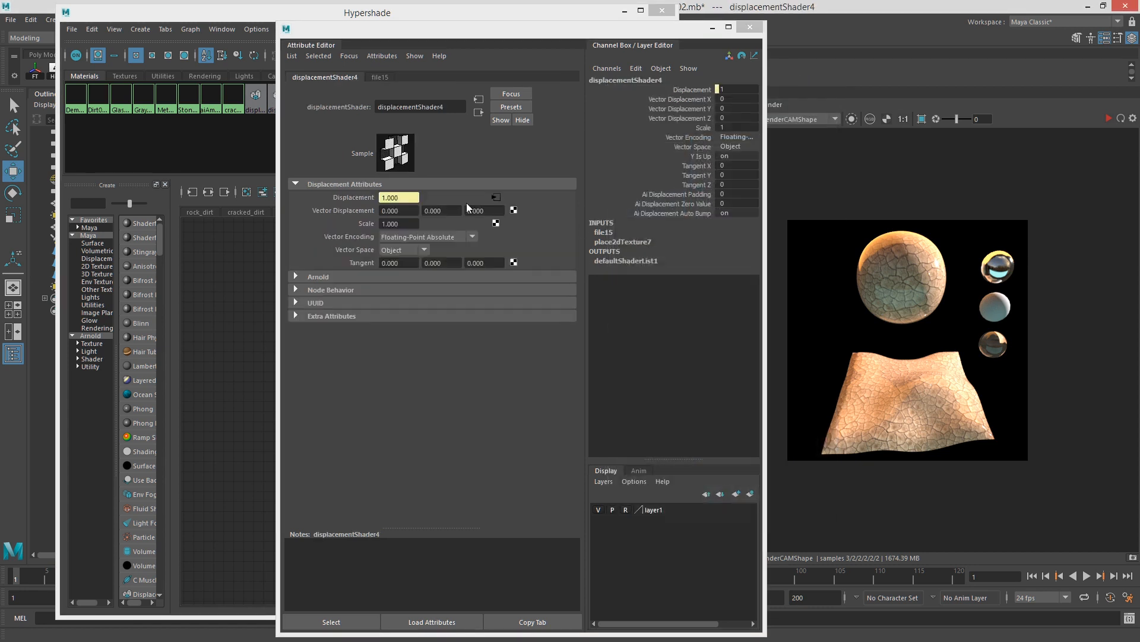
pyautogui.doubleClick(458, 108)
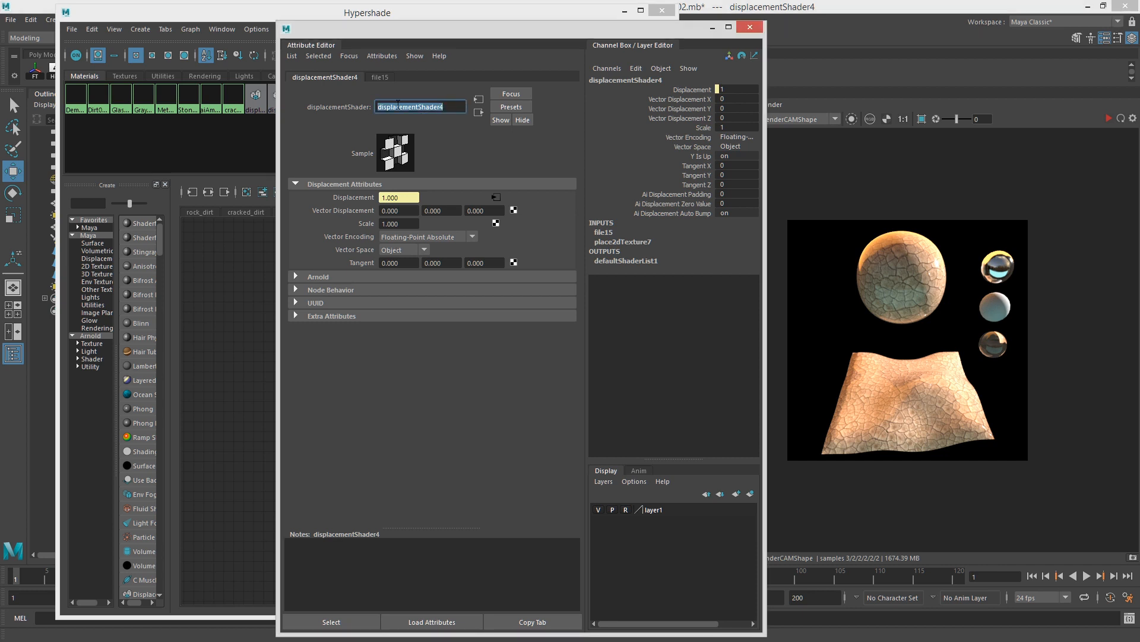
pyautogui.write('DemoCrackedDirt_dispShader')
pyautogui.press('Return')
# Step: Load soilCracked_dispBroad.tif into the displacement's file texture and set its color space to Raw
pyautogui.click(406, 78)
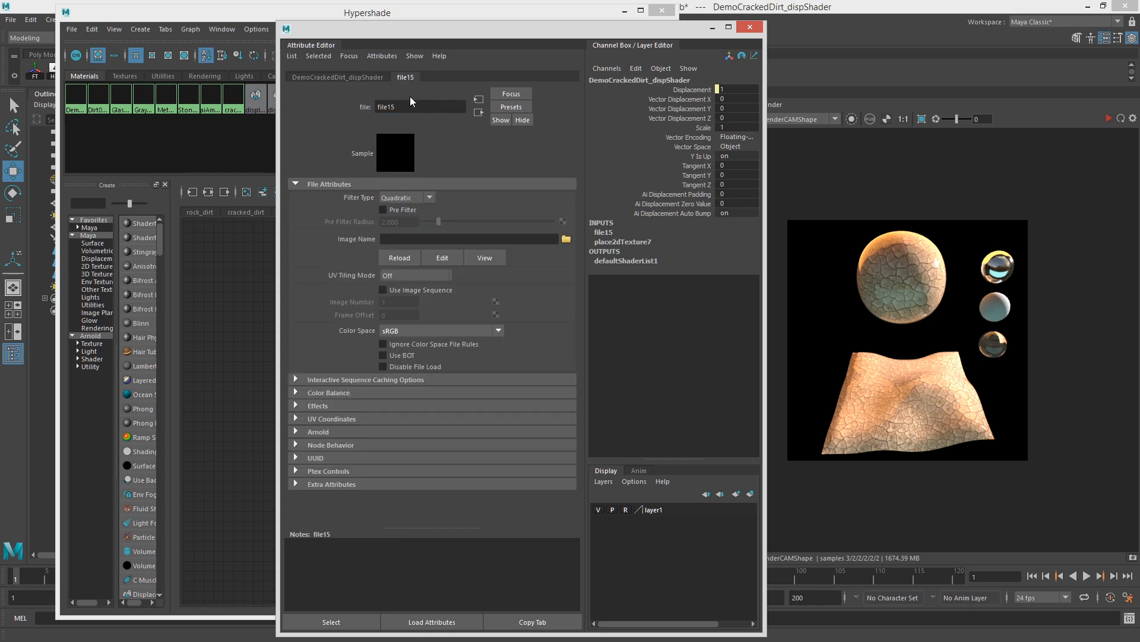
pyautogui.doubleClick(419, 107)
pyautogui.moveTo(421, 43); pyautogui.dragTo(9, 95)
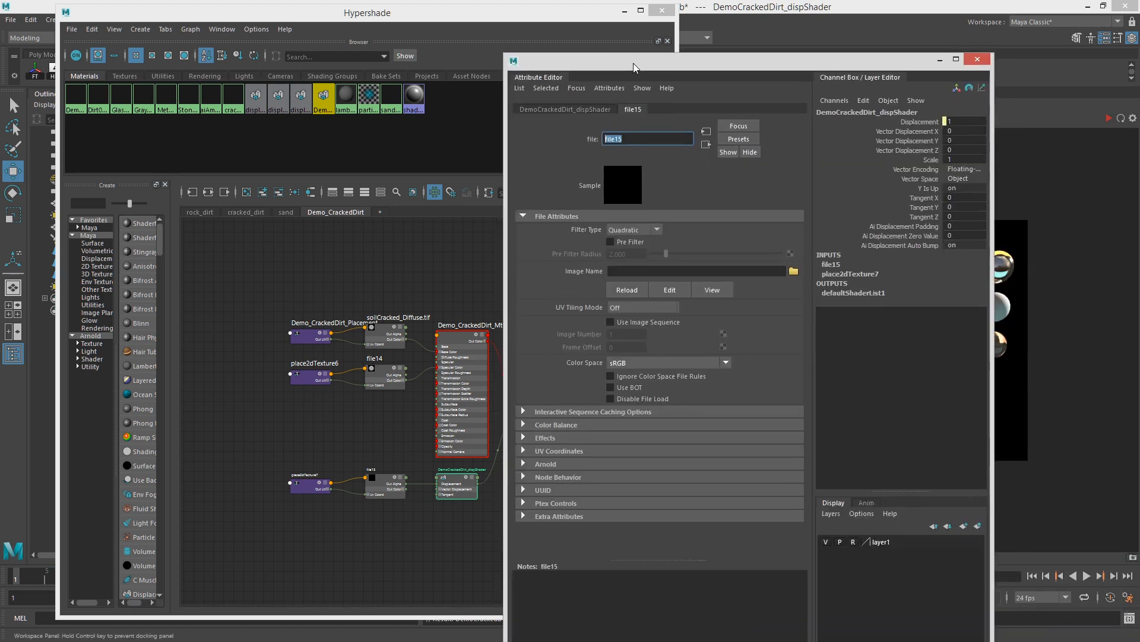
pyautogui.moveTo(633, 63); pyautogui.dragTo(506, 17)
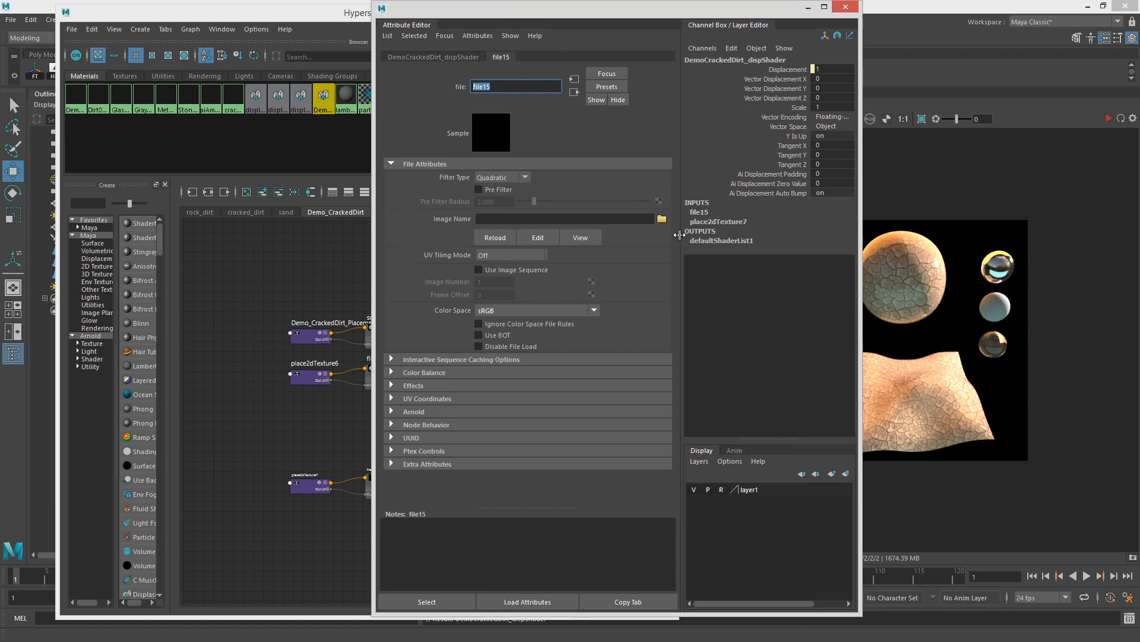
pyautogui.click(662, 218)
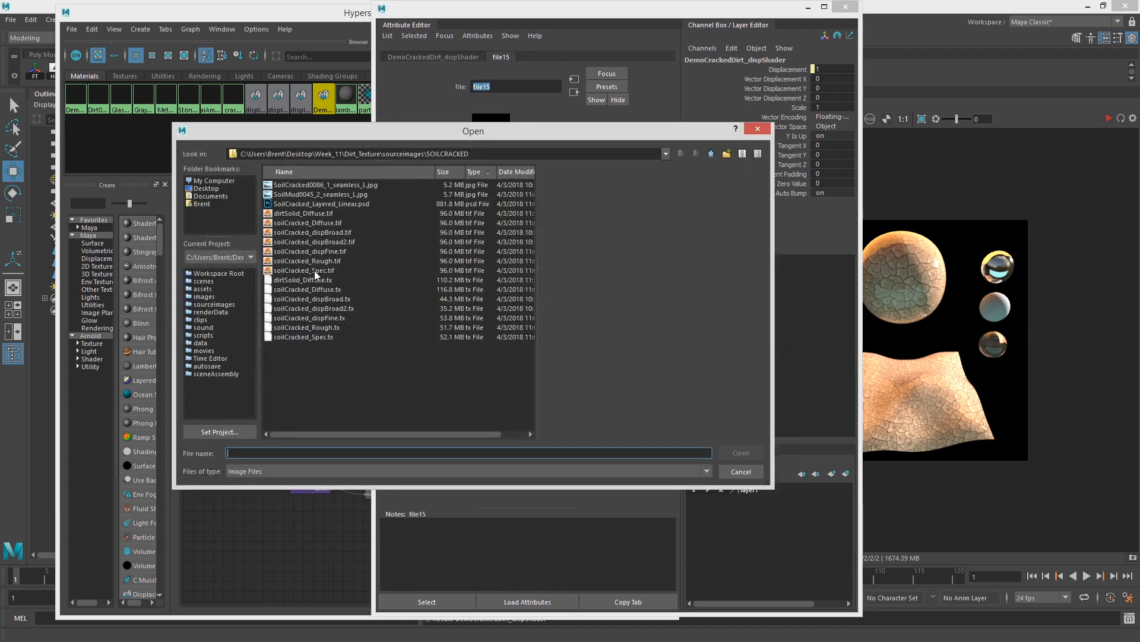
pyautogui.click(329, 239)
pyautogui.click(300, 233)
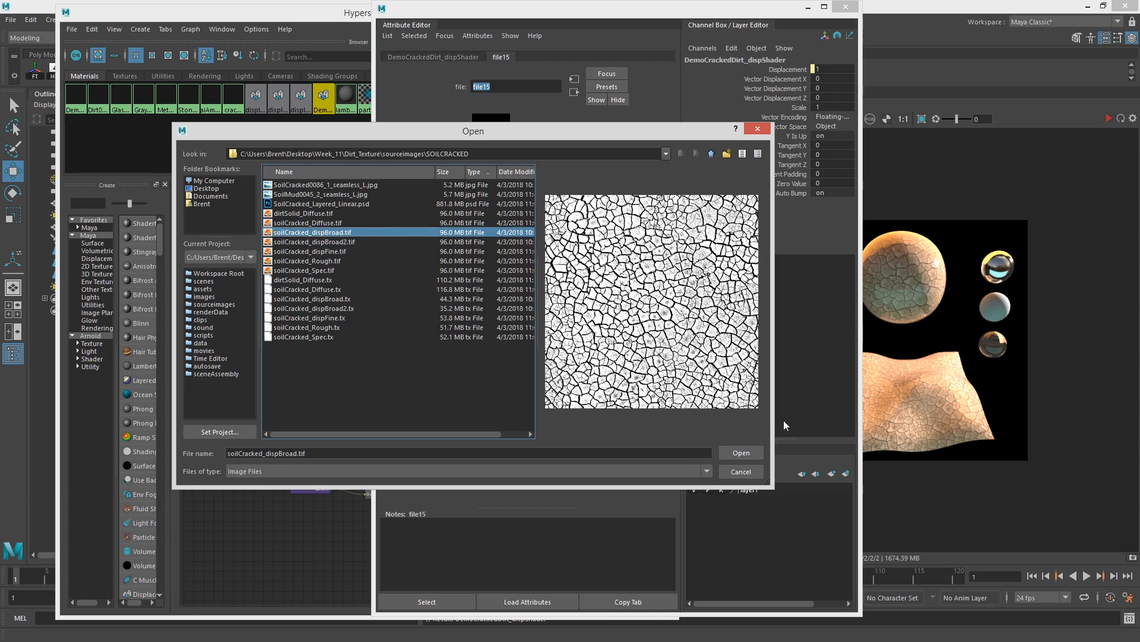
pyautogui.click(741, 453)
pyautogui.click(537, 311)
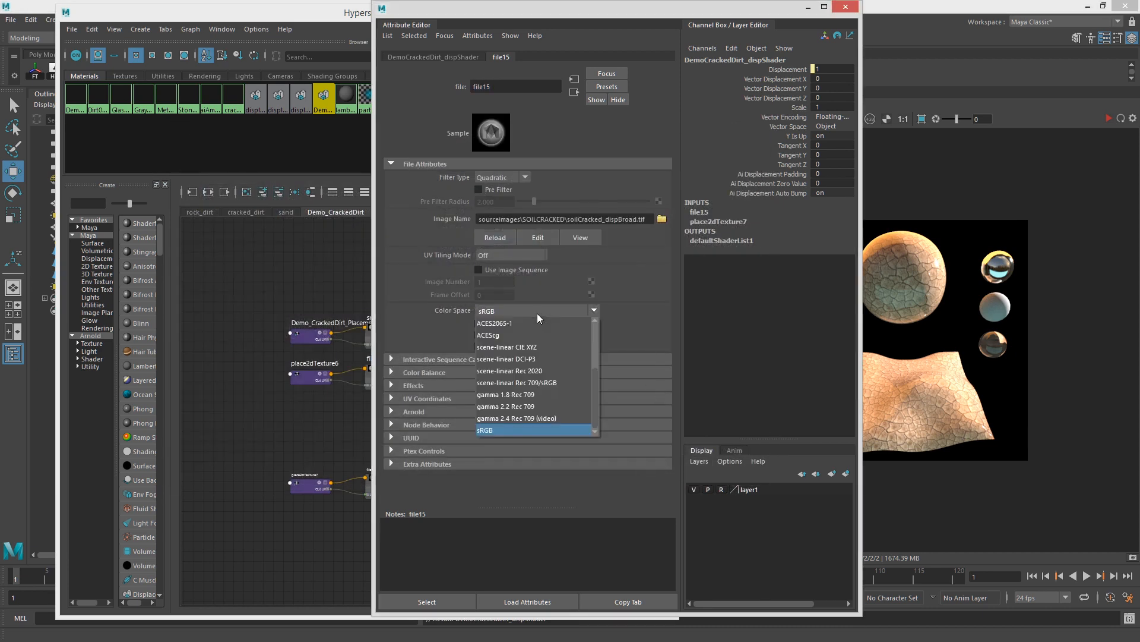
pyautogui.click(529, 347)
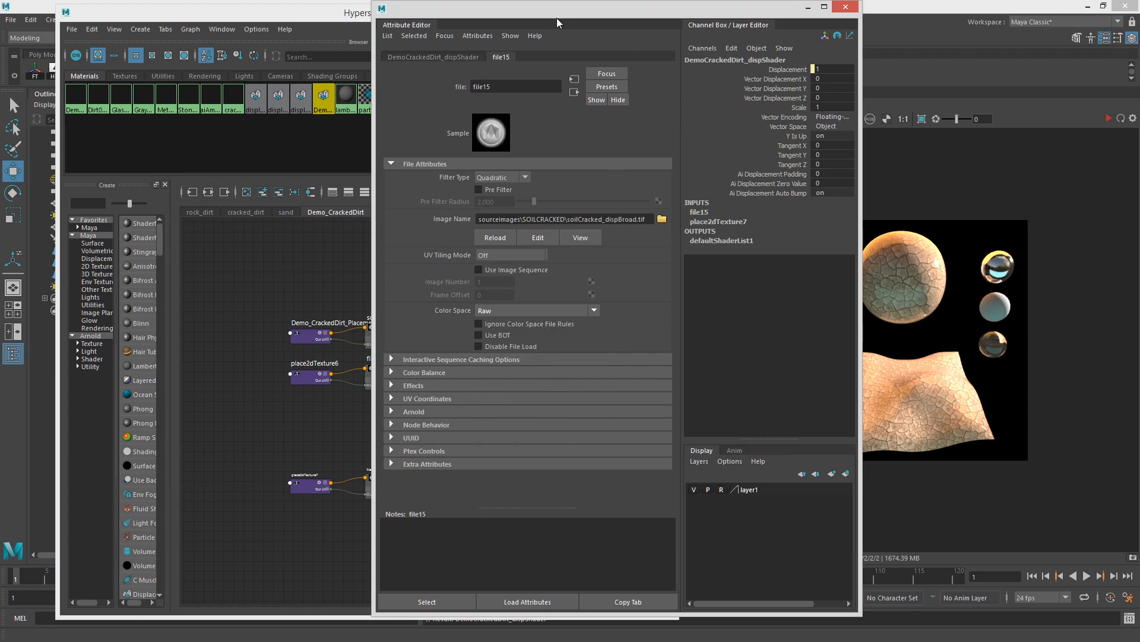
pyautogui.hotkey('ctrl', 'a')
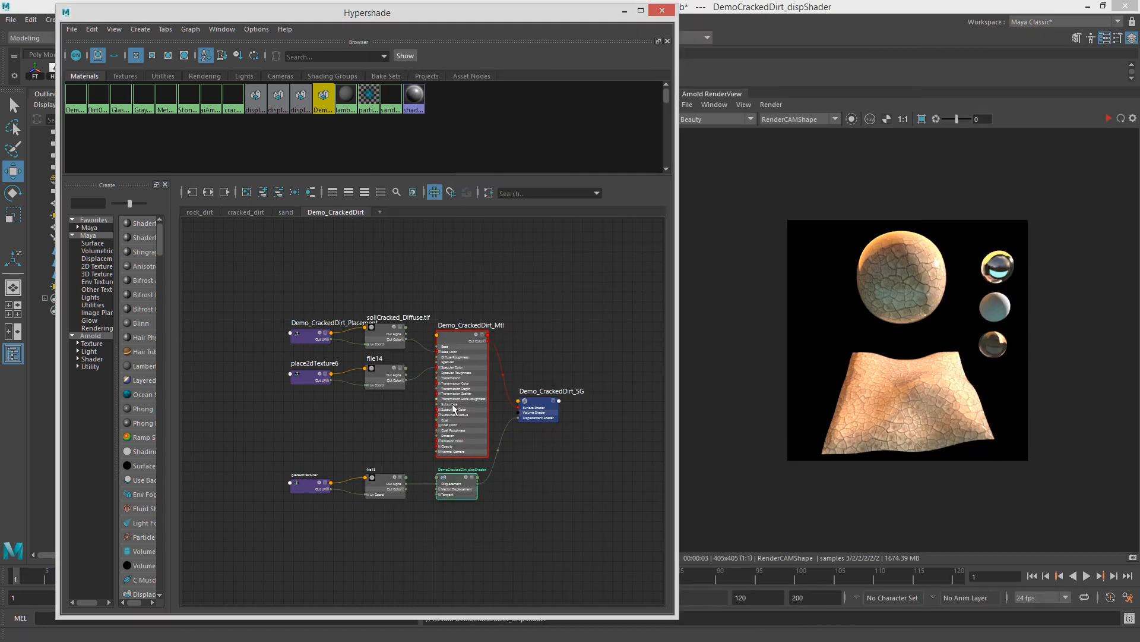
# Step: Space out the displacement nodes below the material and move the shading group farther from it in the graph
pyautogui.moveTo(464, 451); pyautogui.dragTo(422, 497)
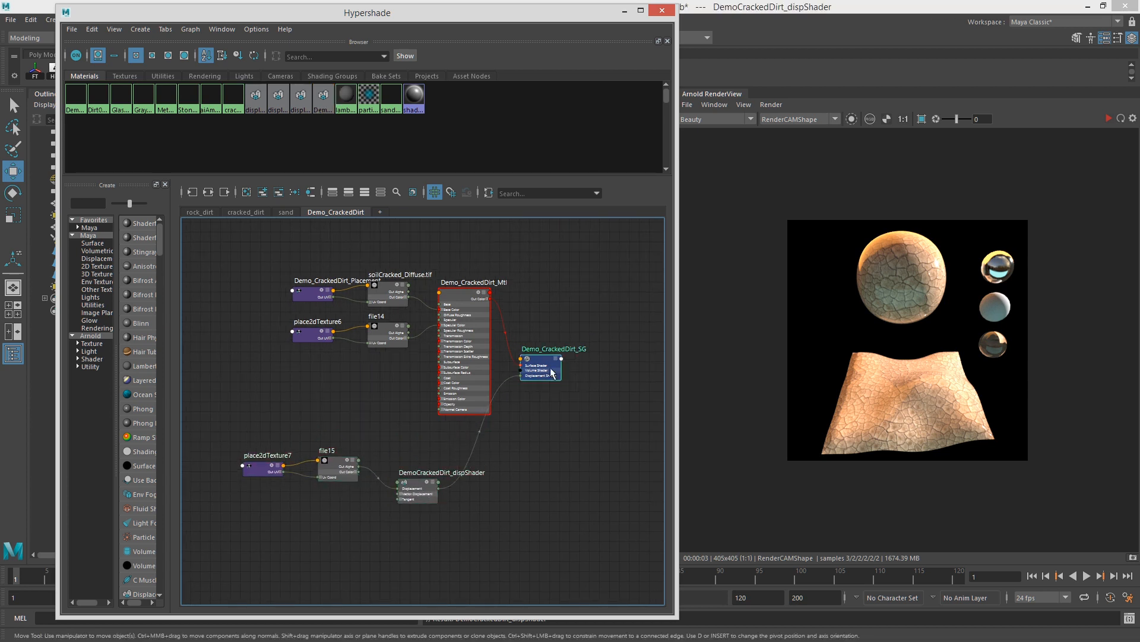
pyautogui.moveTo(550, 367); pyautogui.dragTo(587, 373)
# Step: Update the full scene, render it to inspect the displacement on the sphere and cloth, and stop the render
pyautogui.click(771, 105)
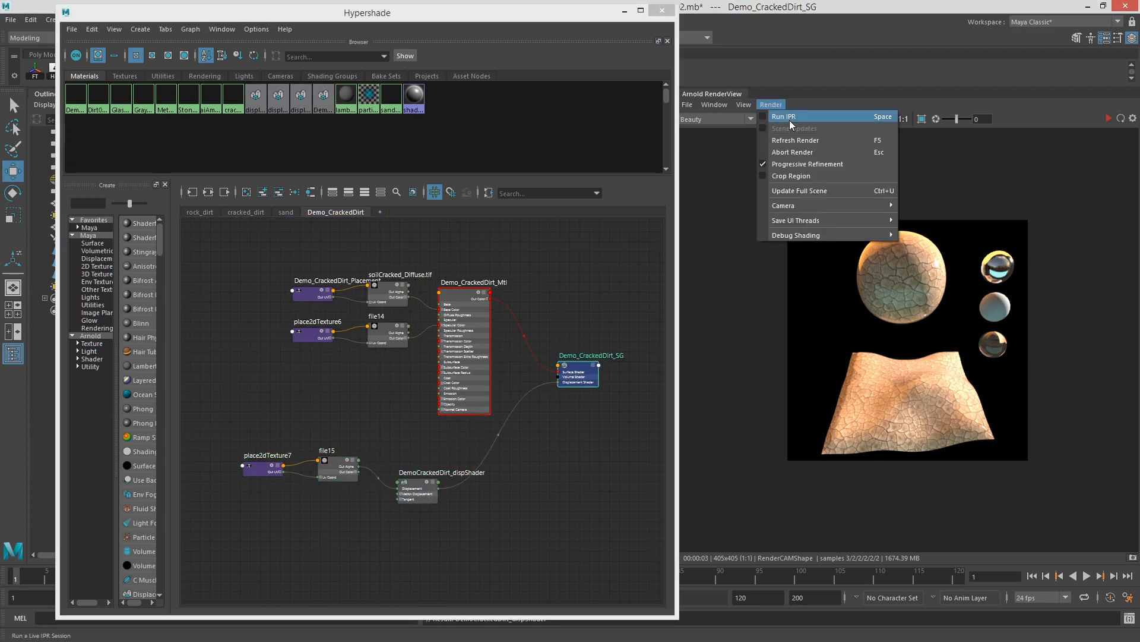
pyautogui.click(825, 187)
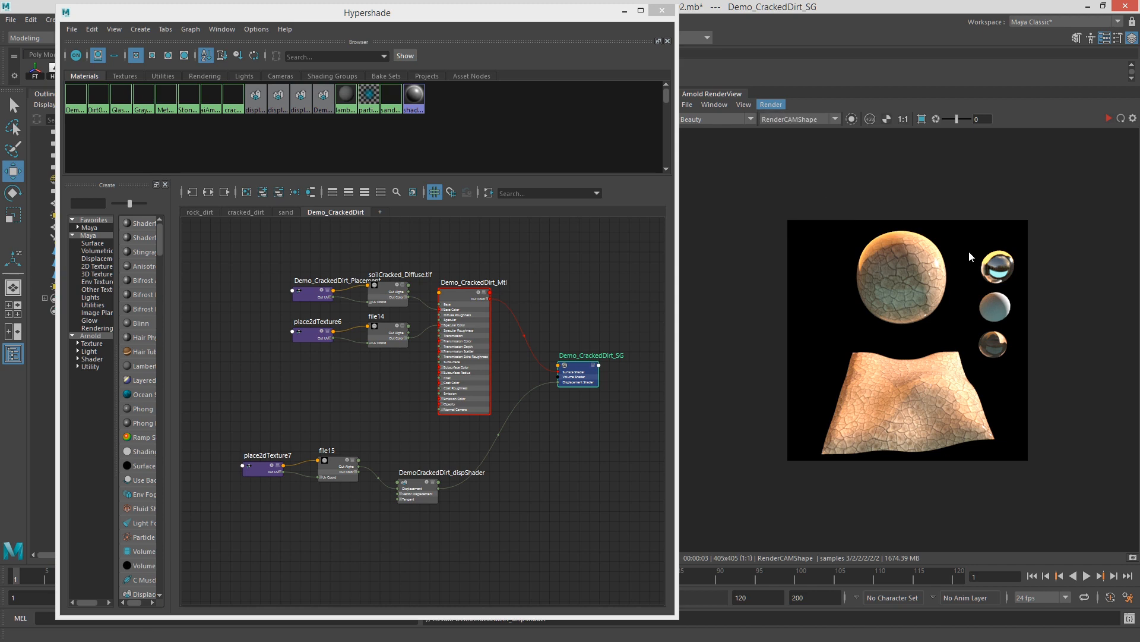
pyautogui.click(1107, 119)
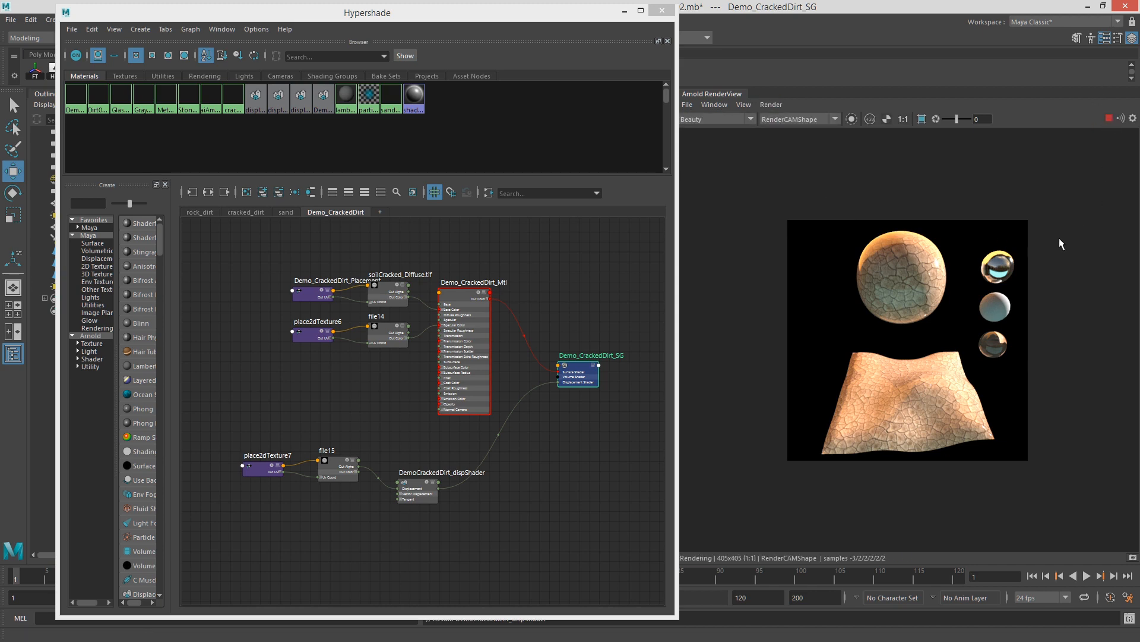
pyautogui.scroll(3, 932, 280)
pyautogui.moveTo(932, 280)
pyautogui.mouseDown(button='middle')
pyautogui.moveTo(932, 393)
pyautogui.moveTo(936, 252)
pyautogui.moveTo(926, 273)
pyautogui.mouseUp(button='middle')
pyautogui.scroll(-2, 929, 372)
pyautogui.click(1108, 119)
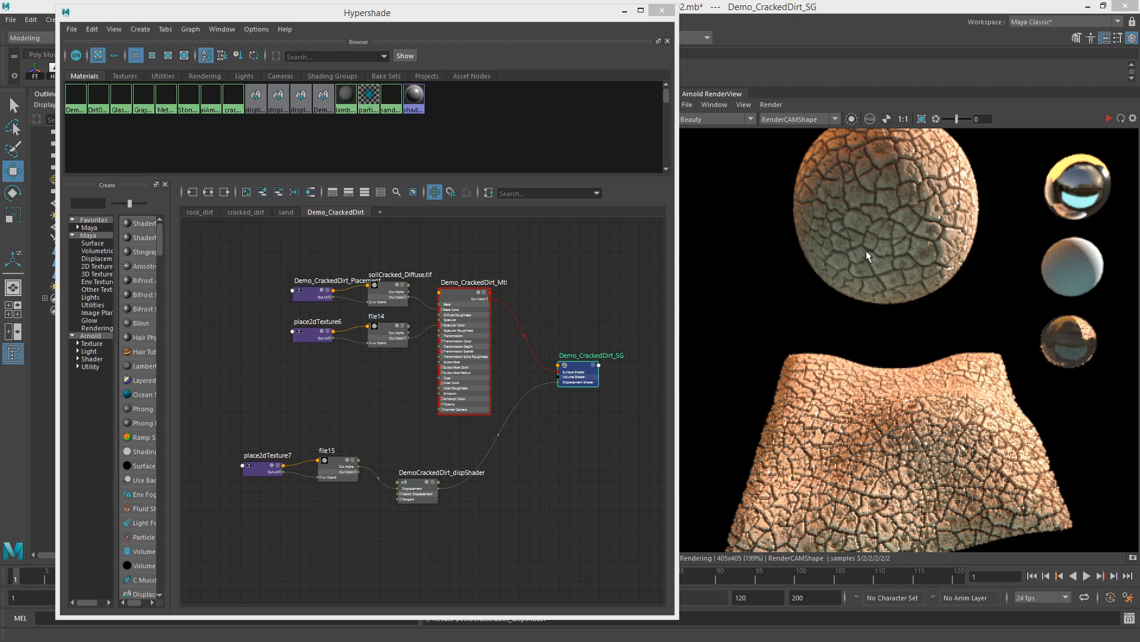
pyautogui.click(879, 217)
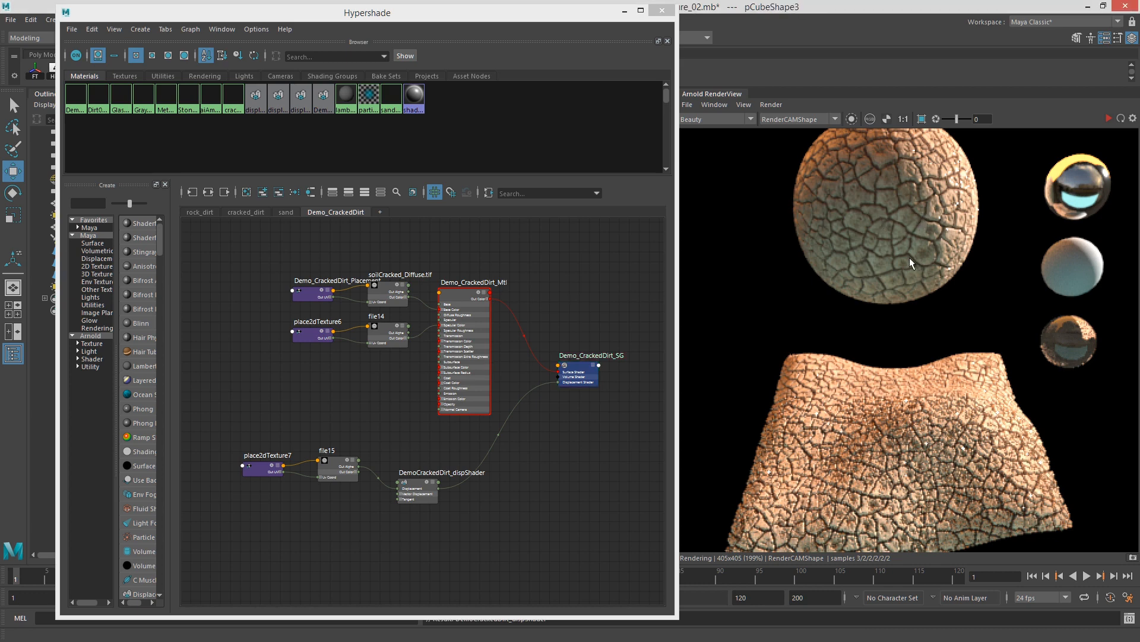
pyautogui.scroll(-3, 873, 266)
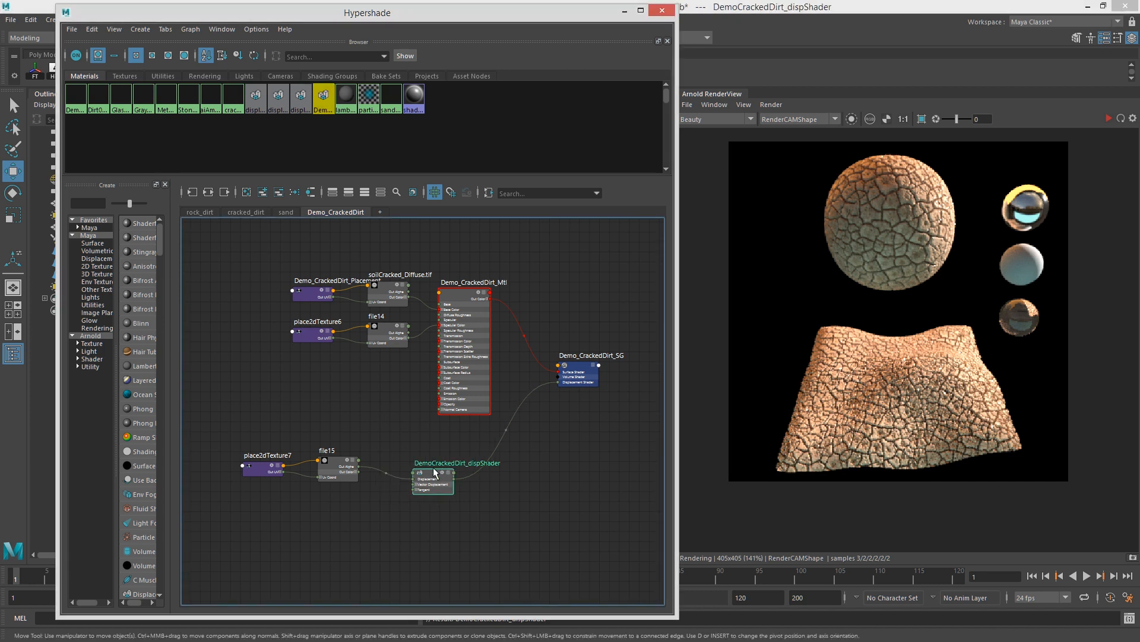
# Step: Shift the displacement shader away from its texture and add a file texture node below the displacement network
pyautogui.moveTo(420, 481); pyautogui.dragTo(457, 467)
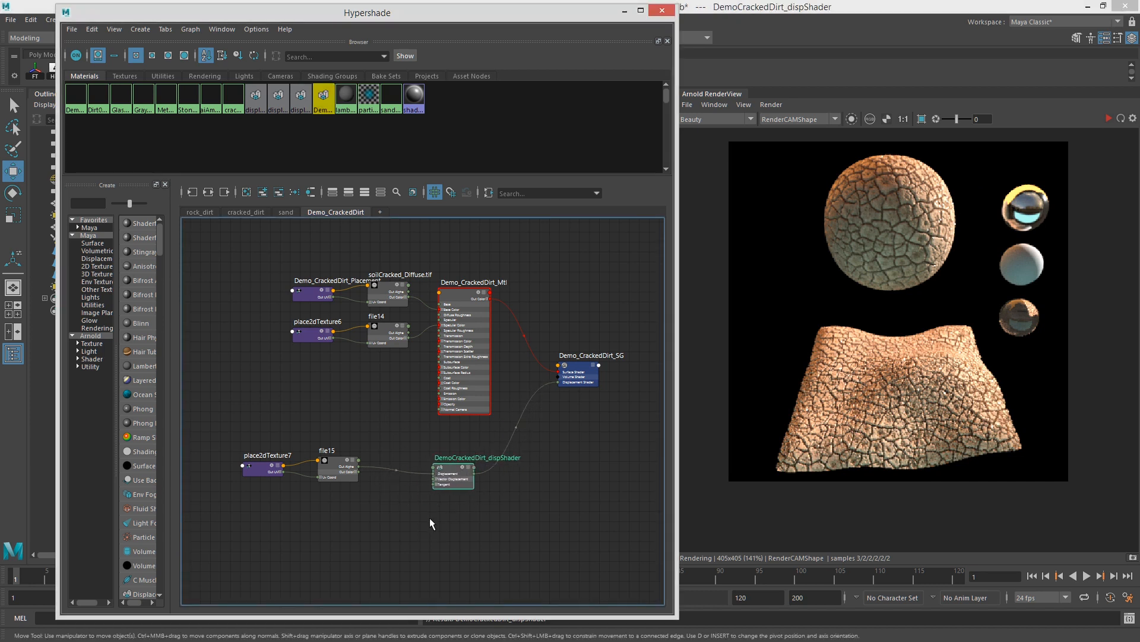
pyautogui.moveTo(395, 470); pyautogui.dragTo(407, 386, button='middle')
pyautogui.click(358, 452)
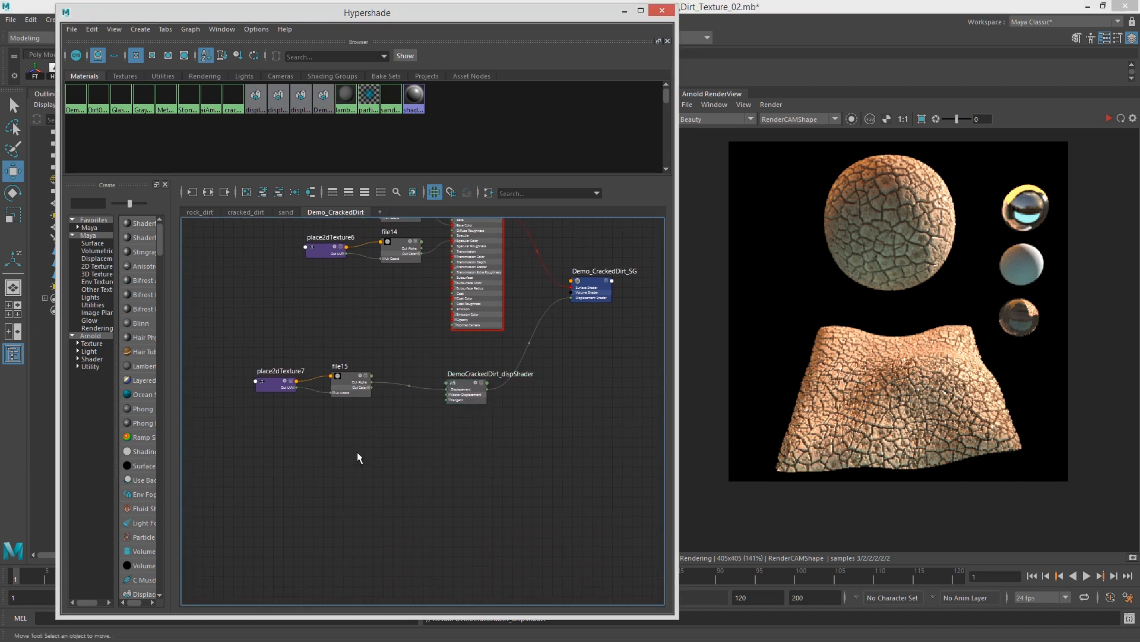
pyautogui.press('Tab')
pyautogui.write('file')
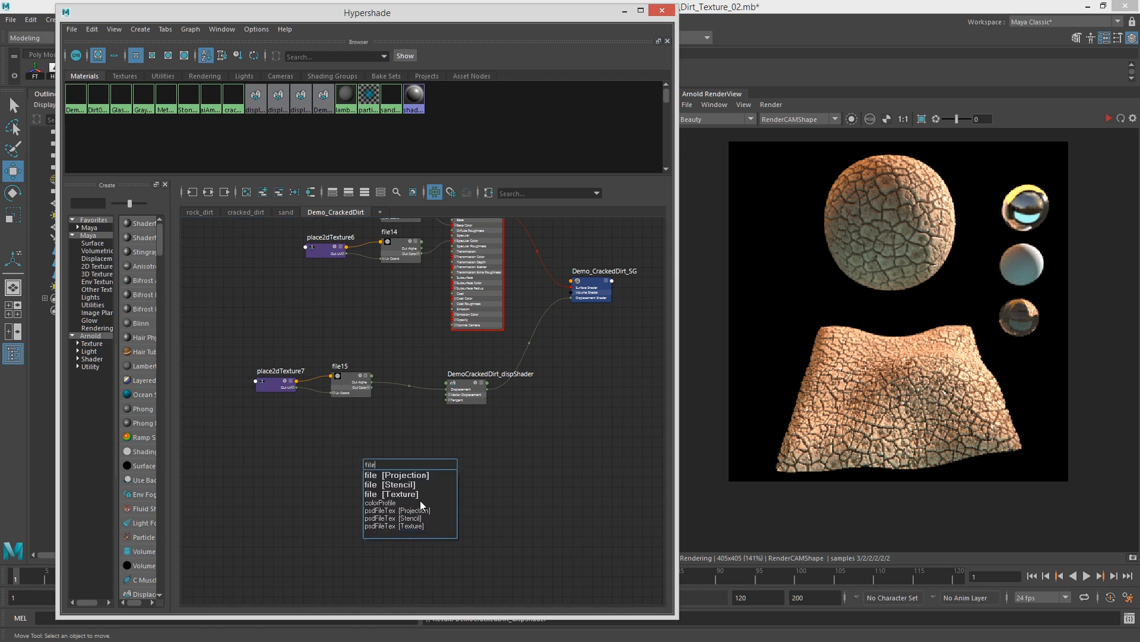
pyautogui.click(419, 493)
# Step: Spread out the placement and file texture nodes, placing the new file texture directly beneath the displacement's file texture
pyautogui.moveTo(433, 438); pyautogui.dragTo(444, 518, button='middle')
pyautogui.moveTo(351, 468); pyautogui.dragTo(387, 466)
pyautogui.moveTo(348, 291); pyautogui.dragTo(302, 273)
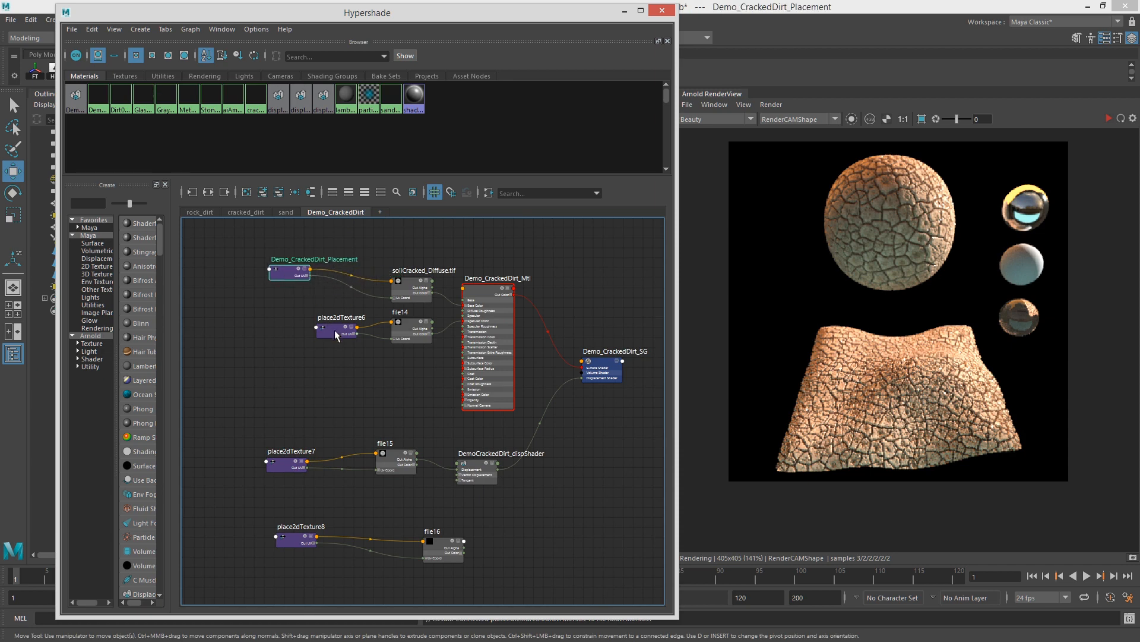
pyautogui.moveTo(336, 336); pyautogui.dragTo(303, 342)
pyautogui.moveTo(443, 549); pyautogui.dragTo(395, 523)
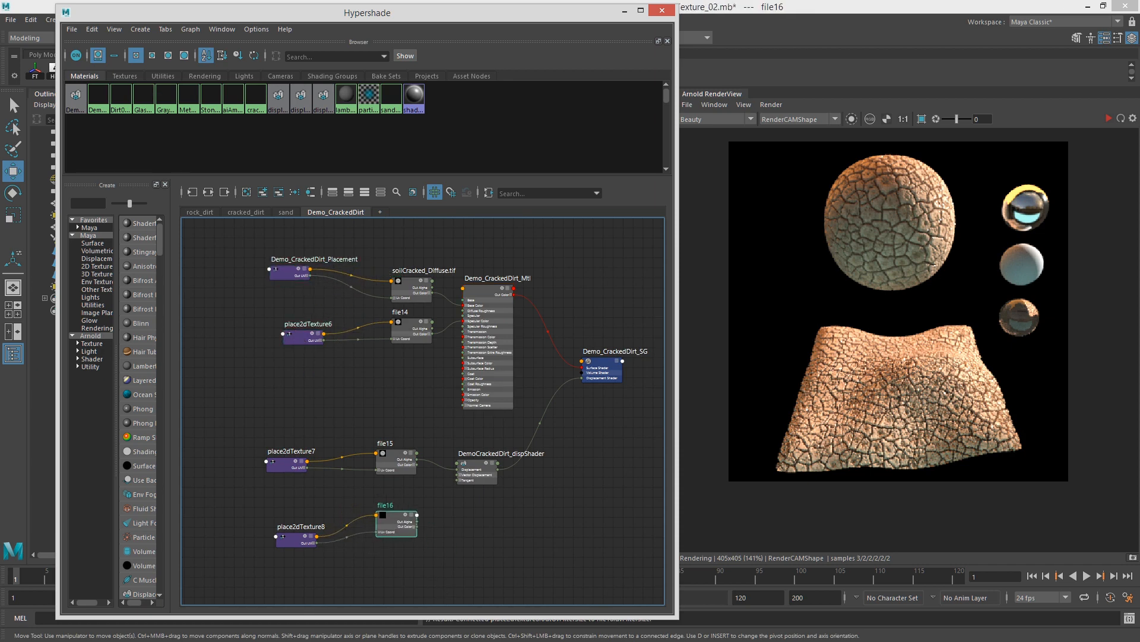
# Step: Load soilCracked_dispBroad2.tif into the new file texture
pyautogui.hotkey('ctrl', 'a')
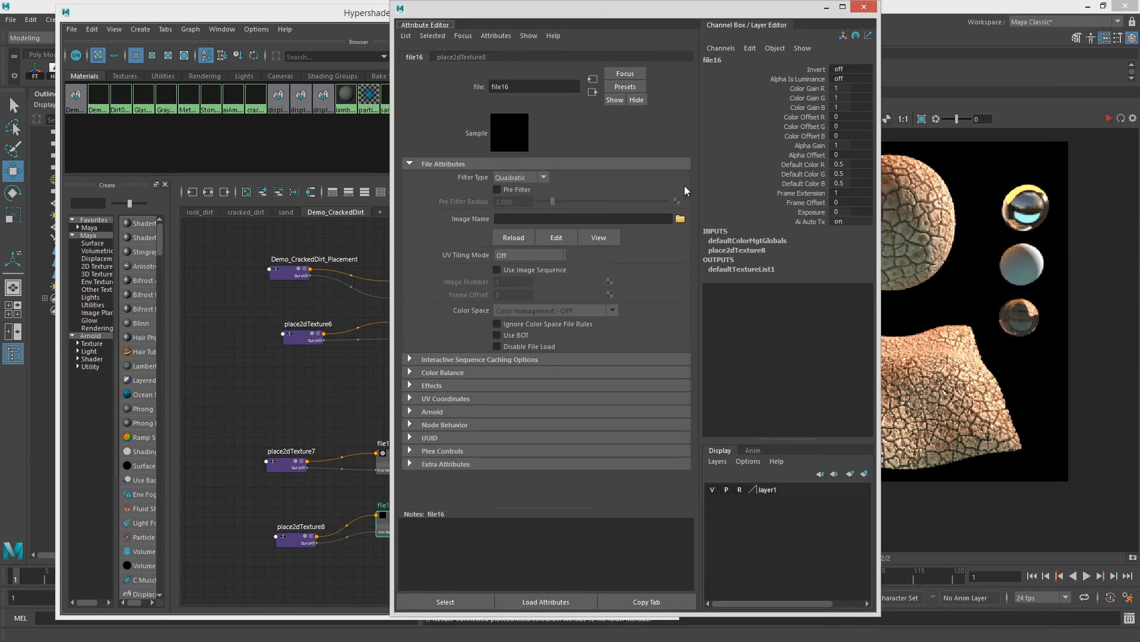
pyautogui.click(680, 220)
pyautogui.click(351, 242)
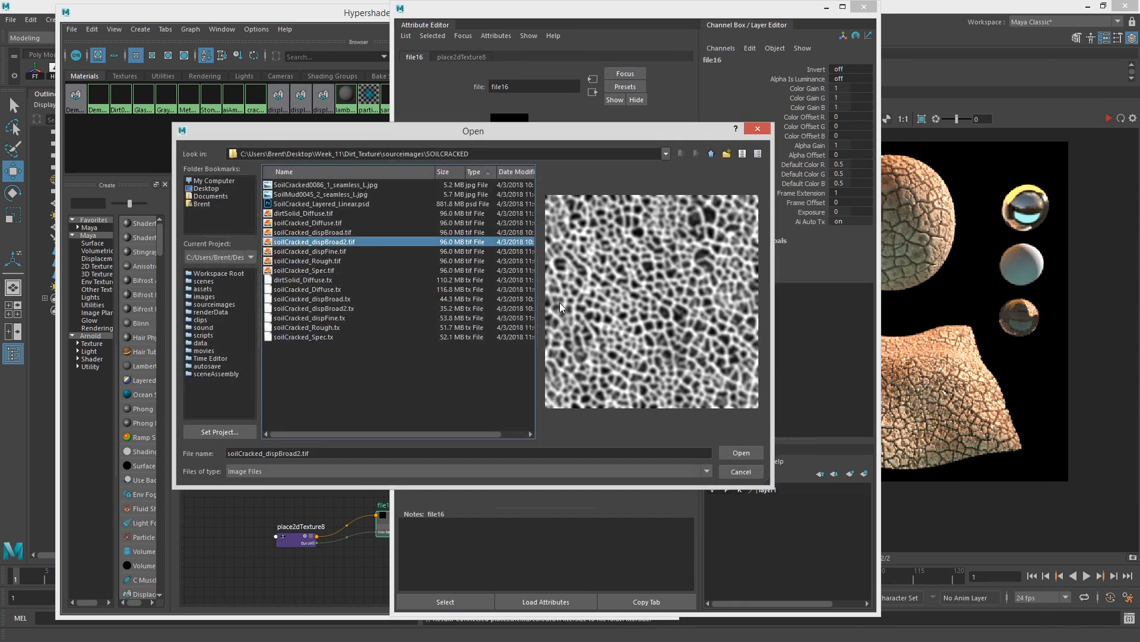
pyautogui.click(759, 456)
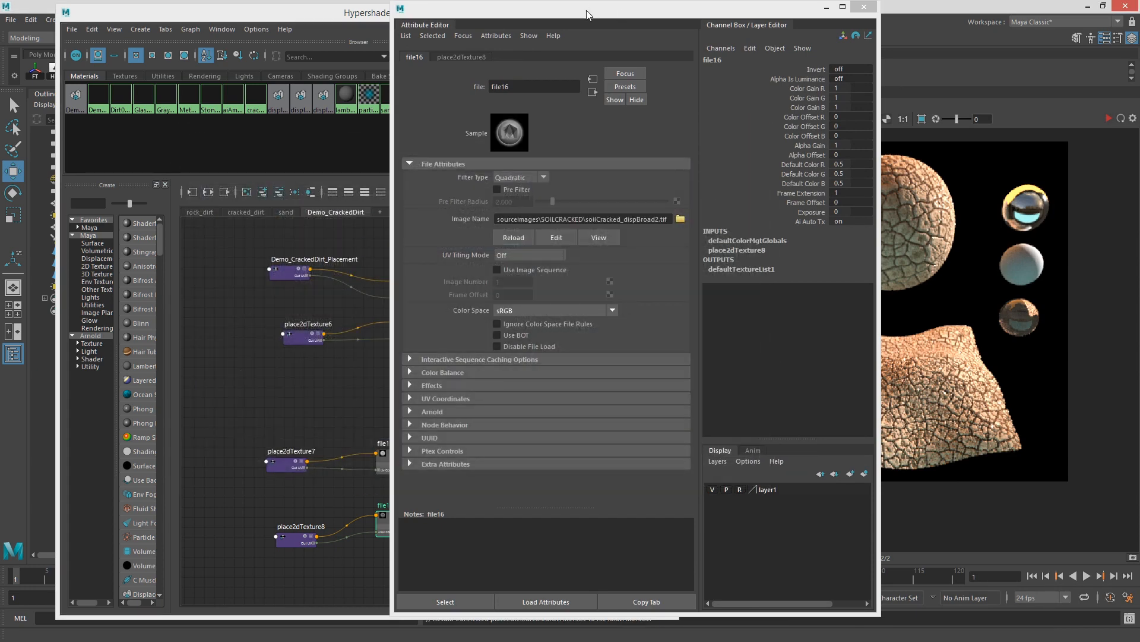
# Step: Rename the second displacement texture as Demo_CrackedDirt_dispBroad2 and close its attributes
pyautogui.doubleClick(538, 87)
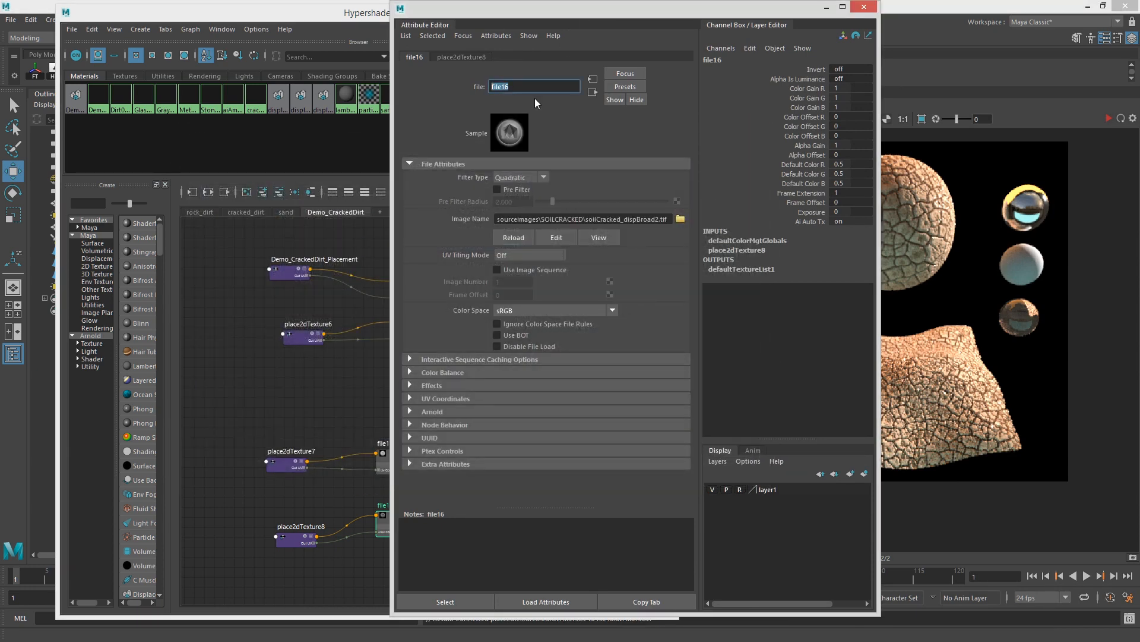
pyautogui.write('D')
pyautogui.write('emo_CrackedDirt_dispBroad2')
pyautogui.press('Return')
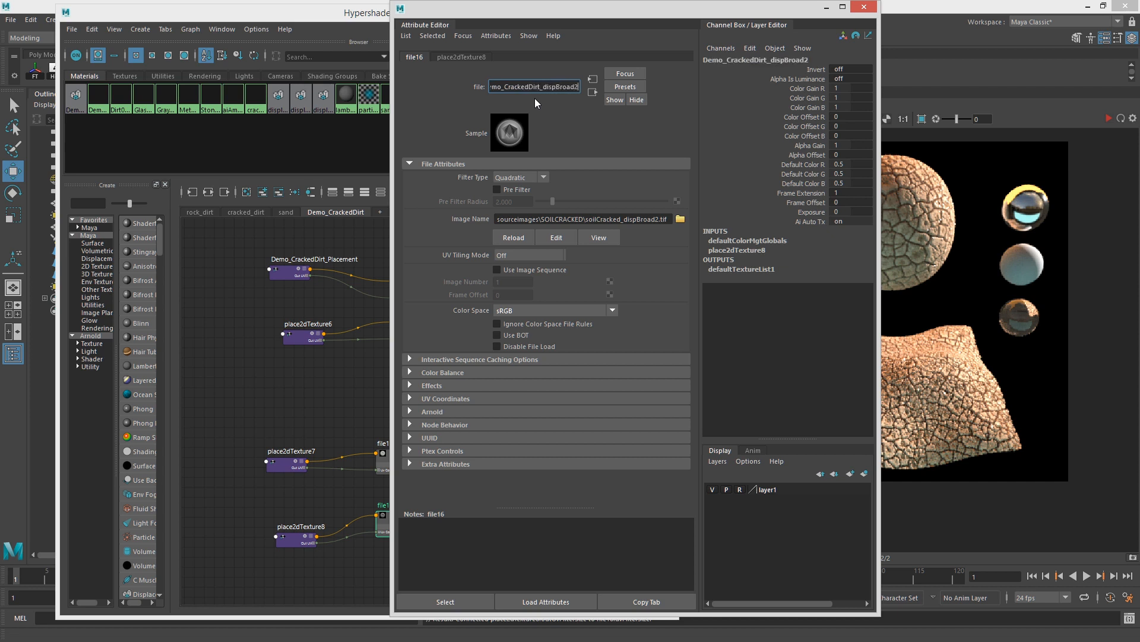
pyautogui.hotkey('ctrl', 'a')
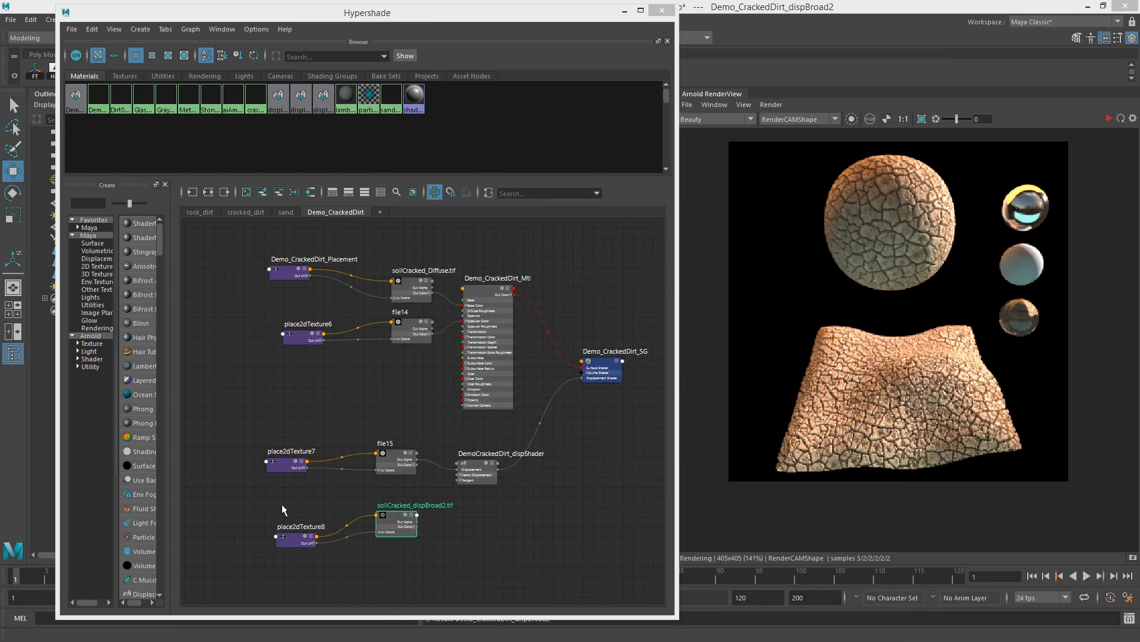
# Step: Rename the first displacement texture as DemoCrackedDirt_dispBroad and the specular texture as DemoCrackedDirt_Spec
pyautogui.click(408, 470)
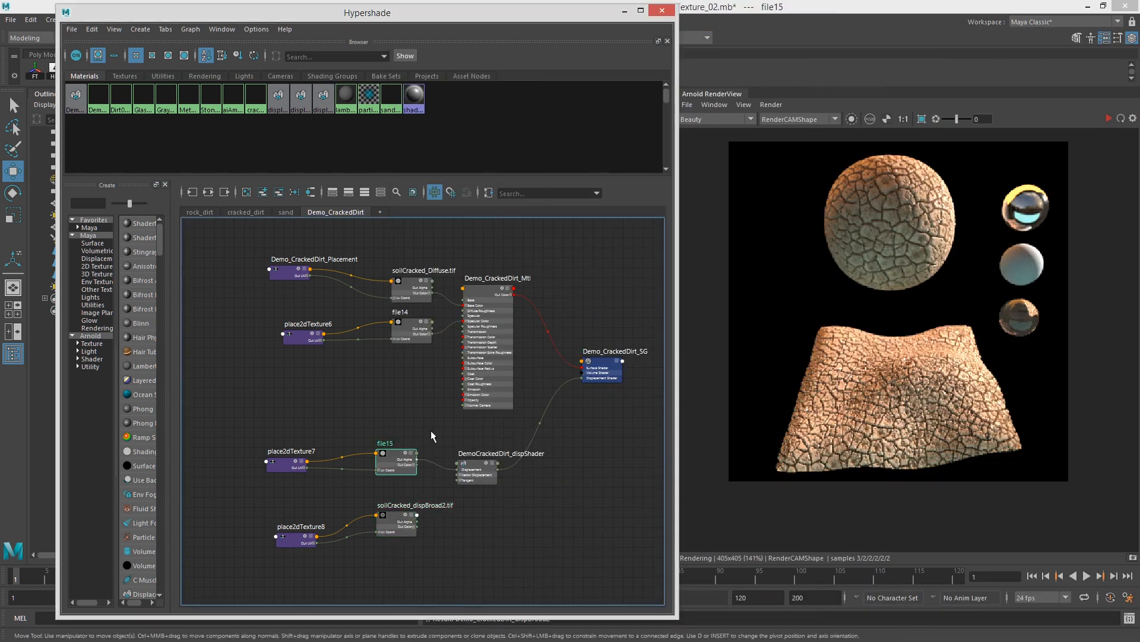
pyautogui.click(9, 94)
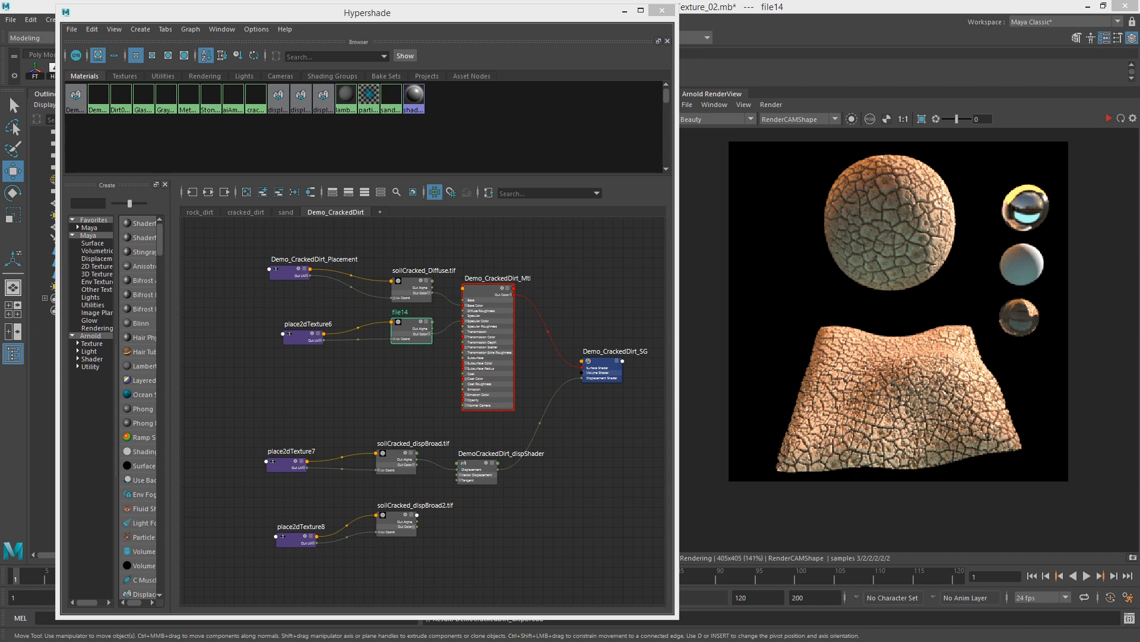
pyautogui.press('Return')
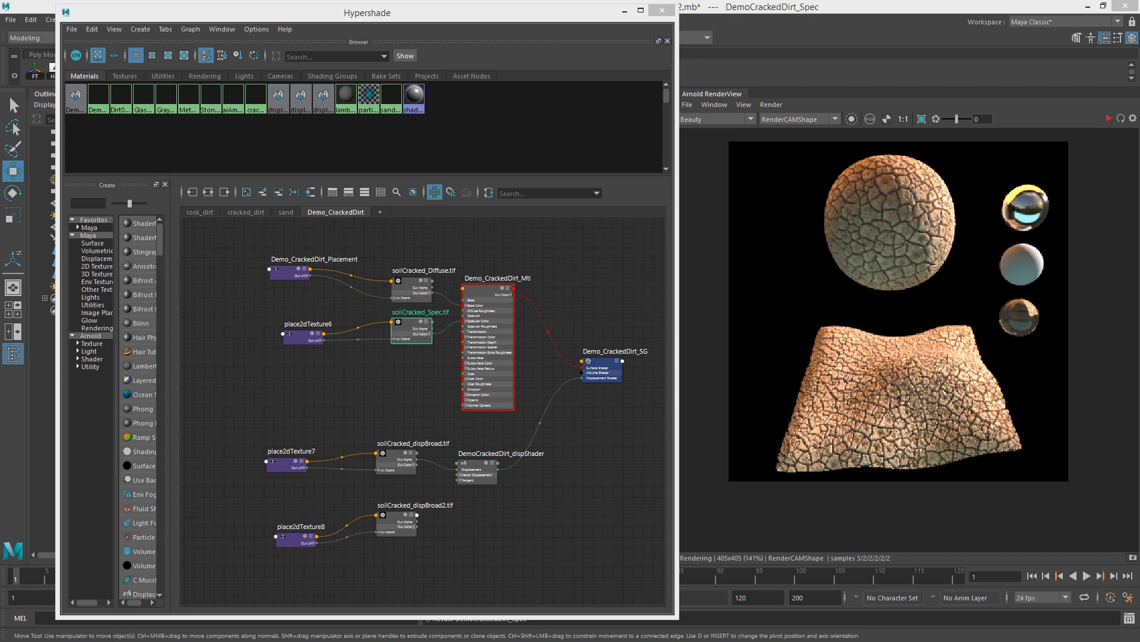
# Step: Align the specular and diffuse textures and delete the separate placement nodes of the specular and both displacement textures
pyautogui.moveTo(396, 327); pyautogui.dragTo(387, 339)
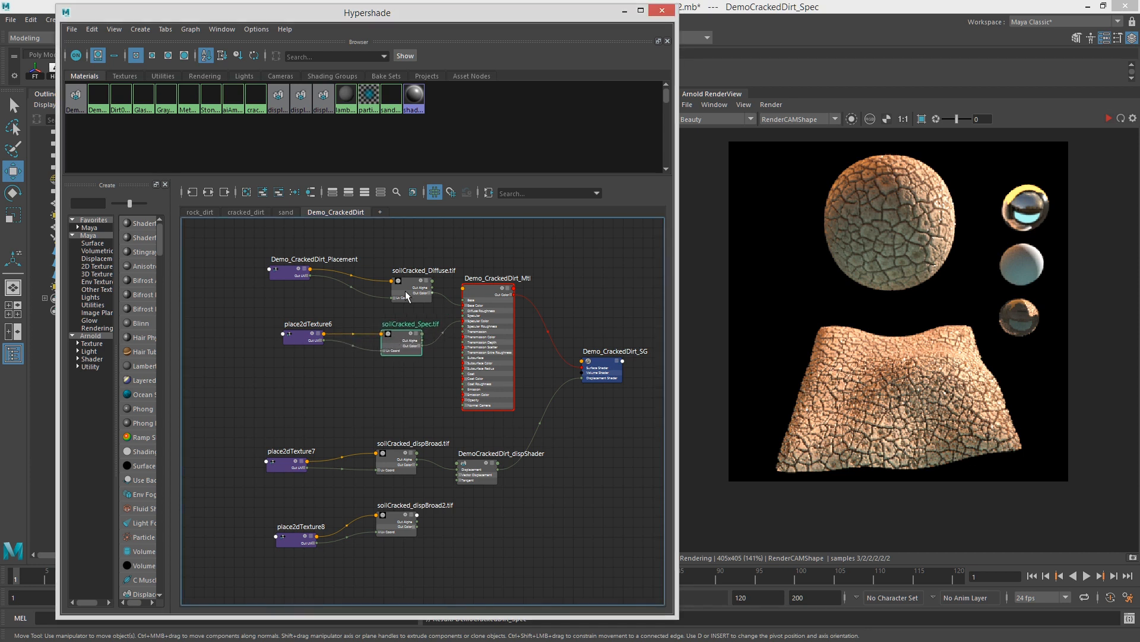
pyautogui.moveTo(405, 290); pyautogui.dragTo(396, 290)
pyautogui.moveTo(295, 339); pyautogui.dragTo(305, 567)
pyautogui.press('Delete')
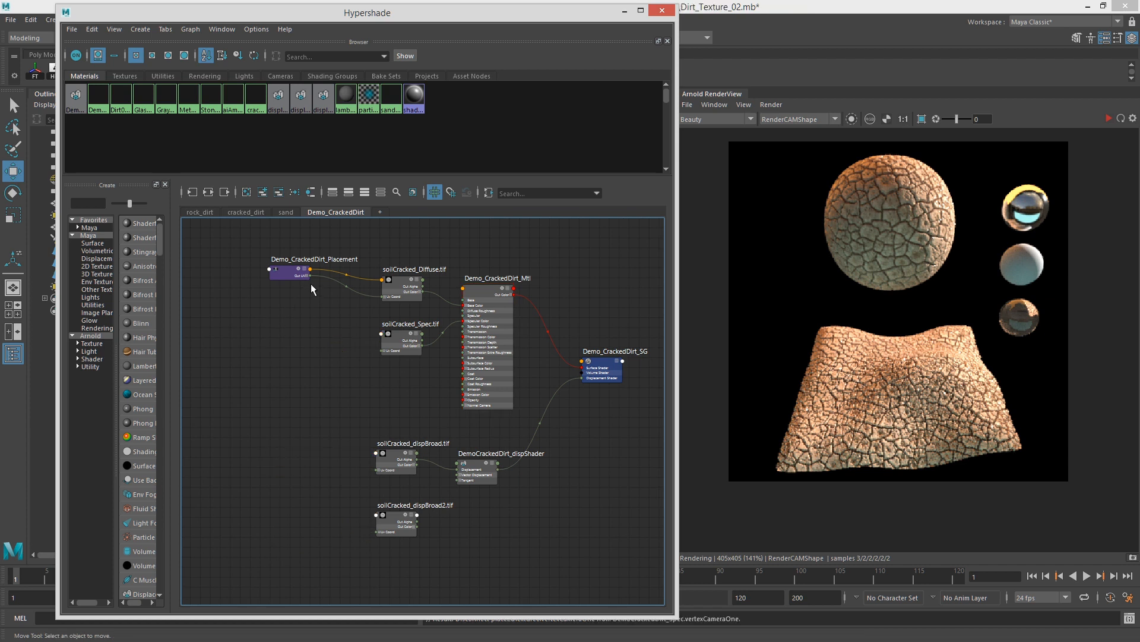
# Step: Connect the UV output of Demo_CrackedDirt_Placement to the UV inputs of the specular, dispBroad and dispBroad2 textures
pyautogui.moveTo(310, 275); pyautogui.dragTo(378, 470)
pyautogui.moveTo(310, 276); pyautogui.dragTo(375, 516)
pyautogui.moveTo(278, 265); pyautogui.dragTo(378, 531)
pyautogui.moveTo(278, 269)
pyautogui.mouseDown()
pyautogui.moveTo(274, 301)
pyautogui.moveTo(294, 276)
pyautogui.moveTo(282, 276)
pyautogui.mouseUp()
# Step: Open the shared placement node's attributes and set Repeat UV to 0.8 in both directions
pyautogui.doubleClick(282, 277)
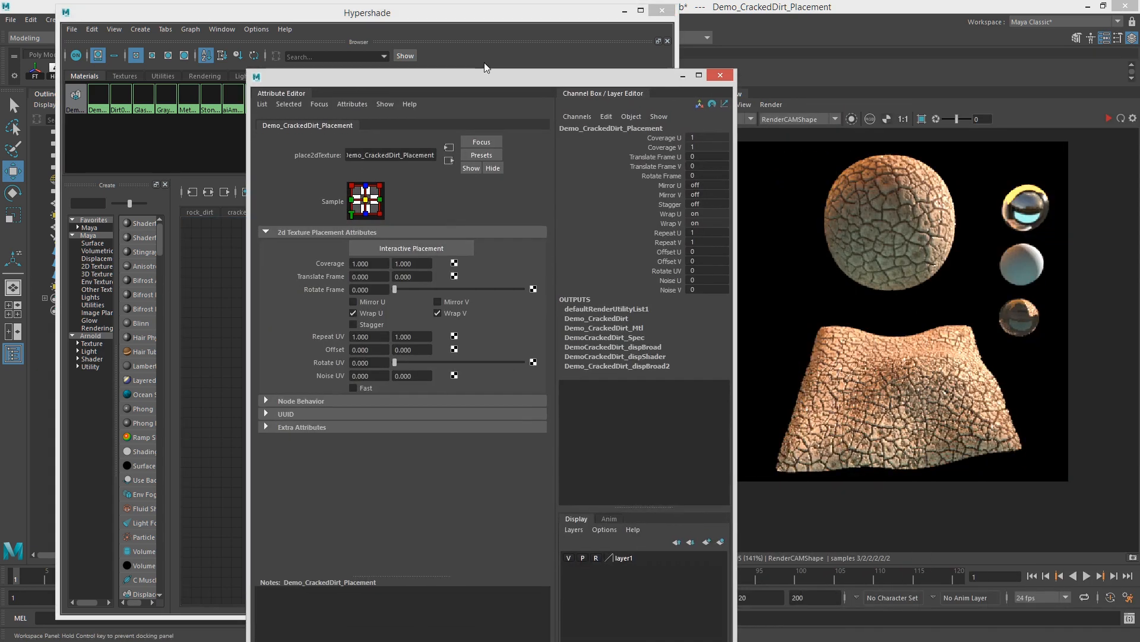
pyautogui.click(375, 319)
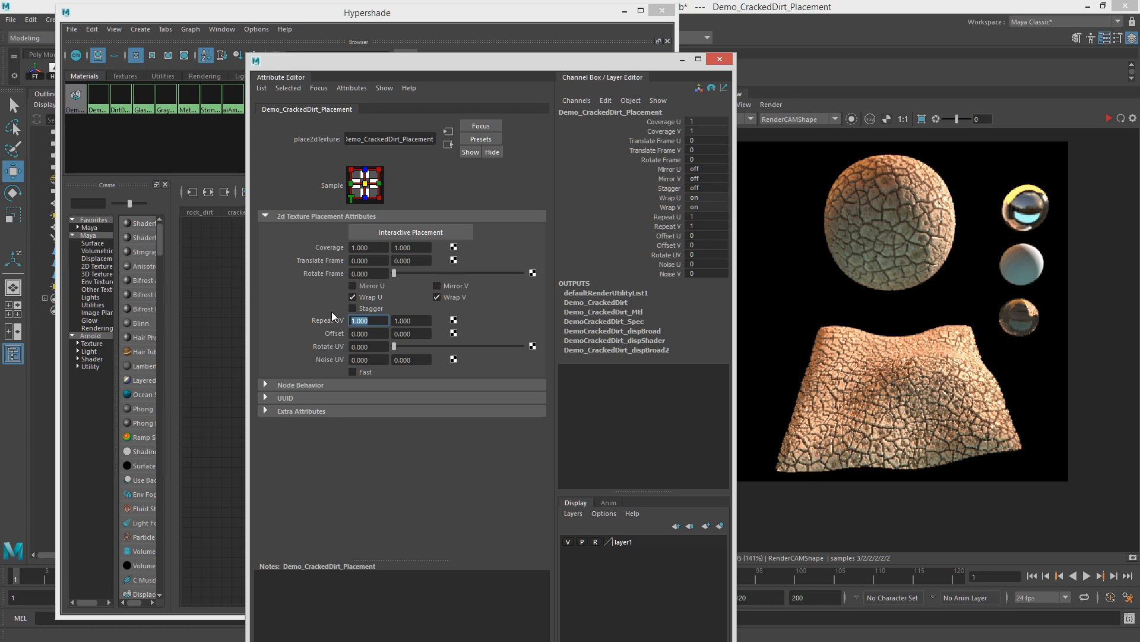
pyautogui.write('0.8')
pyautogui.press('Tab')
pyautogui.write('0.8')
pyautogui.press('Return')
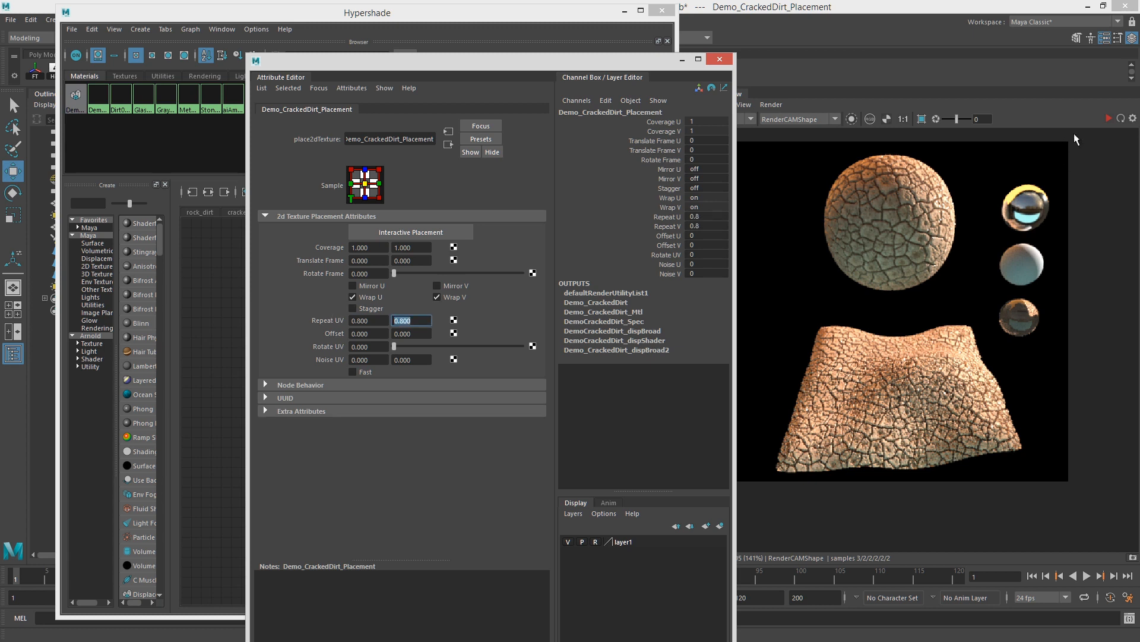
# Step: Uncover the render view and update the full scene to inspect the texture scale on the sphere and cloth
pyautogui.moveTo(594, 66); pyautogui.dragTo(465, 50)
pyautogui.click(771, 105)
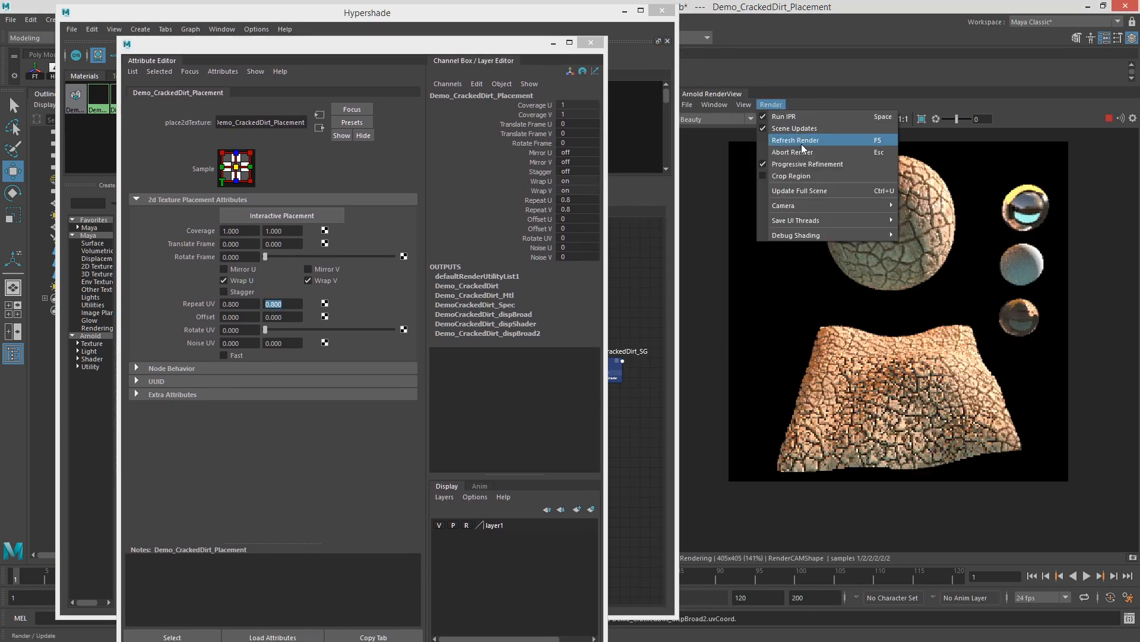
pyautogui.click(799, 191)
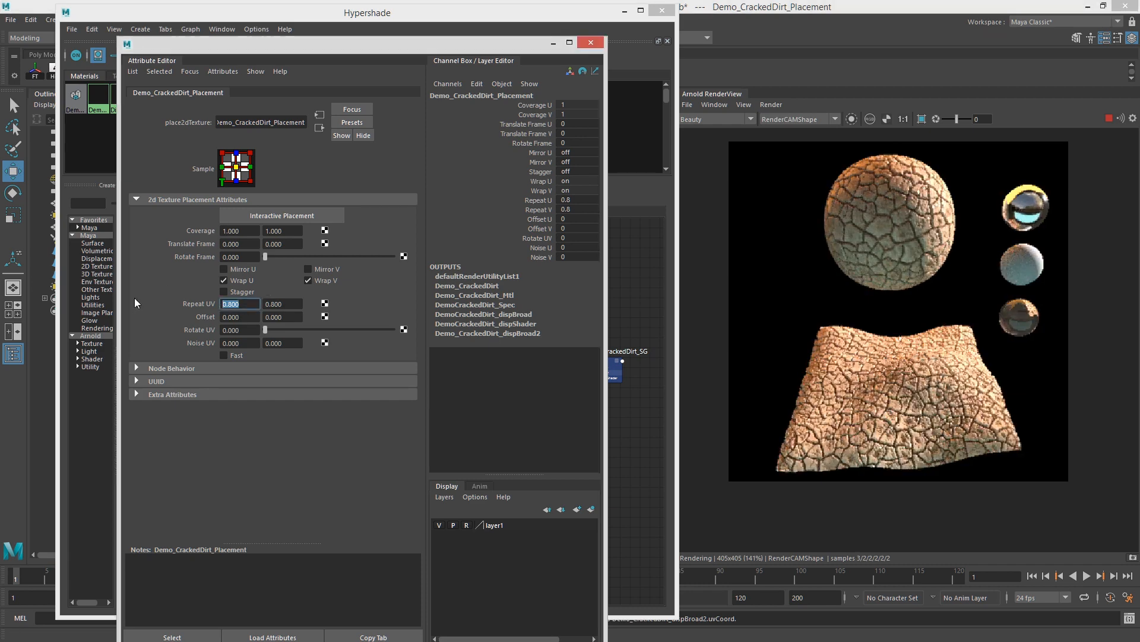
# Step: Set the shared placement's Repeat UV to 2 in both directions, update the full scene and close the attributes
pyautogui.write('2')
pyautogui.press('Return')
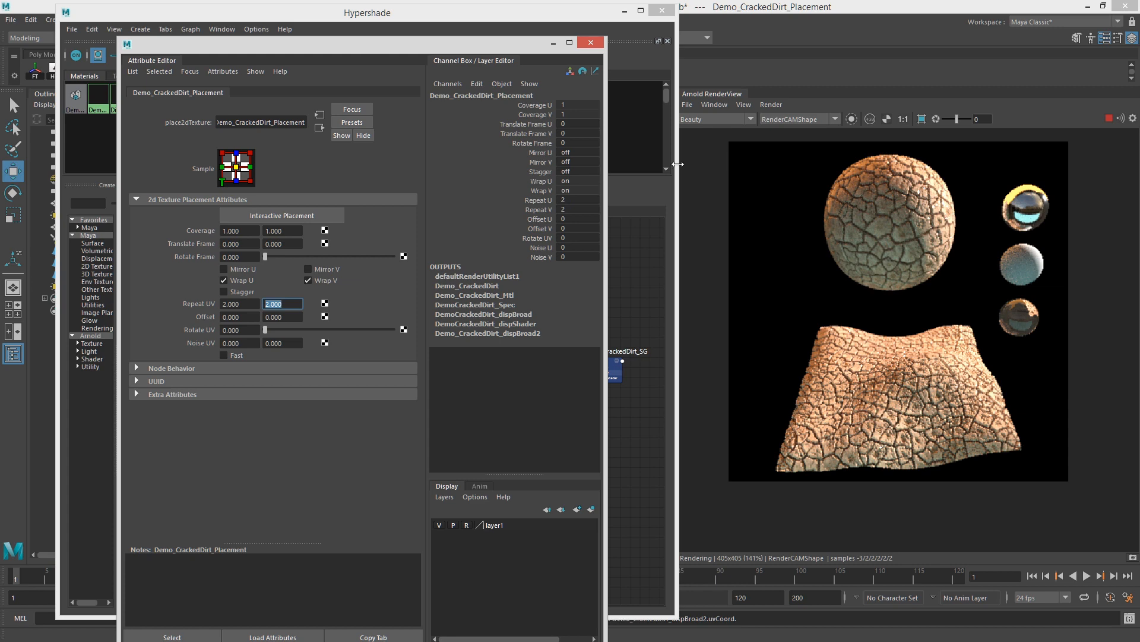
pyautogui.click(770, 104)
pyautogui.click(803, 189)
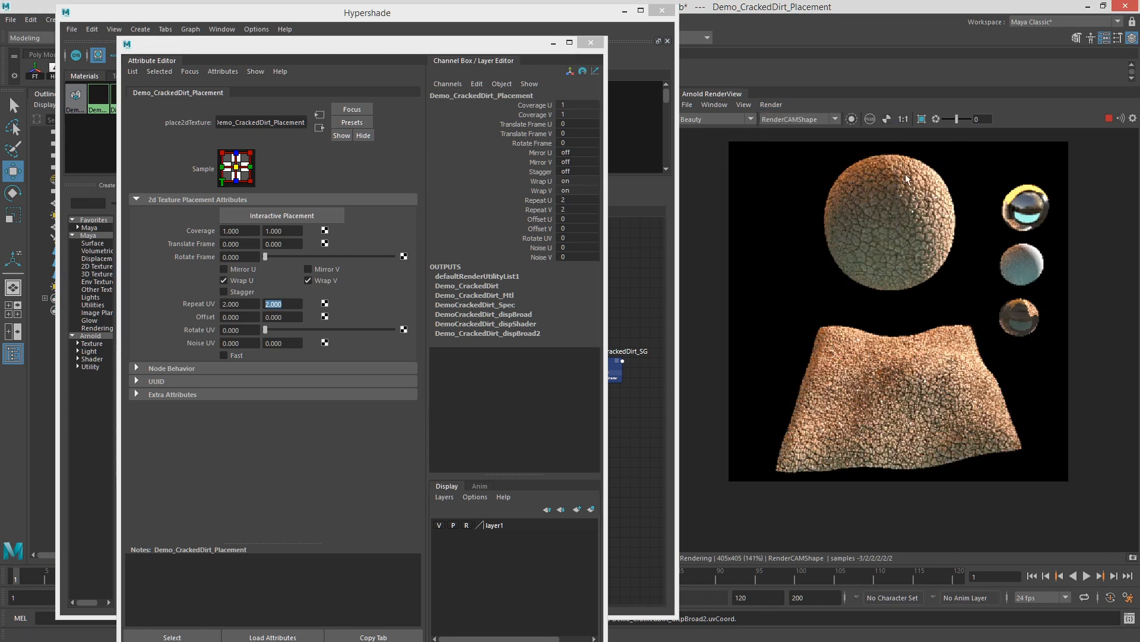
pyautogui.click(590, 42)
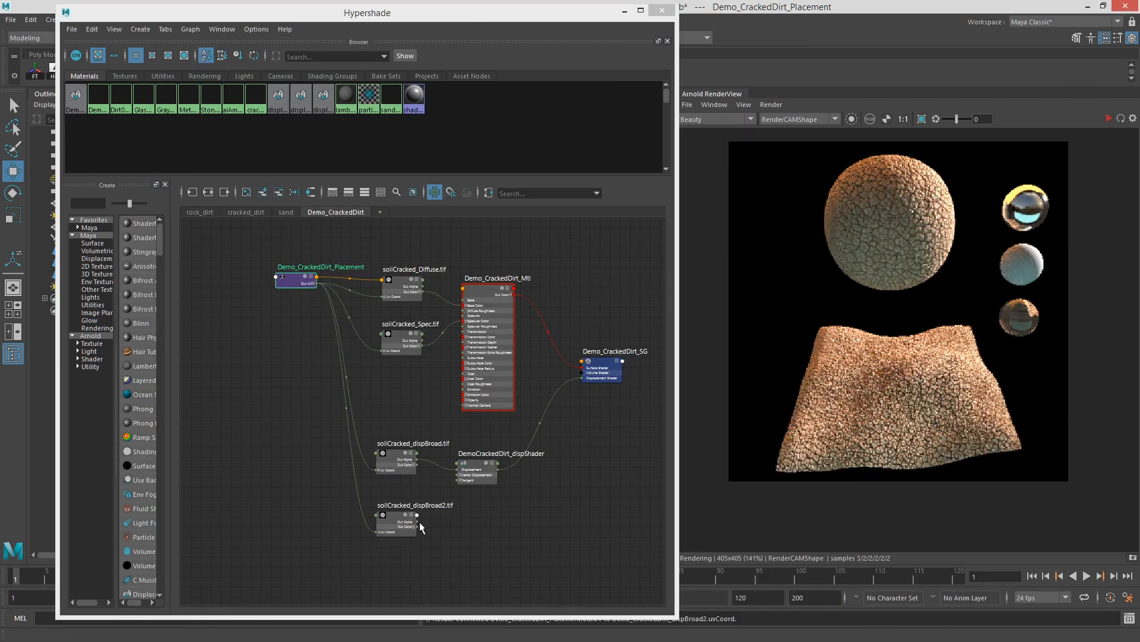
# Step: Isolate the selected node in the render view and inspect the diffuse, specular and dispBroad textures one after another
pyautogui.moveTo(390, 462); pyautogui.dragTo(393, 453)
pyautogui.moveTo(395, 523); pyautogui.dragTo(389, 514)
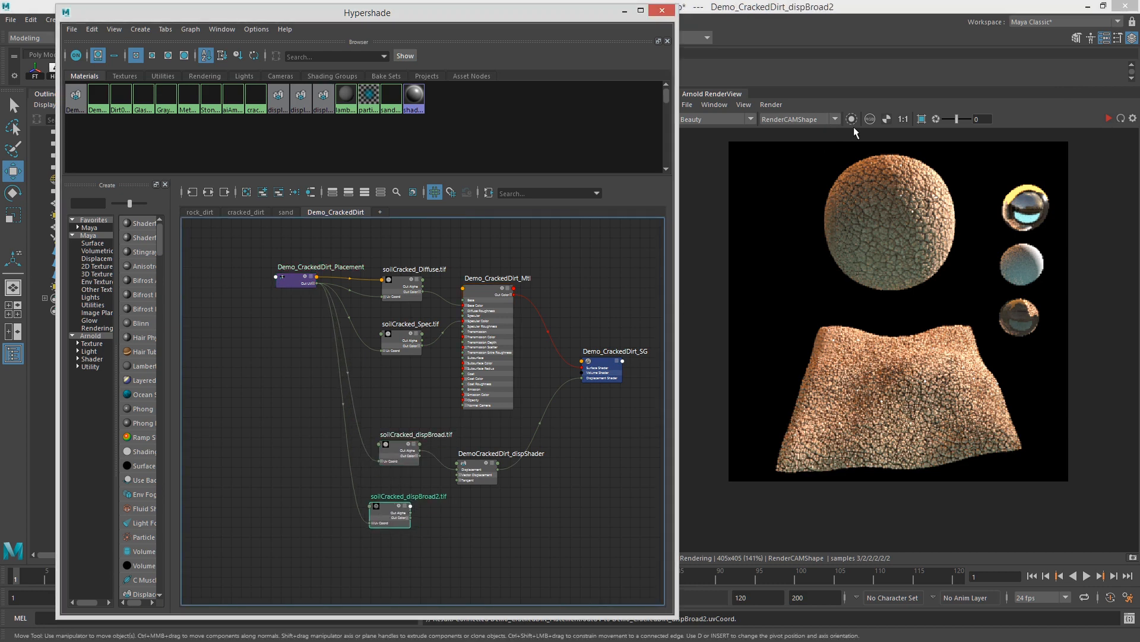
pyautogui.scroll(3, 511, 447)
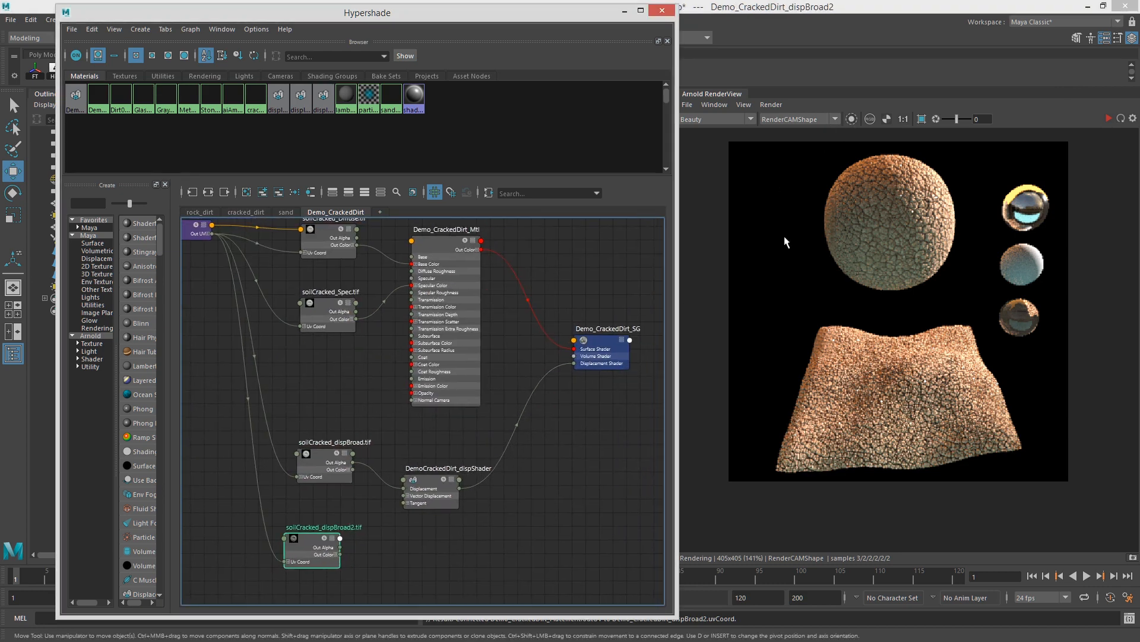
pyautogui.click(786, 242)
pyautogui.click(1105, 118)
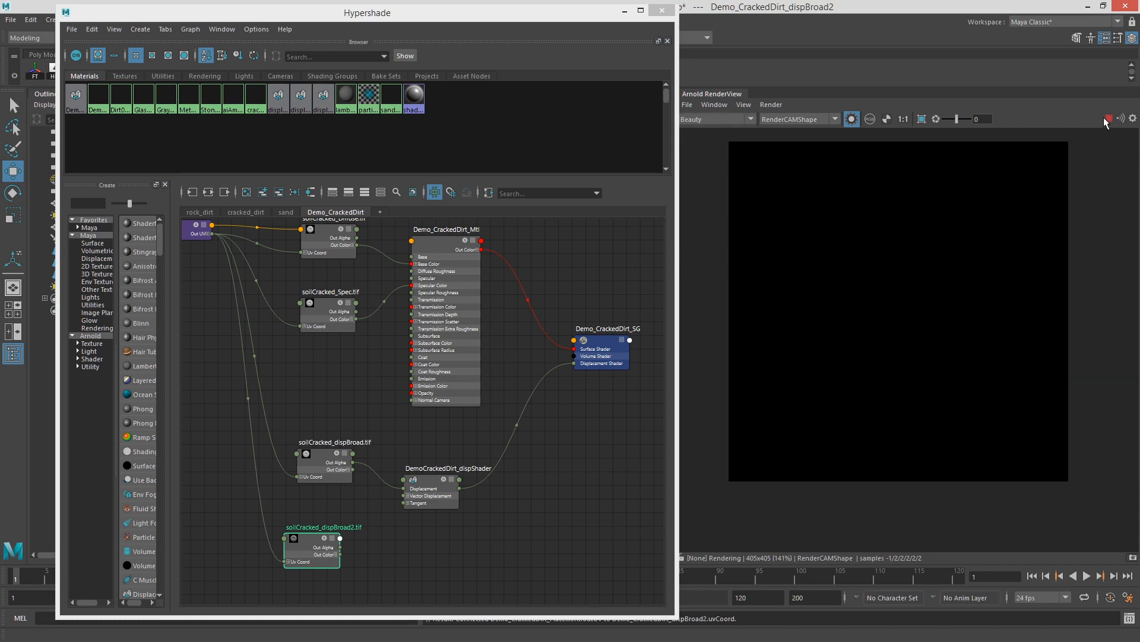
pyautogui.click(330, 238)
pyautogui.click(407, 297)
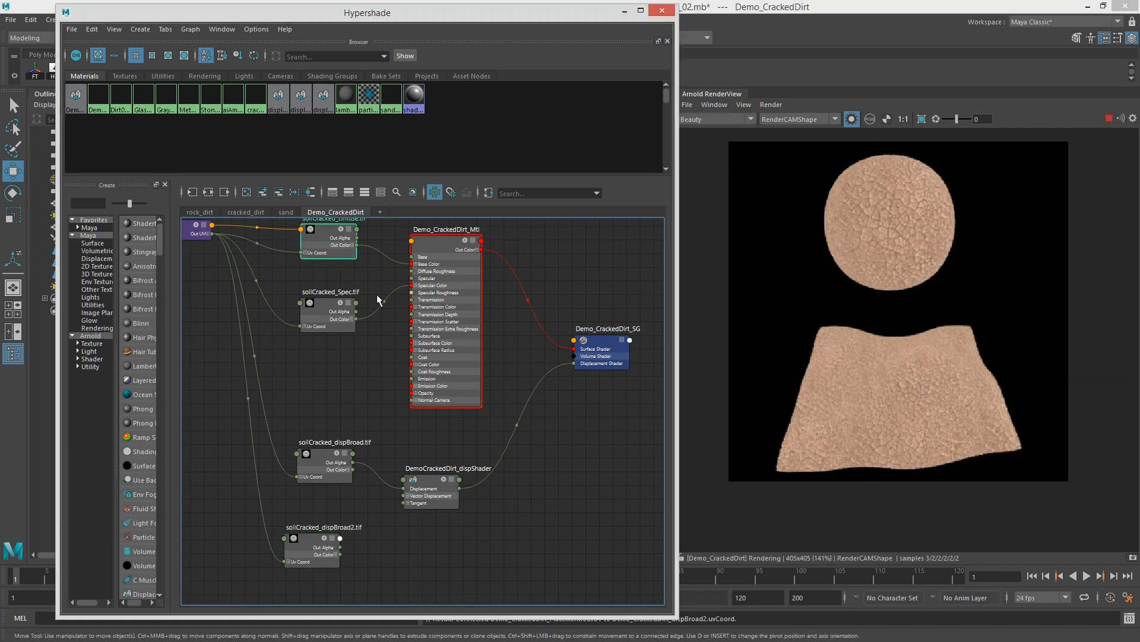
pyautogui.click(322, 302)
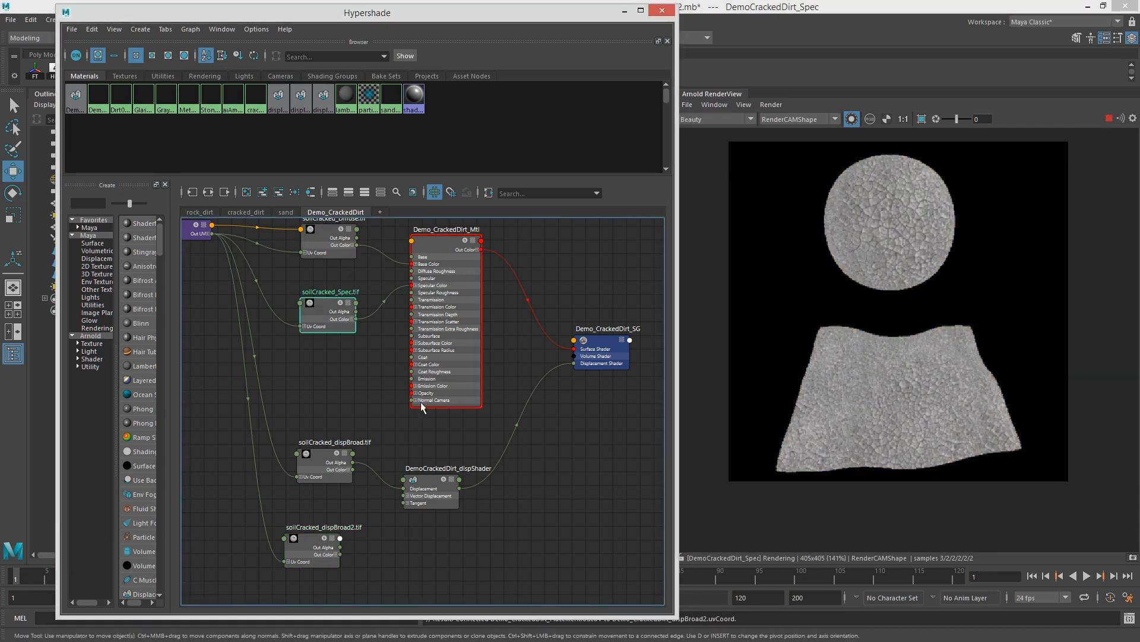
pyautogui.click(339, 475)
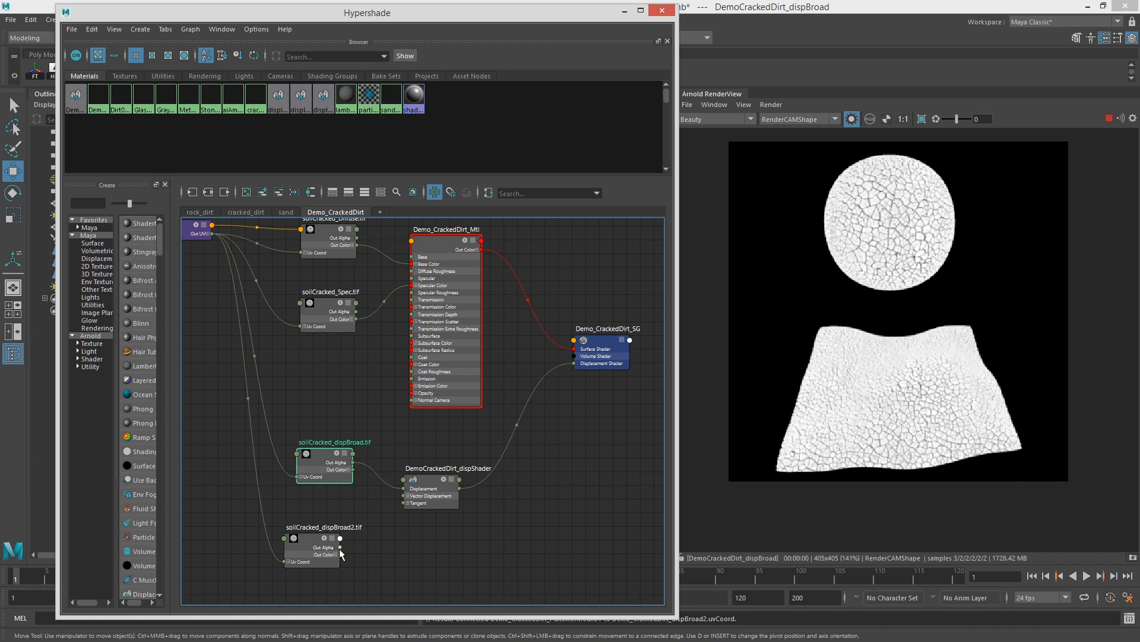
# Step: Connect dispBroad2's Out Alpha to the displacement shader in place of dispBroad, render that texture isolated and stop the render
pyautogui.moveTo(340, 554); pyautogui.dragTo(370, 520)
pyautogui.moveTo(386, 481); pyautogui.dragTo(405, 488)
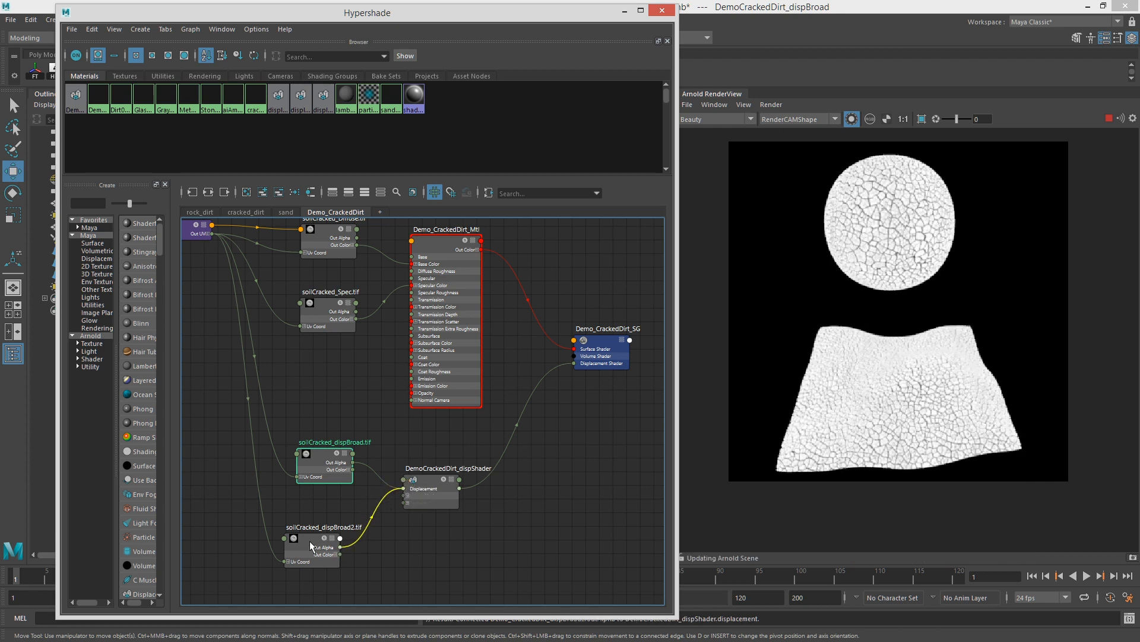
pyautogui.click(342, 515)
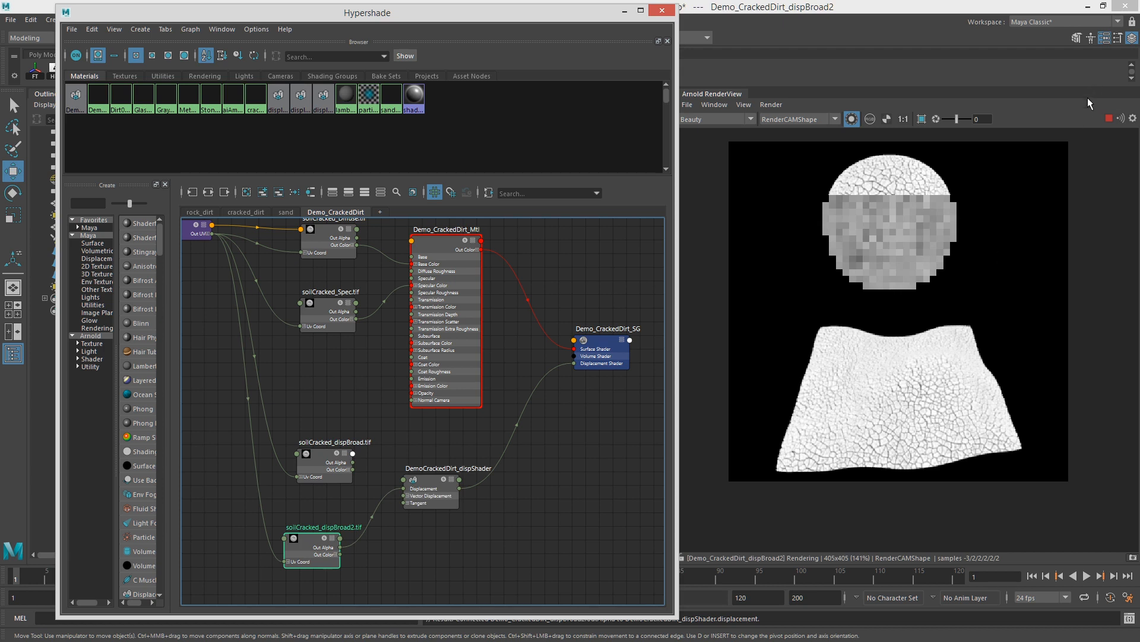
pyautogui.click(1109, 120)
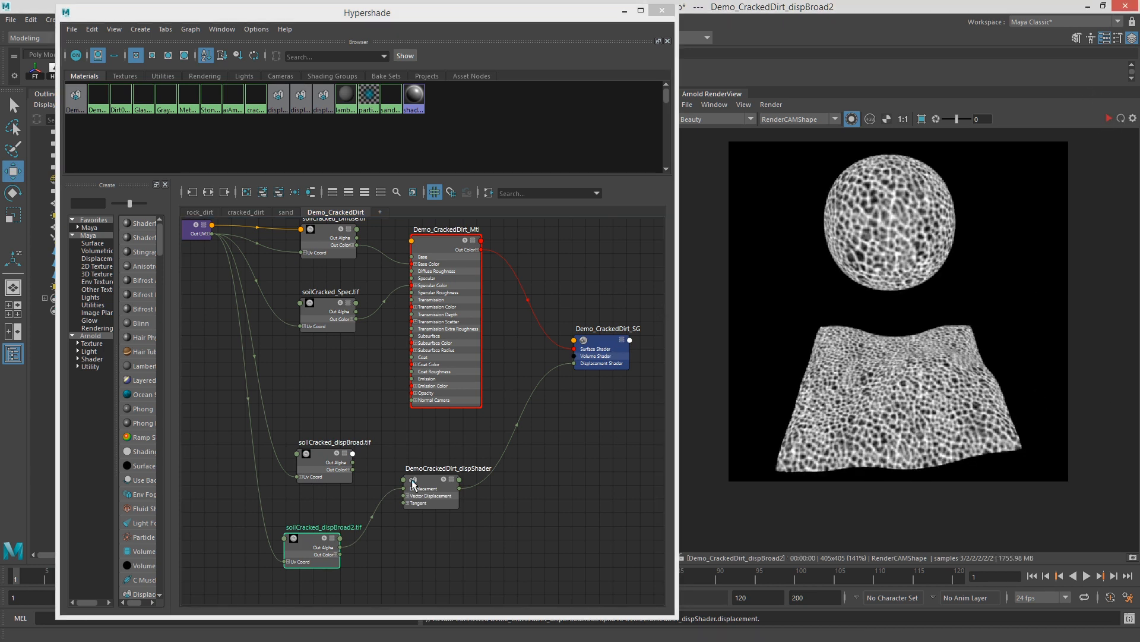
# Step: Move the two displacement textures and the displacement shader apart to make room between them
pyautogui.moveTo(414, 484); pyautogui.dragTo(427, 476)
pyautogui.moveTo(309, 540); pyautogui.dragTo(313, 534)
pyautogui.moveTo(323, 457)
pyautogui.mouseDown()
pyautogui.moveTo(306, 462)
pyautogui.moveTo(318, 462)
pyautogui.mouseUp()
pyautogui.moveTo(442, 479); pyautogui.dragTo(464, 476)
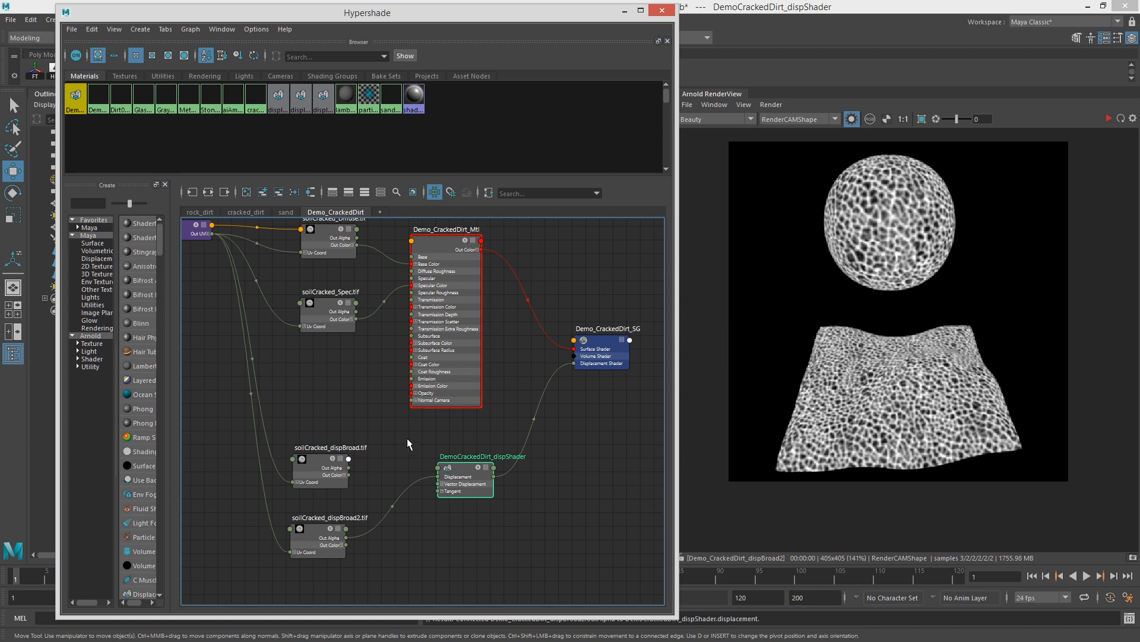
pyautogui.moveTo(312, 473); pyautogui.dragTo(281, 456)
pyautogui.moveTo(295, 526); pyautogui.dragTo(256, 517)
# Step: Add a plusMinusAverage node between the two displacement textures and the displacement shader, and expand its Input 3D
pyautogui.click(399, 516)
pyautogui.press('Tab')
pyautogui.write('plu')
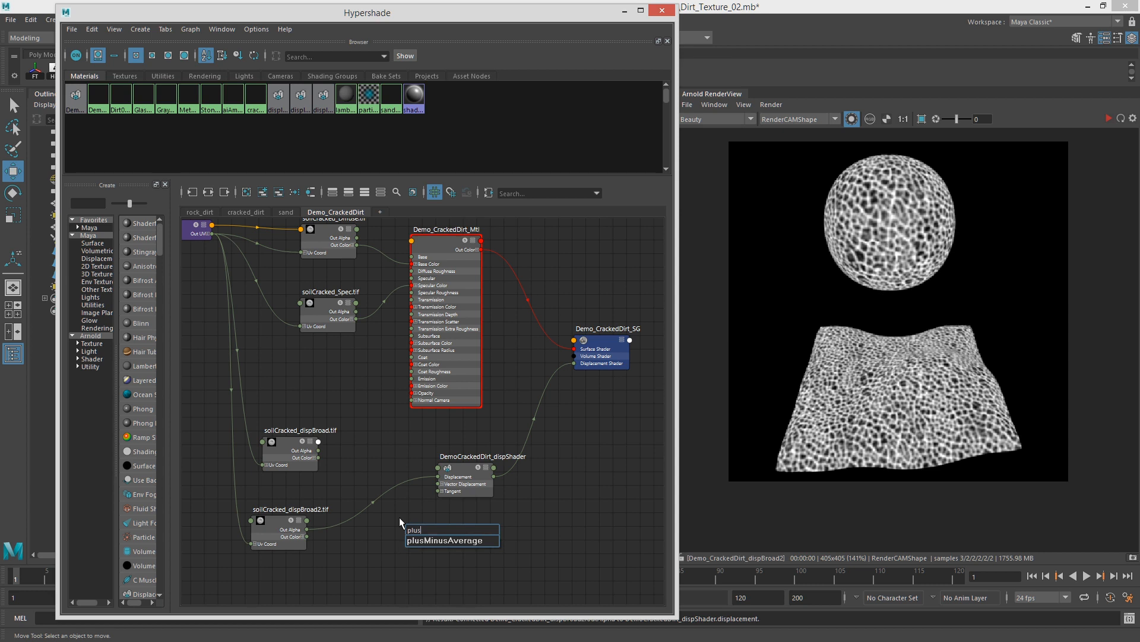
pyautogui.press('Down')
pyautogui.press('Return')
pyautogui.moveTo(432, 541); pyautogui.dragTo(392, 467)
pyautogui.moveTo(464, 469); pyautogui.dragTo(513, 472)
pyautogui.moveTo(381, 460); pyautogui.dragTo(393, 446)
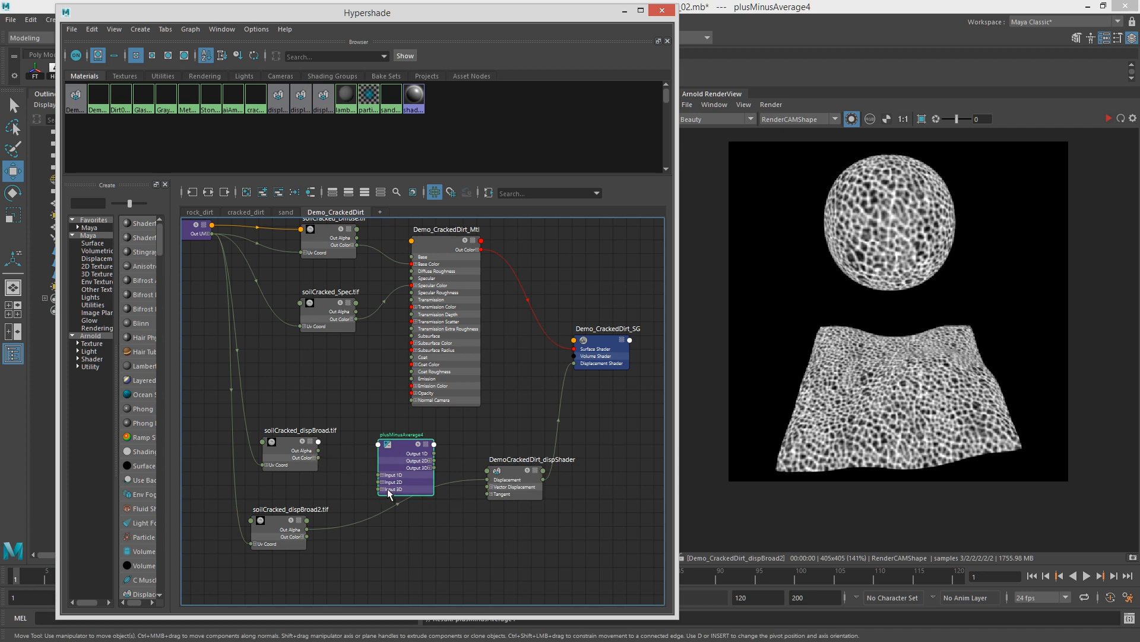
pyautogui.moveTo(389, 494); pyautogui.dragTo(376, 480)
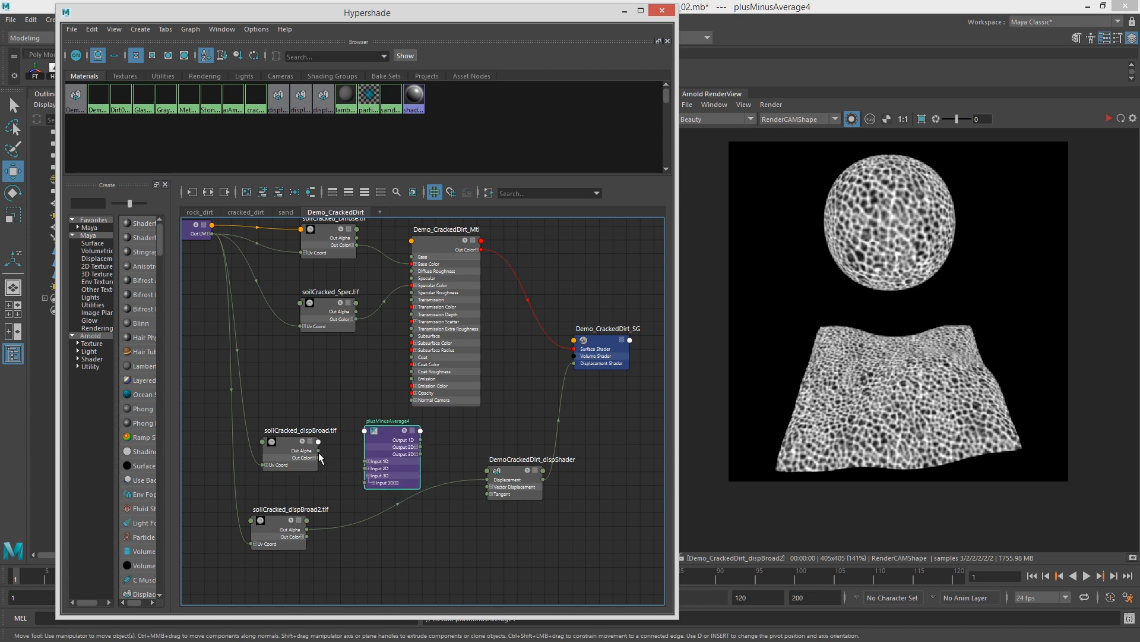
# Step: Connect the Out Color of dispBroad and dispBroad2 to the plusMinusAverage node's first two Input 3D items
pyautogui.moveTo(319, 457); pyautogui.dragTo(366, 483)
pyautogui.moveTo(307, 536); pyautogui.dragTo(370, 491)
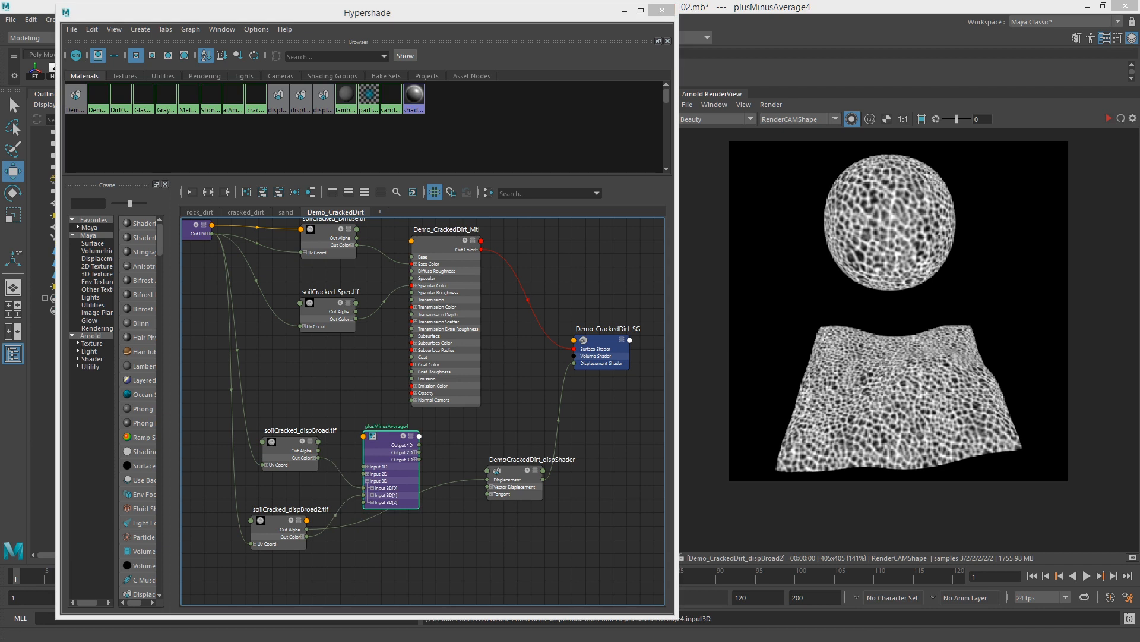
pyautogui.click(417, 459)
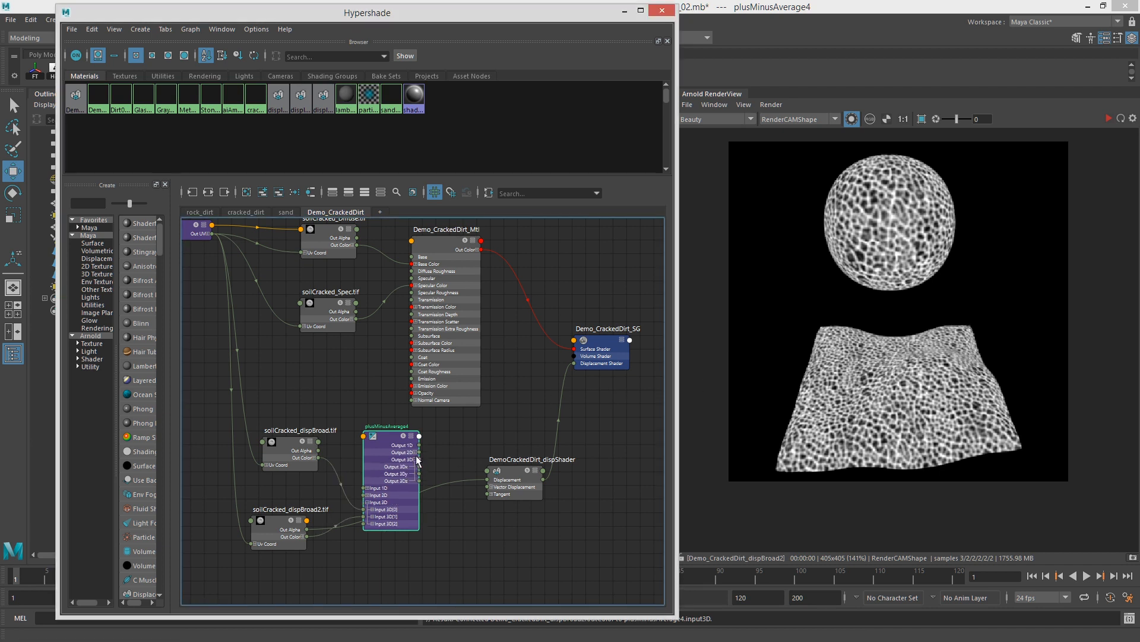
# Step: Add a luminance node that feeds plusMinusAverage's Output 3D into the shader's Displacement, and arrange the nodes in a row
pyautogui.moveTo(501, 473); pyautogui.dragTo(574, 479)
pyautogui.doubleClick(573, 466)
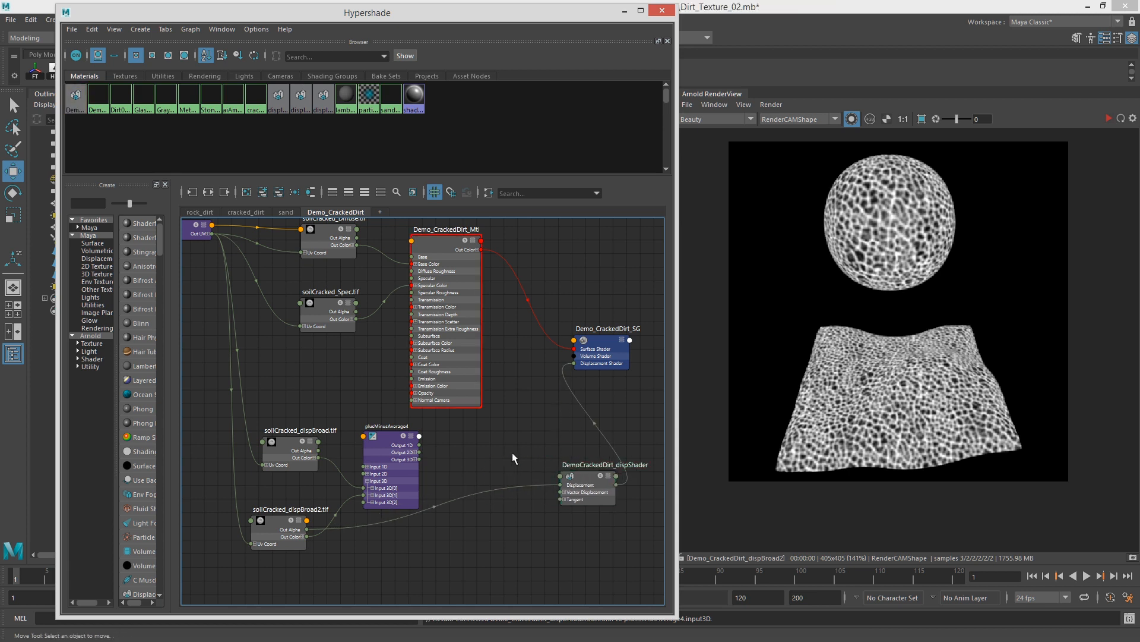
pyautogui.write('lumi')
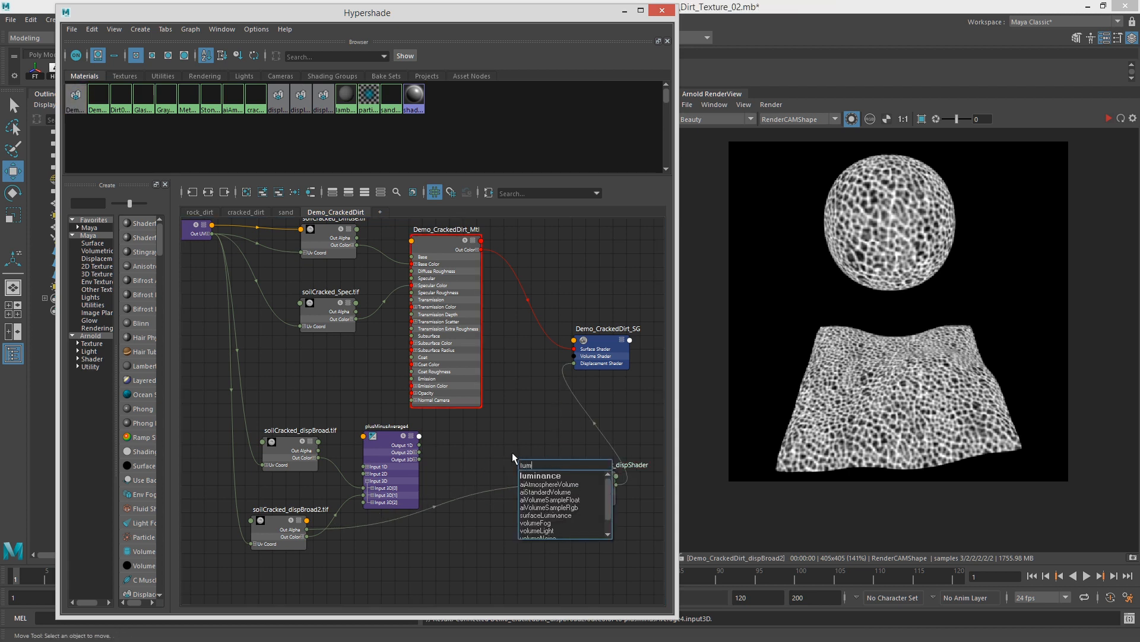
pyautogui.press('Return')
pyautogui.moveTo(543, 463); pyautogui.dragTo(565, 485)
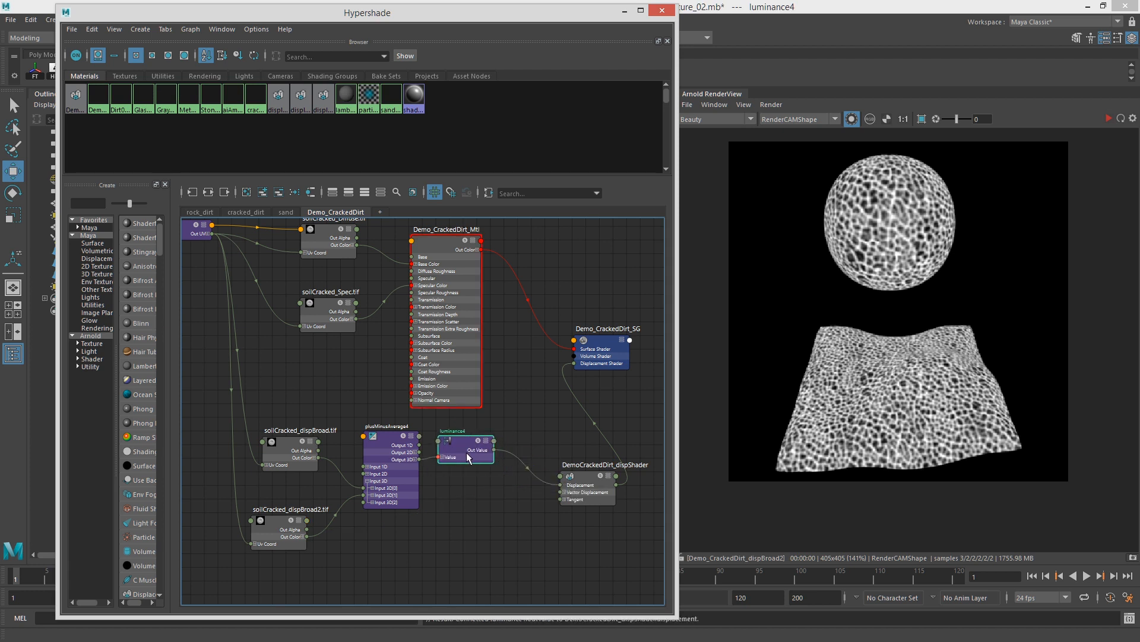
pyautogui.moveTo(466, 454); pyautogui.dragTo(493, 467)
pyautogui.moveTo(385, 440); pyautogui.dragTo(405, 451)
pyautogui.moveTo(498, 456)
pyautogui.mouseDown()
pyautogui.moveTo(480, 474)
pyautogui.moveTo(492, 471)
pyautogui.mouseUp()
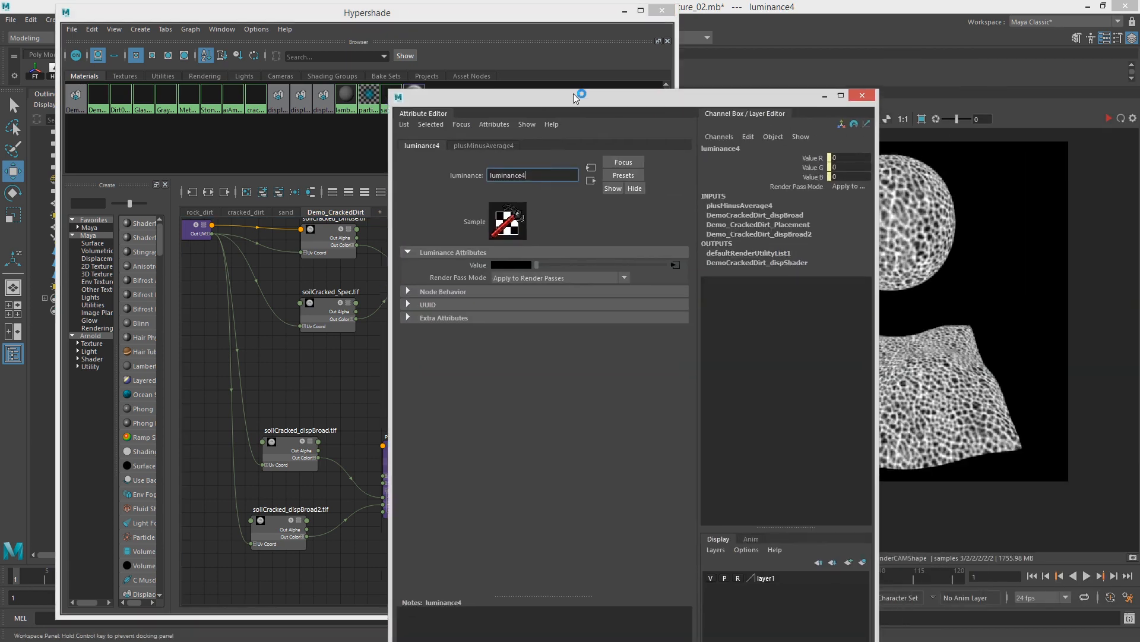
# Step: Review the Operation choices in the plusMinusAverage node's attributes and leave it on Sum
pyautogui.moveTo(577, 92); pyautogui.dragTo(739, 35)
pyautogui.click(408, 443)
pyautogui.click(662, 205)
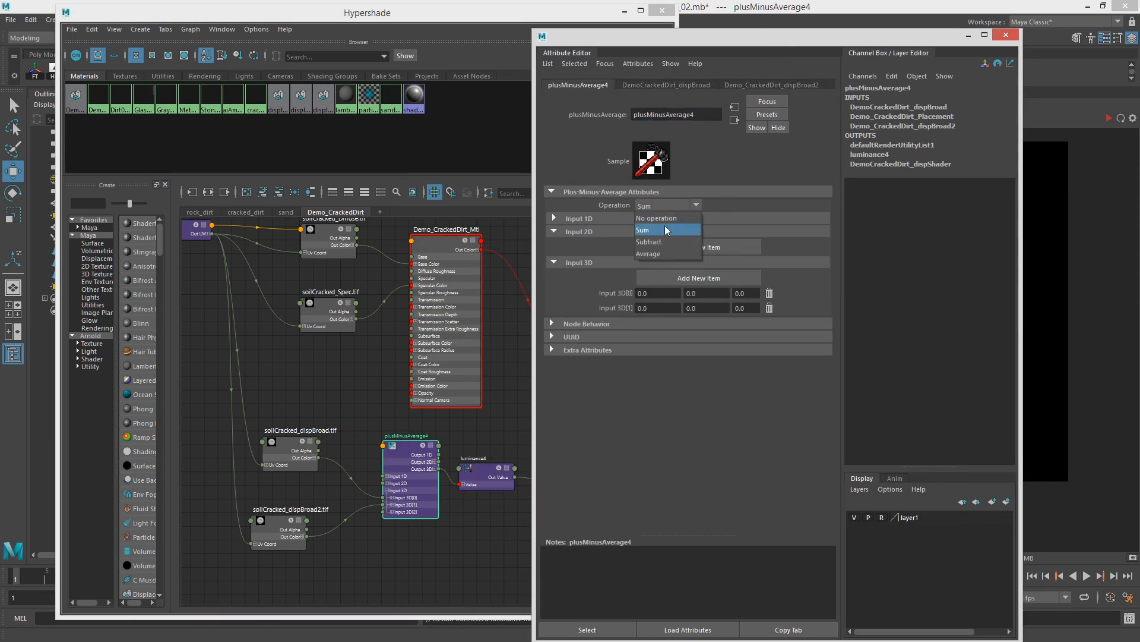
pyautogui.click(692, 202)
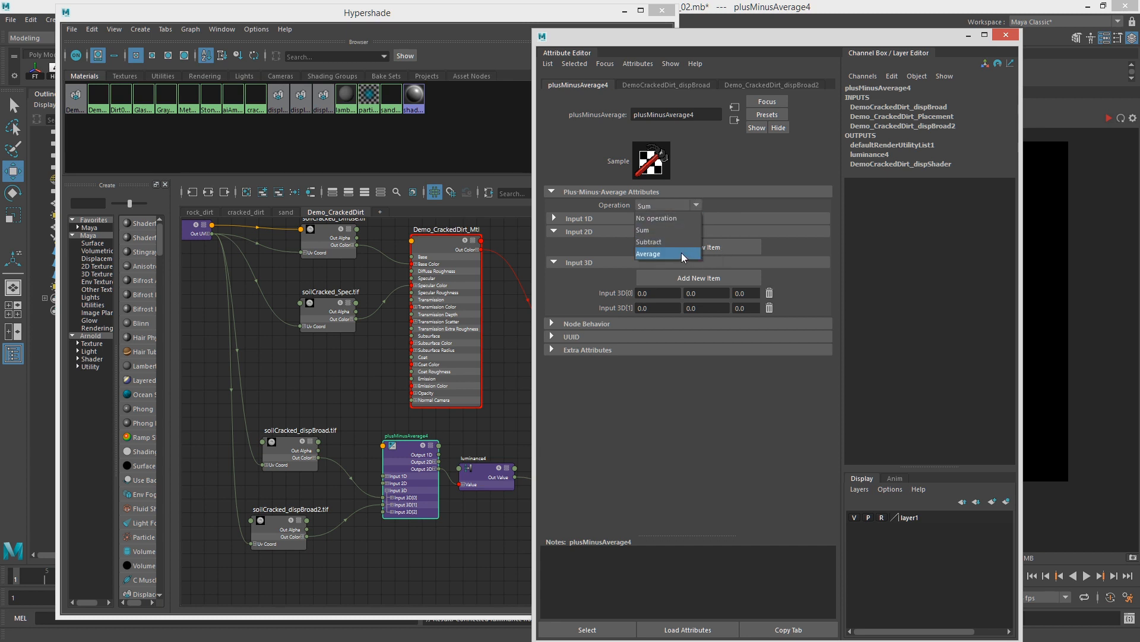
pyautogui.click(682, 204)
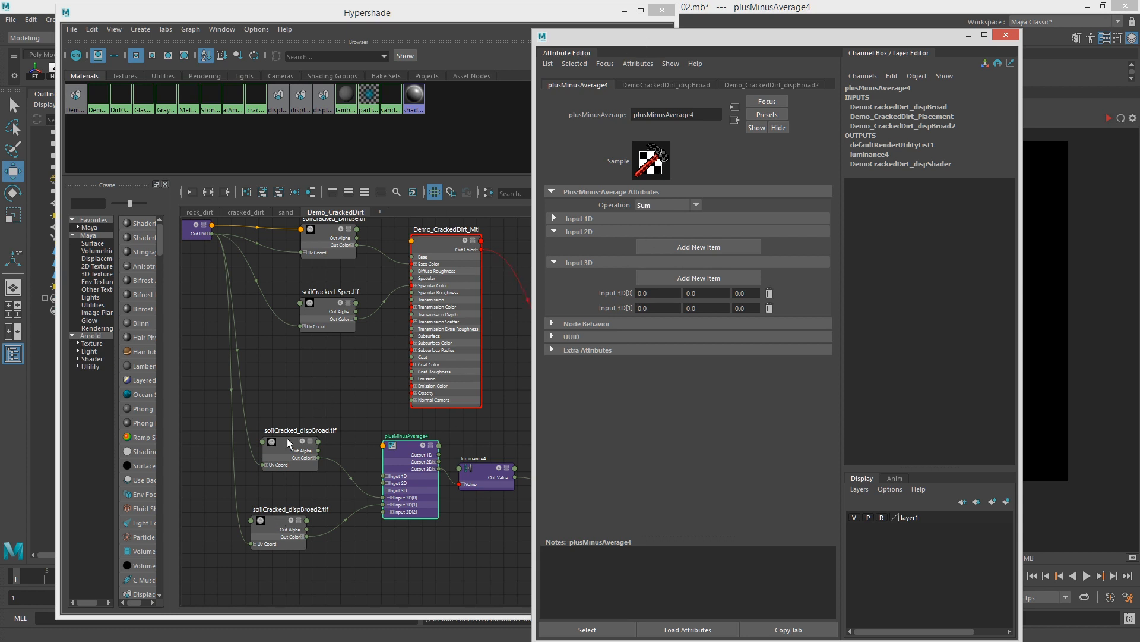
# Step: Nudge the two displacement textures and recheck the Operation setting of the plusMinusAverage node
pyautogui.moveTo(286, 453); pyautogui.dragTo(277, 450)
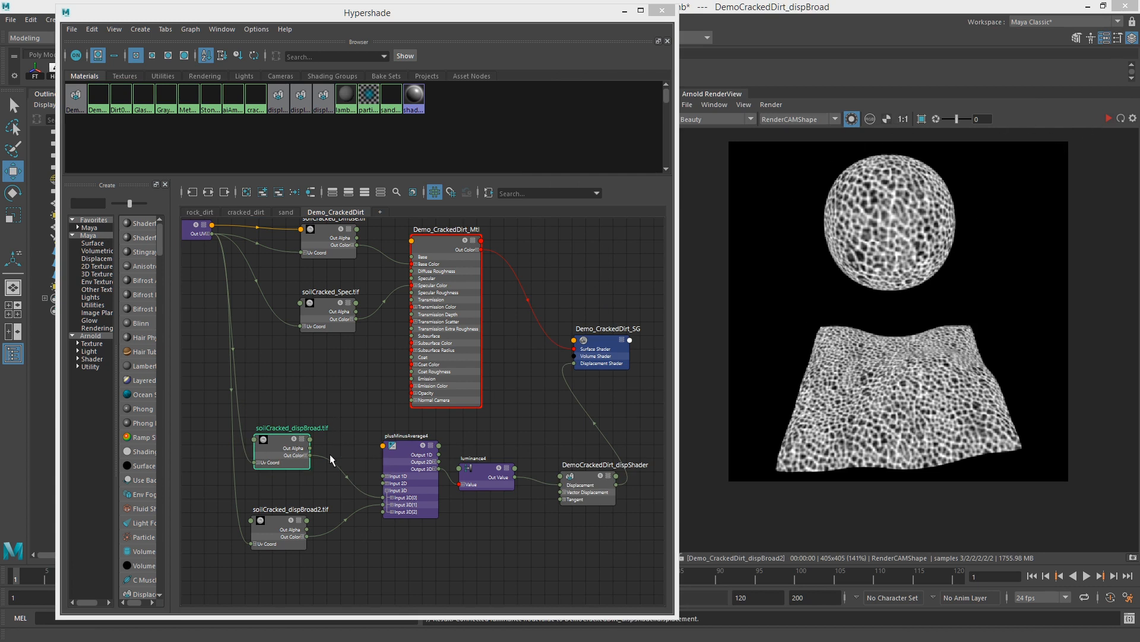
pyautogui.moveTo(272, 523); pyautogui.dragTo(272, 519)
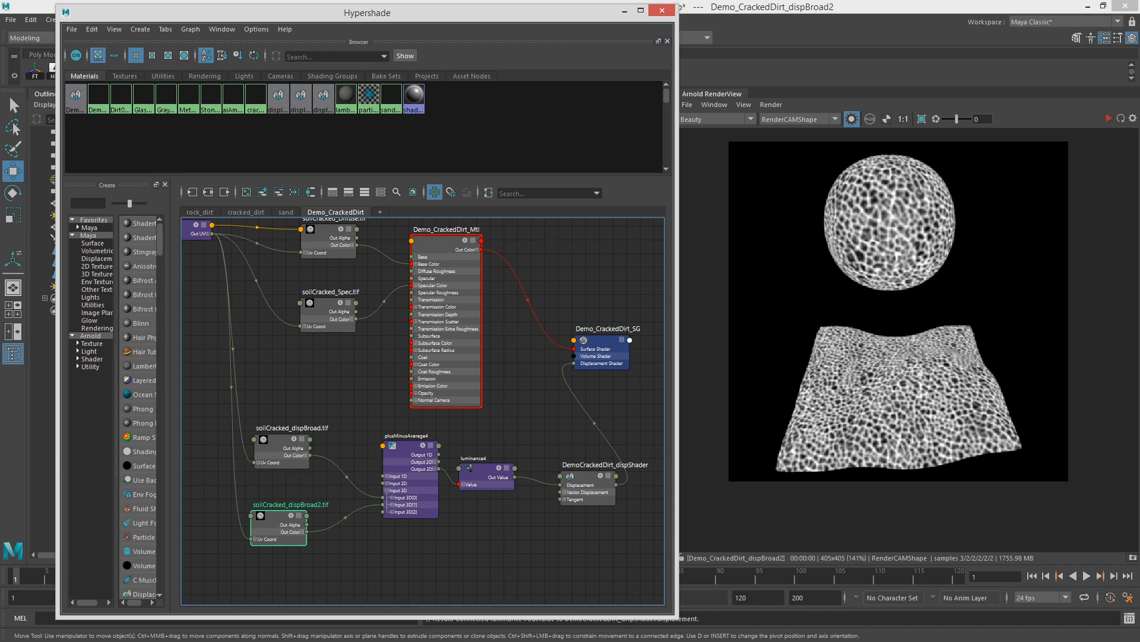
pyautogui.click(413, 453)
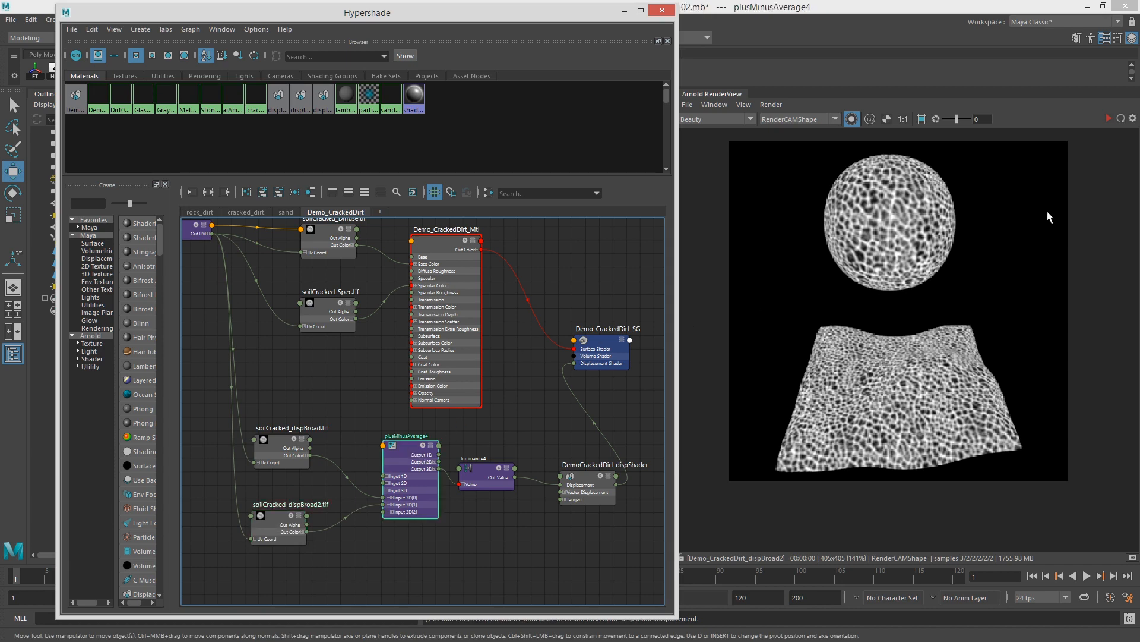
pyautogui.hotkey('ctrl', 'a')
pyautogui.moveTo(1078, 59); pyautogui.dragTo(737, 22)
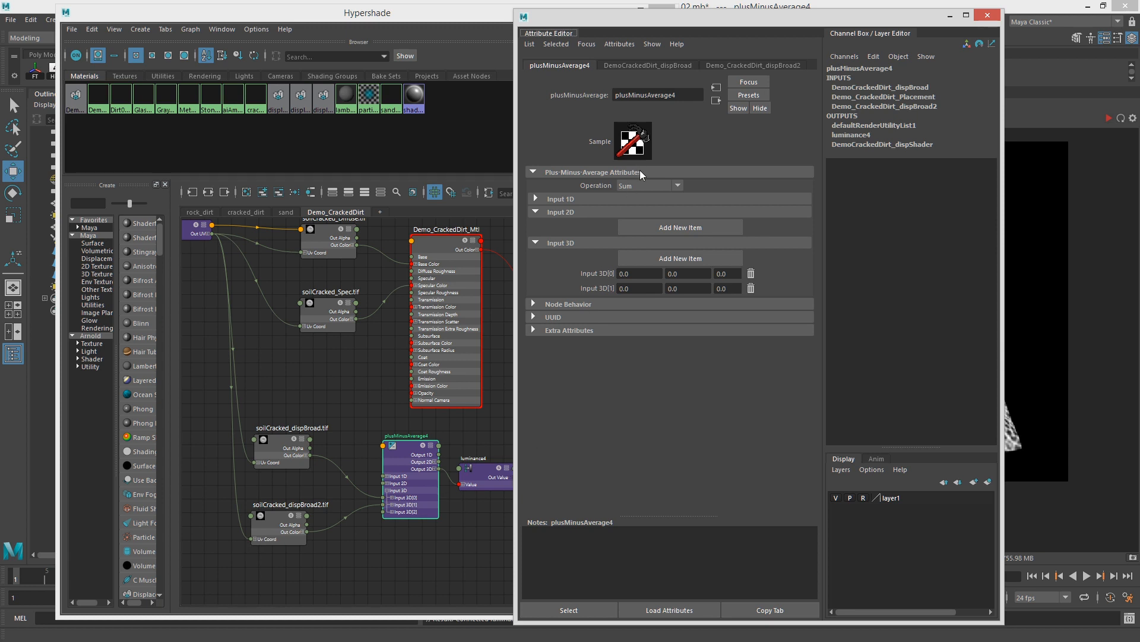
pyautogui.click(651, 185)
pyautogui.click(679, 387)
# Step: Space the two displacement textures apart vertically and clear the attributes window out of view
pyautogui.moveTo(294, 443); pyautogui.dragTo(290, 420)
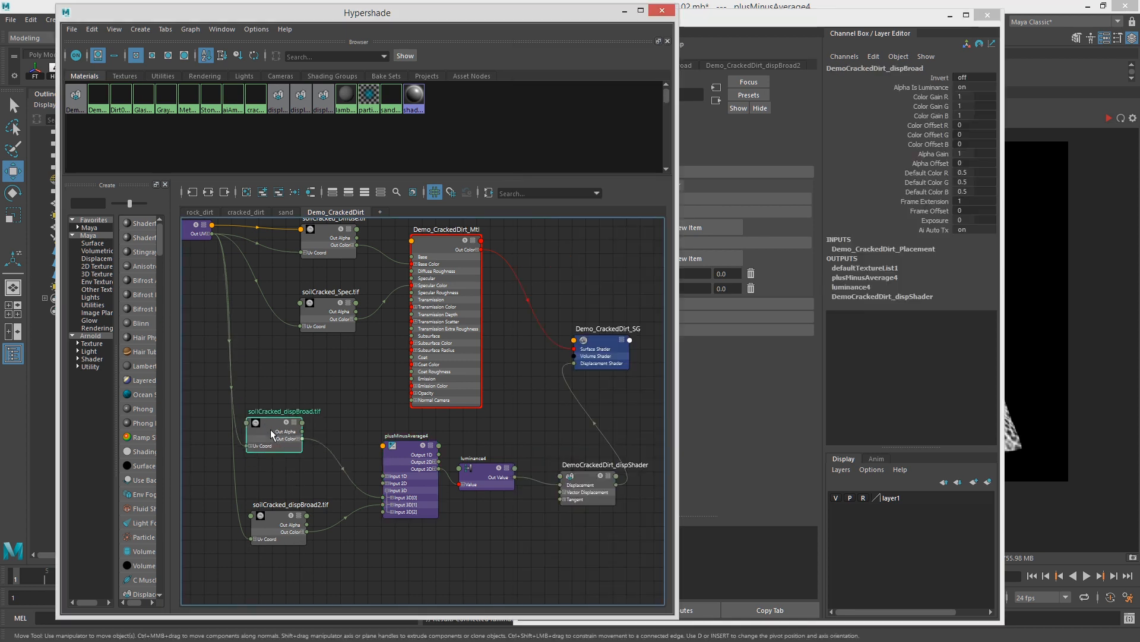
pyautogui.moveTo(270, 525); pyautogui.dragTo(268, 517)
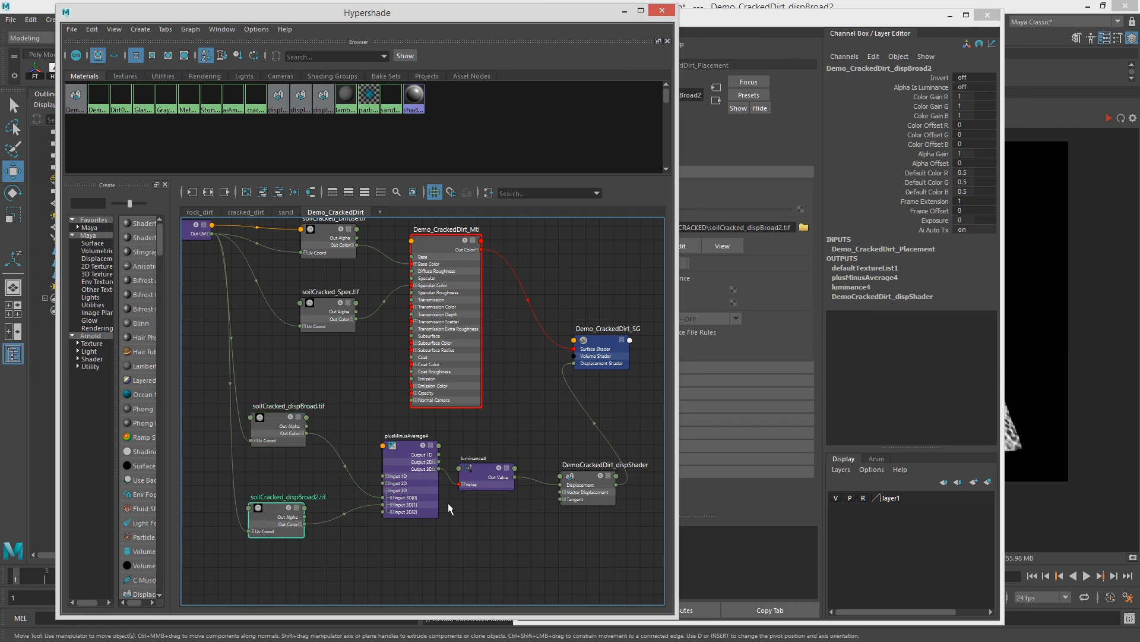
pyautogui.click(750, 25)
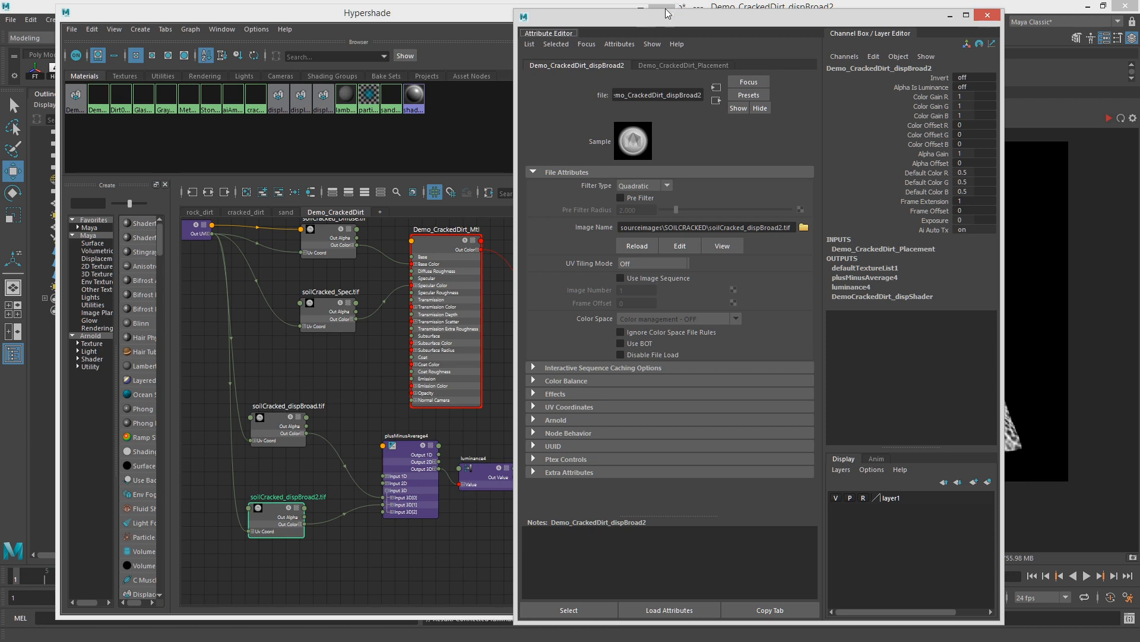
pyautogui.moveTo(669, 15); pyautogui.dragTo(1139, 15)
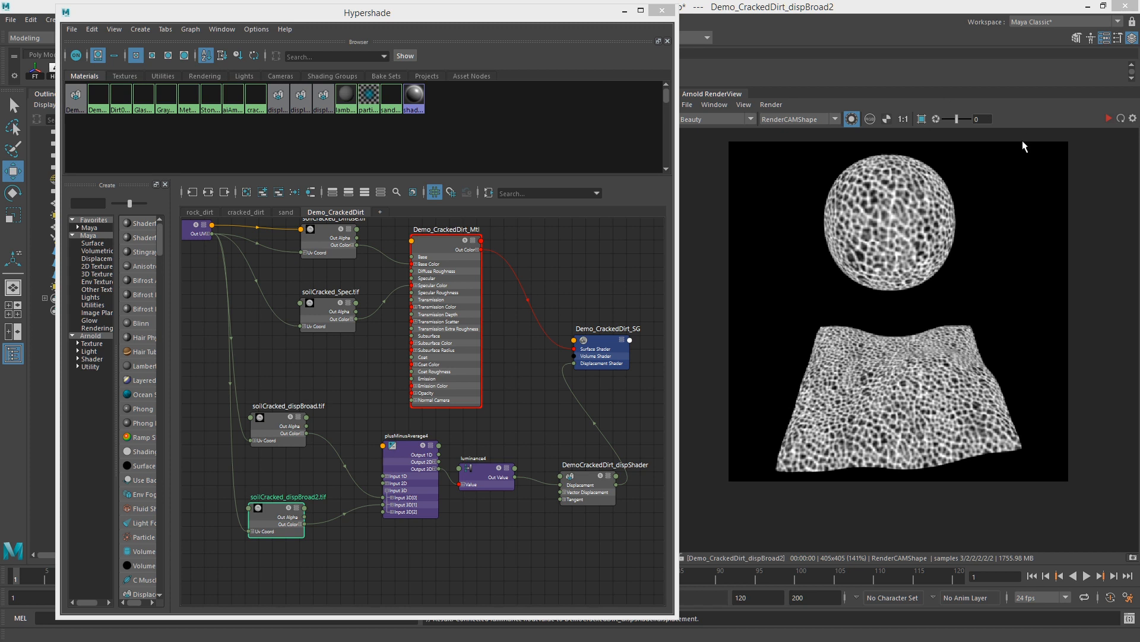
# Step: Render the full material with the summed displacement and update the full scene
pyautogui.click(1106, 118)
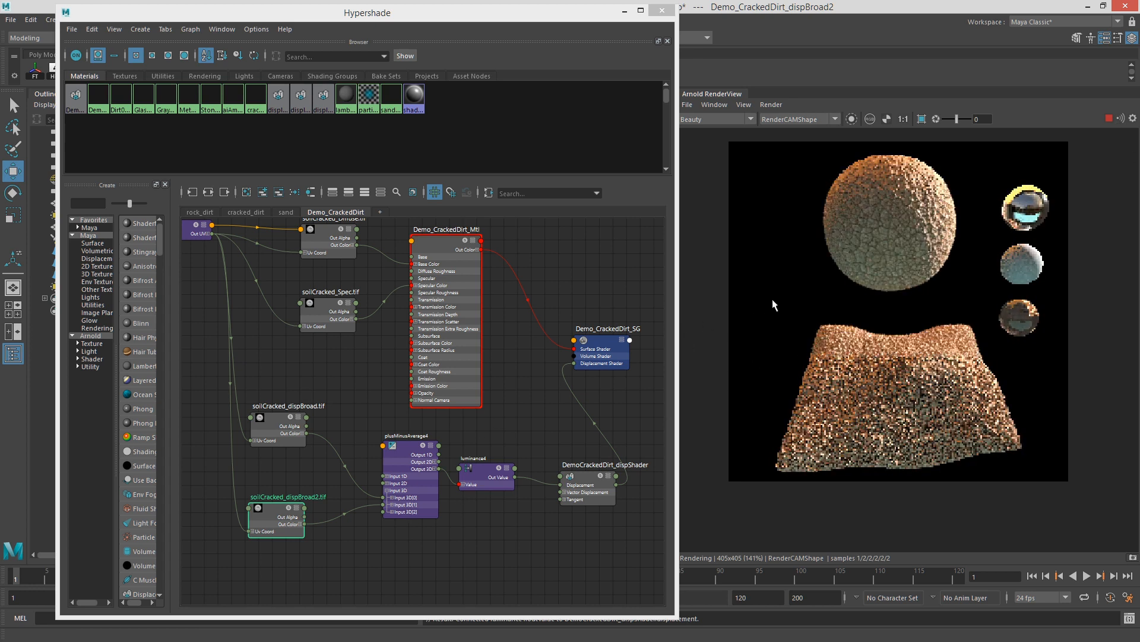
pyautogui.click(771, 104)
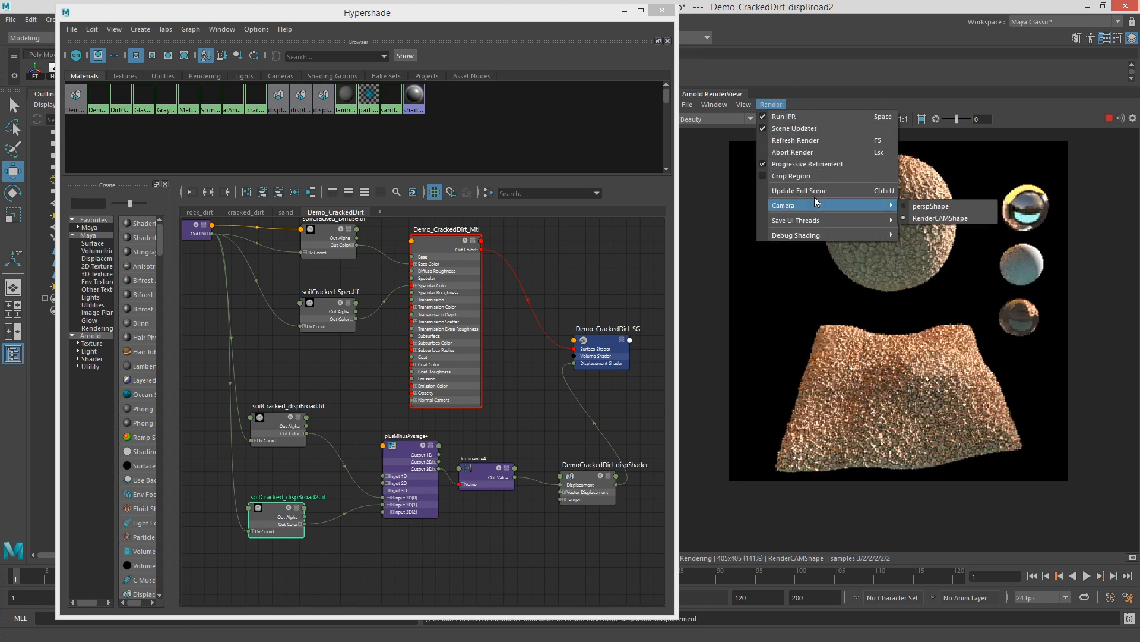
pyautogui.click(860, 199)
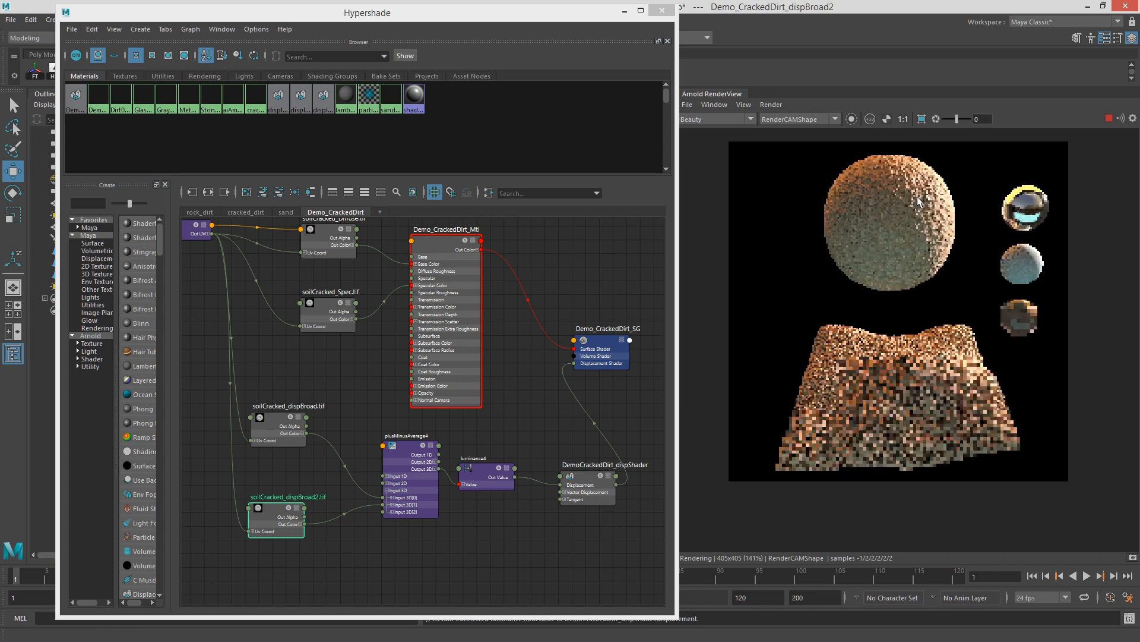
# Step: Examine the combined displacement up close on the rendered sphere and ground surface
pyautogui.scroll(1, 942, 190)
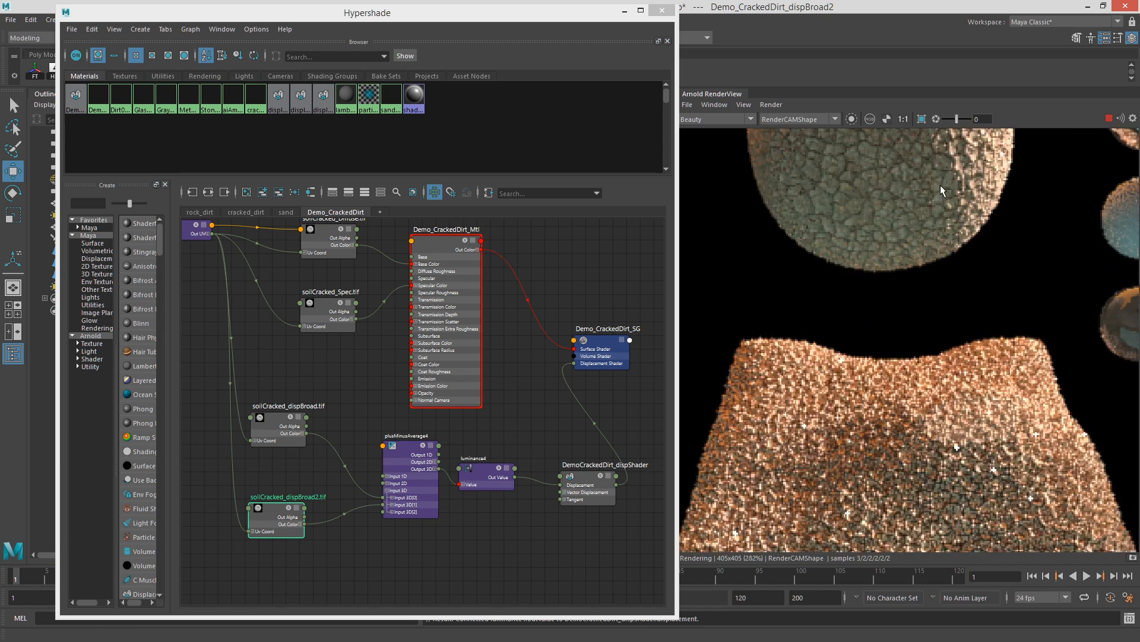
pyautogui.moveTo(929, 208); pyautogui.dragTo(861, 343, button='middle')
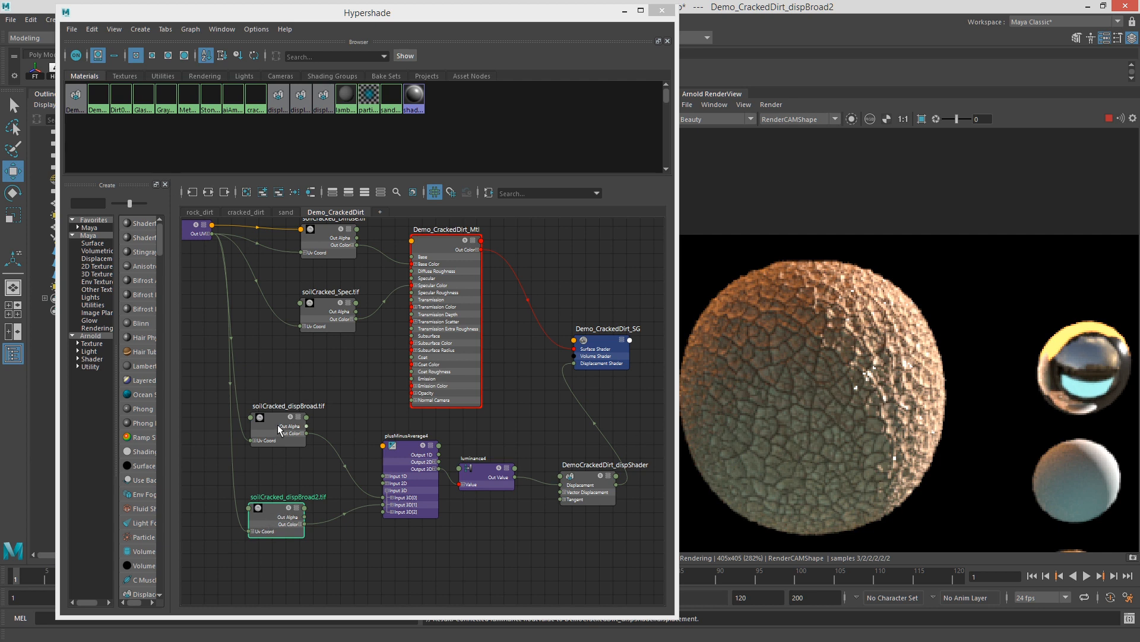
pyautogui.moveTo(277, 425); pyautogui.dragTo(288, 429)
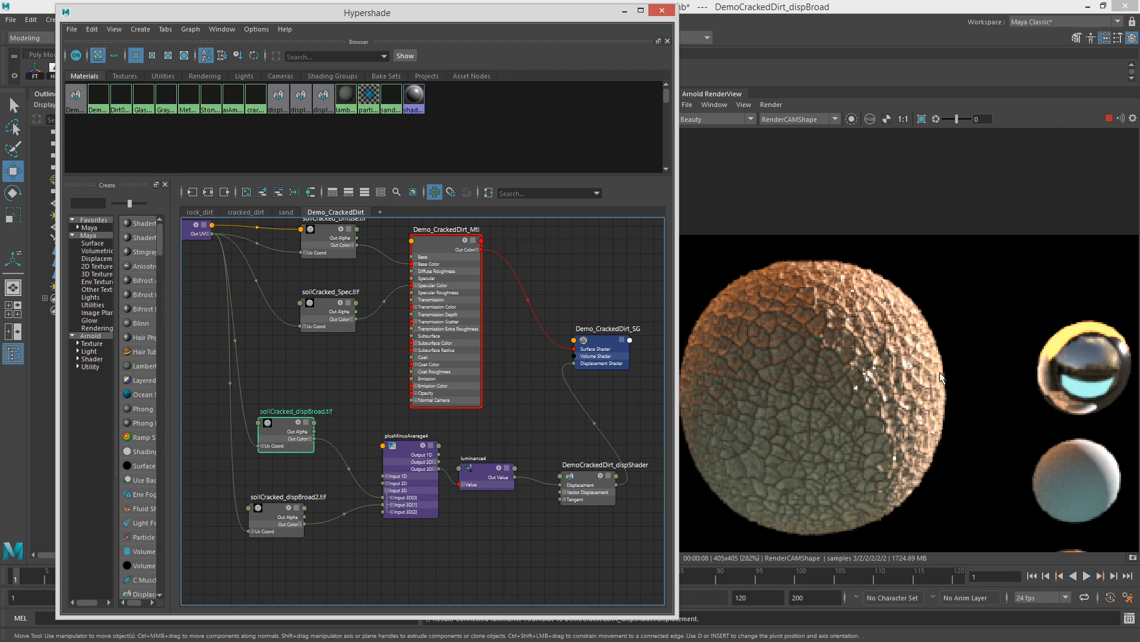
pyautogui.scroll(-5, 868, 392)
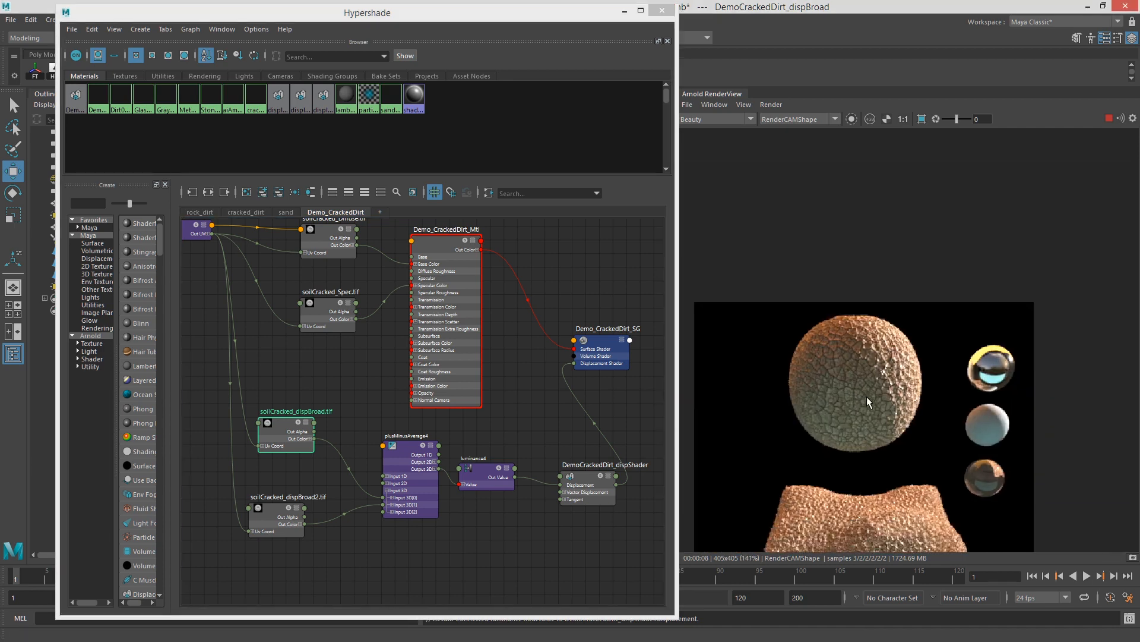
pyautogui.scroll(5, 814, 495)
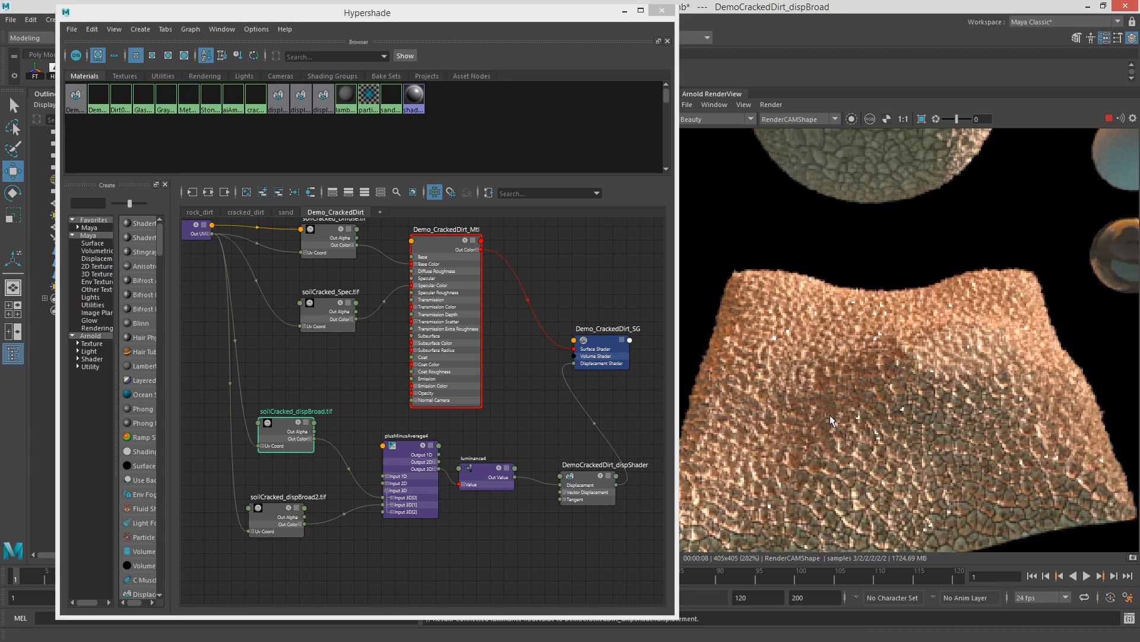
pyautogui.moveTo(933, 255); pyautogui.dragTo(927, 357, button='middle')
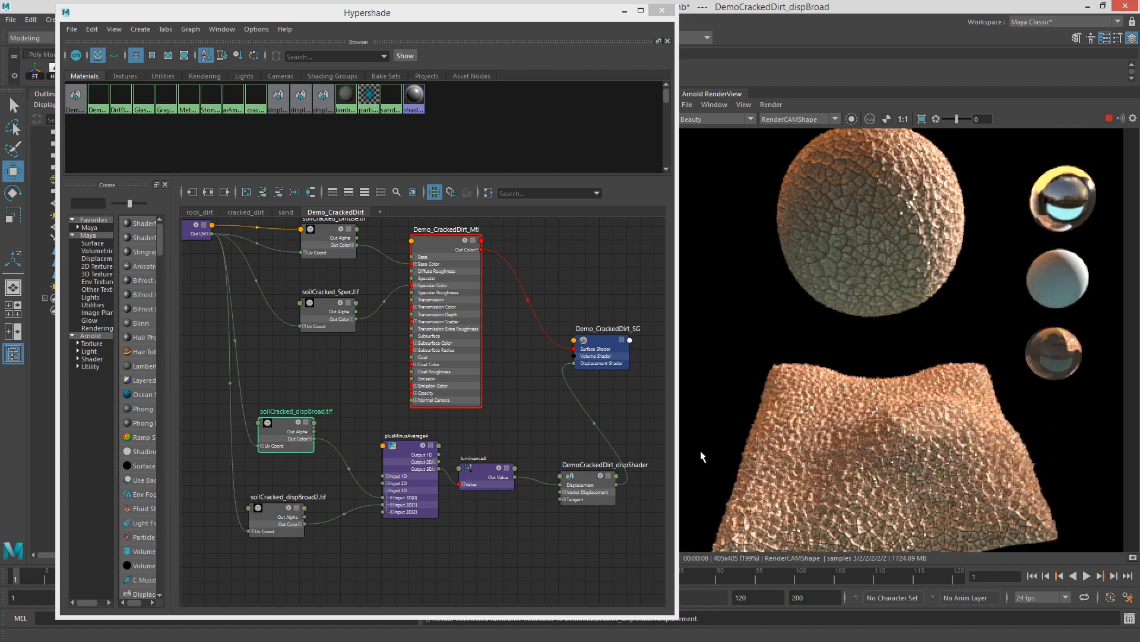
# Step: Move both displacement textures farther from the plusMinusAverage node and stop the render
pyautogui.moveTo(278, 435); pyautogui.dragTo(257, 420)
pyautogui.moveTo(275, 513); pyautogui.dragTo(229, 495)
pyautogui.moveTo(266, 413); pyautogui.dragTo(259, 392)
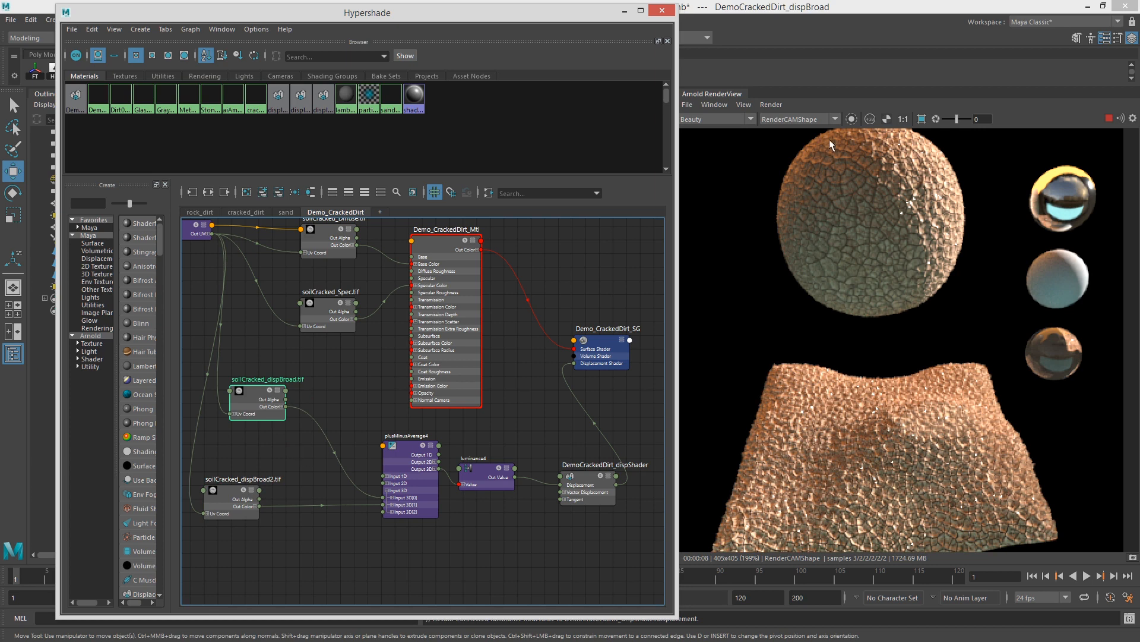
pyautogui.click(1108, 119)
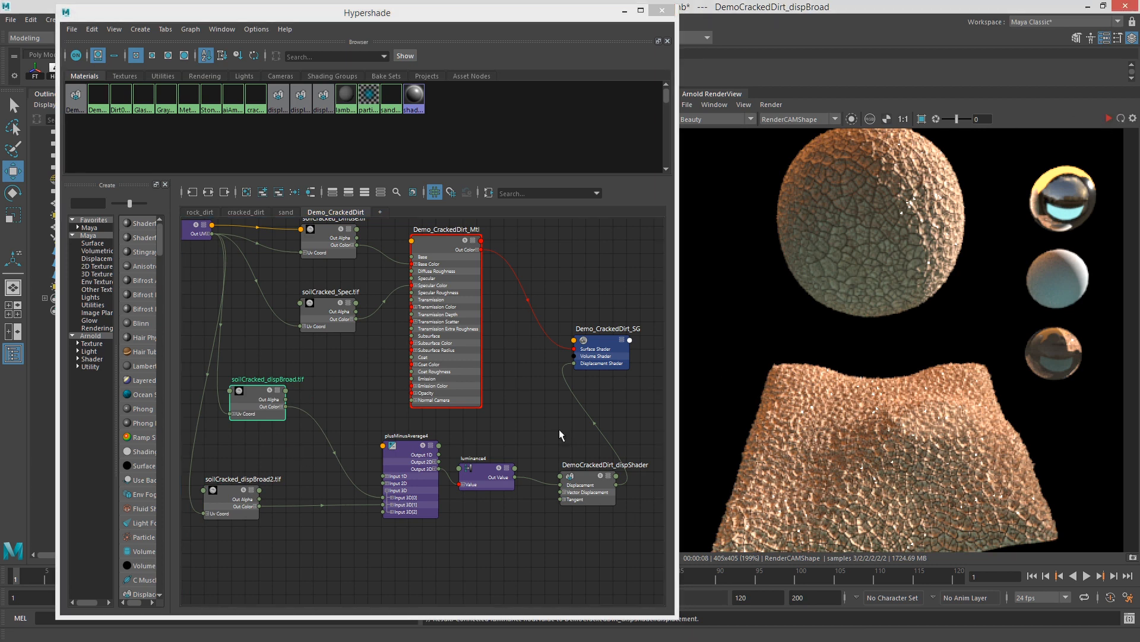
# Step: Select the shared placement node, update the full scene and inspect the crack pattern on the sphere and ground surface
pyautogui.keyDown('alt'); pyautogui.moveTo(301, 337); pyautogui.dragTo(367, 373, button='middle'); pyautogui.keyUp('alt')
pyautogui.click(249, 287)
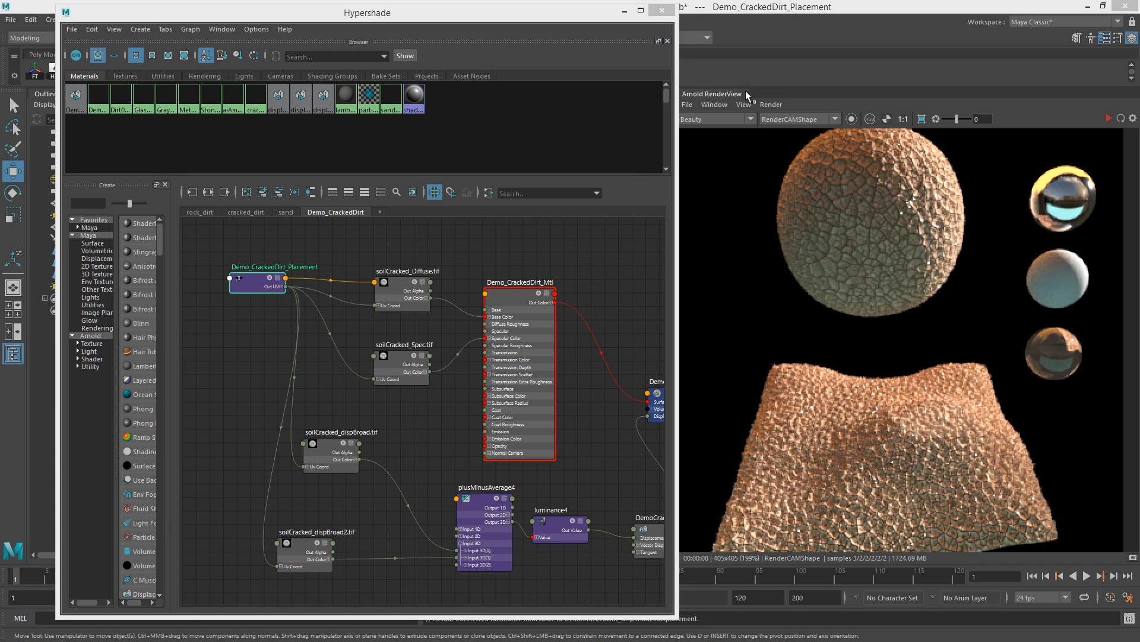
pyautogui.click(771, 105)
pyautogui.click(831, 190)
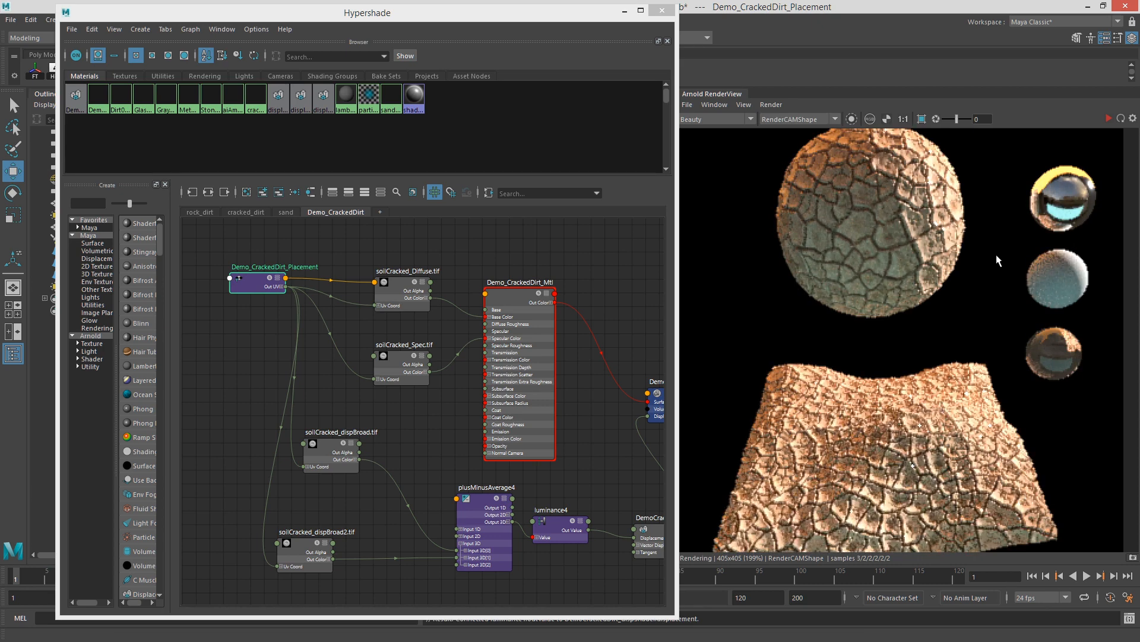
pyautogui.scroll(-2, 918, 277)
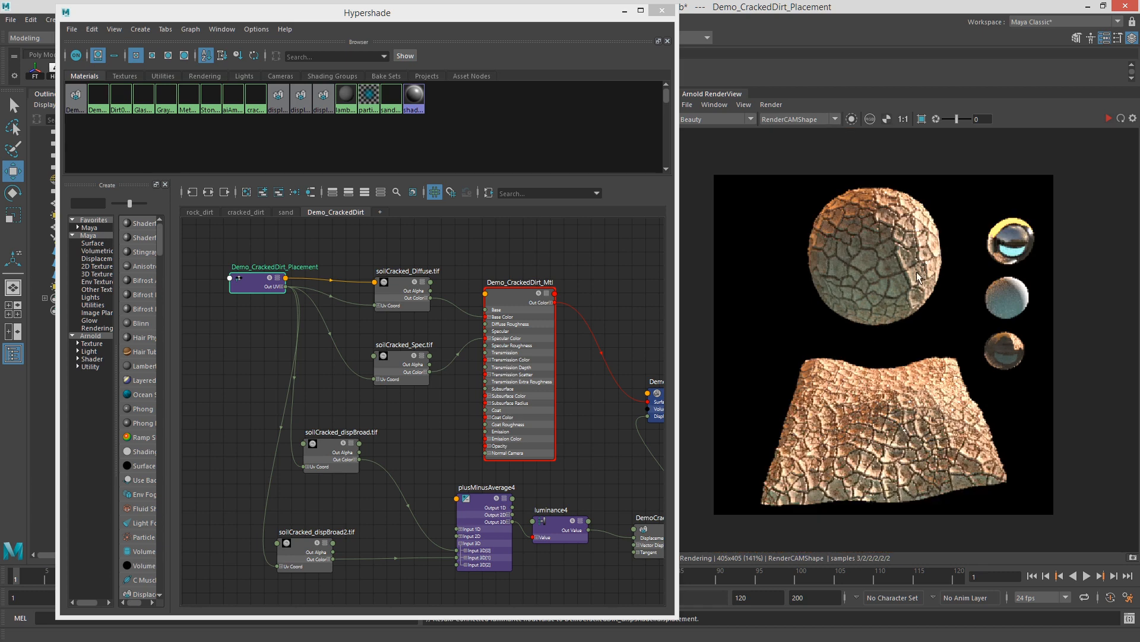
pyautogui.scroll(2, 878, 276)
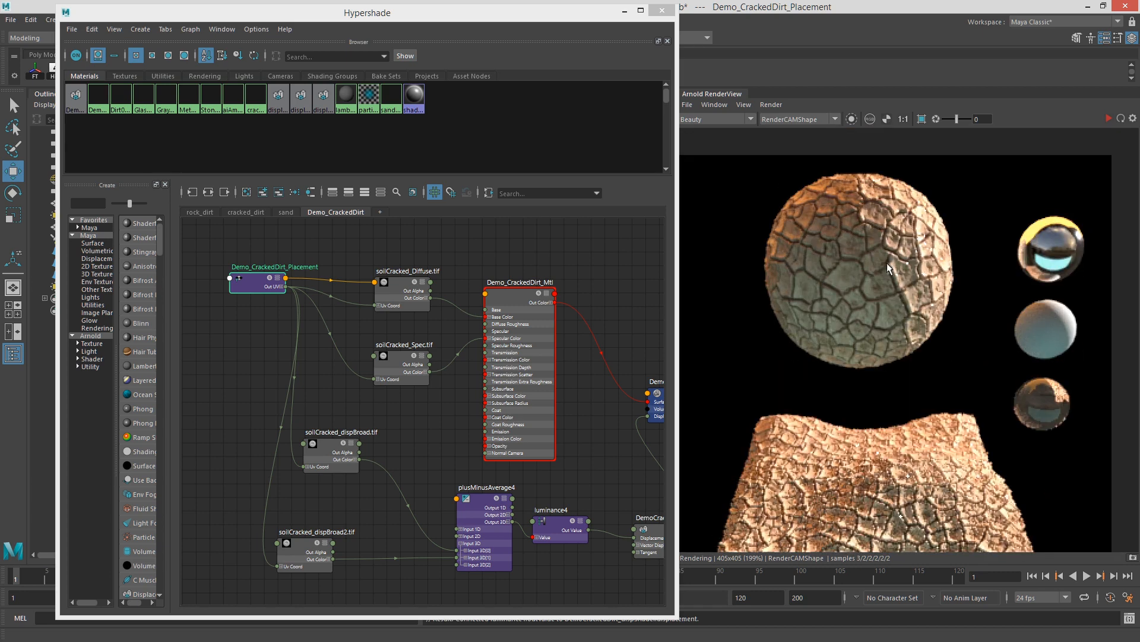
# Step: Limit the render to a crop region around the large sphere and stop the render
pyautogui.moveTo(900, 414); pyautogui.dragTo(885, 347, button='middle')
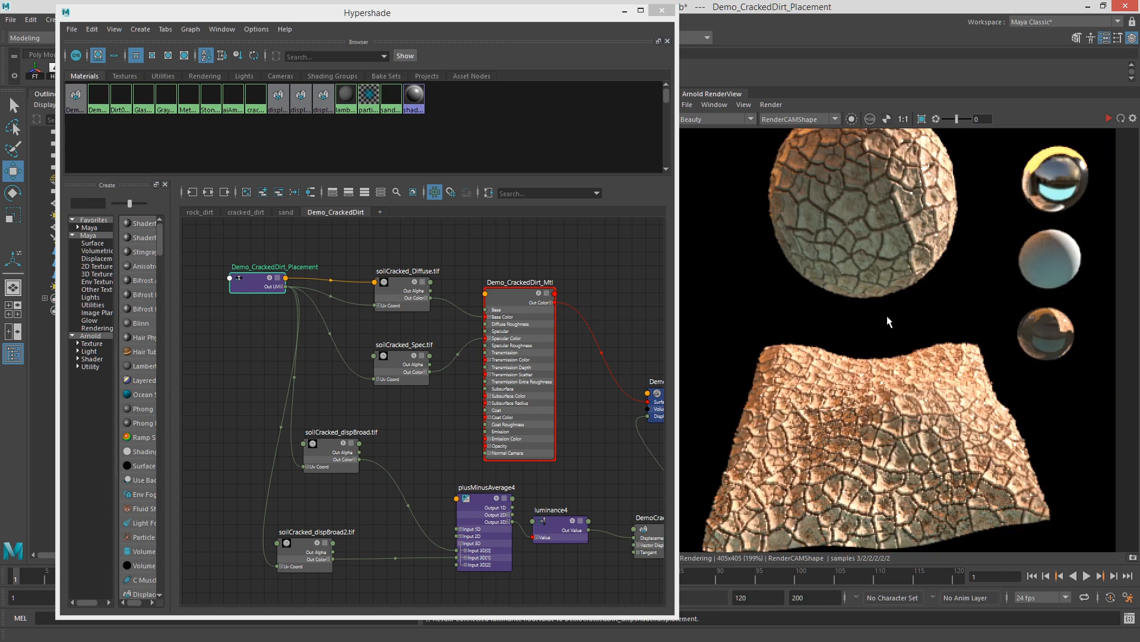
pyautogui.click(1108, 118)
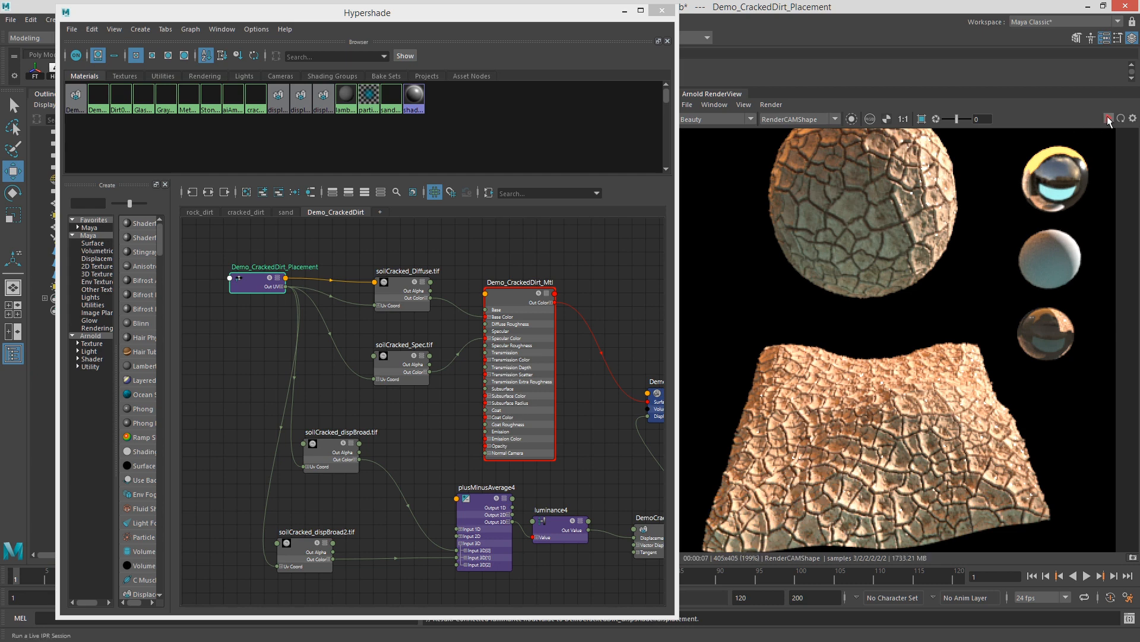
pyautogui.click(921, 119)
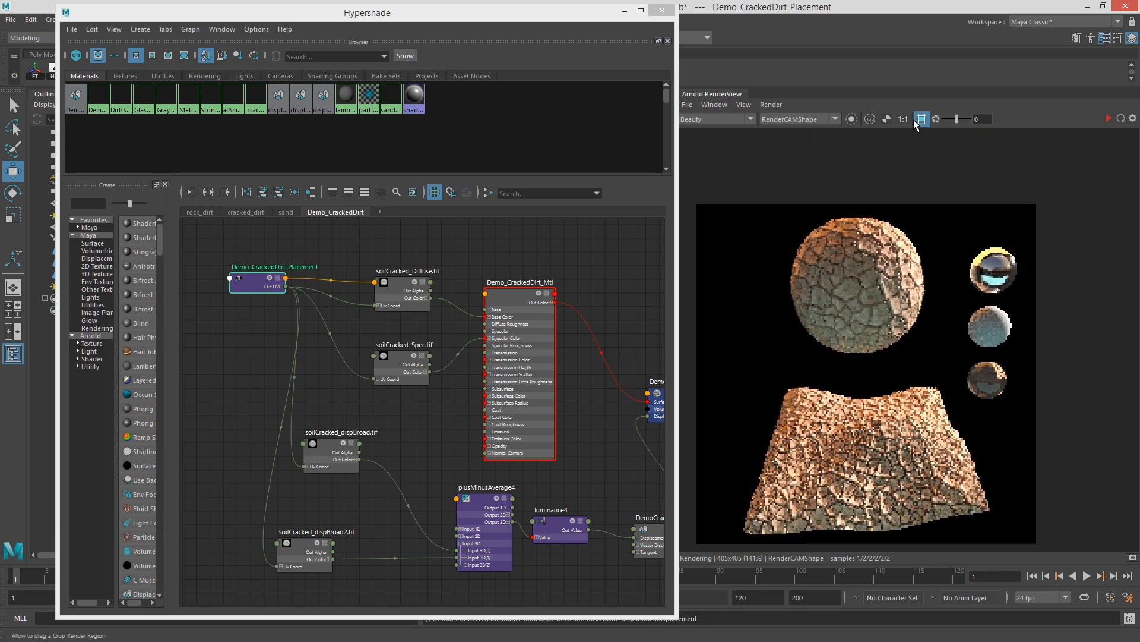
pyautogui.moveTo(789, 206)
pyautogui.mouseDown()
pyautogui.moveTo(933, 371)
pyautogui.moveTo(855, 202)
pyautogui.moveTo(782, 209)
pyautogui.mouseUp()
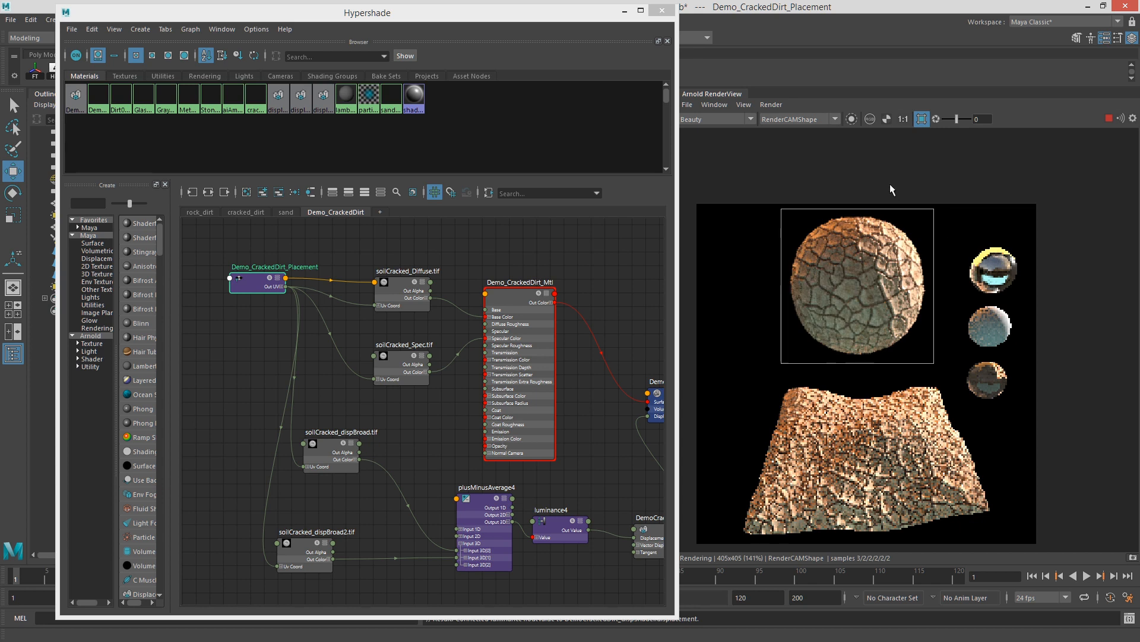
pyautogui.click(1108, 118)
# Step: Reposition the soilCracked_dispBroad.tif node and create an aiRange node beside the soilCracked_dispBroad2.tif texture
pyautogui.keyDown('alt'); pyautogui.moveTo(382, 437); pyautogui.dragTo(386, 381, button='middle'); pyautogui.keyUp('alt')
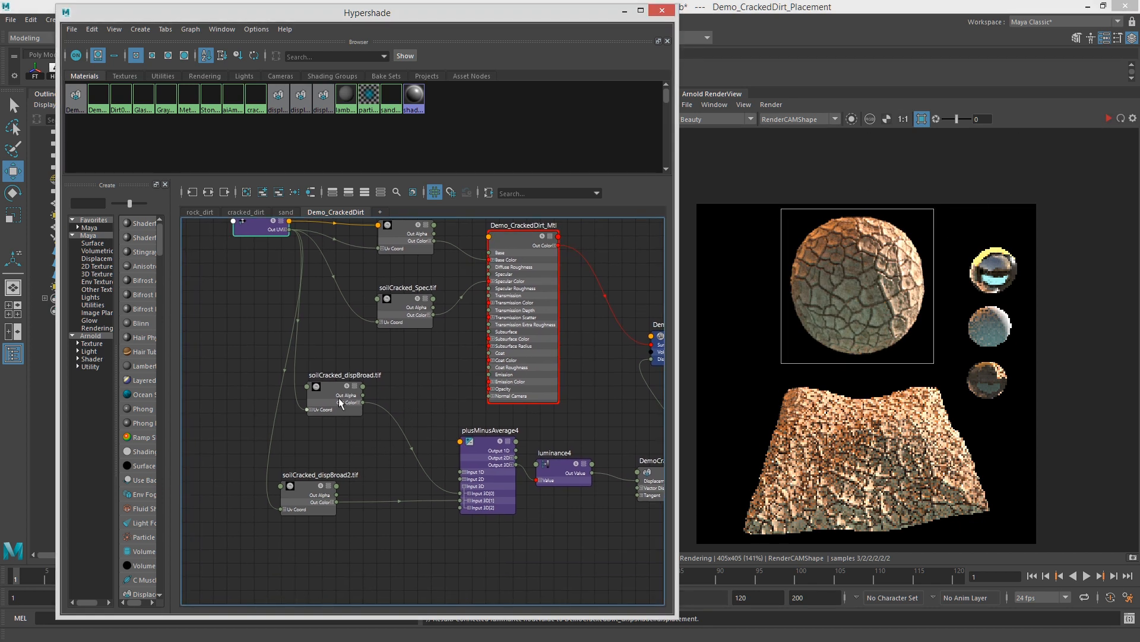
pyautogui.click(321, 418)
pyautogui.moveTo(321, 414); pyautogui.dragTo(316, 421)
pyautogui.click(367, 466)
pyautogui.press('Tab')
pyautogui.write('aiRan')
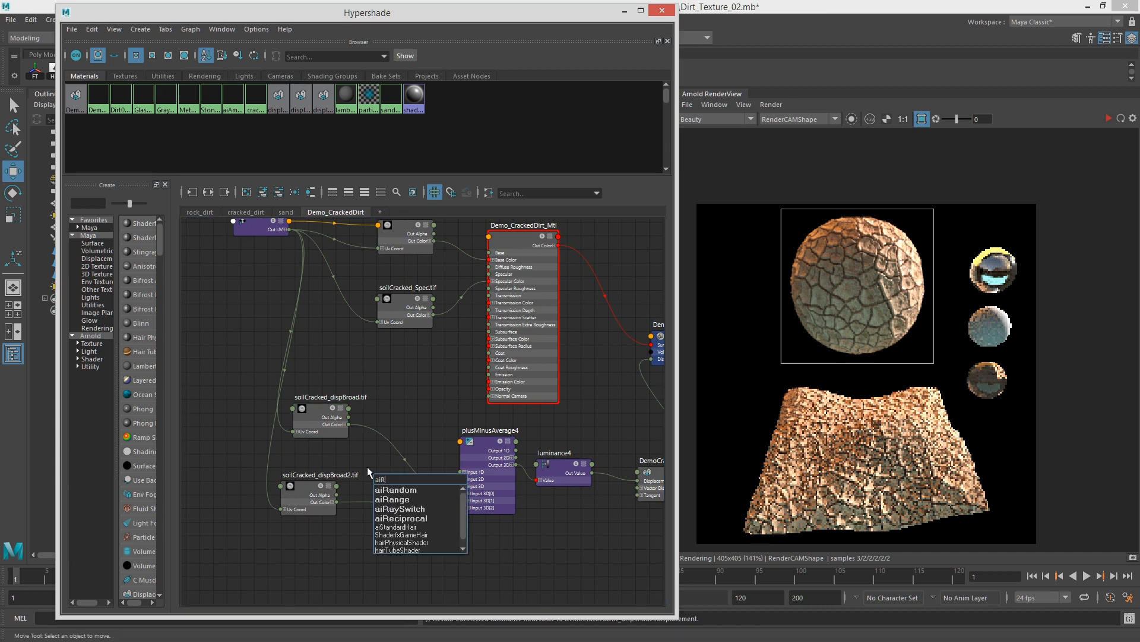
pyautogui.press('Down')
pyautogui.press('Down')
pyautogui.press('Return')
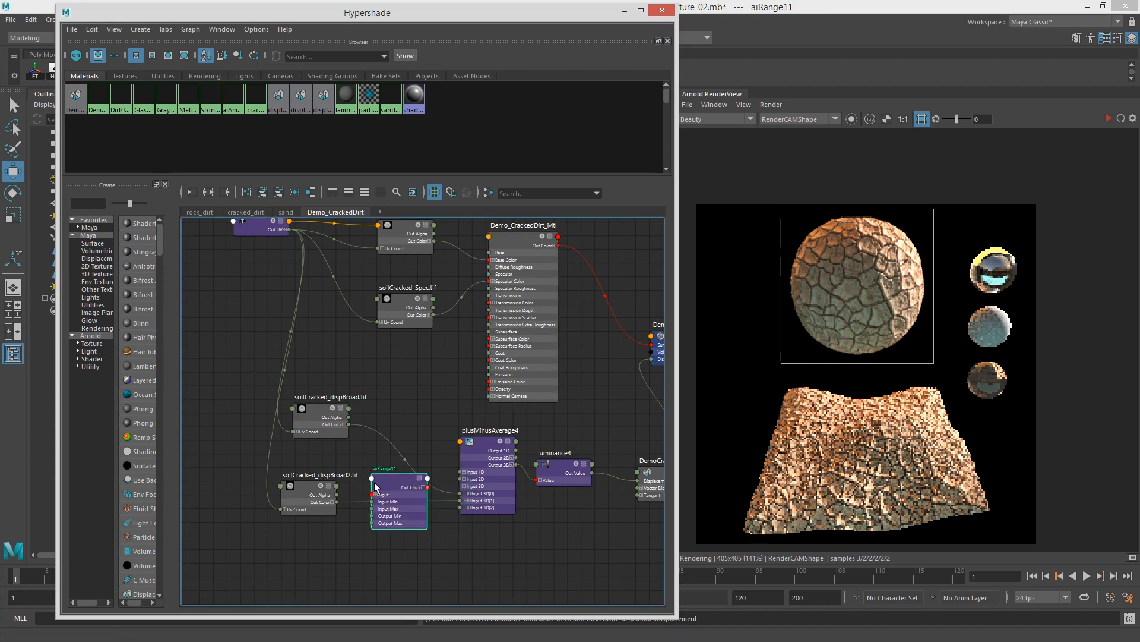
# Step: Insert the aiRange node between soilCracked_dispBroad2.tif and the plusMinusAverage node's second 3D input, and collapse it
pyautogui.moveTo(336, 504); pyautogui.dragTo(461, 501)
pyautogui.moveTo(365, 495)
pyautogui.mouseDown()
pyautogui.moveTo(373, 477)
pyautogui.moveTo(377, 503)
pyautogui.mouseUp()
pyautogui.press('1')
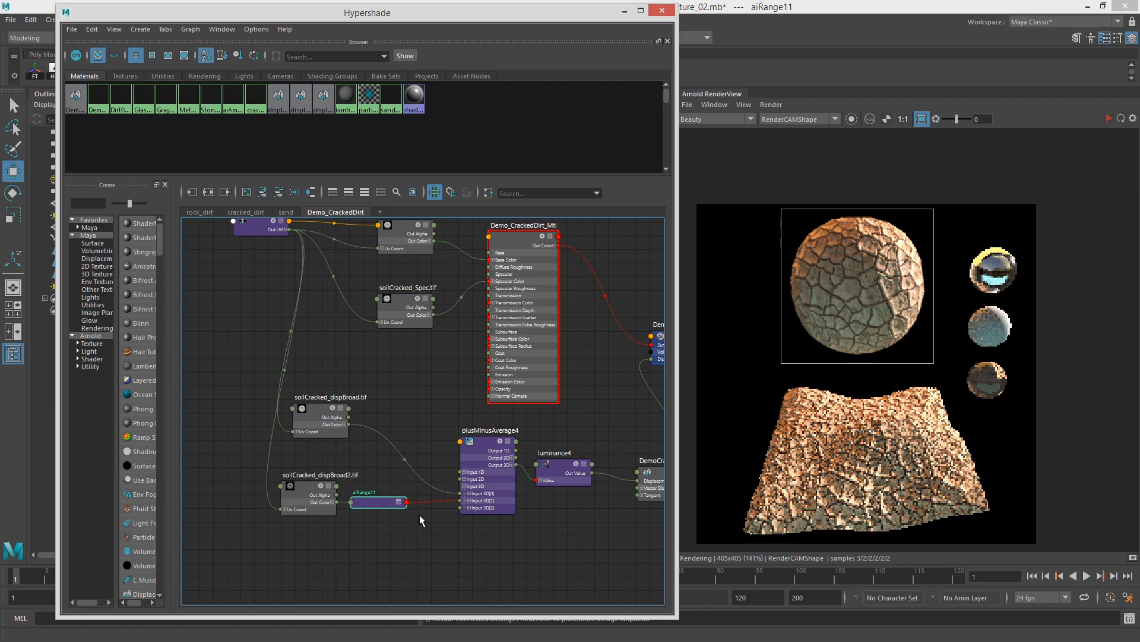
pyautogui.click(377, 464)
pyautogui.click(385, 500)
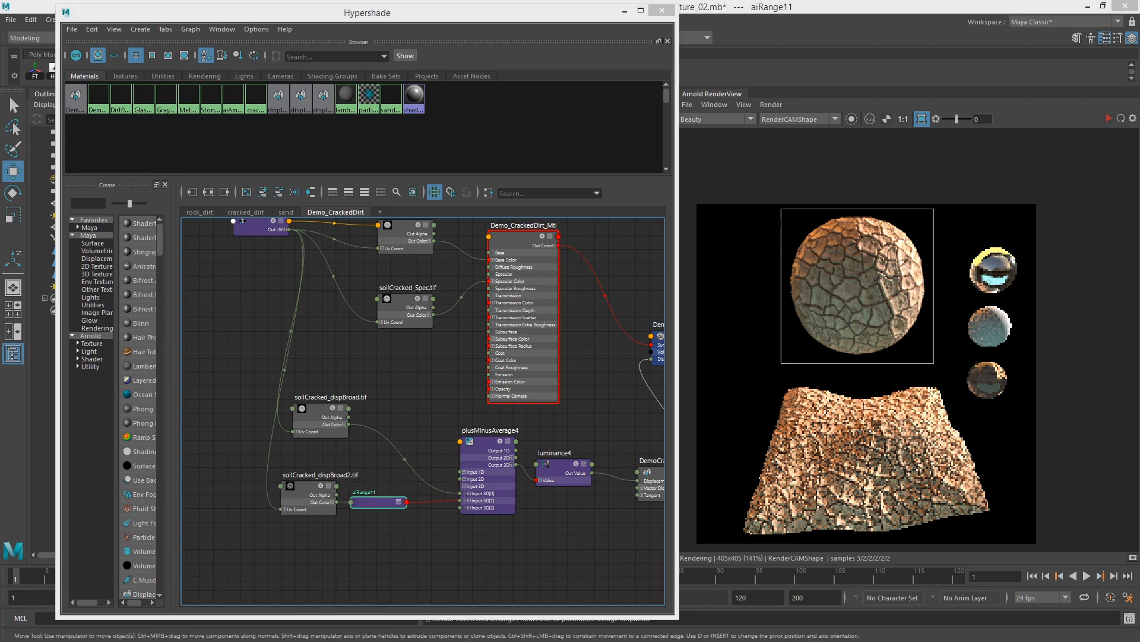
# Step: Open the aiRange attributes and detach the Attribute Editor and Channel Box from the Hypershade into a separate window
pyautogui.hotkey('ctrl', 'a')
pyautogui.moveTo(255, 73); pyautogui.dragTo(355, 17)
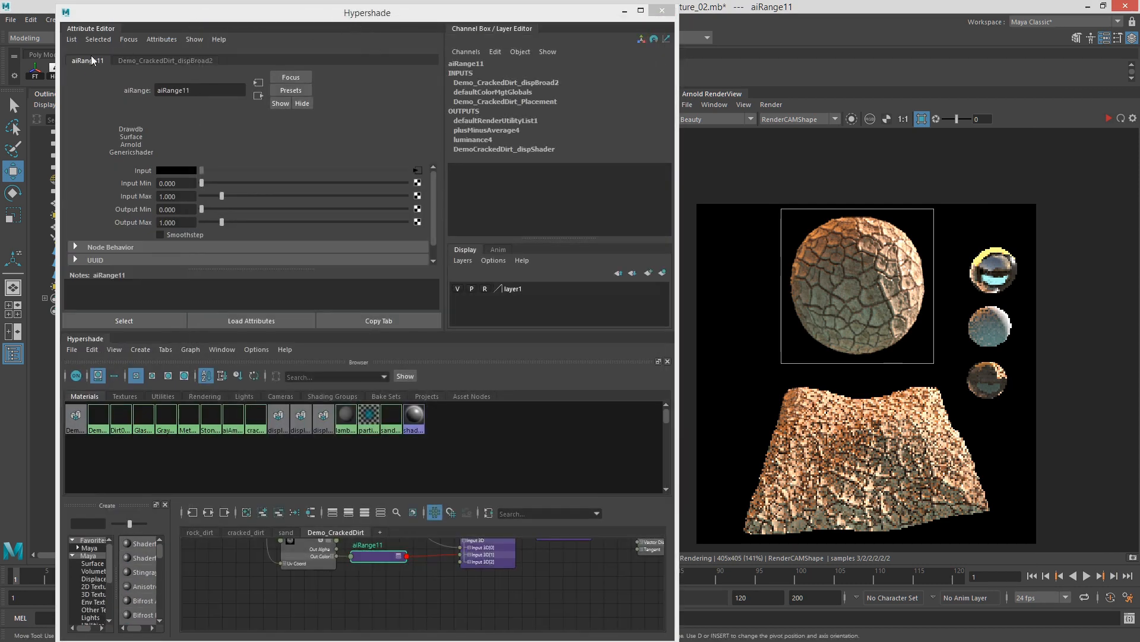
pyautogui.moveTo(90, 31); pyautogui.dragTo(293, 99)
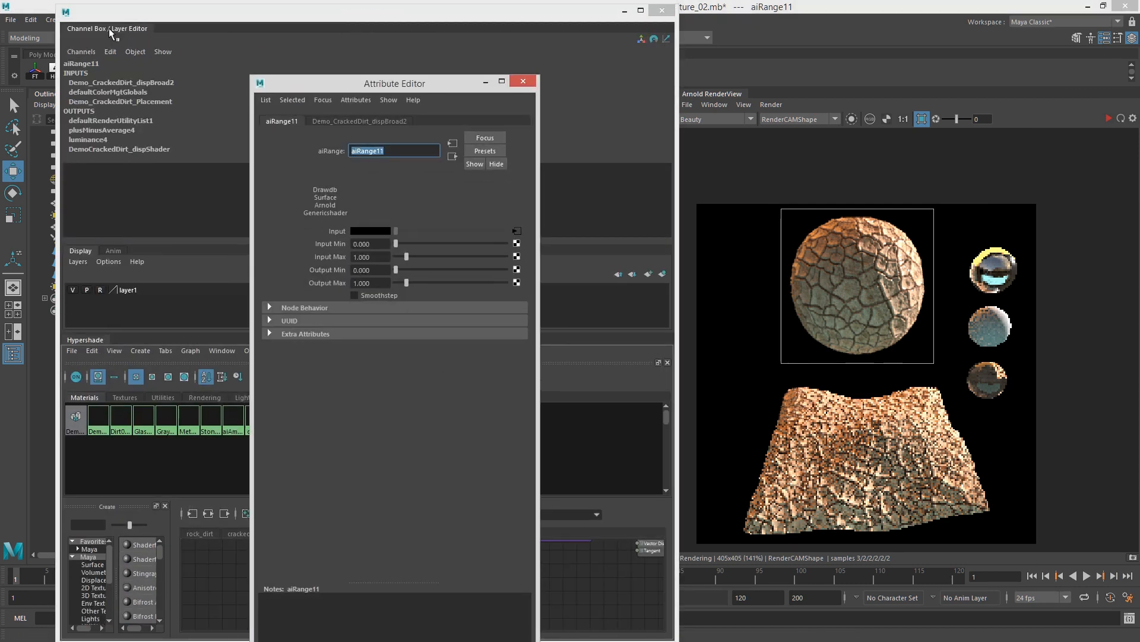
pyautogui.moveTo(110, 29); pyautogui.dragTo(529, 238)
pyautogui.moveTo(438, 90); pyautogui.dragTo(393, 22)
# Step: Enlarge the Hypershade window and move it aside so the separate aiRange attribute window is uncovered next to the render view
pyautogui.click(676, 328)
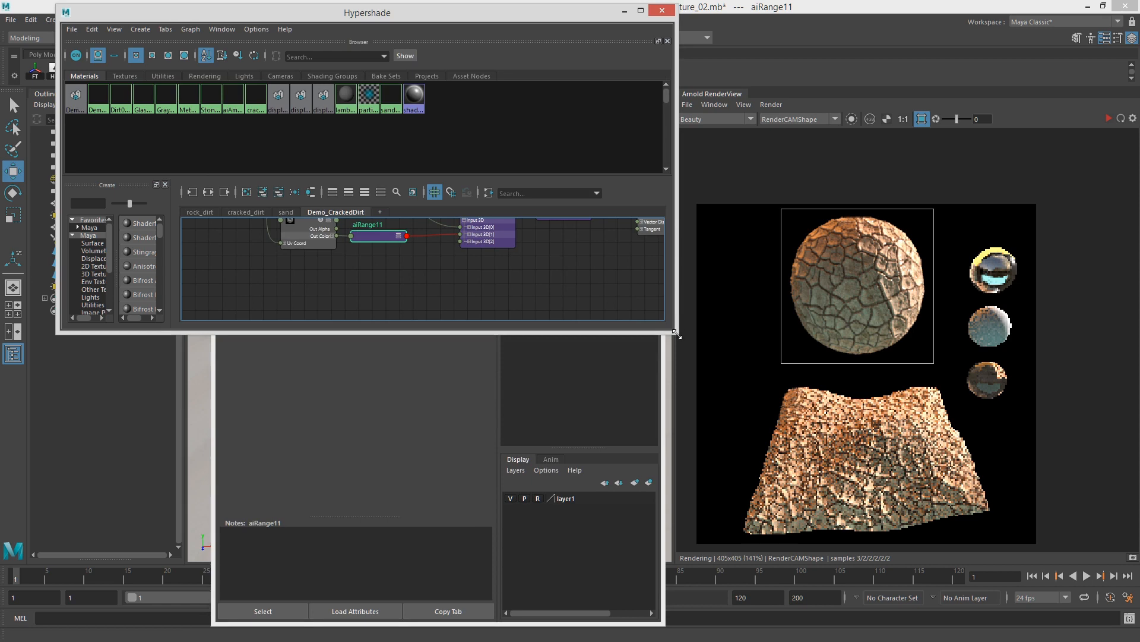
pyautogui.moveTo(676, 334); pyautogui.dragTo(688, 585)
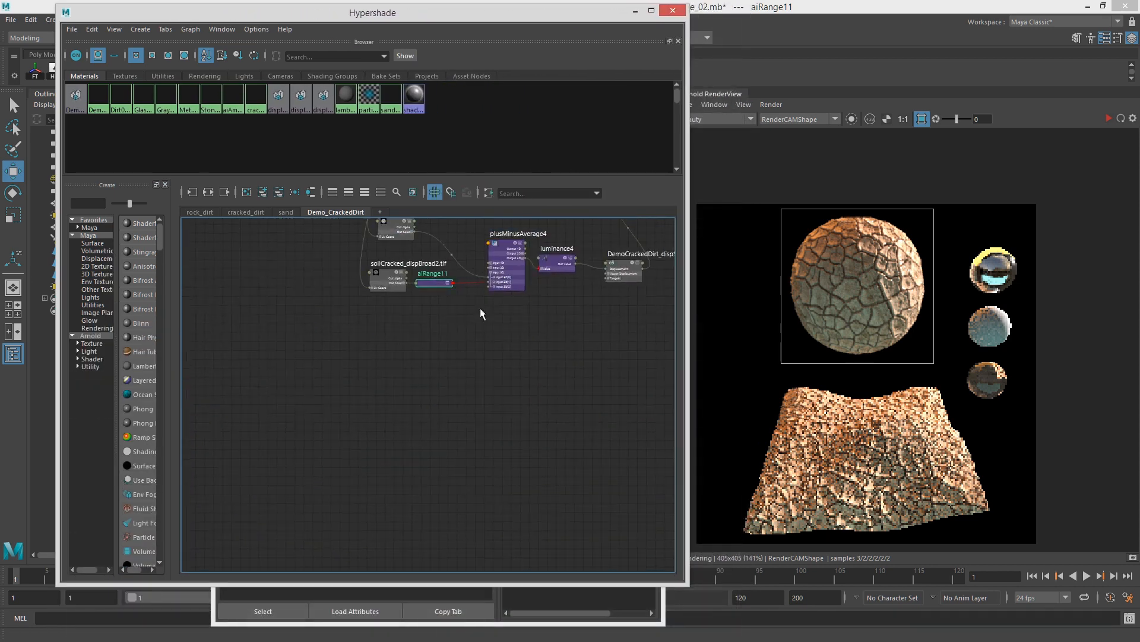
pyautogui.press('a')
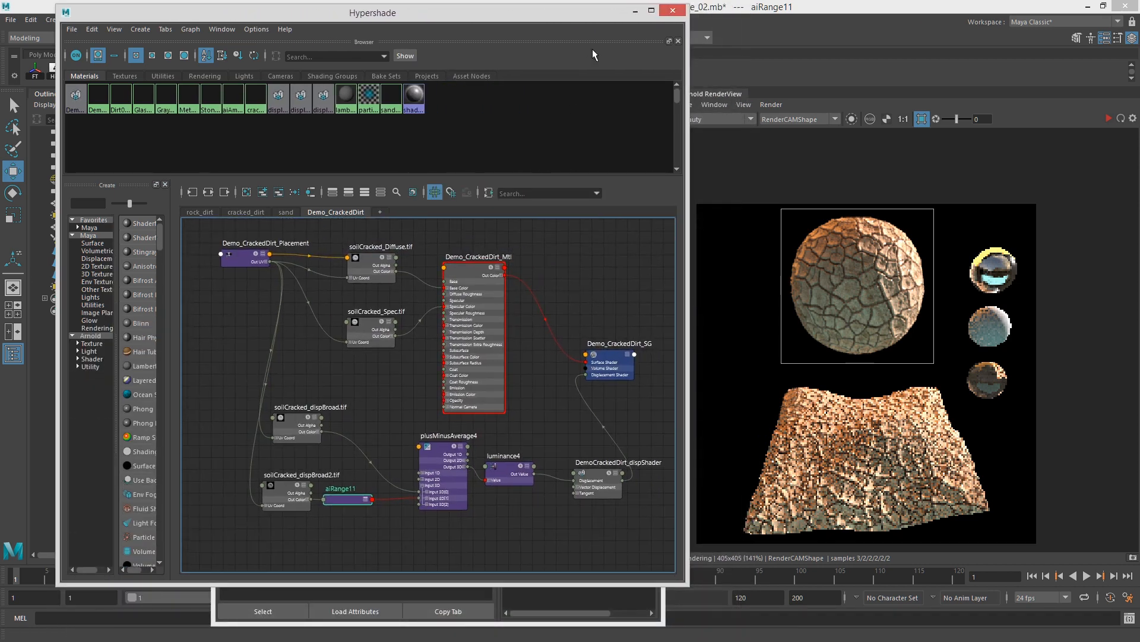
pyautogui.moveTo(573, 29); pyautogui.dragTo(1139, 142)
pyautogui.moveTo(469, 20); pyautogui.dragTo(416, 16)
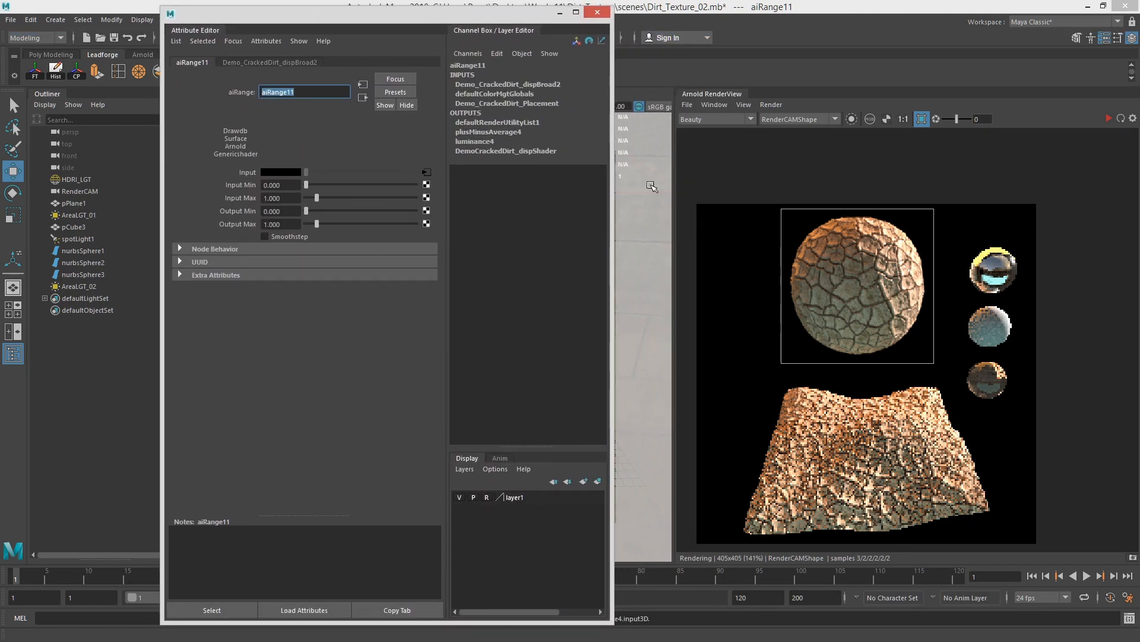
# Step: Isolate the selected node in the render and preview the aiRange and plusMinusAverage outputs on the cropped sphere
pyautogui.click(852, 119)
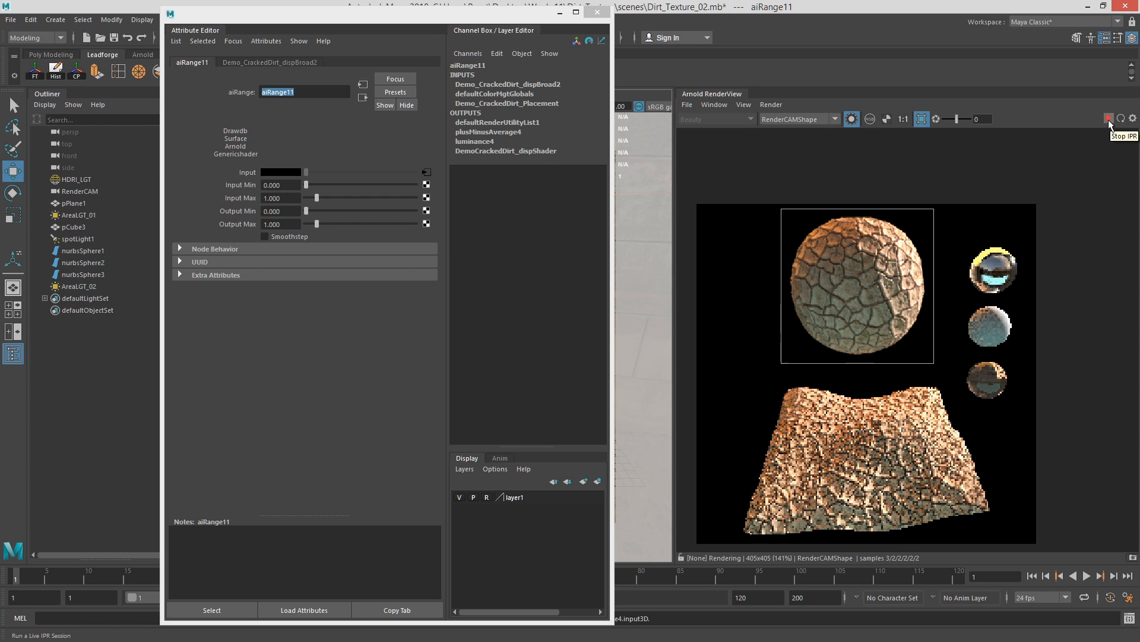
pyautogui.click(1109, 119)
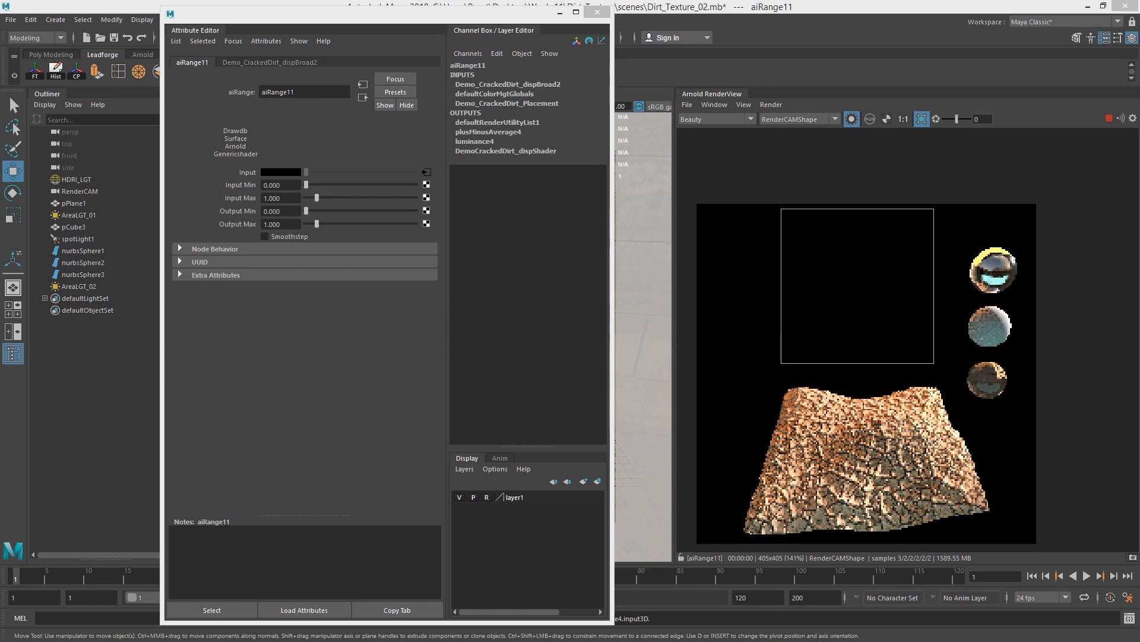
pyautogui.moveTo(1139, 12); pyautogui.dragTo(221, 14)
pyautogui.keyDown('alt'); pyautogui.moveTo(457, 471); pyautogui.dragTo(444, 447, button='right'); pyautogui.keyUp('alt')
pyautogui.keyDown('alt'); pyautogui.moveTo(444, 448); pyautogui.dragTo(514, 453, button='middle'); pyautogui.keyUp('alt')
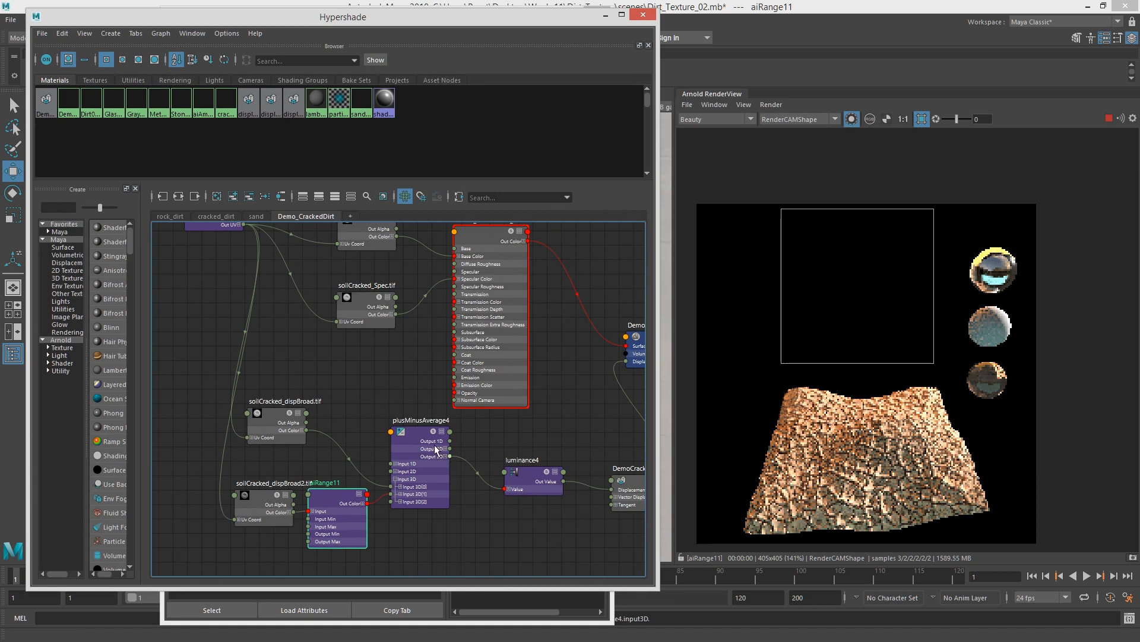
pyautogui.click(420, 441)
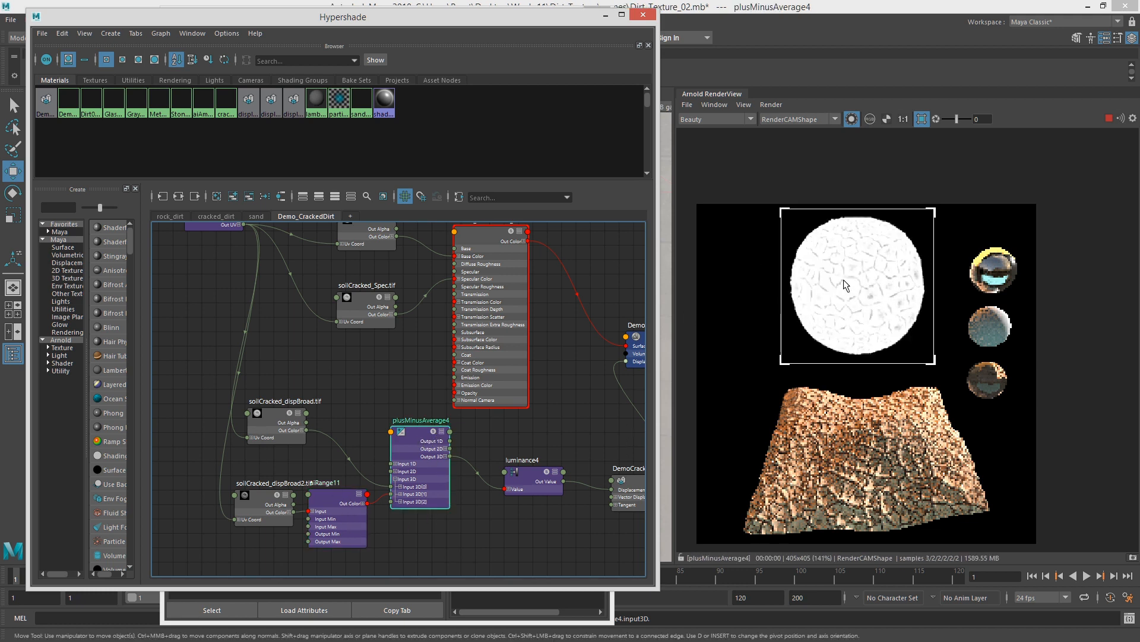
pyautogui.moveTo(428, 462); pyautogui.dragTo(422, 448)
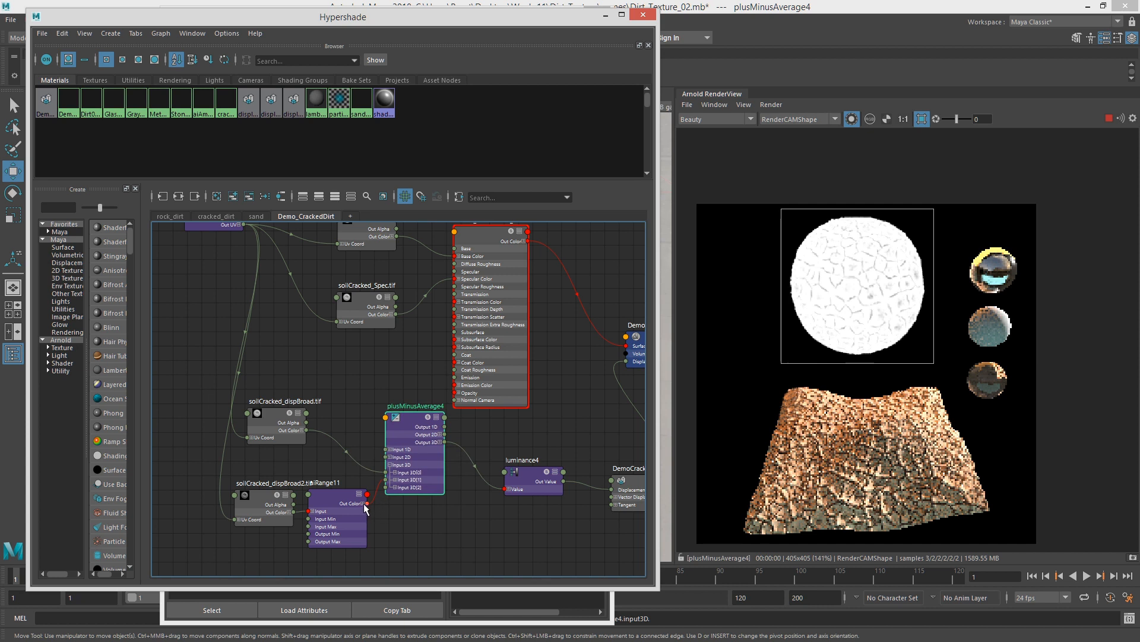
# Step: Try connecting the aiRange color output directly to the luminance value and preview the isolated aiRange node
pyautogui.click(1107, 119)
pyautogui.moveTo(368, 503); pyautogui.dragTo(506, 491)
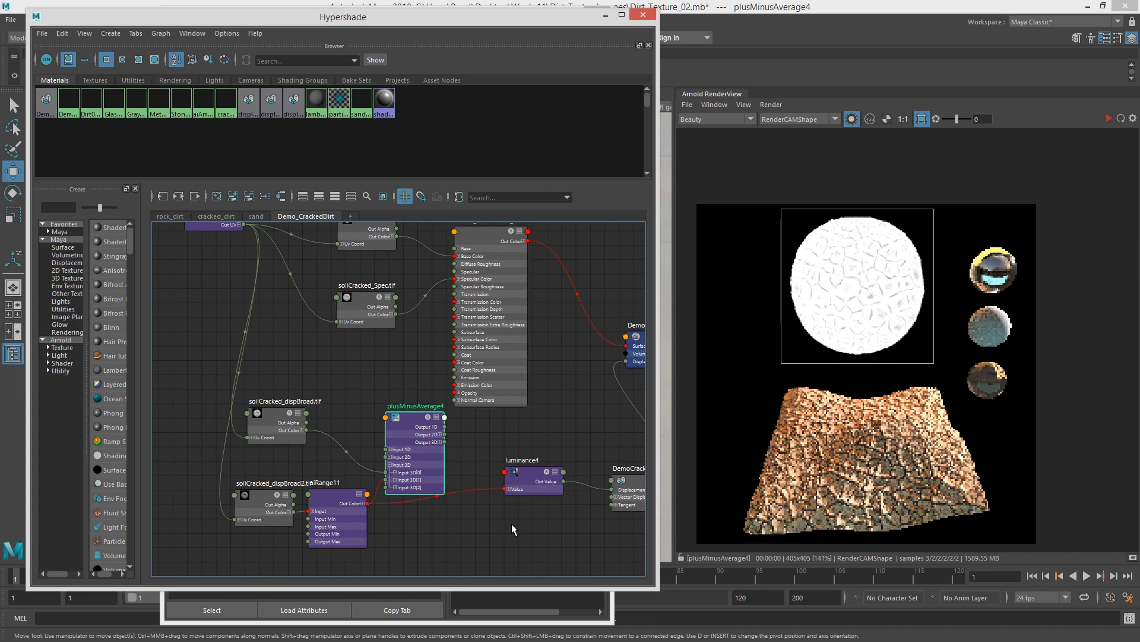
pyautogui.click(354, 521)
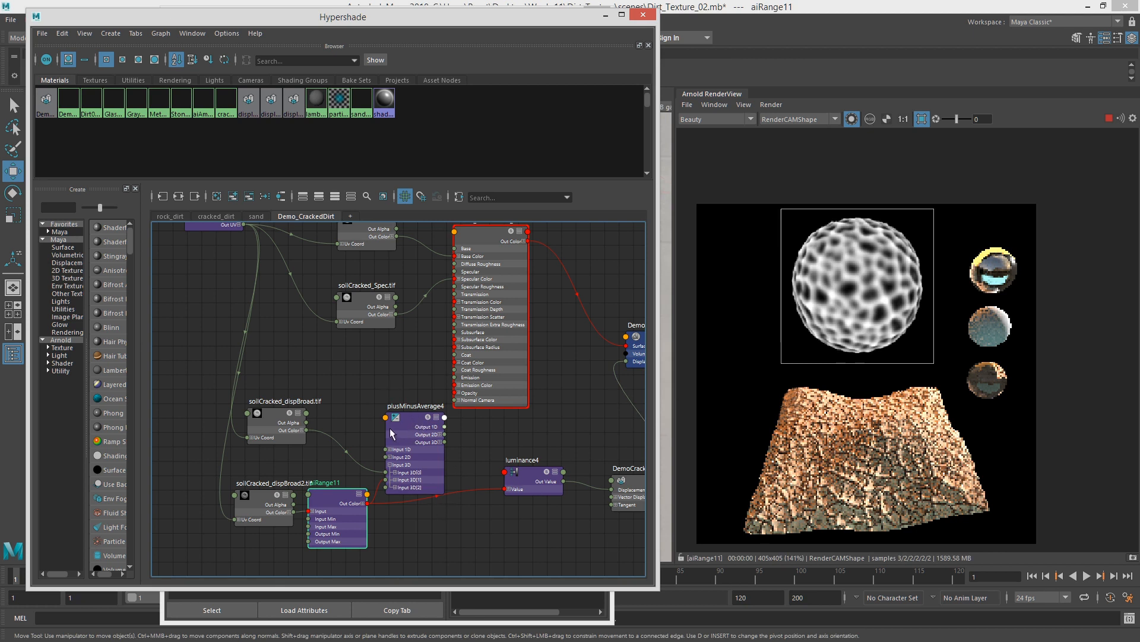
pyautogui.moveTo(408, 425); pyautogui.dragTo(423, 428)
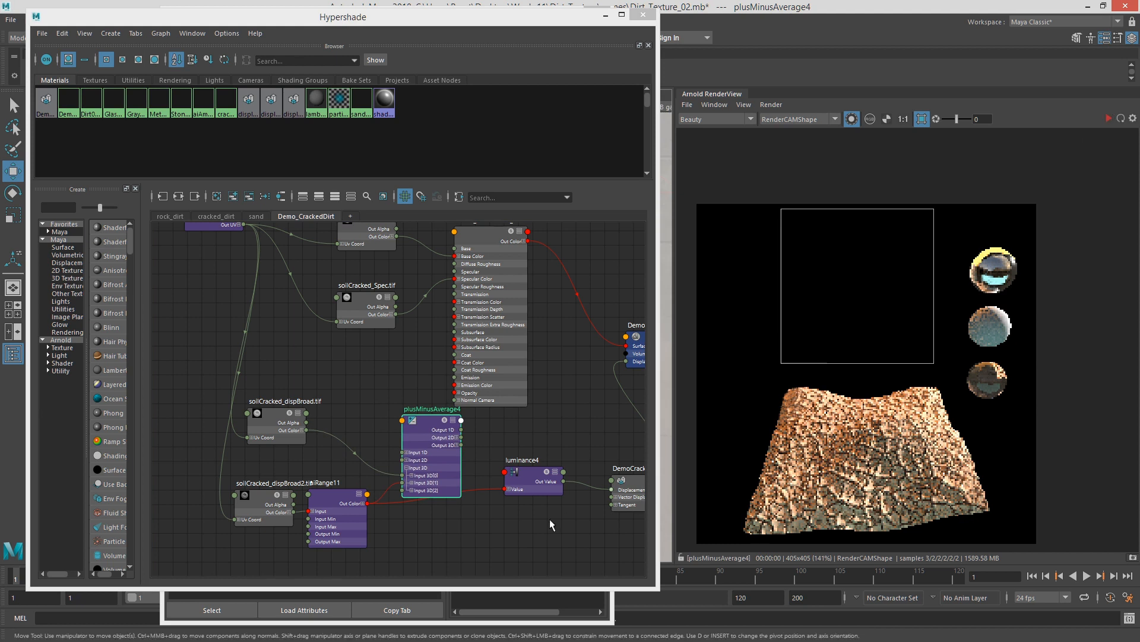
# Step: Reconnect the plusMinusAverage 3D output to the luminance value, preview it isolated, and switch back to the full material render
pyautogui.moveTo(461, 445); pyautogui.dragTo(505, 488)
pyautogui.moveTo(426, 433); pyautogui.dragTo(433, 455)
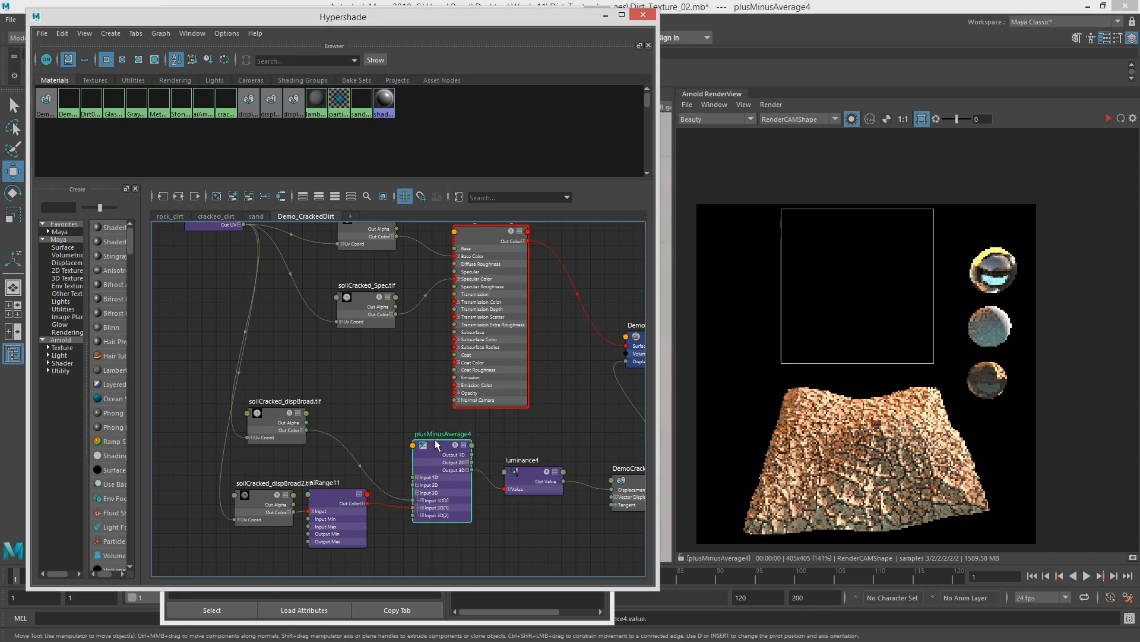
pyautogui.click(1109, 118)
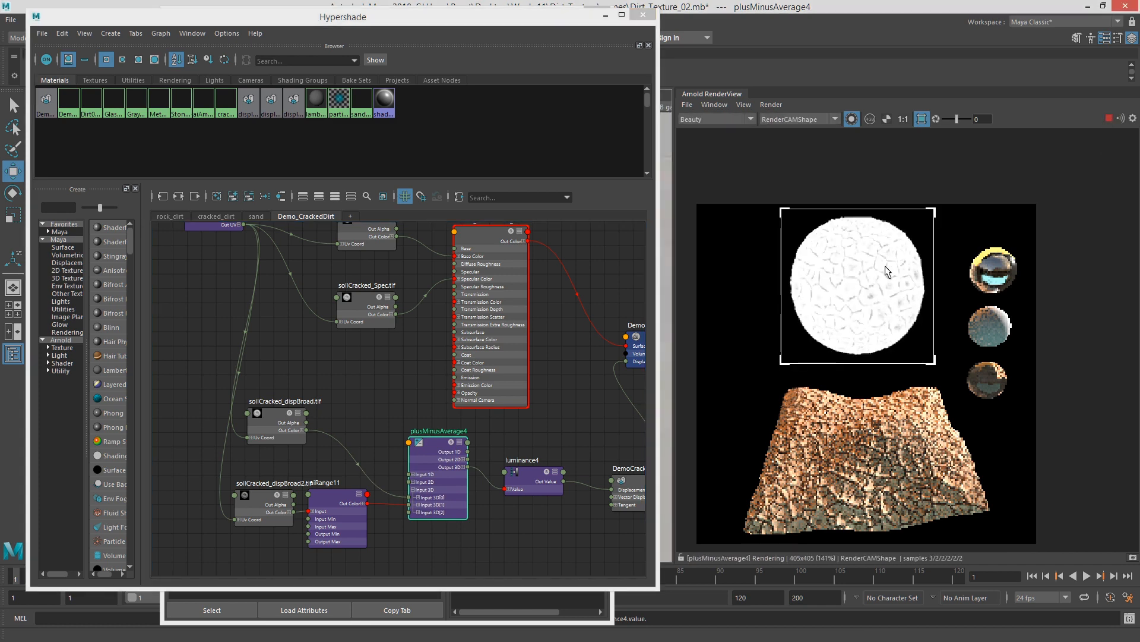
pyautogui.click(851, 119)
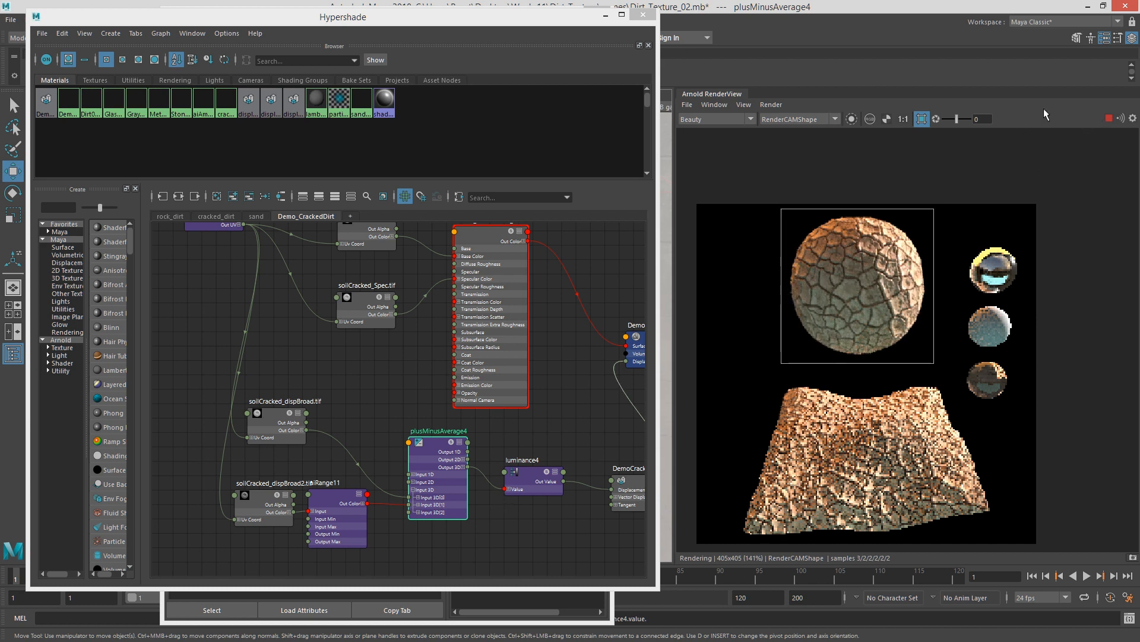
# Step: Select the aiRange node, set its Output Max to 0.5 and check the crack relief on the cropped sphere
pyautogui.moveTo(334, 503); pyautogui.dragTo(338, 499)
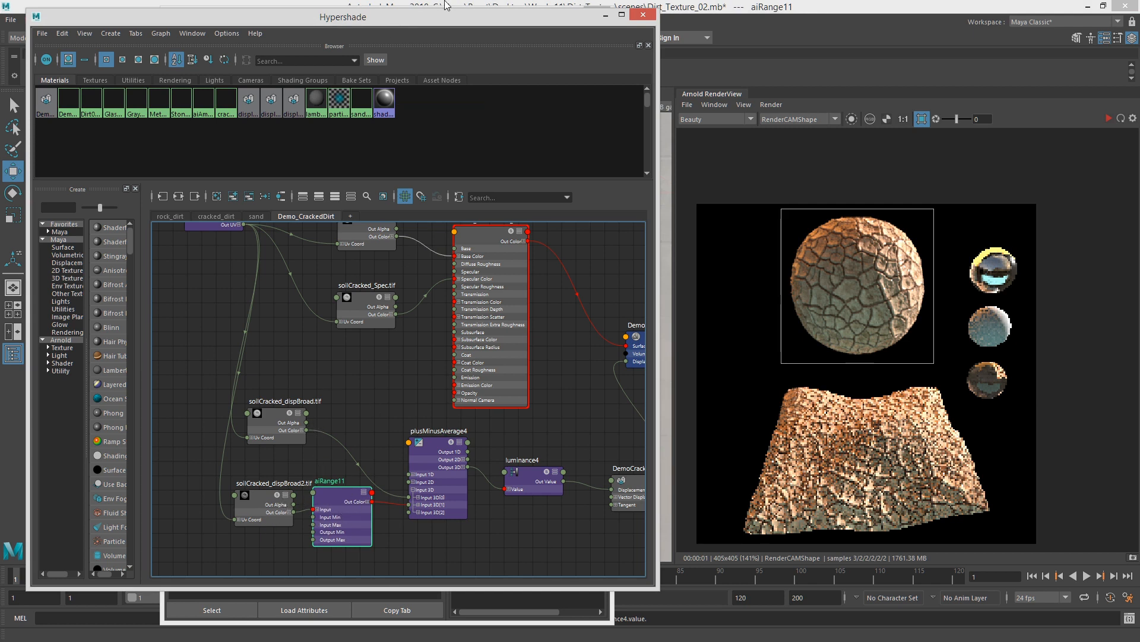
pyautogui.moveTo(345, 507); pyautogui.dragTo(346, 506)
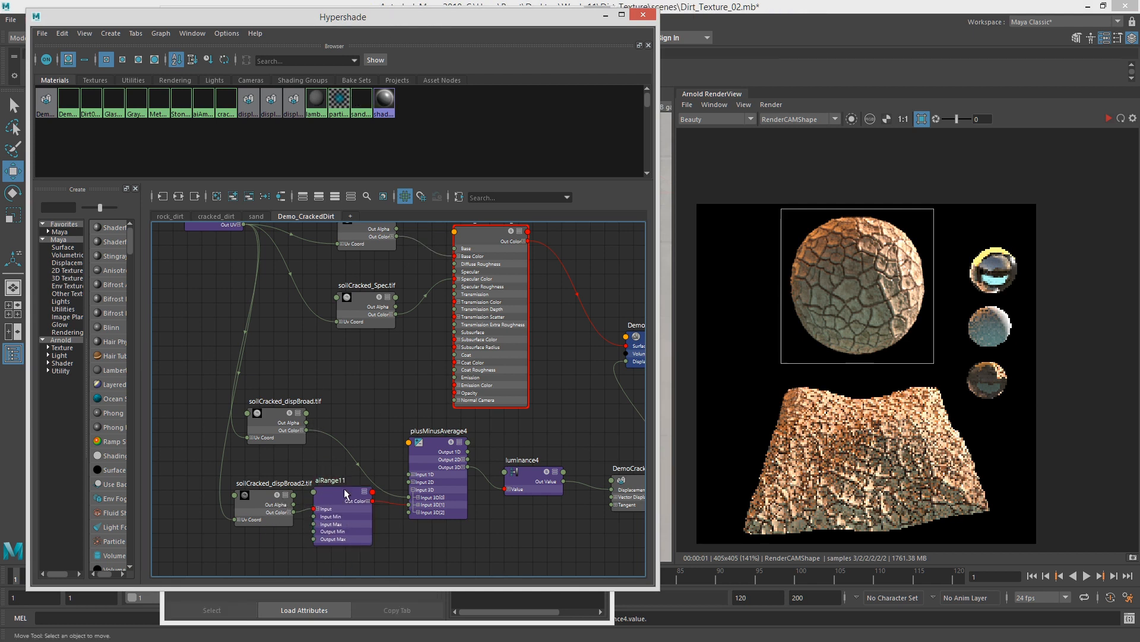
pyautogui.moveTo(407, 23); pyautogui.dragTo(1139, 61)
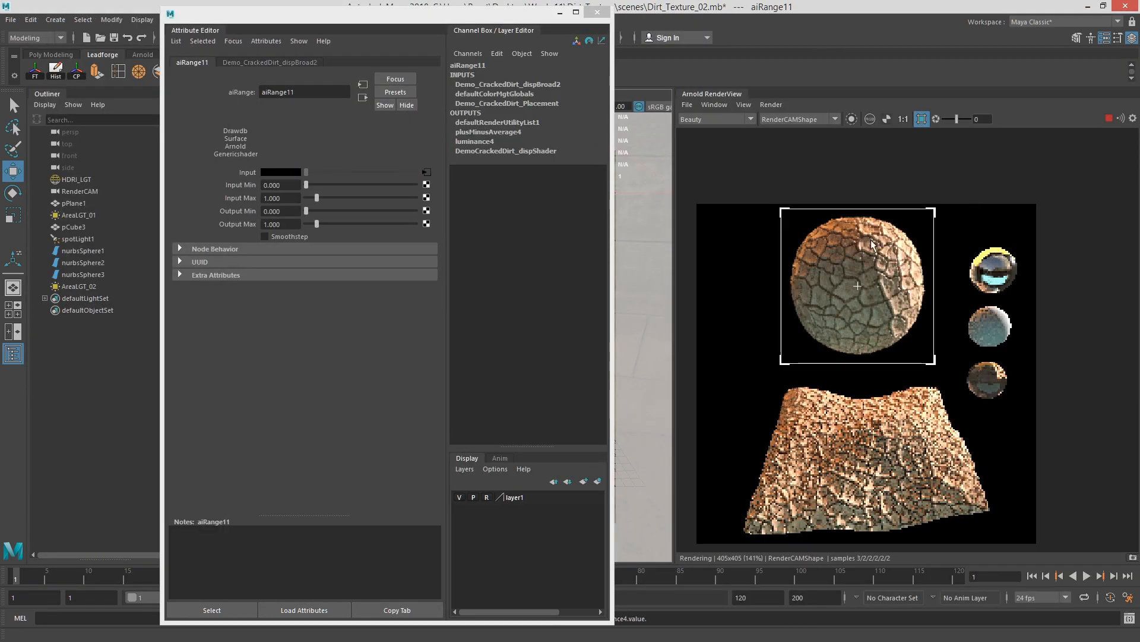
pyautogui.scroll(2, 879, 202)
pyautogui.scroll(1, 905, 330)
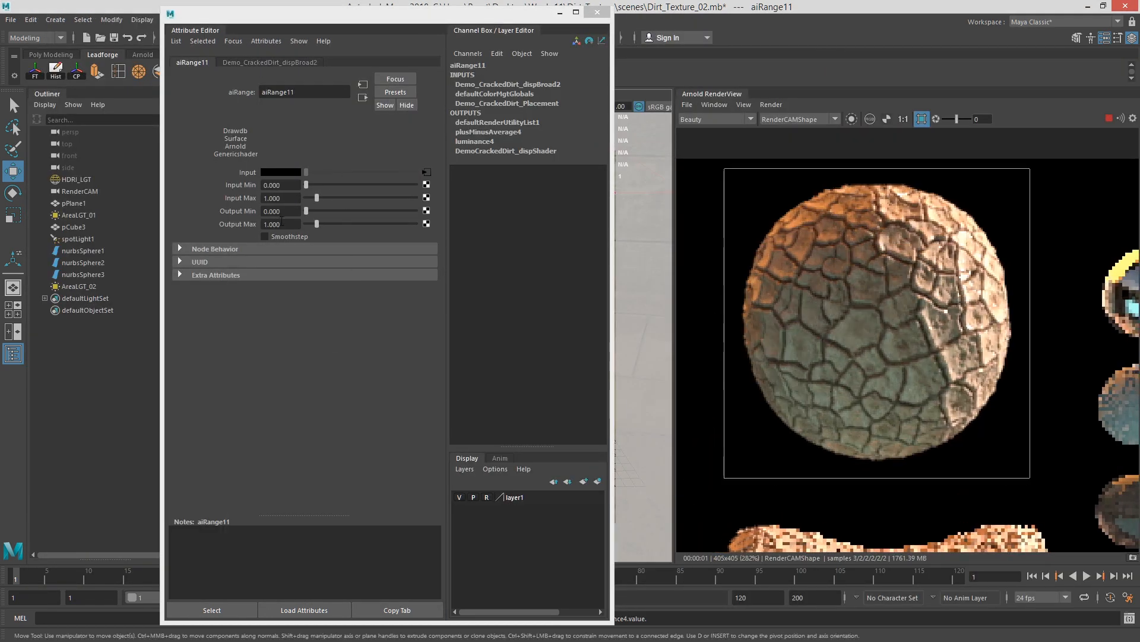
pyautogui.doubleClick(289, 223)
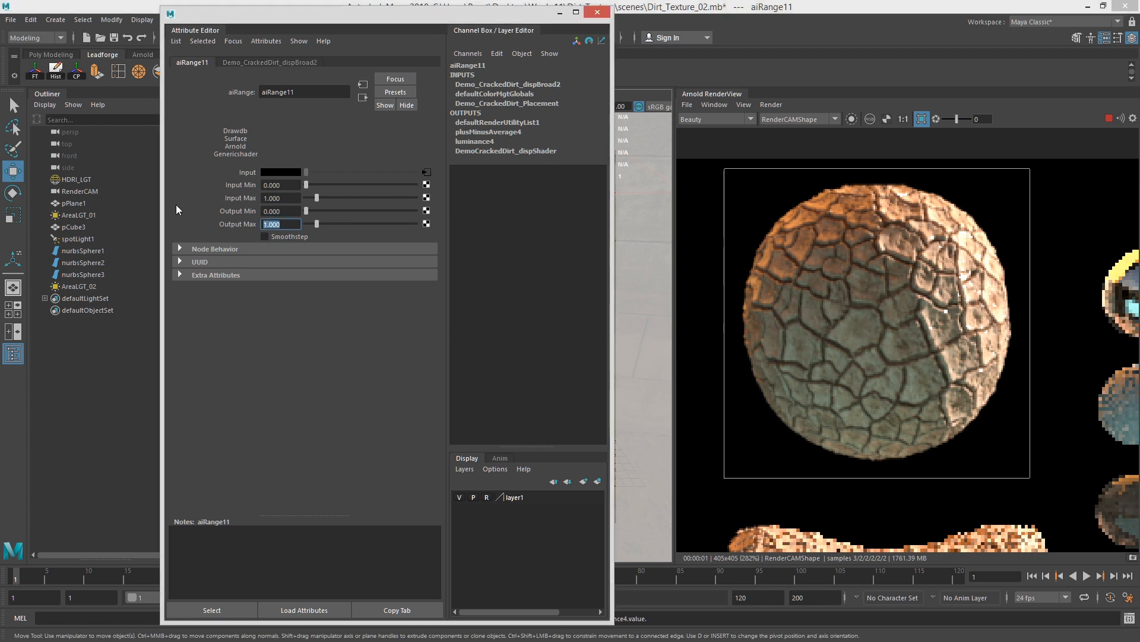
pyautogui.write('0.5')
pyautogui.press('Return')
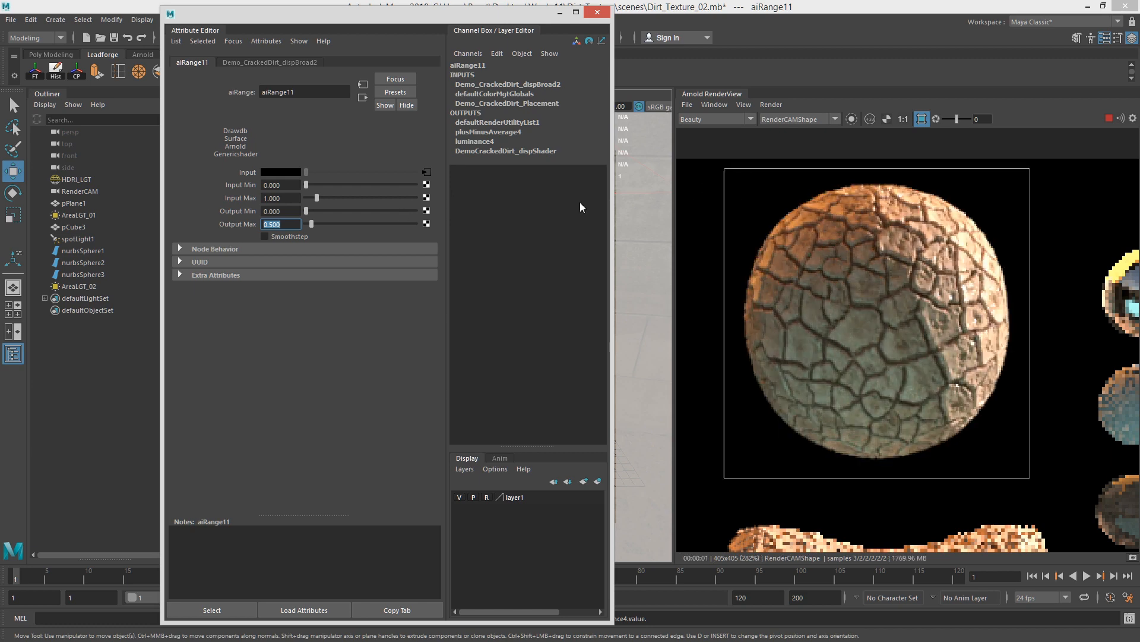
# Step: Set the aiRange node's Output Max to 0.7 and enable Smoothstep
pyautogui.write('.7')
pyautogui.press('Return')
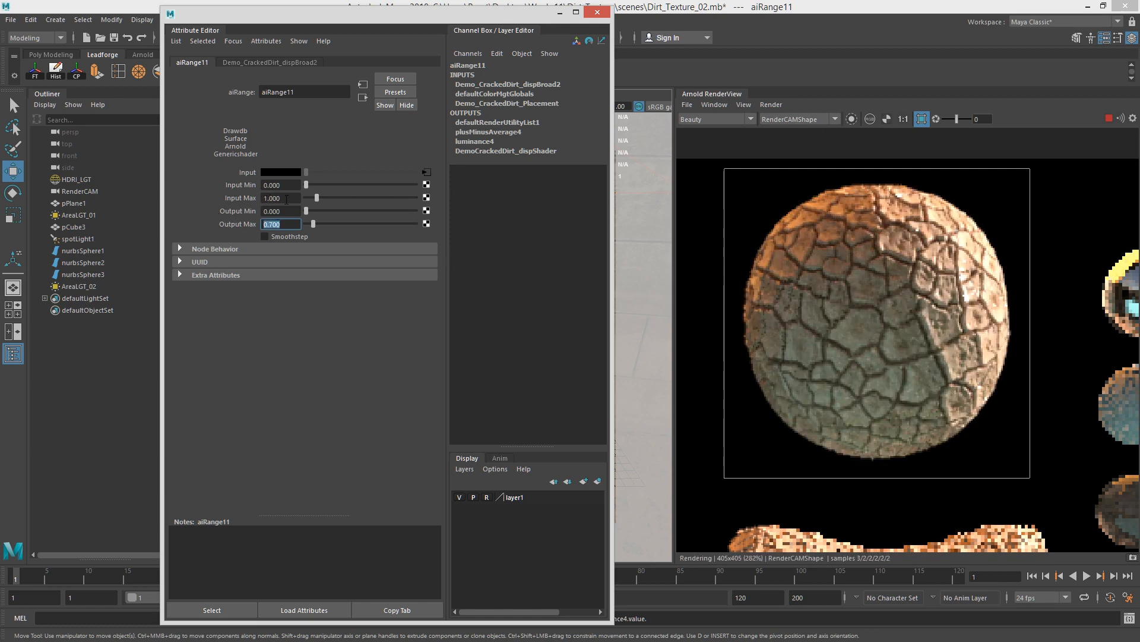
pyautogui.click(278, 238)
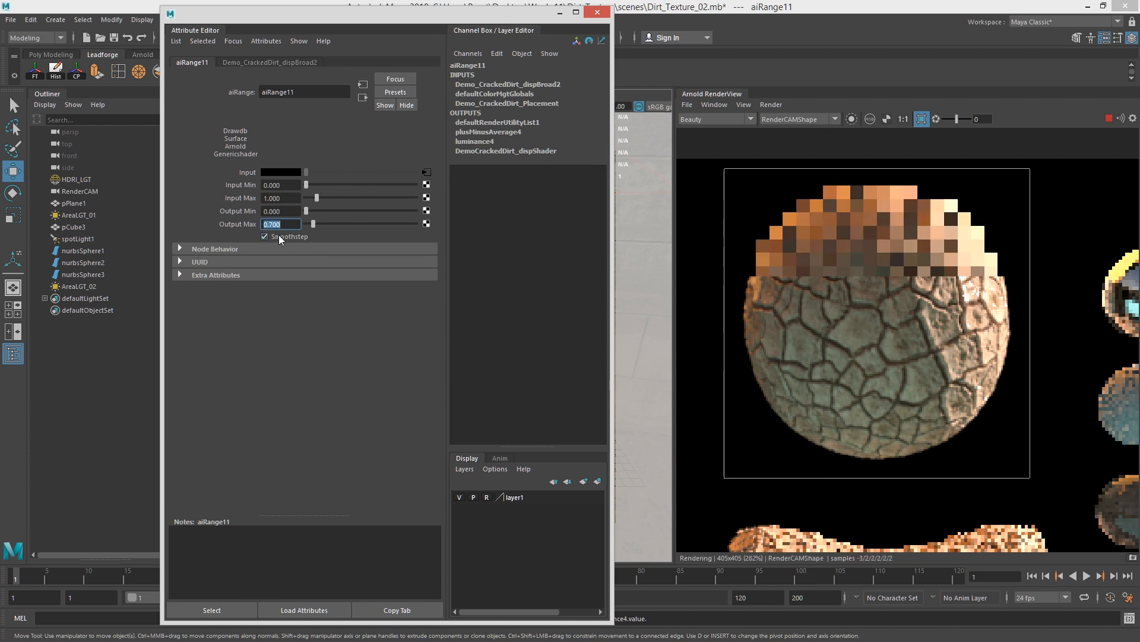
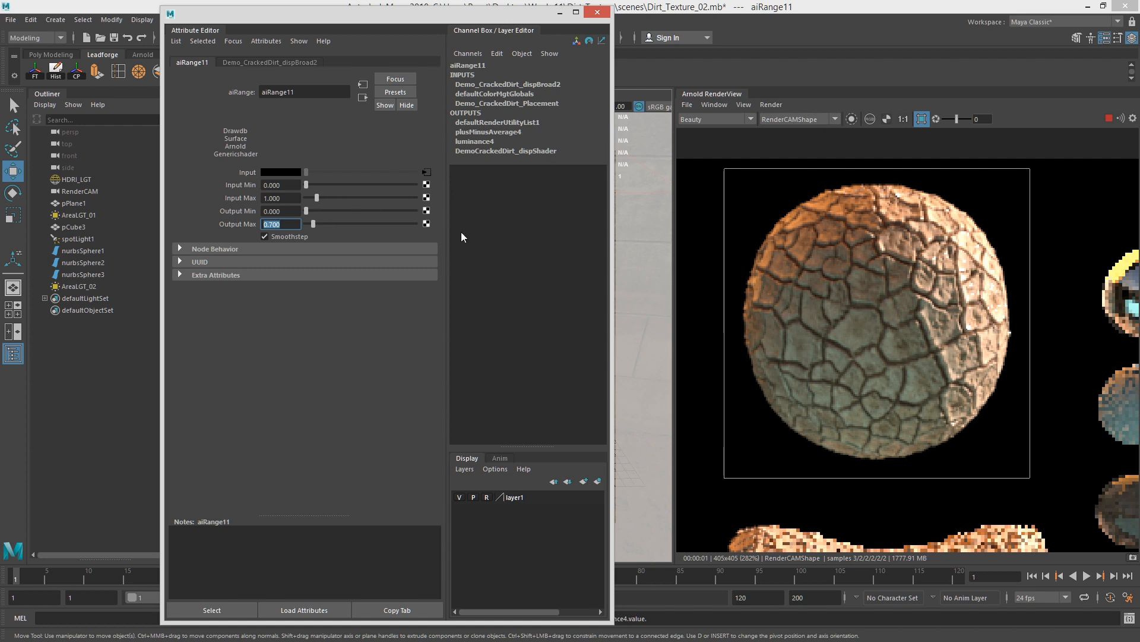
# Step: Stop the live render and reposition the aiRange and soilCracked_dispBroad.tif nodes to make room in the graph
pyautogui.click(1109, 118)
pyautogui.scroll(-1, 903, 355)
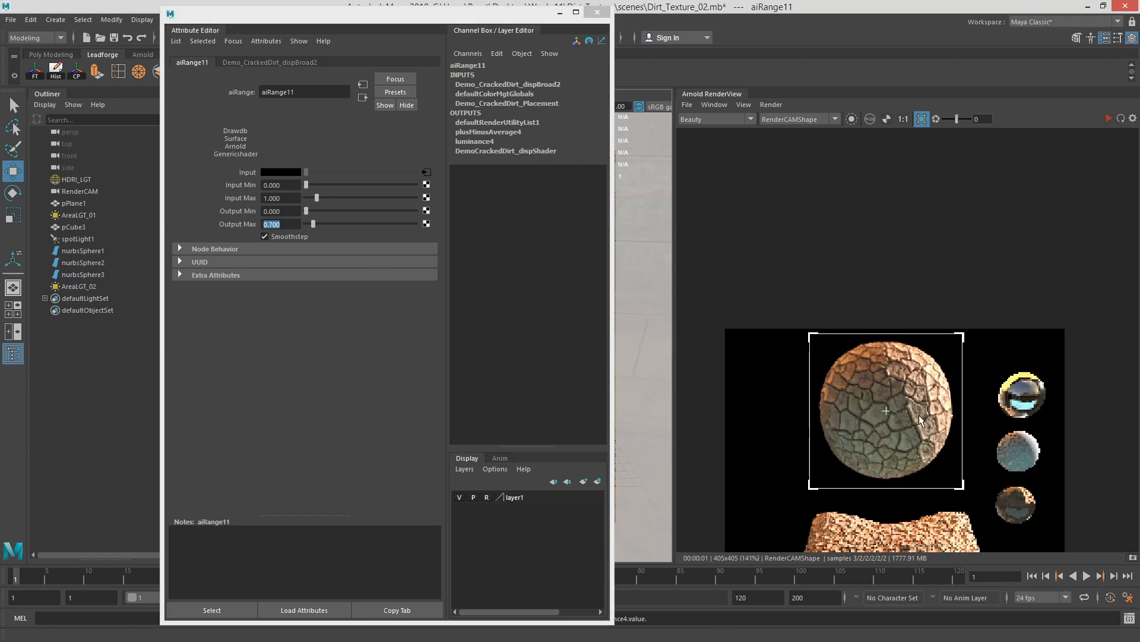
pyautogui.moveTo(918, 415); pyautogui.dragTo(936, 271, button='middle')
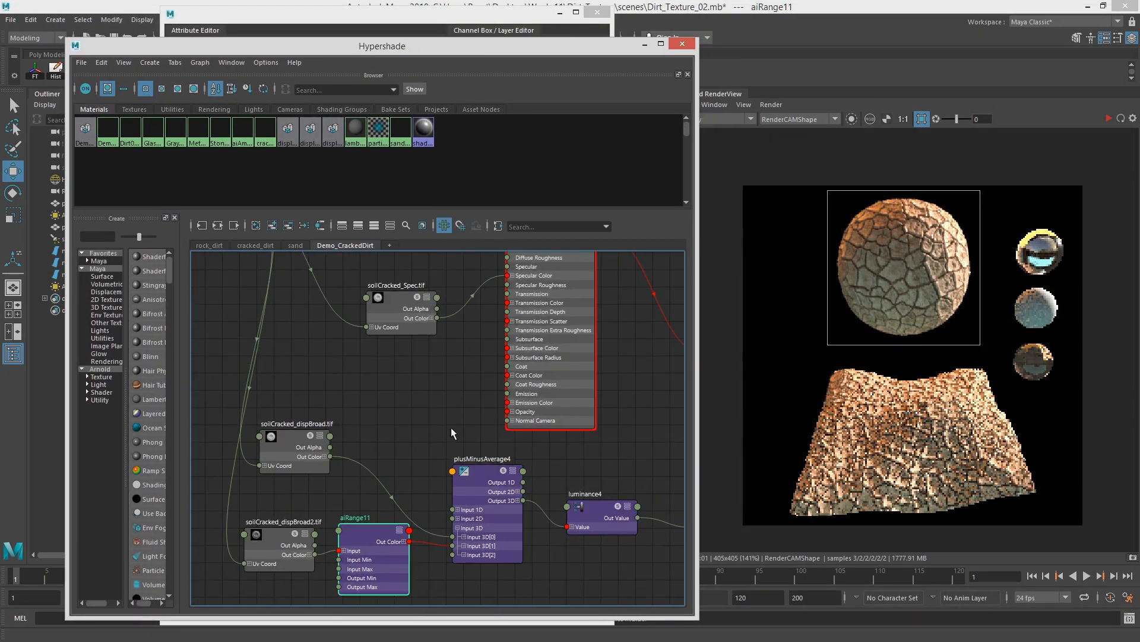
pyautogui.keyDown('alt'); pyautogui.moveTo(453, 433); pyautogui.dragTo(444, 377, button='middle'); pyautogui.keyUp('alt')
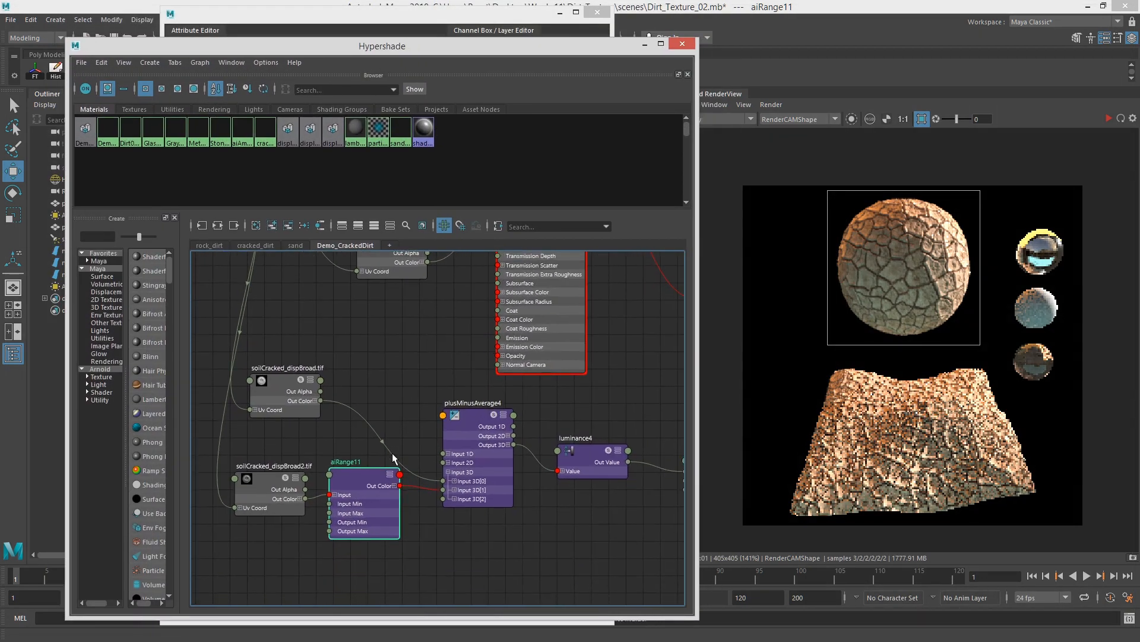
pyautogui.moveTo(362, 473); pyautogui.dragTo(357, 488)
pyautogui.moveTo(295, 392); pyautogui.dragTo(275, 381)
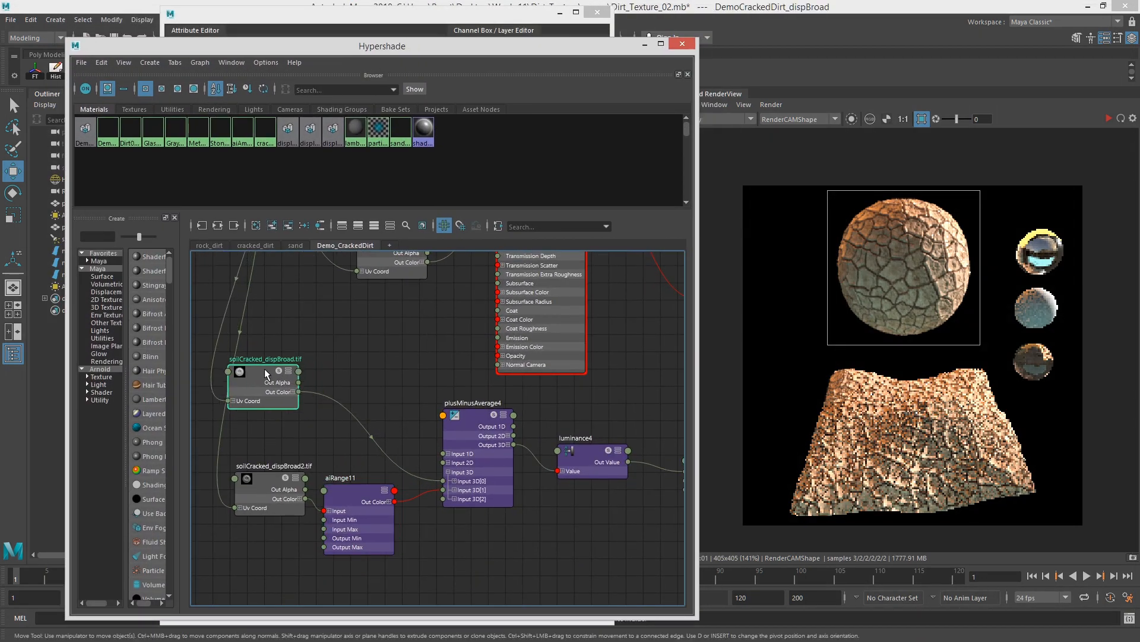
# Step: Create a second aiRange node and connect it between soilCracked_dispBroad.tif and the first 3D input of plusMinusAverage
pyautogui.press('Tab')
pyautogui.write('aiRange')
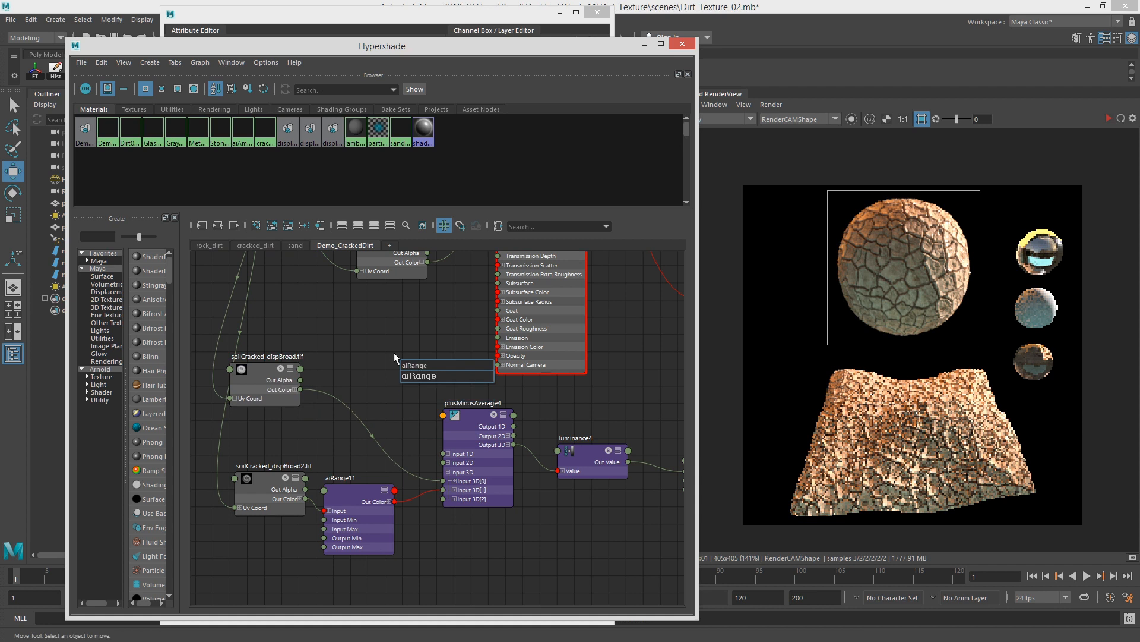
pyautogui.press('Return')
pyautogui.moveTo(433, 368); pyautogui.dragTo(450, 484)
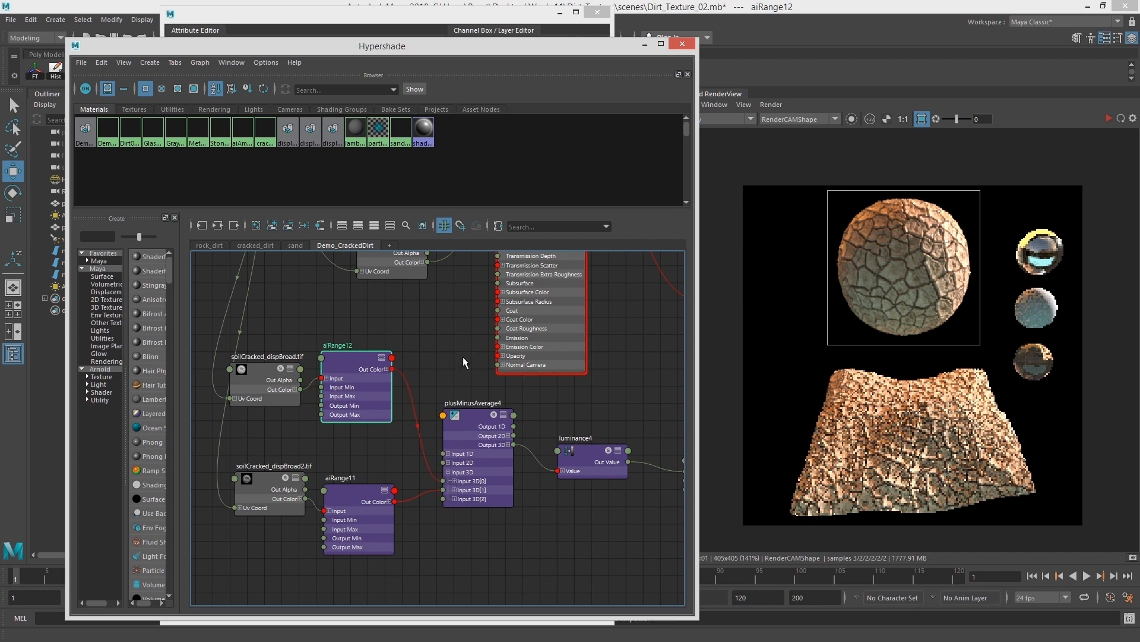
# Step: Restart the live render, move the Hypershade out of the way and examine the cropped sphere's cracks up close
pyautogui.click(1113, 118)
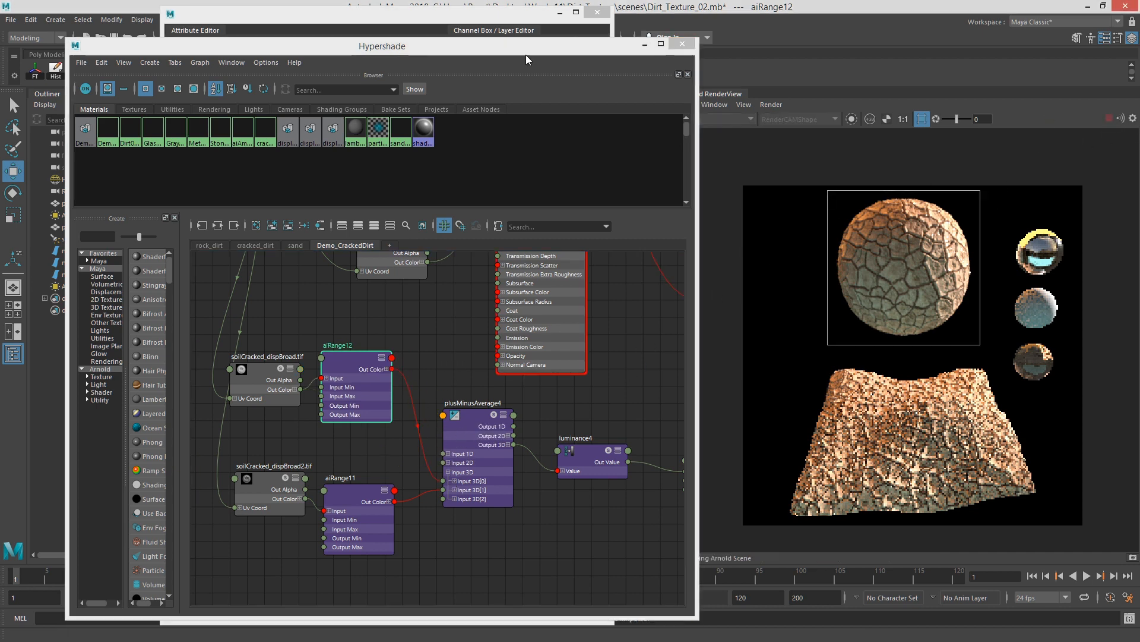
pyautogui.moveTo(465, 49); pyautogui.dragTo(1139, 112)
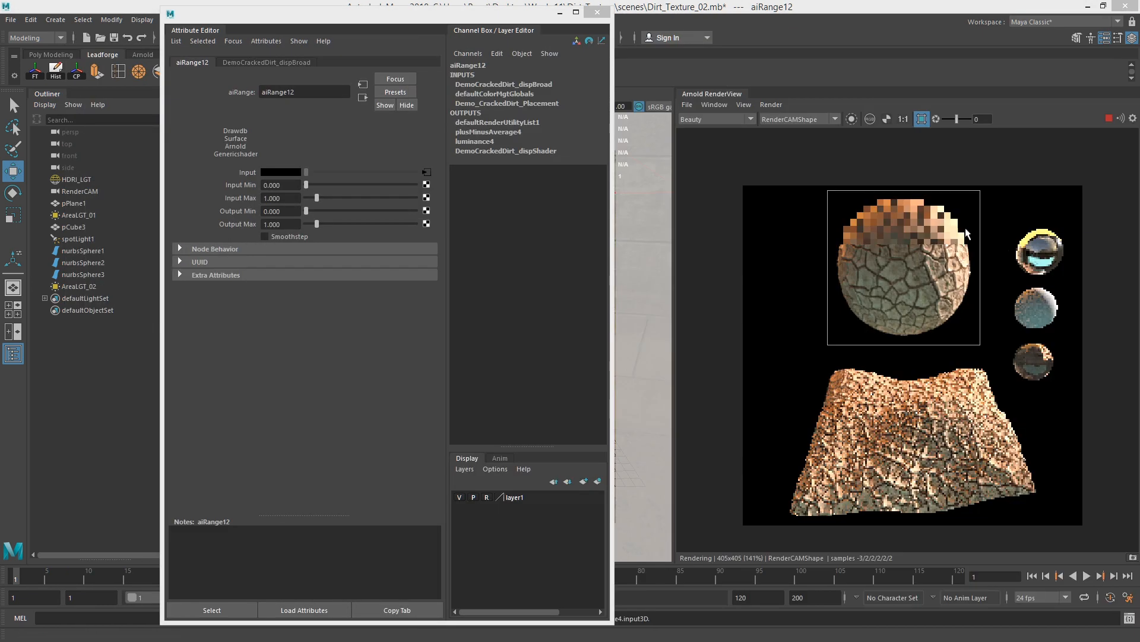
pyautogui.scroll(2, 964, 229)
pyautogui.moveTo(964, 229); pyautogui.dragTo(980, 404, button='middle')
pyautogui.scroll(2, 950, 345)
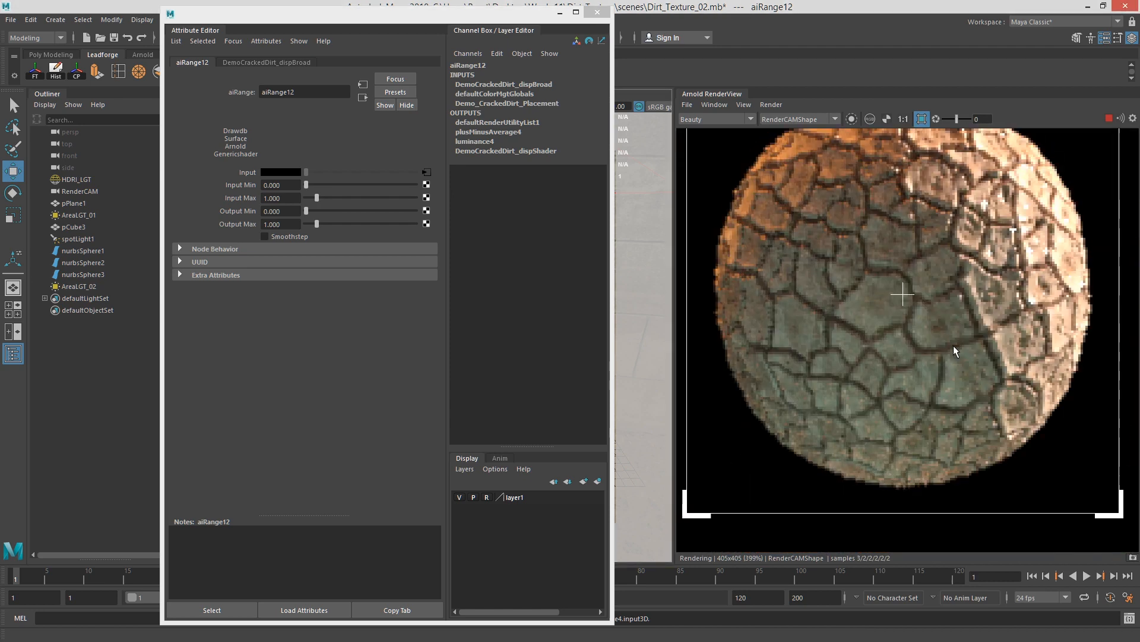
pyautogui.scroll(-1, 954, 344)
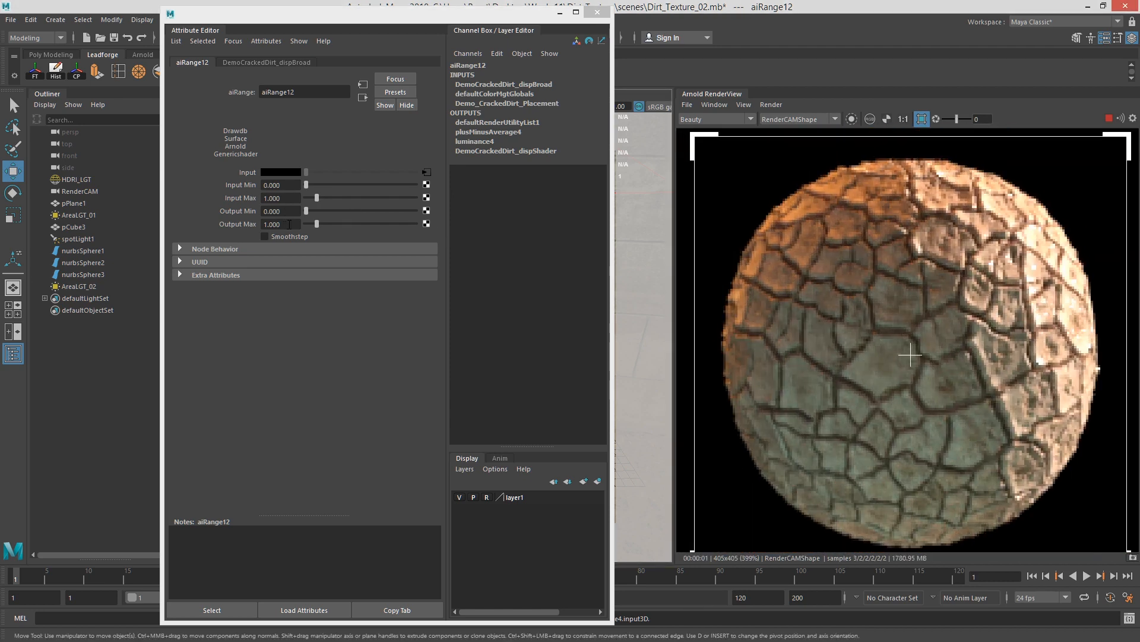
# Step: Lower the new aiRange node's Output Min to -1 and further to -2 to deepen the broad cracks
pyautogui.moveTo(289, 224); pyautogui.dragTo(221, 218)
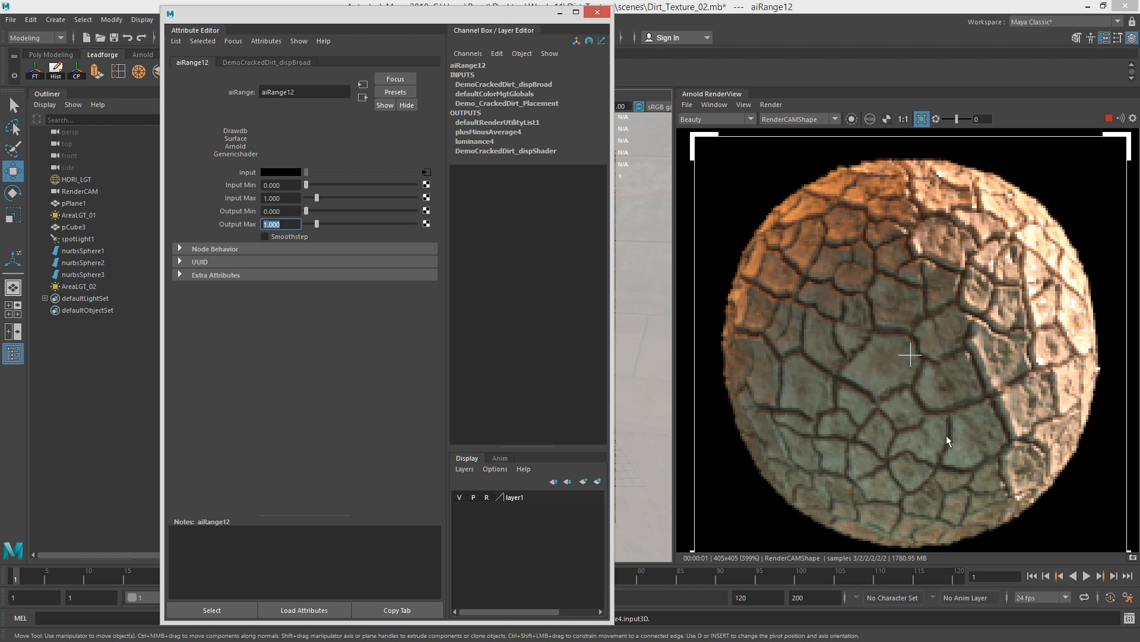
pyautogui.click(288, 212)
pyautogui.press('Return')
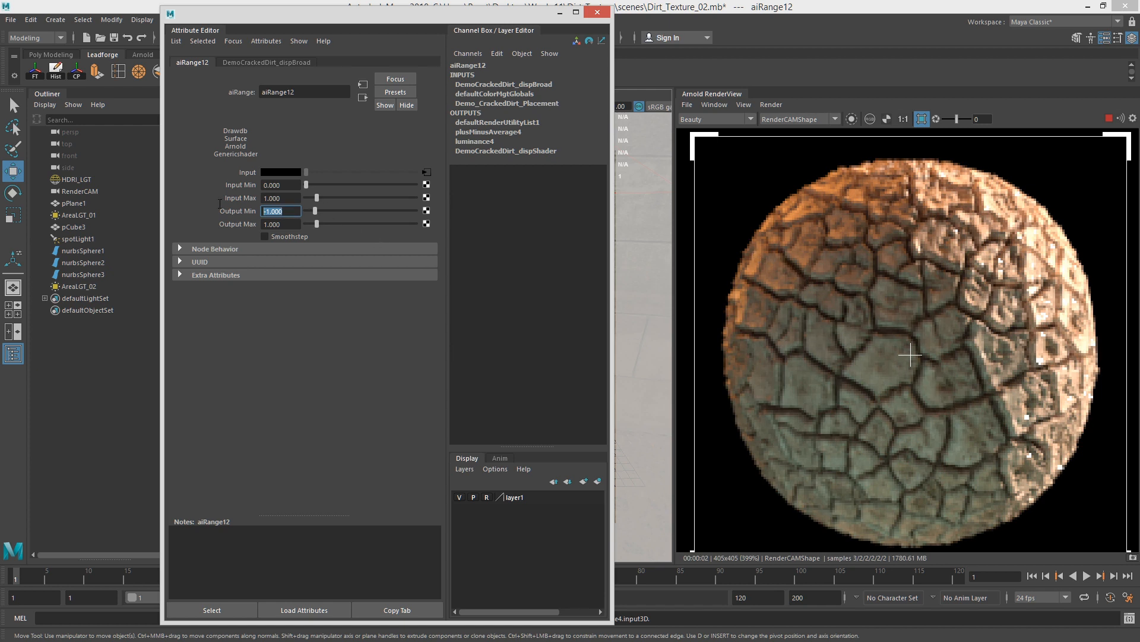
pyautogui.write('-2')
pyautogui.press('Return')
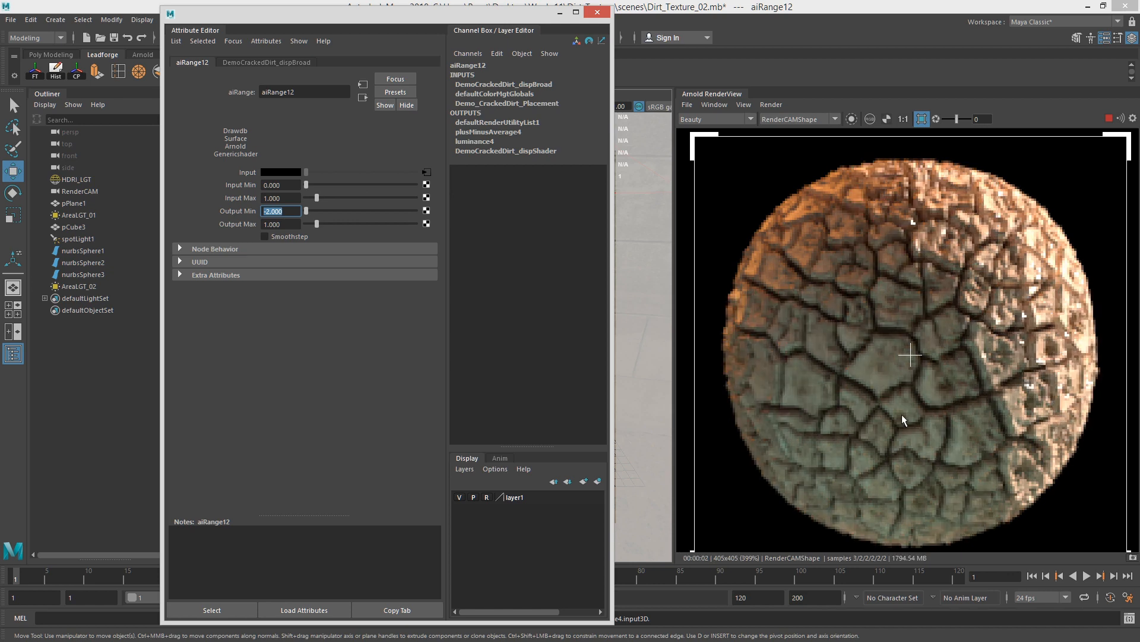
# Step: Enable Smoothstep on the new aiRange node and update the full scene in the render view
pyautogui.scroll(-2, 890, 409)
pyautogui.moveTo(894, 404); pyautogui.dragTo(882, 245, button='middle')
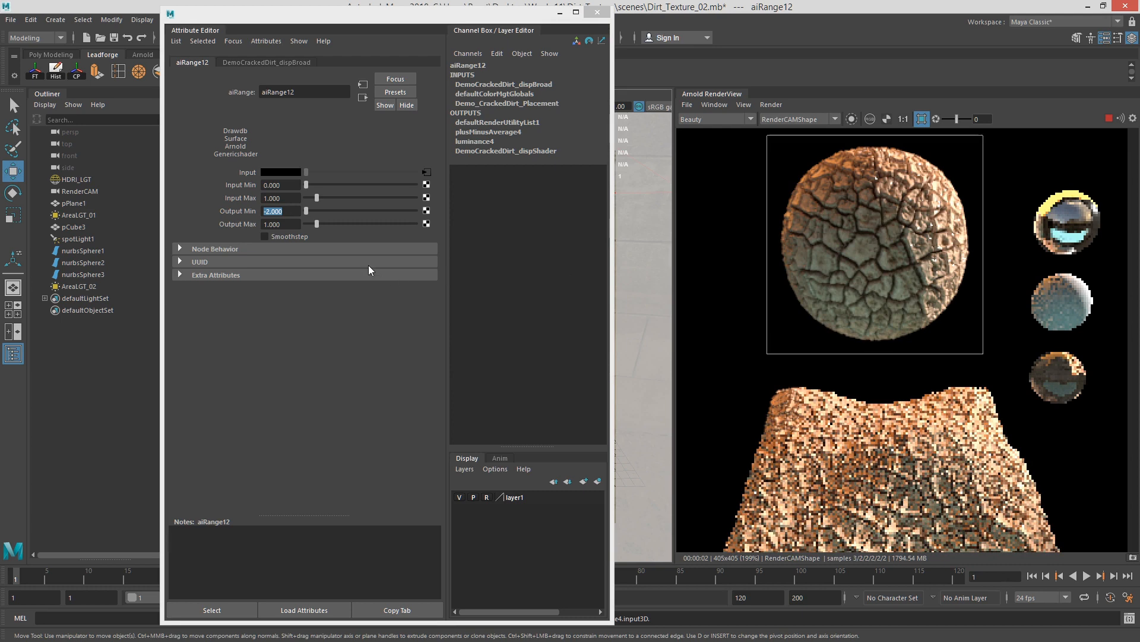
pyautogui.click(265, 236)
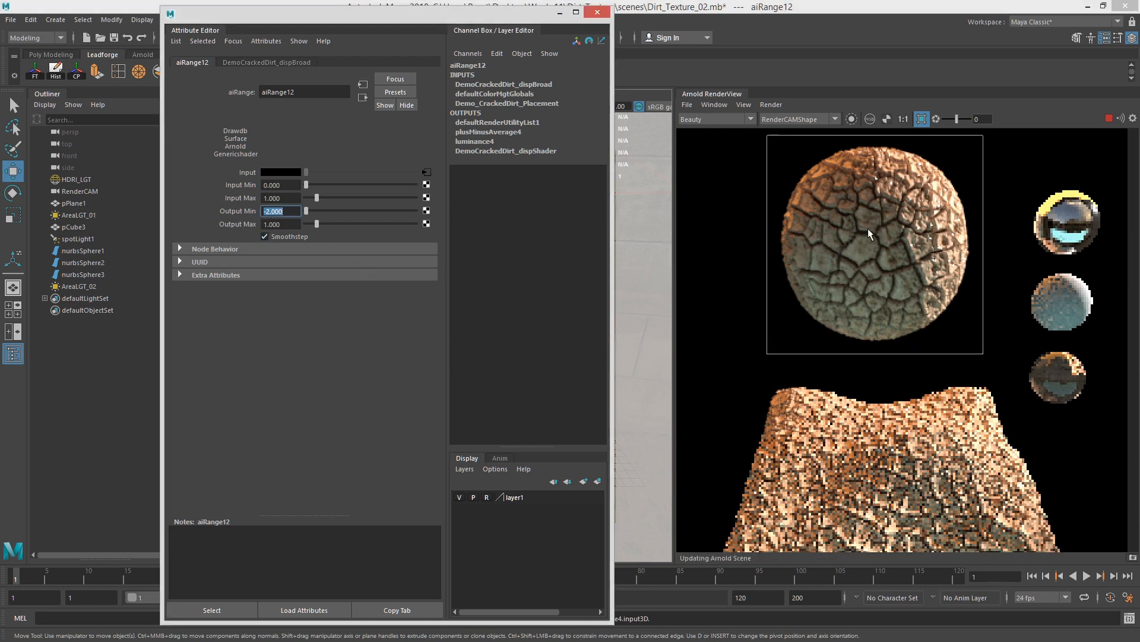
pyautogui.scroll(1, 891, 205)
pyautogui.moveTo(893, 202); pyautogui.dragTo(915, 366, button='middle')
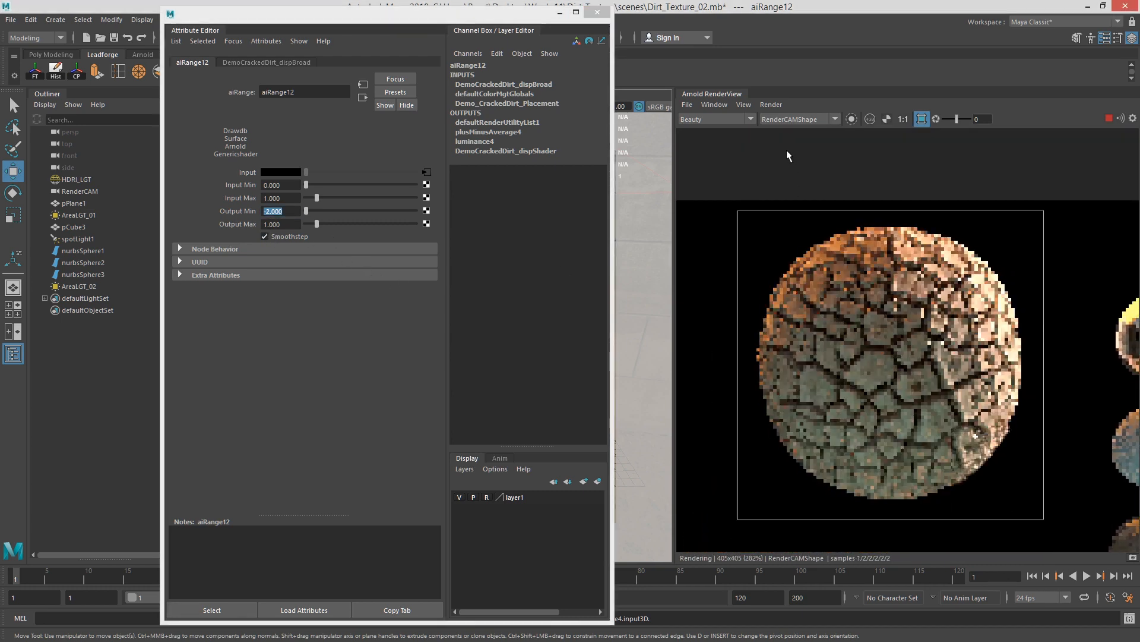
pyautogui.click(779, 103)
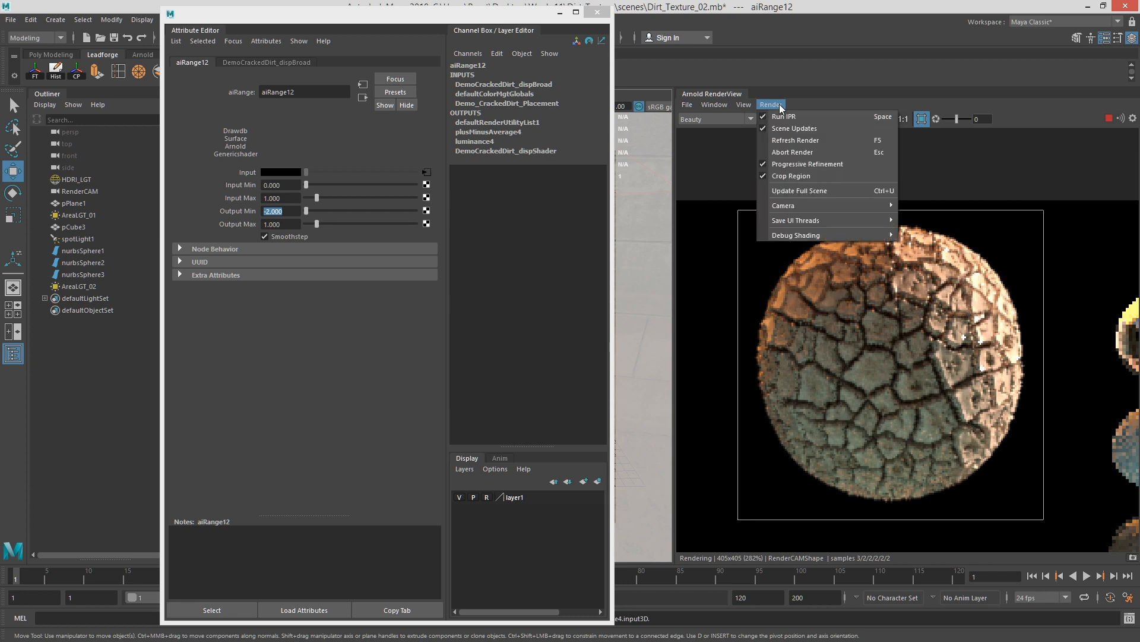
pyautogui.click(817, 190)
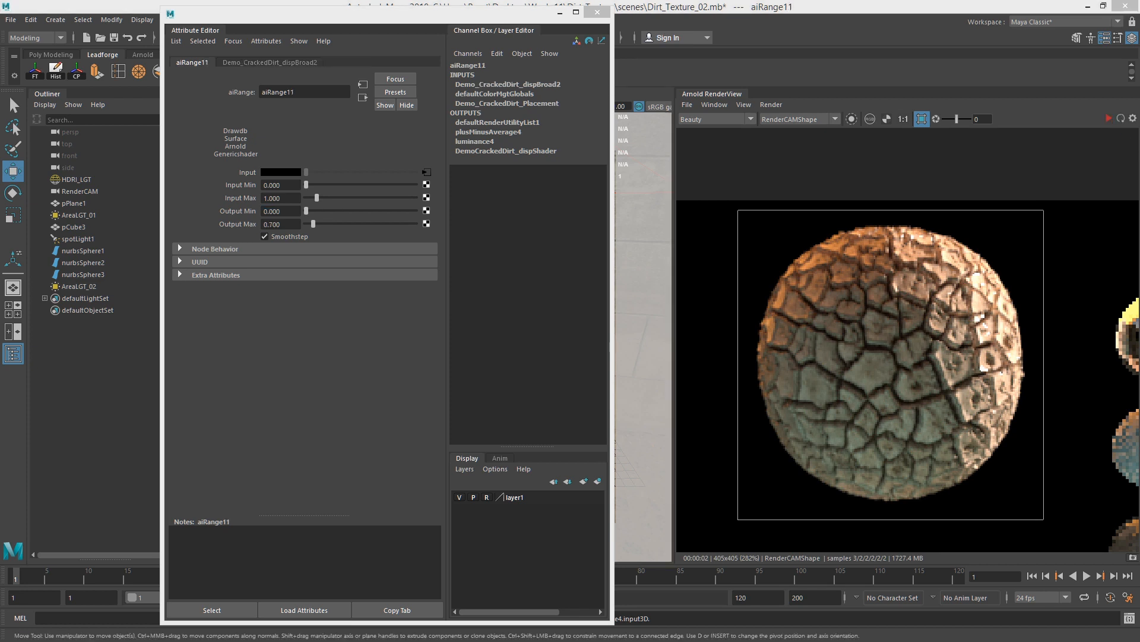
# Step: Restart the live render and try Output Max 0.5 on the aiRange of the second displacement texture, then set it to 1
pyautogui.click(1107, 119)
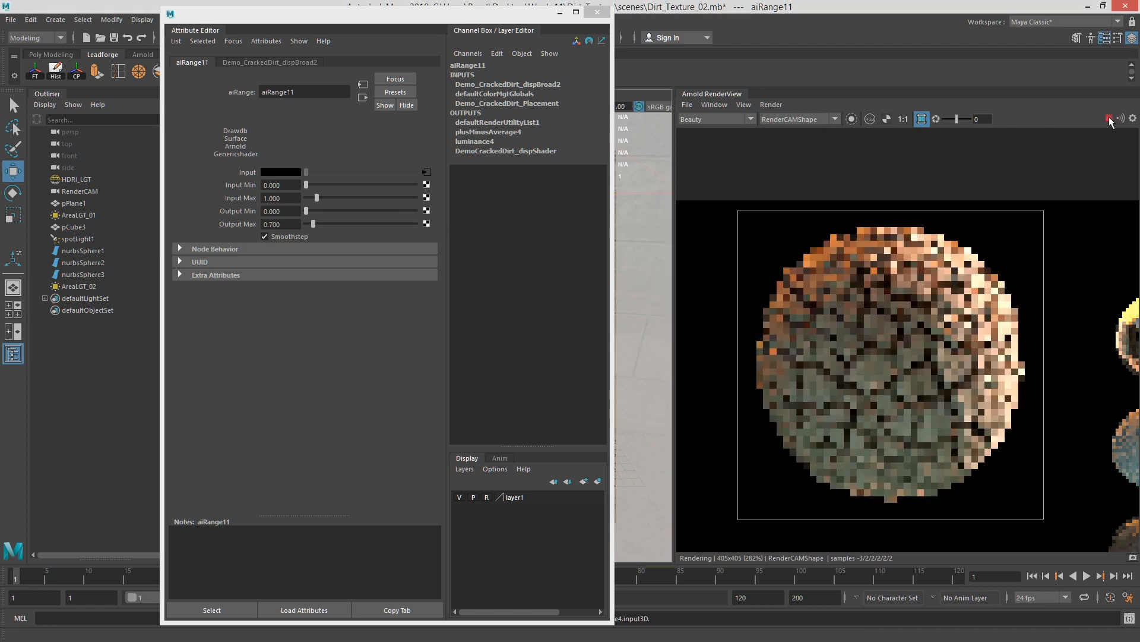
pyautogui.moveTo(291, 224); pyautogui.dragTo(190, 222)
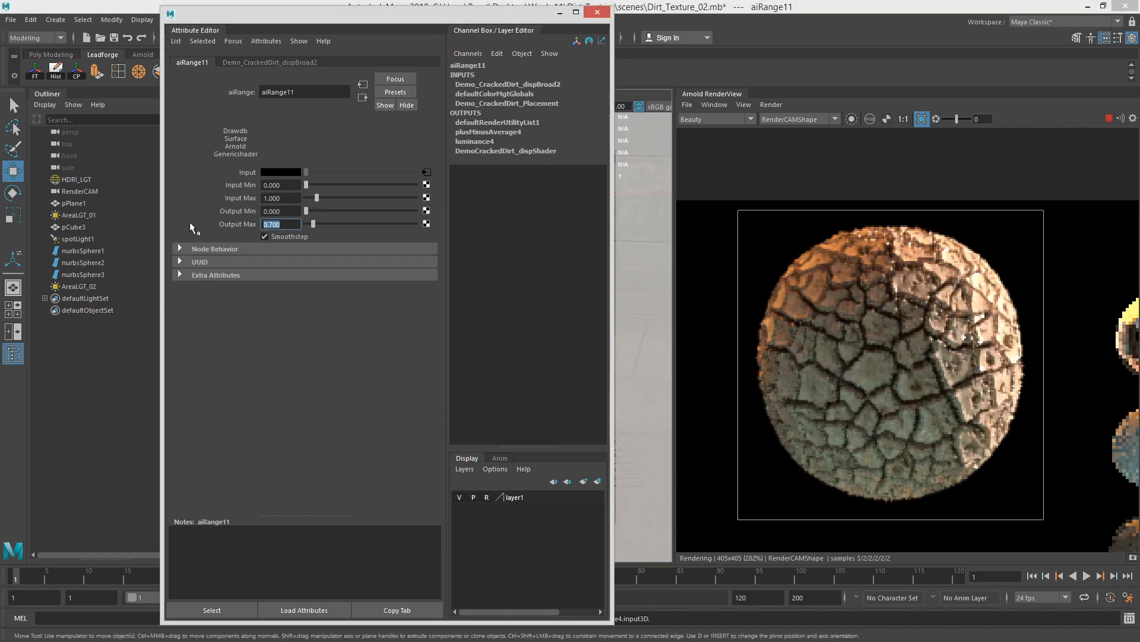
pyautogui.write('.5')
pyautogui.press('Return')
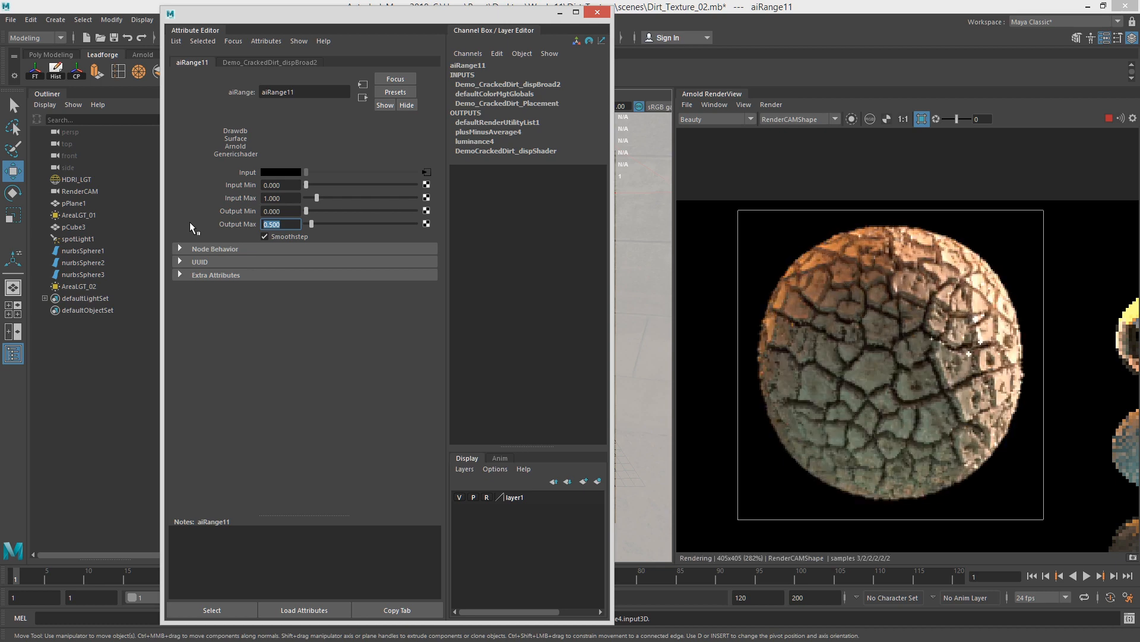
pyautogui.write('1')
pyautogui.press('Return')
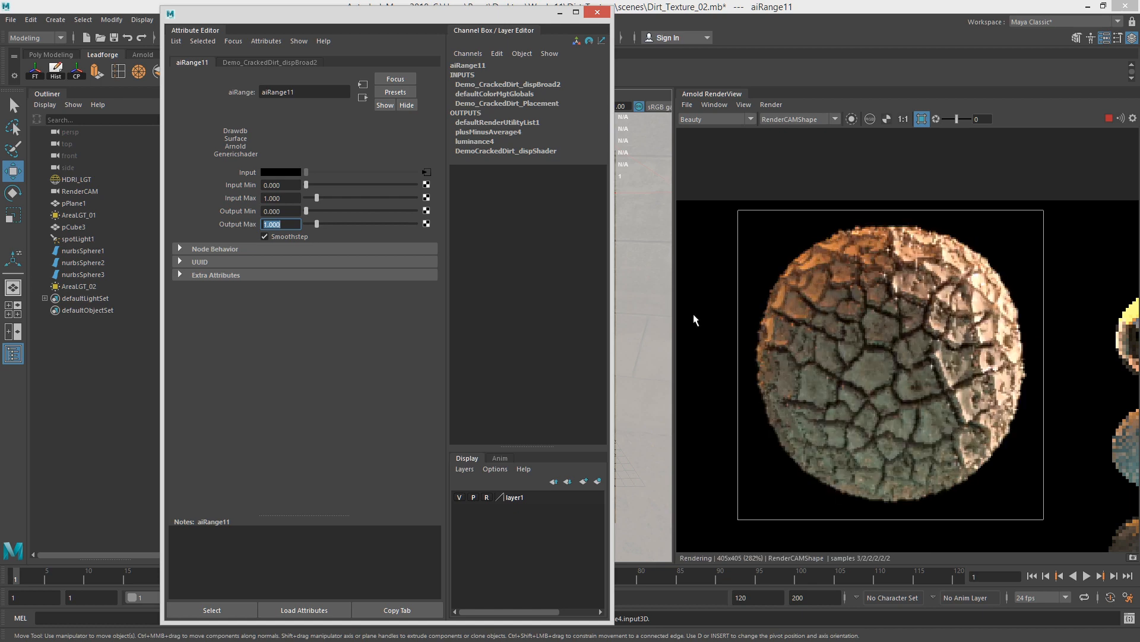
# Step: Check the specular_direct pass on the cropped sphere and return the render view to Beauty
pyautogui.click(728, 119)
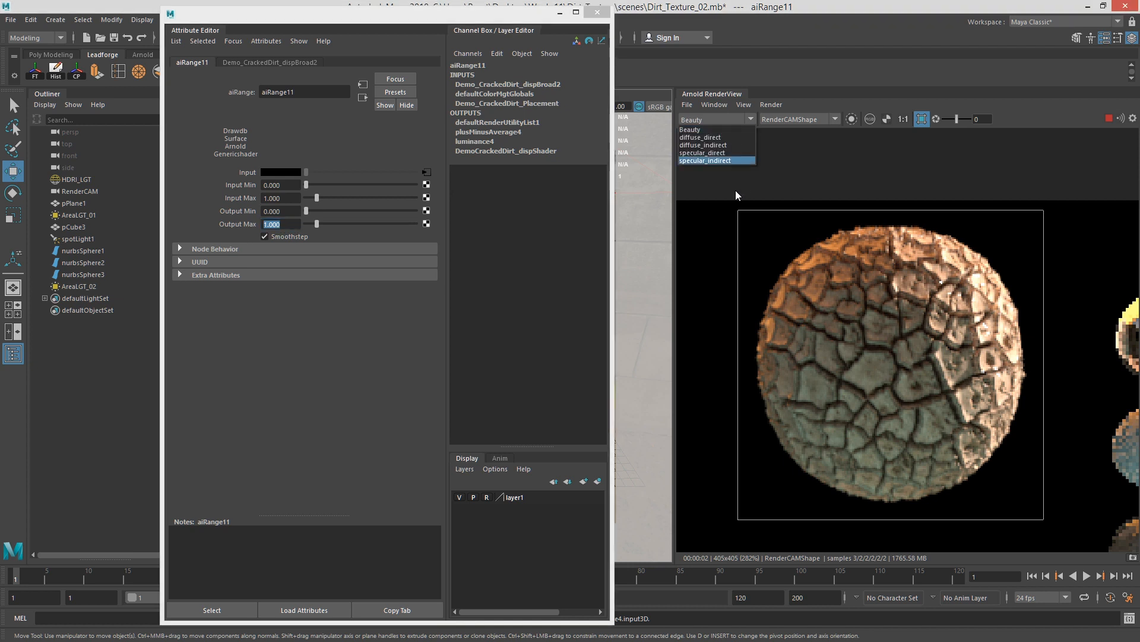
pyautogui.click(717, 153)
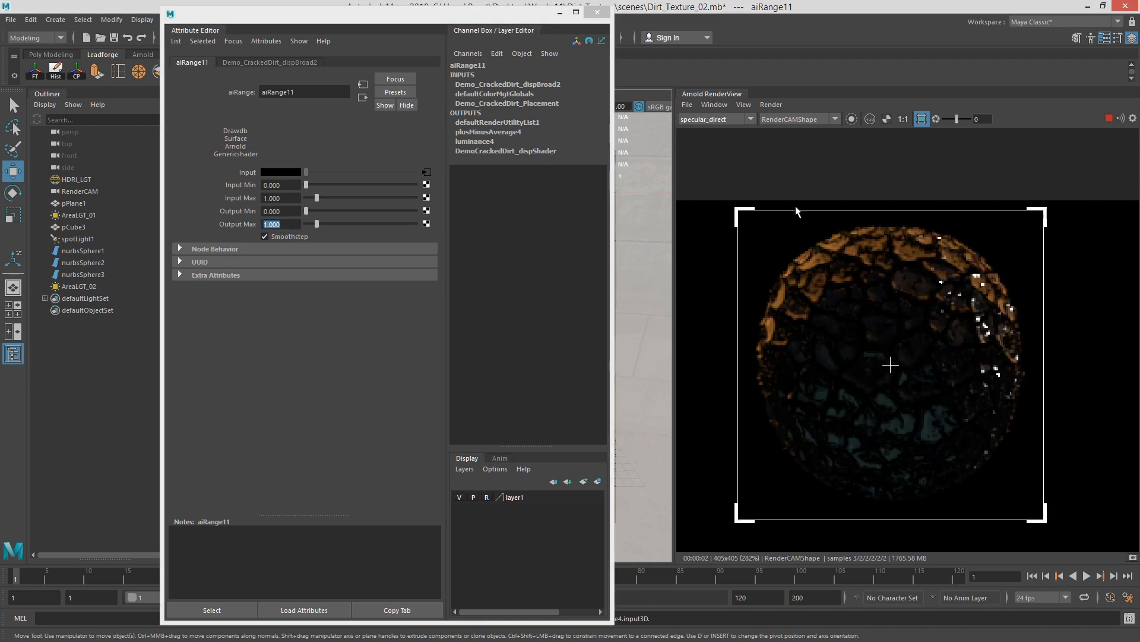
pyautogui.click(722, 120)
pyautogui.click(729, 130)
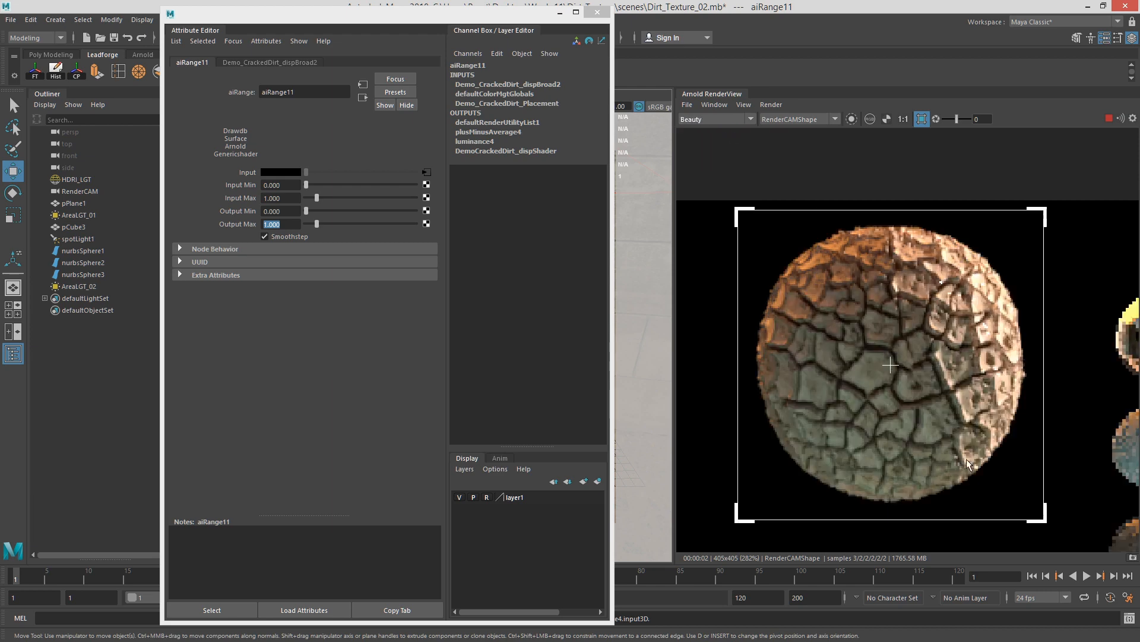
# Step: Turn off the crop region and examine the displacement on both the sphere and the ground plane in the full render
pyautogui.scroll(-2, 870, 356)
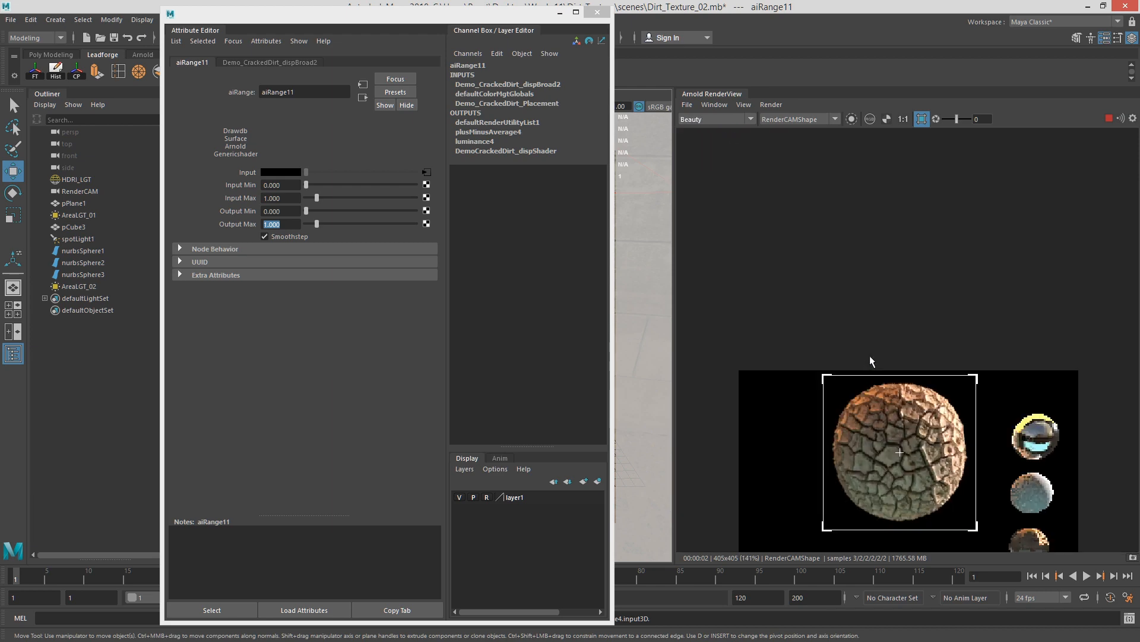
pyautogui.moveTo(860, 359); pyautogui.dragTo(861, 151, button='middle')
pyautogui.click(922, 119)
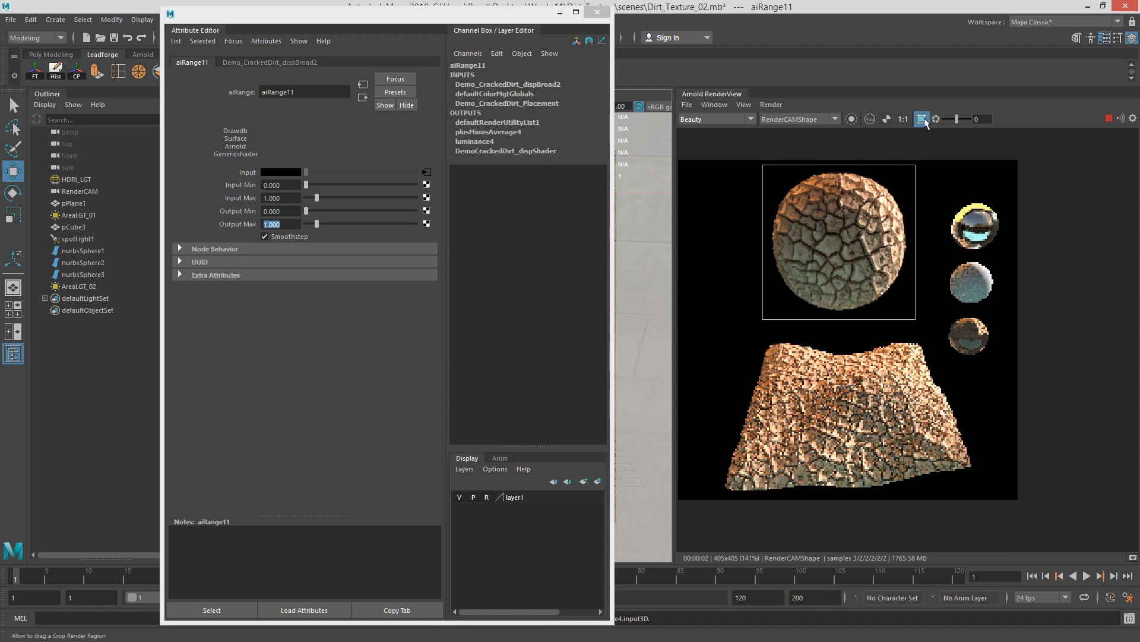
pyautogui.scroll(3, 860, 444)
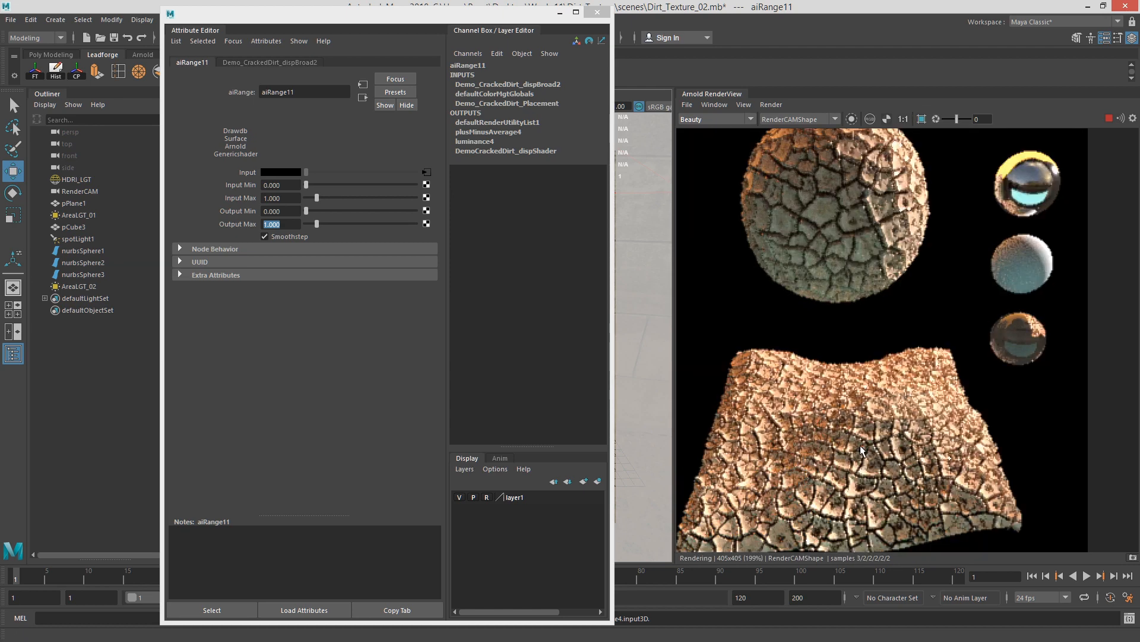
pyautogui.click(760, 105)
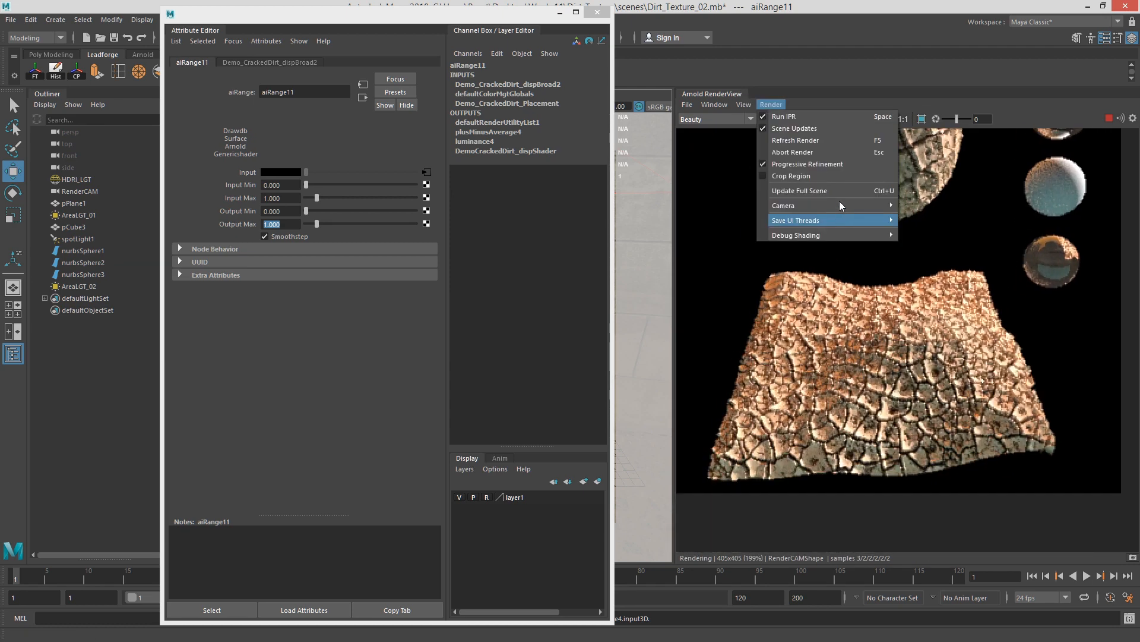
pyautogui.click(839, 219)
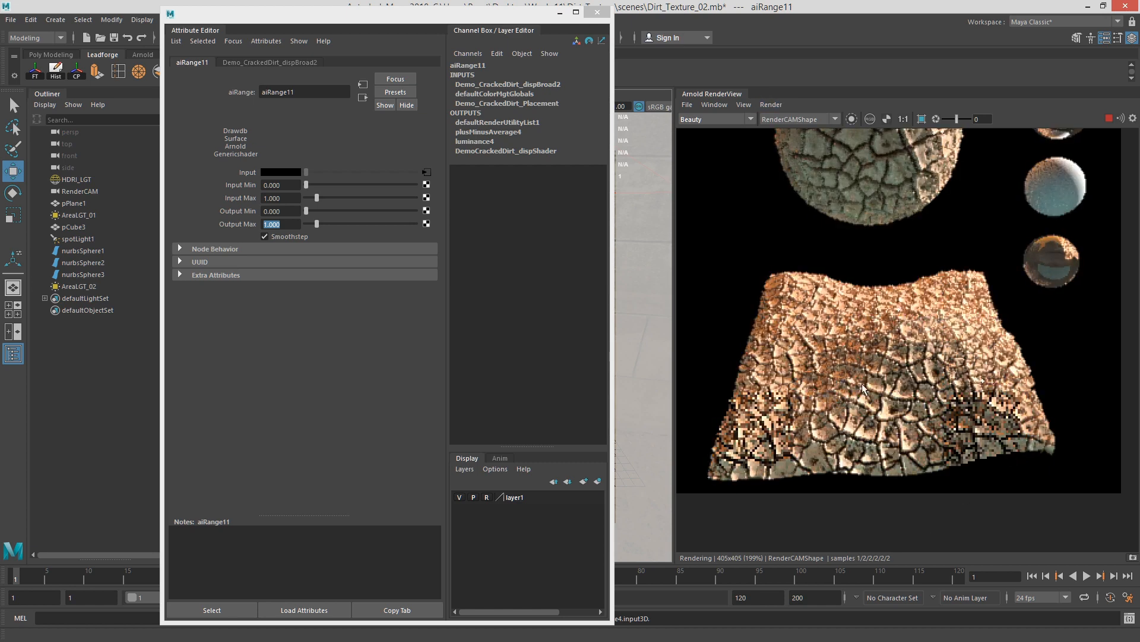
pyautogui.moveTo(900, 420); pyautogui.dragTo(886, 459, button='middle')
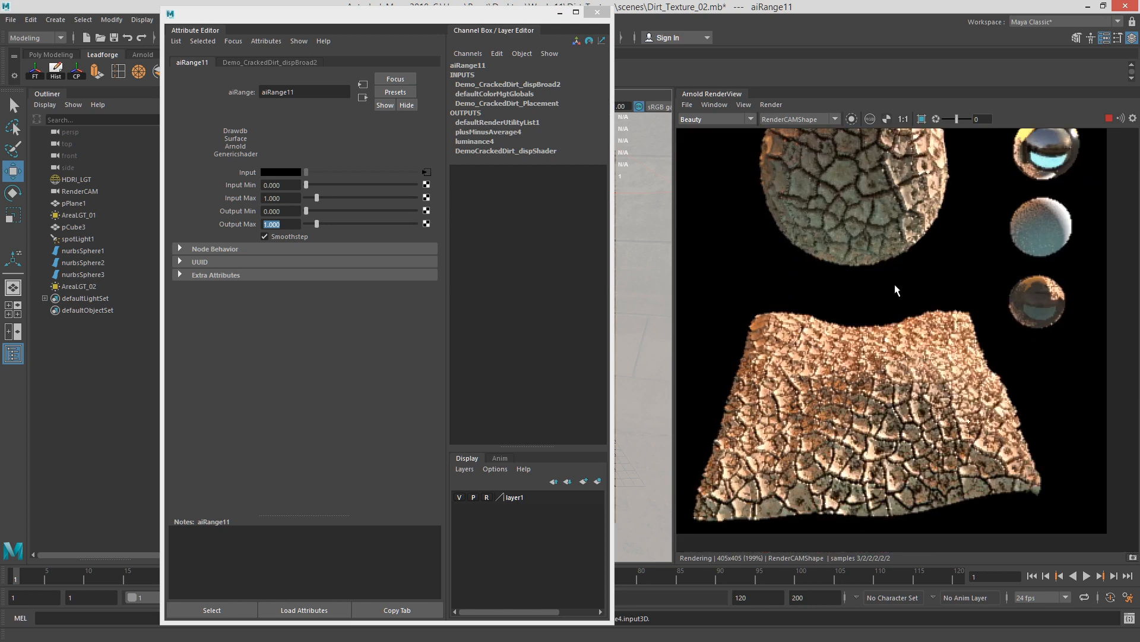
# Step: Turn off Test Resolution in the render view to render the sphere and plane at full resolution
pyautogui.moveTo(888, 236); pyautogui.dragTo(882, 358, button='middle')
pyautogui.scroll(2, 883, 315)
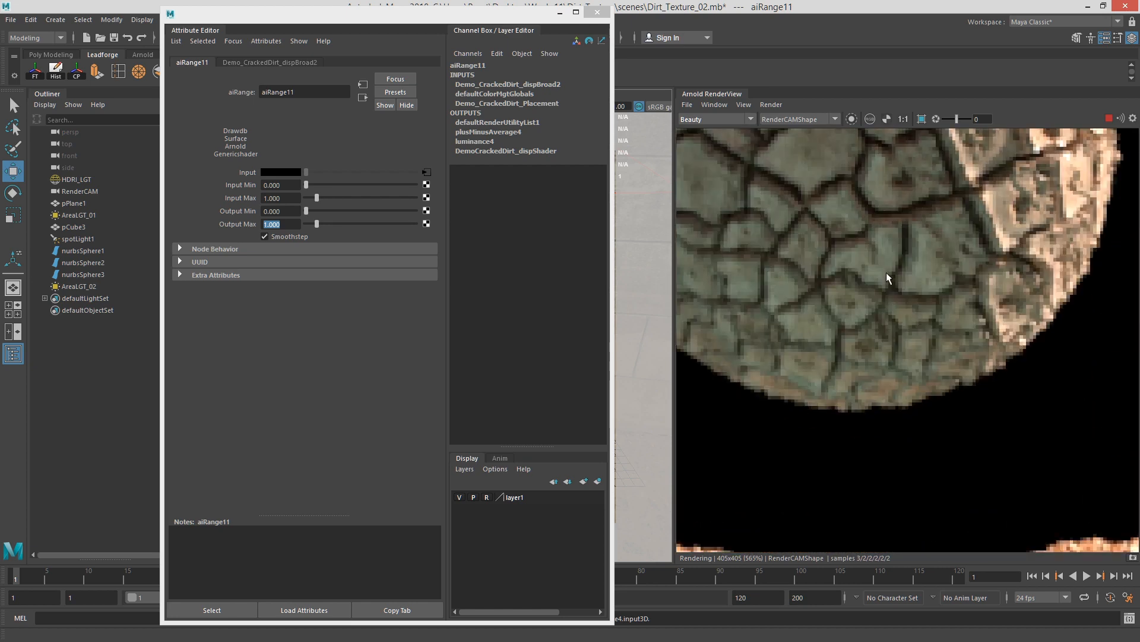
pyautogui.moveTo(887, 272); pyautogui.dragTo(913, 406, button='middle')
pyautogui.moveTo(912, 332); pyautogui.dragTo(903, 256, button='middle')
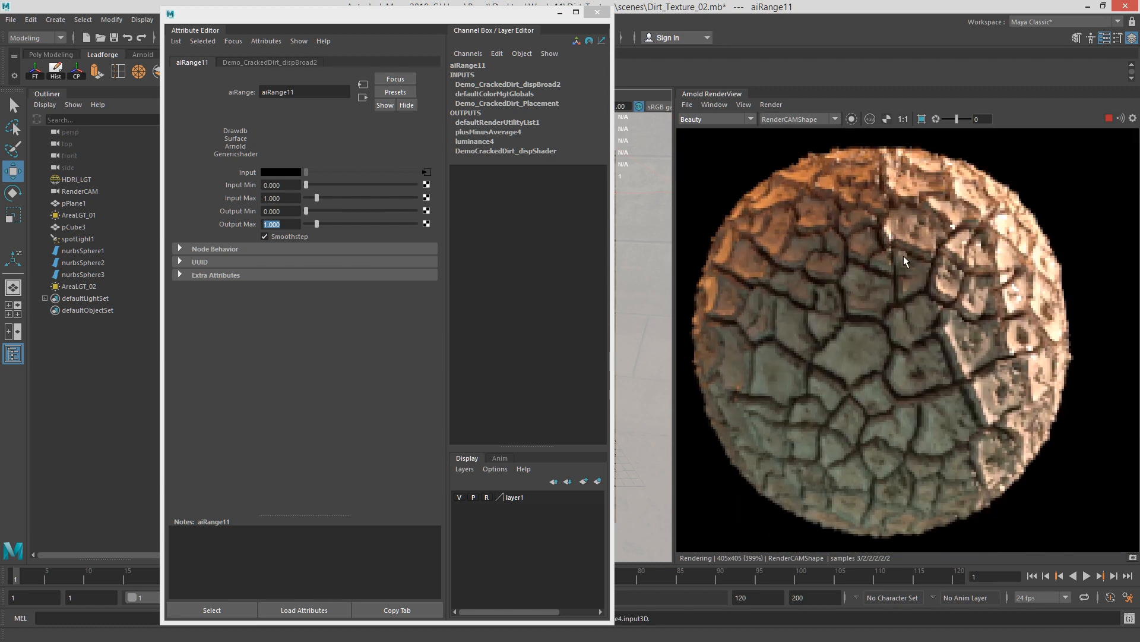
pyautogui.click(761, 102)
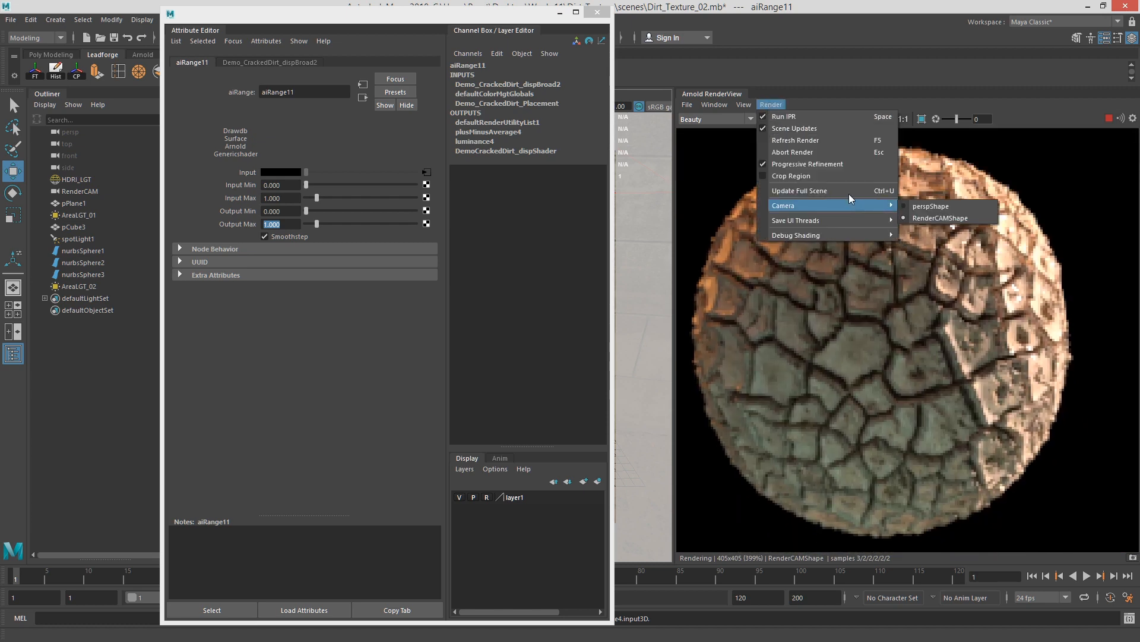
pyautogui.moveTo(743, 105)
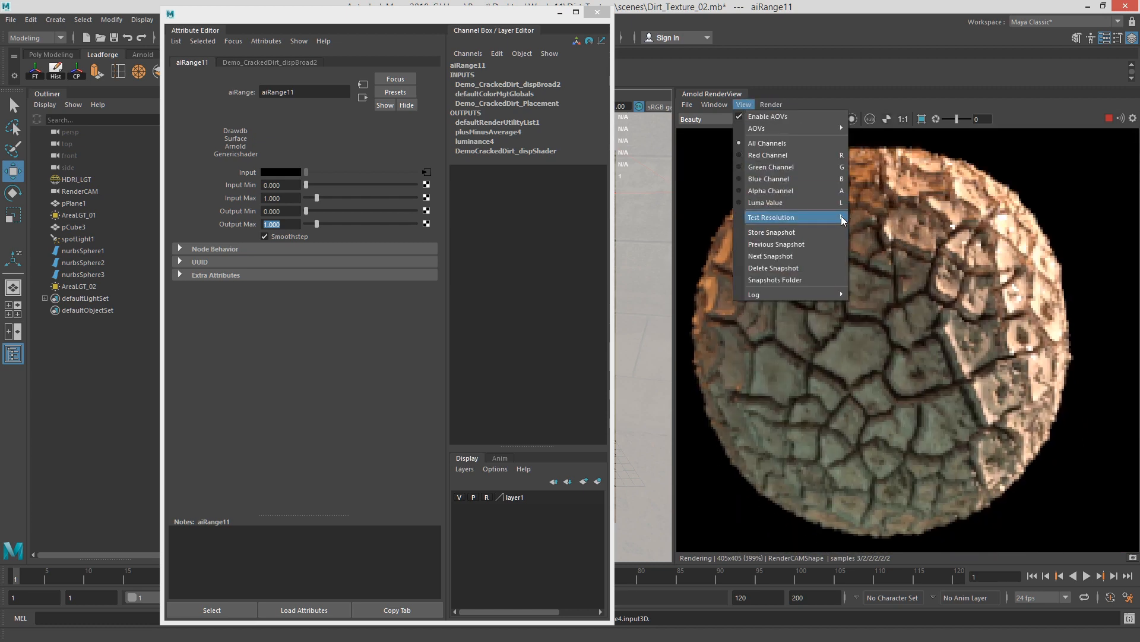
pyautogui.moveTo(790, 217)
pyautogui.click(911, 278)
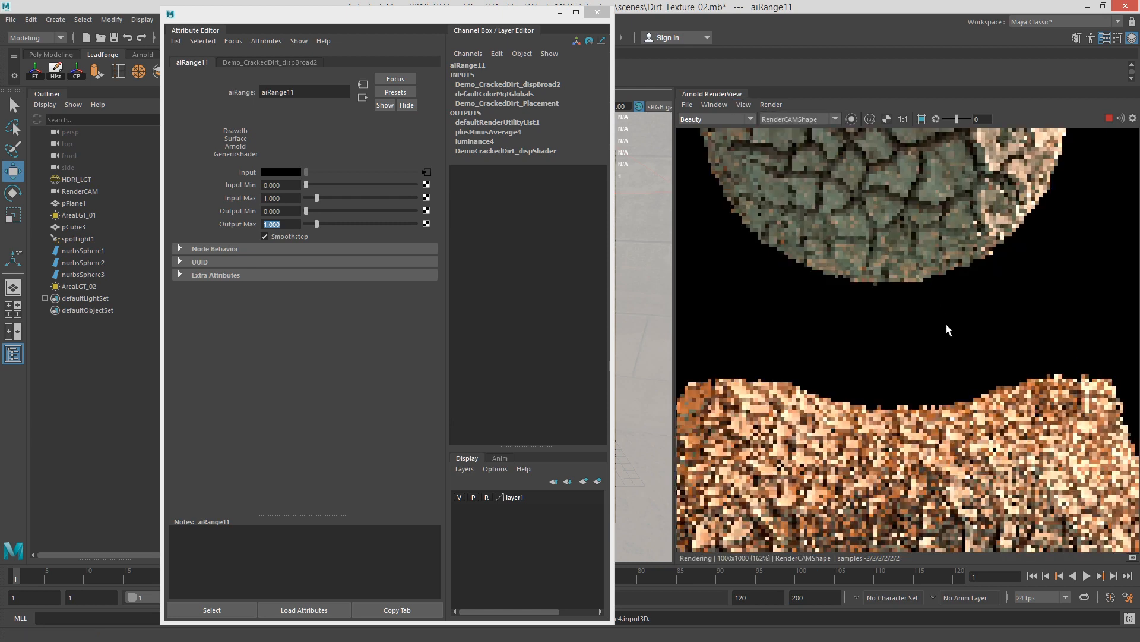
# Step: Frame the displaced sphere in the render view and draw a crop region around it
pyautogui.scroll(3, 915, 261)
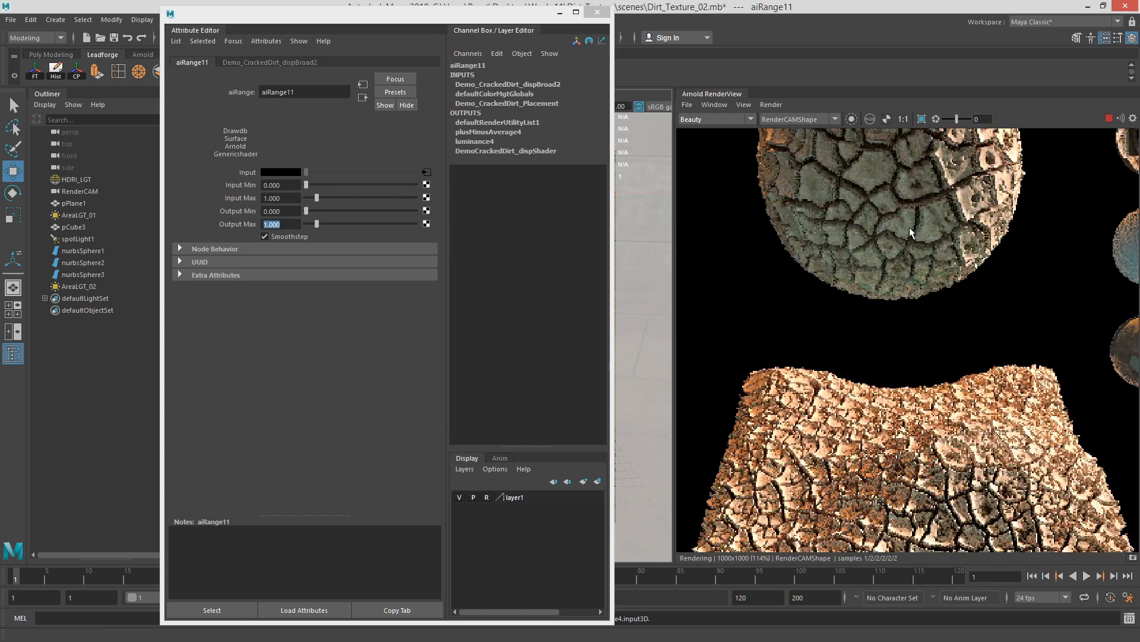
pyautogui.moveTo(910, 227); pyautogui.dragTo(901, 428, button='middle')
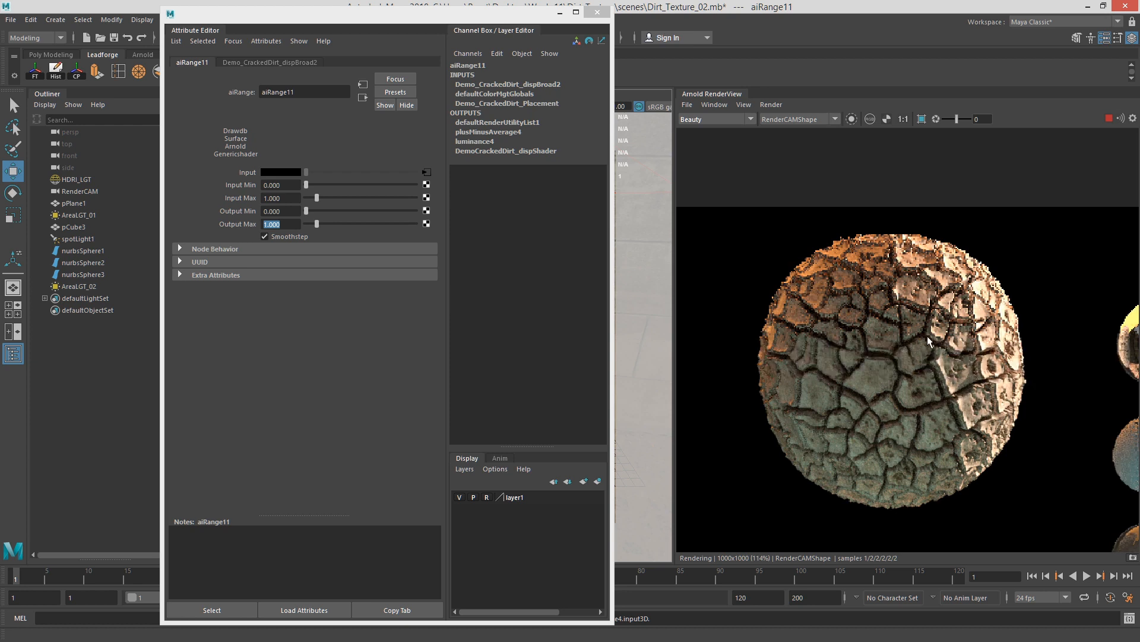
pyautogui.click(922, 118)
pyautogui.moveTo(758, 208); pyautogui.dragTo(1040, 516)
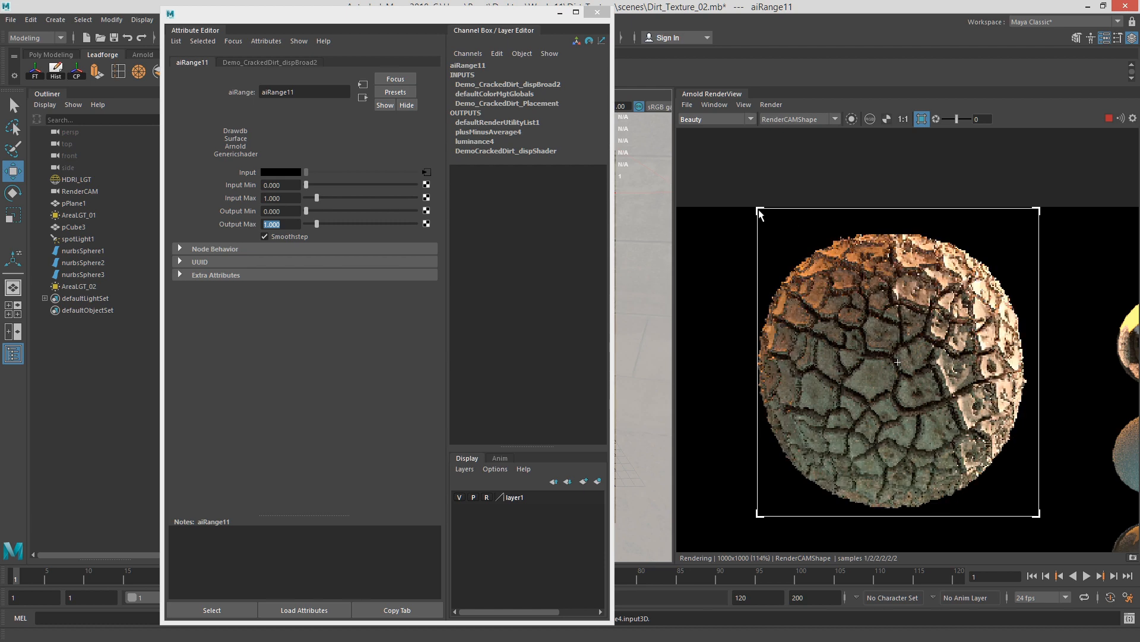
pyautogui.moveTo(759, 209); pyautogui.dragTo(747, 212)
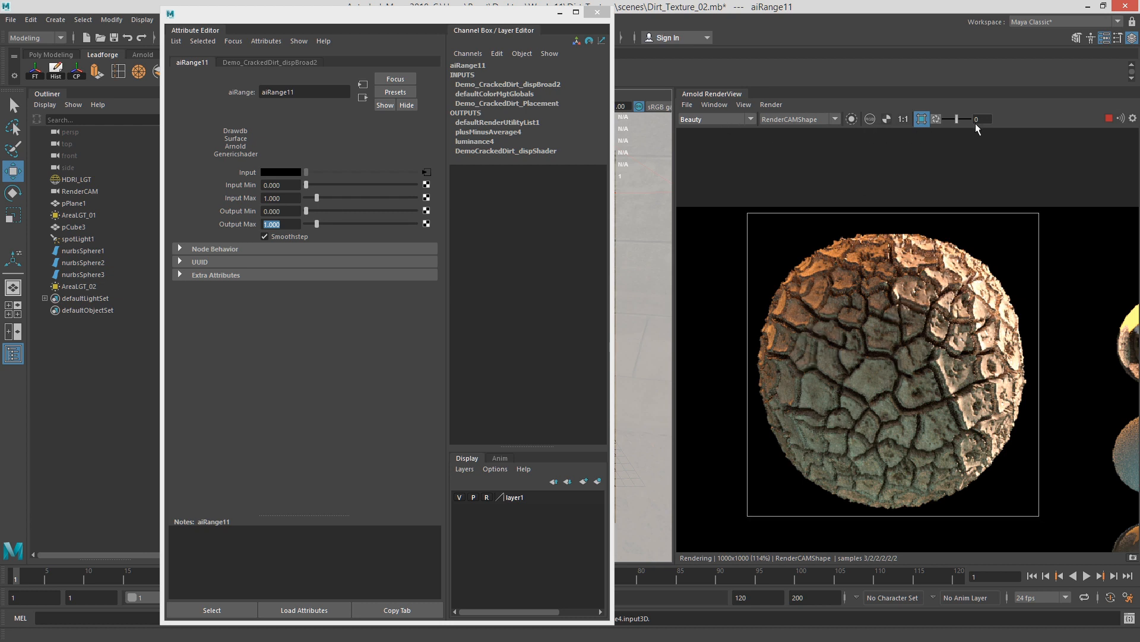
# Step: Display the specular_direct pass and open the attributes of the Demo_CrackedDirt_Mtl material
pyautogui.click(740, 119)
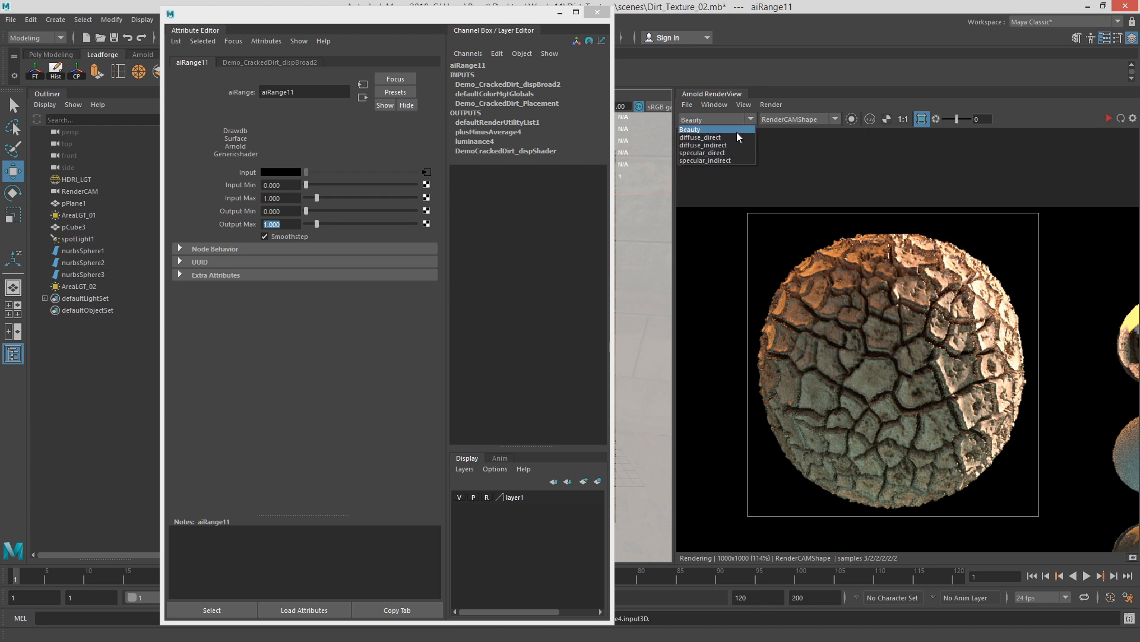
pyautogui.click(732, 153)
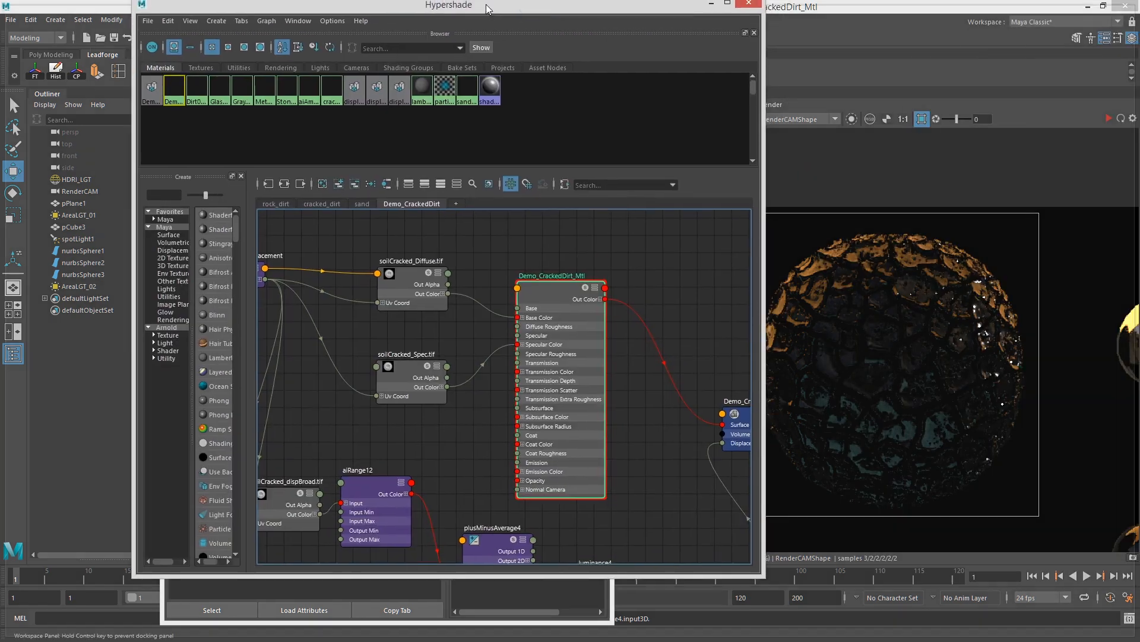
pyautogui.moveTo(486, 9); pyautogui.dragTo(578, 14)
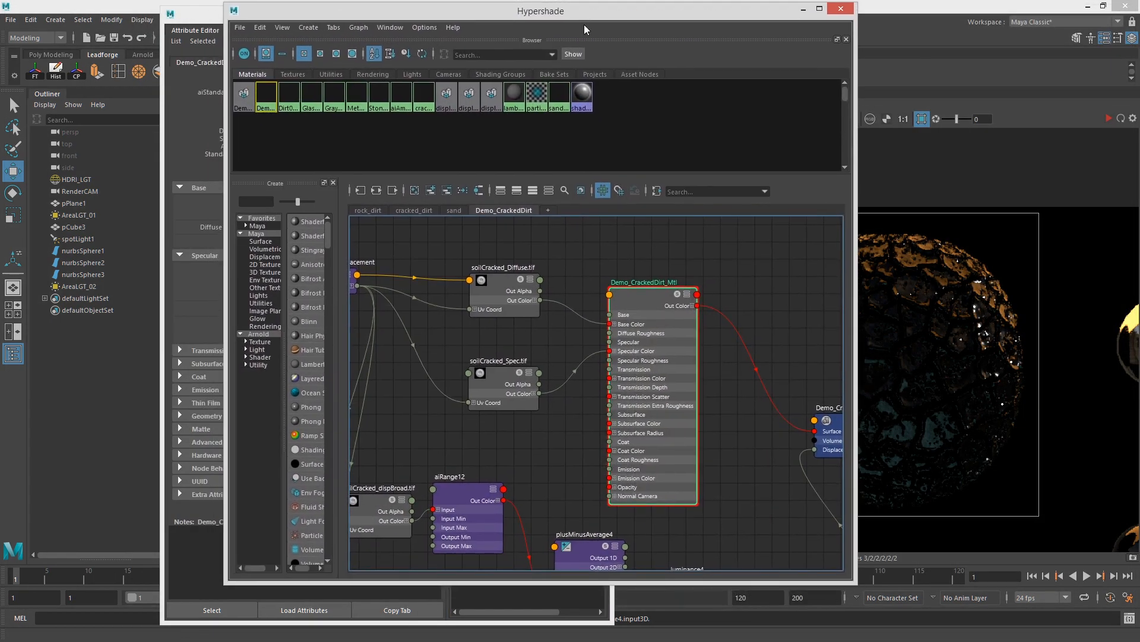
pyautogui.moveTo(618, 300); pyautogui.dragTo(648, 297)
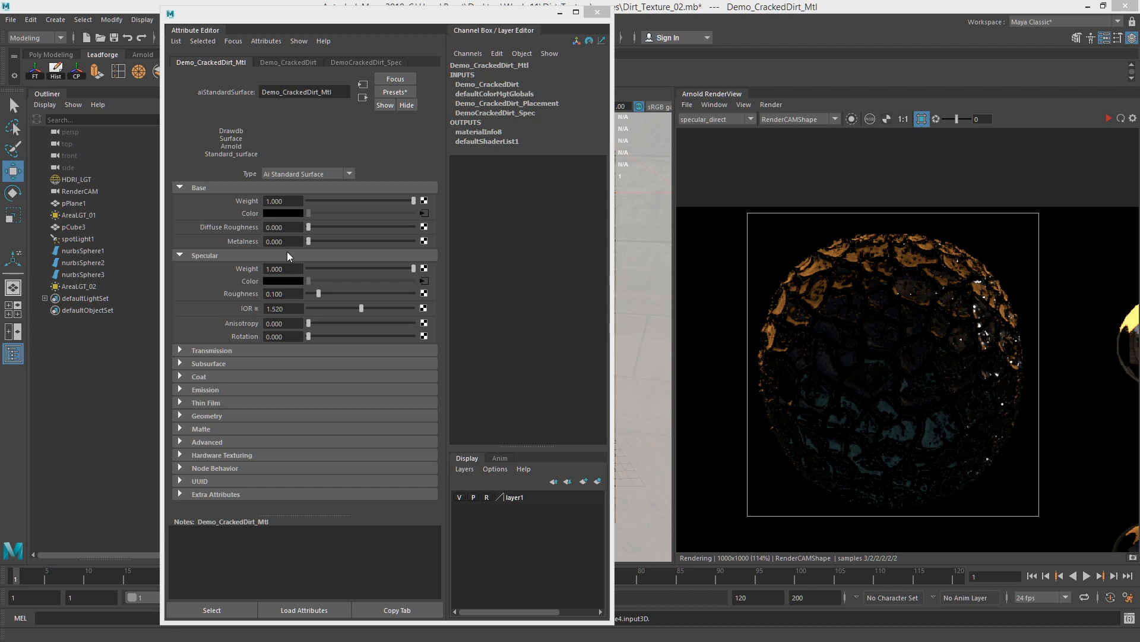
# Step: Restart the live render, set the material's specular Roughness to about 0.829, and return the render view to Beauty
pyautogui.click(1108, 118)
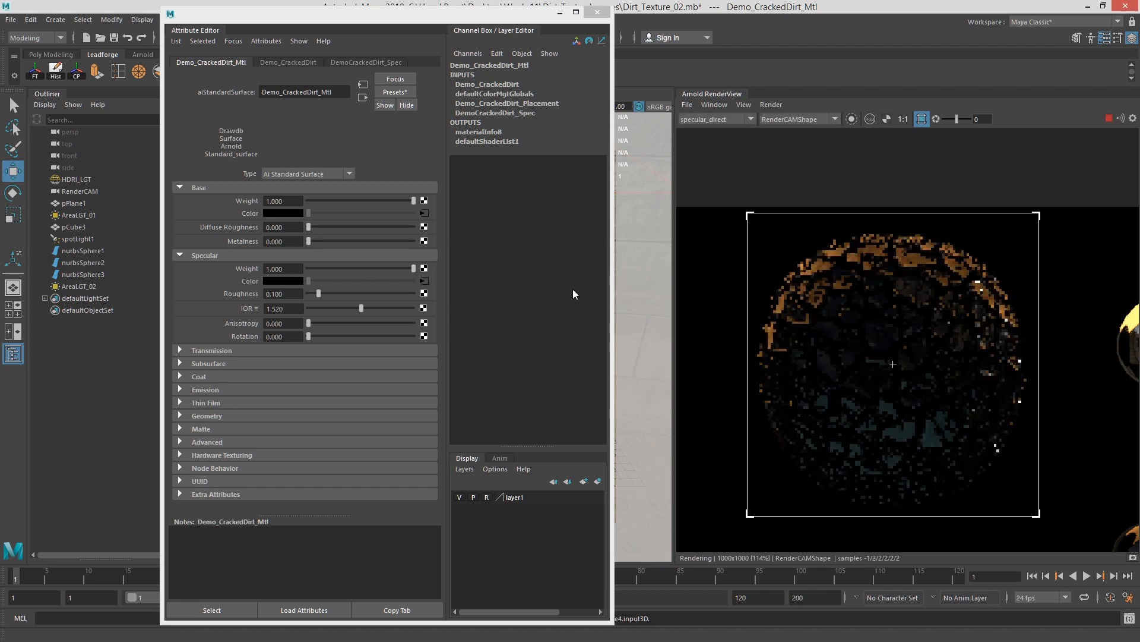
pyautogui.moveTo(334, 292); pyautogui.dragTo(399, 296)
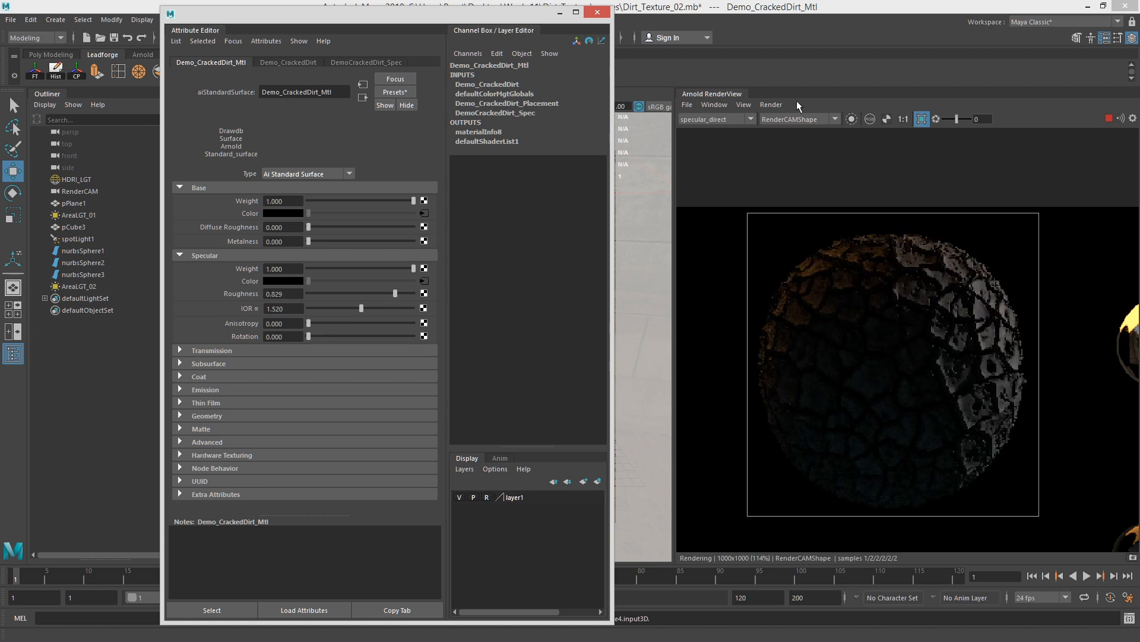
pyautogui.click(716, 120)
pyautogui.click(695, 129)
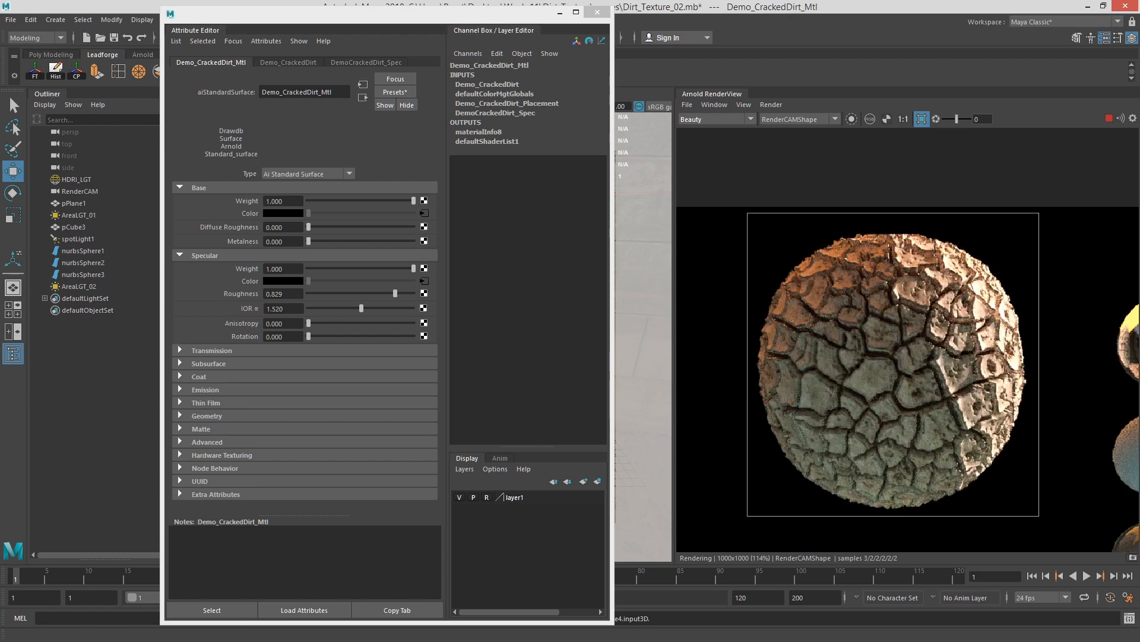
# Step: Spread out the displacement texture, aiRange and plusMinusAverage nodes in the Hypershade graph to make room for another texture
pyautogui.moveTo(1139, 110); pyautogui.dragTo(532, 16)
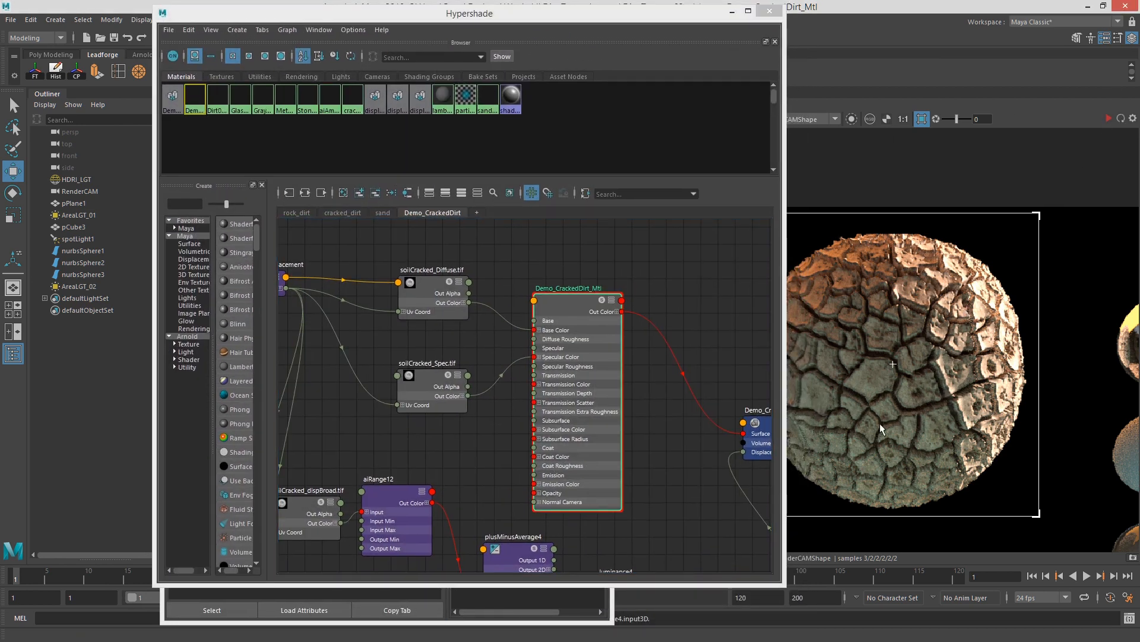
pyautogui.moveTo(660, 330); pyautogui.dragTo(639, 302, button='middle')
pyautogui.keyDown('alt'); pyautogui.moveTo(600, 411); pyautogui.dragTo(582, 441, button='middle'); pyautogui.keyUp('alt')
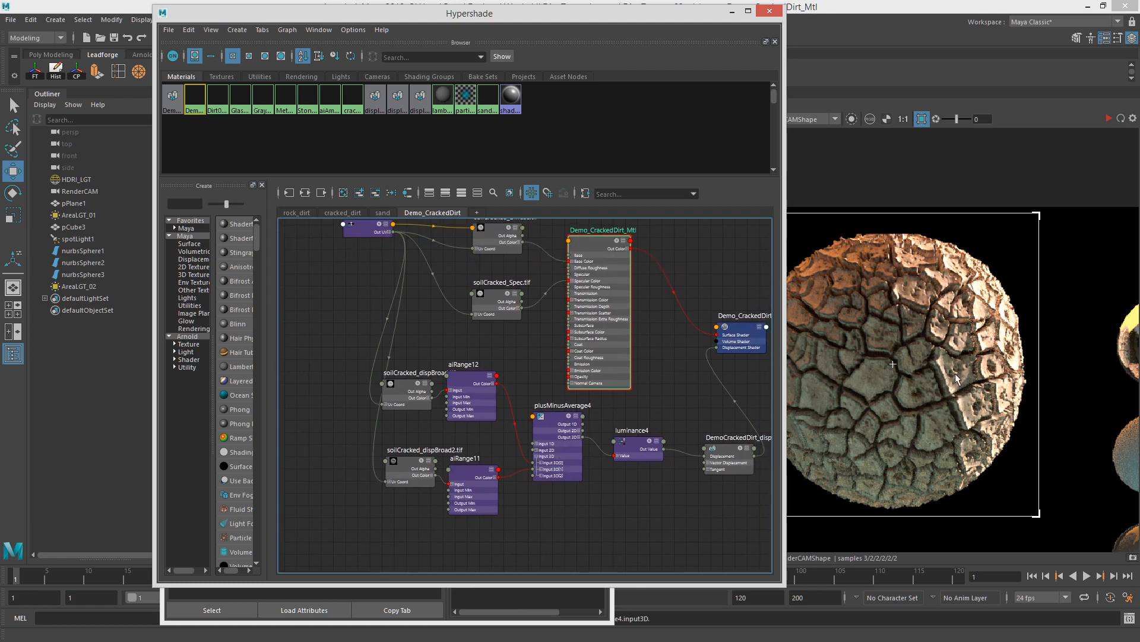
pyautogui.moveTo(404, 391); pyautogui.dragTo(343, 362)
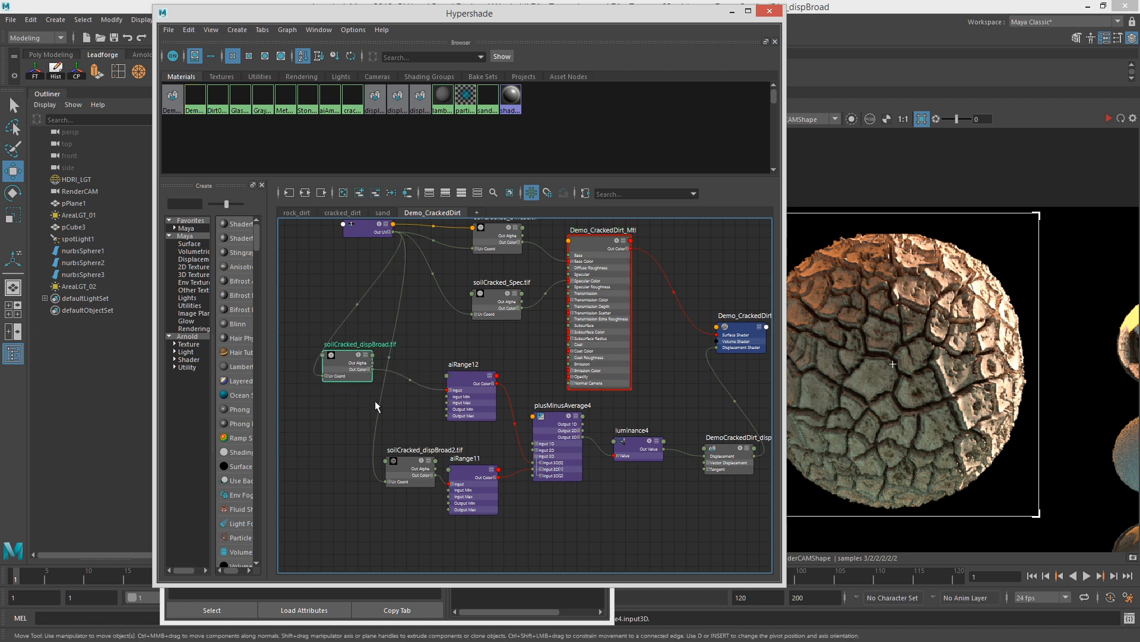
pyautogui.moveTo(404, 480); pyautogui.dragTo(333, 443)
pyautogui.moveTo(483, 370); pyautogui.dragTo(432, 349)
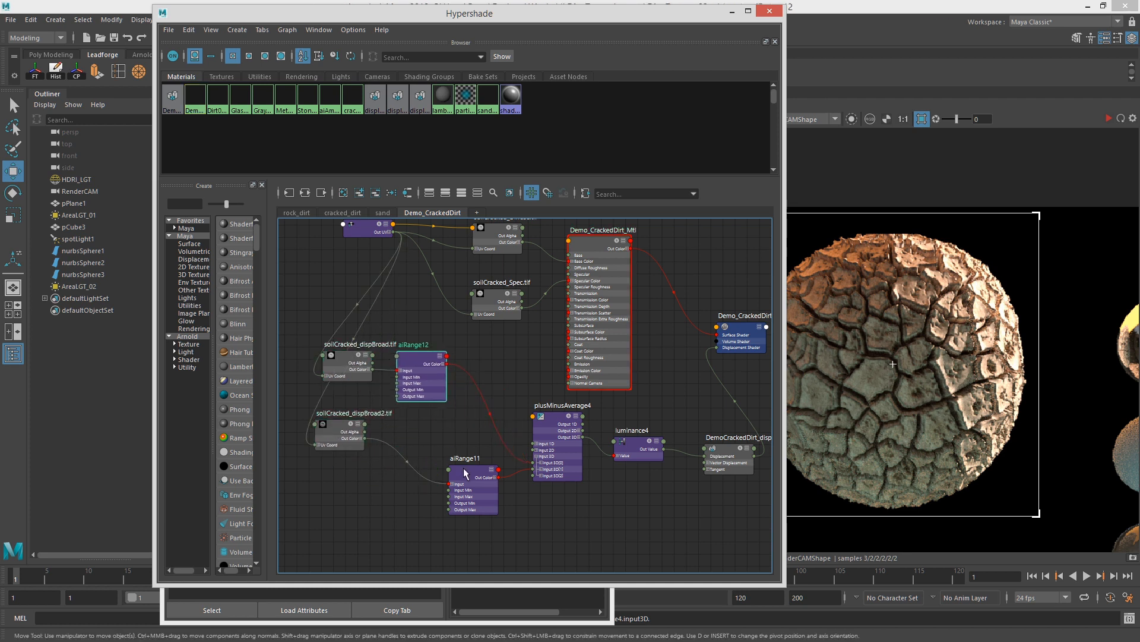
pyautogui.moveTo(467, 473); pyautogui.dragTo(407, 434)
pyautogui.moveTo(561, 420); pyautogui.dragTo(577, 415)
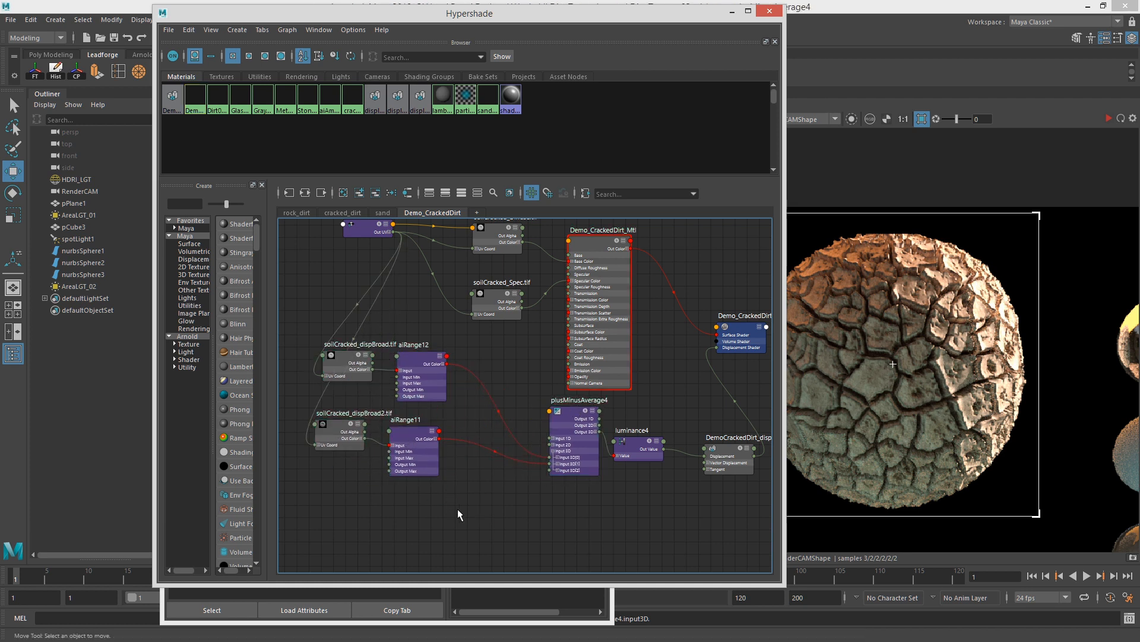
# Step: Create a new file texture node and place it with its placement node below the second displacement texture
pyautogui.click(452, 508)
pyautogui.press('Tab')
pyautogui.write('file')
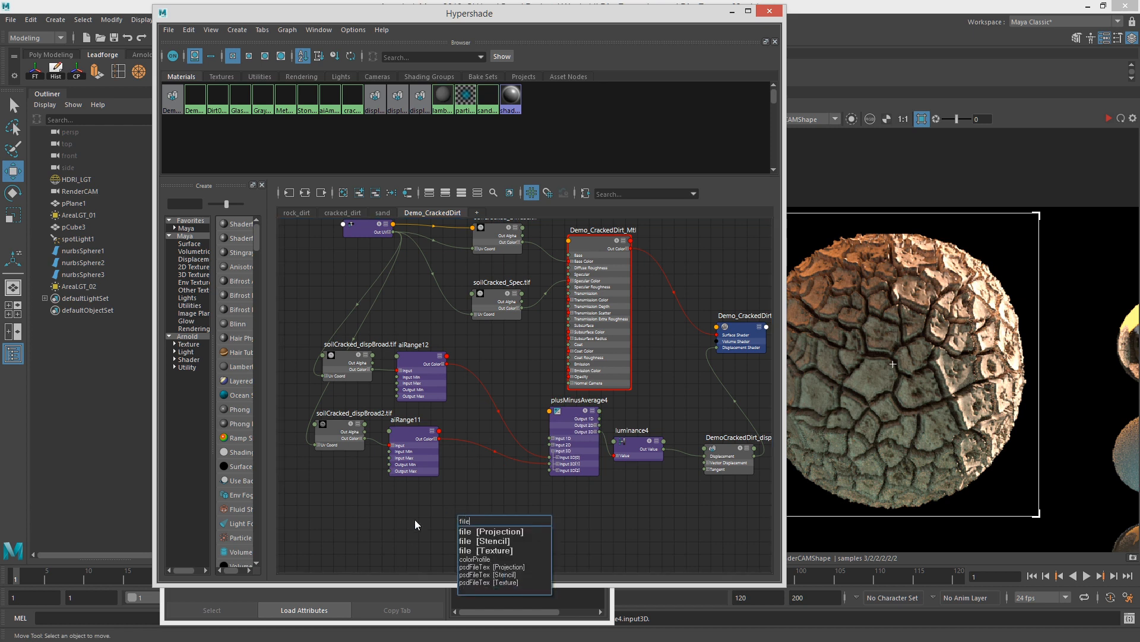
pyautogui.click(493, 551)
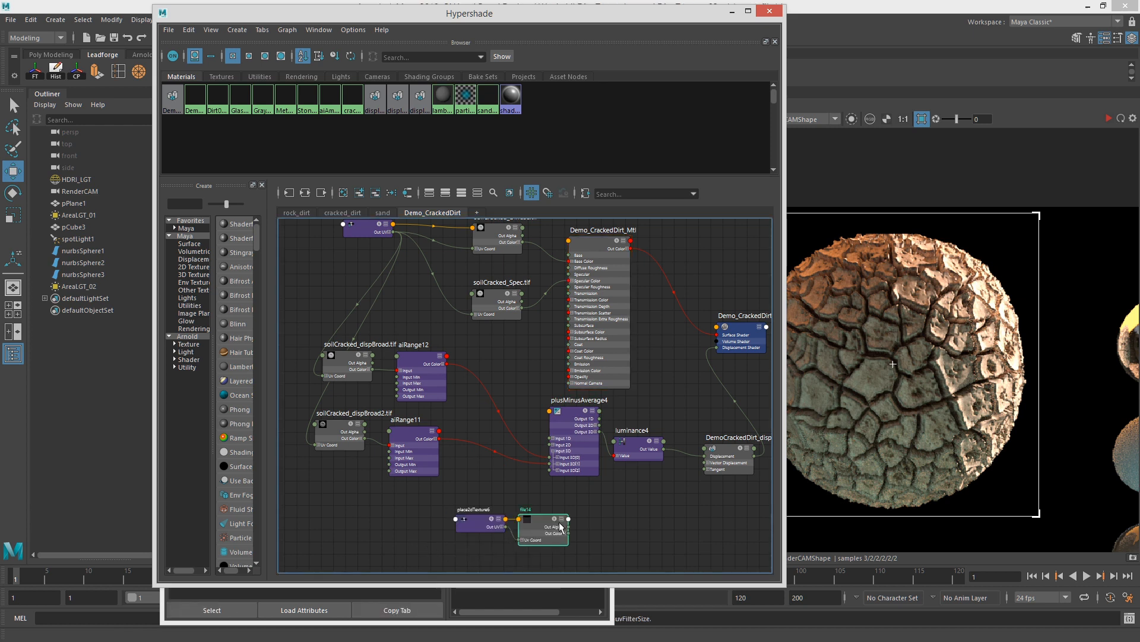
pyautogui.moveTo(493, 510); pyautogui.dragTo(393, 506)
pyautogui.moveTo(544, 522); pyautogui.dragTo(439, 521)
# Step: Connect Demo_CrackedDirt_Placement to the new file texture's Uv Coord and delete the texture's own placement node
pyautogui.press('a')
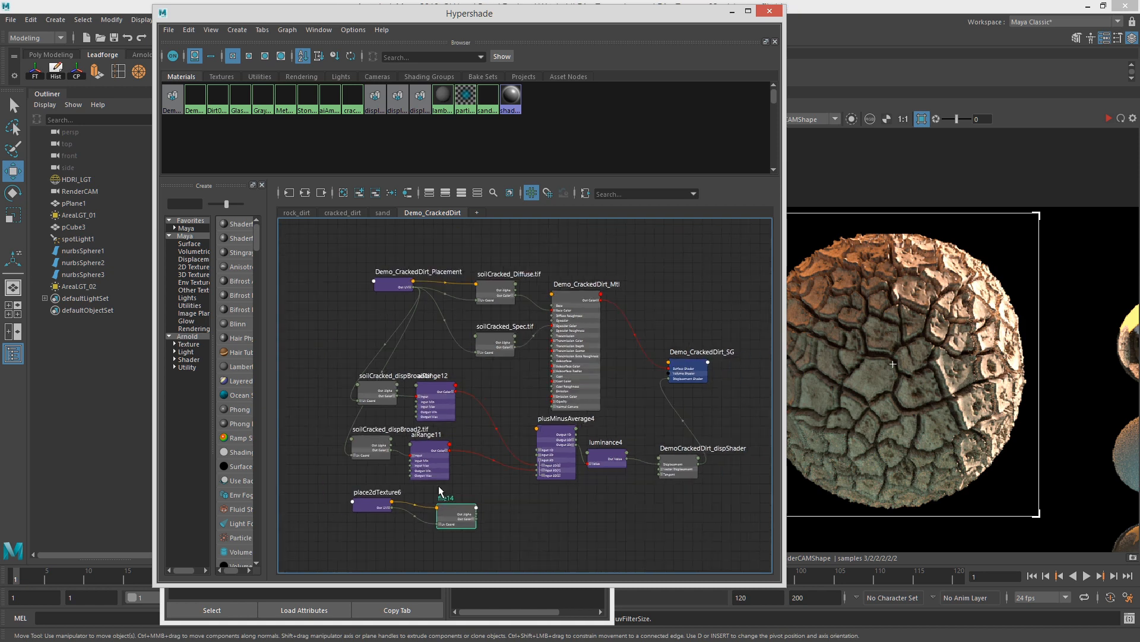
pyautogui.moveTo(418, 294); pyautogui.dragTo(441, 522)
pyautogui.click(387, 505)
pyautogui.press('Delete')
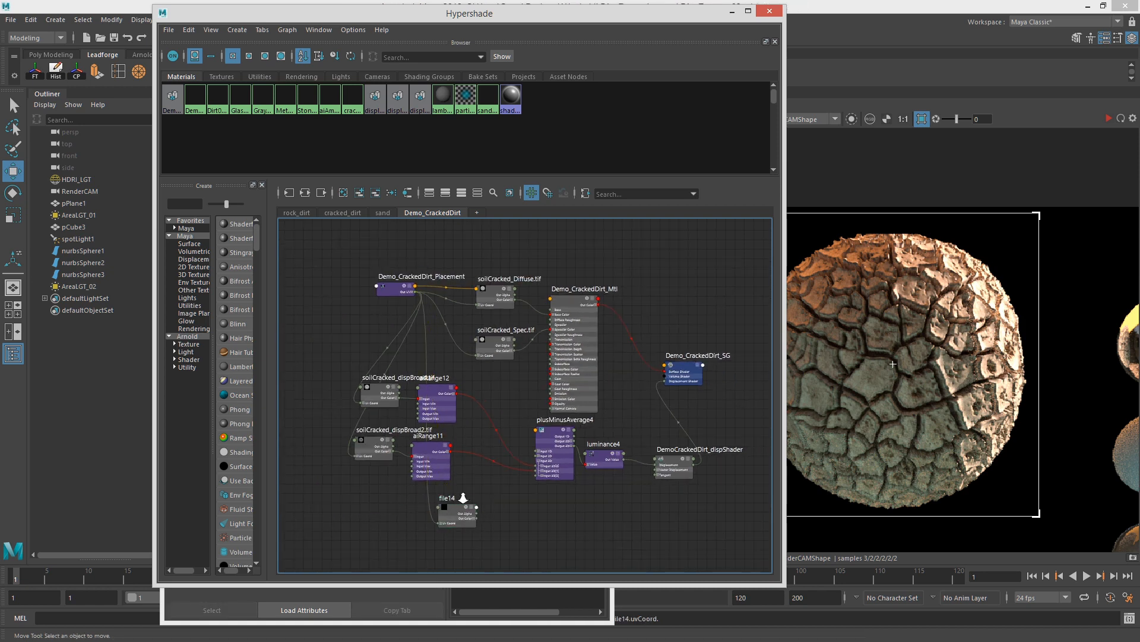
# Step: Connect the new file texture's Out Color to the next free Input 3D of plusMinusAverage4
pyautogui.scroll(3, 455, 499)
pyautogui.click(426, 506)
pyautogui.keyDown('alt'); pyautogui.moveTo(480, 290); pyautogui.dragTo(475, 411, button='middle'); pyautogui.keyUp('alt')
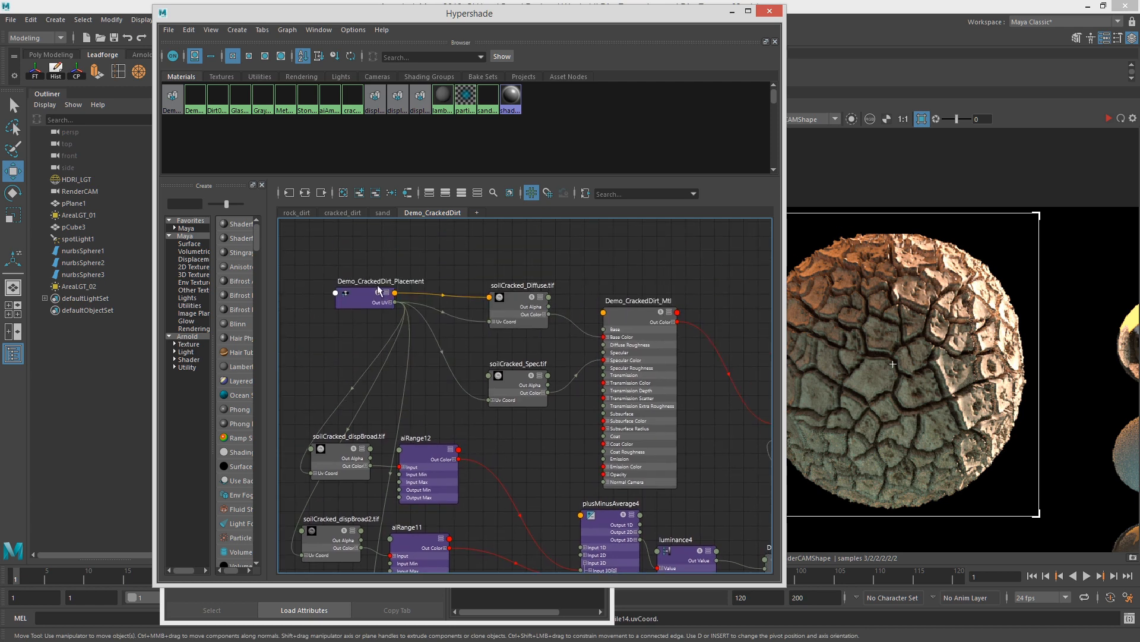
pyautogui.keyDown('alt'); pyautogui.moveTo(505, 493); pyautogui.dragTo(455, 355, button='middle'); pyautogui.keyUp('alt')
pyautogui.moveTo(399, 500); pyautogui.dragTo(539, 449)
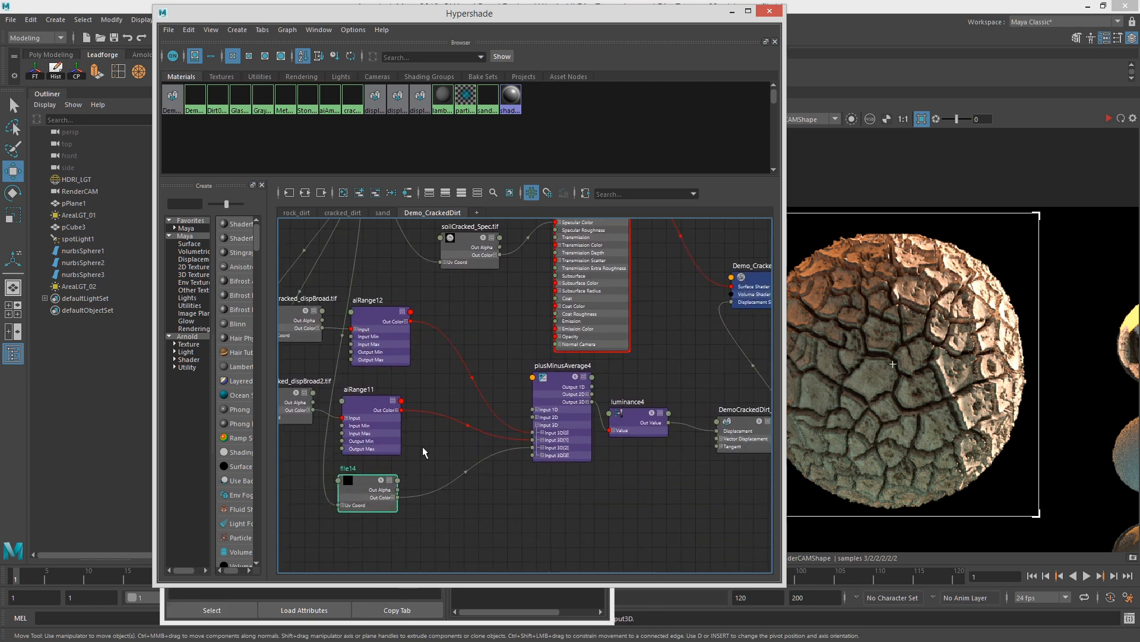
# Step: Load soilCracked_dispFine.tif from the SOILCRACKED folder into the new file texture
pyautogui.keyDown('alt'); pyautogui.moveTo(365, 480); pyautogui.dragTo(466, 462, button='middle'); pyautogui.keyUp('alt')
pyautogui.moveTo(480, 24); pyautogui.dragTo(1139, 59)
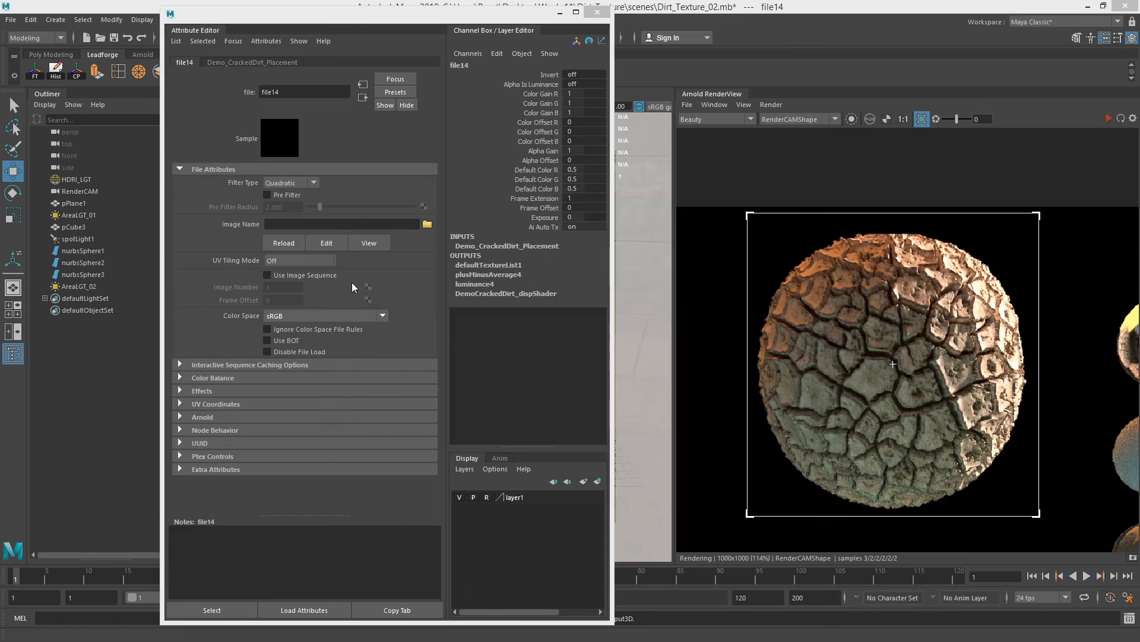
pyautogui.click(427, 224)
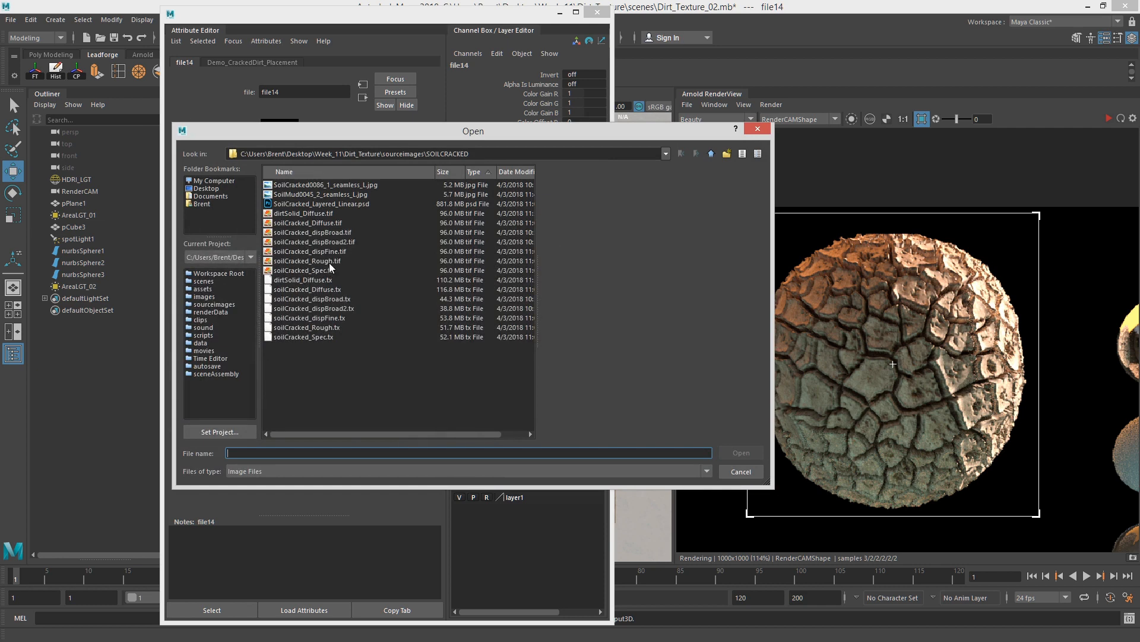
pyautogui.click(340, 252)
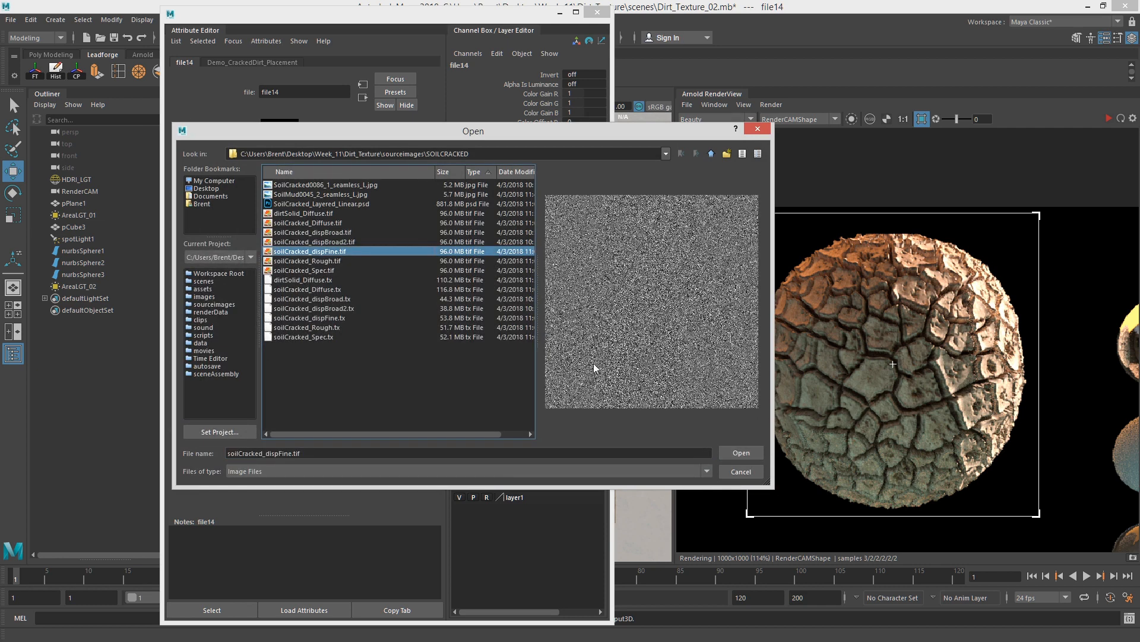
pyautogui.click(732, 453)
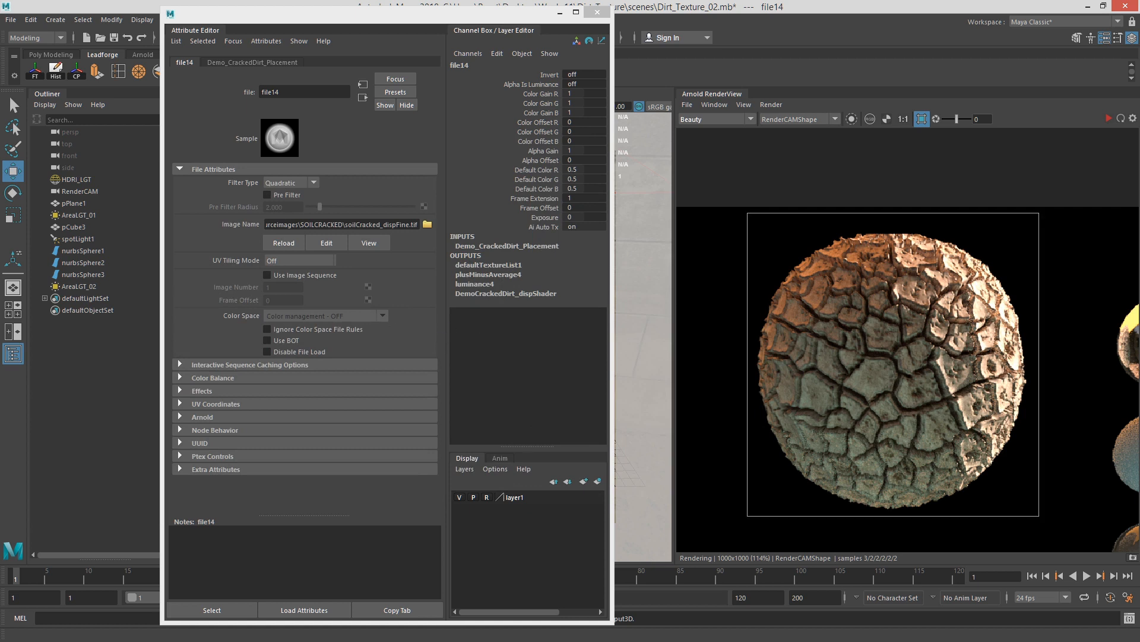
# Step: Try Raw as the color space of the fine displacement texture, then undo the last change
pyautogui.click(645, 357)
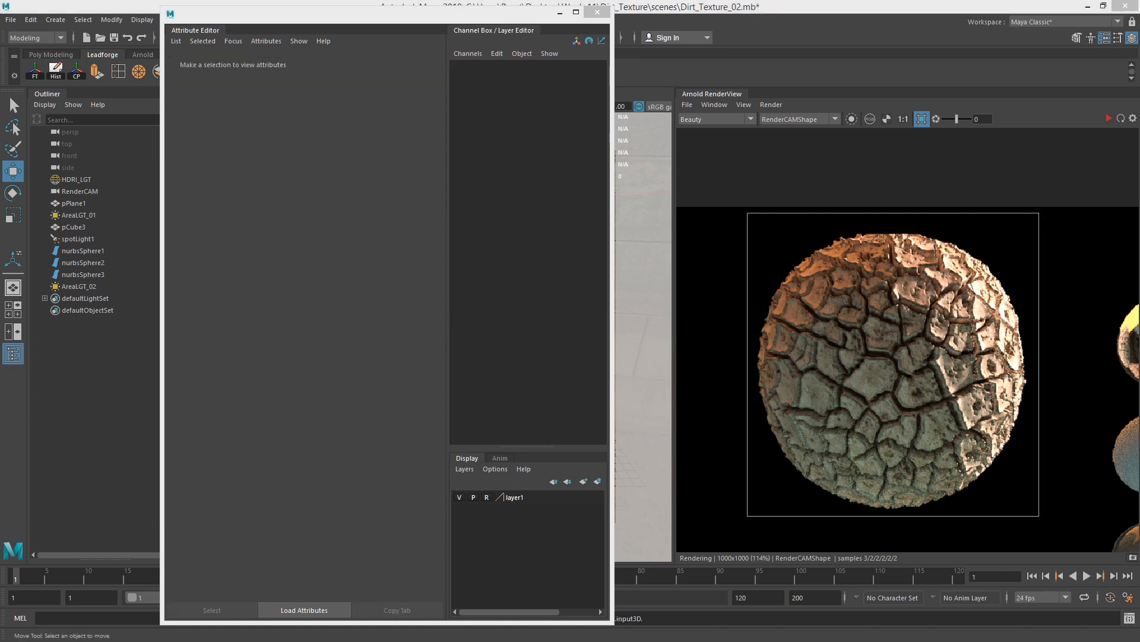
pyautogui.hotkey('ctrl', 'z')
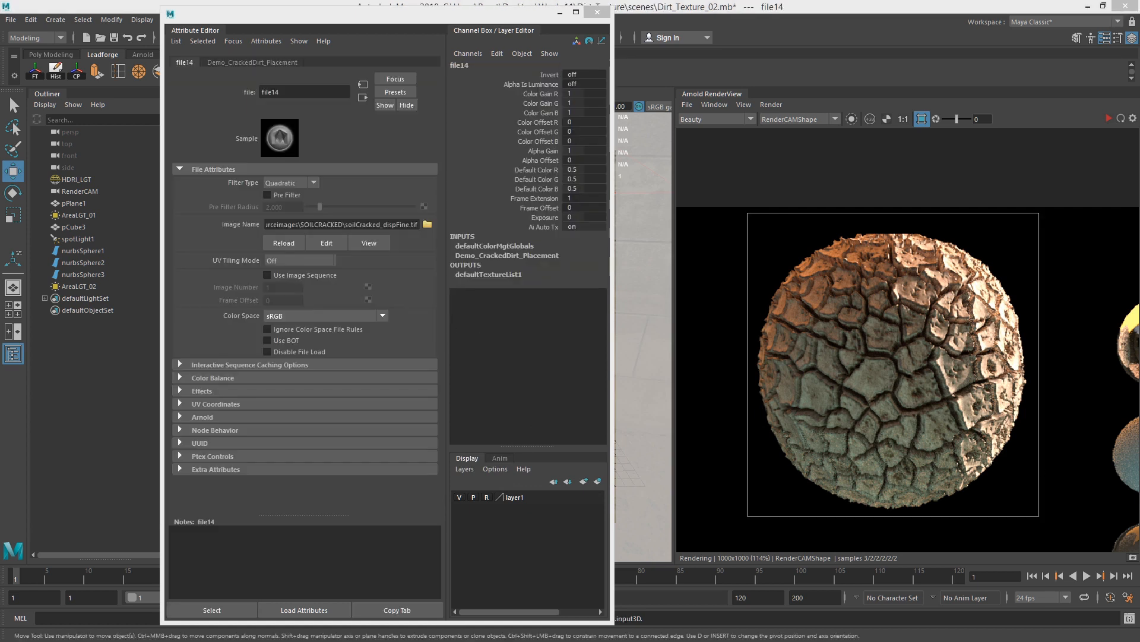
pyautogui.click(344, 315)
pyautogui.click(304, 392)
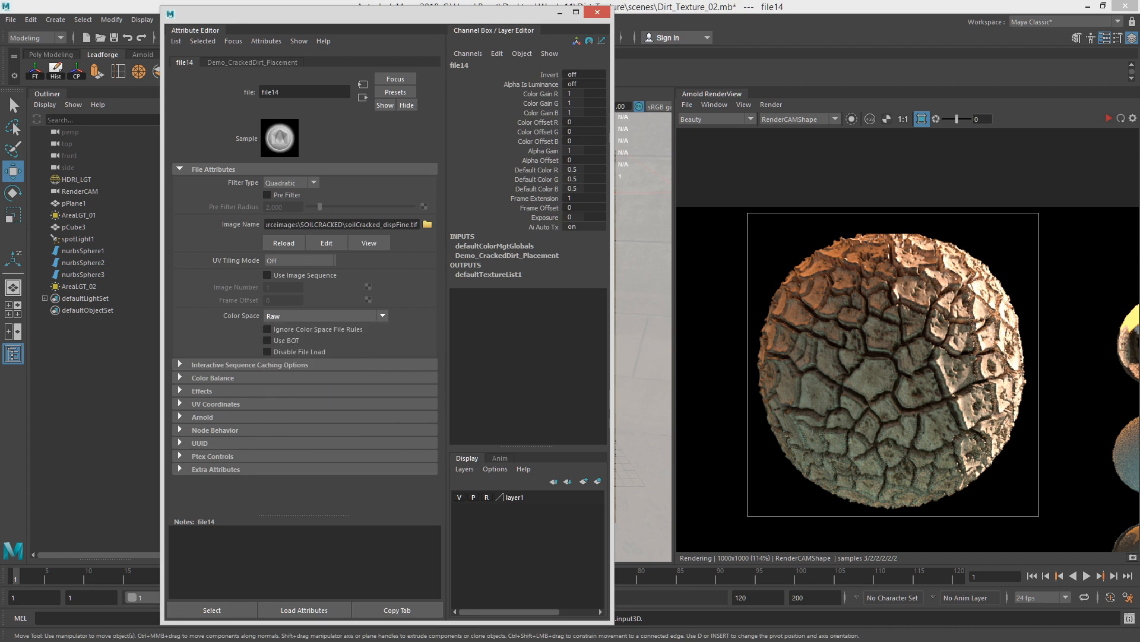
pyautogui.hotkey('ctrl', 'z')
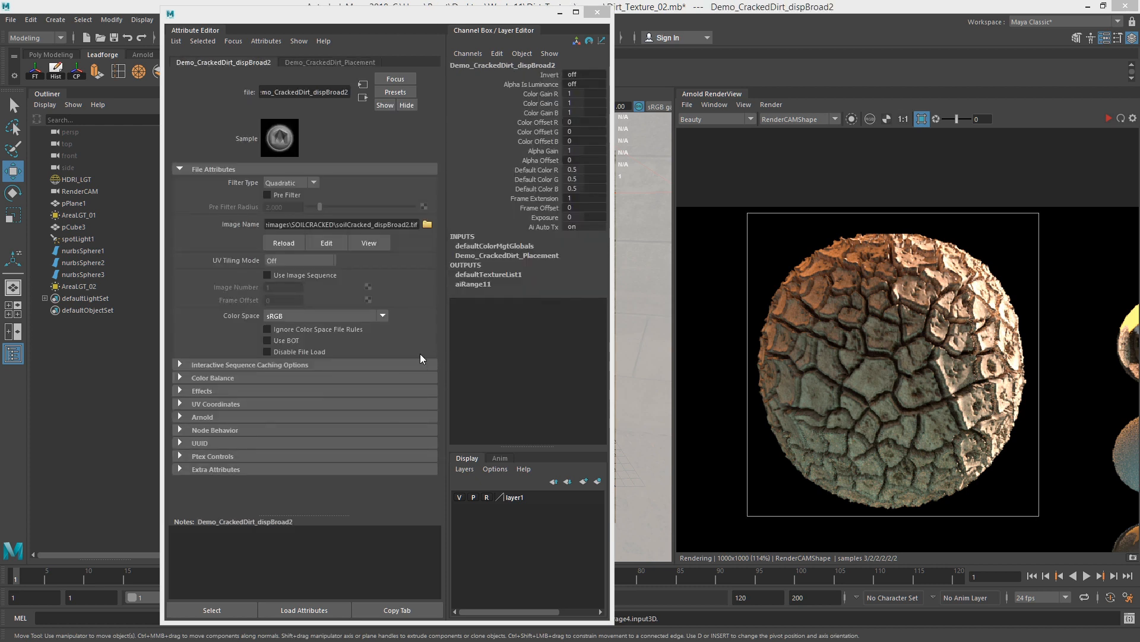
# Step: Change the color space of the Demo_CrackedDirt_dispBroad2 texture and refresh the render to check the sphere's surface
pyautogui.click(354, 318)
pyautogui.click(309, 404)
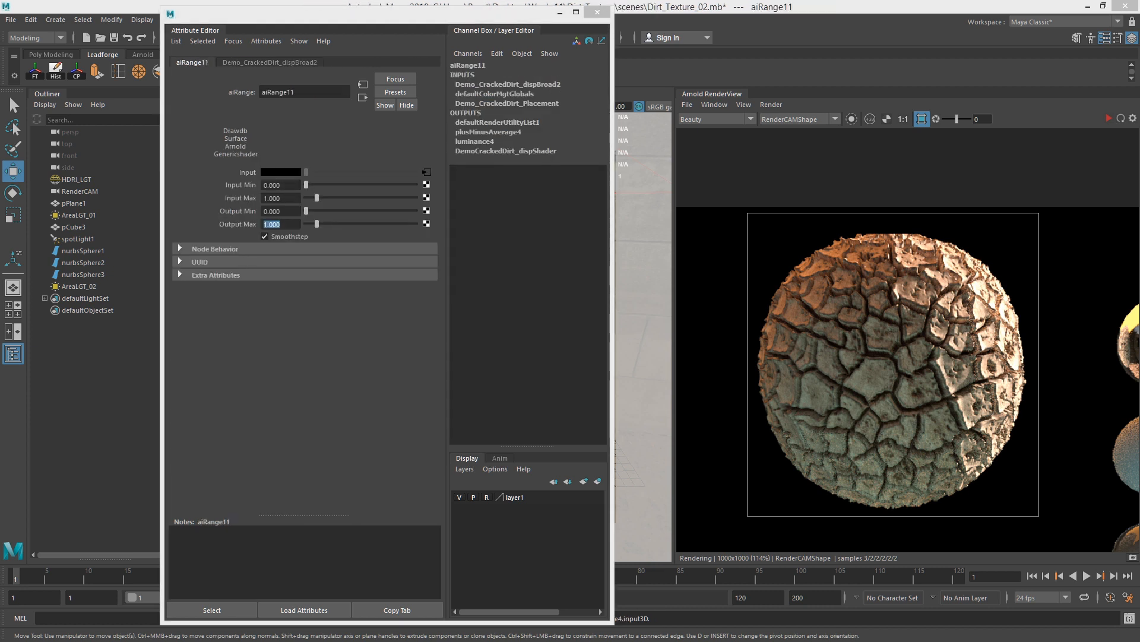
pyautogui.click(1121, 118)
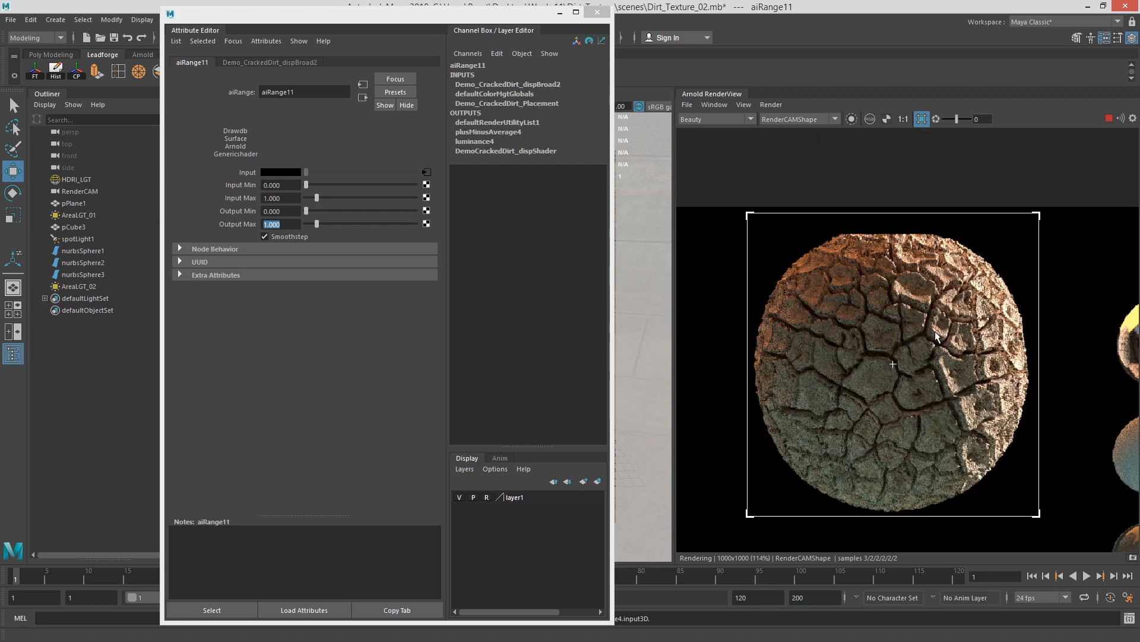
pyautogui.scroll(3, 932, 330)
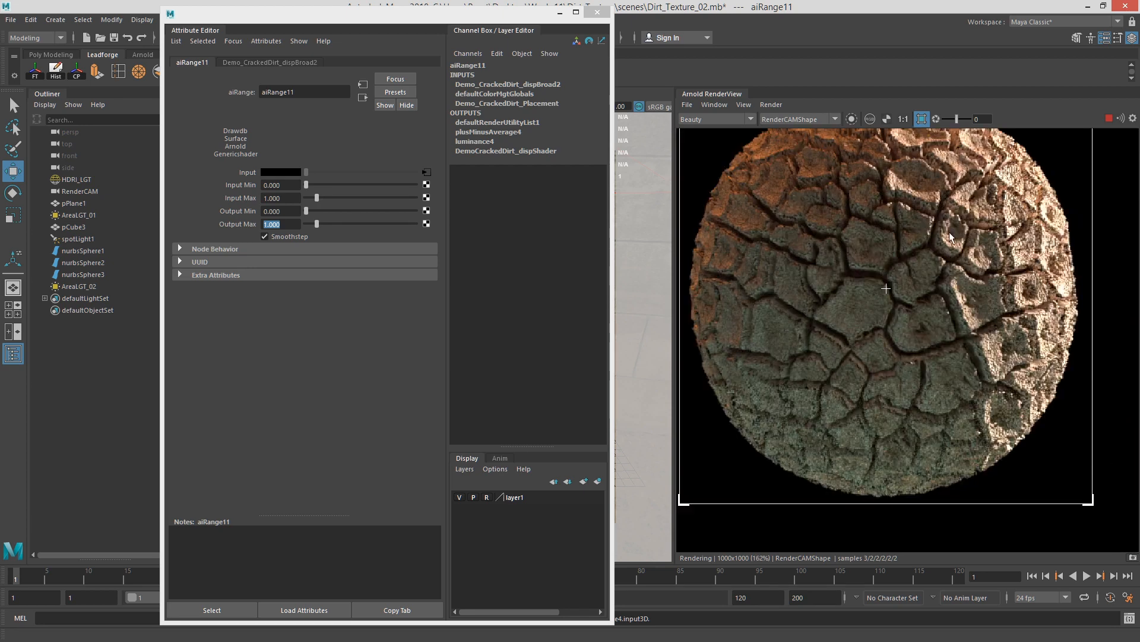
pyautogui.scroll(-3, 960, 288)
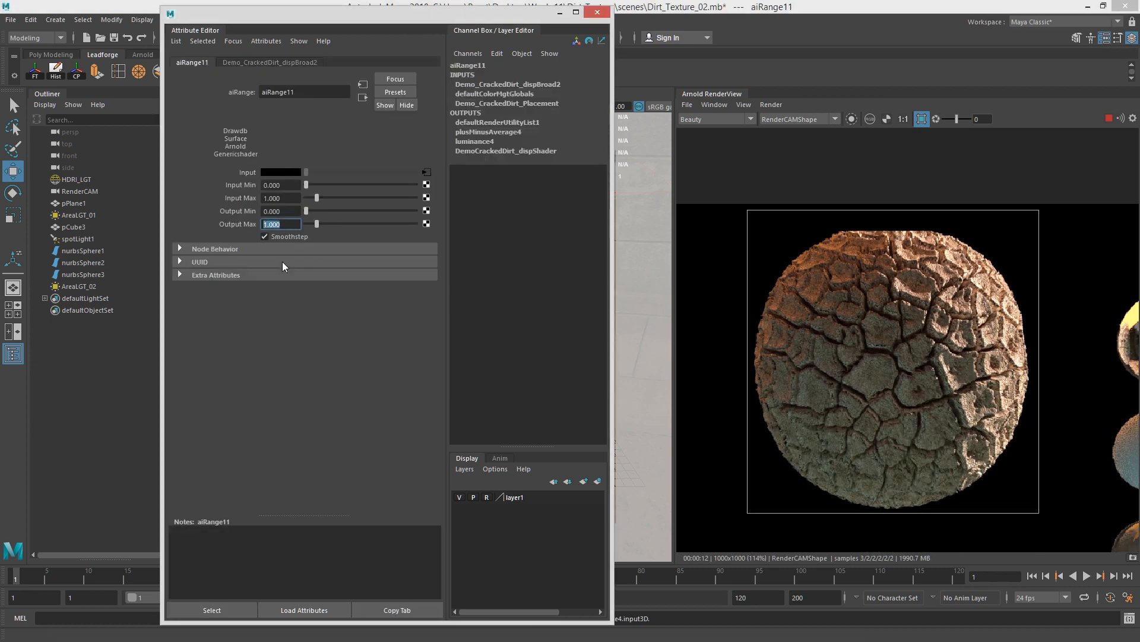
# Step: Test an Output Max of 0.5 on aiRange11 with a refreshed render, and settle on 0.8
pyautogui.write('0.5')
pyautogui.press('Return')
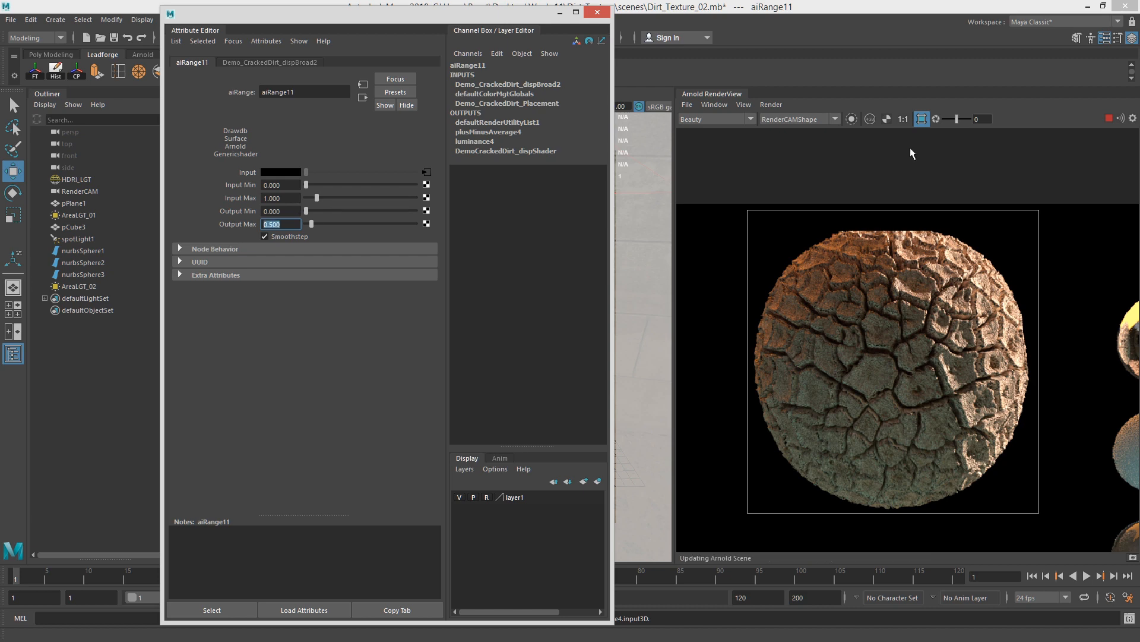
pyautogui.click(1108, 120)
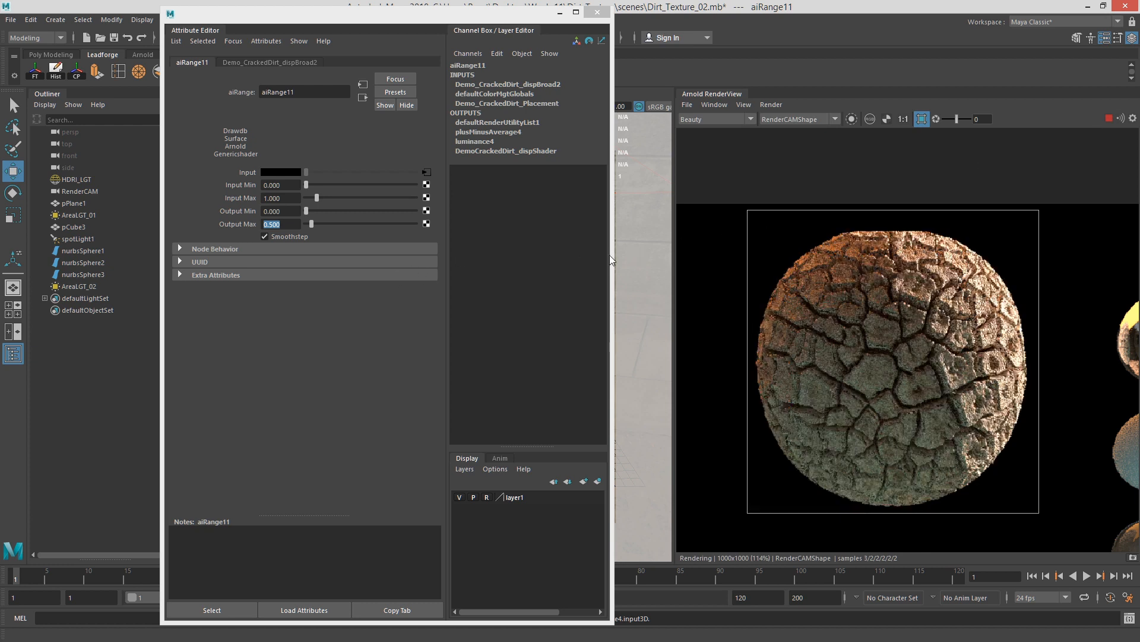
pyautogui.write('0.8')
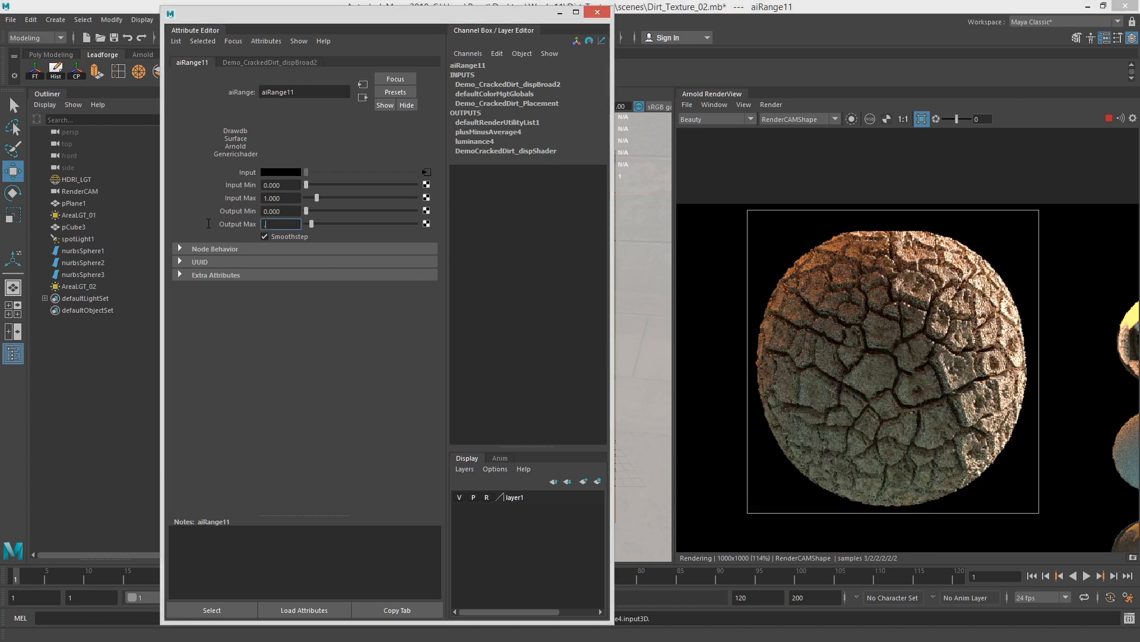
pyautogui.press('Return')
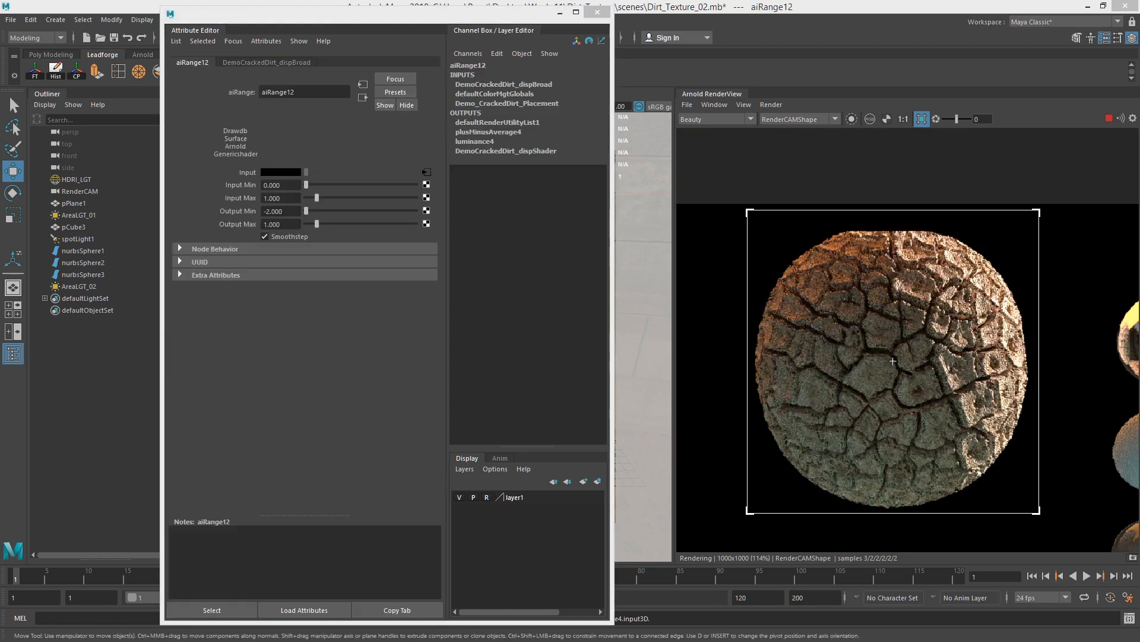
# Step: Set aiRange12's Output Min to -0.5 and update the full scene in the render view
pyautogui.click(282, 211)
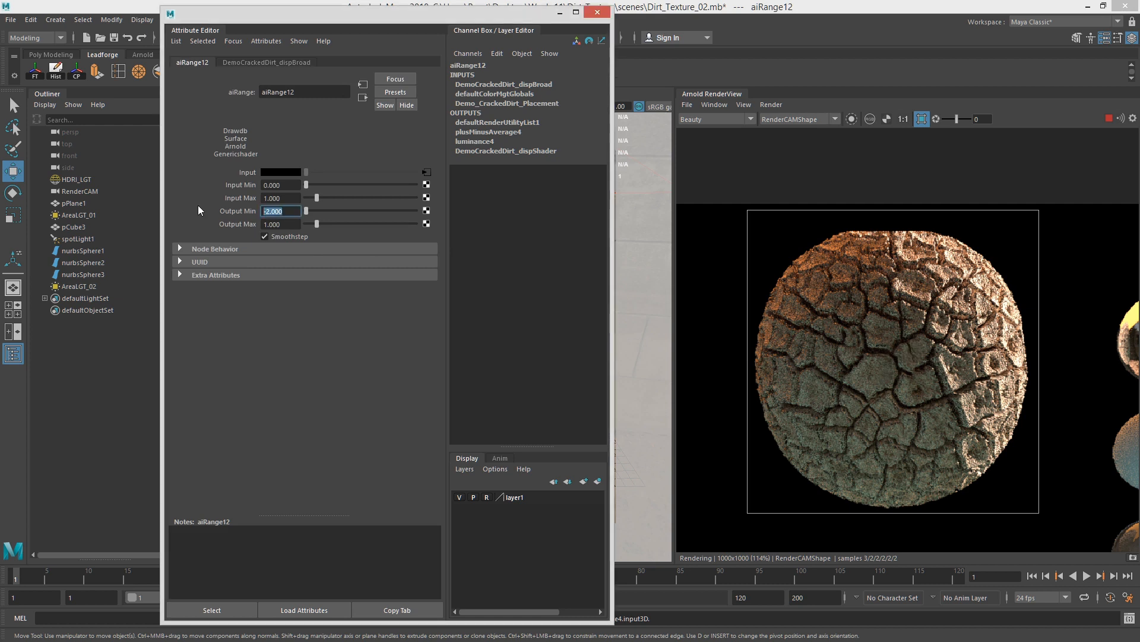
pyautogui.write('-0.5')
pyautogui.press('Return')
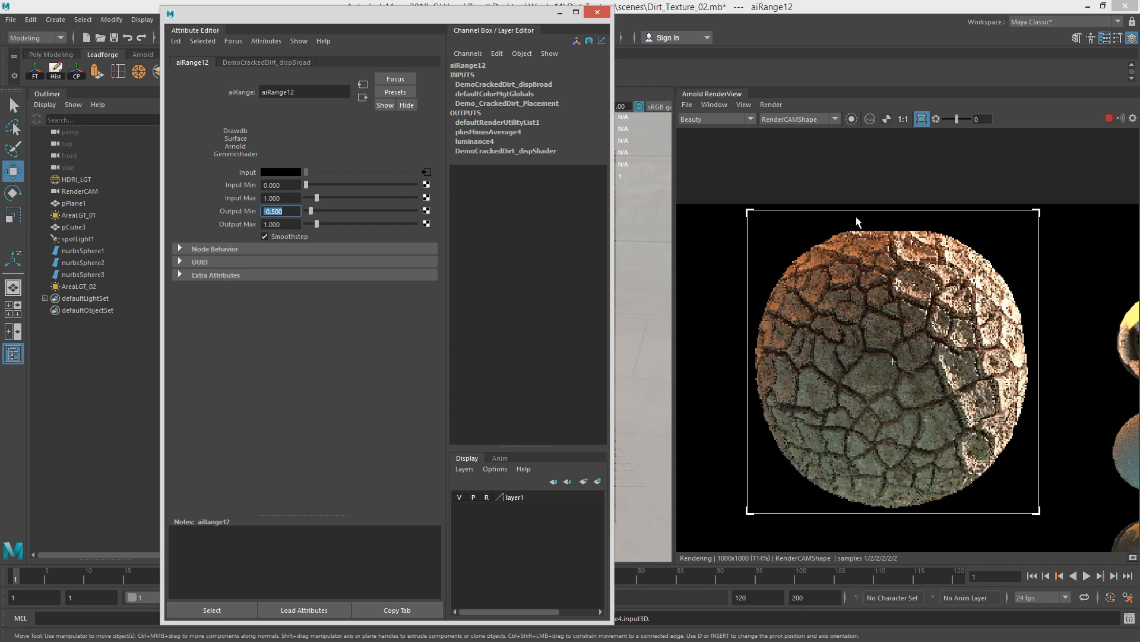
pyautogui.click(771, 105)
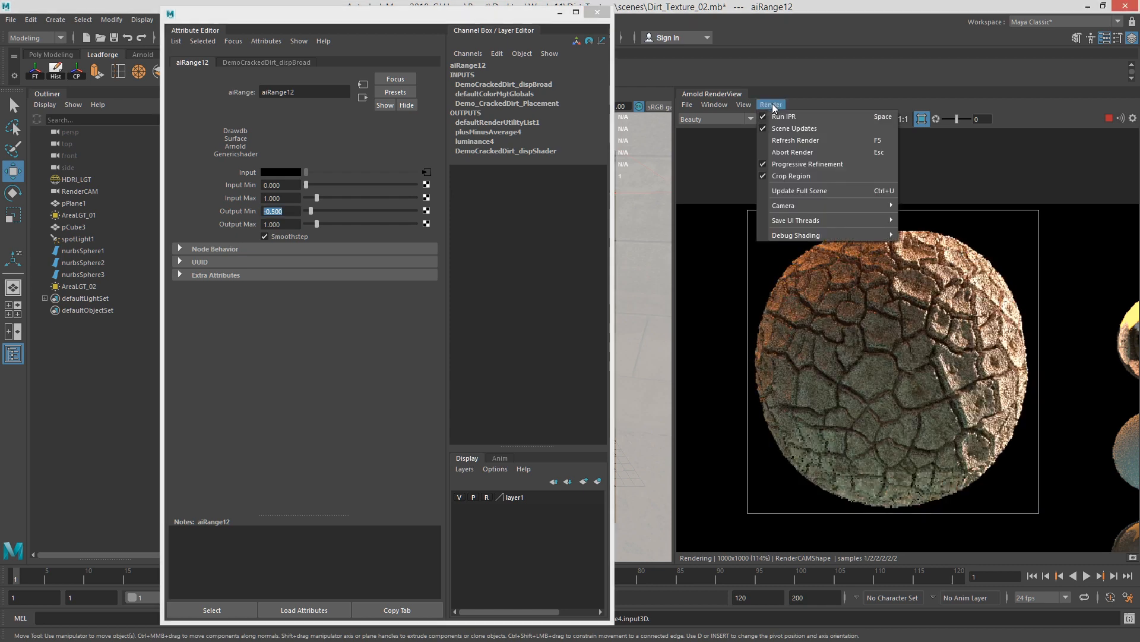
pyautogui.click(809, 188)
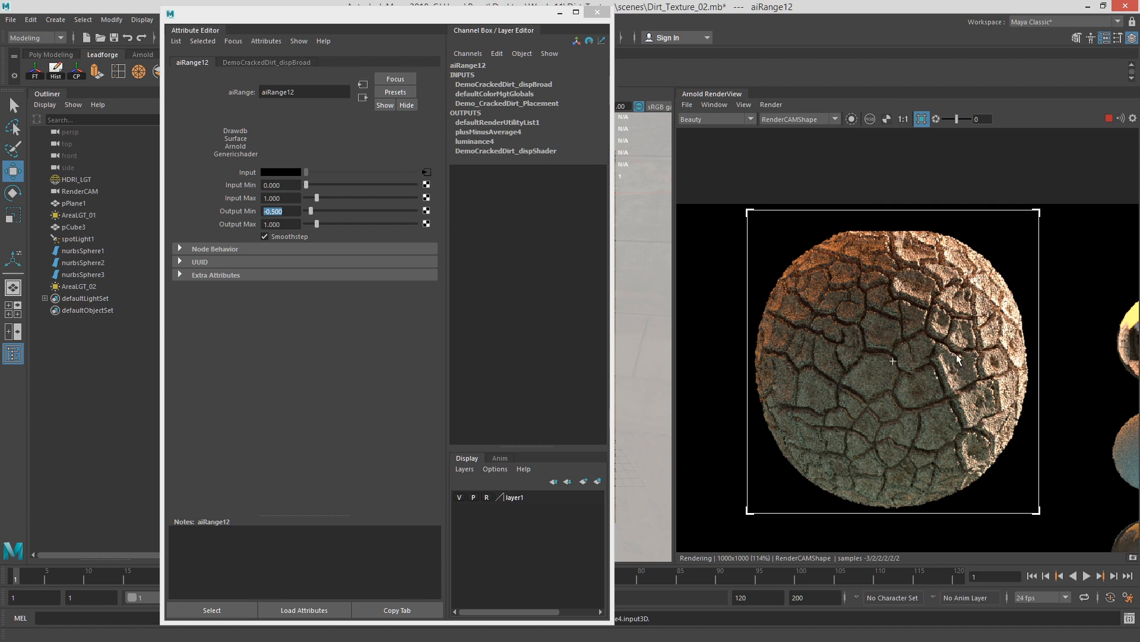
# Step: Examine the rendered cracks up close, comparing the specular_direct pass with the Beauty pass
pyautogui.scroll(4, 978, 301)
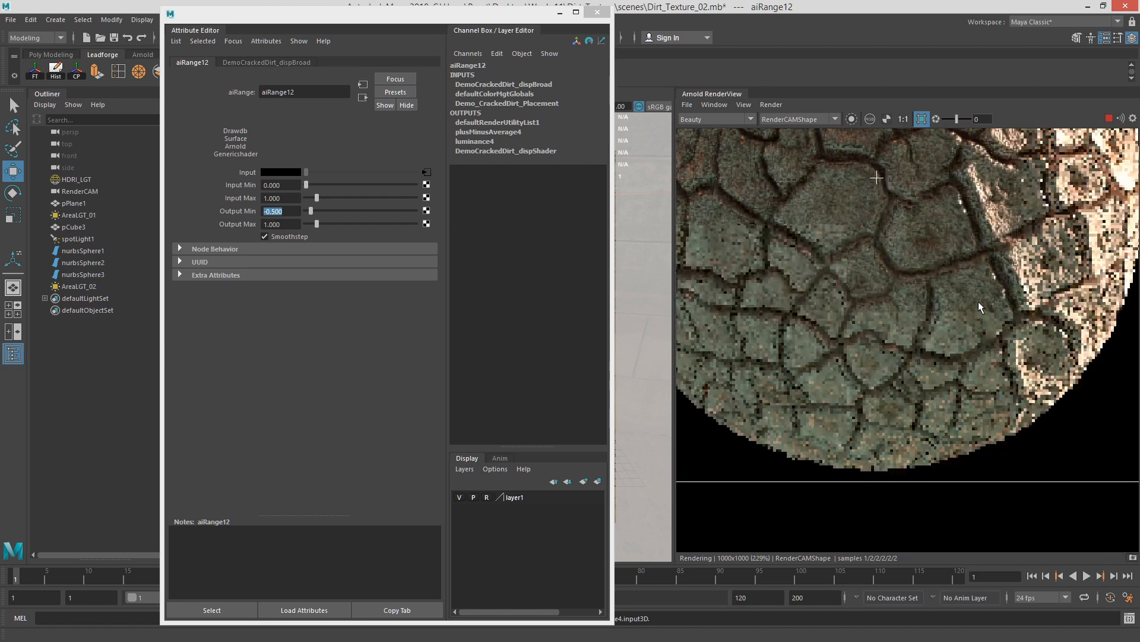
pyautogui.scroll(-2, 979, 301)
pyautogui.moveTo(1017, 223); pyautogui.dragTo(918, 266, button='middle')
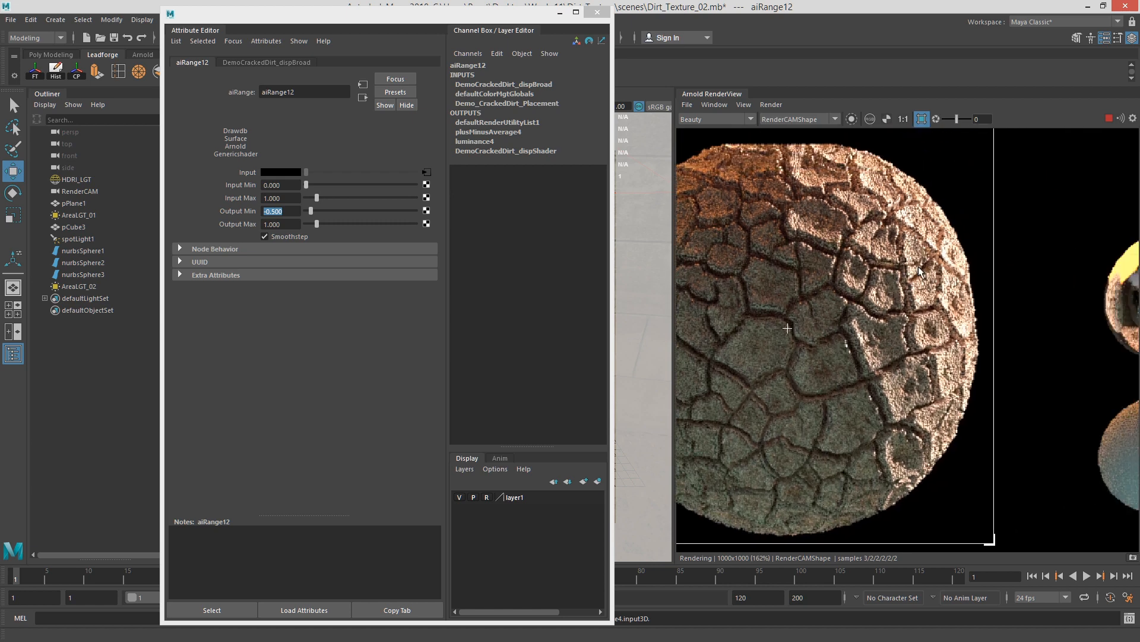
pyautogui.click(740, 118)
pyautogui.click(712, 151)
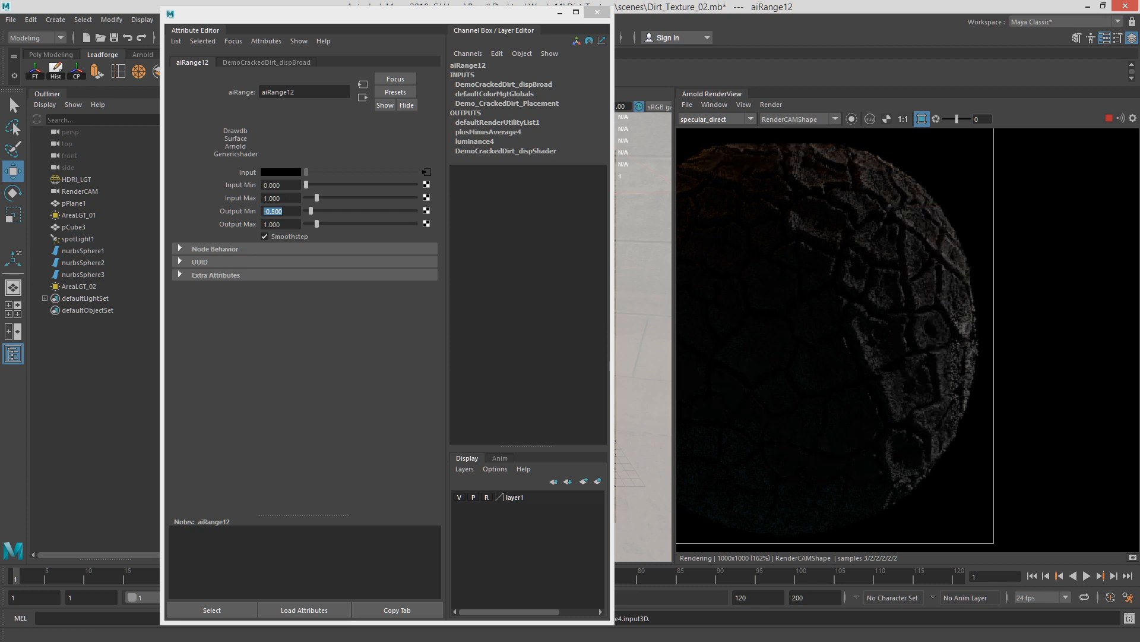
pyautogui.scroll(-3, 855, 297)
pyautogui.moveTo(858, 285); pyautogui.dragTo(939, 313, button='middle')
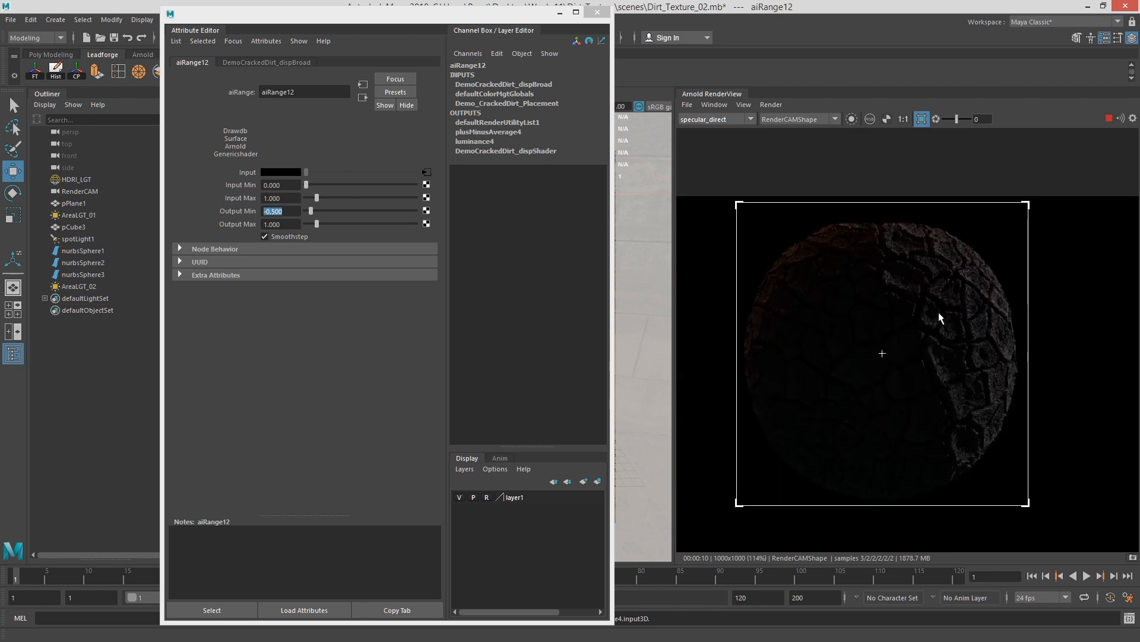
pyautogui.click(716, 119)
pyautogui.click(718, 133)
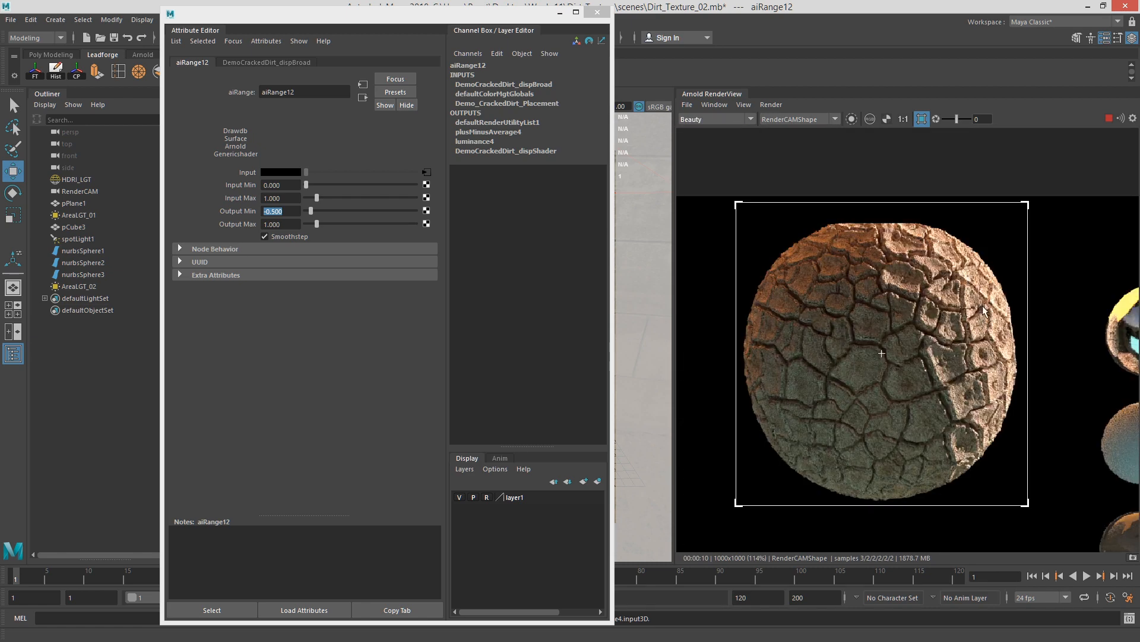
pyautogui.scroll(3, 949, 363)
pyautogui.moveTo(963, 416); pyautogui.dragTo(946, 322, button='middle')
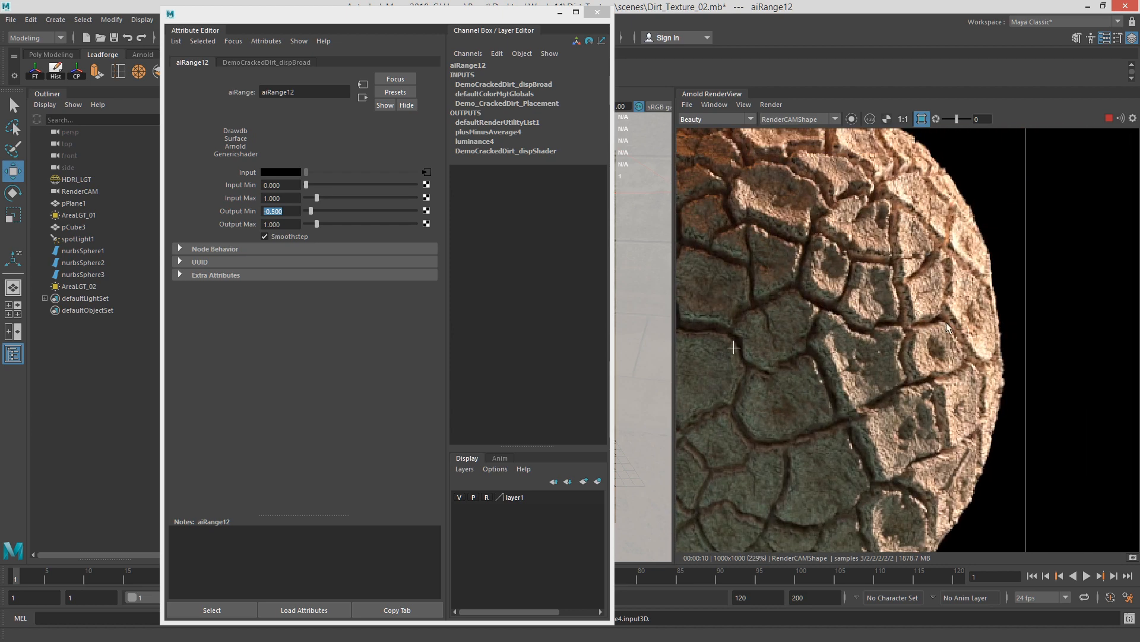
pyautogui.scroll(1, 1005, 268)
pyautogui.moveTo(1005, 269); pyautogui.dragTo(927, 415, button='middle')
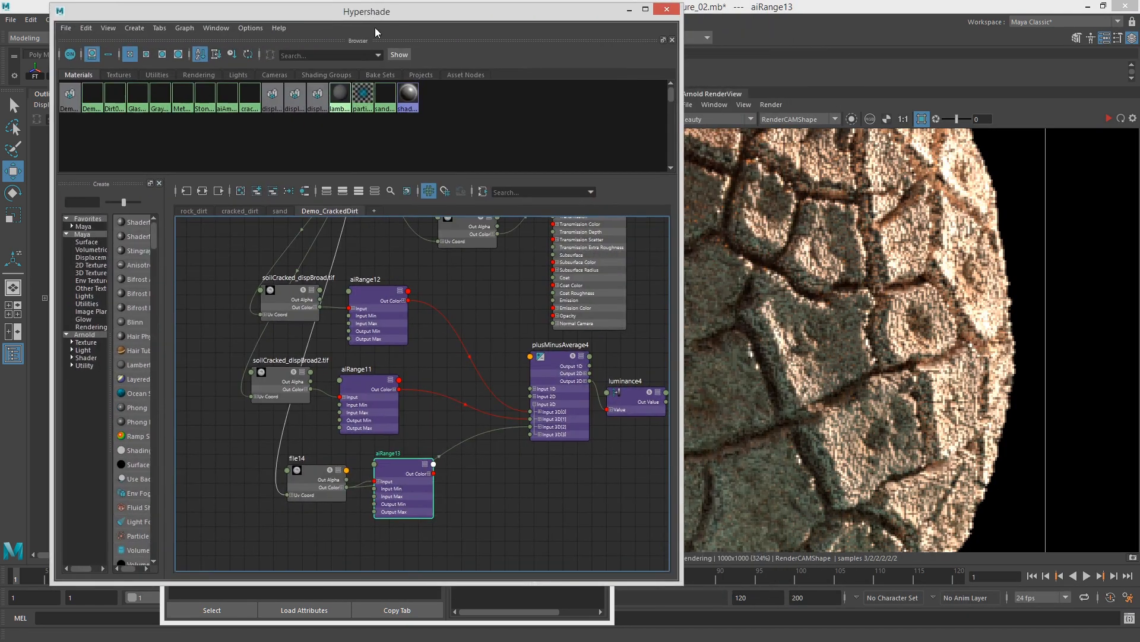
# Step: Tidy the file14 and aiRange13 nodes in the graph, move the Hypershade window aside and restart the render
pyautogui.moveTo(294, 487); pyautogui.dragTo(285, 478)
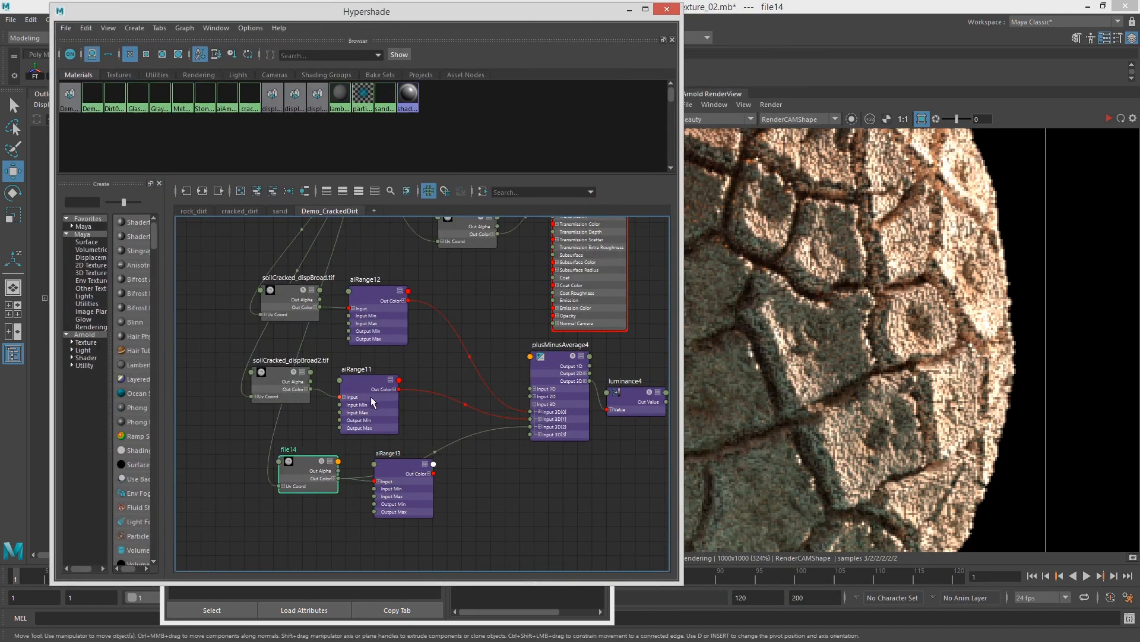
pyautogui.keyDown('alt'); pyautogui.moveTo(293, 343); pyautogui.dragTo(241, 370, button='middle'); pyautogui.keyUp('alt')
pyautogui.moveTo(354, 493); pyautogui.dragTo(368, 511)
pyautogui.moveTo(446, 13); pyautogui.dragTo(1139, 104)
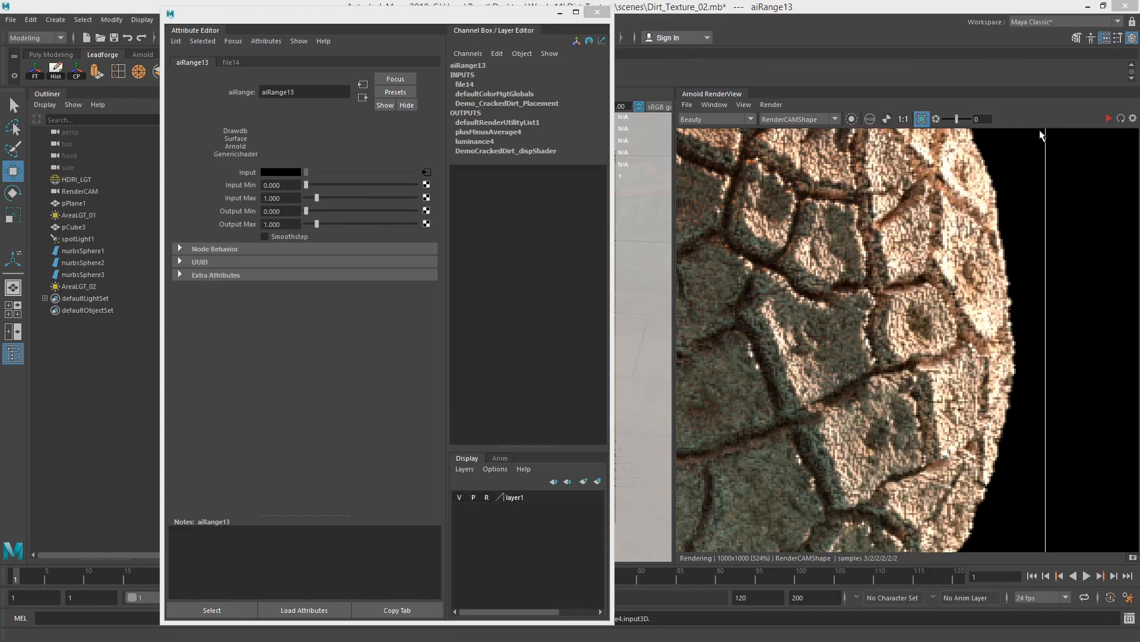
pyautogui.click(851, 119)
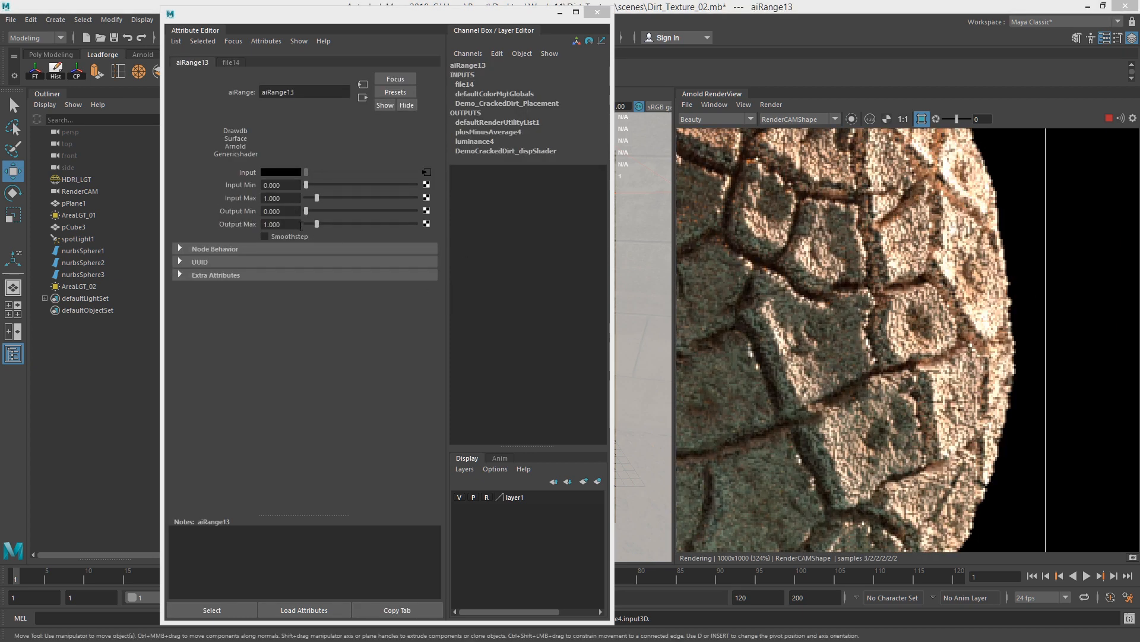
# Step: Try 0.5 as the Output Max of aiRange13
pyautogui.click(300, 225)
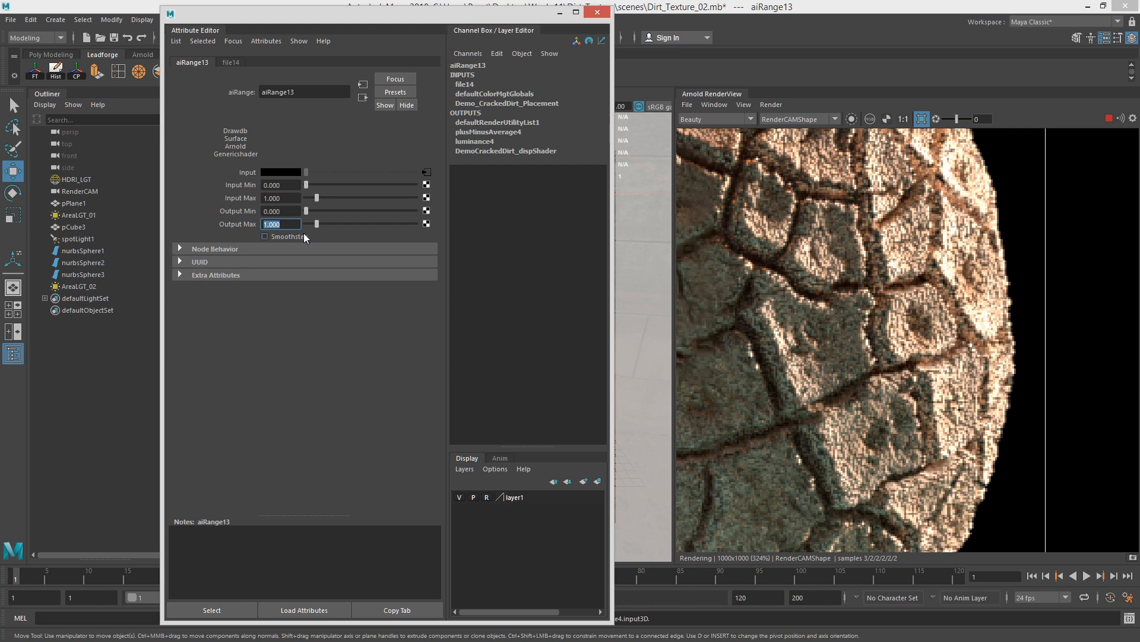
pyautogui.write('0.5')
pyautogui.press('Return')
# Step: Shrink the crop render region to the sphere's lower-right part and examine the fine displacement detail up close
pyautogui.scroll(-1, 835, 258)
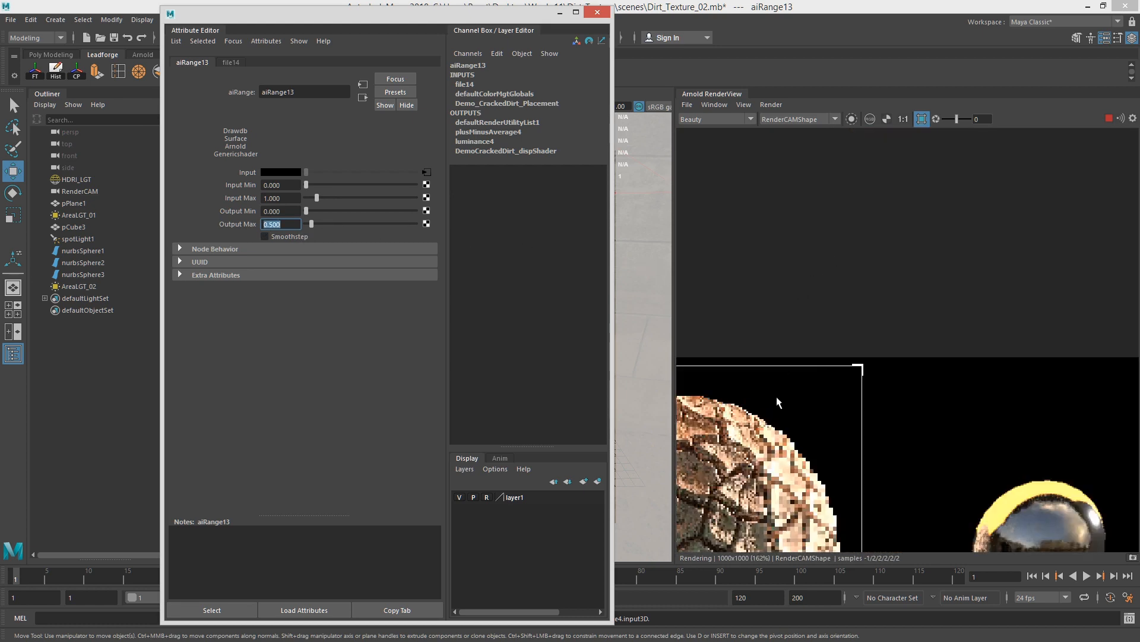
pyautogui.moveTo(772, 398); pyautogui.dragTo(963, 197, button='middle')
pyautogui.scroll(-1, 890, 283)
pyautogui.moveTo(856, 274); pyautogui.dragTo(896, 179, button='middle')
pyautogui.moveTo(752, 210); pyautogui.dragTo(922, 403)
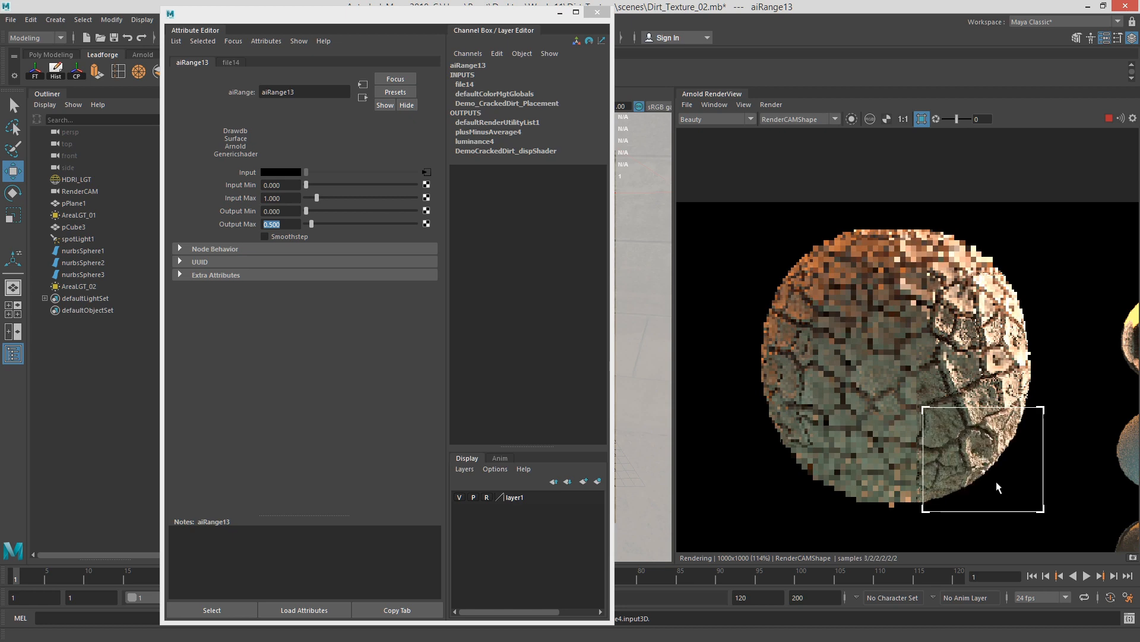
pyautogui.scroll(1, 1027, 426)
pyautogui.scroll(2, 1026, 427)
pyautogui.moveTo(1052, 267); pyautogui.dragTo(839, 365, button='middle')
pyautogui.scroll(1, 819, 303)
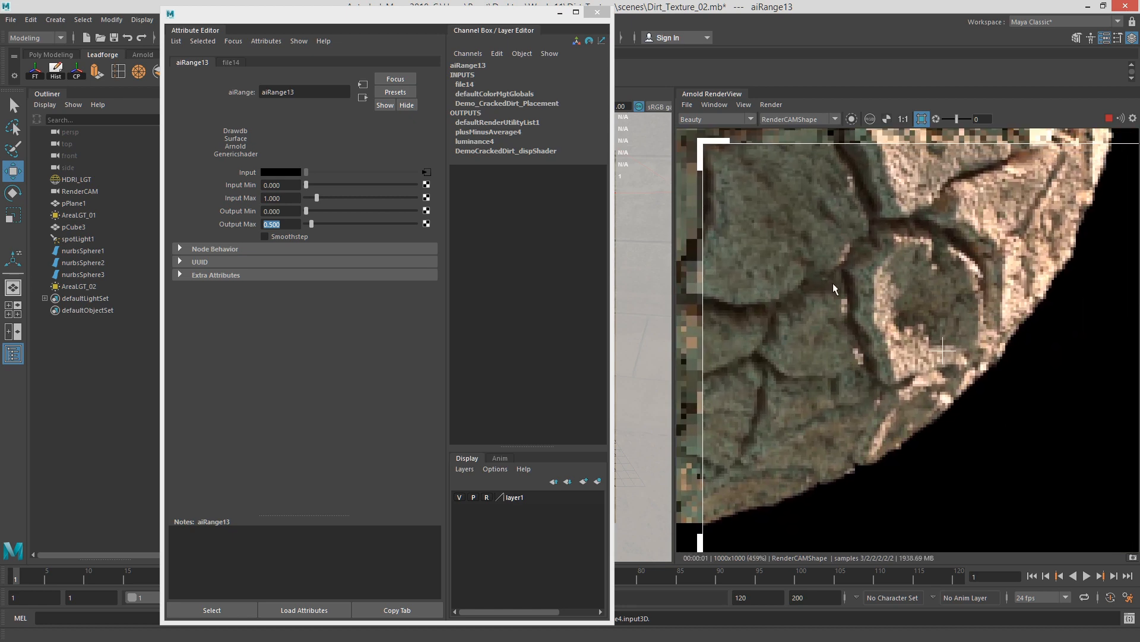
pyautogui.moveTo(833, 283); pyautogui.dragTo(837, 323, button='middle')
pyautogui.scroll(-1, 837, 316)
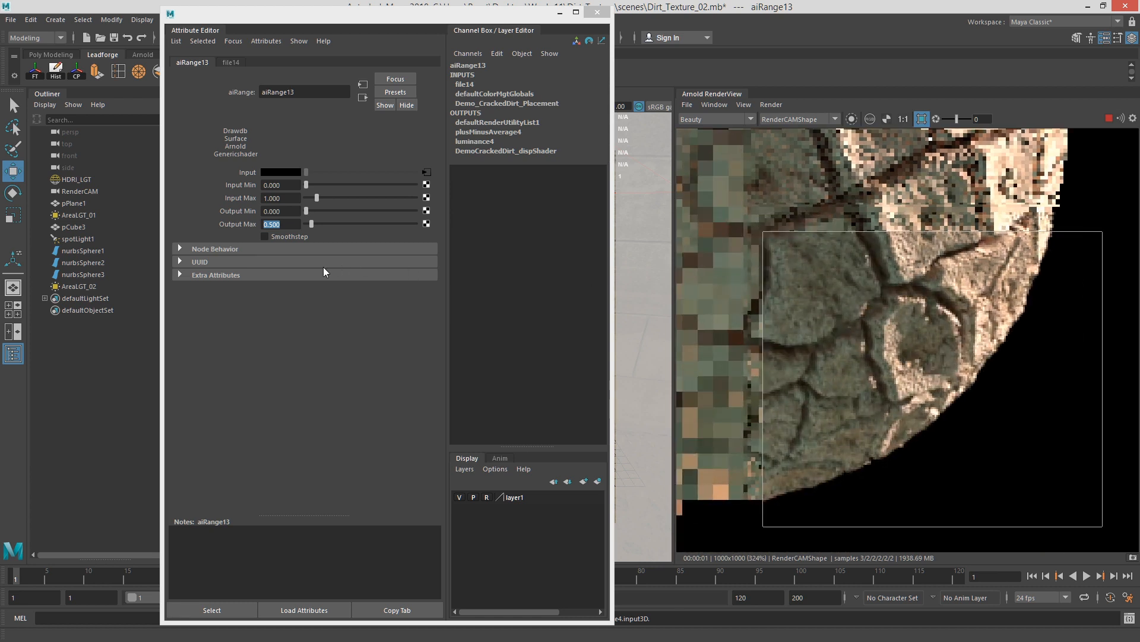
# Step: Set aiRange13's Output Max to 0.3 and compare the specular_direct and diffuse_direct passes with Beauty
pyautogui.write('0.3')
pyautogui.press('Return')
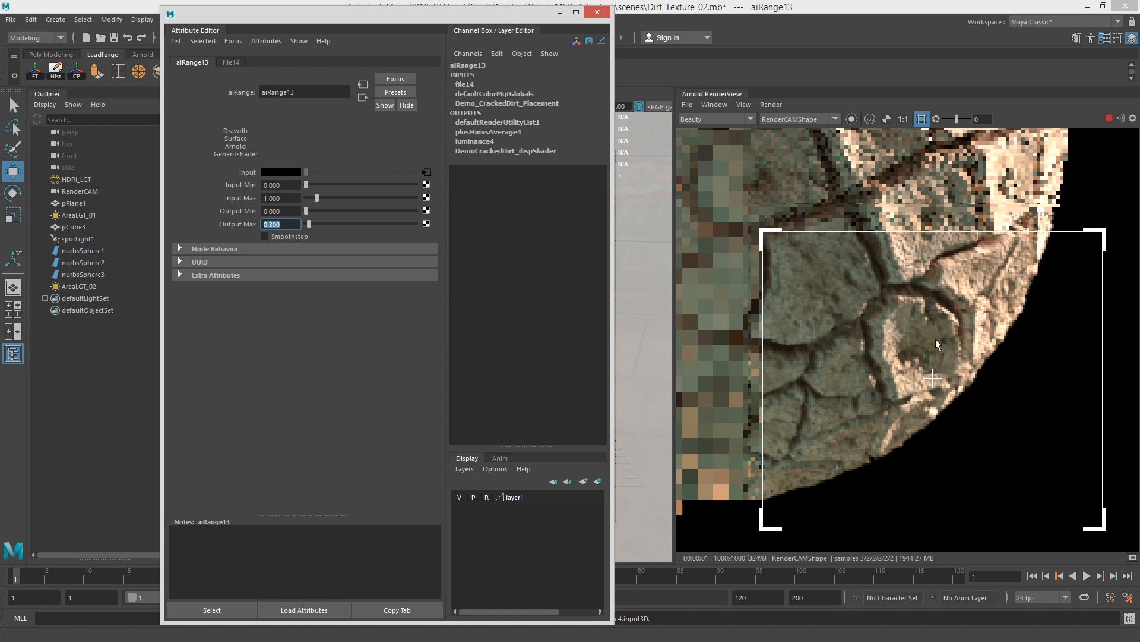
pyautogui.click(719, 120)
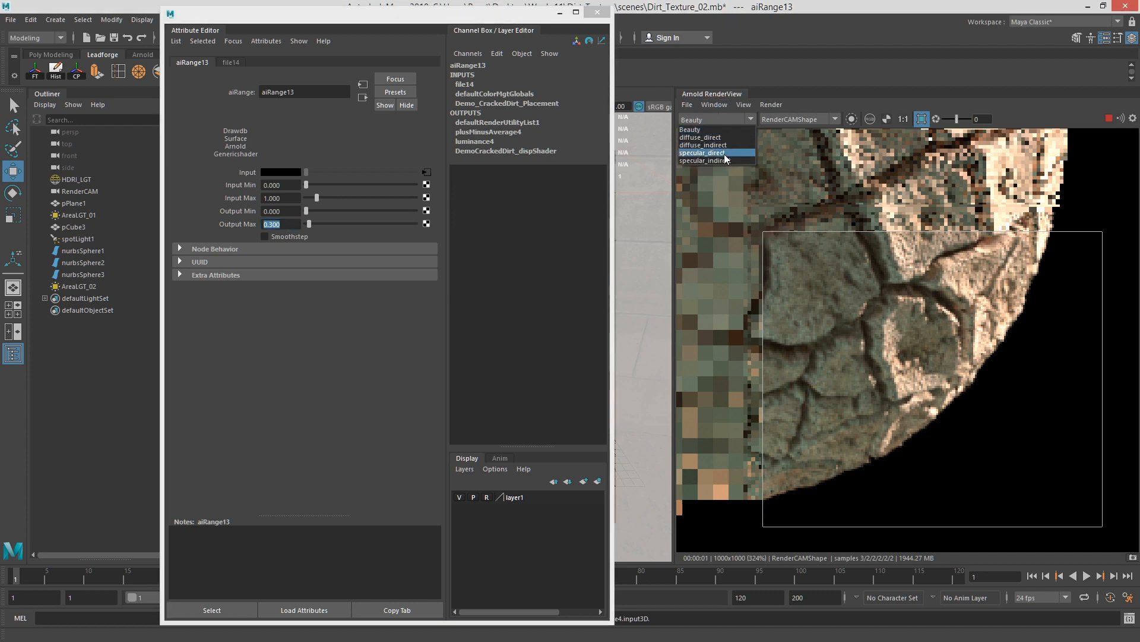
pyautogui.click(707, 153)
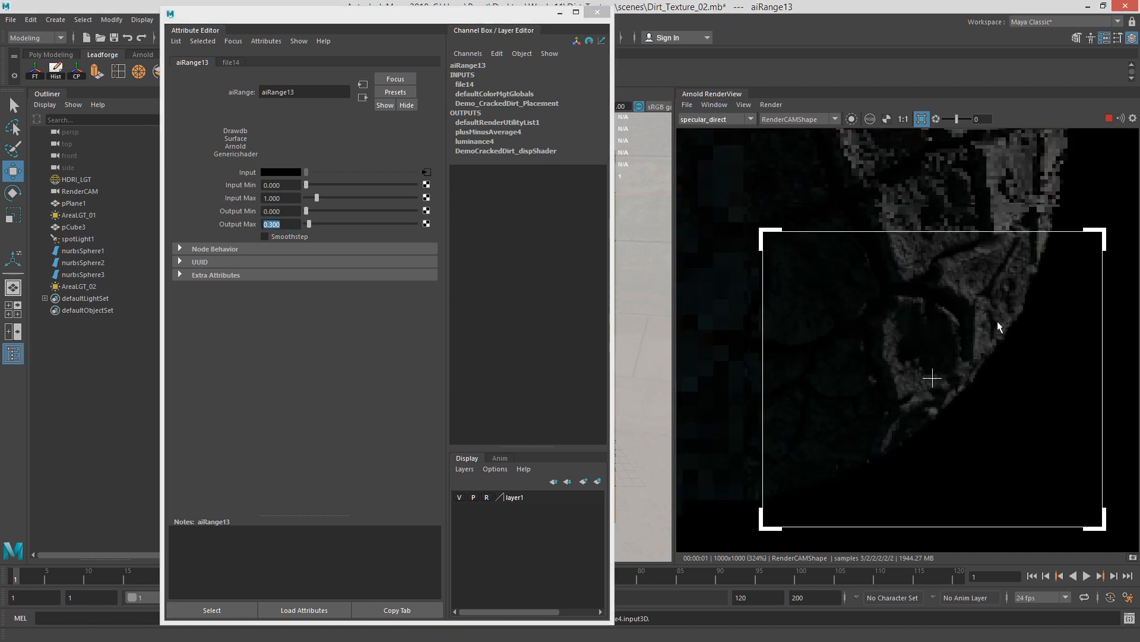
pyautogui.click(713, 121)
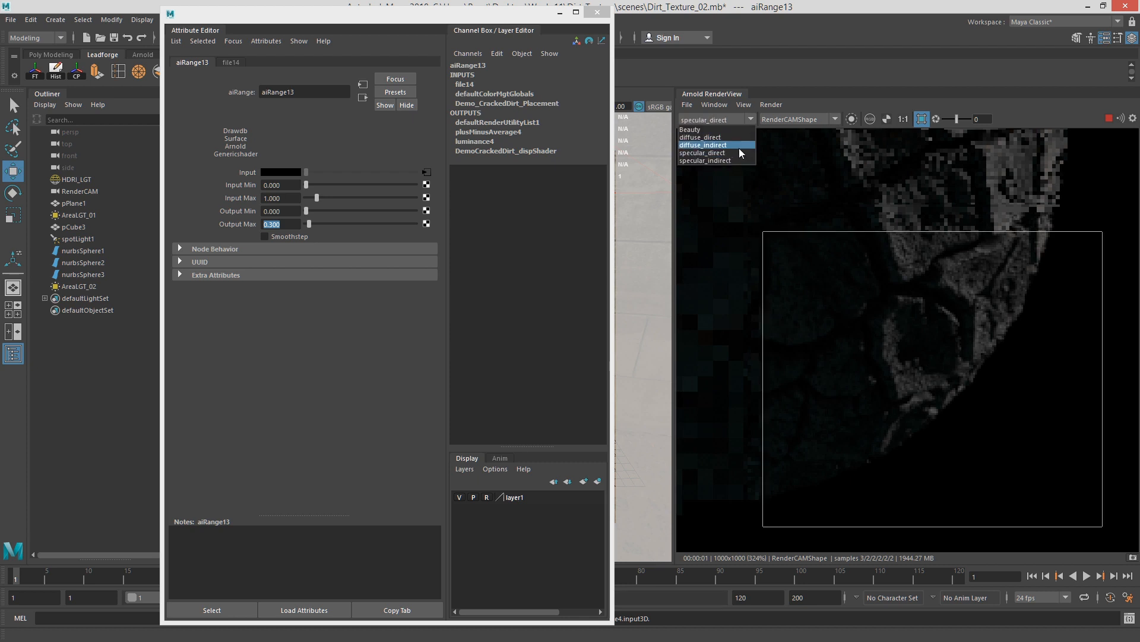
pyautogui.click(726, 145)
pyautogui.click(715, 137)
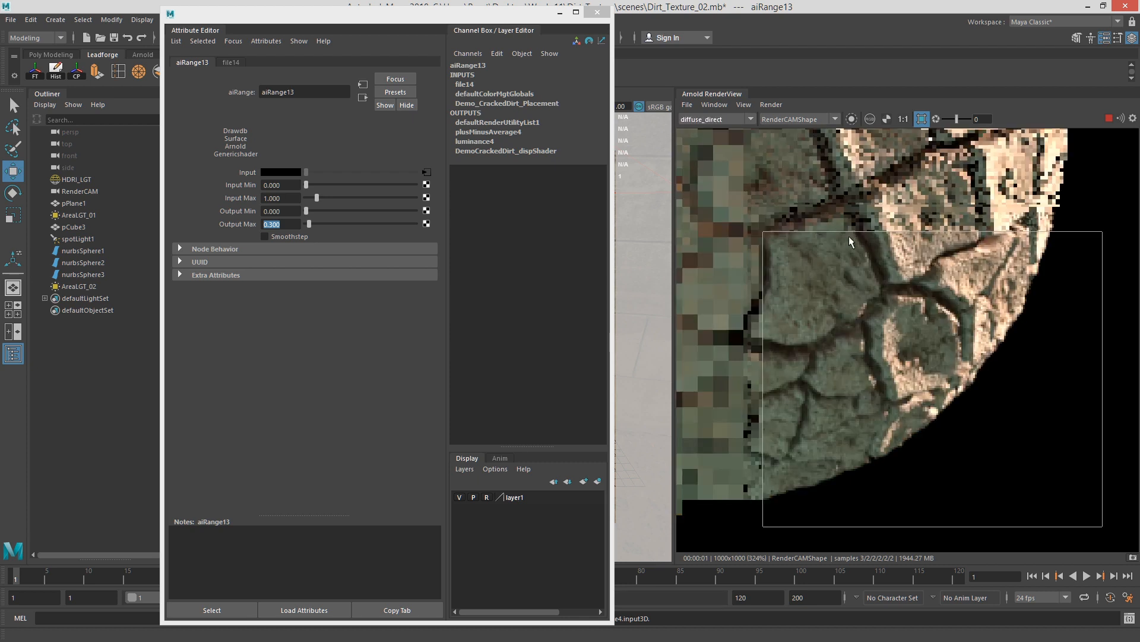
pyautogui.click(706, 121)
pyautogui.click(714, 129)
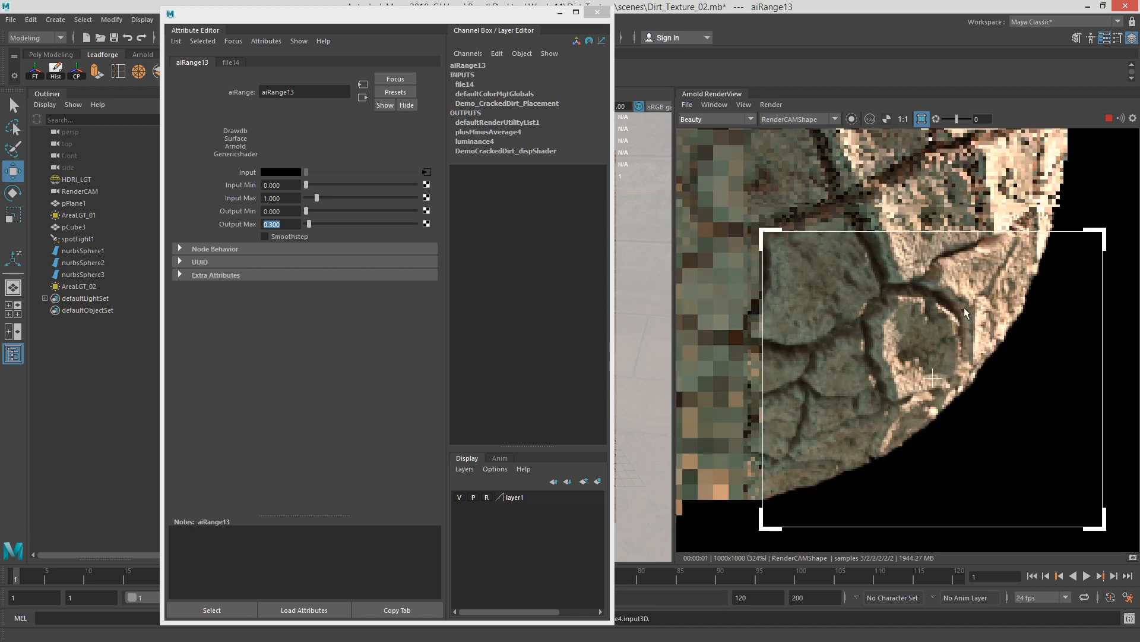
# Step: Enlarge the crop render region to cover the whole cracked dirt sphere
pyautogui.scroll(-5, 964, 308)
pyautogui.moveTo(918, 261); pyautogui.dragTo(913, 227, button='middle')
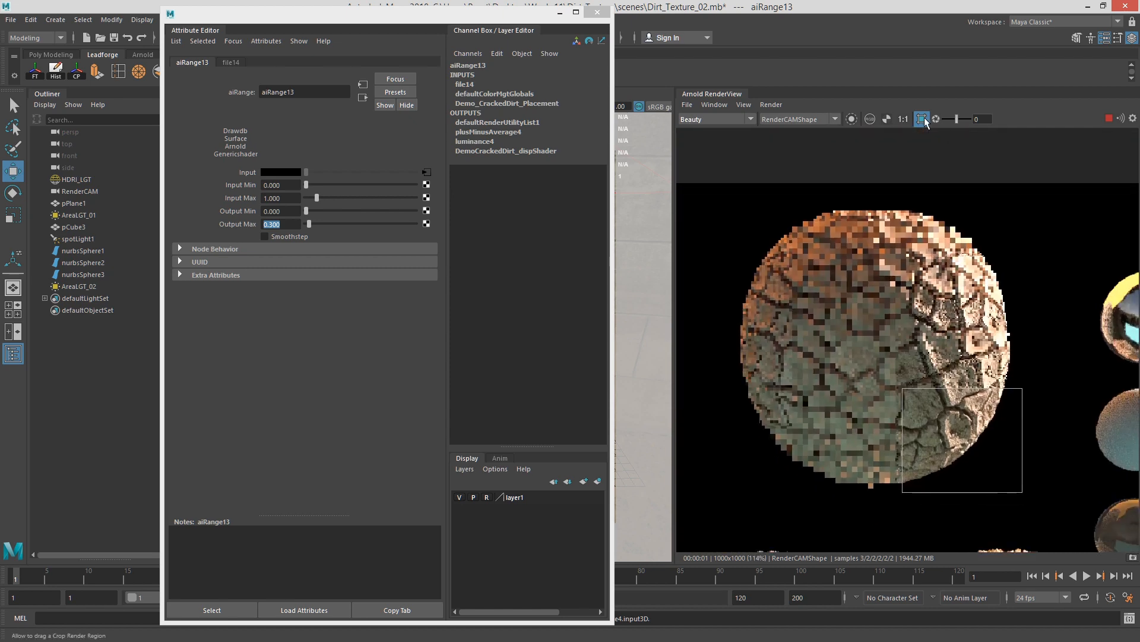
pyautogui.moveTo(902, 390); pyautogui.dragTo(720, 197)
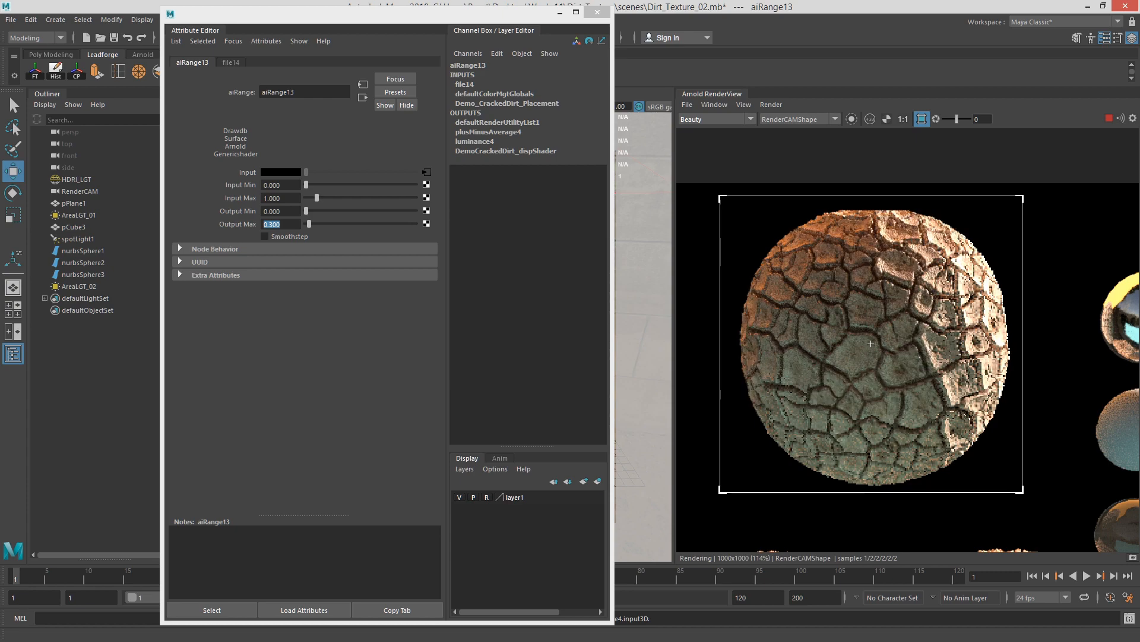
# Step: Spread the Demo_CrackedDirt_Placement and soilCracked_Diffuse.tif nodes away from Demo_CrackedDirt_Mtl in the Hypershade graph to make room between them
pyautogui.moveTo(1139, 55); pyautogui.dragTo(426, 17)
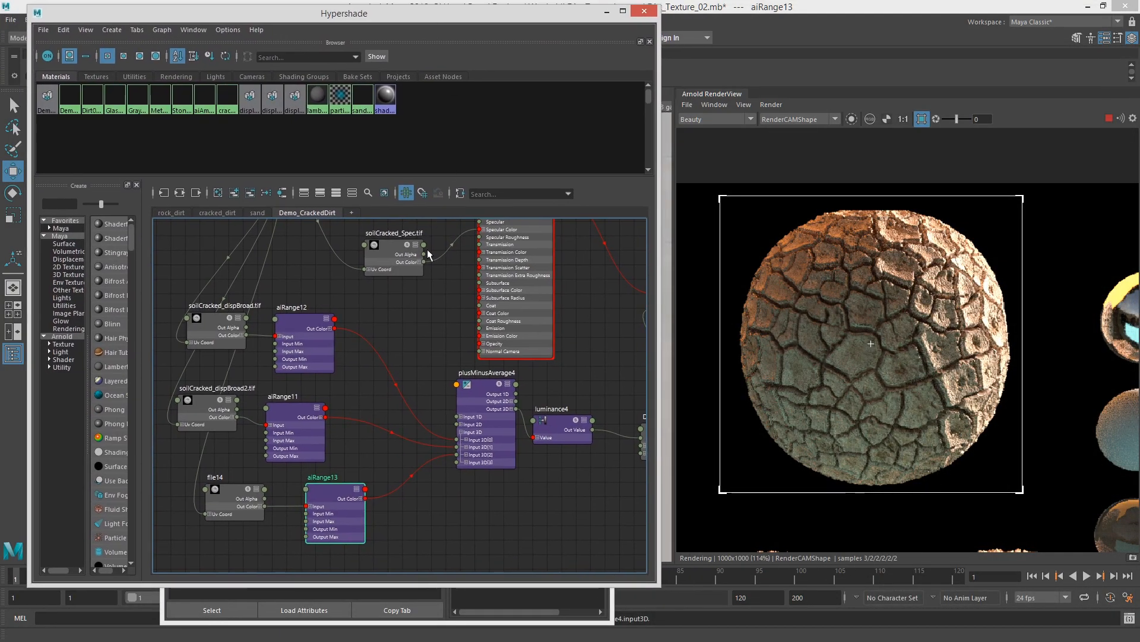
pyautogui.keyDown('alt'); pyautogui.moveTo(448, 315); pyautogui.dragTo(523, 457, button='middle'); pyautogui.keyUp('alt')
pyautogui.keyDown('alt'); pyautogui.moveTo(492, 271); pyautogui.dragTo(493, 332, button='middle'); pyautogui.keyUp('alt')
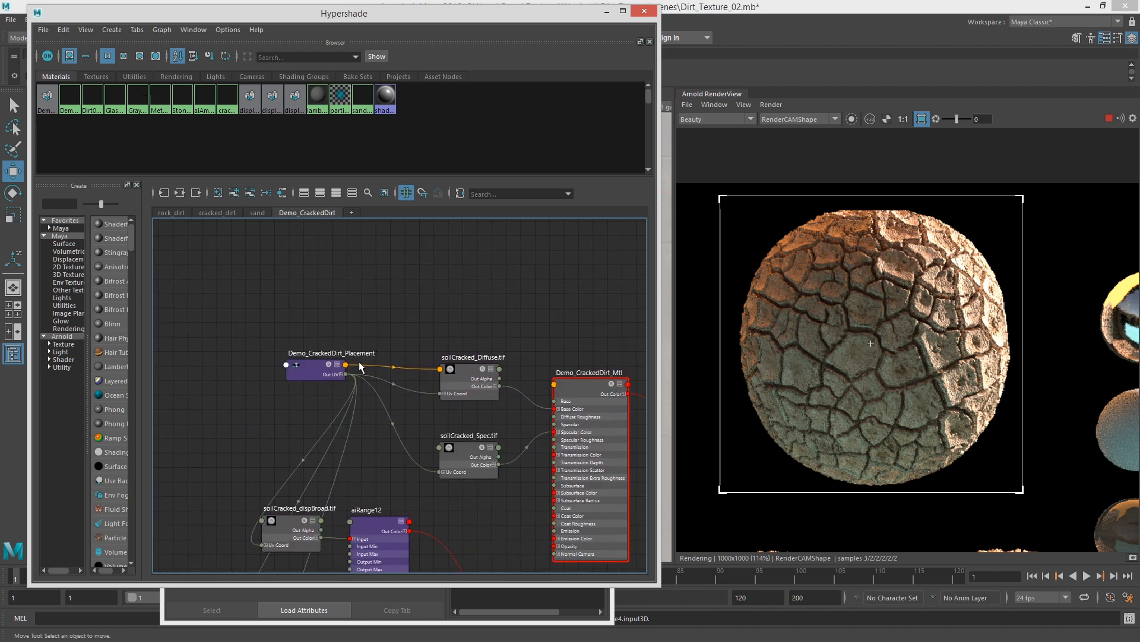
pyautogui.moveTo(316, 364); pyautogui.dragTo(204, 297)
pyautogui.moveTo(469, 375); pyautogui.dragTo(414, 319)
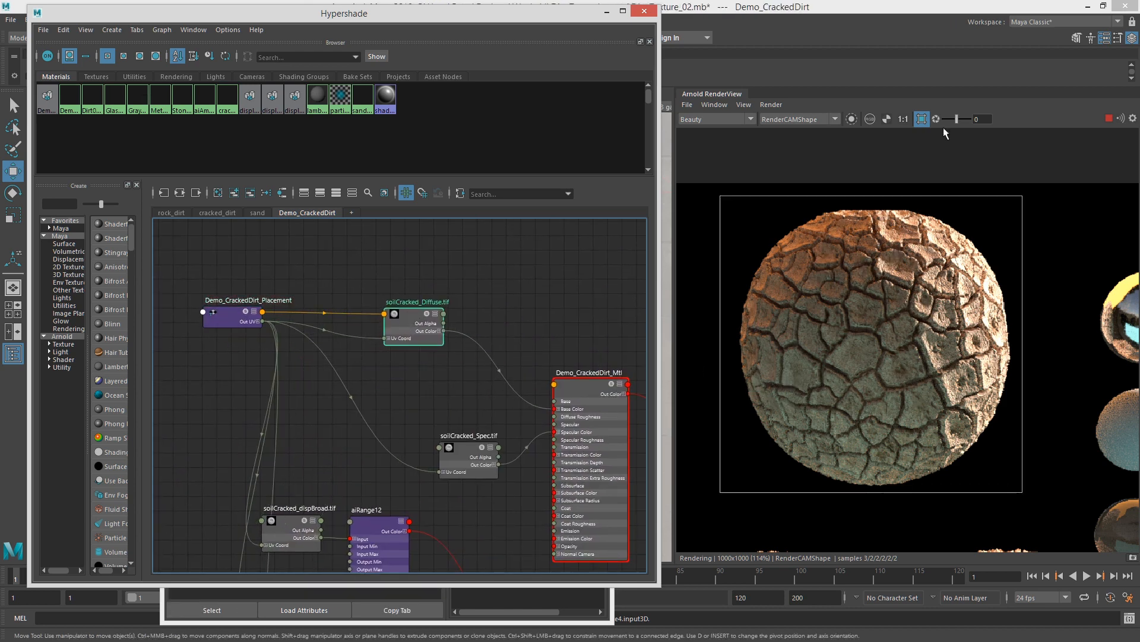
# Step: Add an aiColorCorrect node to the graph and place it beside soilCracked_Diffuse.tif
pyautogui.click(474, 381)
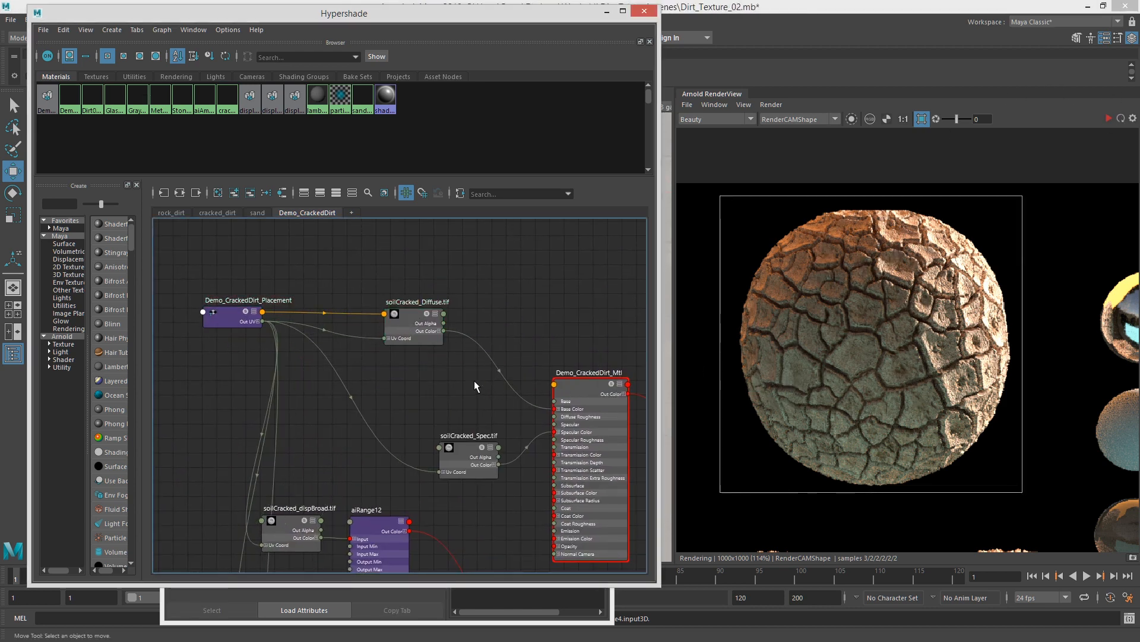
pyautogui.press('Tab')
pyautogui.write('aiColor')
pyautogui.press('Down')
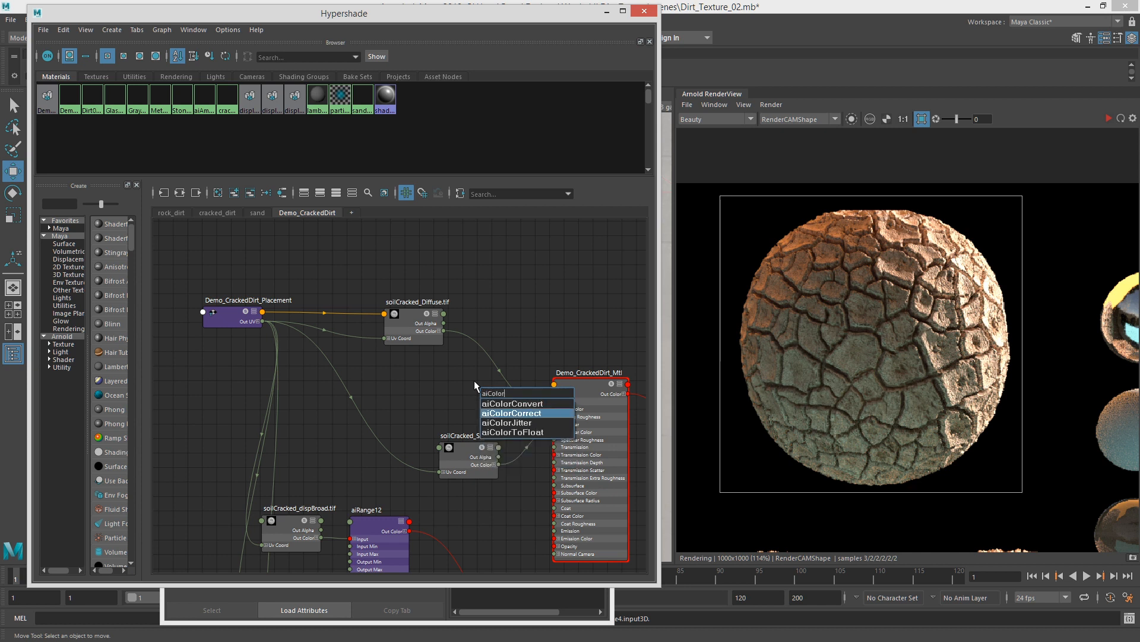
pyautogui.press('Return')
pyautogui.moveTo(482, 393); pyautogui.dragTo(472, 294)
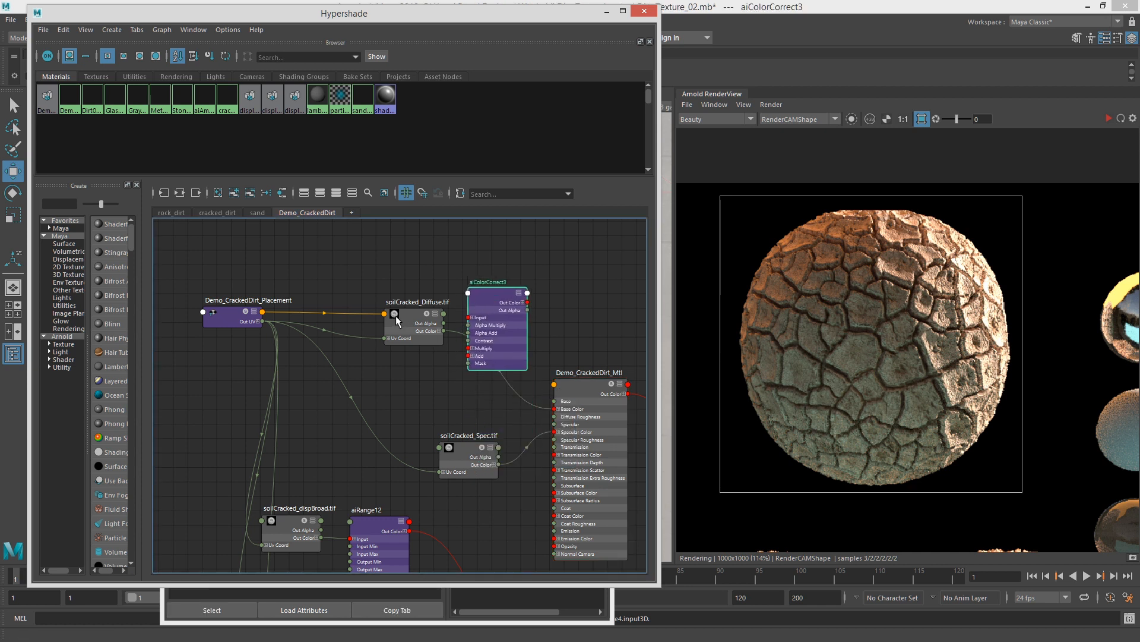
# Step: Route soilCracked_Diffuse.tif through aiColorCorrect3 by connecting it to the Input and the node's Out Color to Demo_CrackedDirt_Mtl's Base Color
pyautogui.moveTo(414, 326); pyautogui.dragTo(479, 301)
pyautogui.moveTo(519, 309); pyautogui.dragTo(546, 446, button='middle')
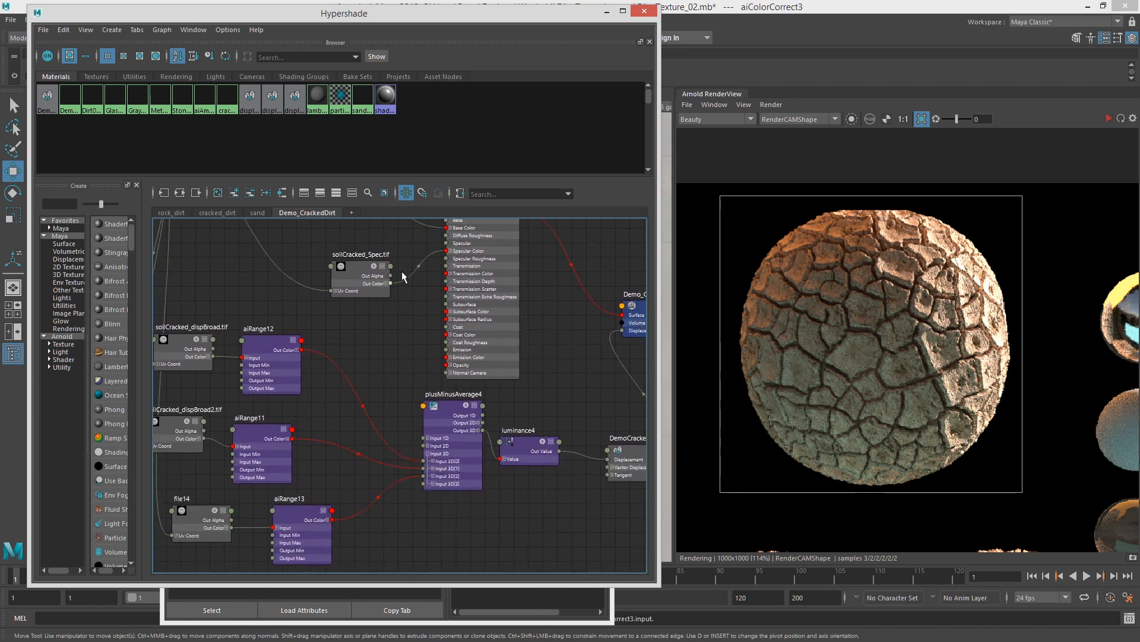
pyautogui.moveTo(519, 451); pyautogui.dragTo(516, 439)
pyautogui.moveTo(449, 411); pyautogui.dragTo(439, 420)
pyautogui.moveTo(426, 283); pyautogui.dragTo(482, 331, button='middle')
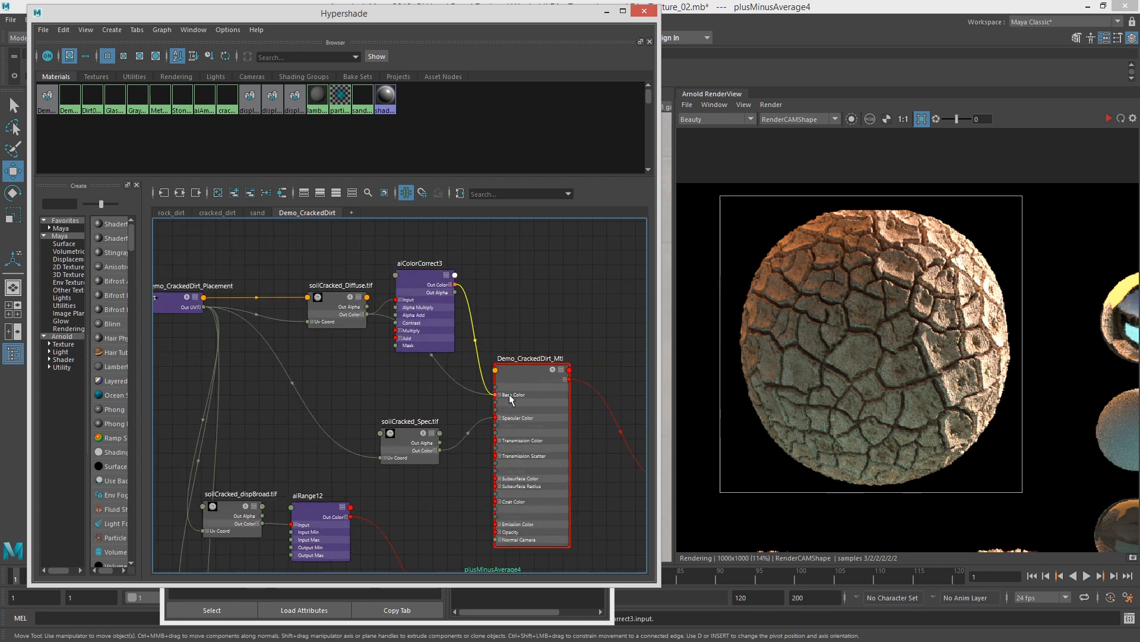
pyautogui.moveTo(429, 278); pyautogui.dragTo(424, 291)
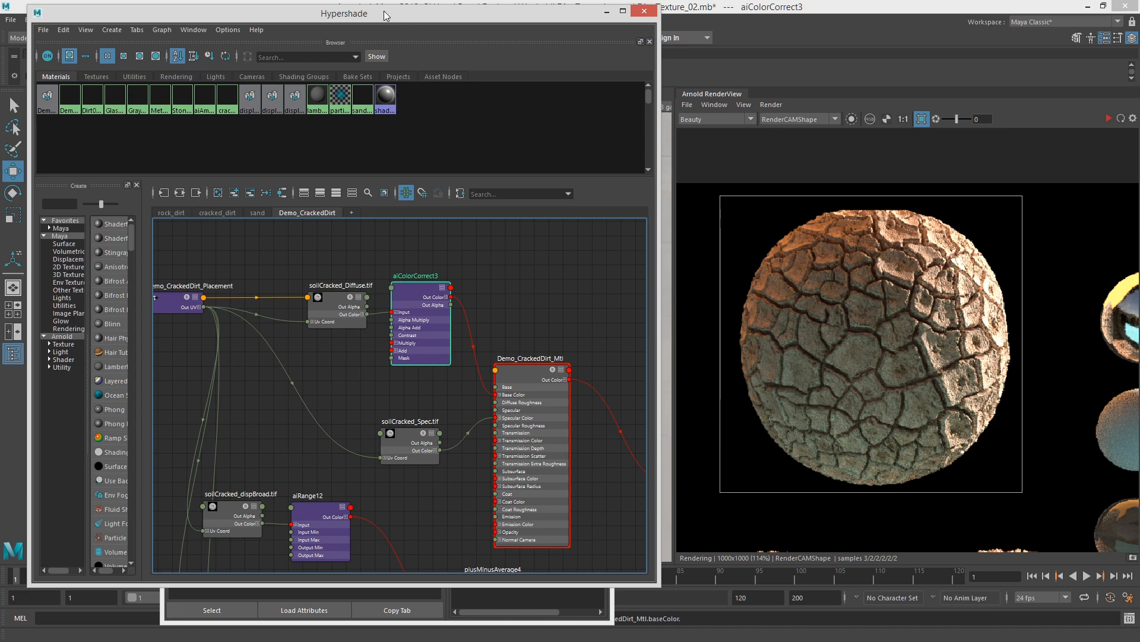
# Step: Open aiColorCorrect3's attributes and restart the live render of the cropped sphere
pyautogui.hotkey('ctrl', 'a')
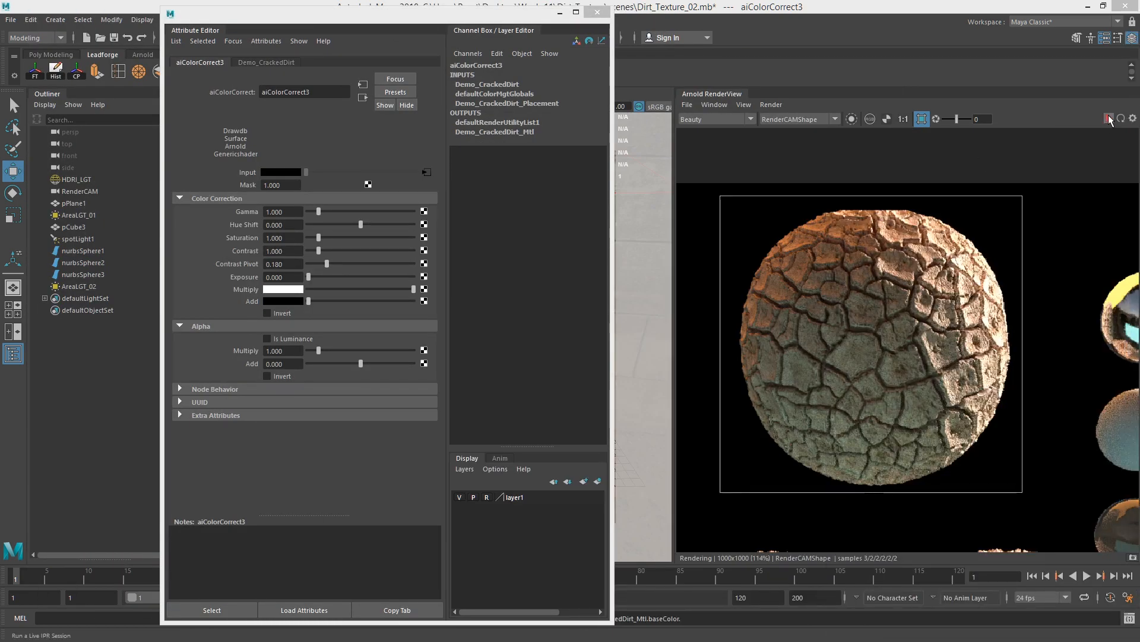
pyautogui.click(1109, 118)
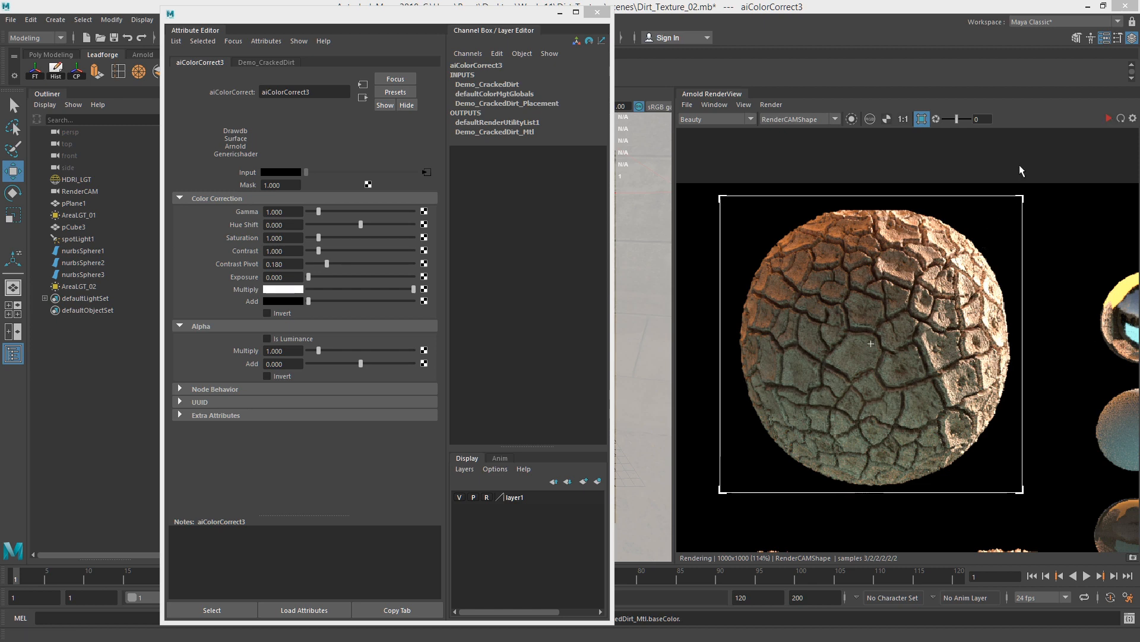
pyautogui.click(1109, 118)
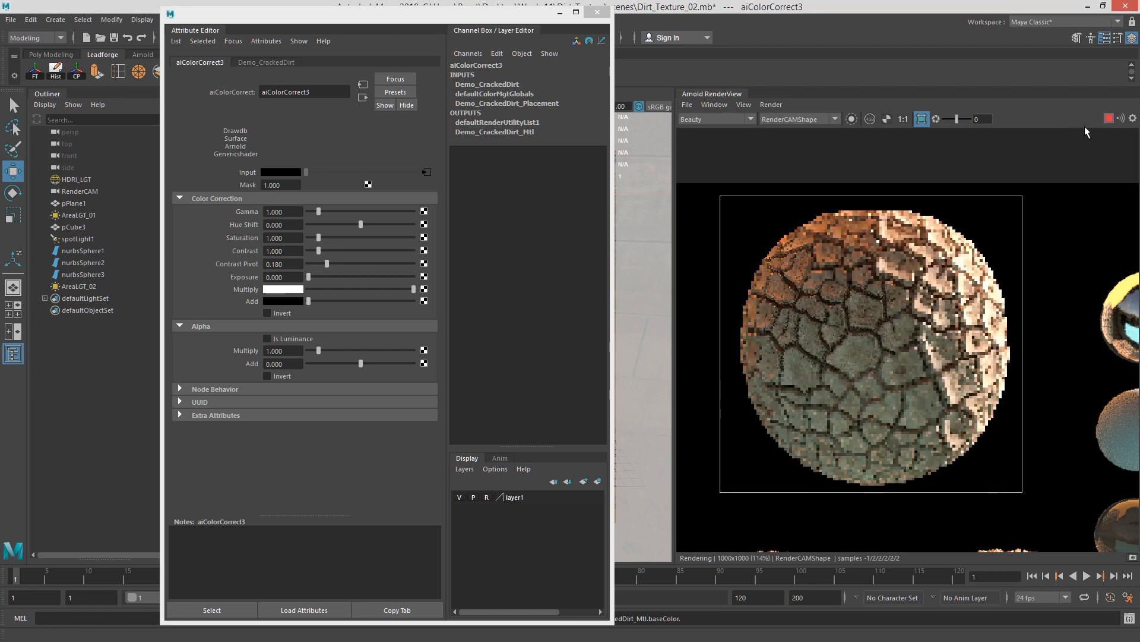
# Step: Set aiColorCorrect3's Hue Shift to -0.017 and Saturation to 1.371, judging the color with the selected shader isolated in the render
pyautogui.click(322, 237)
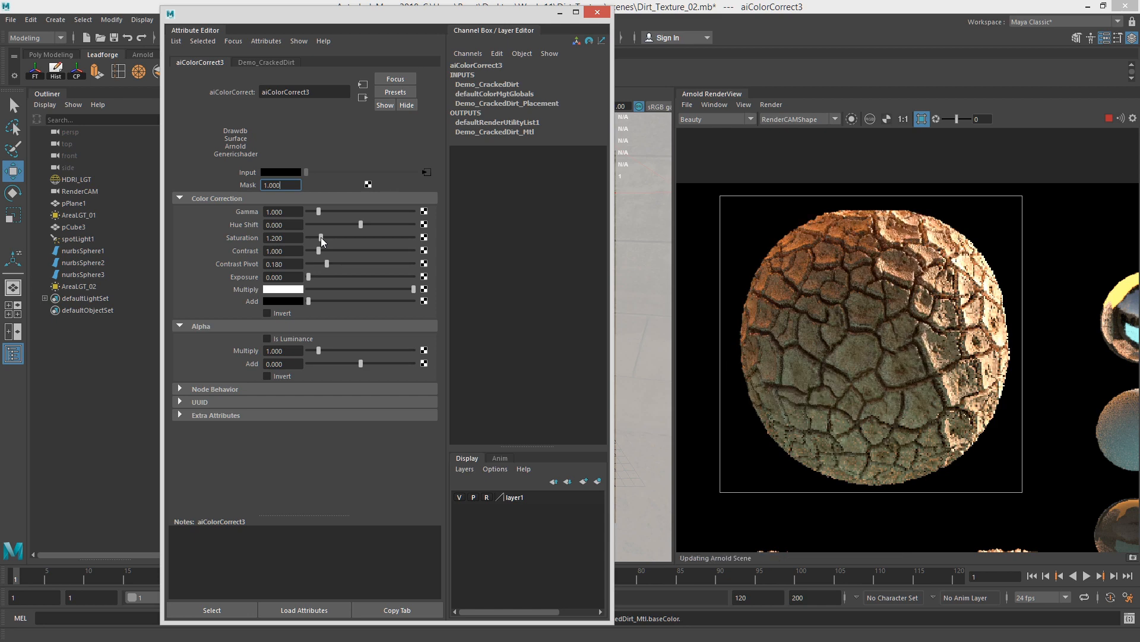
pyautogui.click(358, 223)
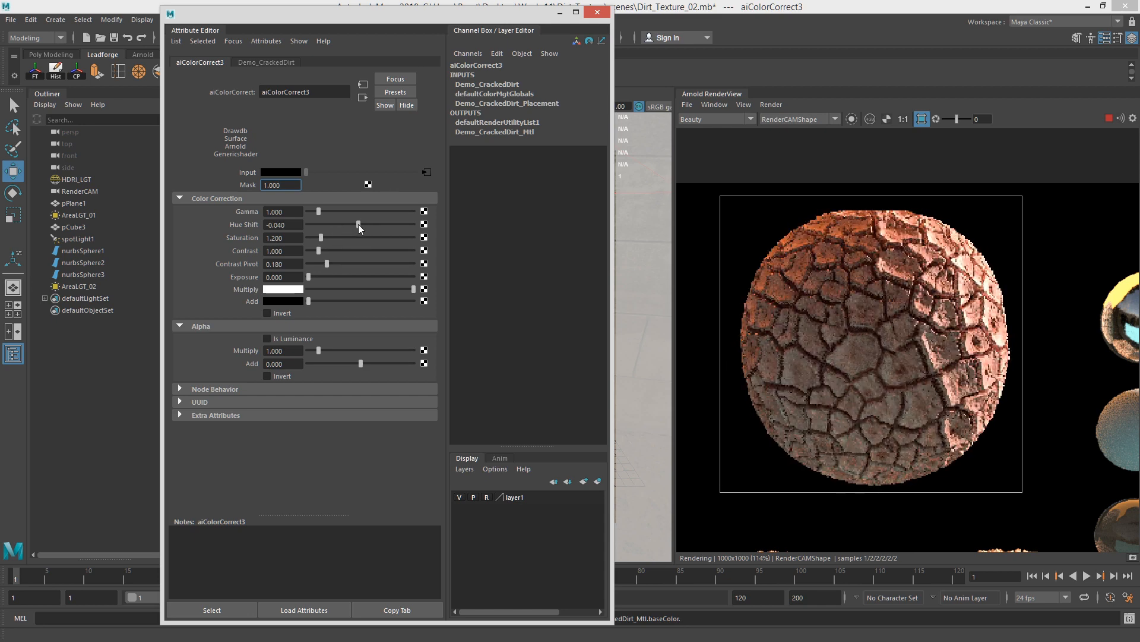
pyautogui.click(852, 119)
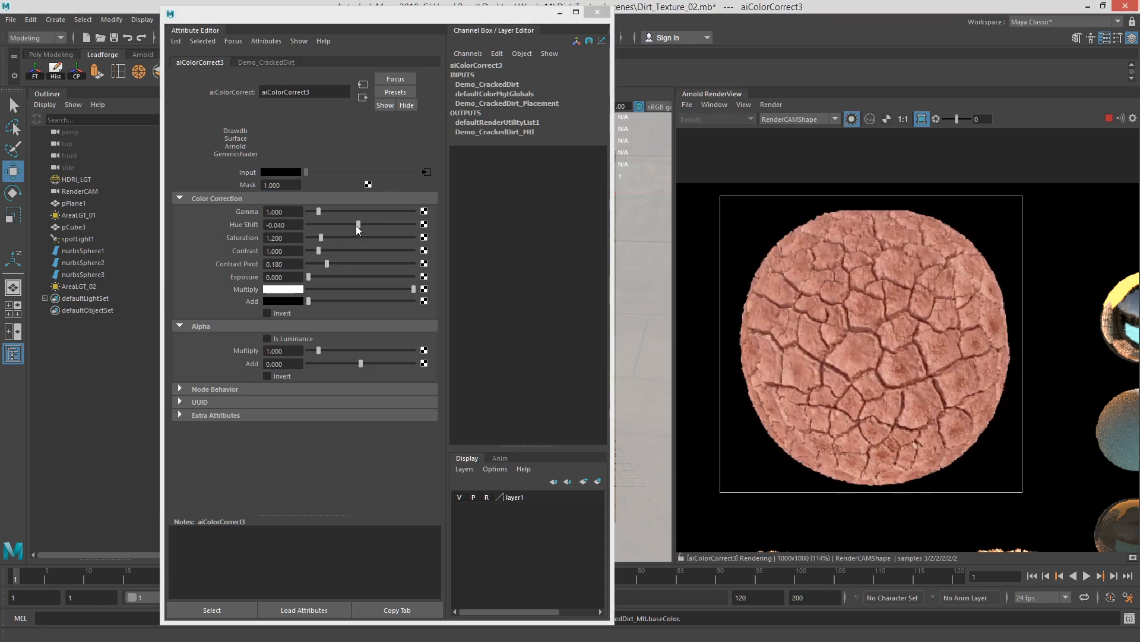
pyautogui.moveTo(355, 223)
pyautogui.mouseDown()
pyautogui.moveTo(369, 226)
pyautogui.moveTo(359, 226)
pyautogui.mouseUp()
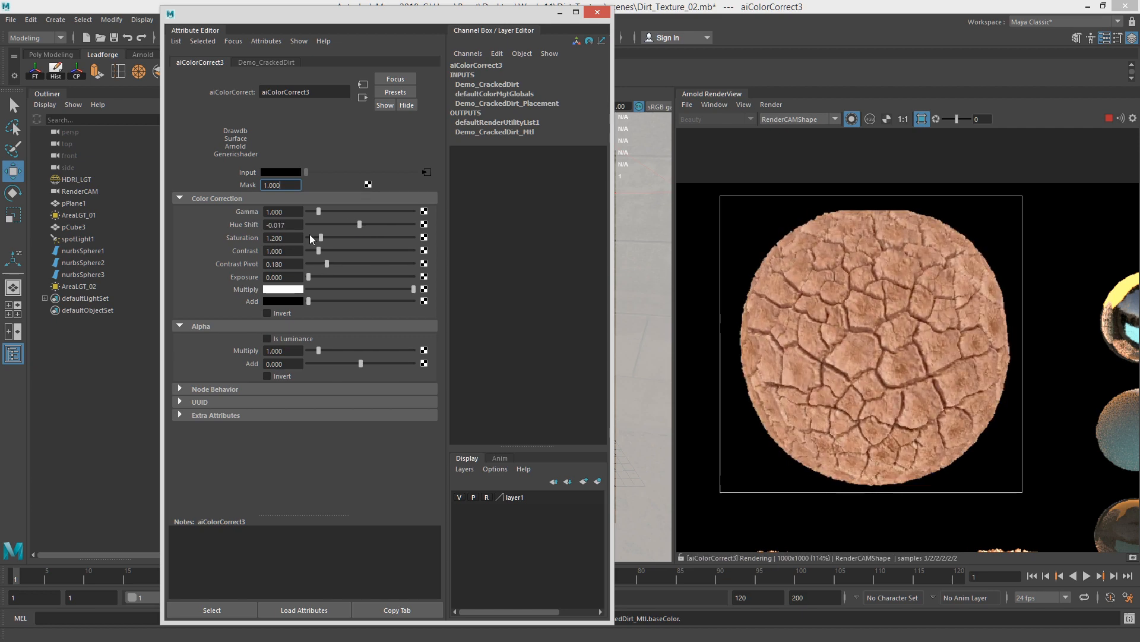
pyautogui.moveTo(322, 236); pyautogui.dragTo(358, 223)
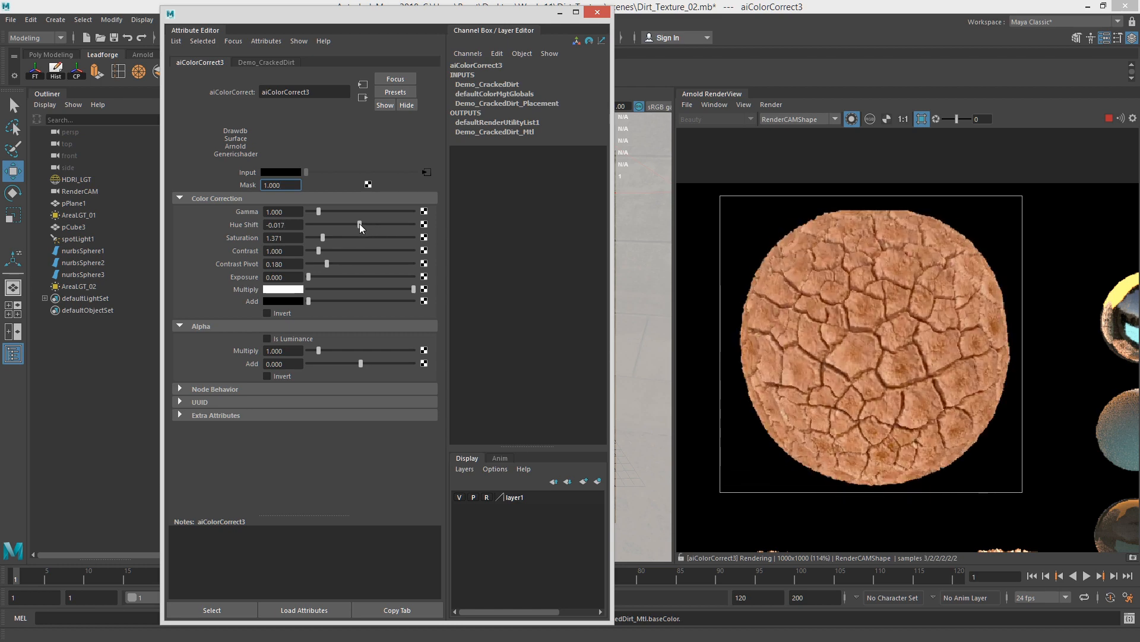
# Step: Set aiColorCorrect3's Saturation to 1.086 and lower its Gamma through 0.9 and 0.8 to 0.75
pyautogui.doubleClick(284, 212)
pyautogui.write('0.9')
pyautogui.press('Return')
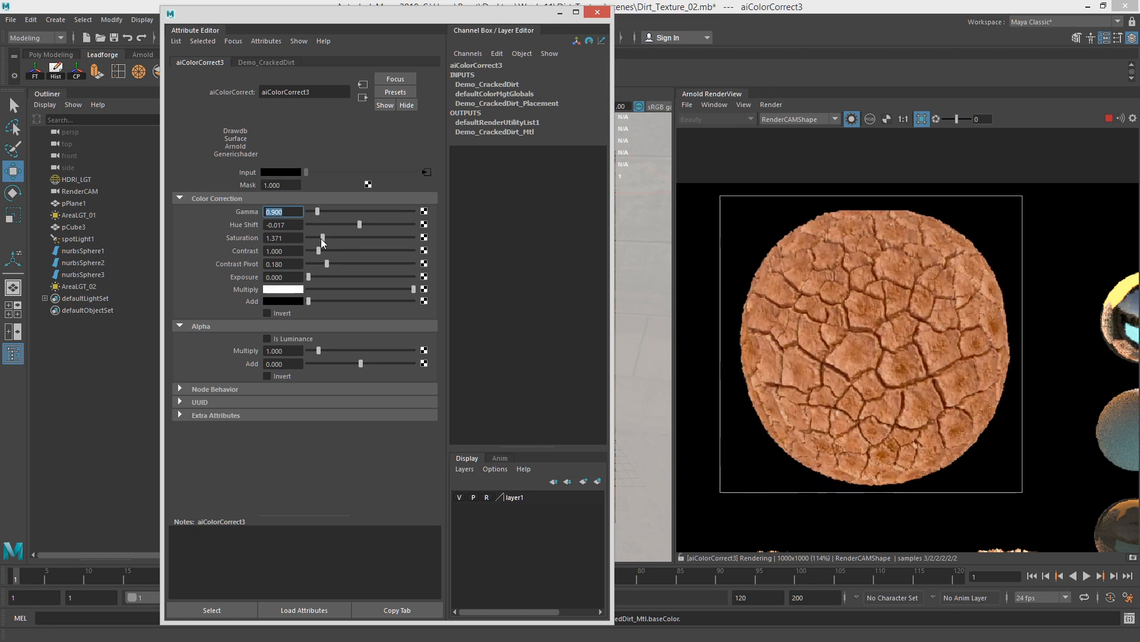
pyautogui.moveTo(320, 237); pyautogui.dragTo(318, 238)
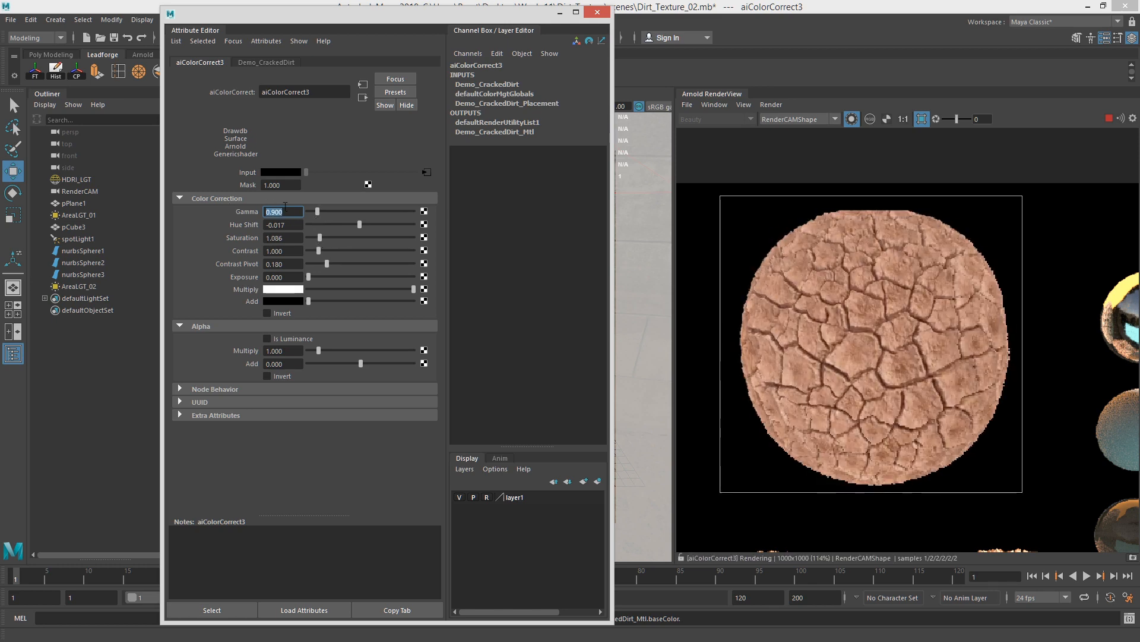
pyautogui.write('0.8')
pyautogui.press('Return')
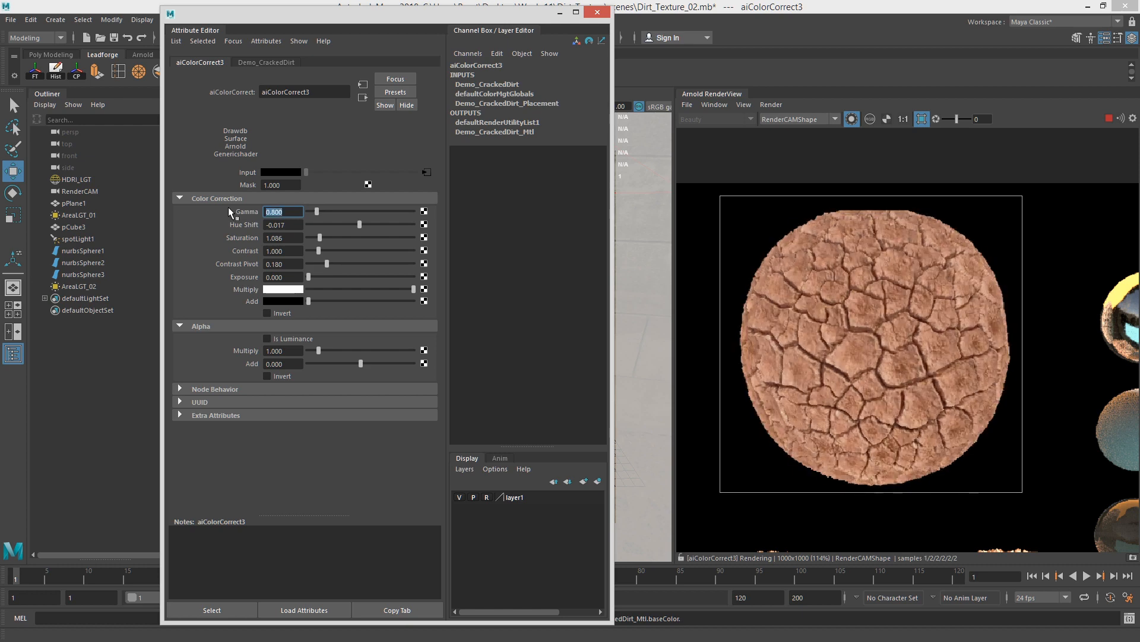
pyautogui.write('.75')
pyautogui.press('Return')
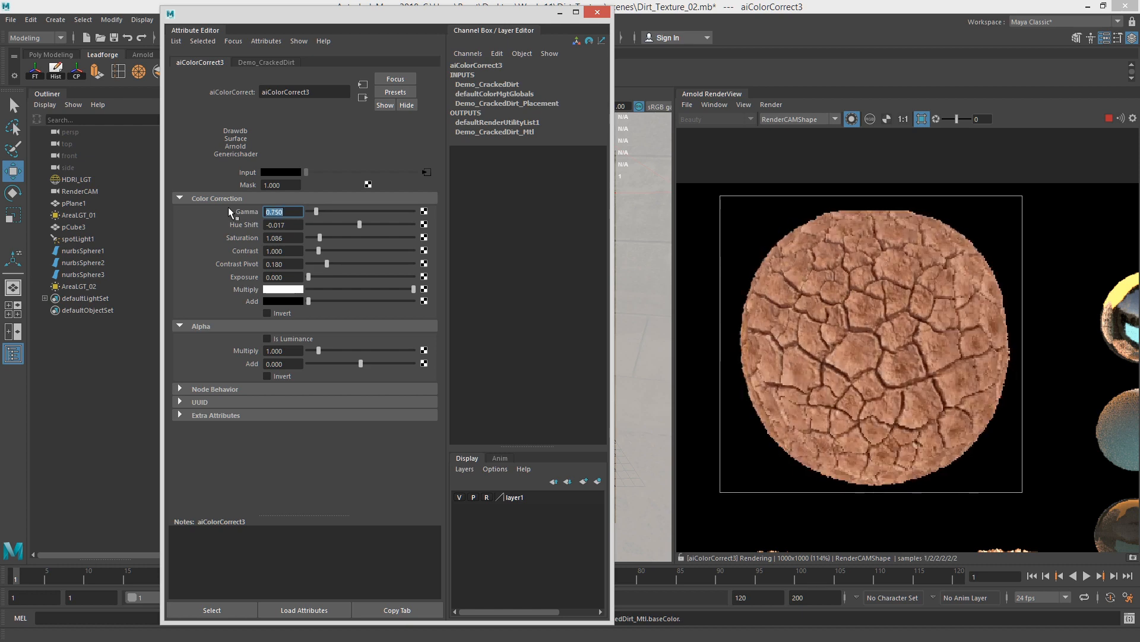
# Step: Leave the isolated shader view and examine the color-corrected sphere in the fully lit Beauty render
pyautogui.click(852, 119)
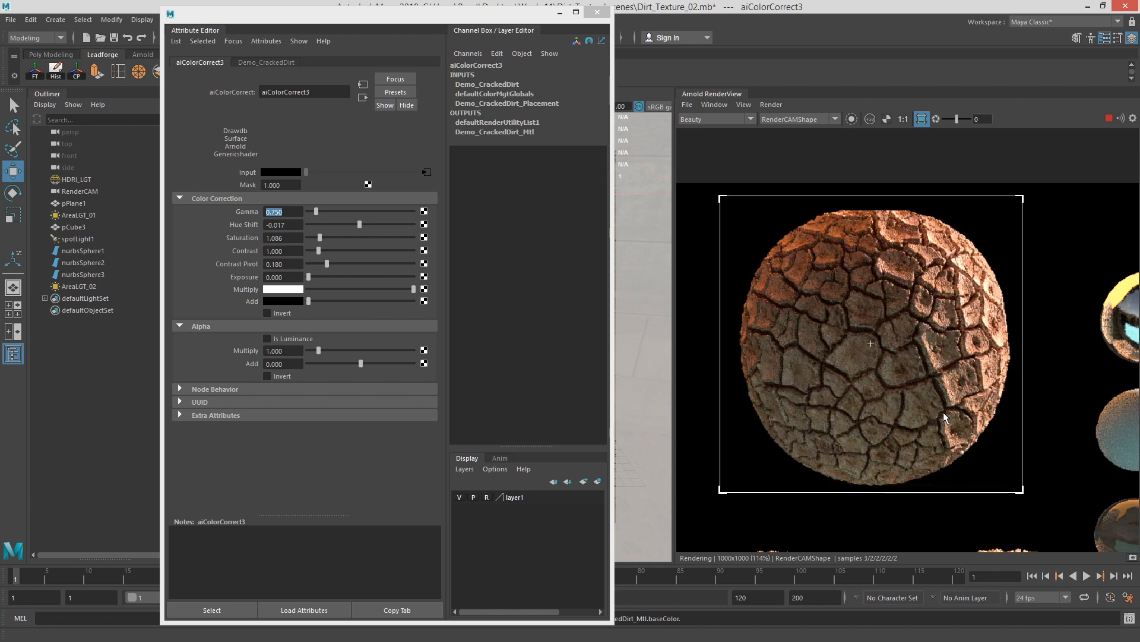
pyautogui.scroll(-2, 946, 417)
pyautogui.moveTo(866, 414); pyautogui.dragTo(920, 312, button='middle')
pyautogui.scroll(2, 920, 311)
pyautogui.moveTo(991, 214); pyautogui.dragTo(991, 383, button='middle')
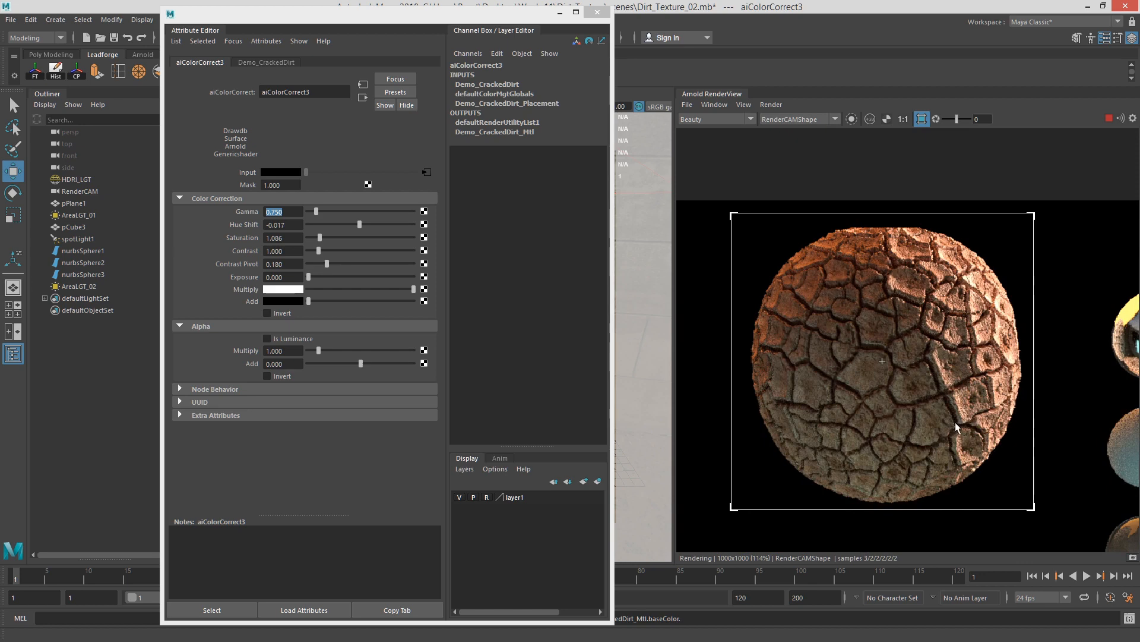
pyautogui.scroll(-4, 959, 429)
pyautogui.moveTo(958, 532); pyautogui.dragTo(945, 351, button='middle')
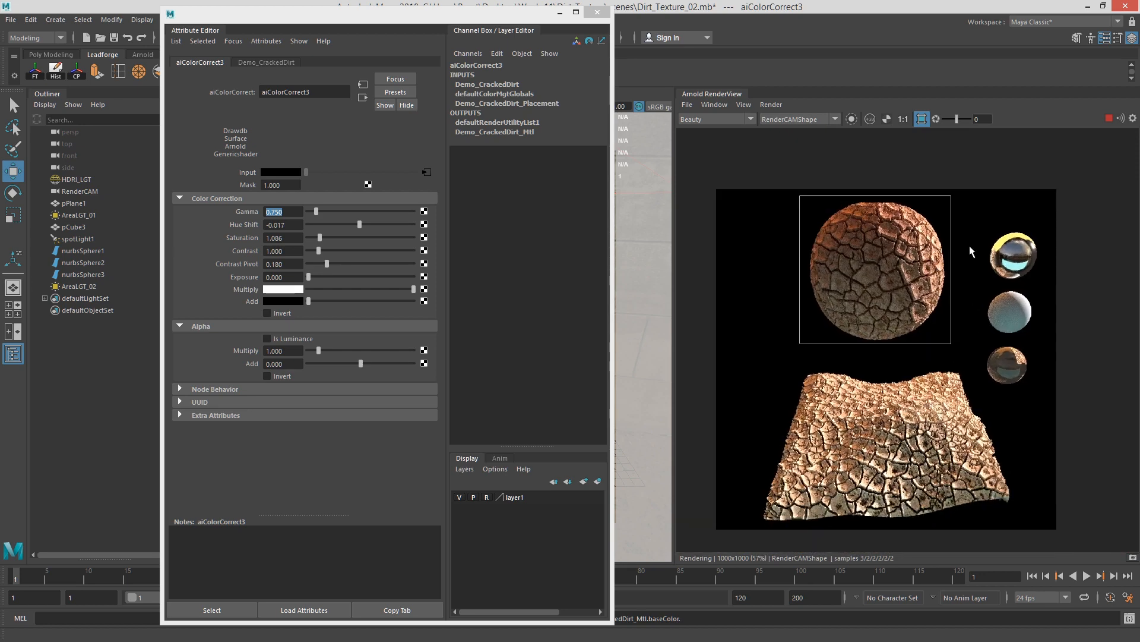
# Step: Turn off the crop render region so the whole scene renders, and compare the sphere with the cracked ground plane
pyautogui.click(922, 119)
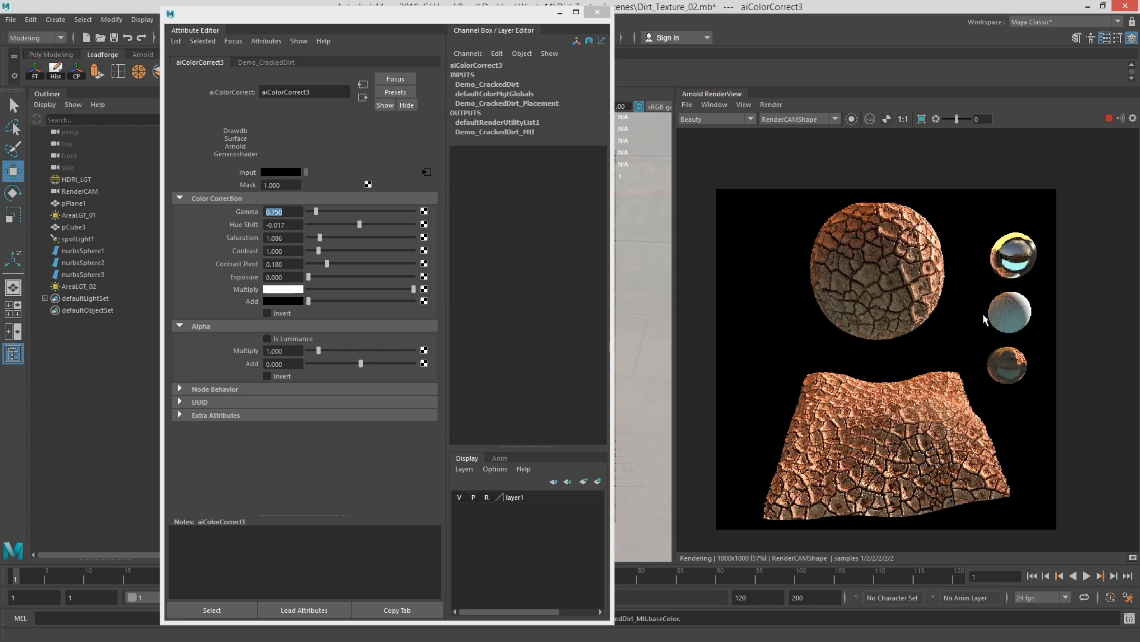
pyautogui.scroll(1, 947, 474)
pyautogui.scroll(-1, 956, 421)
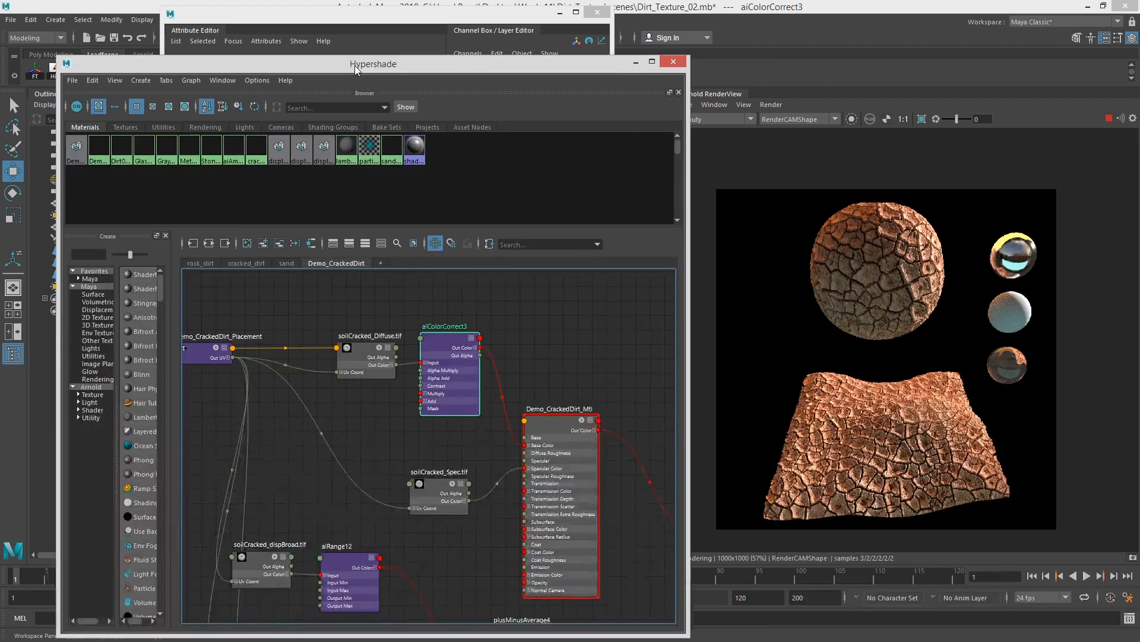
# Step: Add a new Hypershade graph tab and name it aiSwitch
pyautogui.moveTo(345, 61); pyautogui.dragTo(330, 22)
pyautogui.scroll(-2, 522, 279)
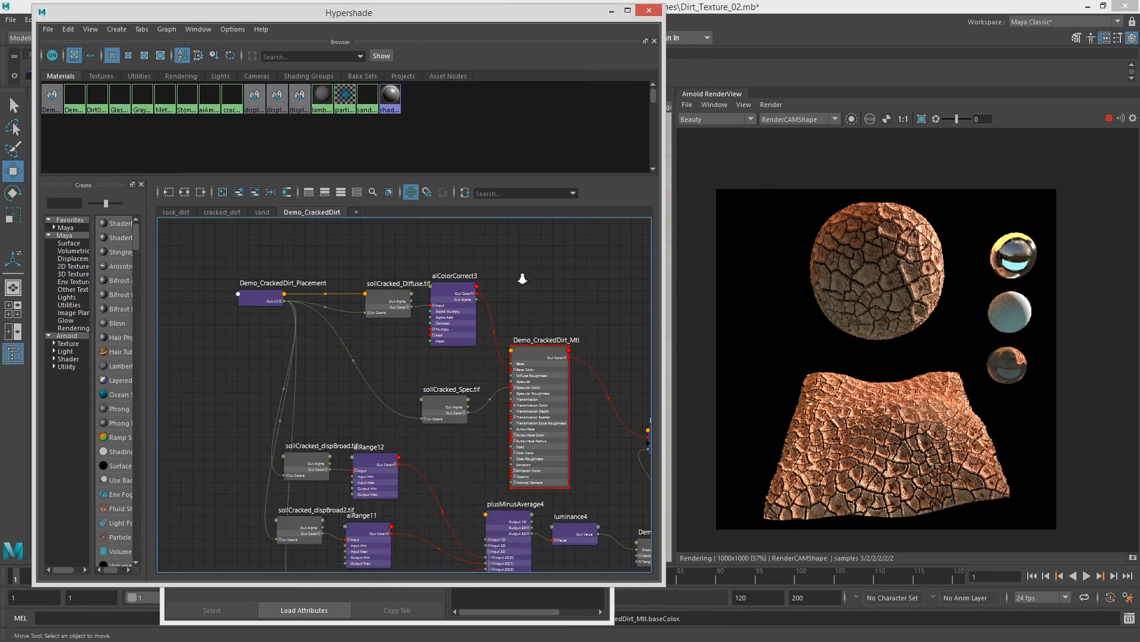
pyautogui.scroll(-2, 522, 278)
pyautogui.click(356, 212)
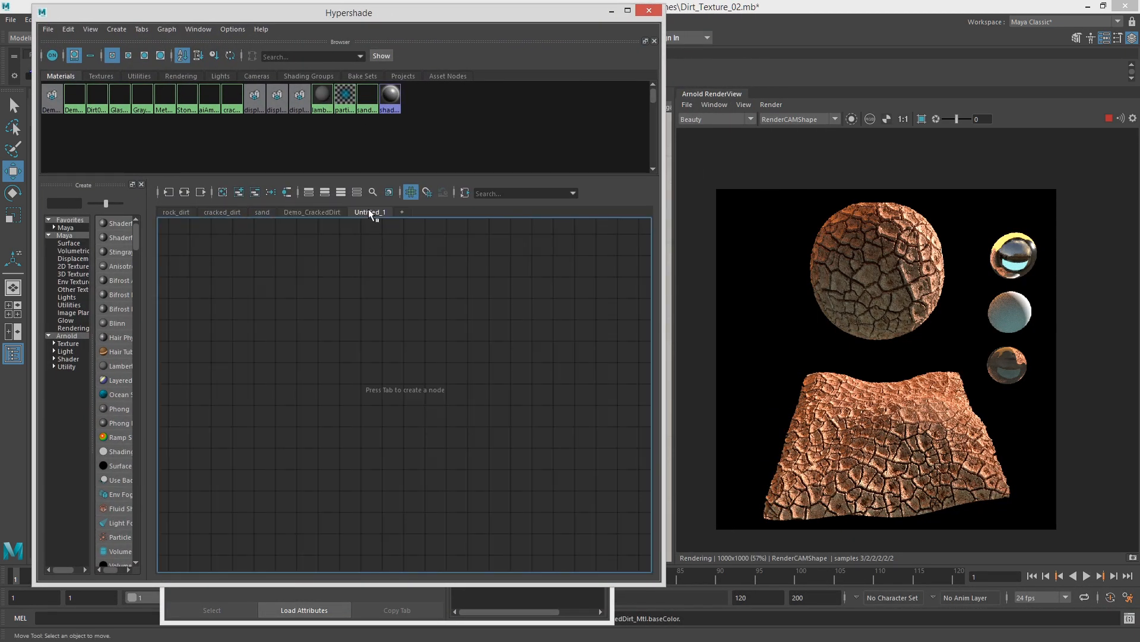
pyautogui.doubleClick(369, 212)
pyautogui.write('aio')
# Step: Create an aiSwitch node in the new graph and position it with free space beside its inputs
pyautogui.press('Tab')
pyautogui.write('aiSwi')
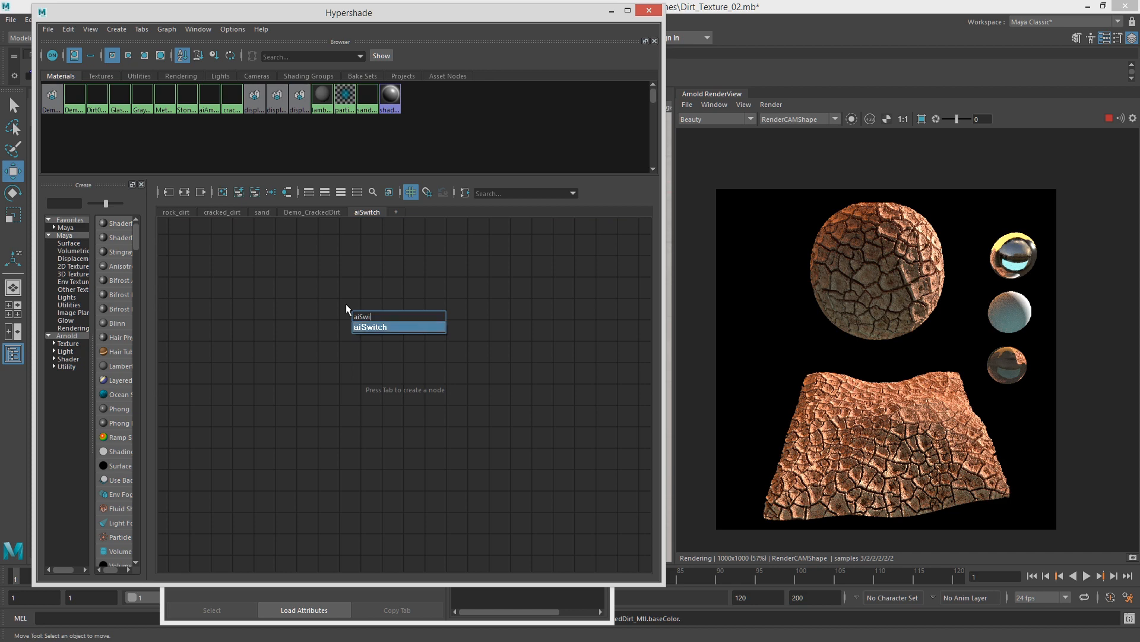
pyautogui.press('Return')
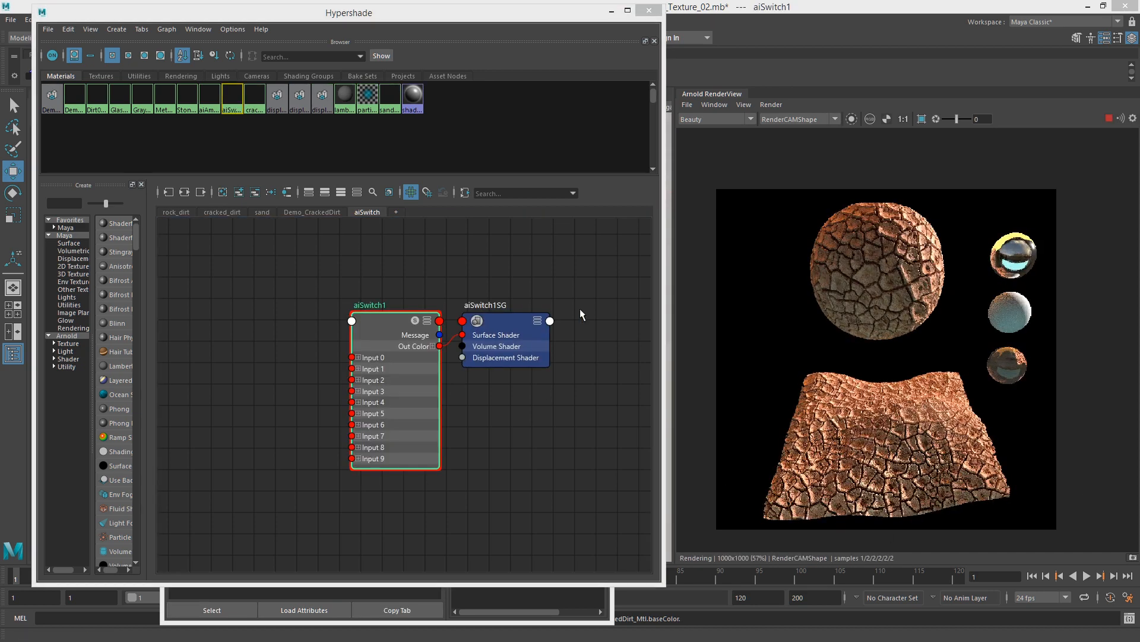
pyautogui.moveTo(397, 321)
pyautogui.mouseDown()
pyautogui.moveTo(363, 312)
pyautogui.moveTo(379, 307)
pyautogui.mouseUp()
pyautogui.keyDown('alt'); pyautogui.moveTo(332, 251); pyautogui.dragTo(433, 279, button='middle'); pyautogui.keyUp('alt')
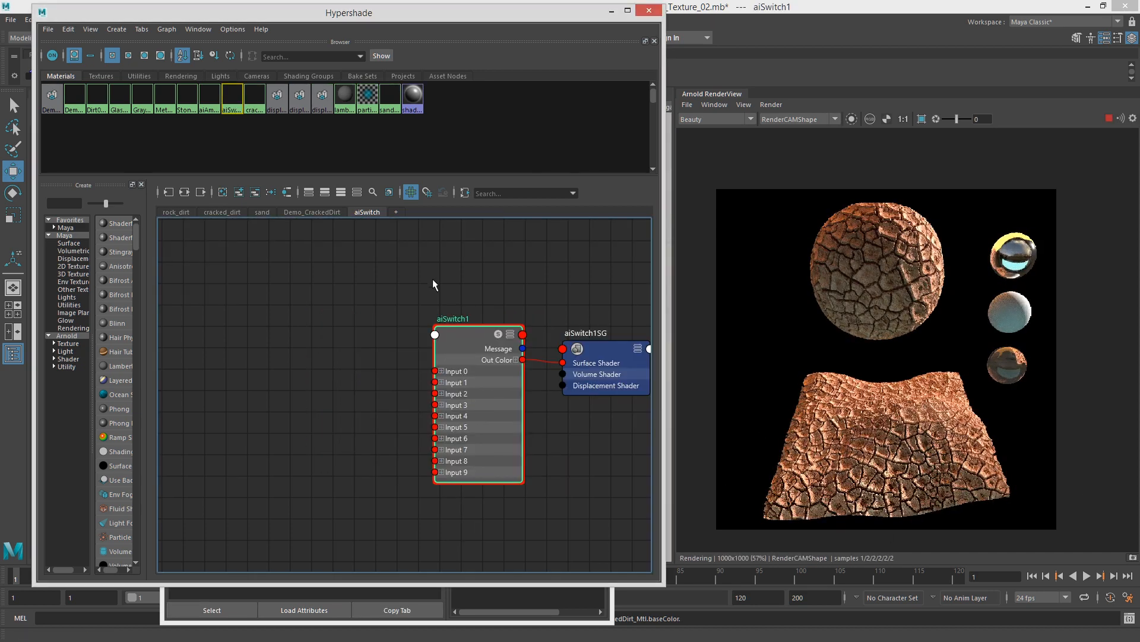
pyautogui.click(431, 275)
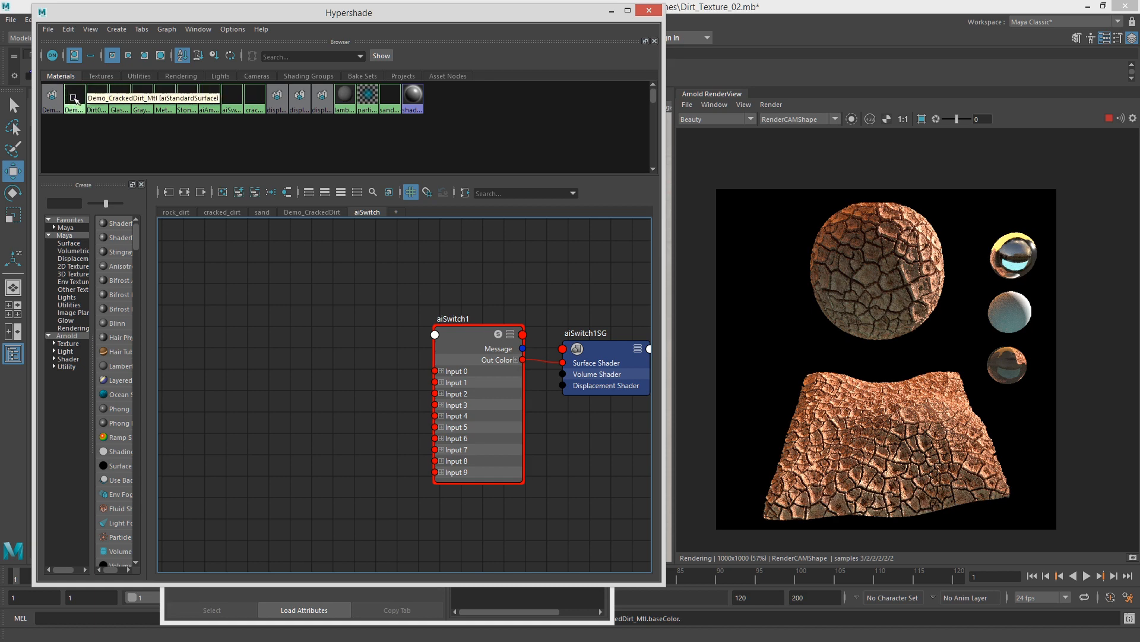
# Step: Add Demo_CrackedDirt_Mtl, Dirt01_MTL and sand_MTL to the aiSwitch graph and move the aiSwitch1 node clear beside them
pyautogui.click(74, 100)
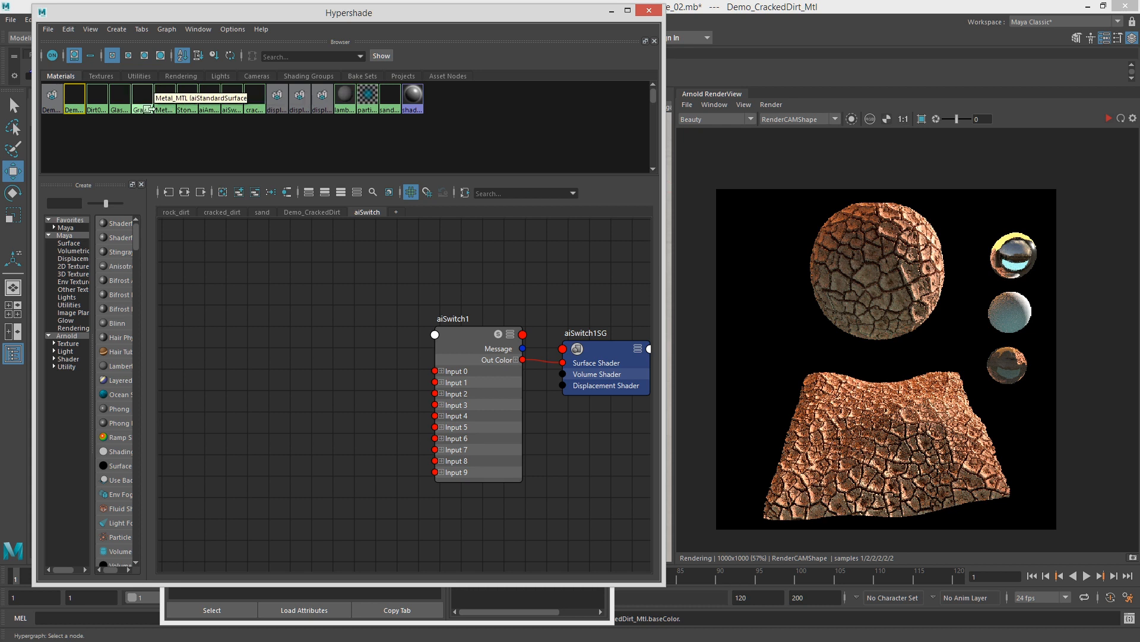
pyautogui.click(102, 106)
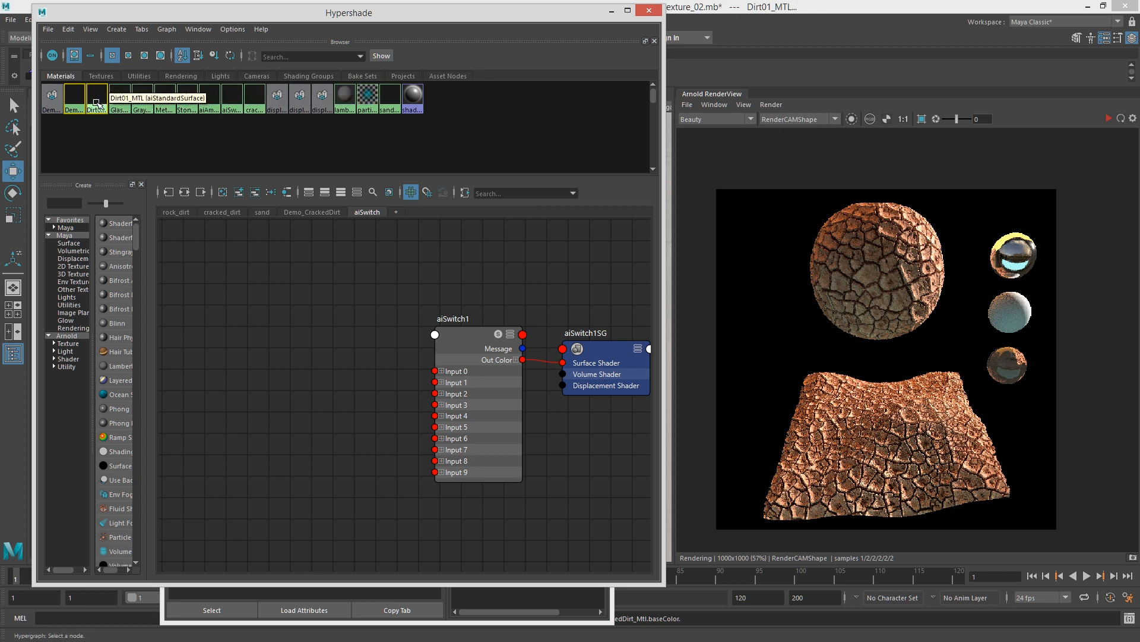
pyautogui.click(390, 97)
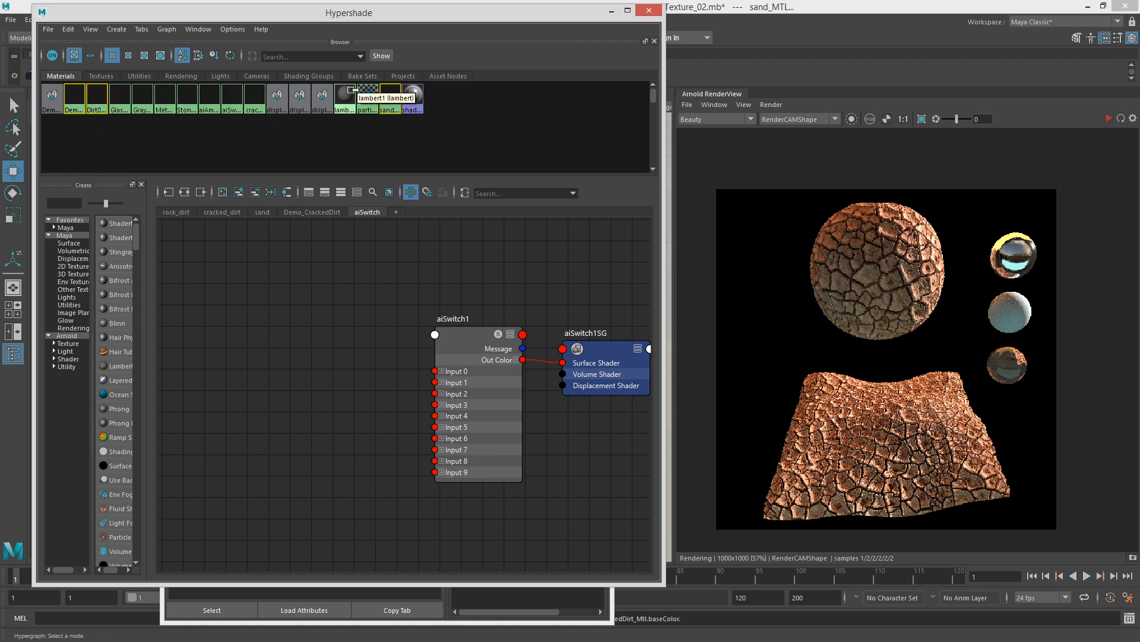
pyautogui.click(239, 192)
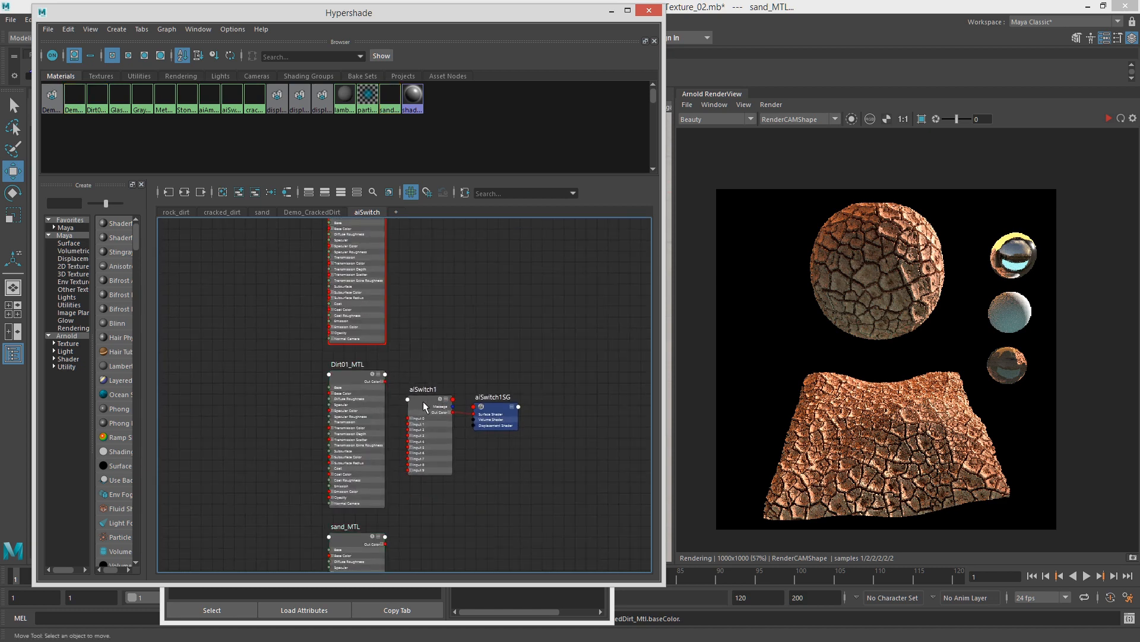
pyautogui.moveTo(424, 407); pyautogui.dragTo(444, 340)
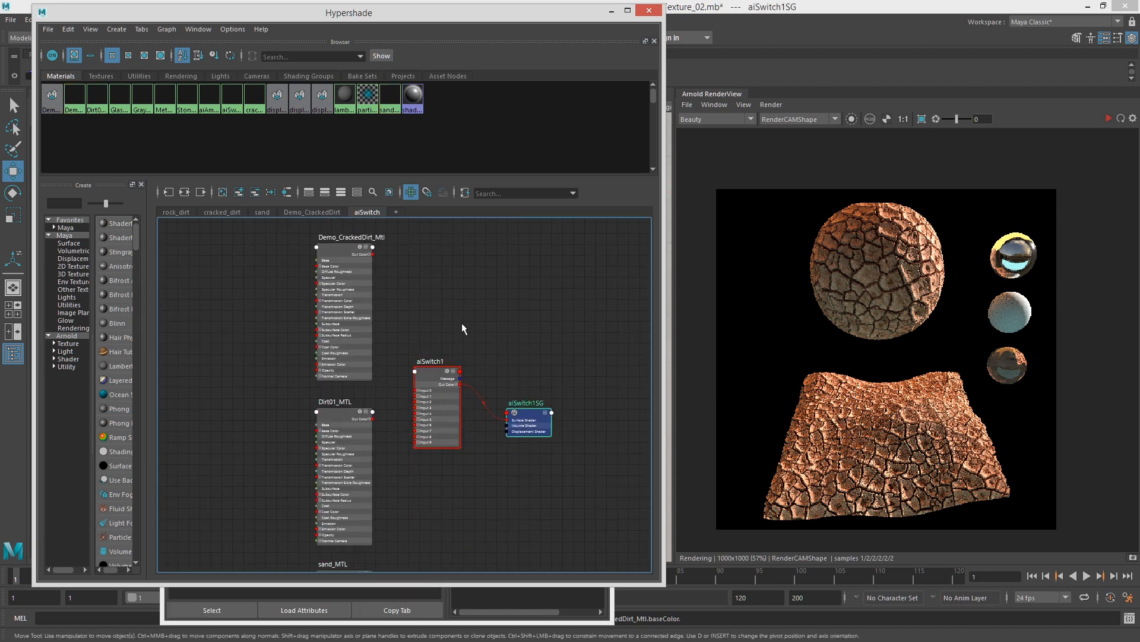
pyautogui.moveTo(383, 301); pyautogui.dragTo(434, 438)
pyautogui.moveTo(435, 439)
pyautogui.keyDown('alt'); pyautogui.mouseDown(button='middle')
pyautogui.moveTo(430, 349)
pyautogui.moveTo(427, 422)
pyautogui.mouseUp(button='middle'); pyautogui.keyUp('alt')
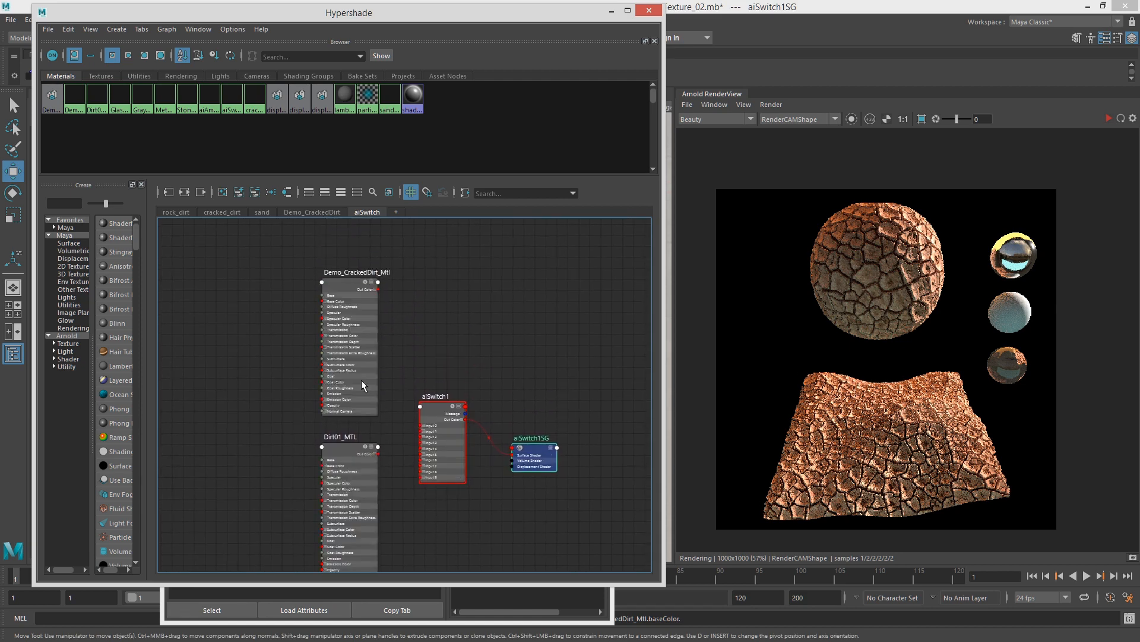
# Step: Connect the Out Color of Demo_CrackedDirt_Mtl, Dirt01_MTL and sand_MTL to Input 0, Input 1 and Input 2 of aiSwitch1
pyautogui.scroll(3, 363, 383)
pyautogui.keyDown('alt'); pyautogui.moveTo(422, 372); pyautogui.dragTo(387, 375, button='middle'); pyautogui.keyUp('alt')
pyautogui.moveTo(343, 266); pyautogui.dragTo(405, 471)
pyautogui.keyDown('alt'); pyautogui.moveTo(405, 471); pyautogui.dragTo(434, 339, button='middle'); pyautogui.keyUp('alt')
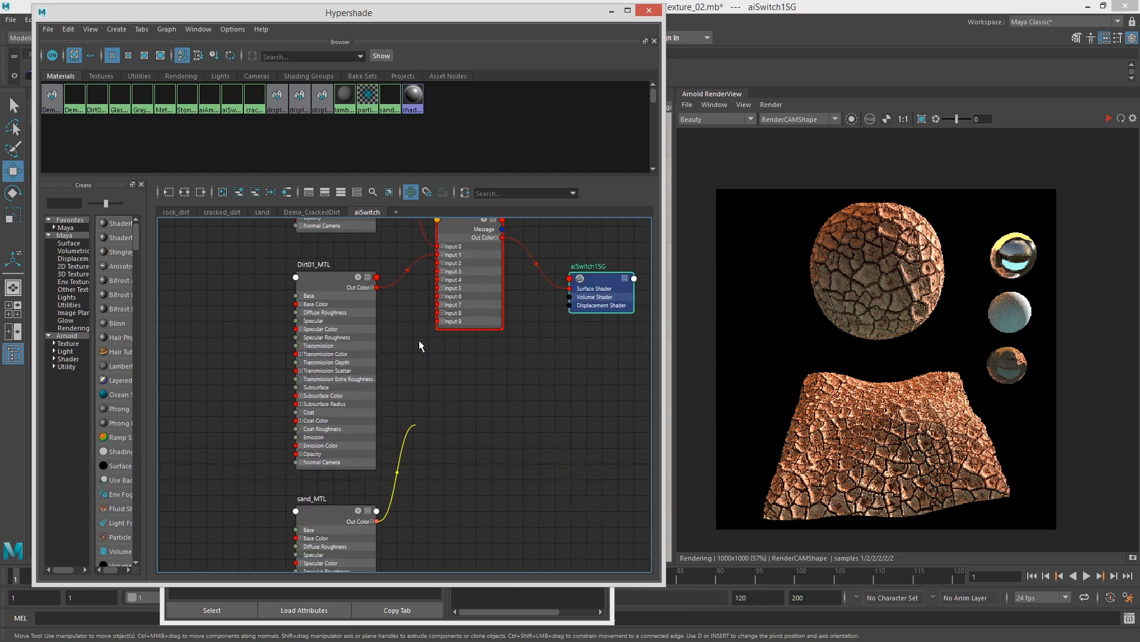
pyautogui.moveTo(419, 346); pyautogui.dragTo(440, 262)
pyautogui.keyDown('alt'); pyautogui.moveTo(440, 263); pyautogui.dragTo(425, 385, button='middle'); pyautogui.keyUp('alt')
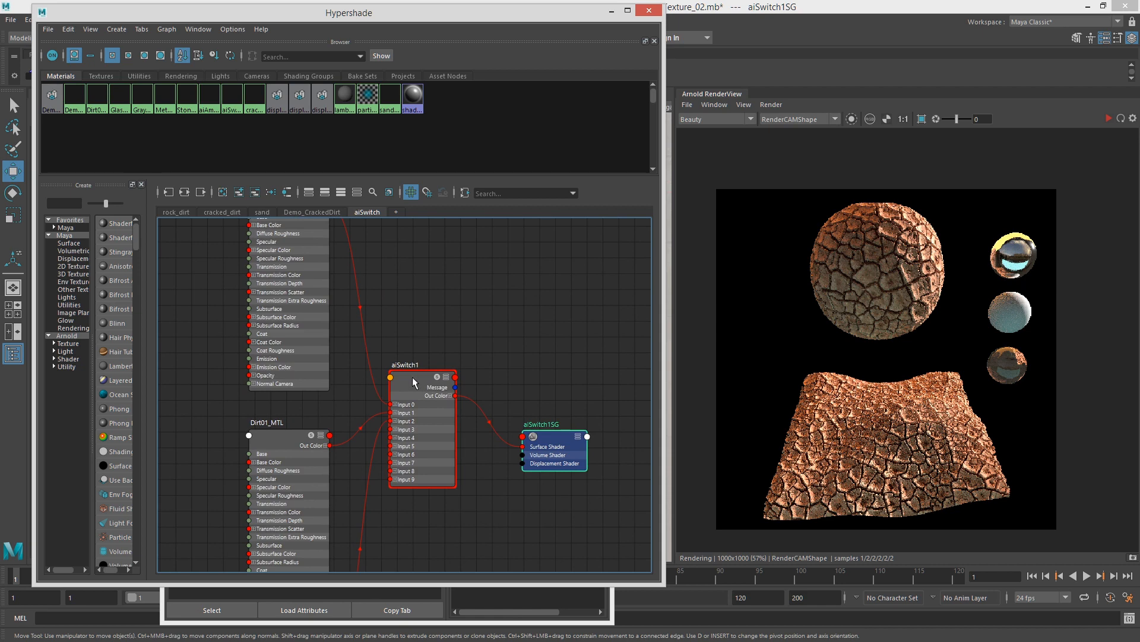
# Step: Open the attributes of aiSwitch1 and check which materials feed its inputs
pyautogui.moveTo(414, 382); pyautogui.dragTo(460, 381)
pyautogui.hotkey('ctrl', 'a')
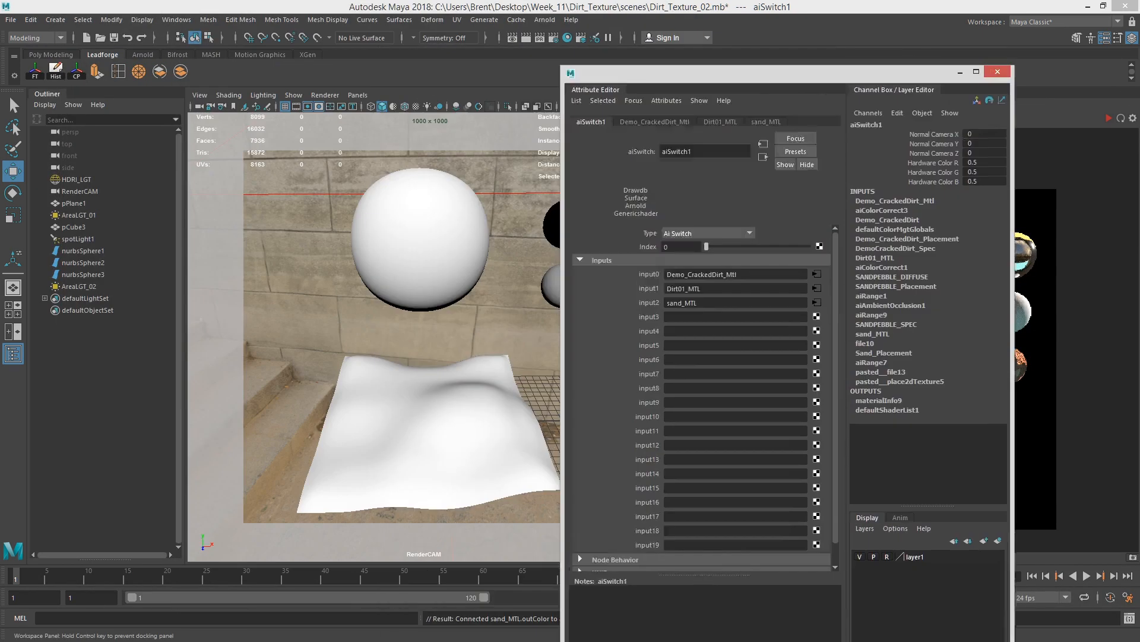
pyautogui.click(597, 11)
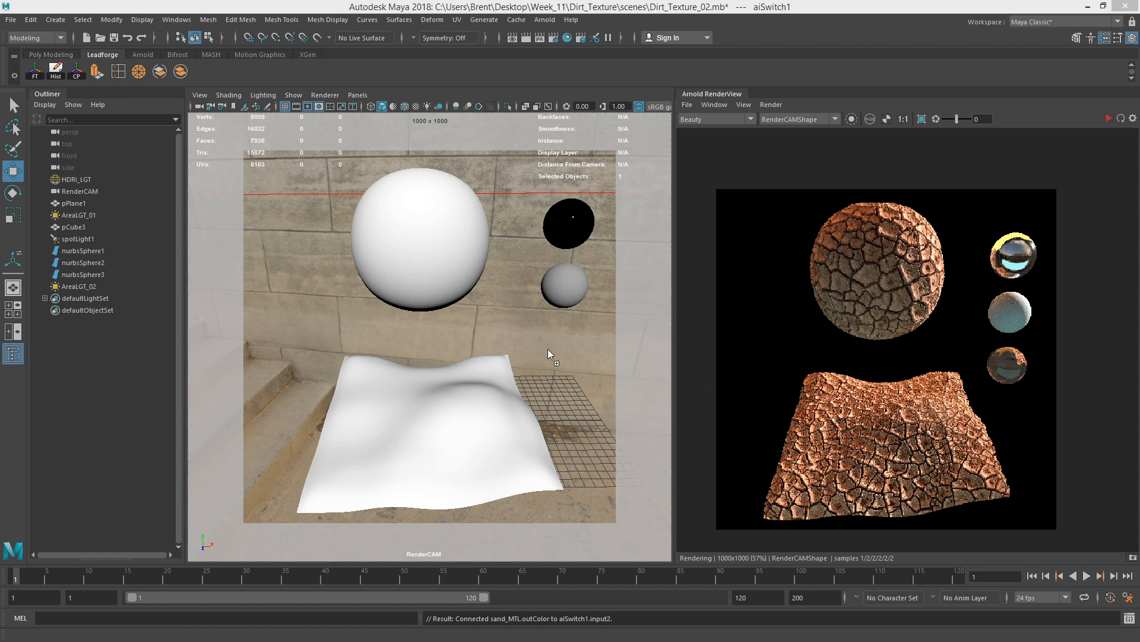
# Step: Assign the aiSwitch1 material to the large sphere and the wavy ground plane
pyautogui.click(443, 248)
pyautogui.moveTo(441, 245); pyautogui.dragTo(553, 607, button='right')
pyautogui.click(441, 464)
pyautogui.moveTo(483, 287); pyautogui.dragTo(592, 607, button='right')
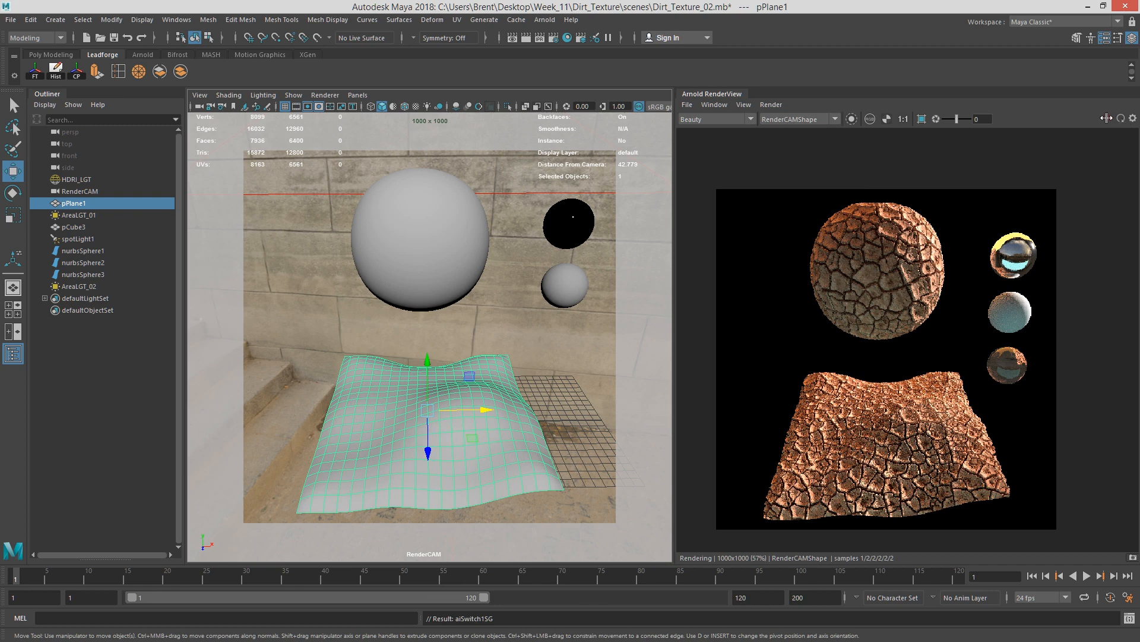
# Step: Update the full scene in the Arnold render to see the switch material on the sphere and ground plane
pyautogui.click(771, 104)
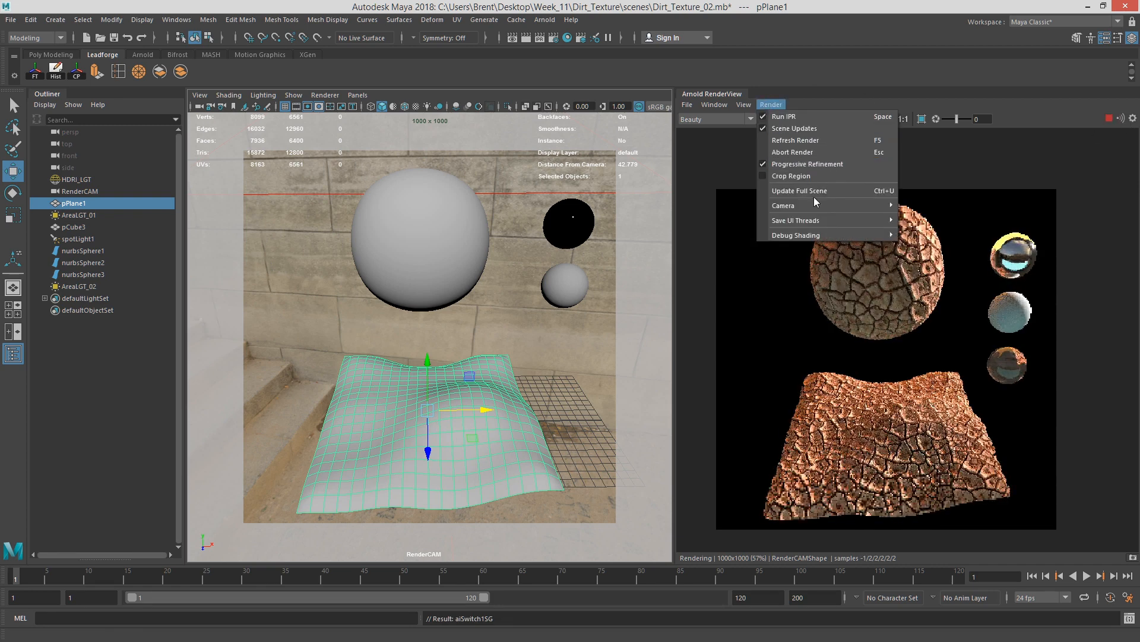
pyautogui.click(814, 196)
pyautogui.click(771, 104)
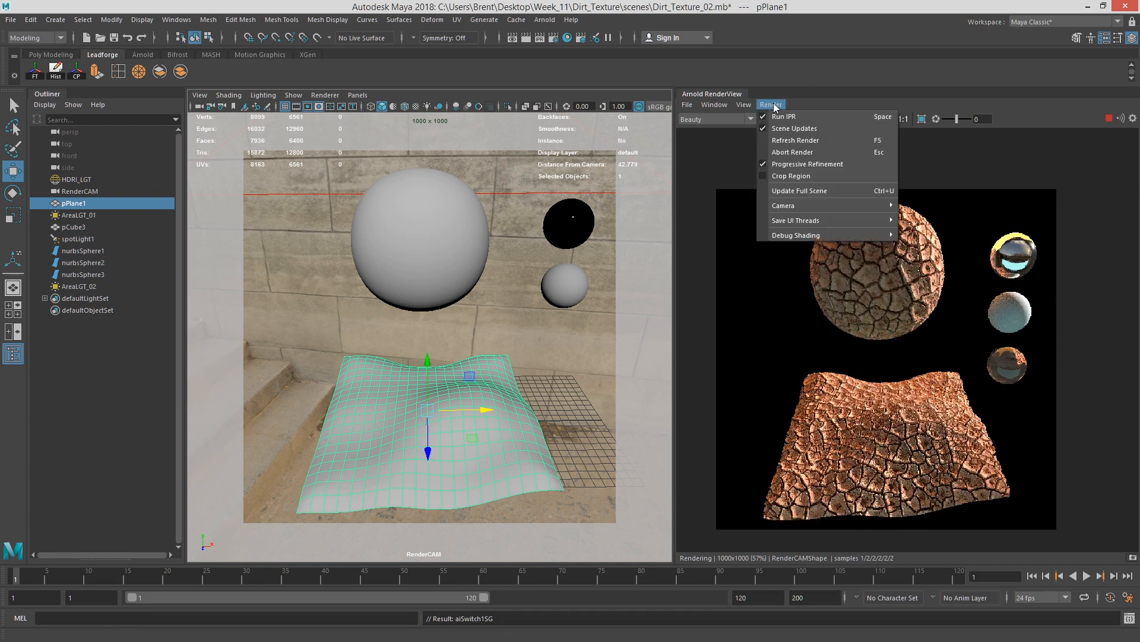
pyautogui.click(803, 191)
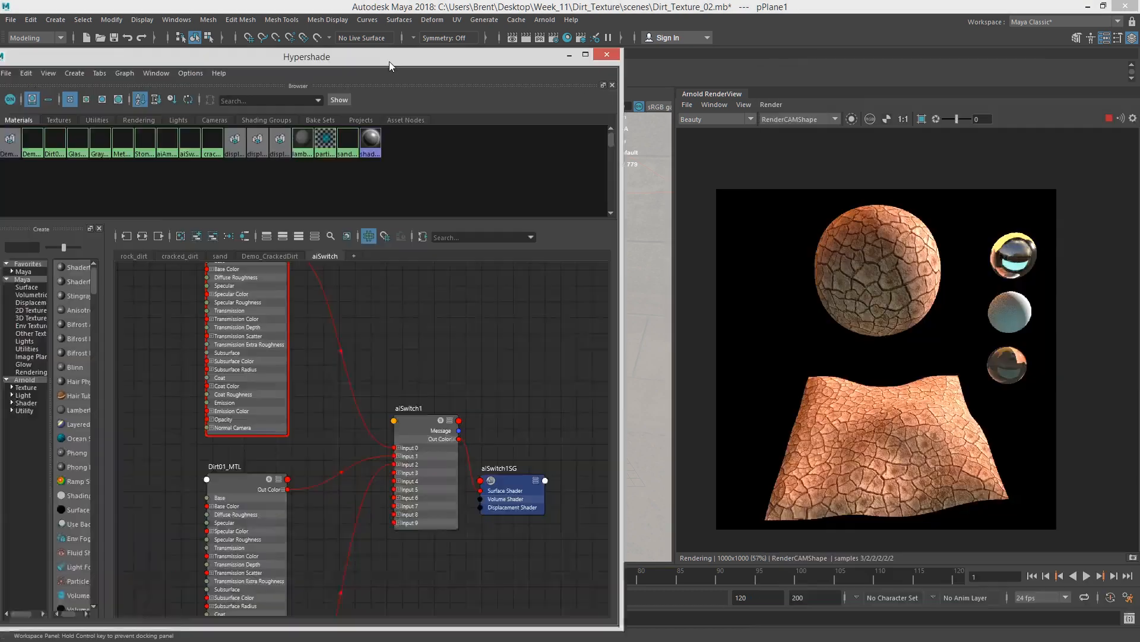
# Step: Bring back the aiSwitch graph and space out the aiSwitch1 and aiSwitch1SG nodes so their connections are readable
pyautogui.moveTo(390, 62); pyautogui.dragTo(505, 48)
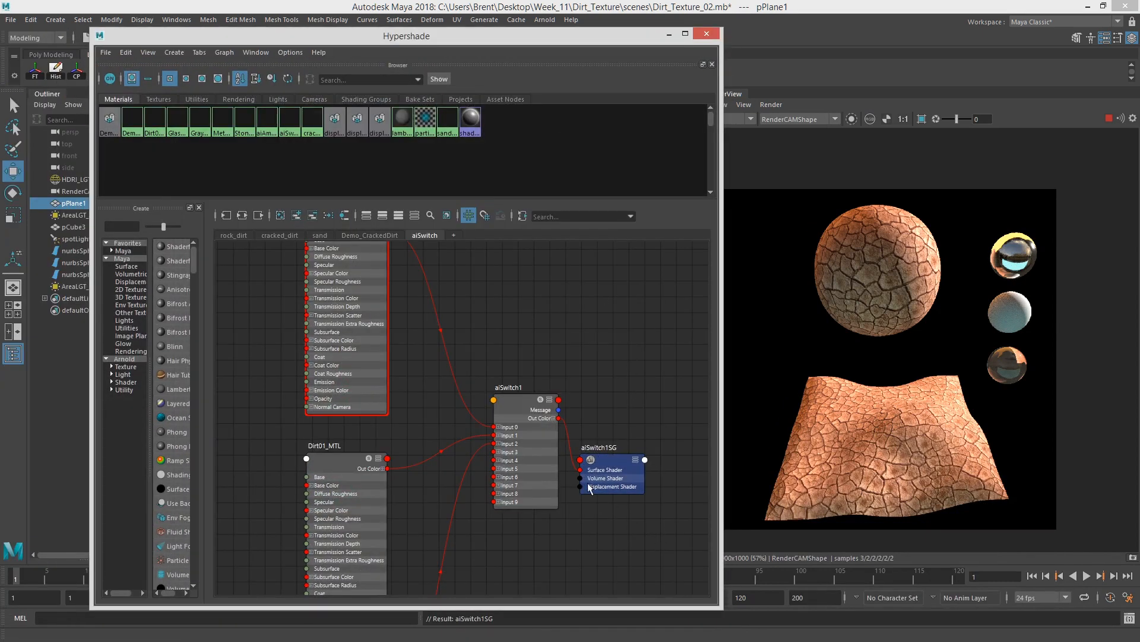
pyautogui.moveTo(524, 406); pyautogui.dragTo(515, 409)
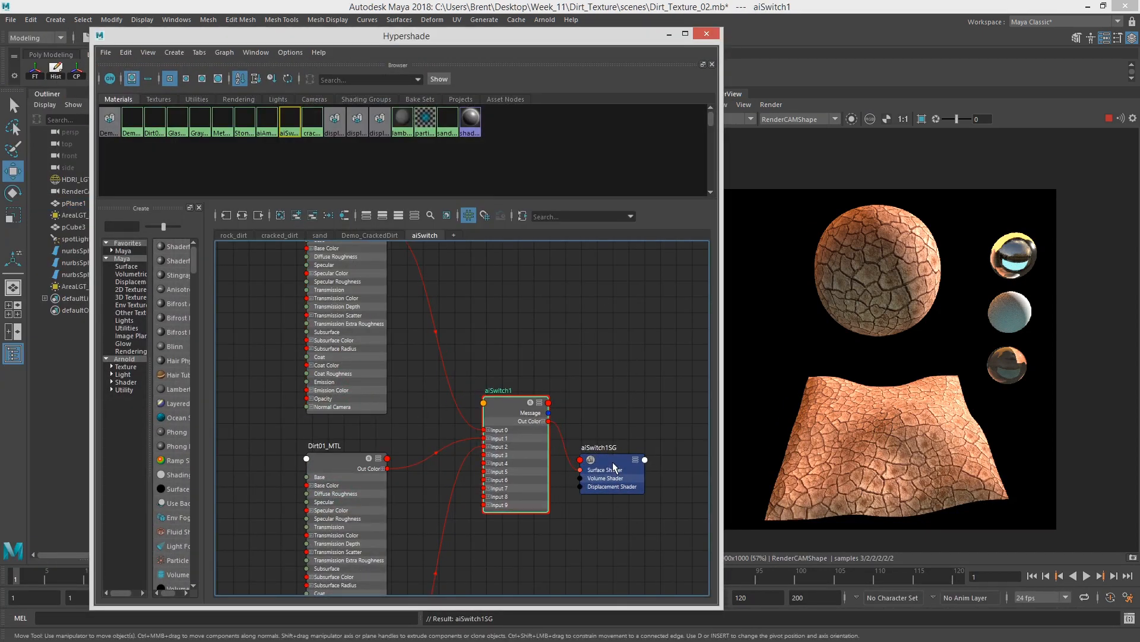
pyautogui.moveTo(614, 468); pyautogui.dragTo(643, 454)
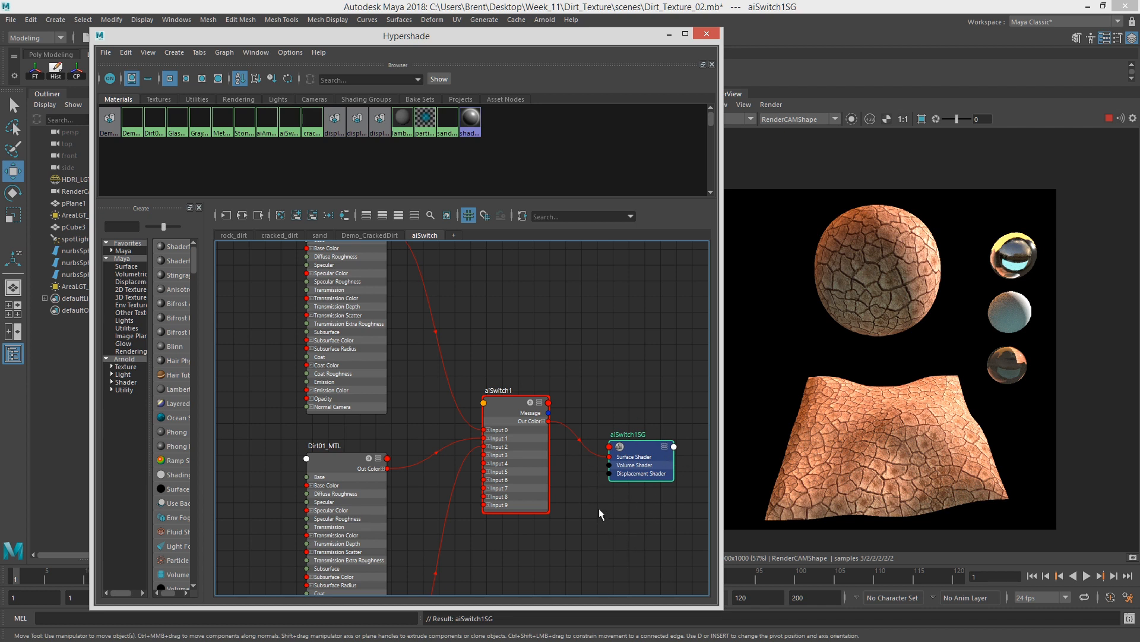
pyautogui.moveTo(522, 380); pyautogui.dragTo(522, 318)
pyautogui.keyDown('alt'); pyautogui.moveTo(522, 319); pyautogui.dragTo(545, 437, button='middle'); pyautogui.keyUp('alt')
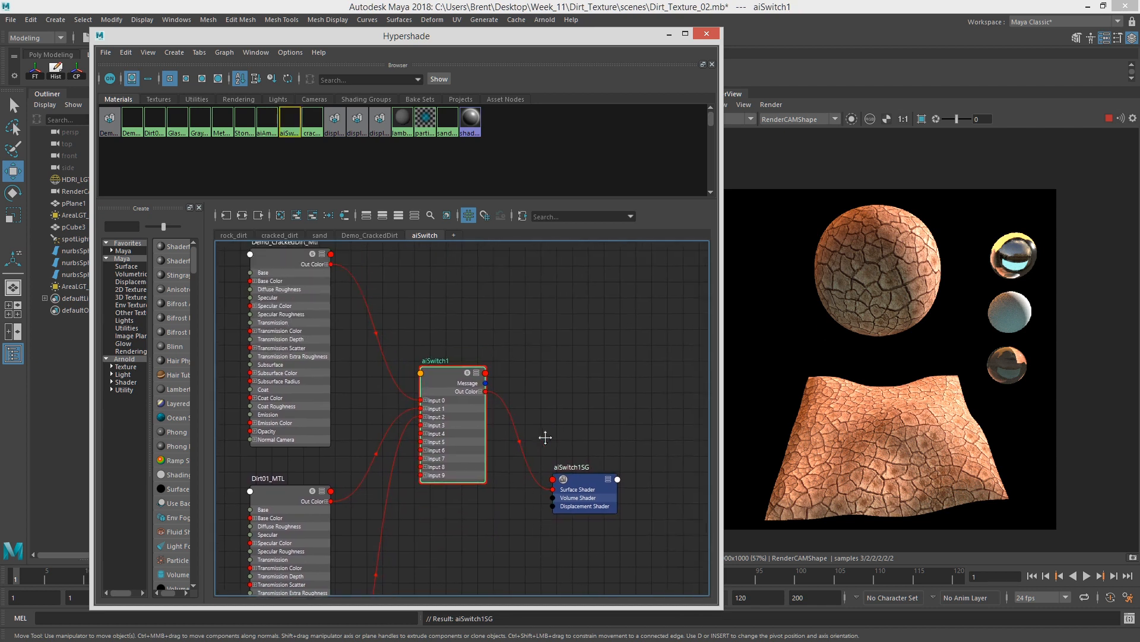
pyautogui.moveTo(587, 493); pyautogui.dragTo(636, 435)
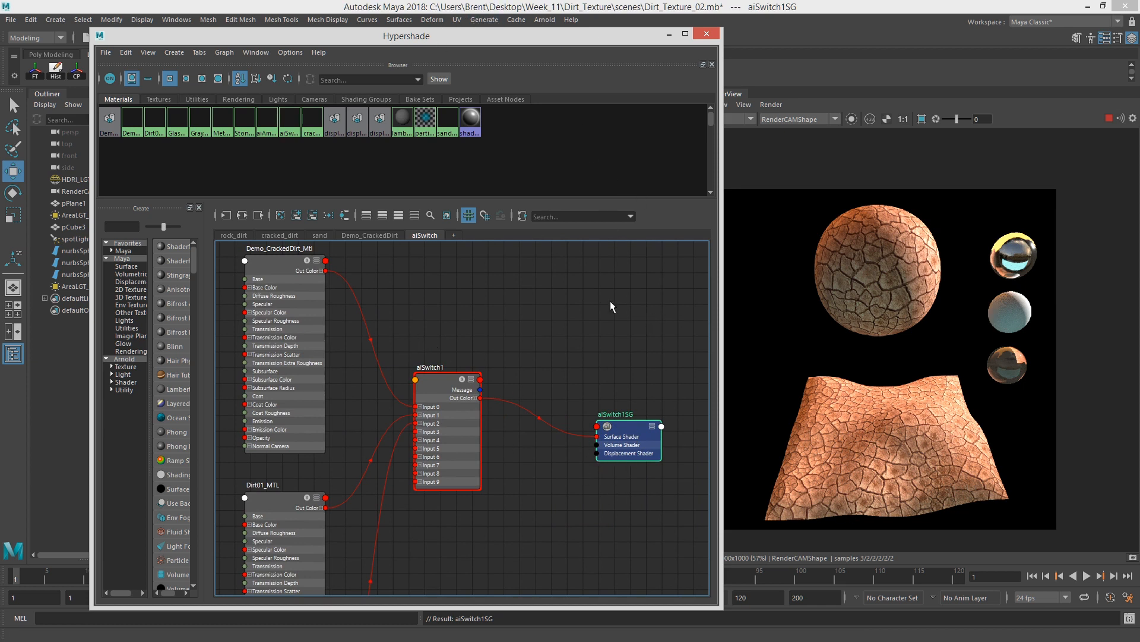
pyautogui.moveTo(620, 440); pyautogui.dragTo(593, 430)
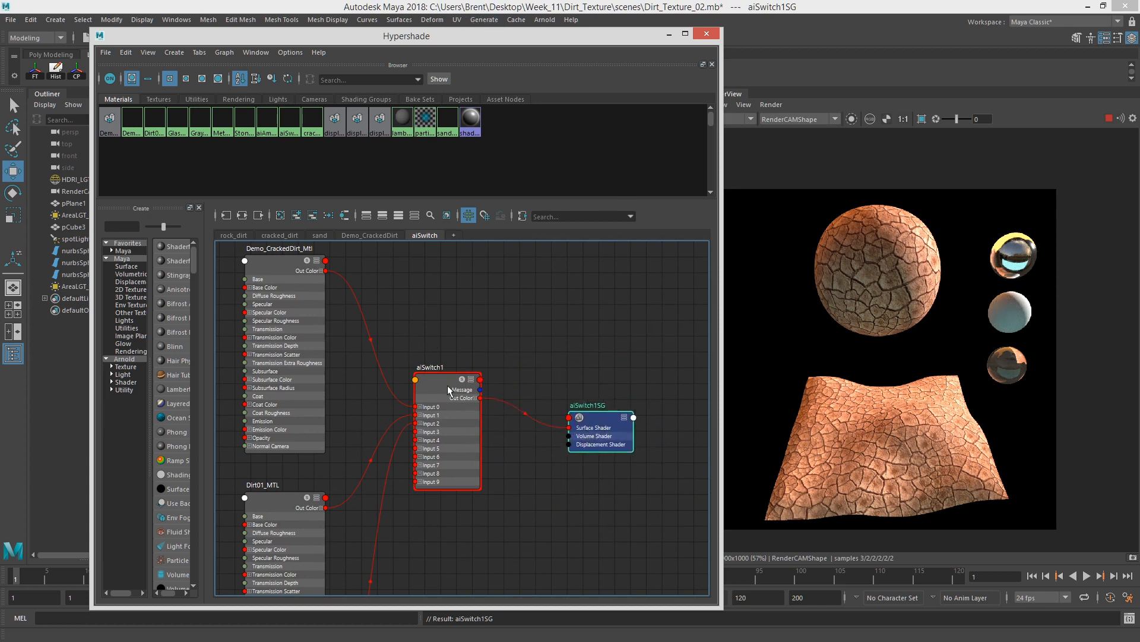
pyautogui.moveTo(444, 394); pyautogui.dragTo(469, 379)
# Step: Reopen the attributes of aiSwitch1 and examine its Index setting and list of inputs
pyautogui.moveTo(416, 36); pyautogui.dragTo(594, 297)
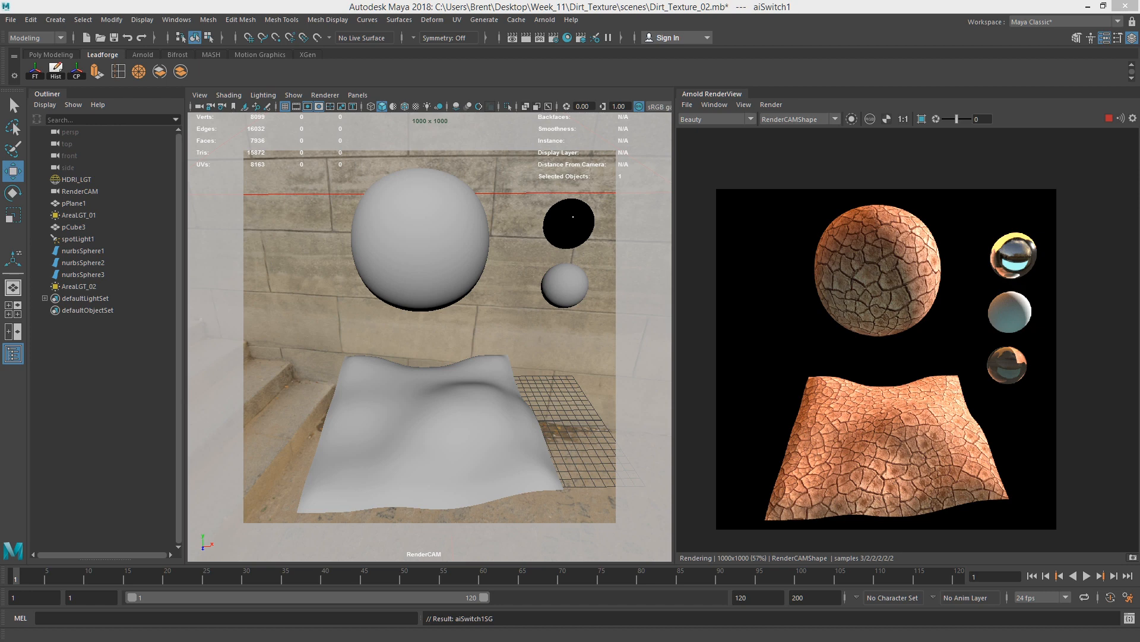
pyautogui.hotkey('ctrl', 'a')
pyautogui.moveTo(885, 107); pyautogui.dragTo(308, 16)
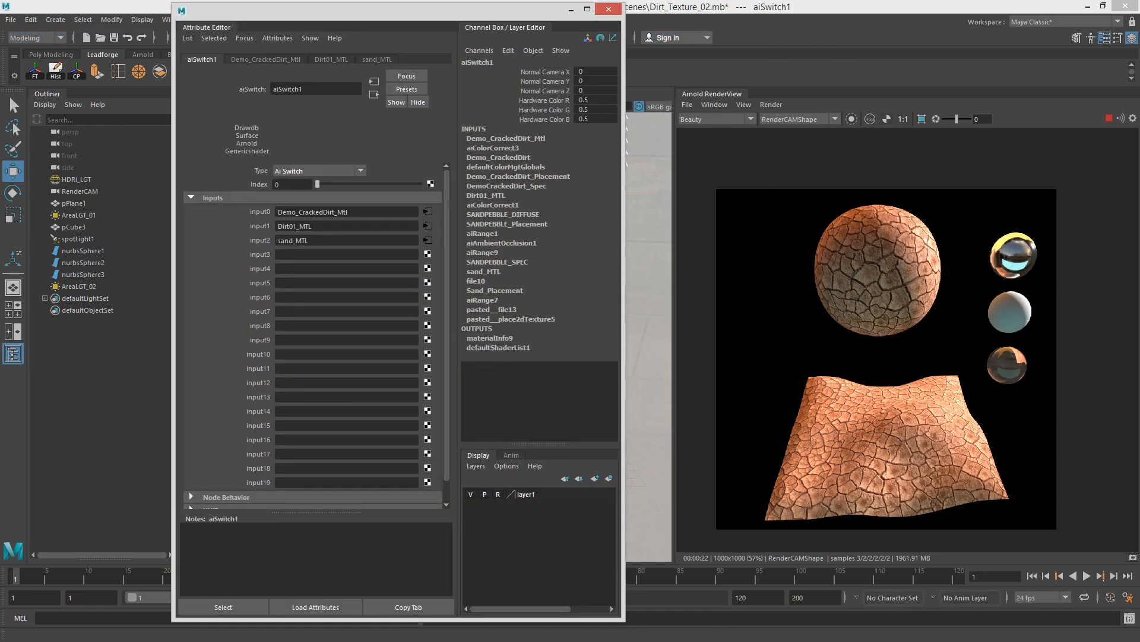
pyautogui.moveTo(323, 184)
pyautogui.mouseDown()
pyautogui.moveTo(342, 187)
pyautogui.moveTo(316, 187)
pyautogui.mouseUp()
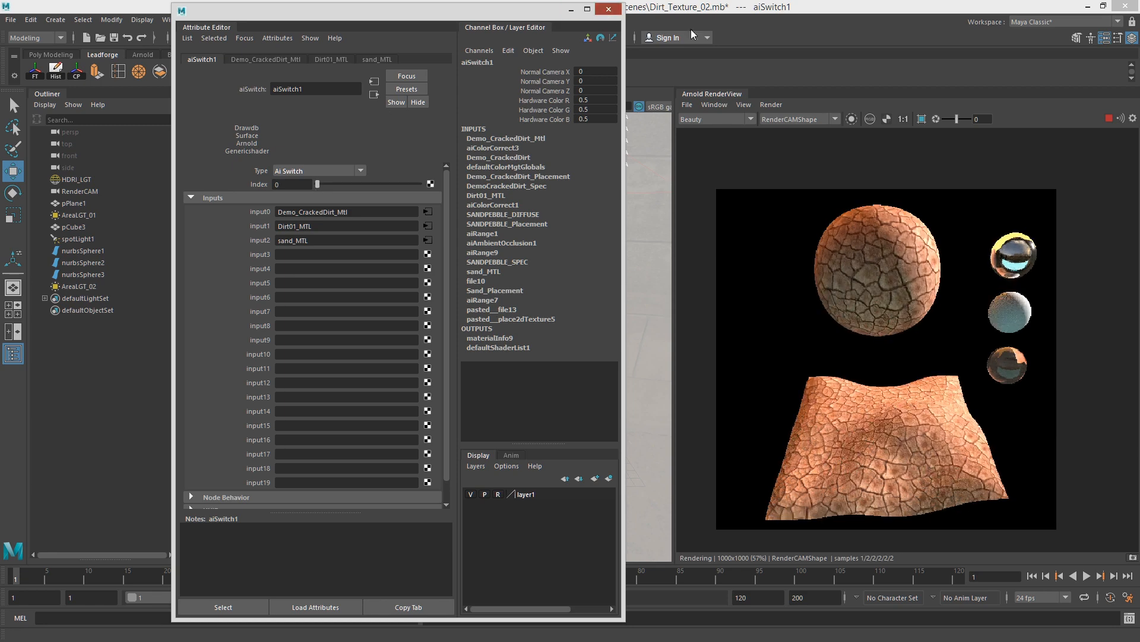
pyautogui.click(607, 9)
# Step: Assign Dirt01_MTL from the rock_dirt graph to the large sphere and the ground plane
pyautogui.click(423, 260)
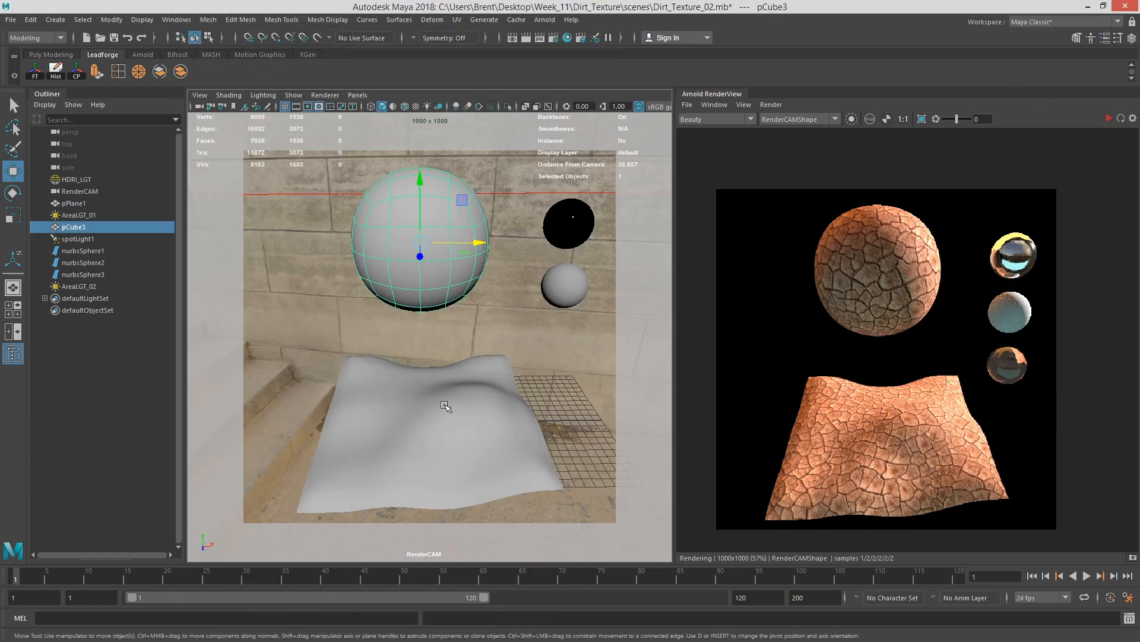
pyautogui.keyDown('shift'); pyautogui.click(502, 412); pyautogui.keyUp('shift')
pyautogui.moveTo(1139, 64); pyautogui.dragTo(758, 10)
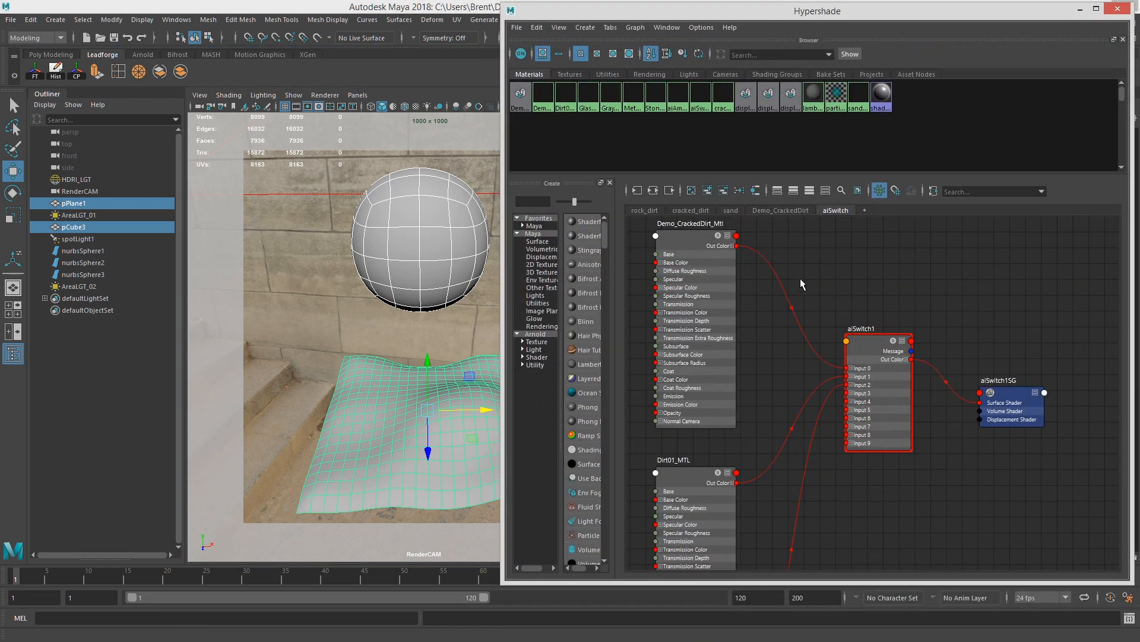
pyautogui.scroll(-1, 780, 251)
pyautogui.click(645, 210)
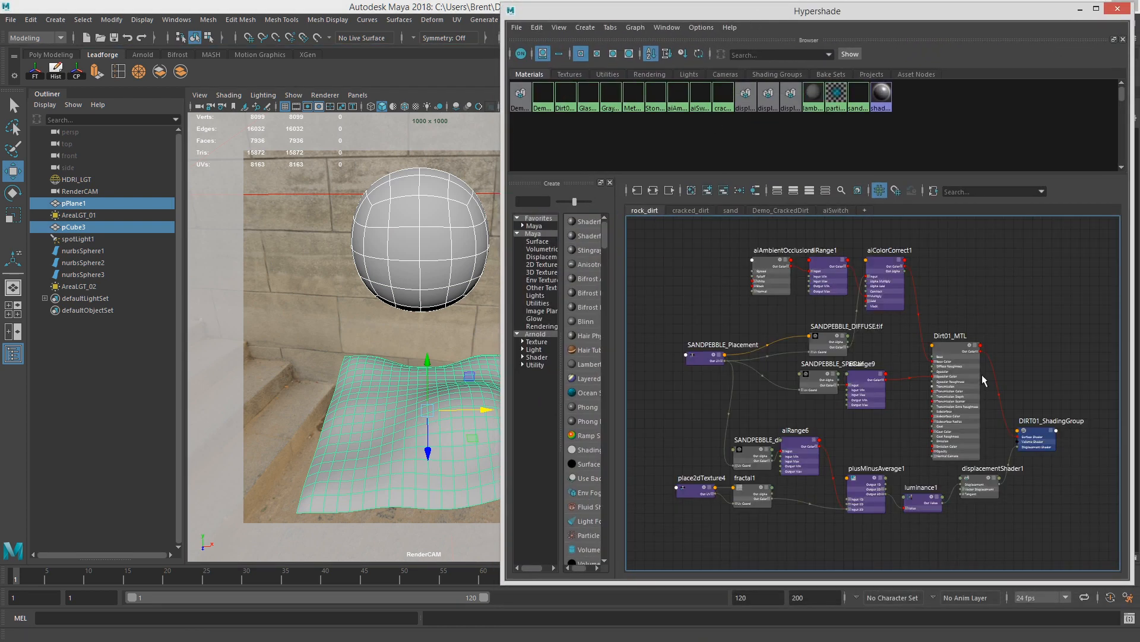
pyautogui.scroll(1, 983, 380)
pyautogui.moveTo(938, 348); pyautogui.dragTo(443, 236, button='middle')
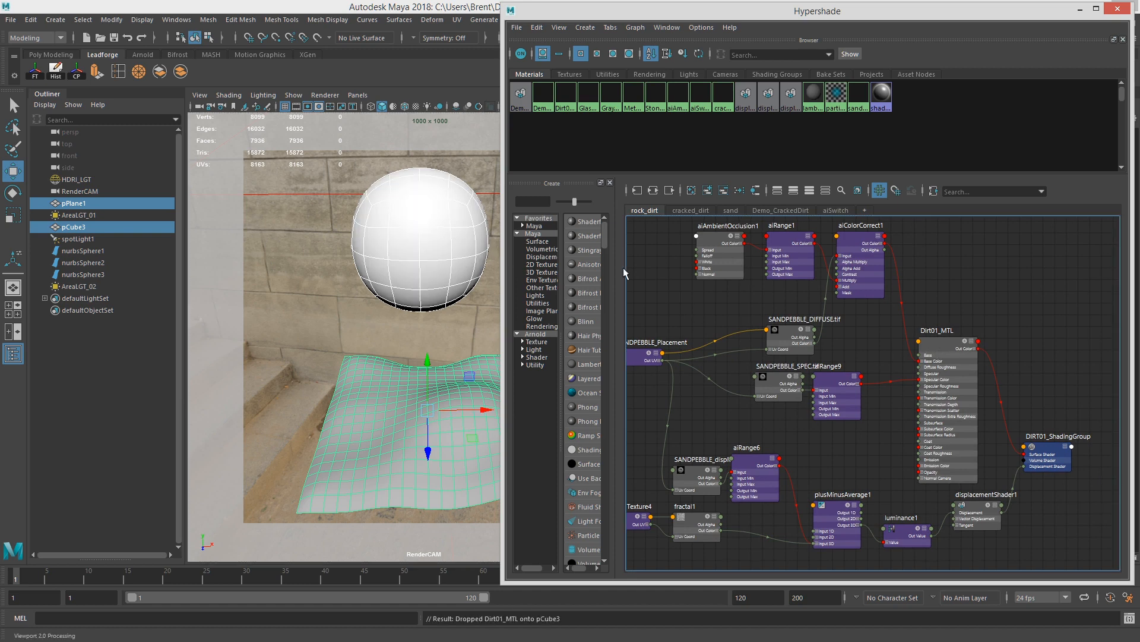
pyautogui.moveTo(931, 350); pyautogui.dragTo(366, 412, button='middle')
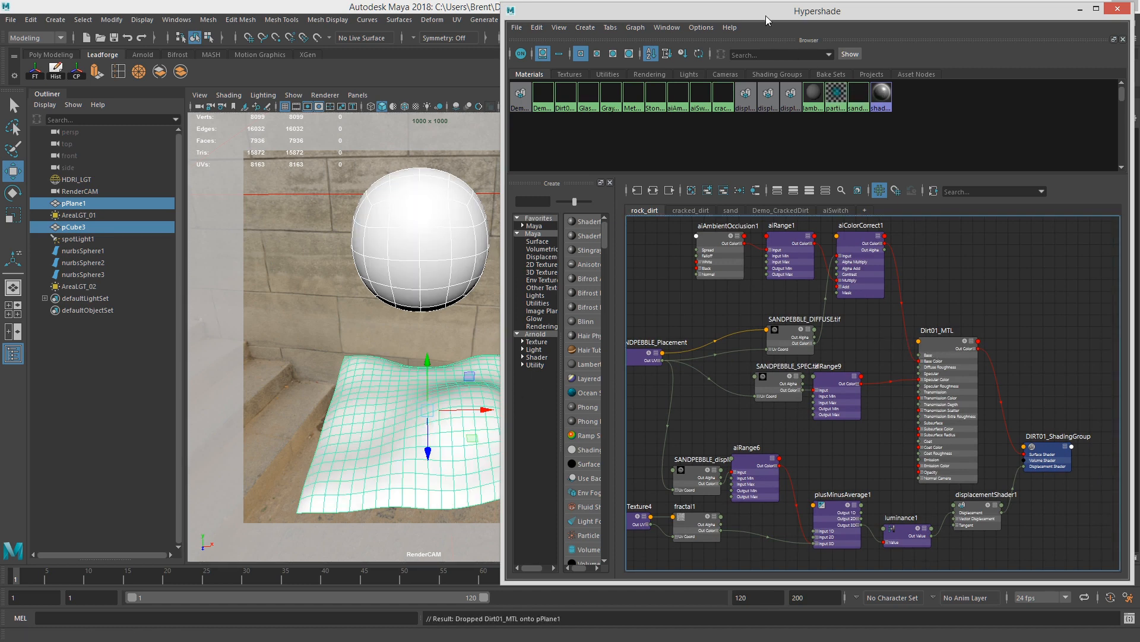
pyautogui.click(1118, 9)
# Step: Update the full scene render and examine the Dirt01_MTL surface on the sphere and ground plane up close
pyautogui.click(783, 105)
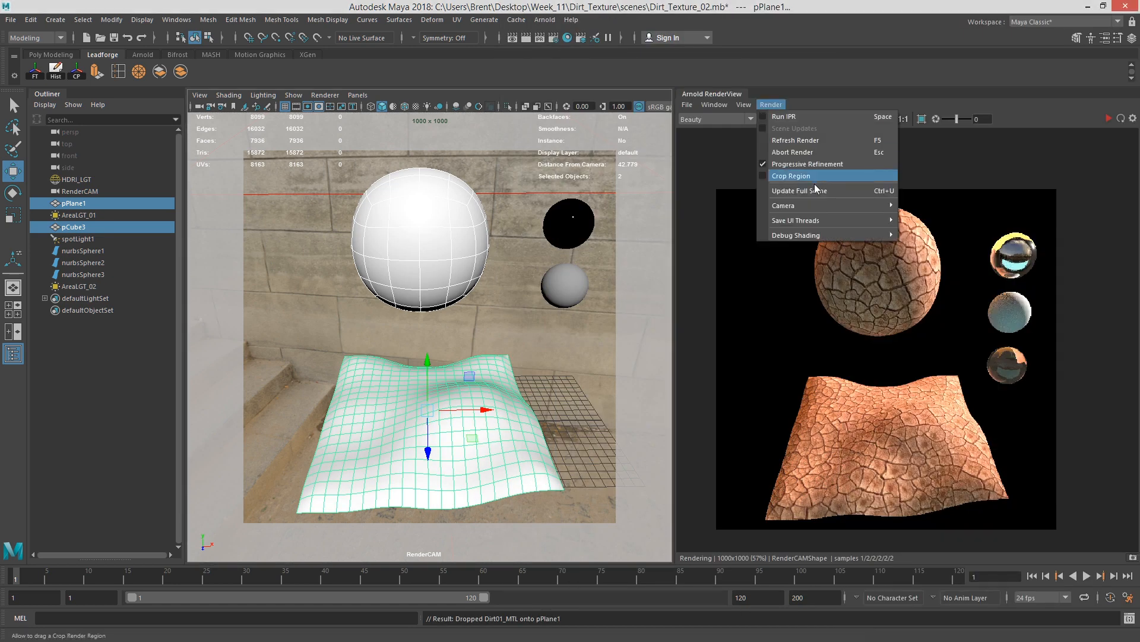
pyautogui.click(815, 190)
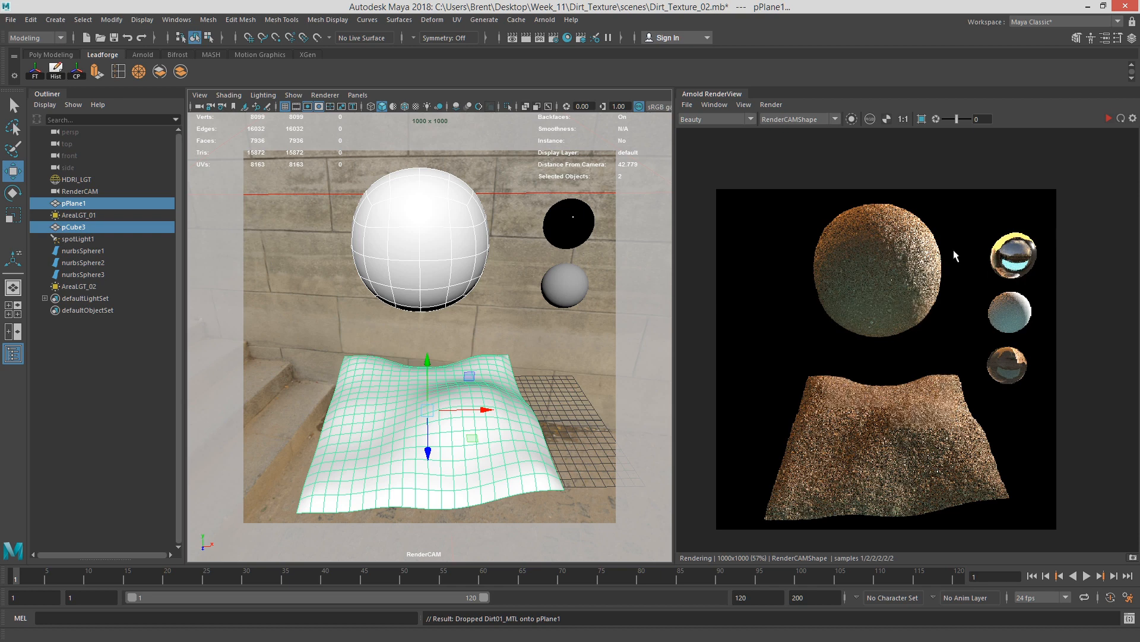
pyautogui.scroll(2, 873, 237)
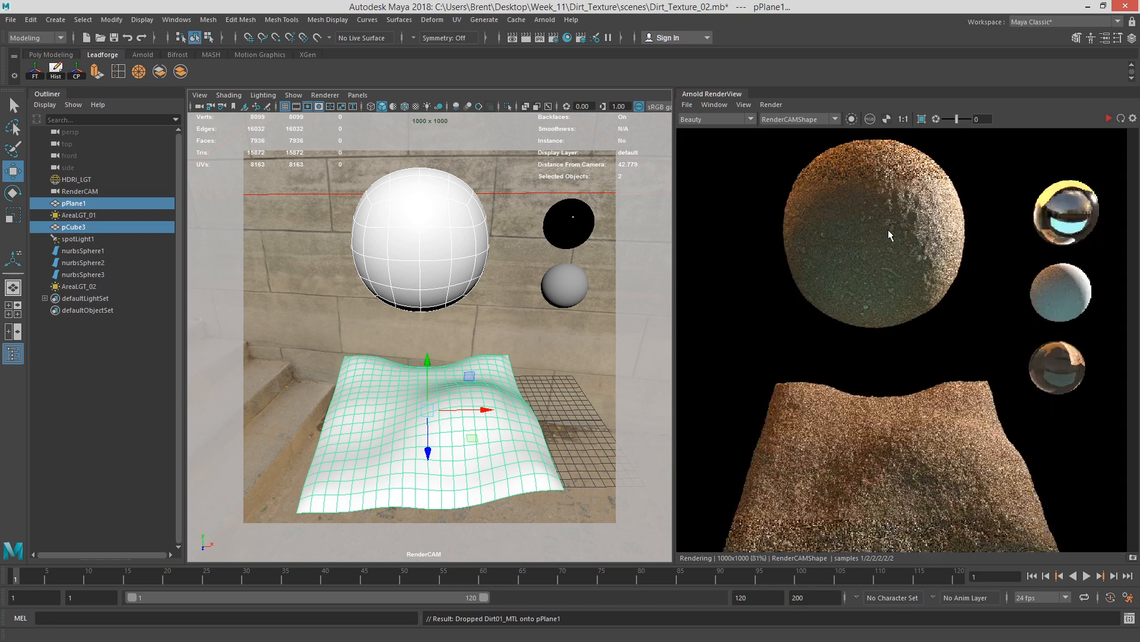
pyautogui.scroll(1, 891, 225)
pyautogui.scroll(-1, 897, 224)
pyautogui.scroll(-2, 897, 223)
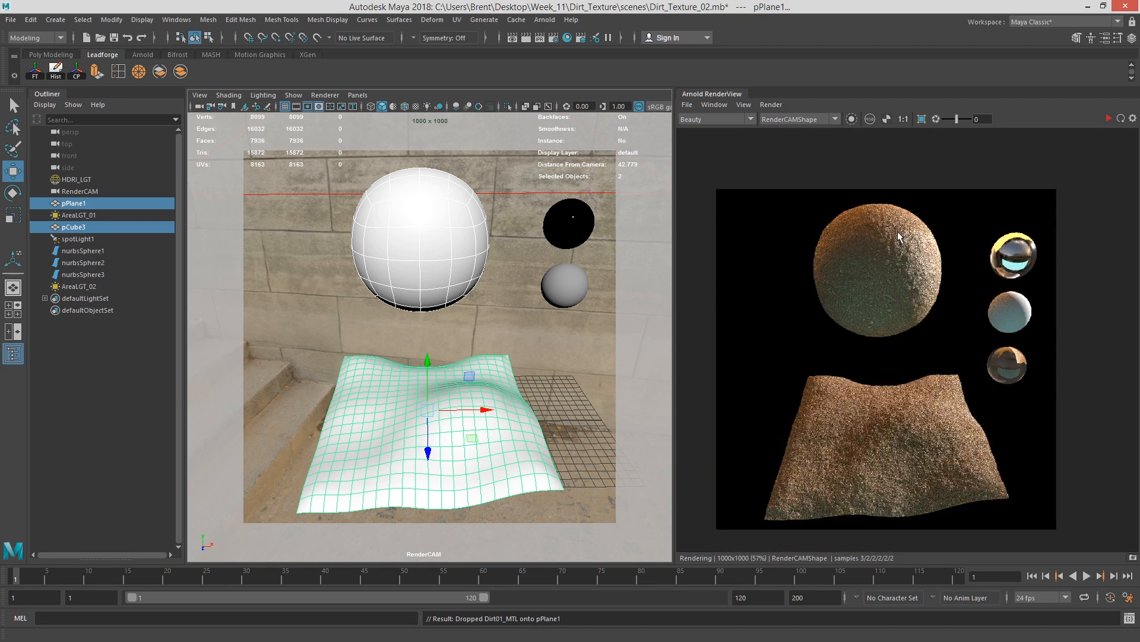
pyautogui.scroll(2, 897, 230)
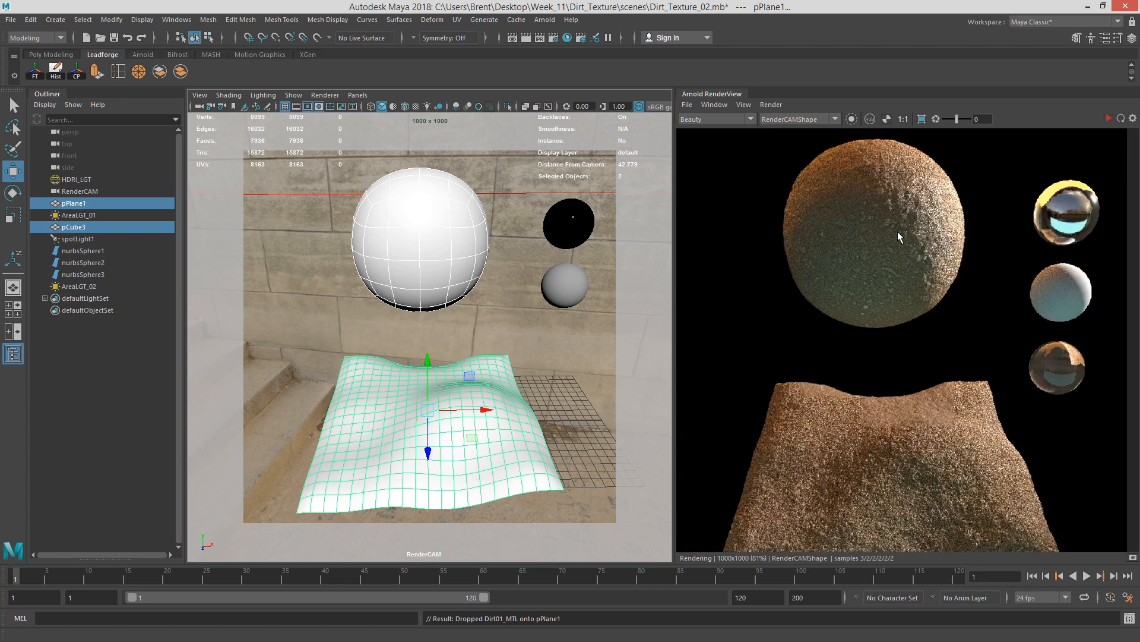
pyautogui.scroll(-2, 897, 230)
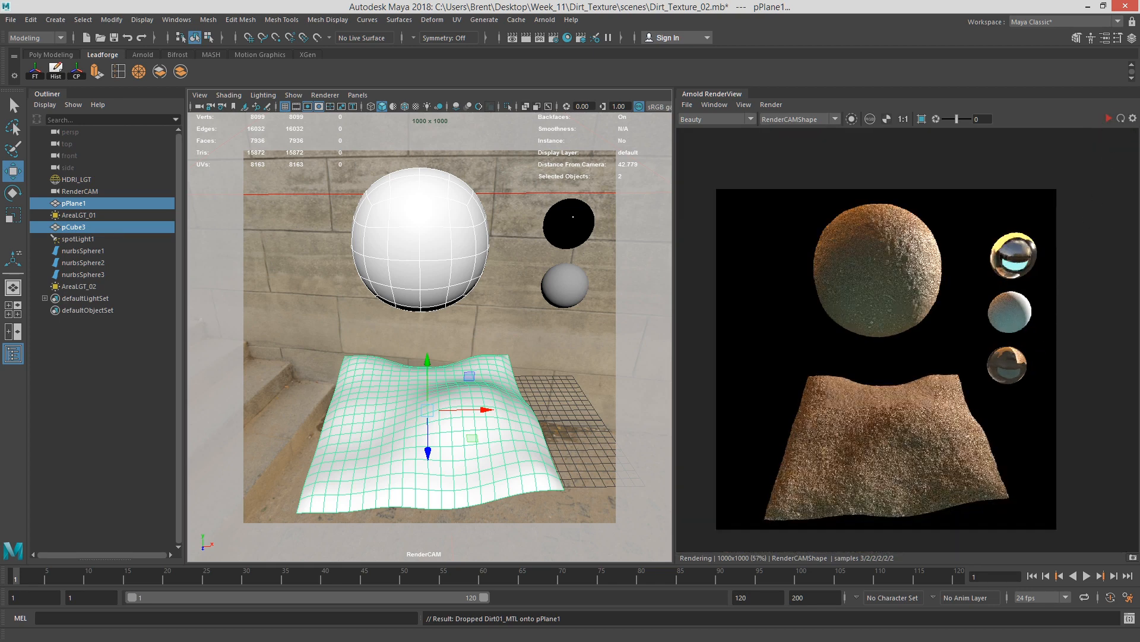
# Step: Bring back the rock_dirt node graph and restart the IPR render
pyautogui.moveTo(1139, 38); pyautogui.dragTo(431, 28)
pyautogui.click(1106, 122)
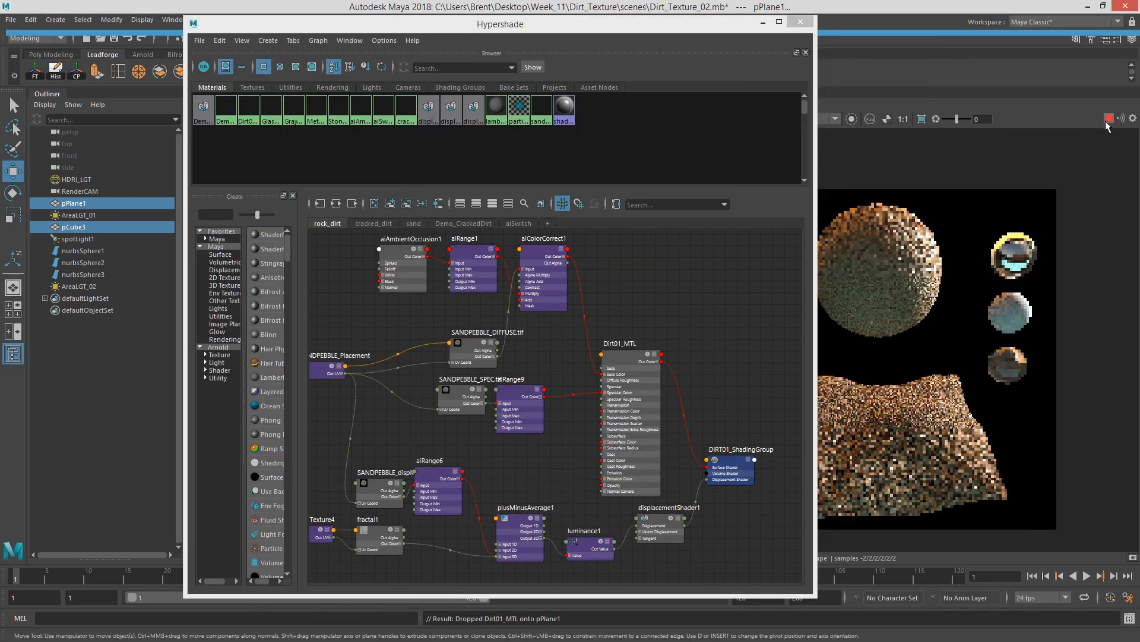
# Step: Assign sand_MTL from the sand graph to the large sphere and the ground plane
pyautogui.moveTo(617, 25); pyautogui.dragTo(932, 40)
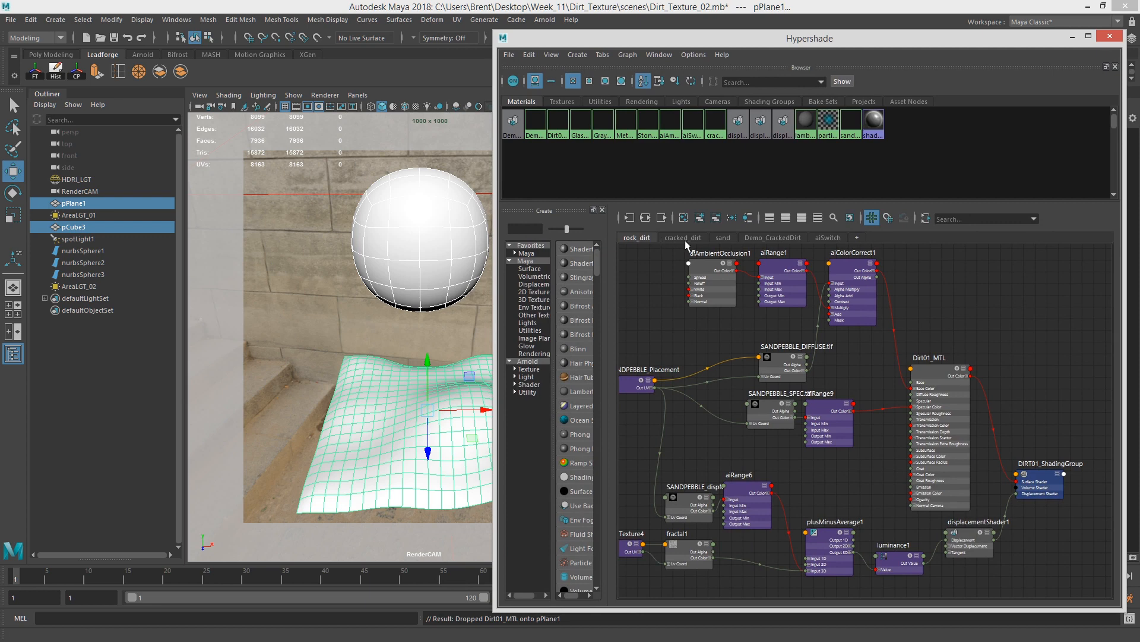
pyautogui.click(725, 238)
pyautogui.moveTo(891, 359); pyautogui.dragTo(378, 251, button='middle')
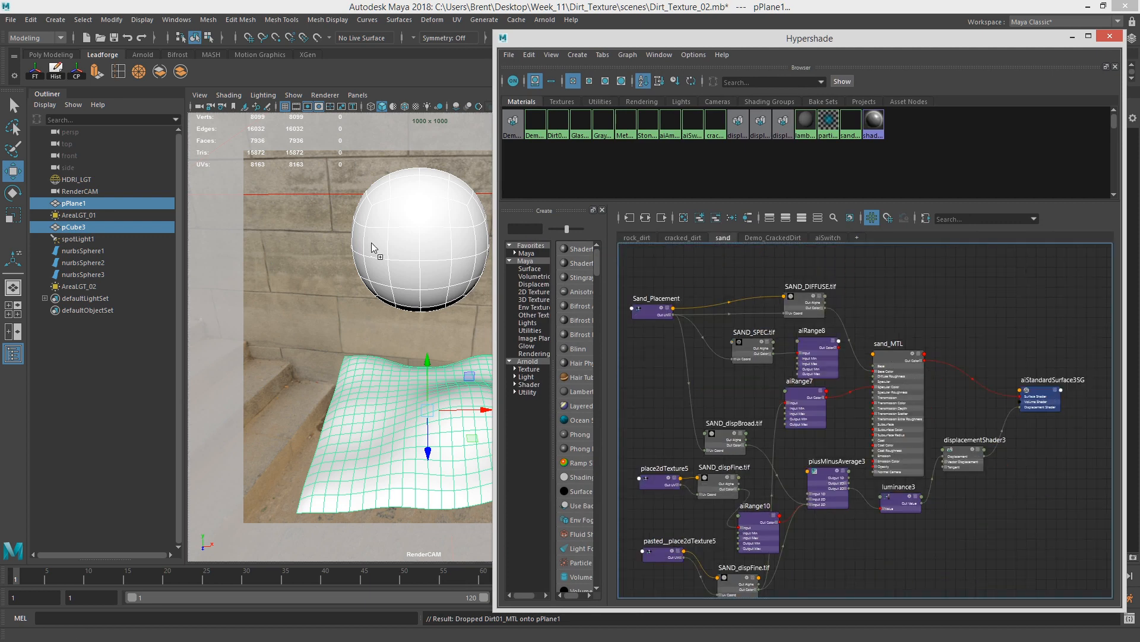
pyautogui.moveTo(891, 359); pyautogui.dragTo(427, 410, button='middle')
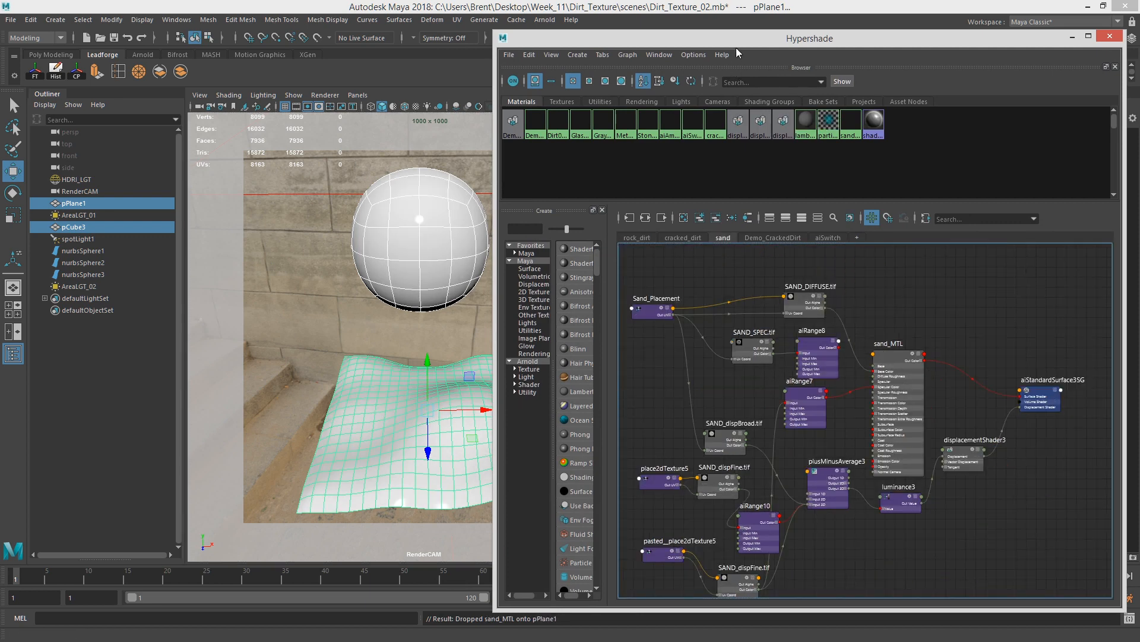
pyautogui.moveTo(761, 41); pyautogui.dragTo(1139, 67)
# Step: Update the full scene render to examine sand_MTL on the sphere and ground plane
pyautogui.click(782, 101)
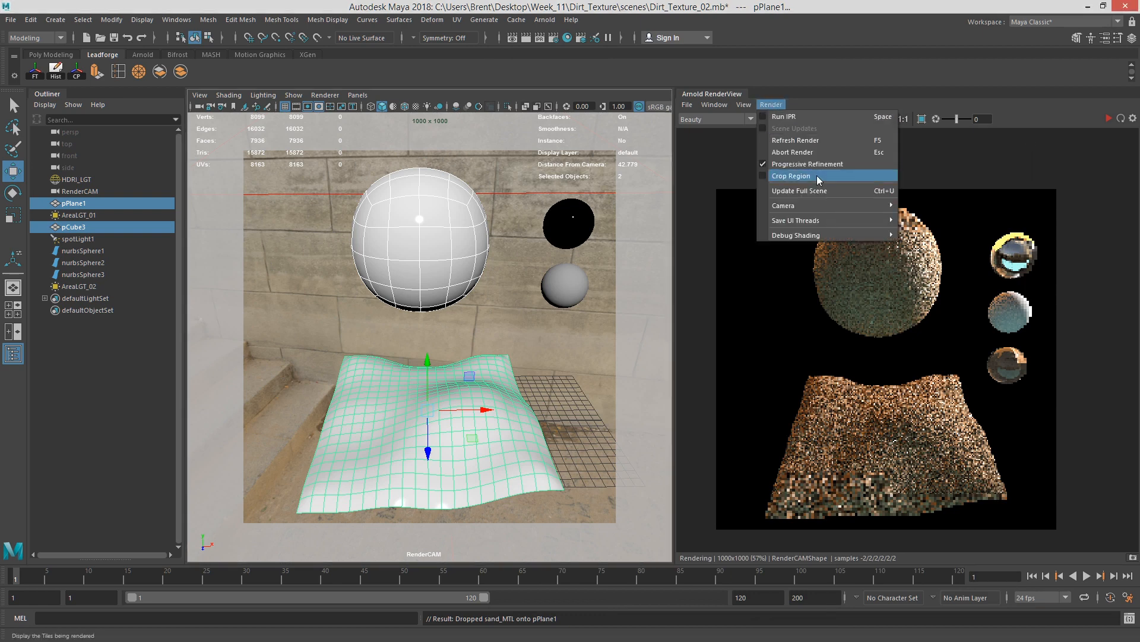
pyautogui.click(855, 190)
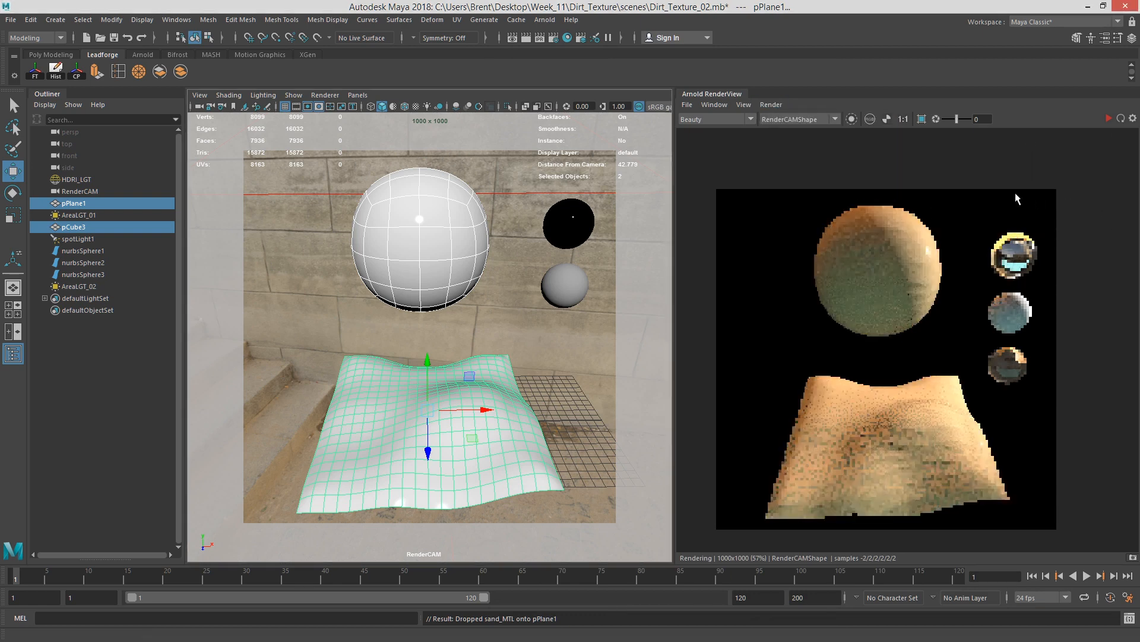
pyautogui.click(1109, 118)
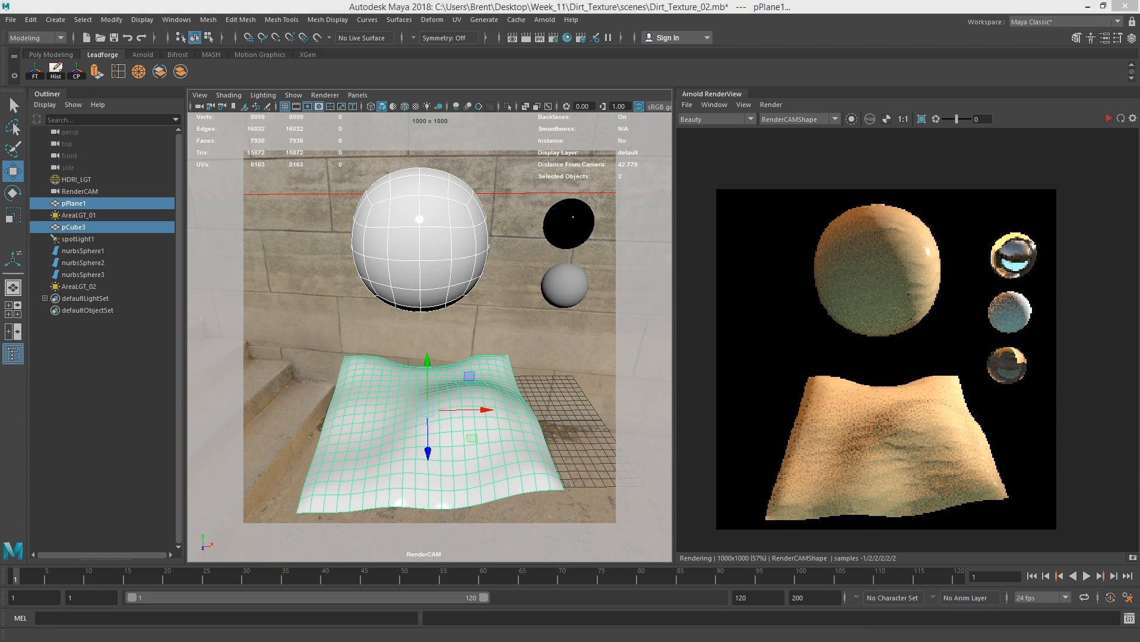
# Step: Open the attributes of the selected sphere and check its sand_MTL settings before returning to pCubeShape3
pyautogui.click(176, 19)
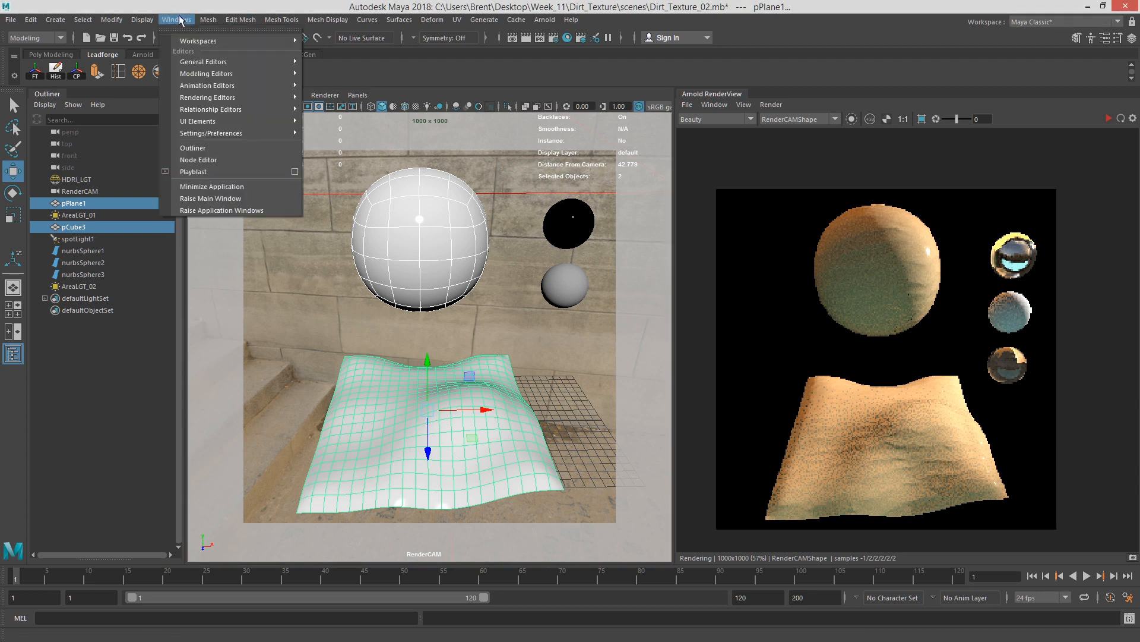
pyautogui.moveTo(253, 40)
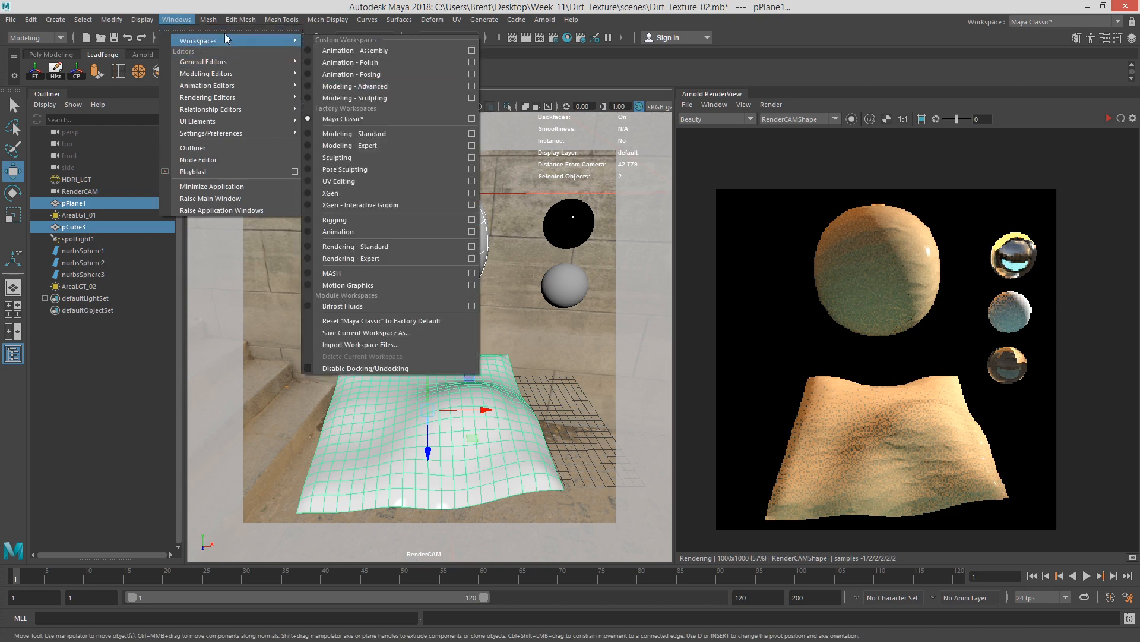
pyautogui.moveTo(225, 61)
pyautogui.click(374, 74)
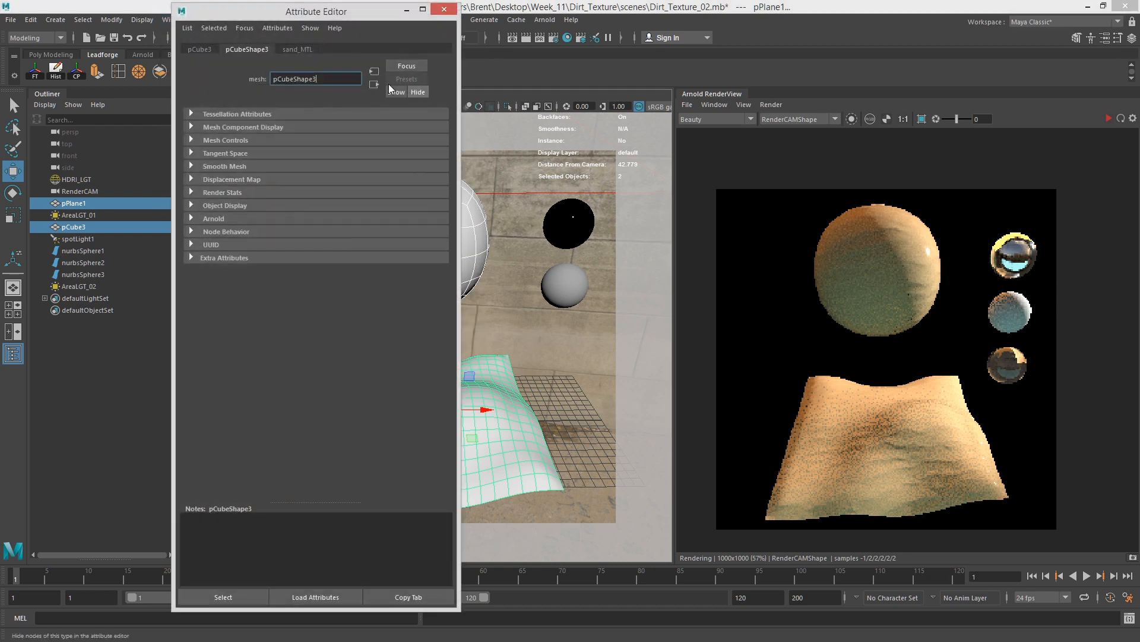
pyautogui.moveTo(301, 15); pyautogui.dragTo(389, 17)
pyautogui.click(383, 53)
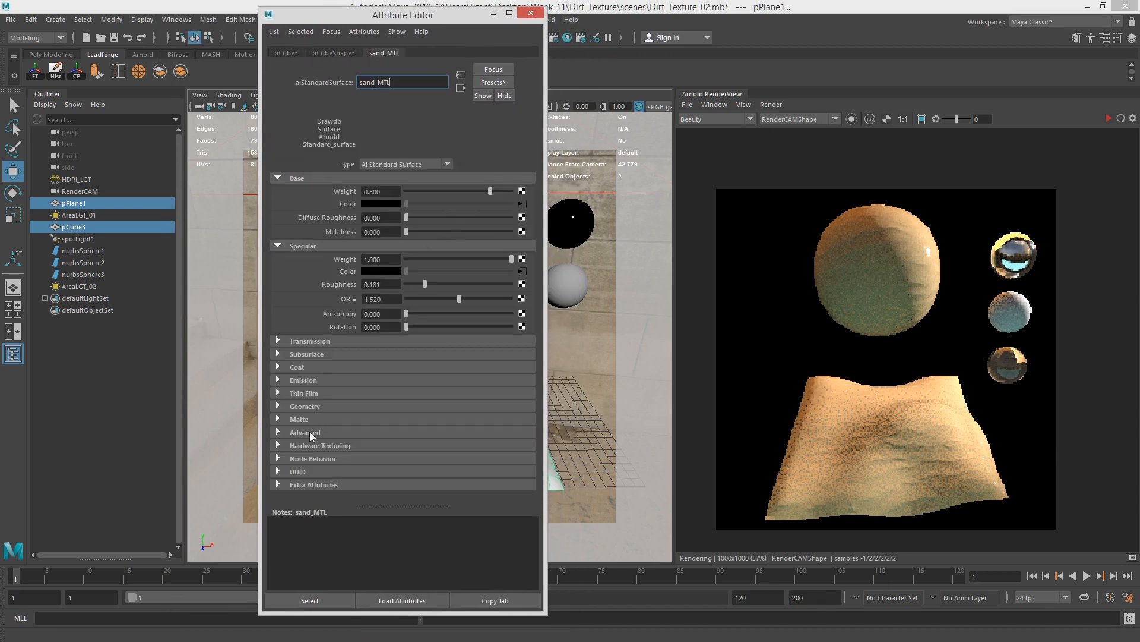
pyautogui.click(331, 53)
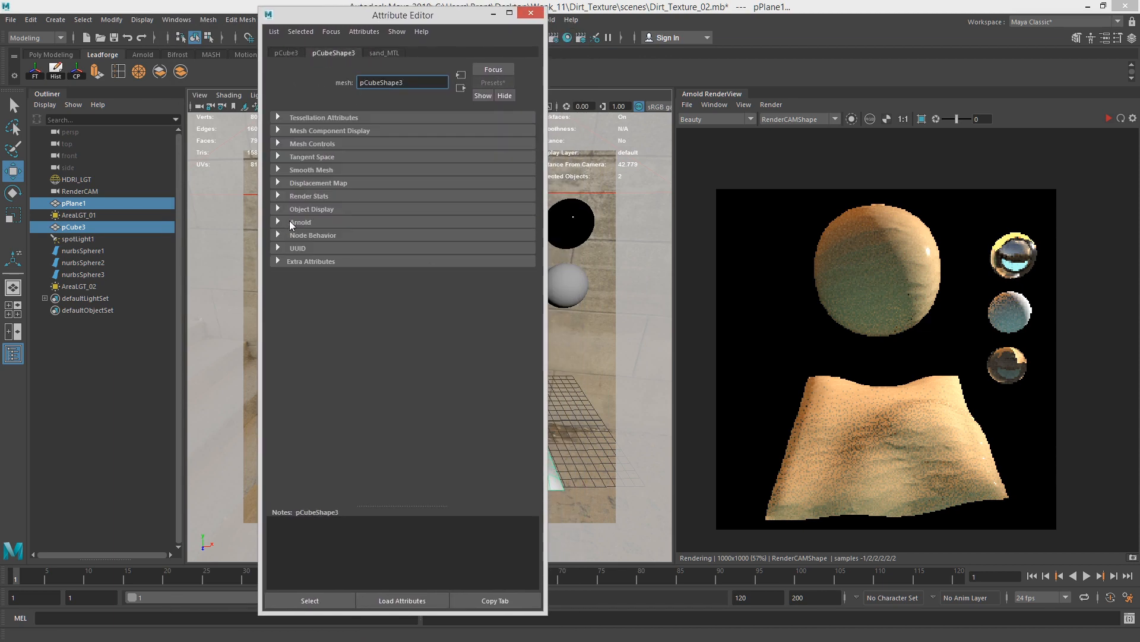
# Step: Expand the Arnold, Subdivision and Displacement Attributes sections of pCubeShape3
pyautogui.click(279, 221)
pyautogui.scroll(-3, 306, 365)
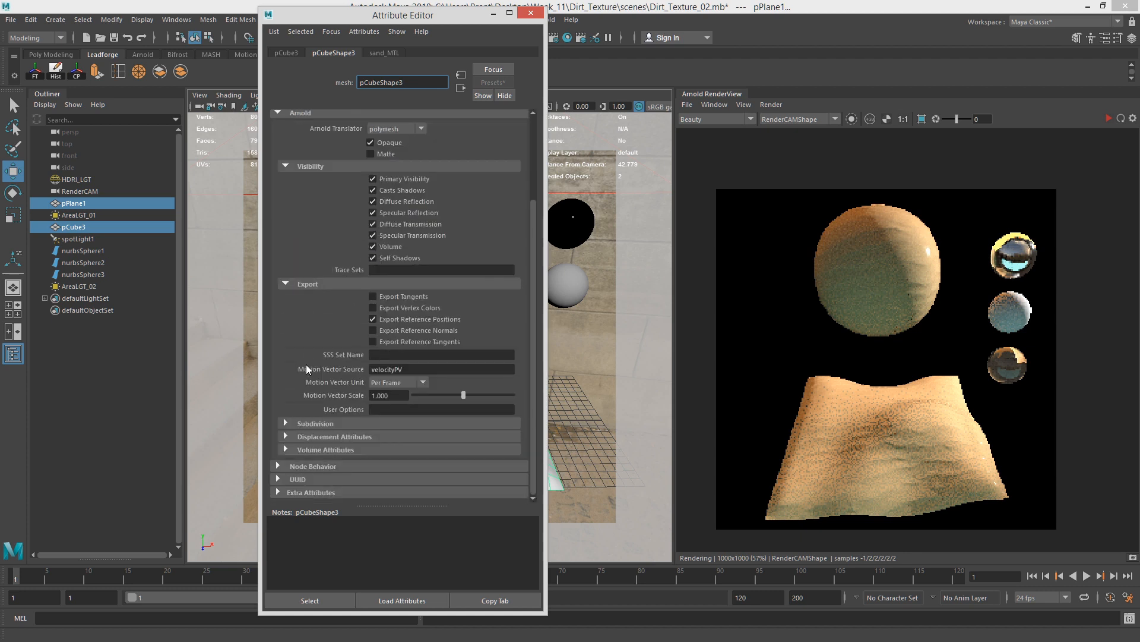
pyautogui.click(308, 427)
pyautogui.scroll(-3, 309, 430)
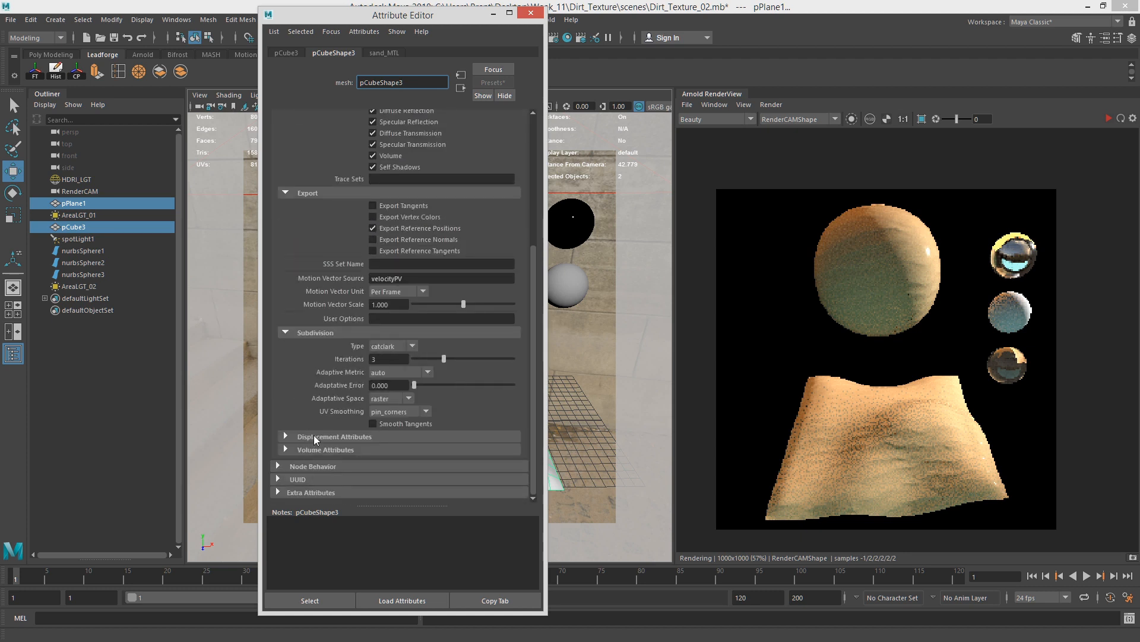
pyautogui.click(313, 436)
pyautogui.scroll(-3, 277, 364)
# Step: Try a displacement height of 1 on the sphere and update the full scene render
pyautogui.doubleClick(384, 398)
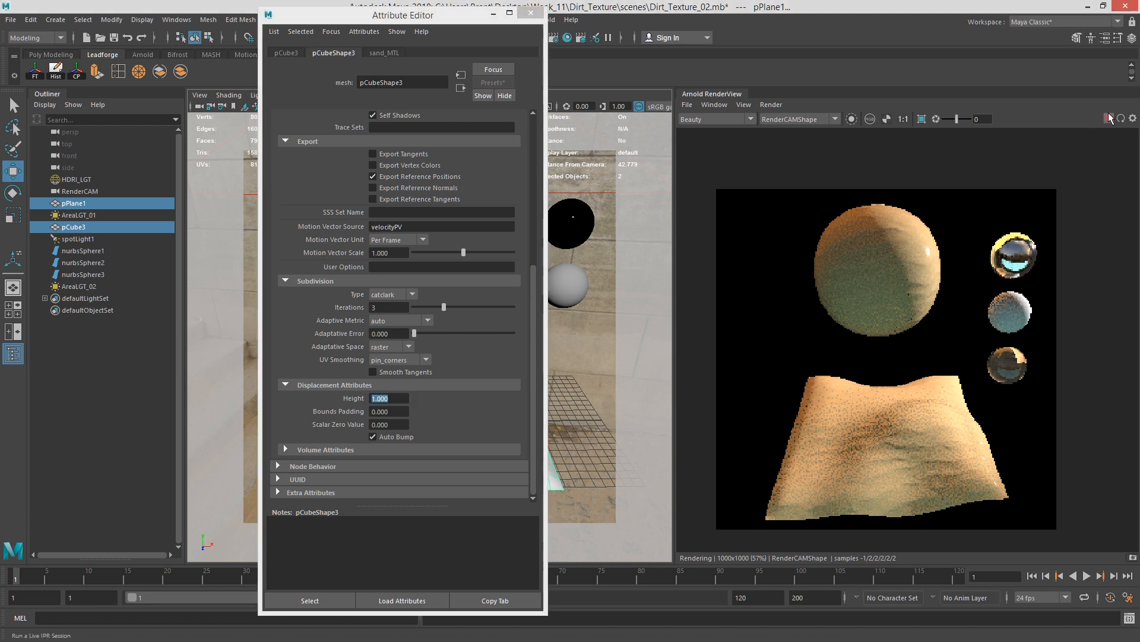
pyautogui.click(770, 104)
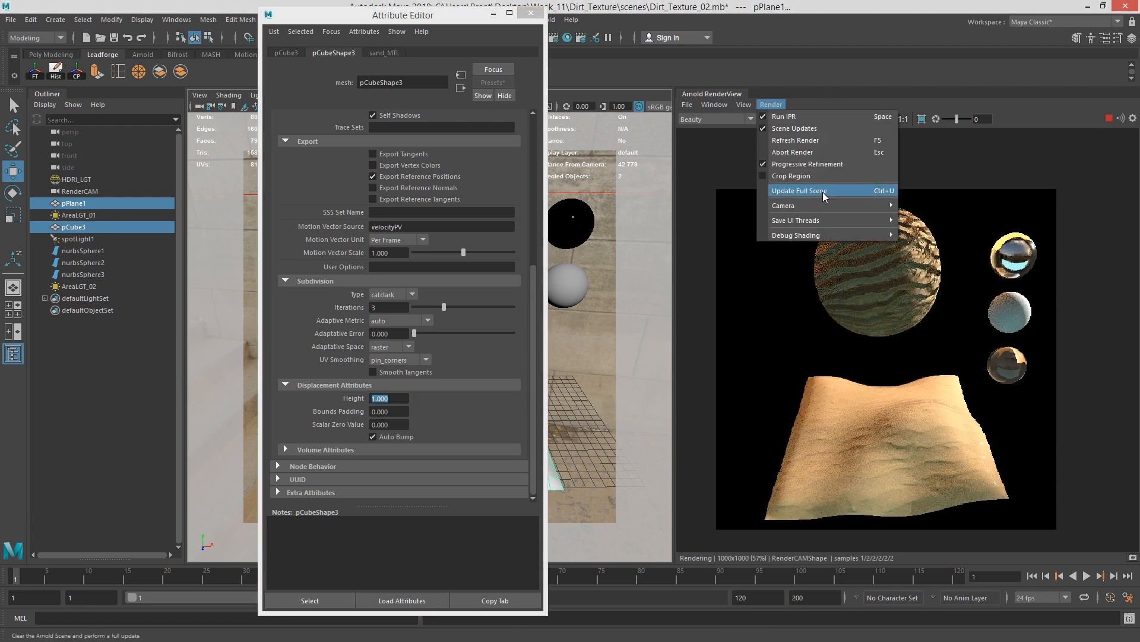
pyautogui.click(861, 188)
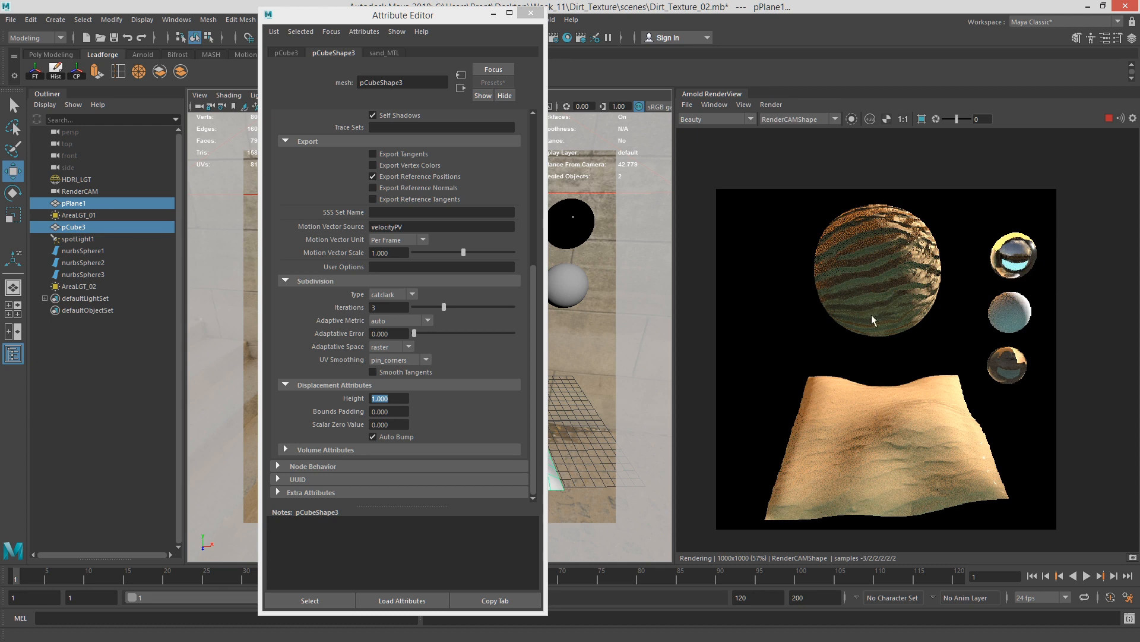
# Step: Try a displacement height of 0.5 on pCubeShape3, then set it to 0.1
pyautogui.moveTo(402, 399); pyautogui.dragTo(312, 385)
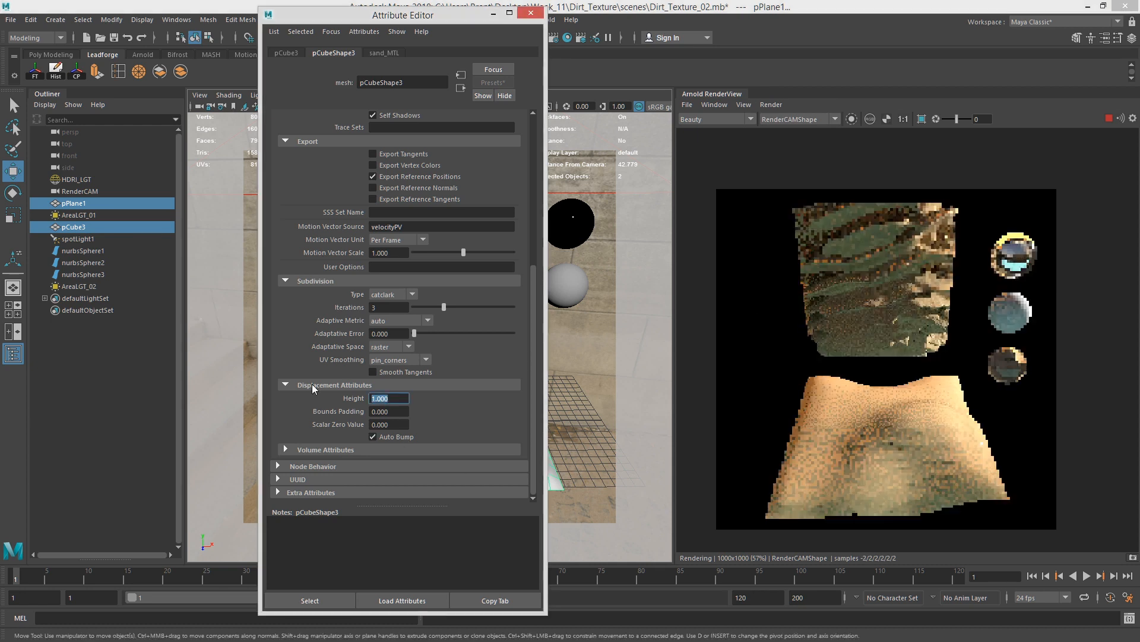
pyautogui.write('.5')
pyautogui.press('Return')
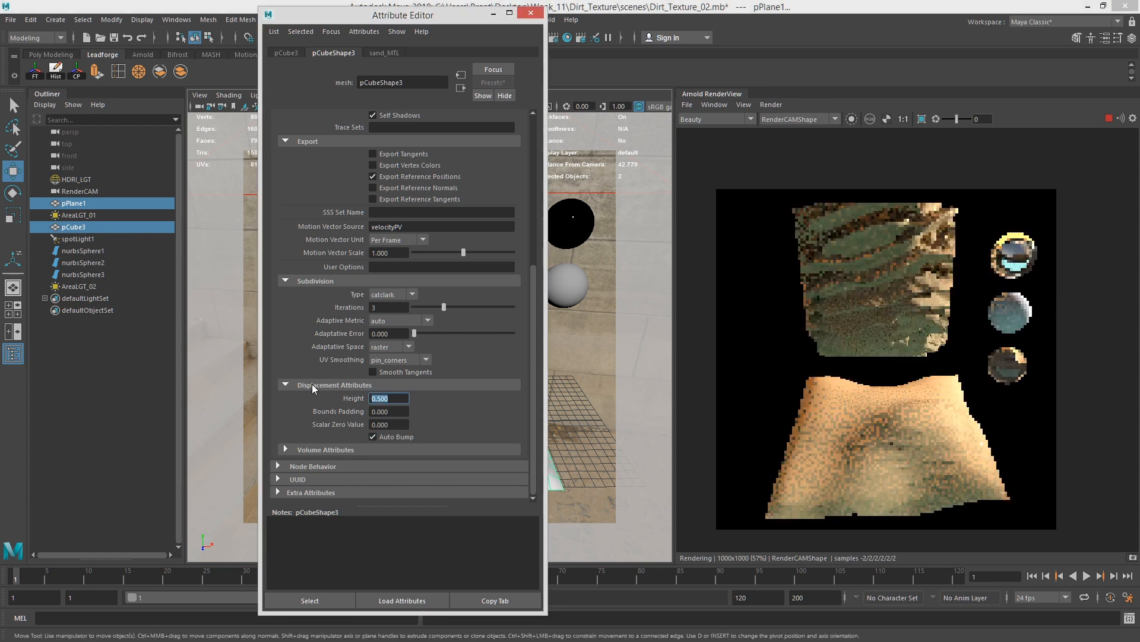
pyautogui.write('.1')
pyautogui.press('Return')
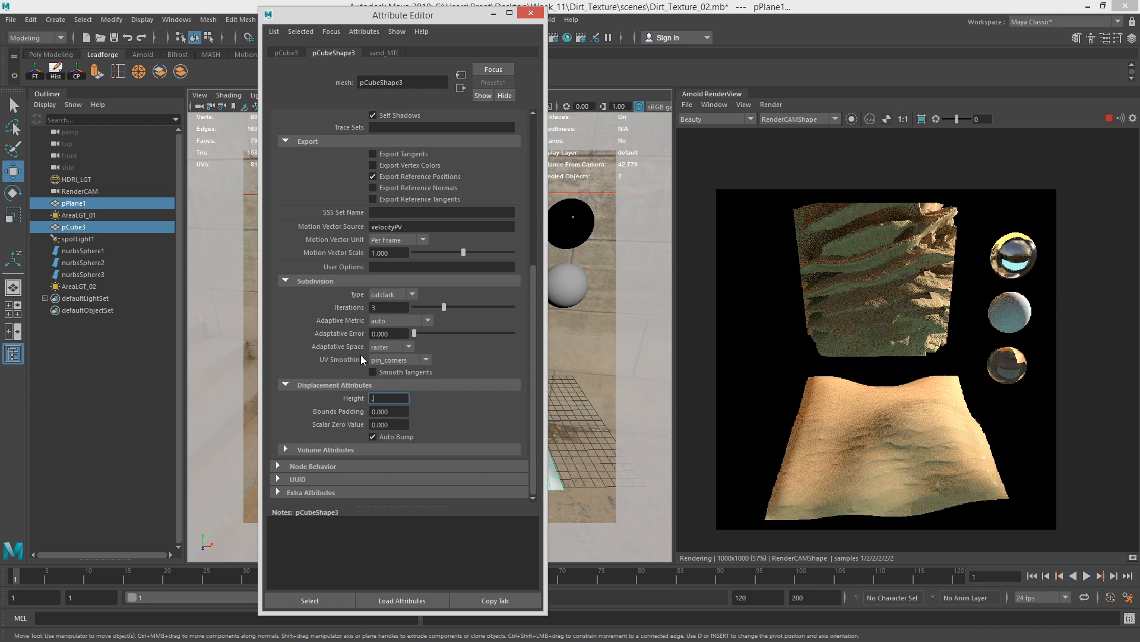
# Step: Update the full scene render, examine the sand displacement on the sphere, and close the attributes
pyautogui.click(771, 104)
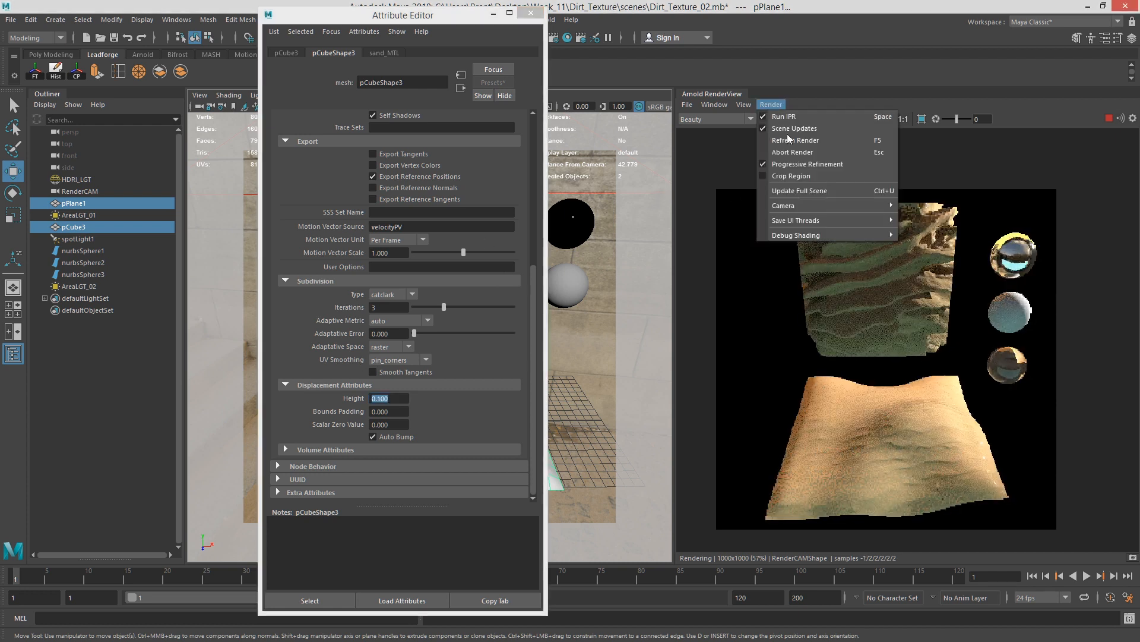
pyautogui.click(810, 191)
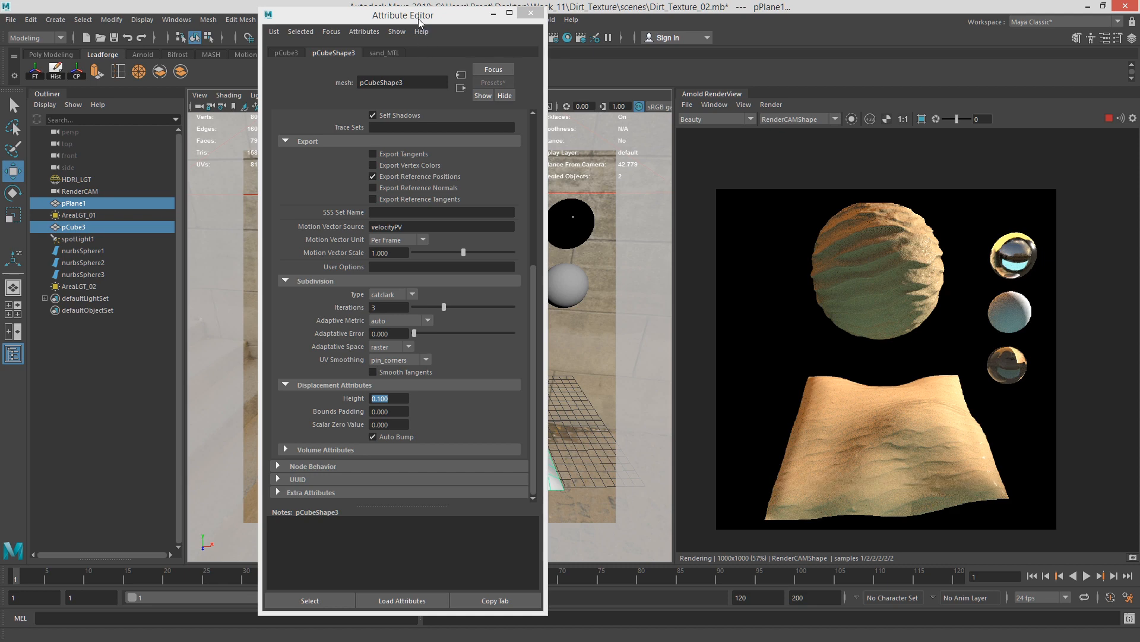
pyautogui.hotkey('ctrl', 'a')
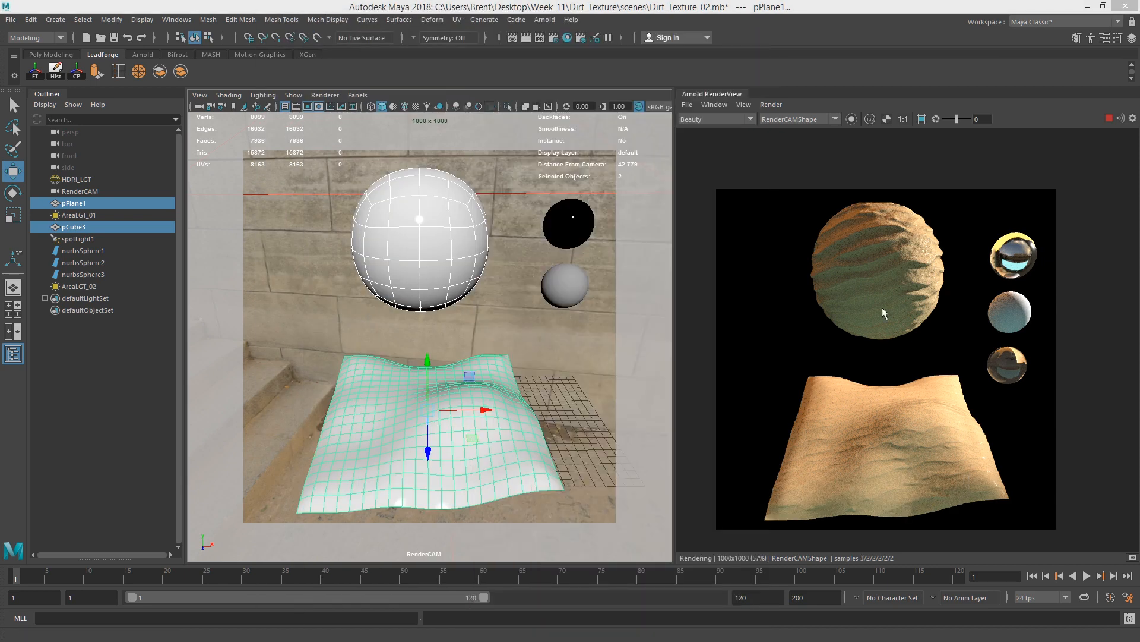
pyautogui.click(1108, 118)
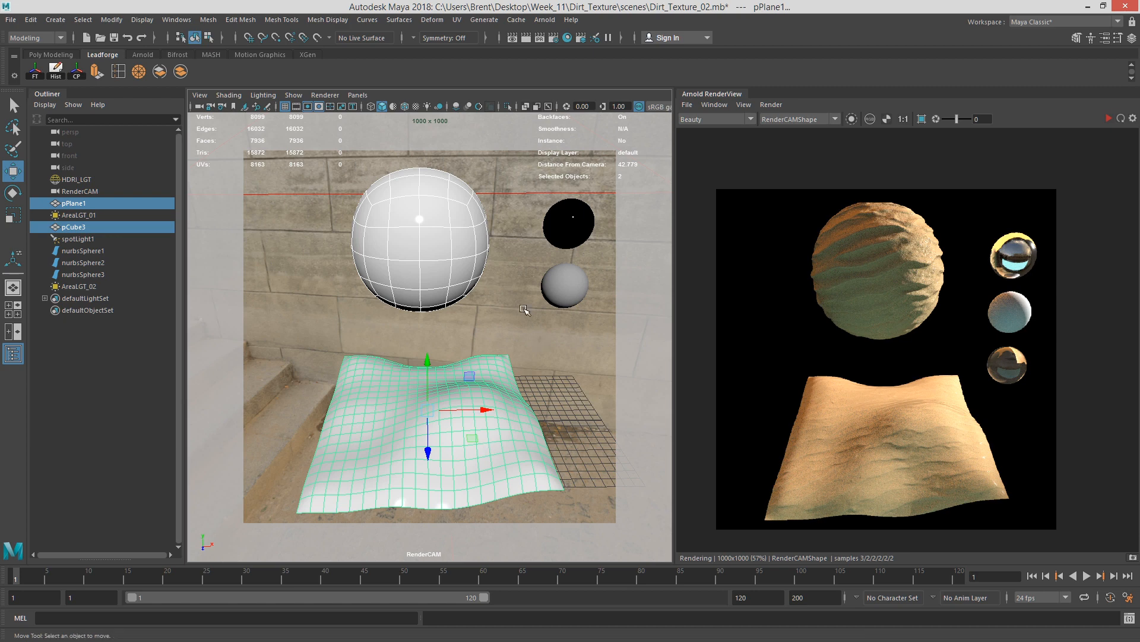
pyautogui.click(1120, 118)
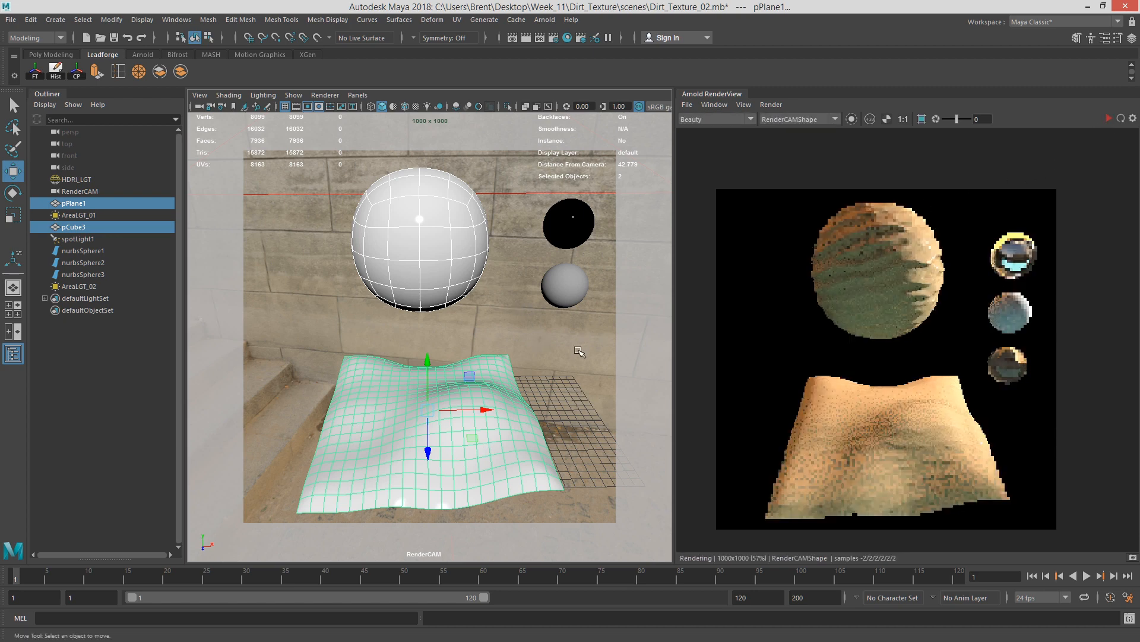
# Step: Select the ground plane and reopen the attribute window beside it
pyautogui.moveTo(569, 332); pyautogui.dragTo(572, 333)
pyautogui.keyDown('alt'); pyautogui.moveTo(513, 331); pyautogui.dragTo(563, 334); pyautogui.keyUp('alt')
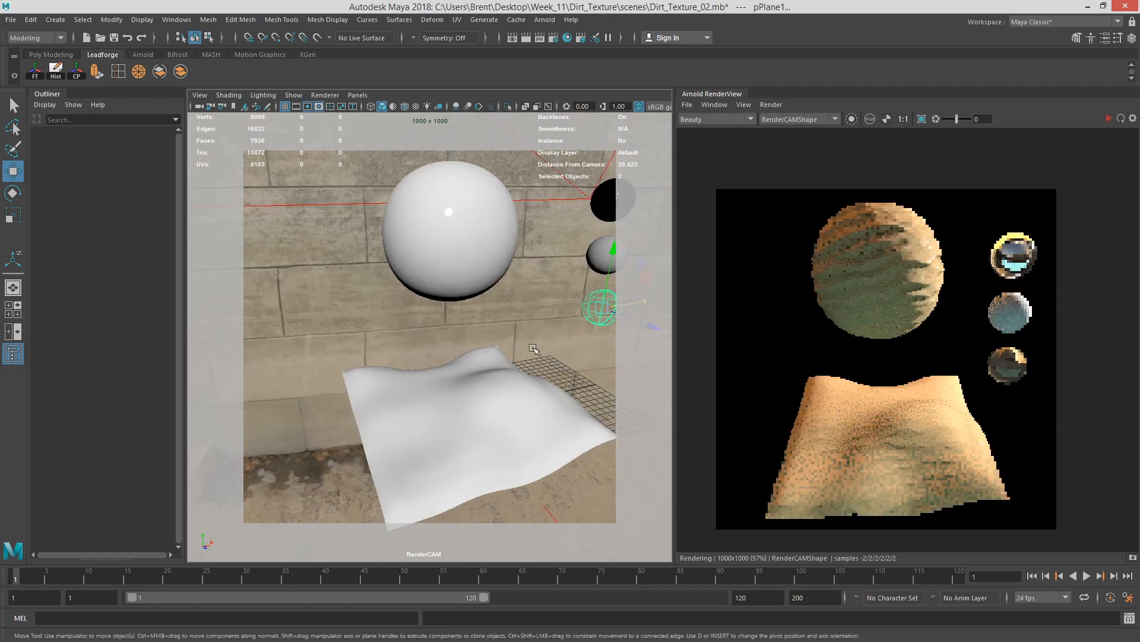
pyautogui.click(559, 433)
pyautogui.keyDown('alt'); pyautogui.moveTo(560, 433); pyautogui.dragTo(516, 408); pyautogui.keyUp('alt')
pyautogui.press('q')
pyautogui.hotkey('ctrl', 'a')
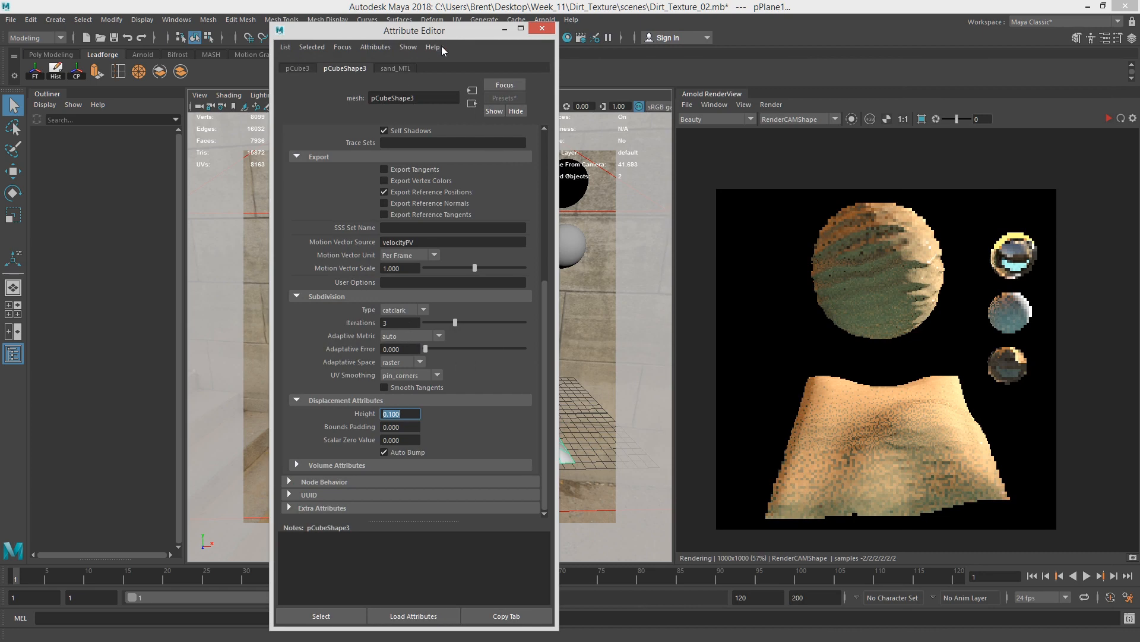
pyautogui.moveTo(437, 36); pyautogui.dragTo(642, 64)
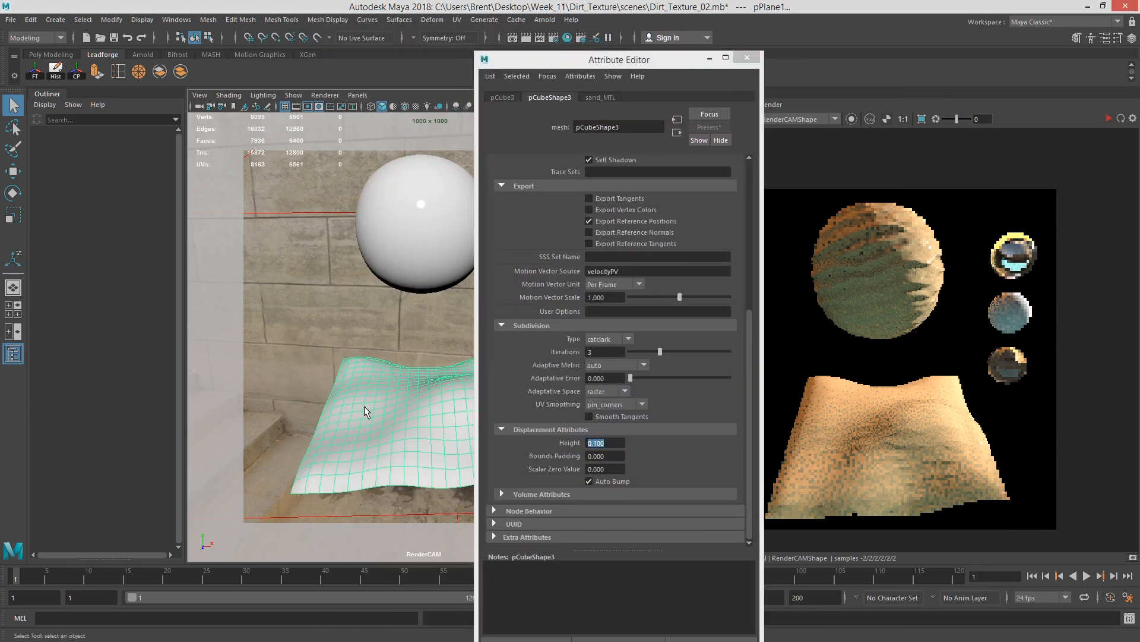
pyautogui.keyDown('alt'); pyautogui.moveTo(365, 410); pyautogui.dragTo(602, 399); pyautogui.keyUp('alt')
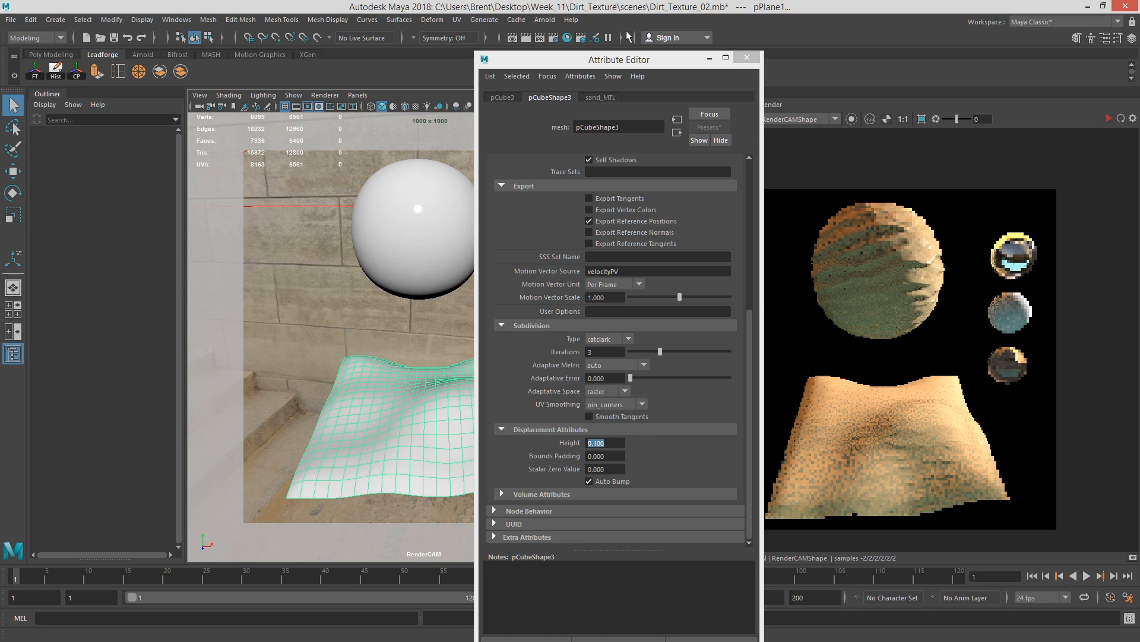
pyautogui.click(425, 267)
pyautogui.keyDown('alt'); pyautogui.moveTo(428, 274); pyautogui.dragTo(452, 261); pyautogui.keyUp('alt')
pyautogui.moveTo(649, 64); pyautogui.dragTo(1139, 65)
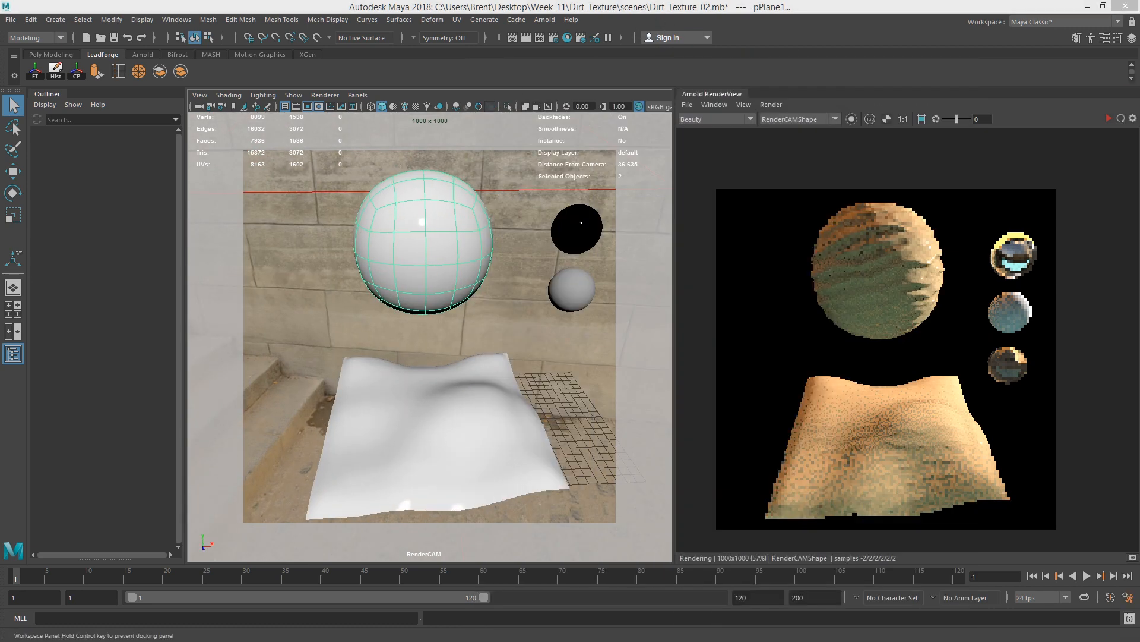
pyautogui.keyDown('alt'); pyautogui.moveTo(553, 267); pyautogui.dragTo(565, 345); pyautogui.keyUp('alt')
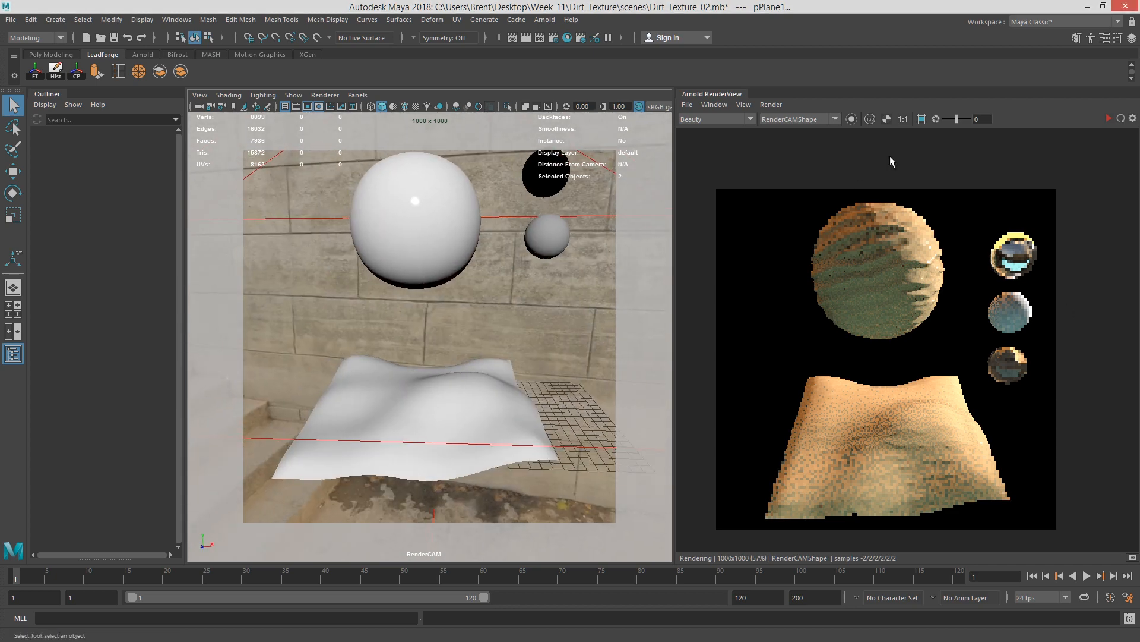
pyautogui.click(434, 245)
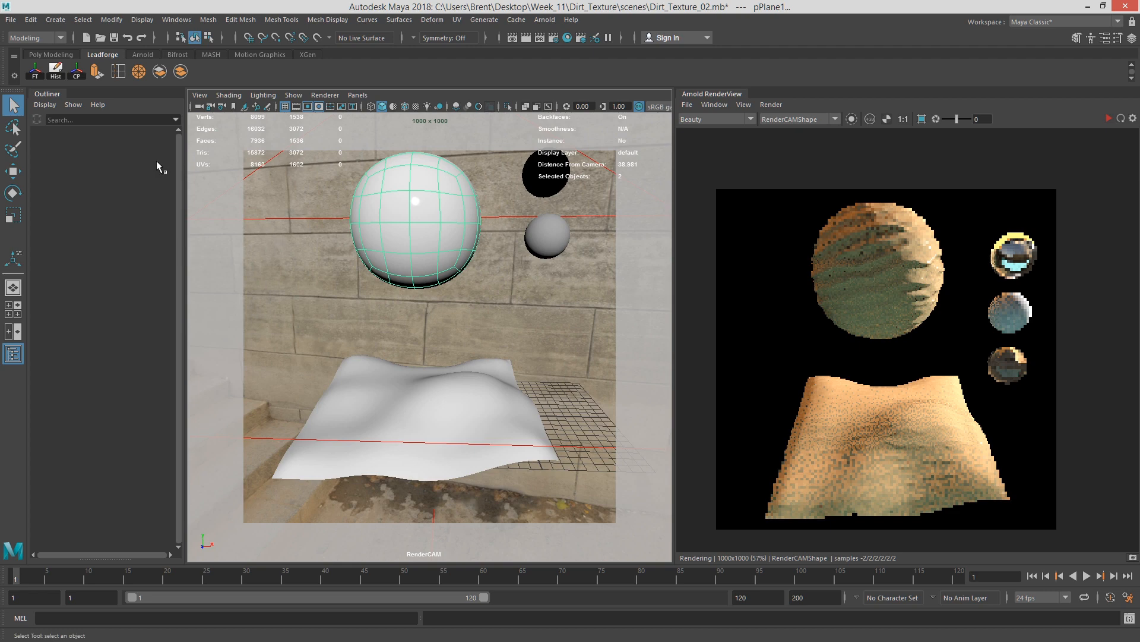
pyautogui.moveTo(415, 356)
pyautogui.keyDown('alt'); pyautogui.mouseDown()
pyautogui.moveTo(451, 374)
pyautogui.moveTo(439, 367)
pyautogui.moveTo(479, 360)
pyautogui.mouseUp(); pyautogui.keyUp('alt')
pyautogui.click(440, 367)
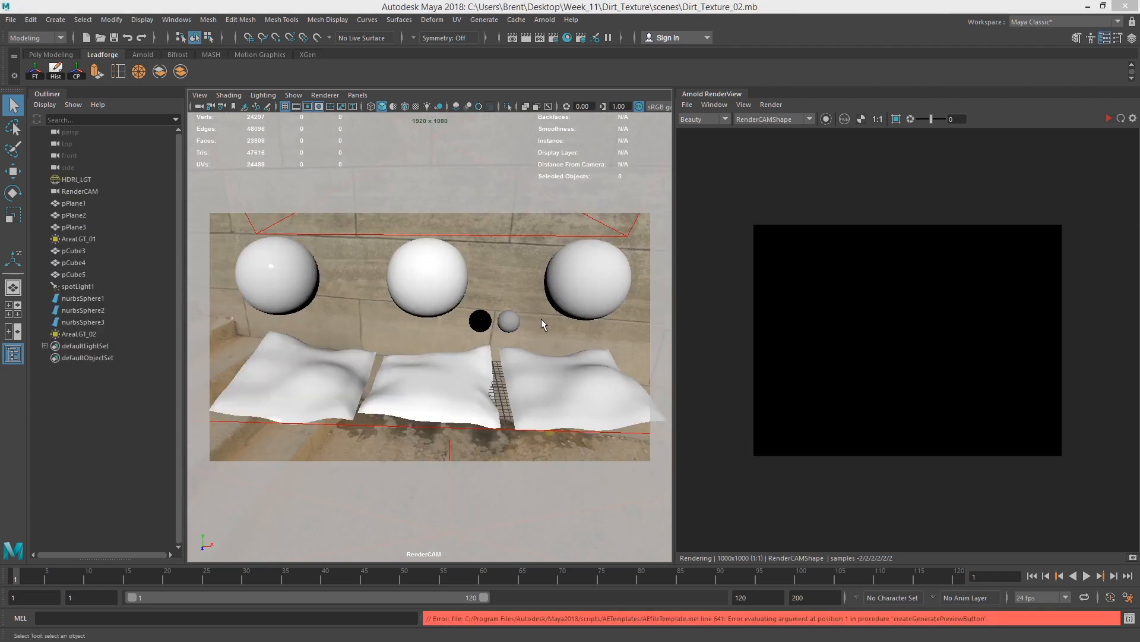
# Step: Run the IPR render of the three-sphere scene and compare the materials on the spheres and ground planes
pyautogui.click(771, 104)
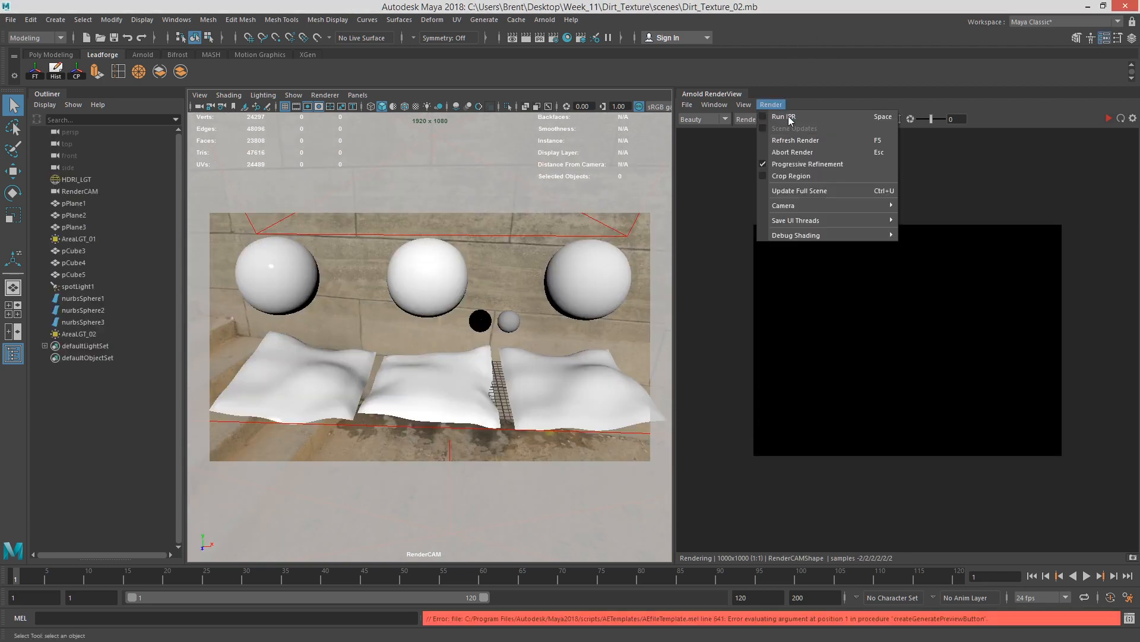
pyautogui.click(826, 115)
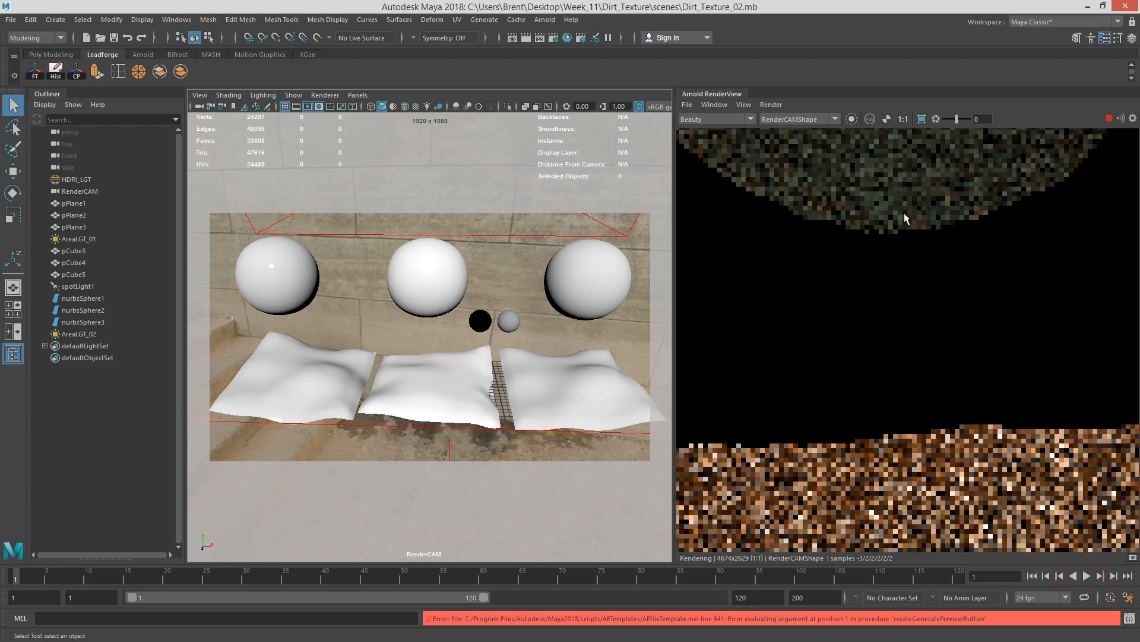
pyautogui.scroll(-2, 967, 387)
pyautogui.scroll(-3, 915, 370)
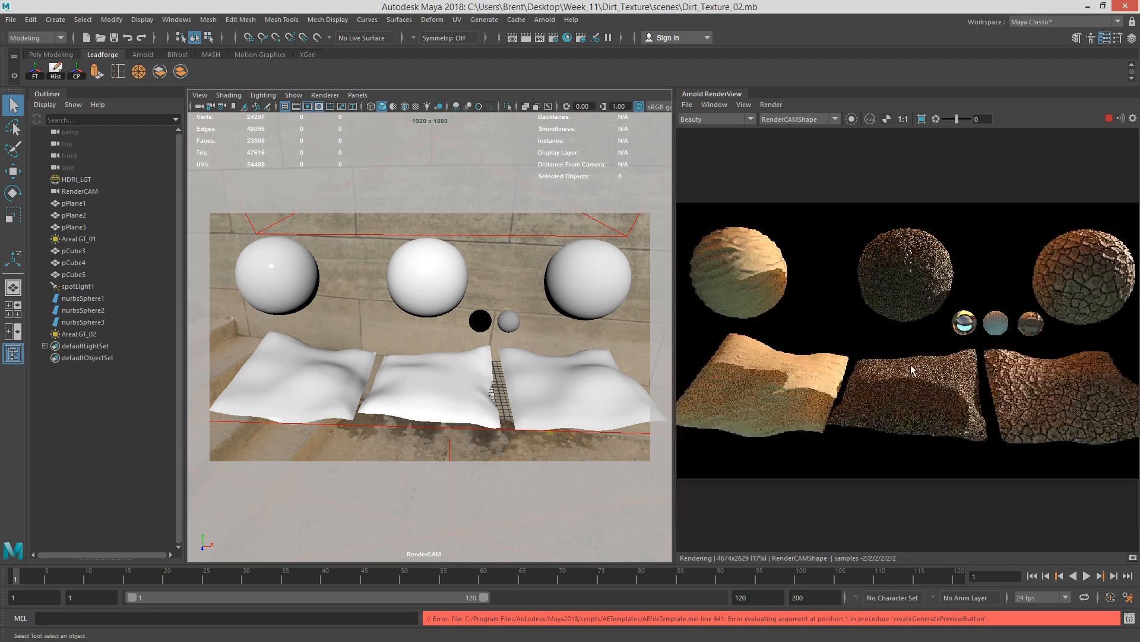